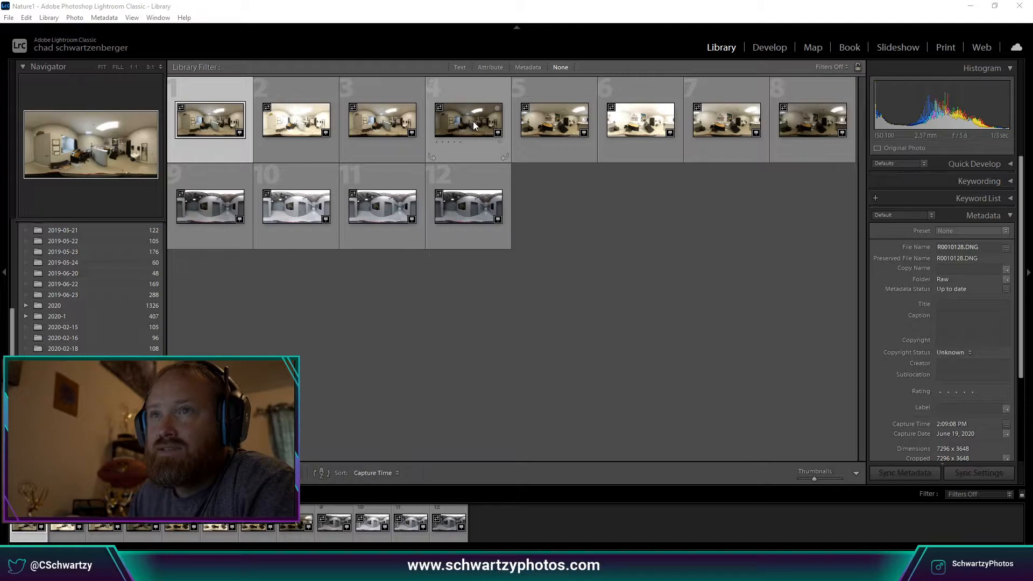
Open the selected dual-fisheye photo in the Develop module.
click(768, 49)
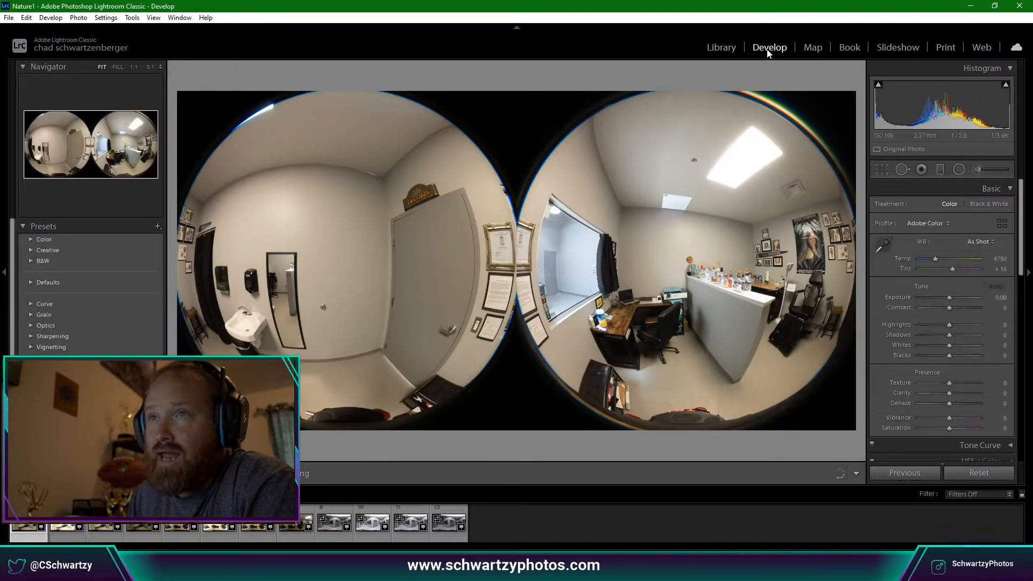
click(722, 50)
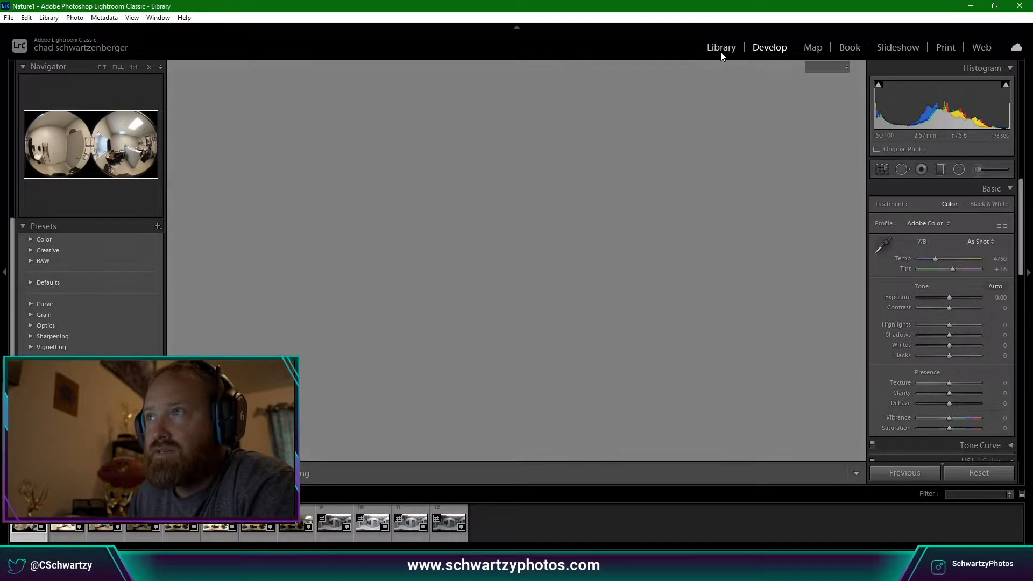
click(762, 51)
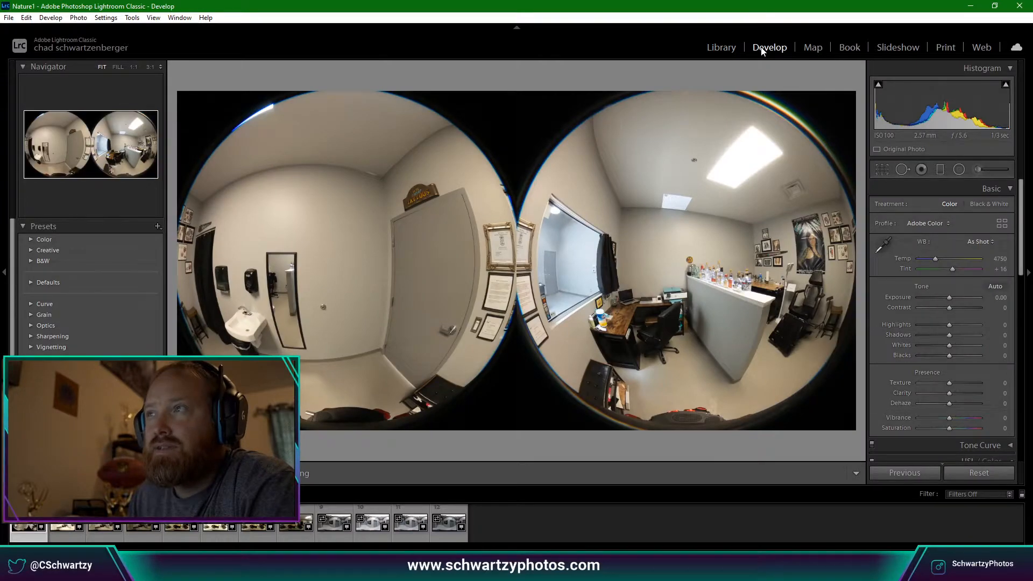
click(730, 49)
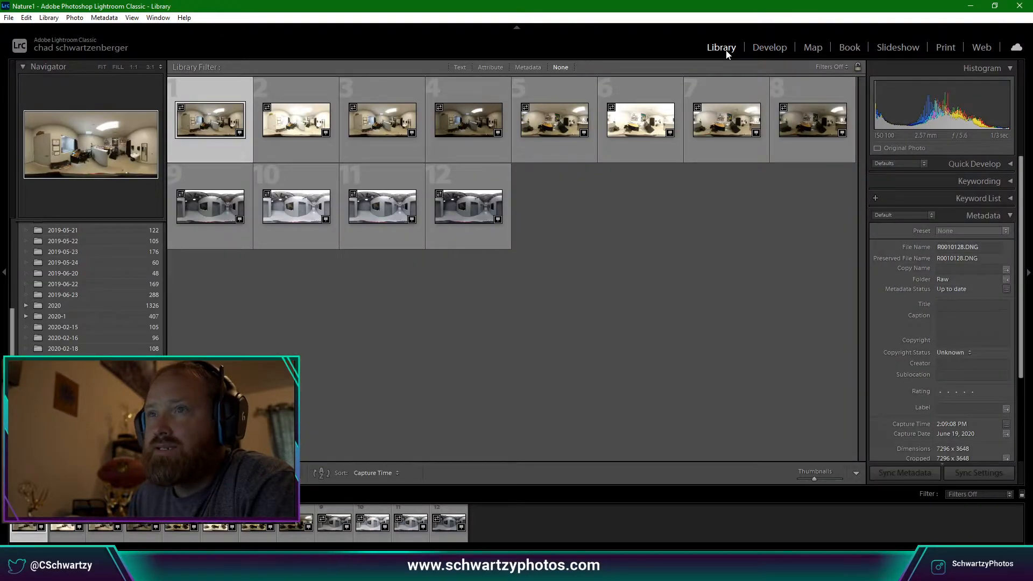
key(d)
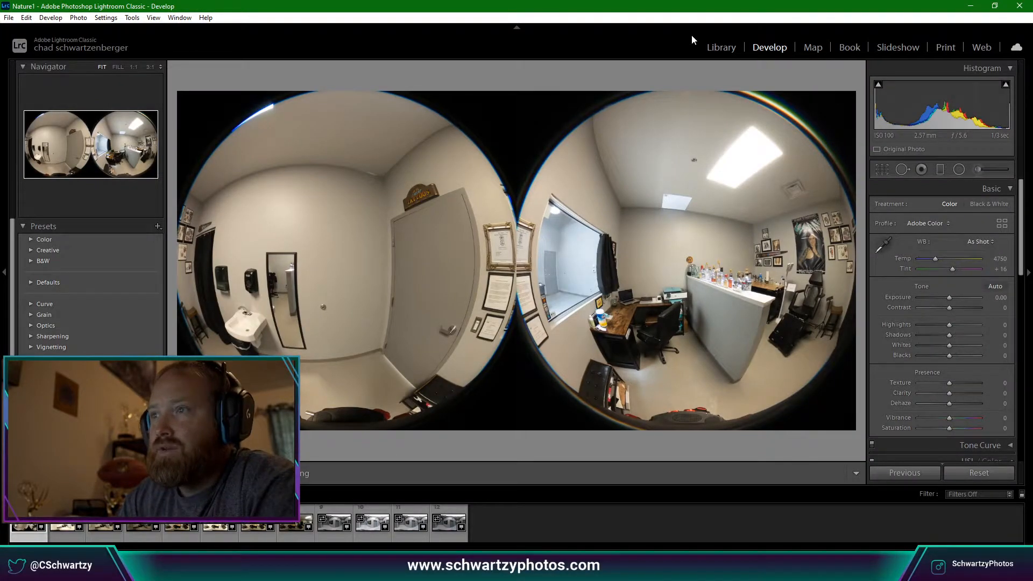
Step through the brighter and darker exposures, ending on the office counter and desk shot.
key(Right)
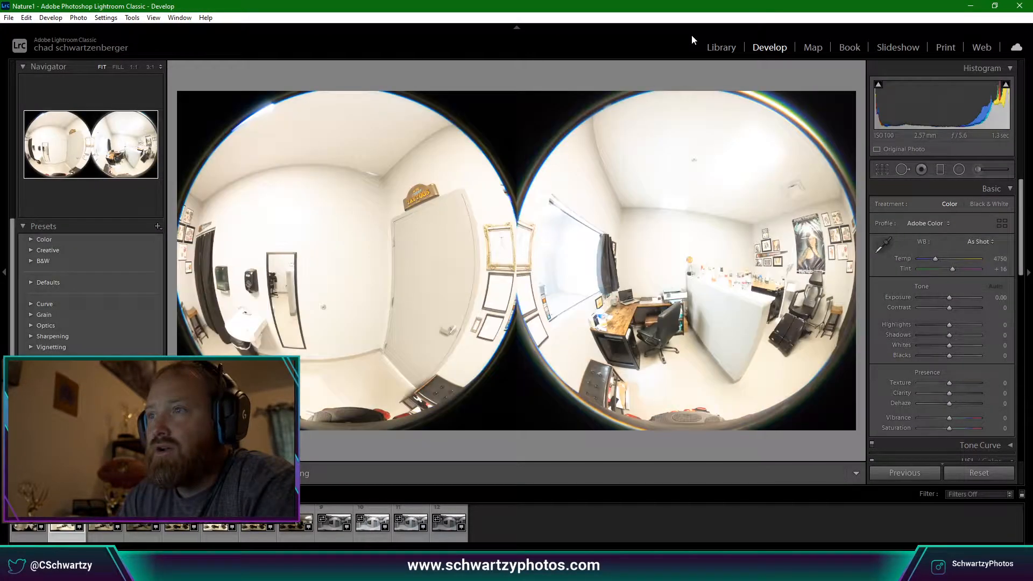
key(Left)
key(Right)
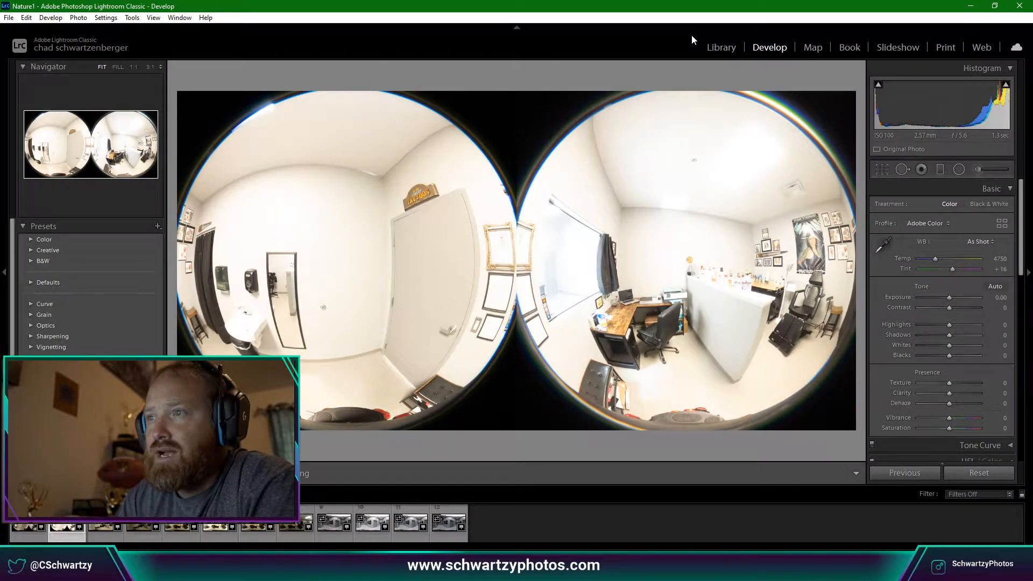
key(Right)
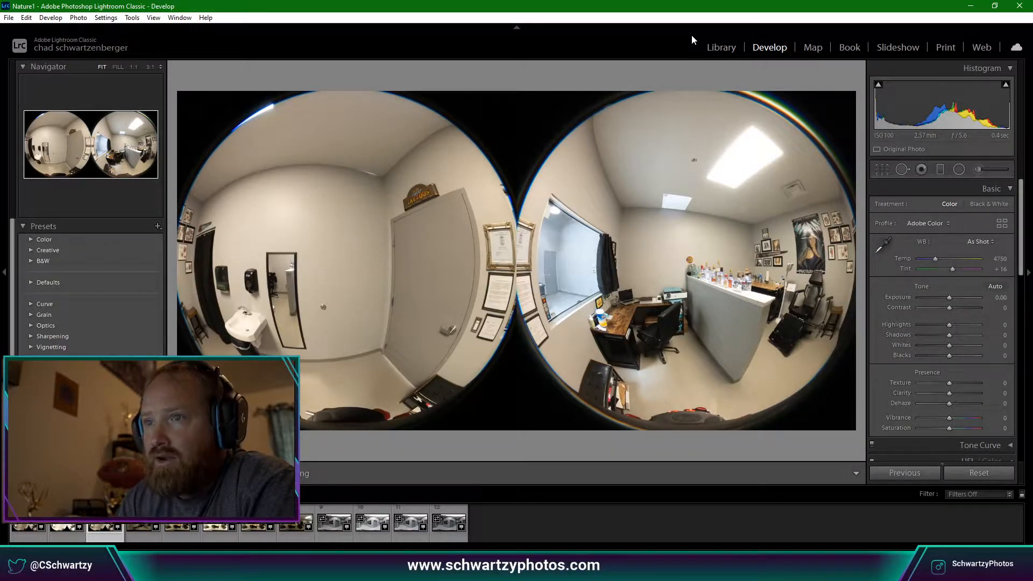
key(Right)
key(Right)
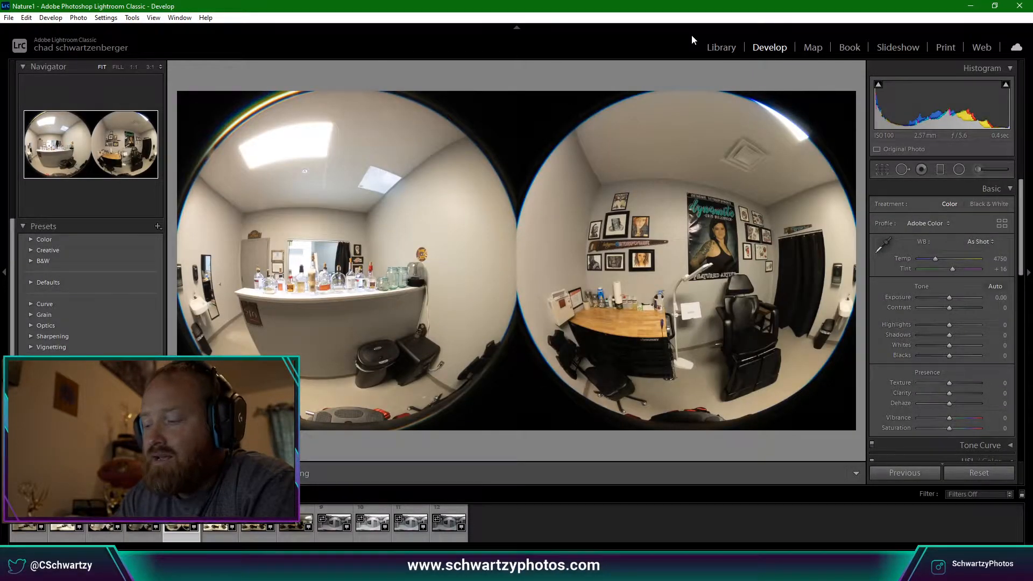
key(Left)
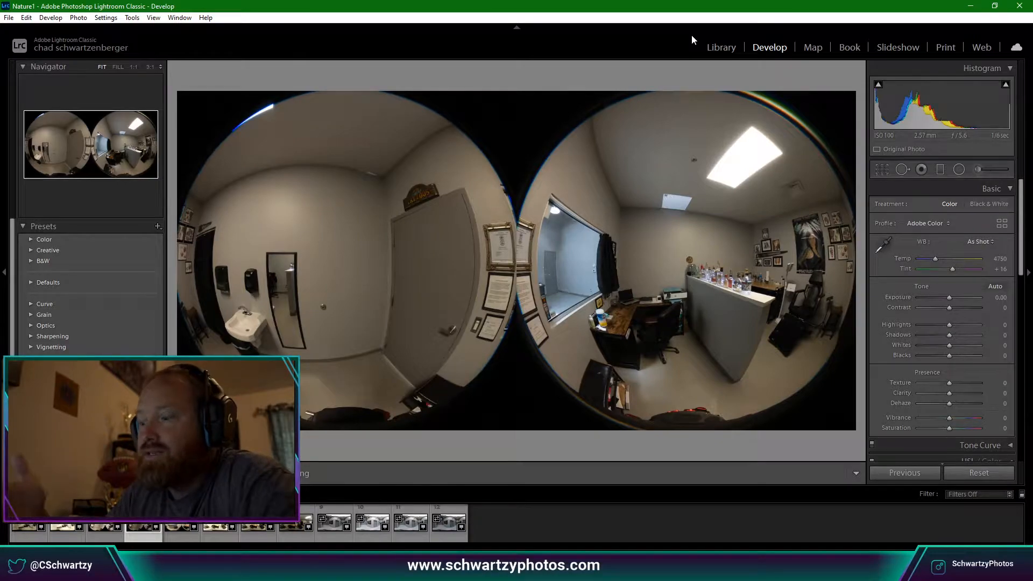
Cycle through exposures 1, 3 and 4 of the office shot, then return to the first.
key(Left)
key(Left)
key(Left)
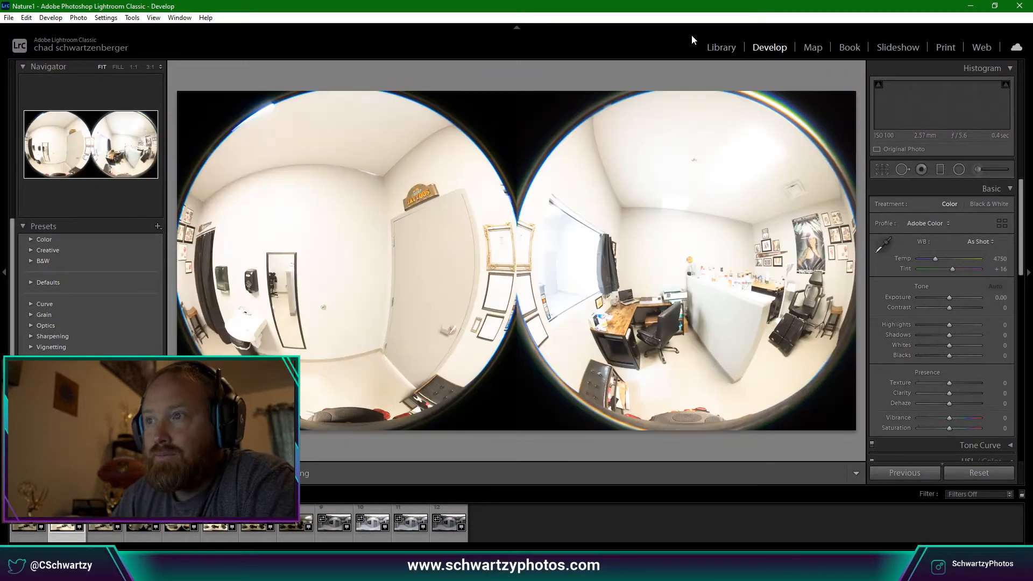
key(Right)
key(Right)
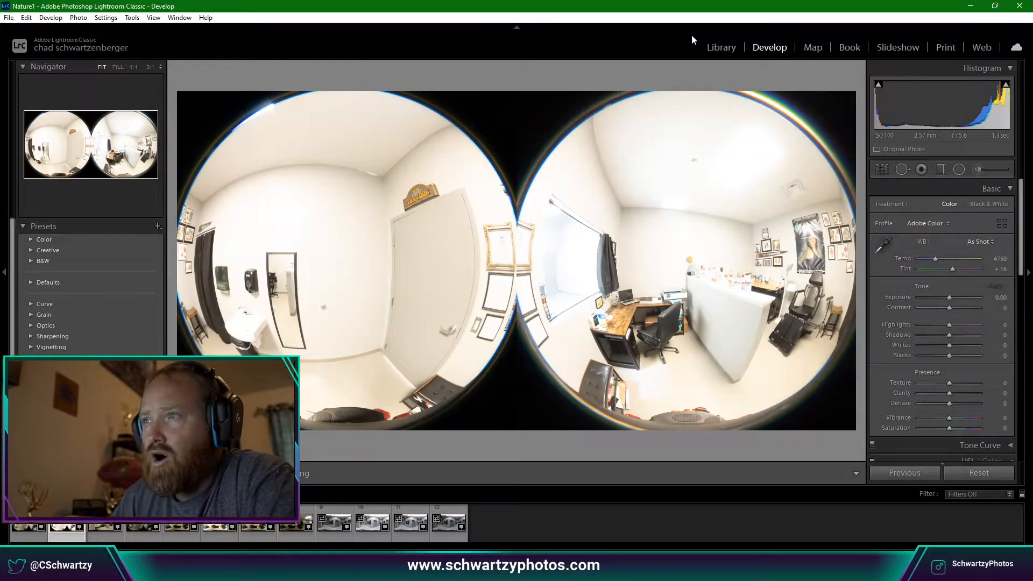
key(Right)
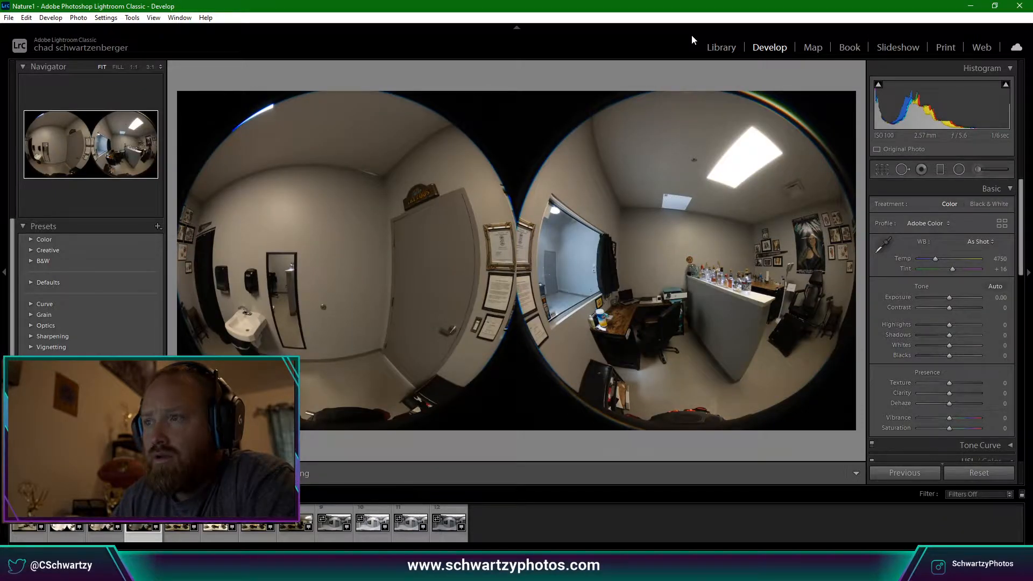
key(Left)
key(Left)
key(Left)
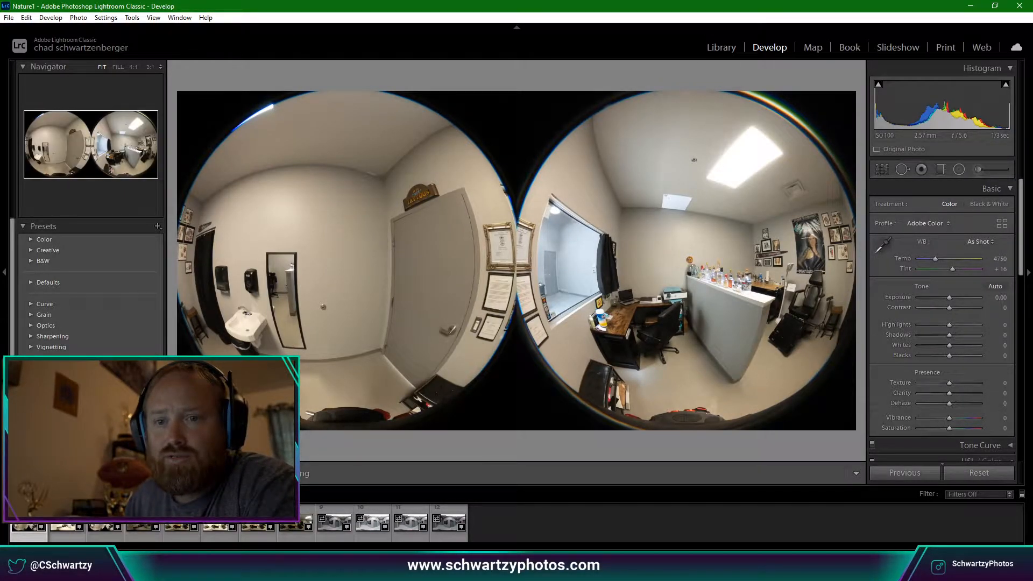
Select all four bracketed office exposures, start Photo Merge > HDR, and move the preview aside.
shift+click(143, 517)
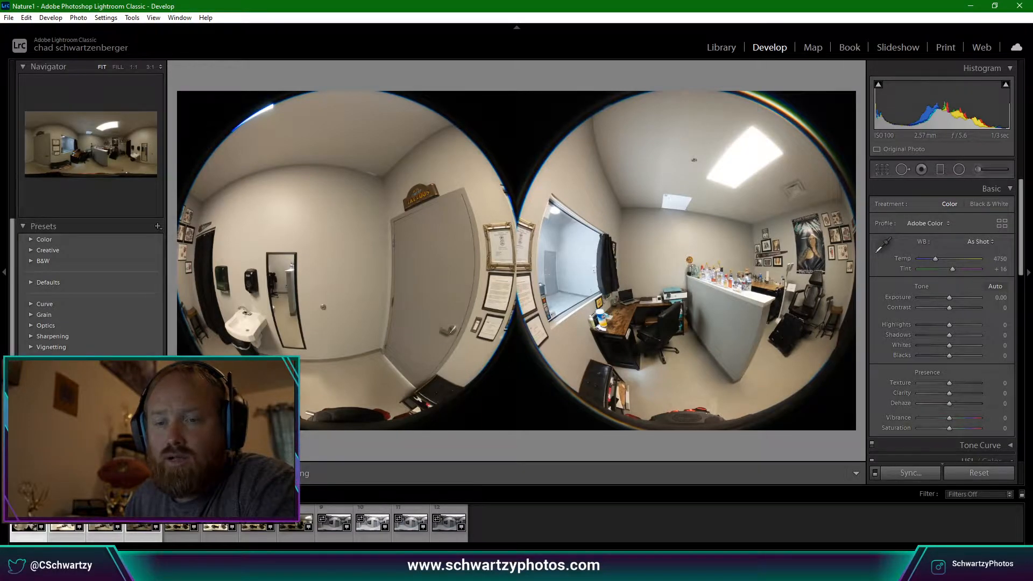
right_click(136, 517)
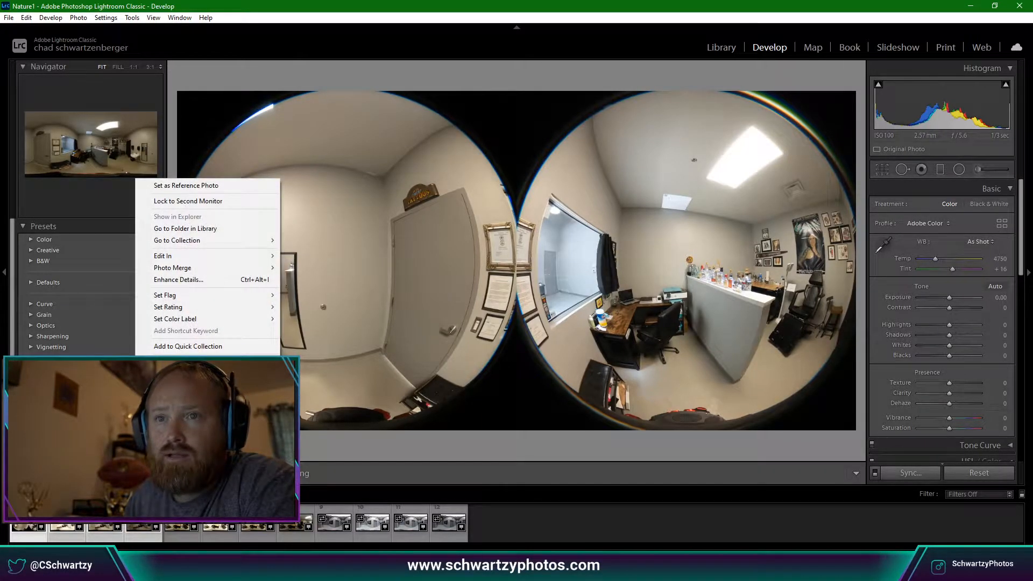
mouse_move(202, 269)
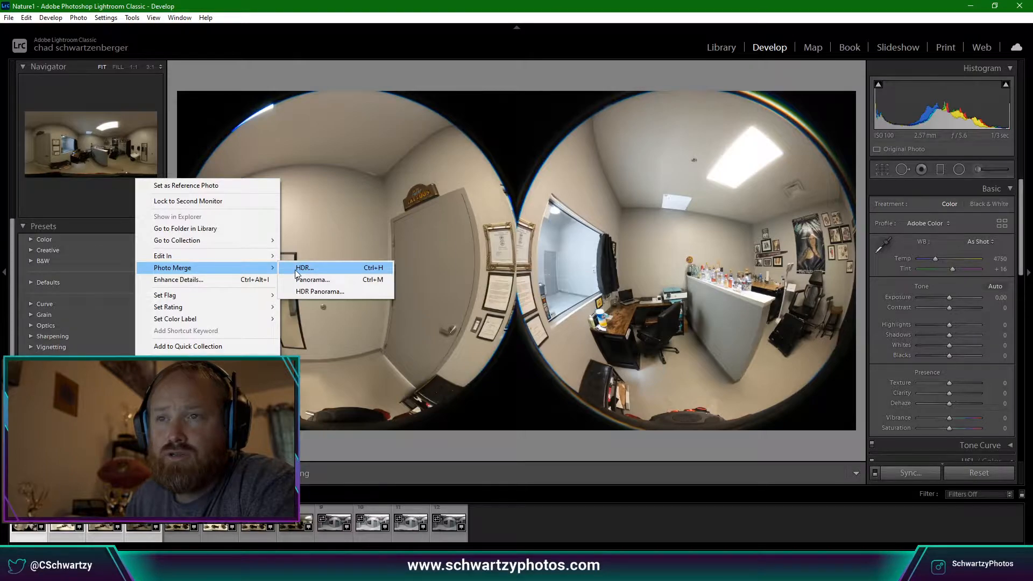
click(295, 270)
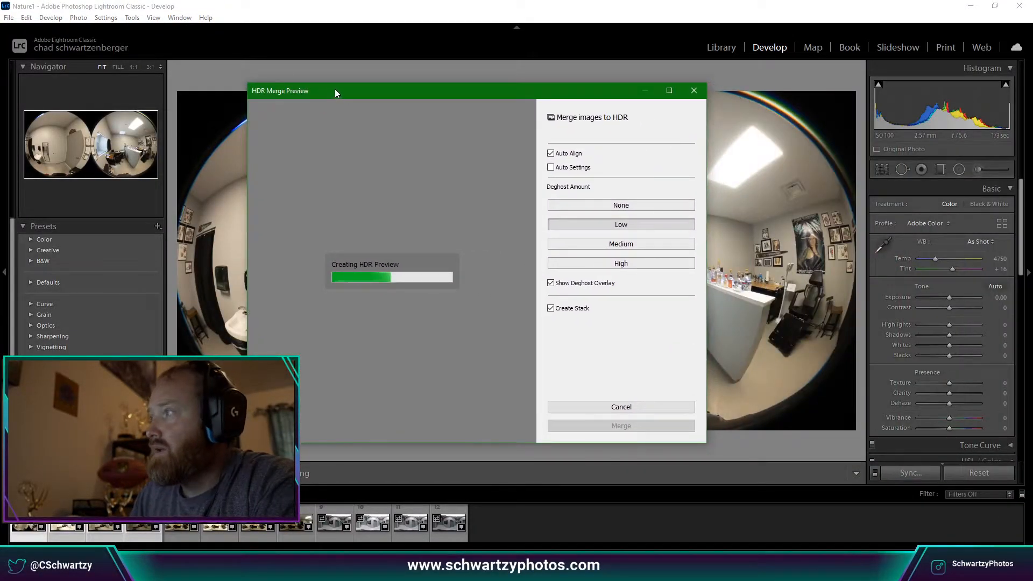
drag(415, 95, 533, 96)
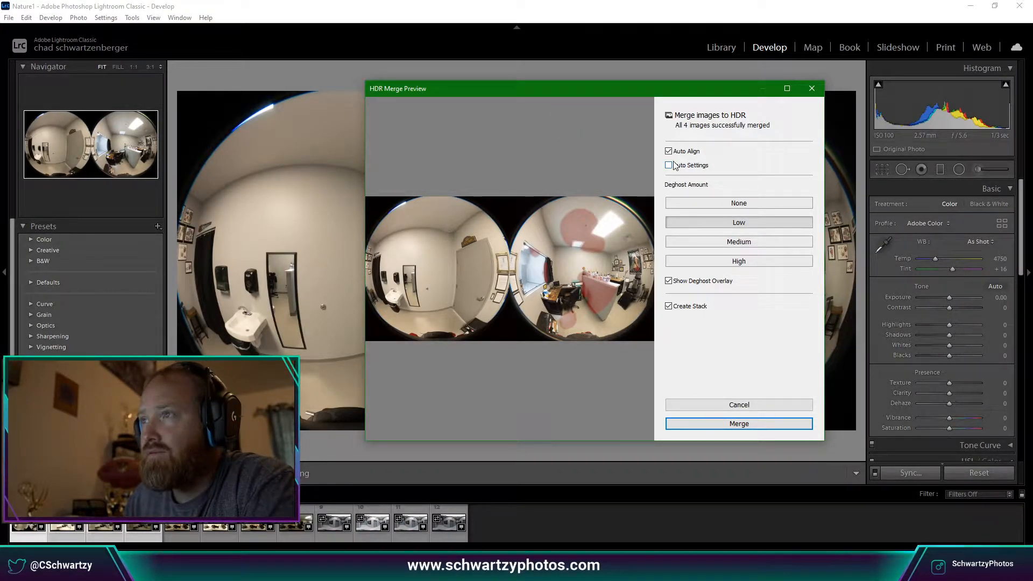
Set Deghost Amount to None and uncheck Auto Align in HDR Merge Preview.
click(745, 204)
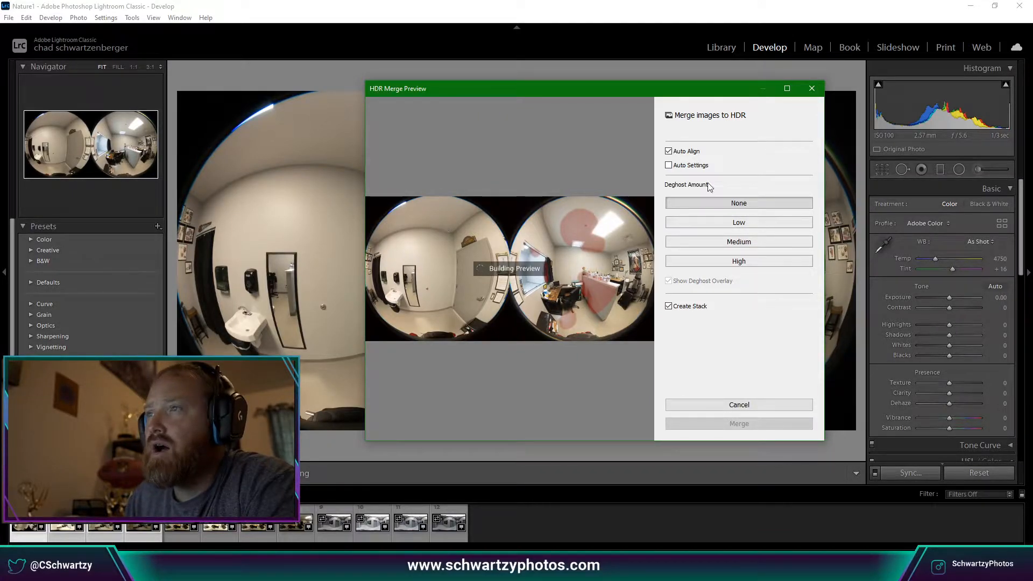
click(669, 153)
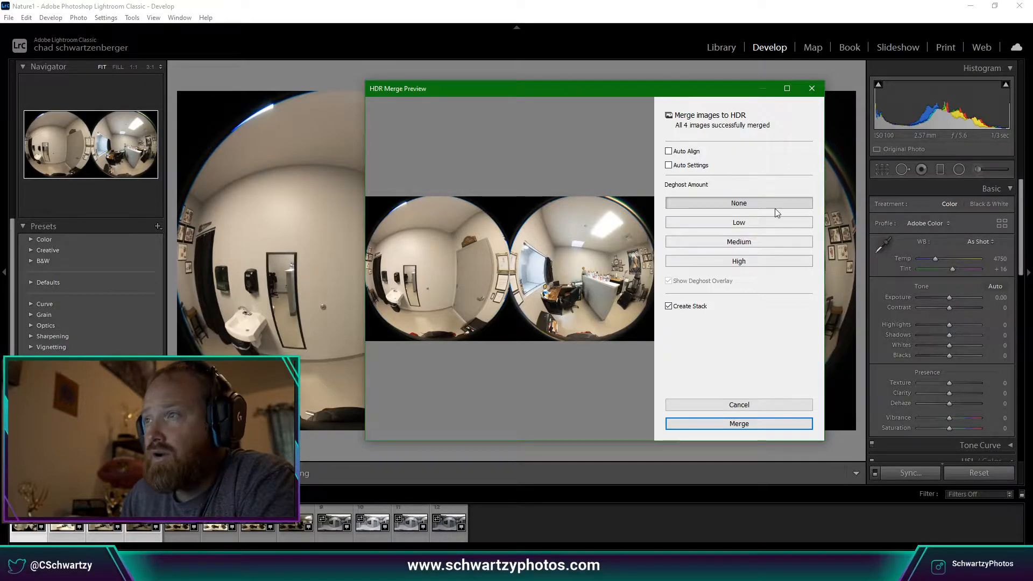
Zoom in on both fisheye images in the preview, then set Deghost Amount to Low.
click(593, 232)
click(593, 232)
click(484, 242)
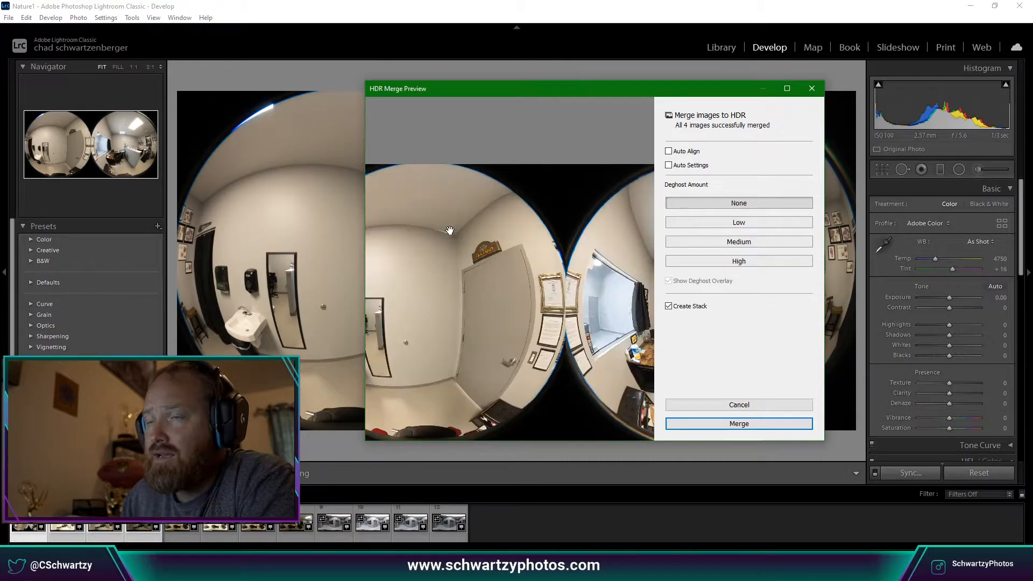
click(451, 232)
click(536, 231)
click(579, 232)
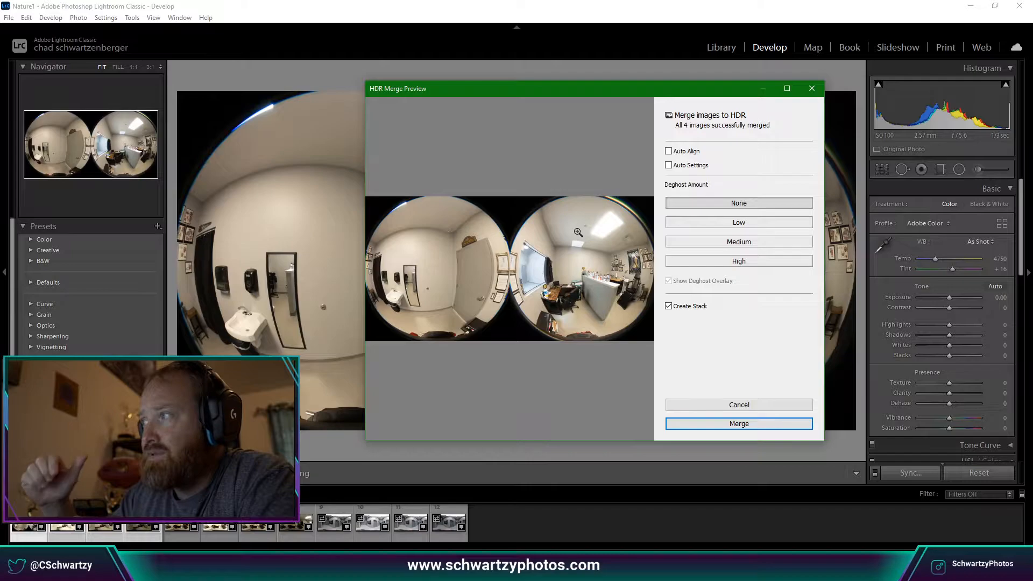
click(763, 230)
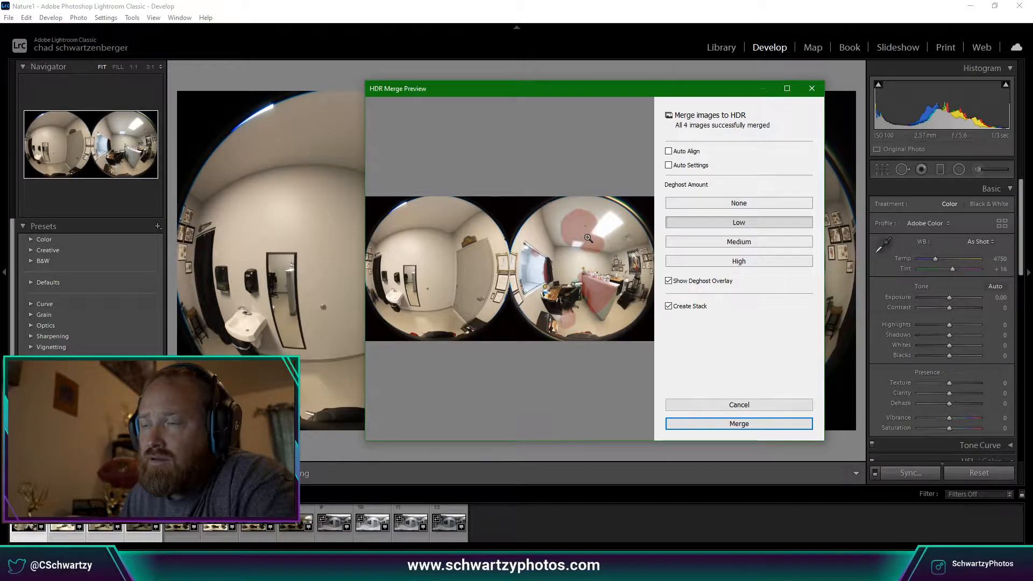
Check the desk area up close, set Deghost back to None, and merge the HDR.
click(607, 305)
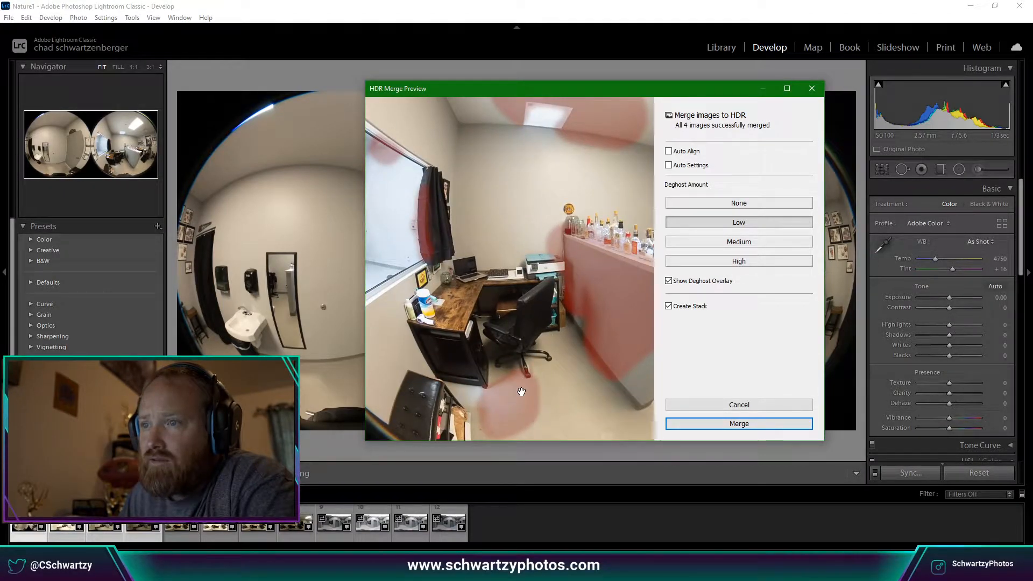
click(557, 298)
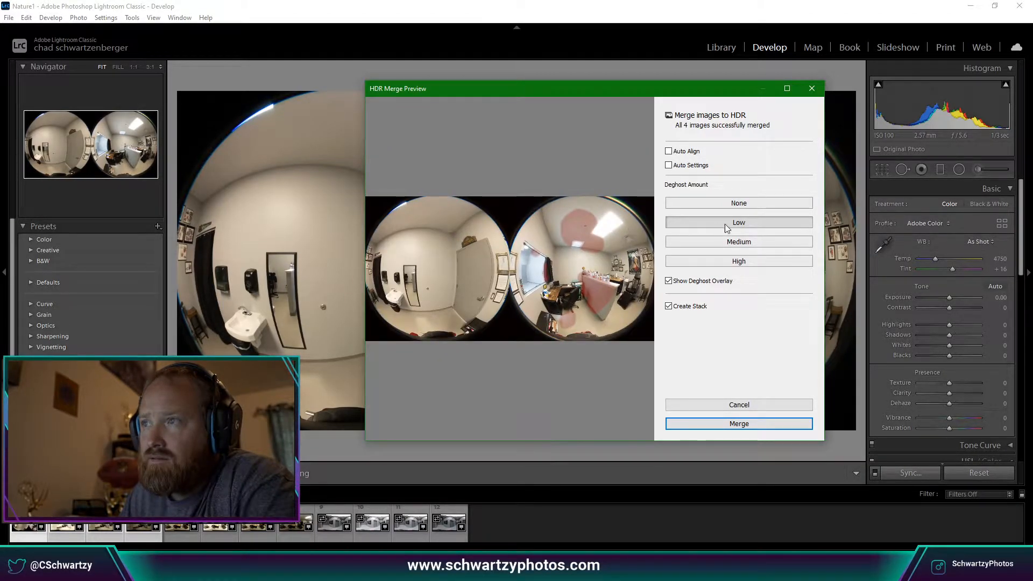
click(724, 204)
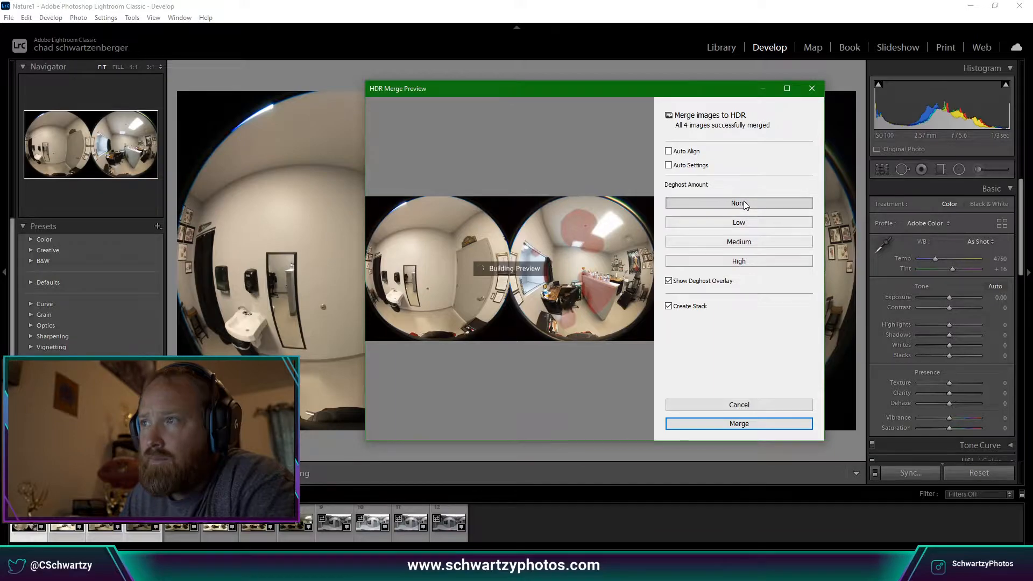
click(773, 423)
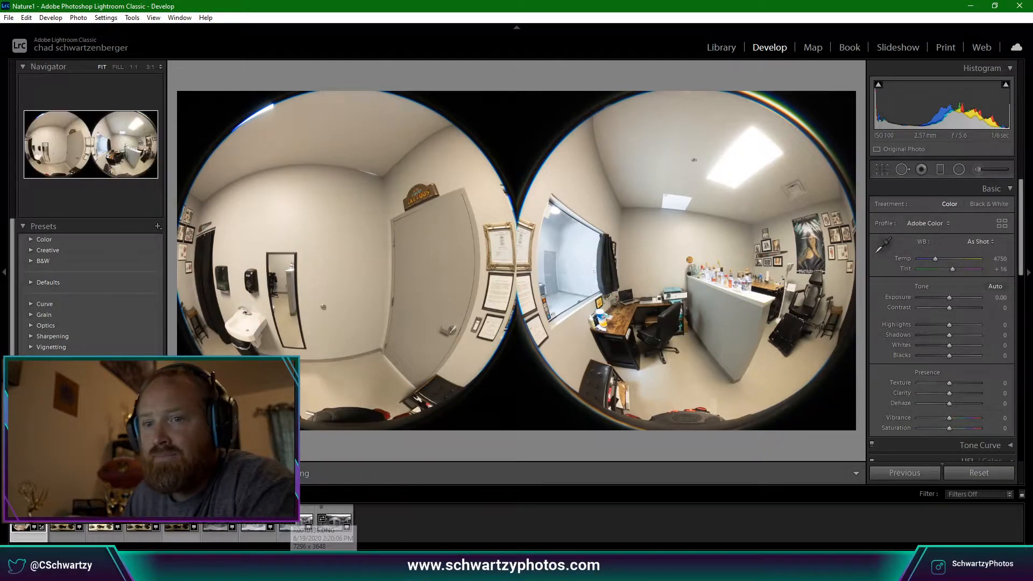
Select the bracketed exposures, dismiss Build Previews, and step from the brighter to a darker exposure.
click(67, 524)
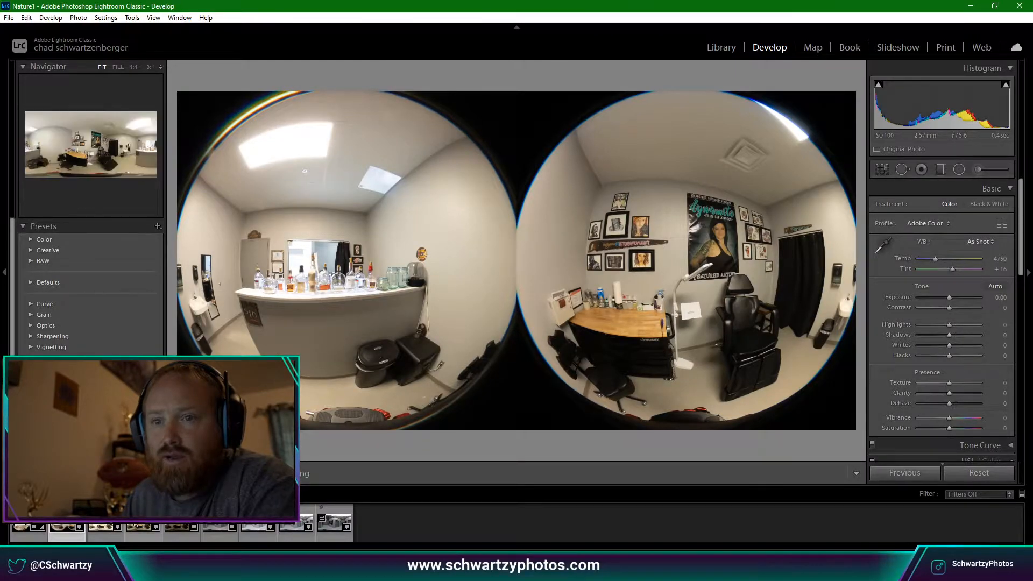
ctrl+click(109, 526)
ctrl+click(132, 522)
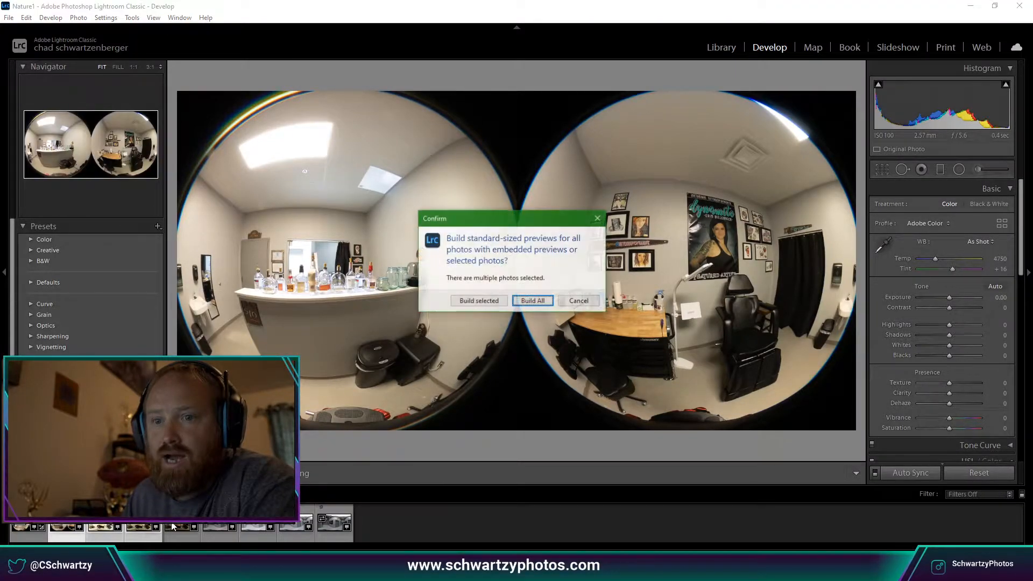
click(579, 301)
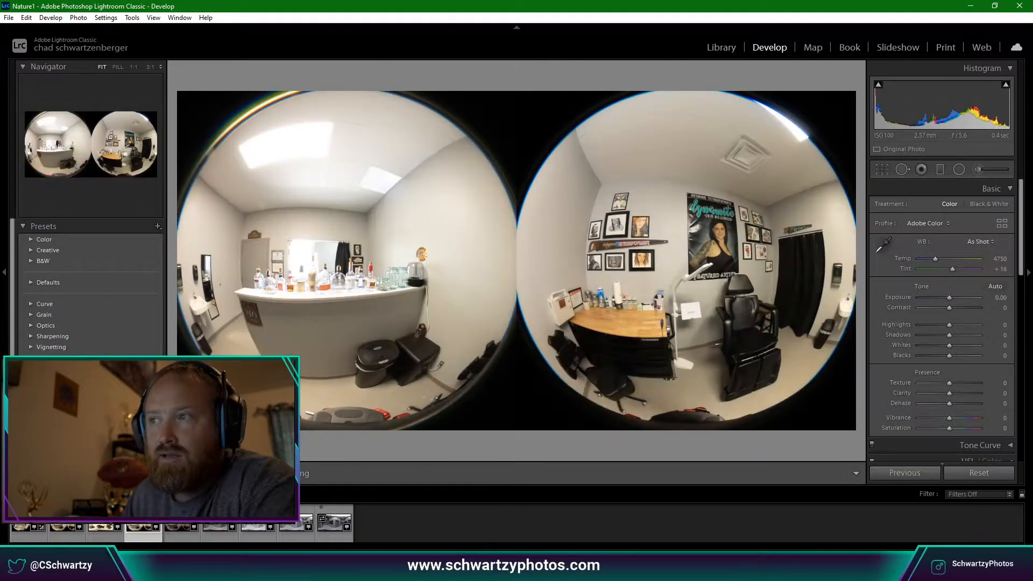
click(105, 523)
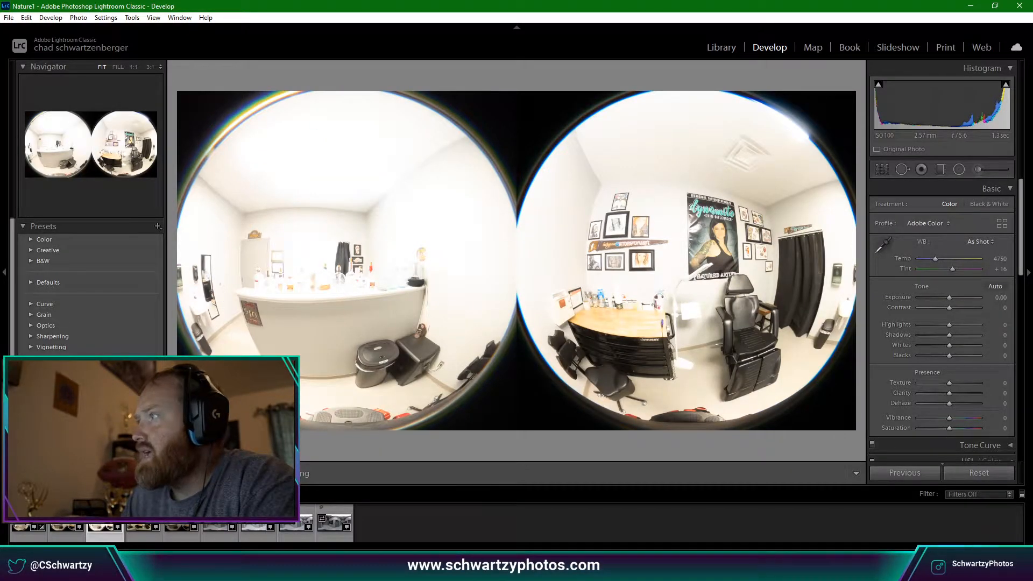
key(Right)
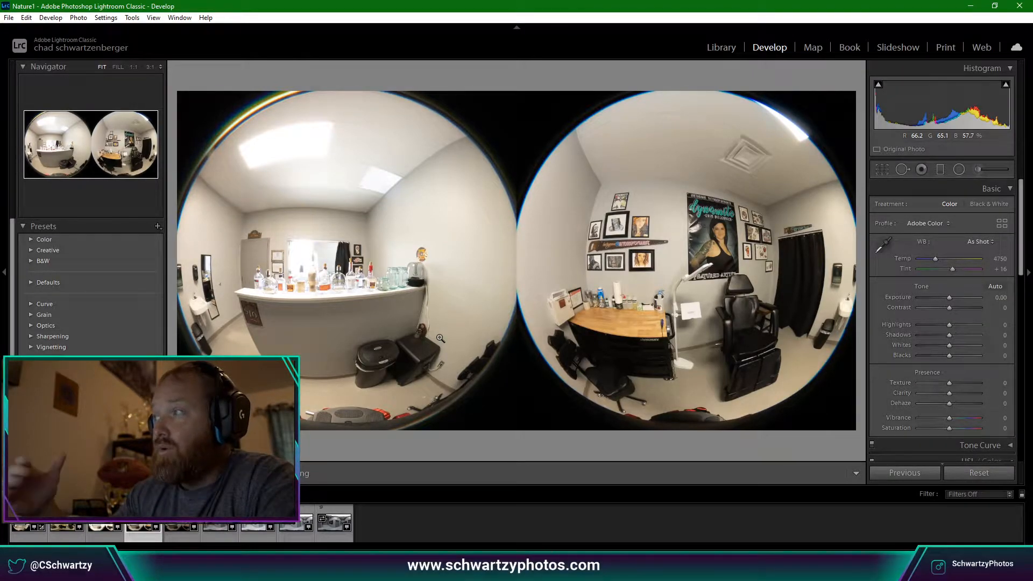
Check the bottle shelf, window, Husky cabinet, poster and tattoo sign at 1:1.
click(345, 284)
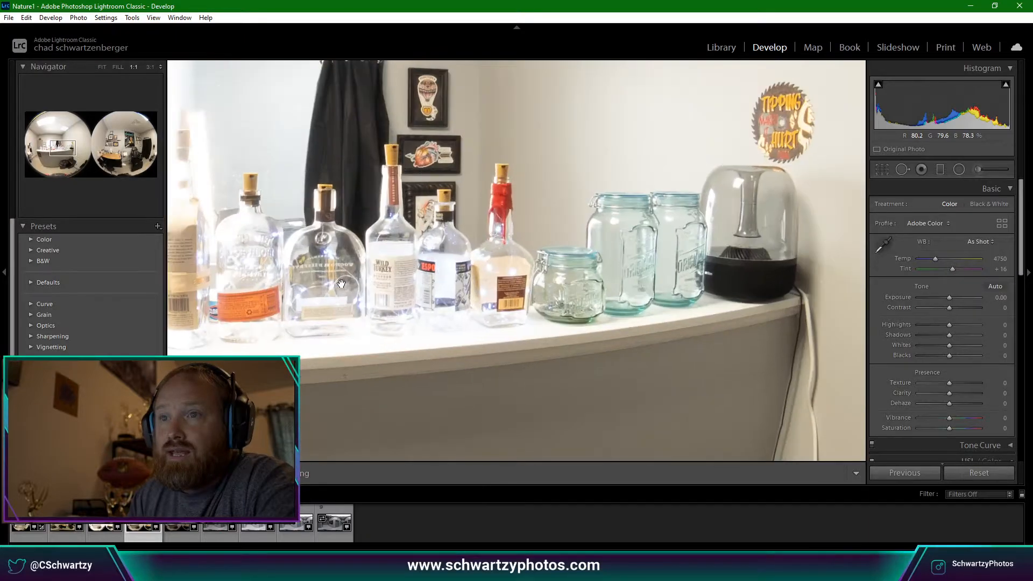
click(385, 266)
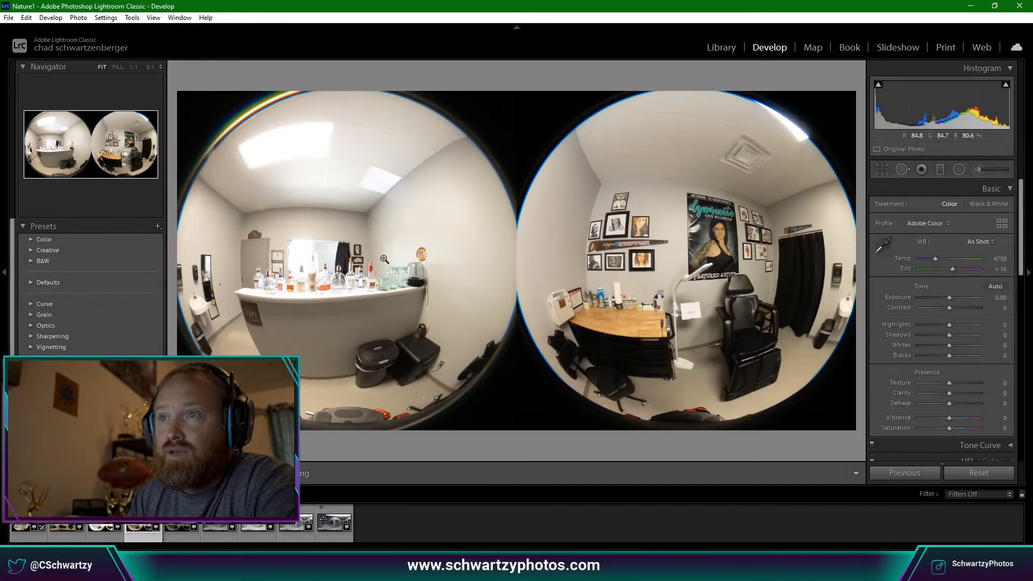
click(346, 235)
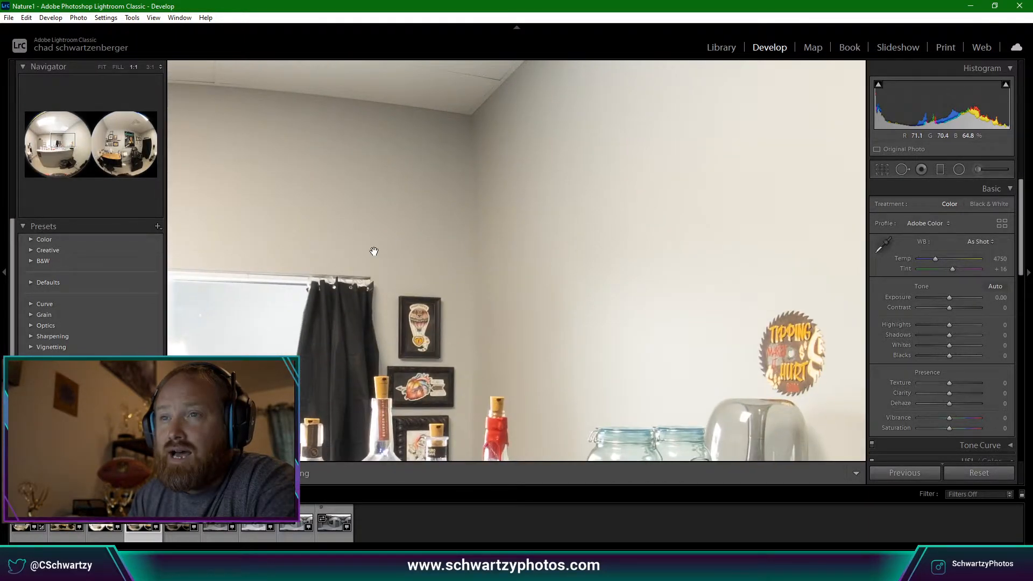
click(370, 306)
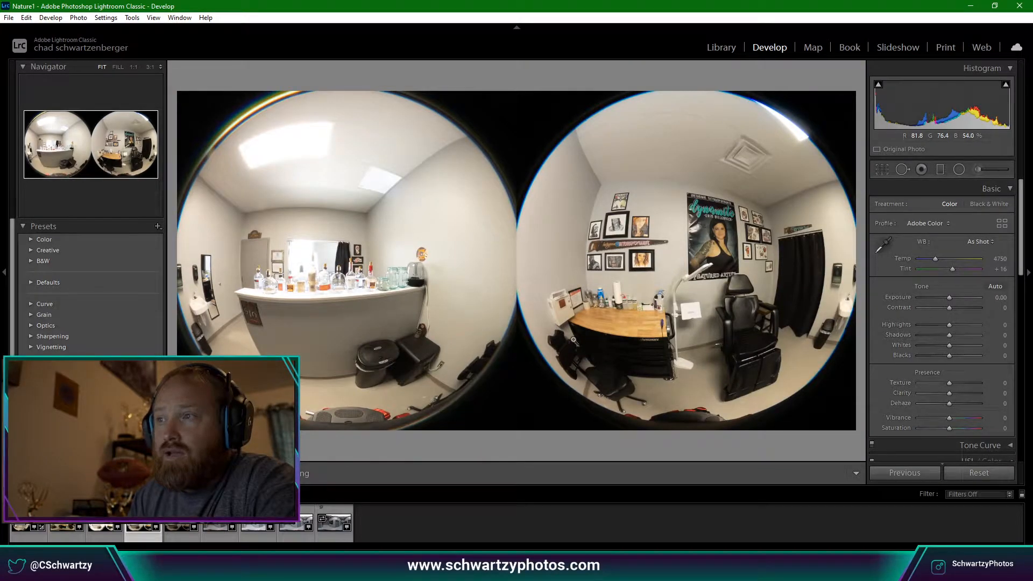
click(652, 345)
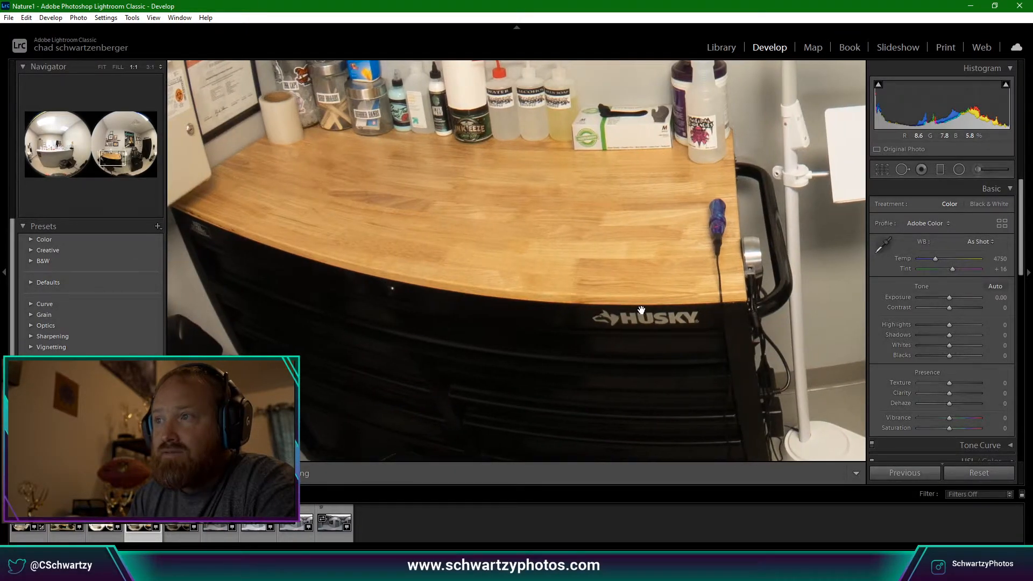
click(644, 311)
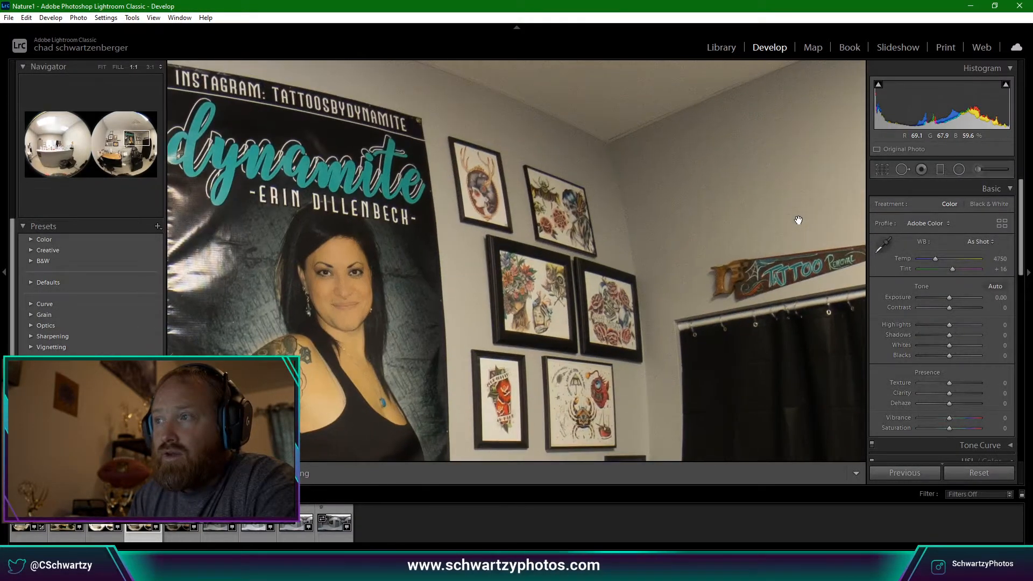
click(796, 220)
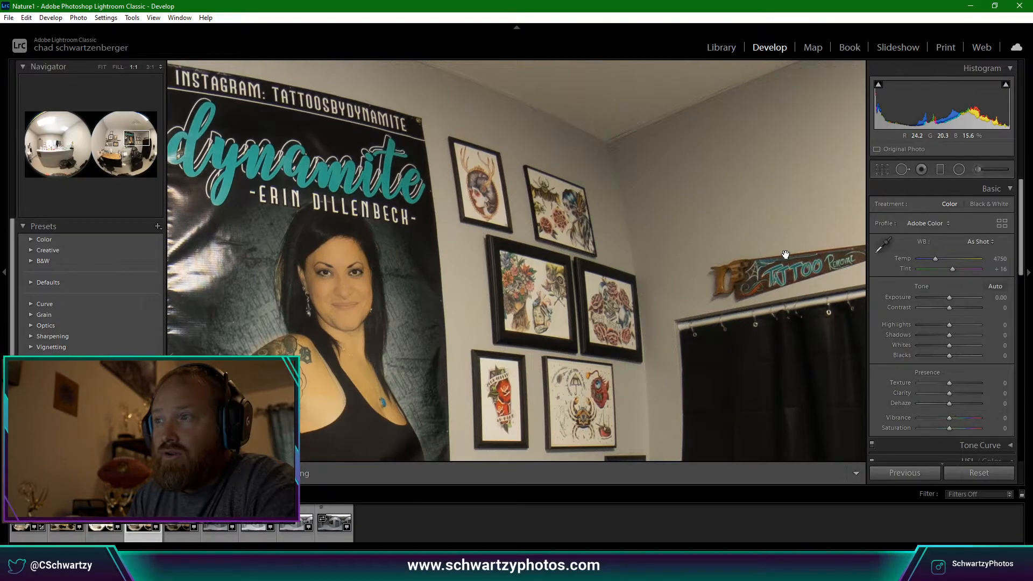
click(788, 260)
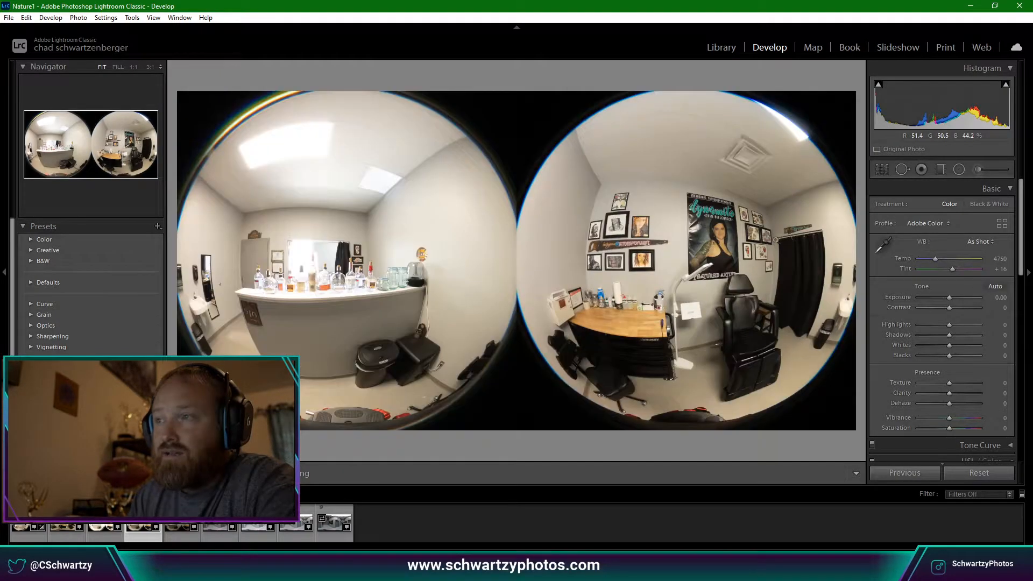
click(805, 233)
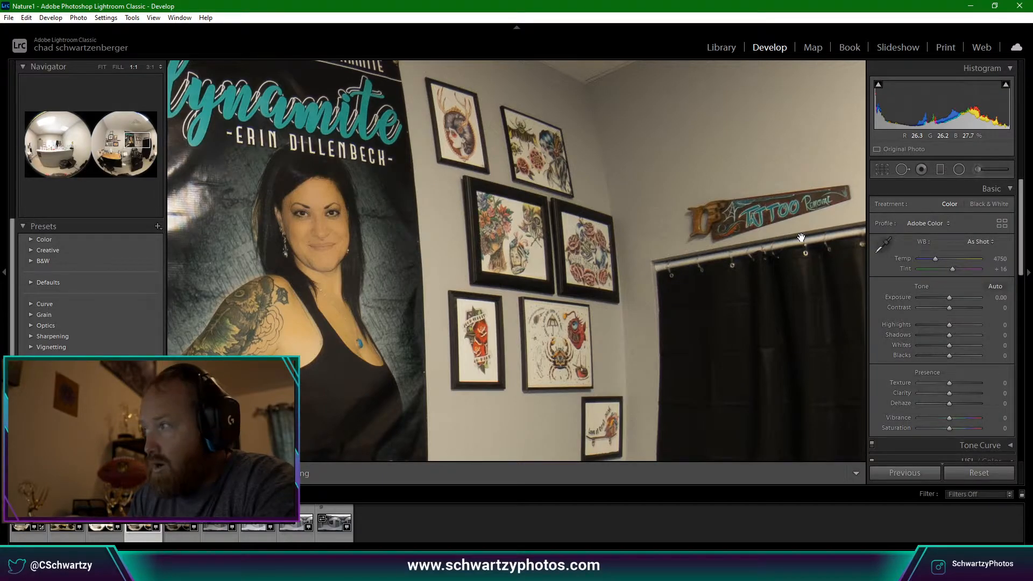
click(801, 237)
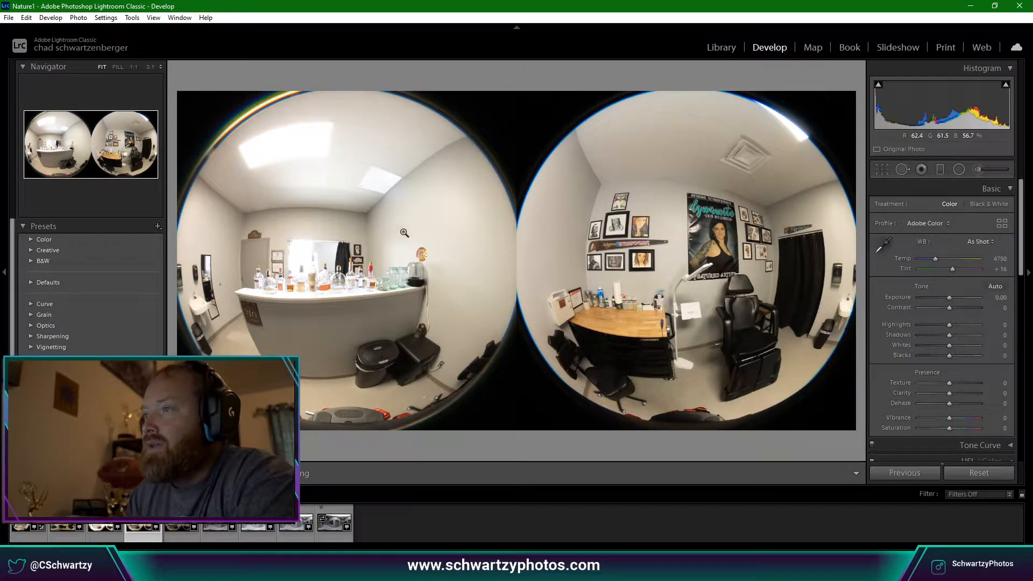
click(625, 263)
click(640, 257)
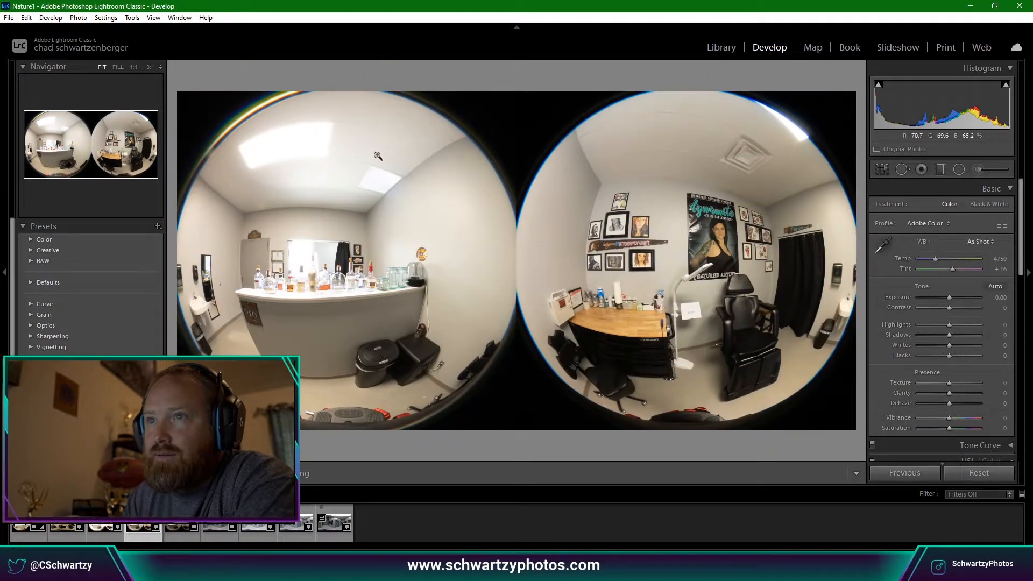
Pan at full size across the right image's wall art, curtain, chair, lamp and desk.
click(679, 200)
drag(673, 201, 574, 237)
drag(707, 189, 623, 200)
drag(709, 260, 604, 230)
drag(780, 404, 491, 258)
drag(692, 289, 556, 261)
drag(619, 279, 676, 217)
drag(596, 300, 724, 216)
drag(512, 366, 775, 264)
drag(457, 323, 762, 221)
drag(512, 303, 689, 218)
drag(333, 275, 640, 298)
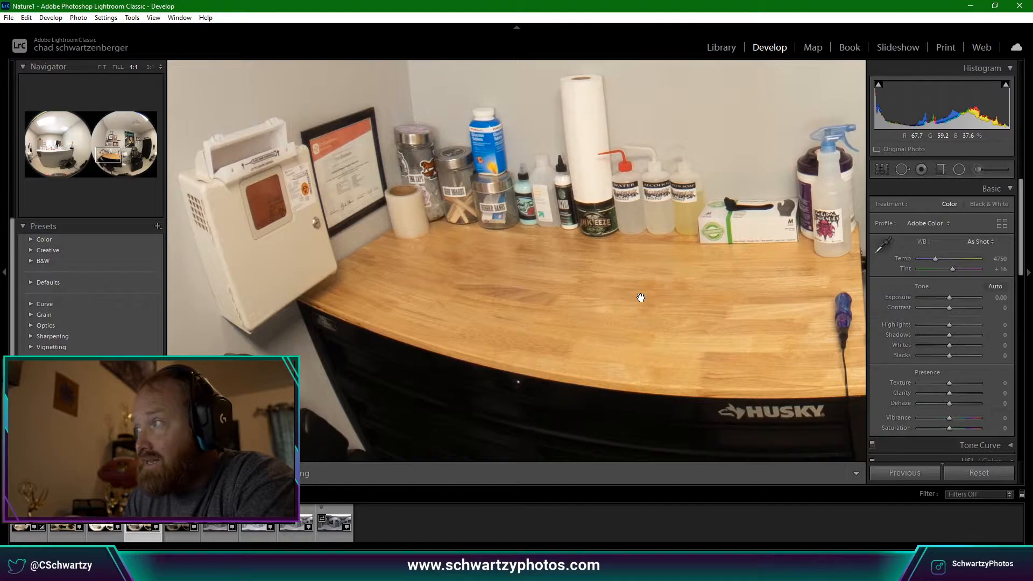
click(641, 301)
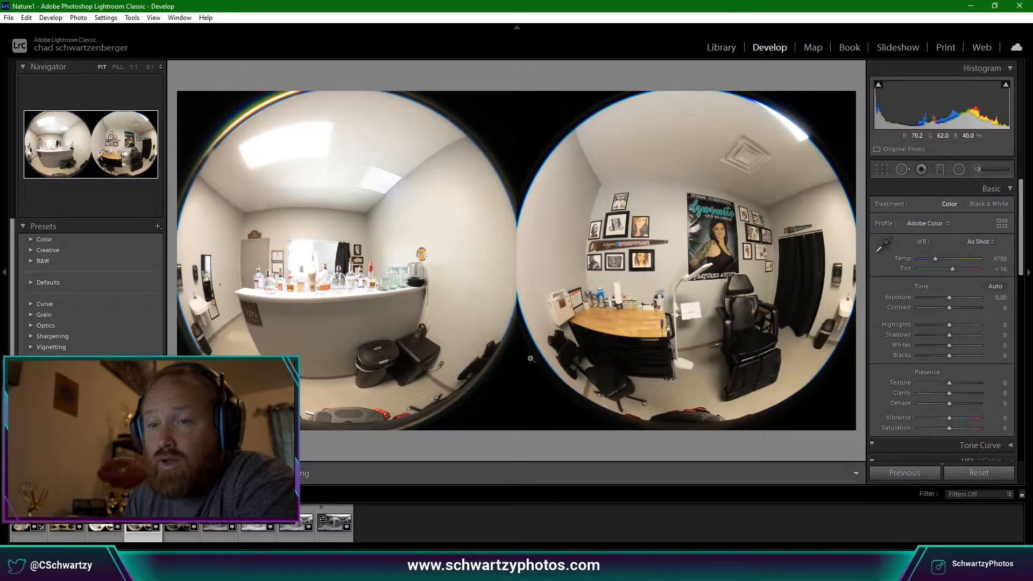
Go back two photos, clear the selection, and select the four bracketed exposures.
key(Left)
key(Left)
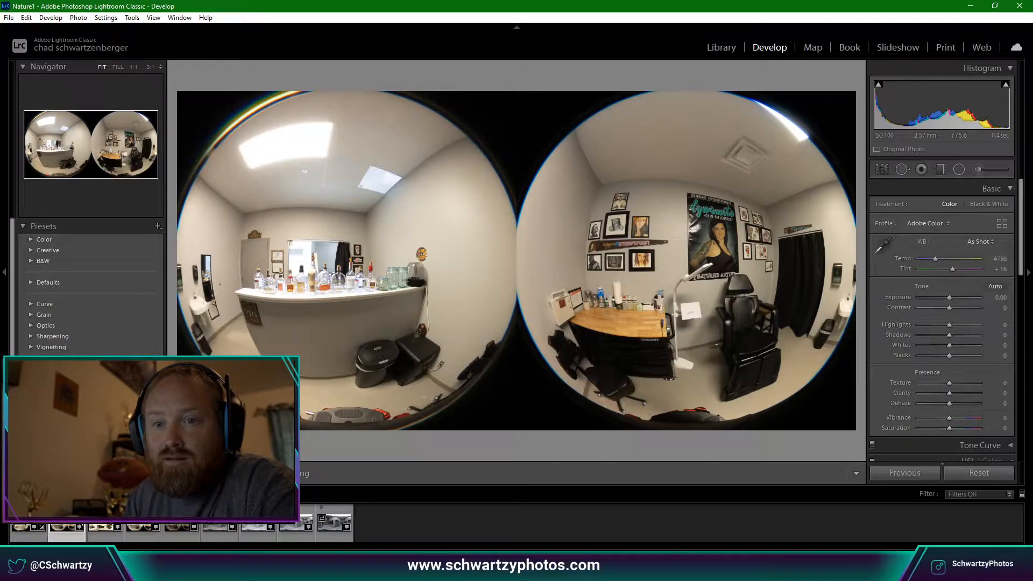
key(ctrl+d)
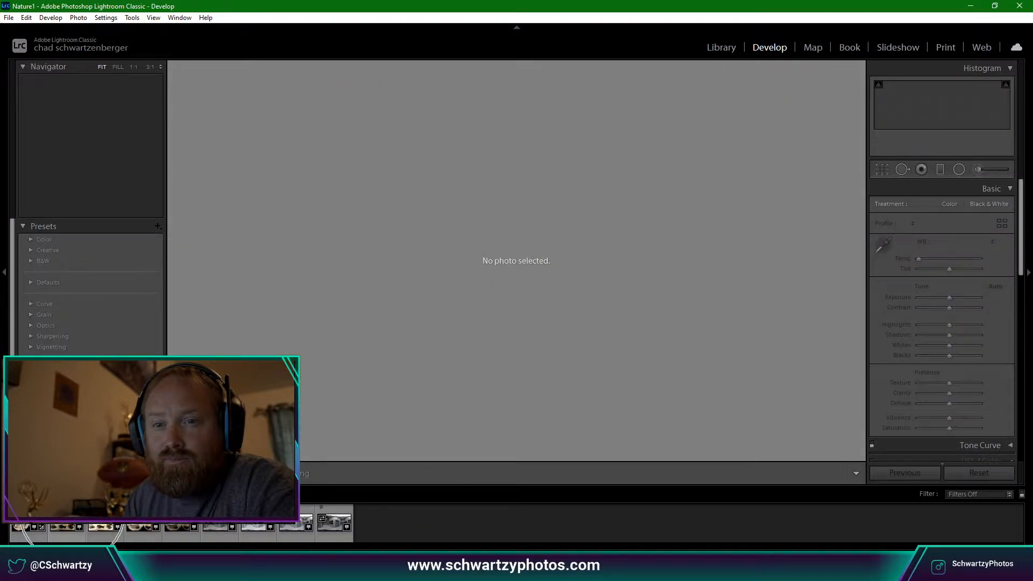
click(72, 509)
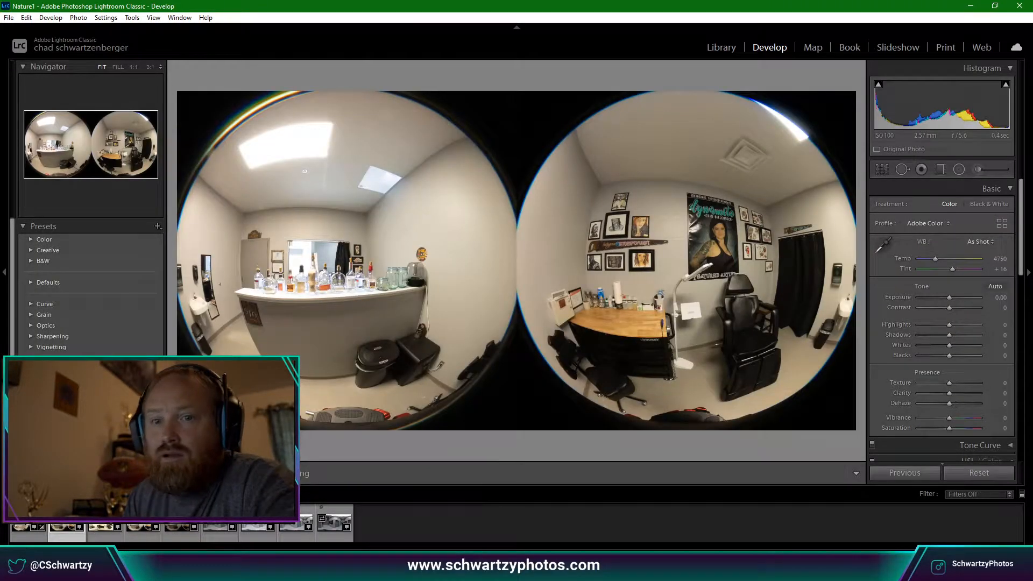
ctrl+click(105, 525)
ctrl+click(143, 524)
ctrl+click(181, 527)
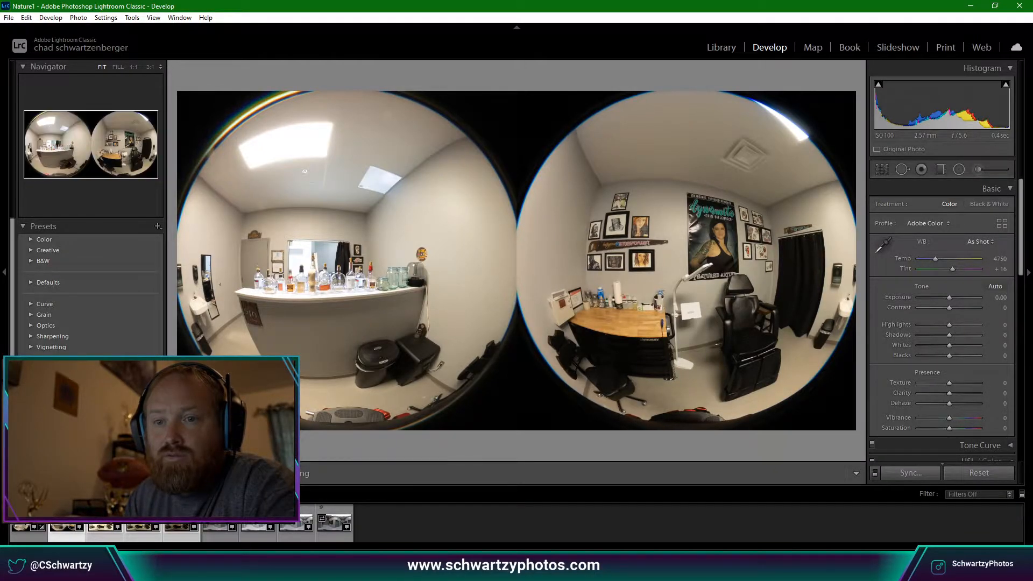
Run Photo Merge > HDR on the four selected exposures and confirm with Merge.
right_click(135, 518)
mouse_move(199, 271)
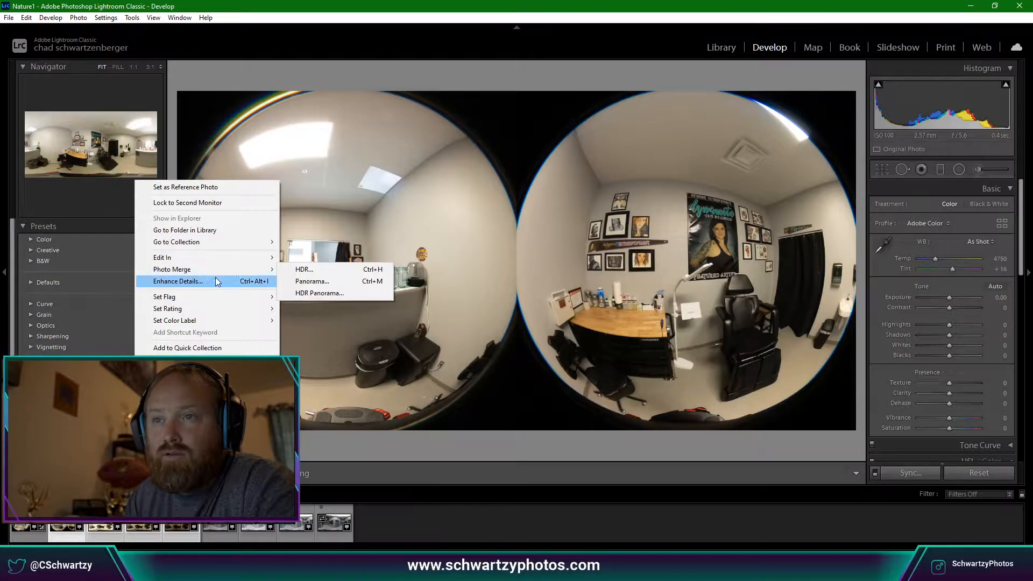
click(318, 269)
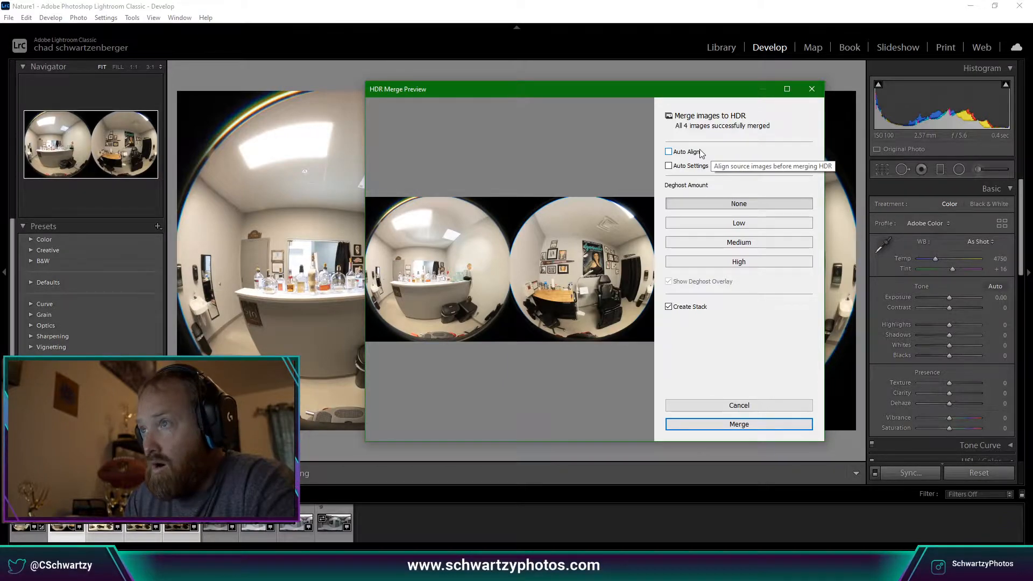
click(750, 426)
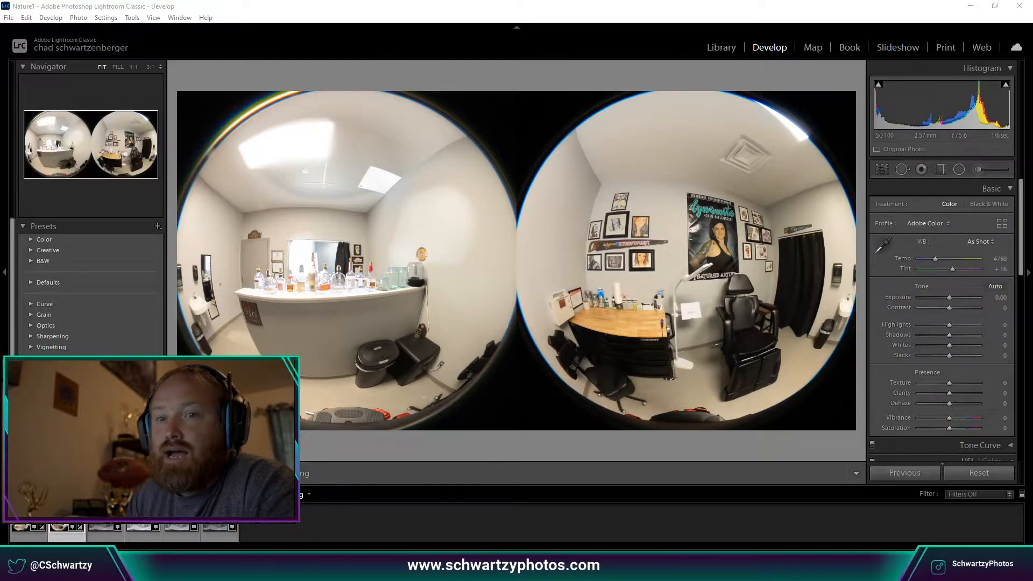
Zoom to 1:1 on the HDR ceiling detail and back to Fit.
click(279, 139)
click(279, 138)
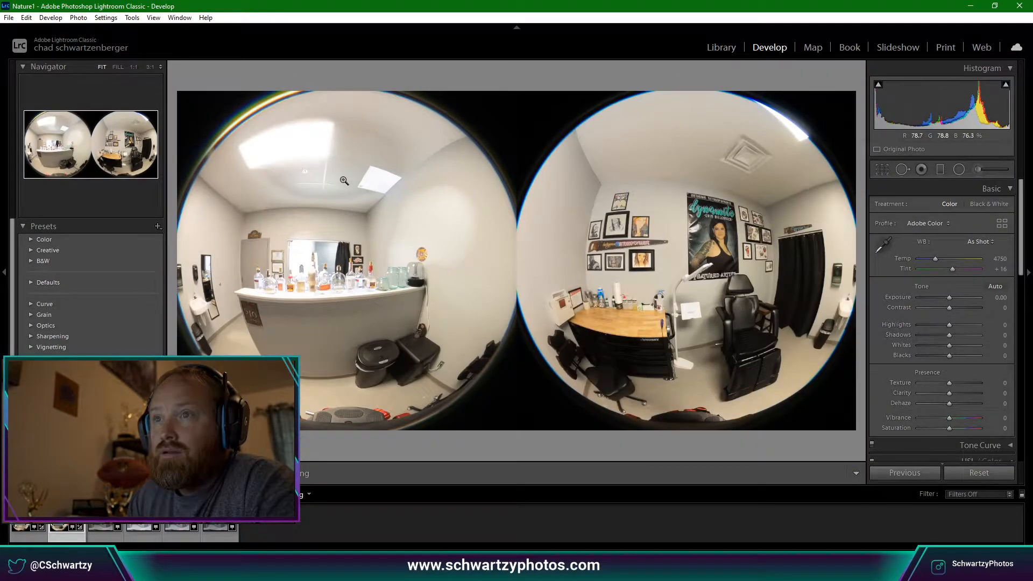
click(329, 198)
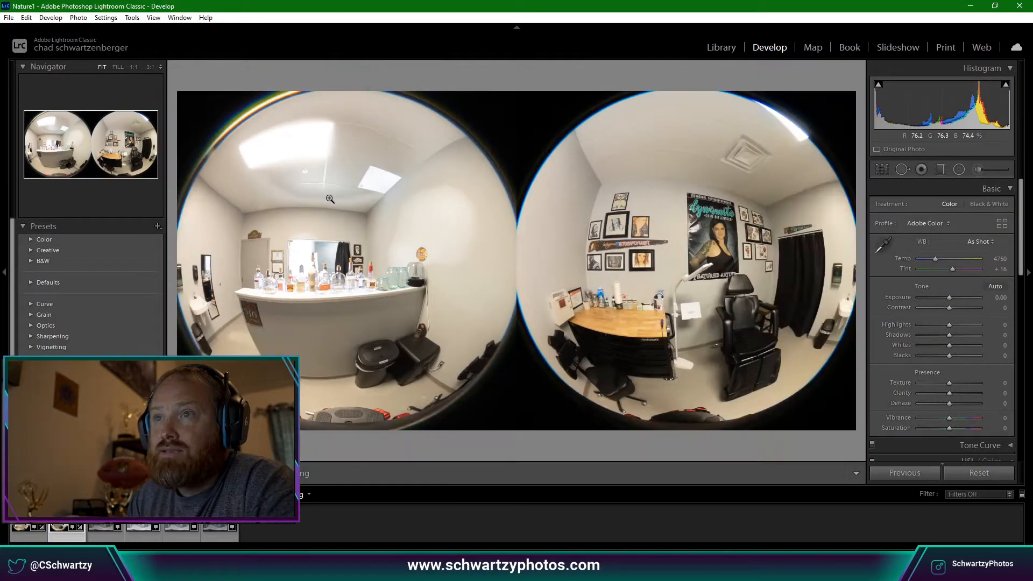
click(328, 198)
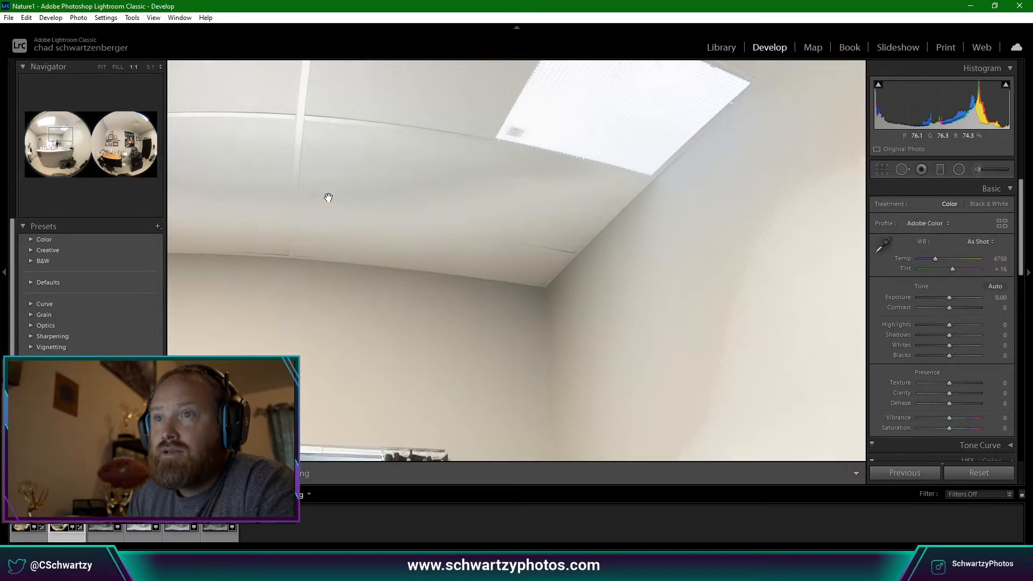
click(328, 198)
Undo Group into Stack and select the brighter sixth photo.
key(ctrl+z)
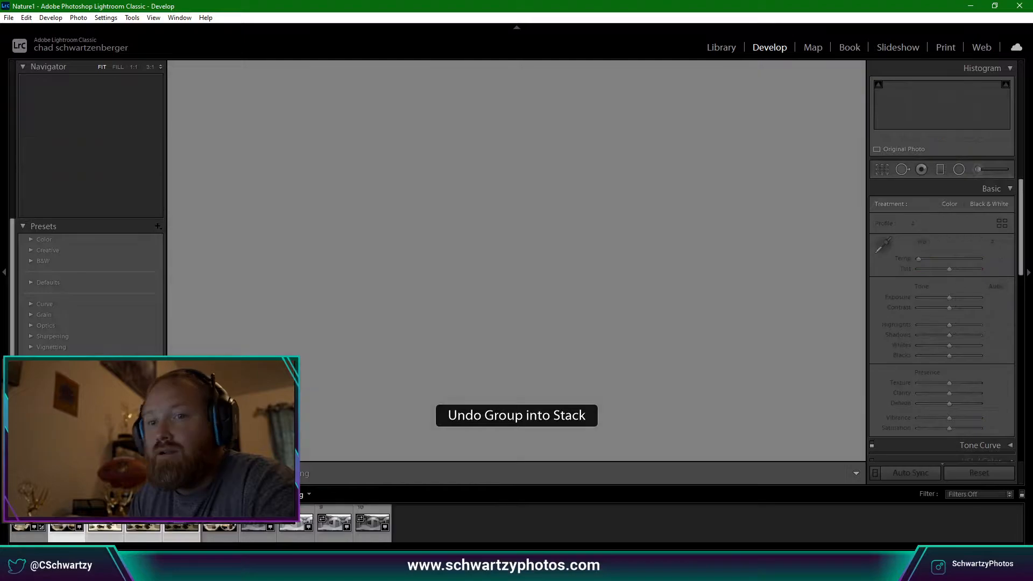
click(66, 536)
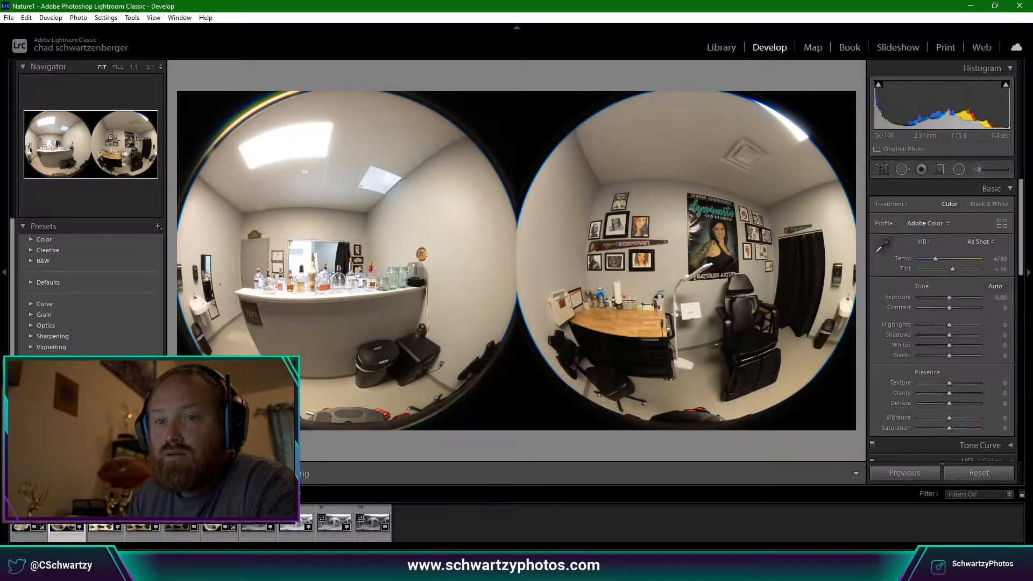
click(219, 536)
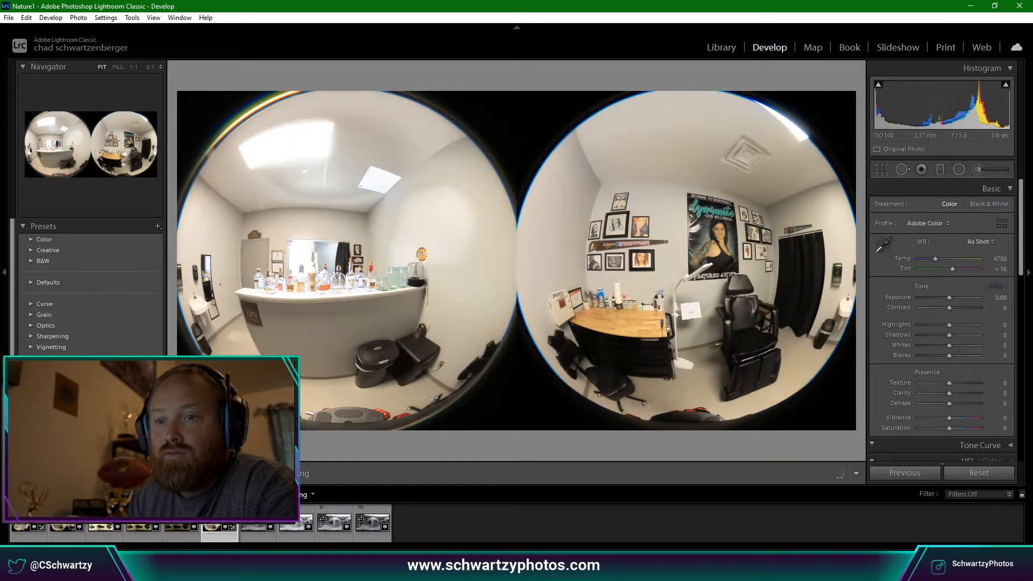
Delete the unwanted sixth photo from disk and show the room's first exposure.
key(Delete)
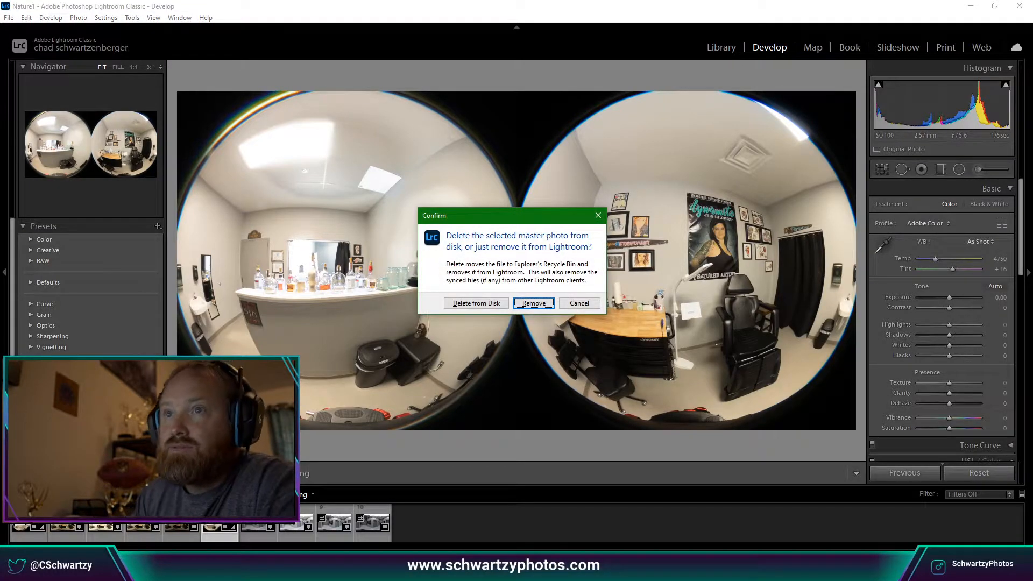
click(486, 302)
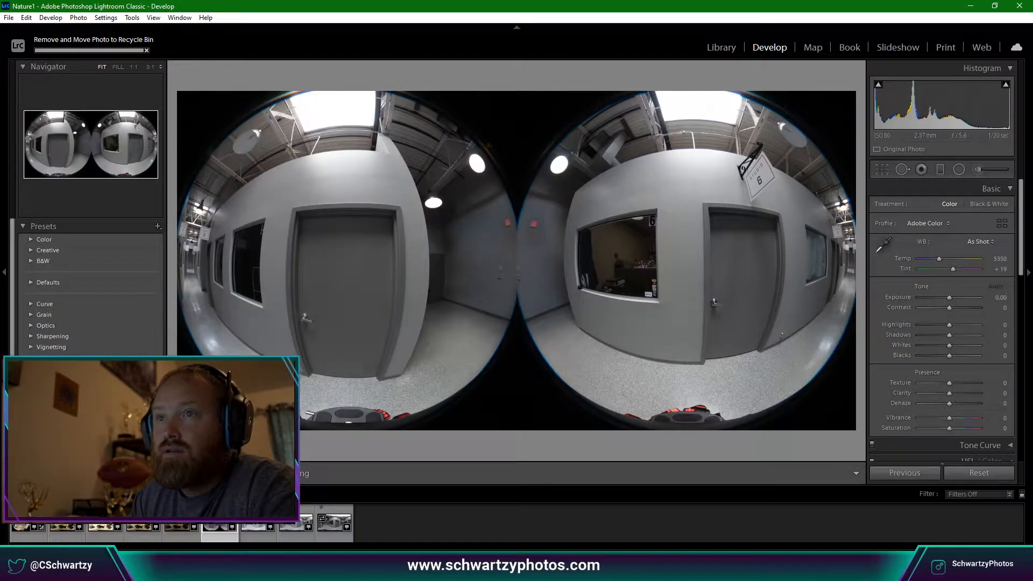
click(67, 536)
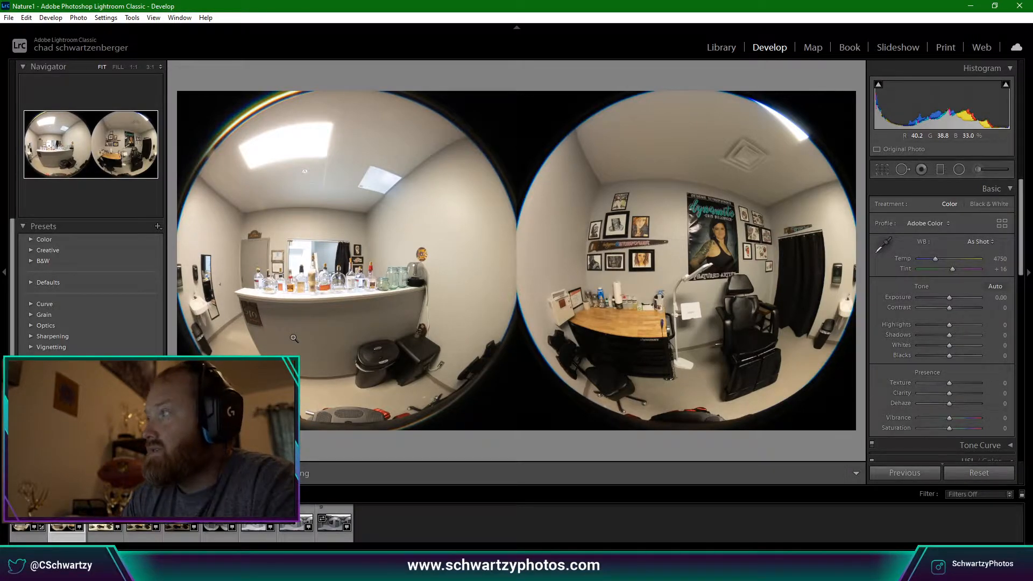
Step back and forth through the bracketed exposures, ending on a darker one.
key(Right)
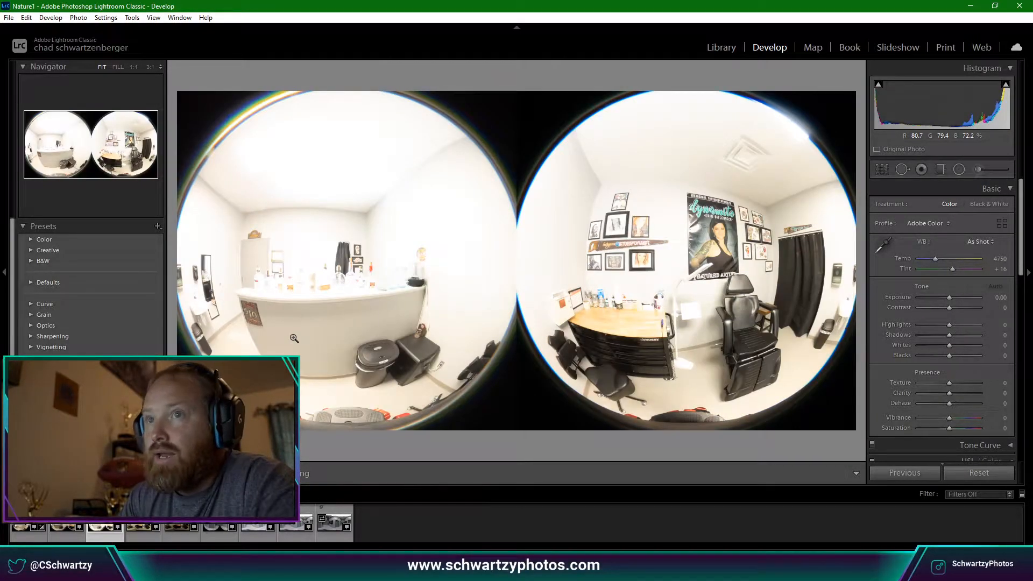
key(Right)
key(Left)
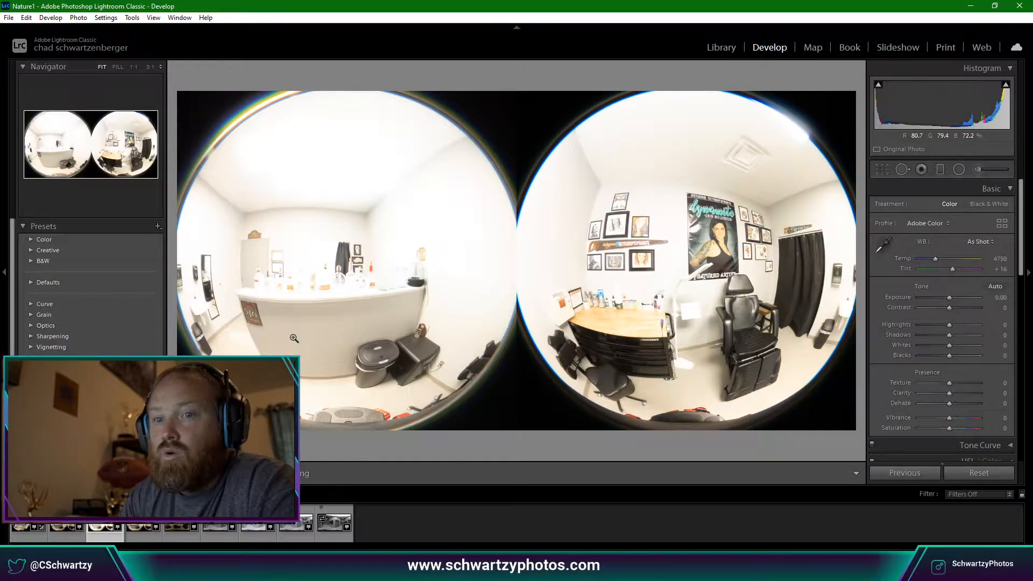
key(Left)
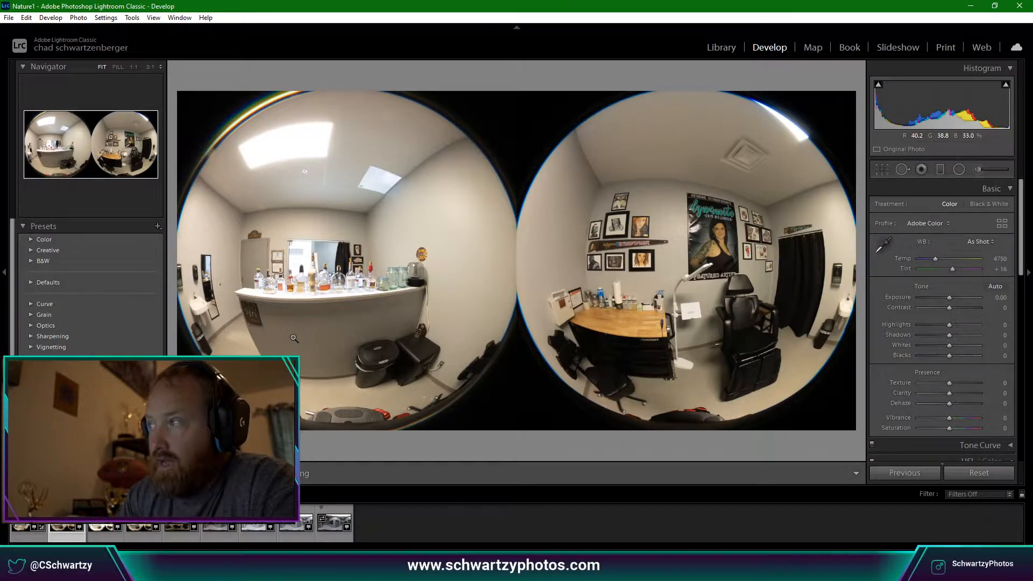
key(Right)
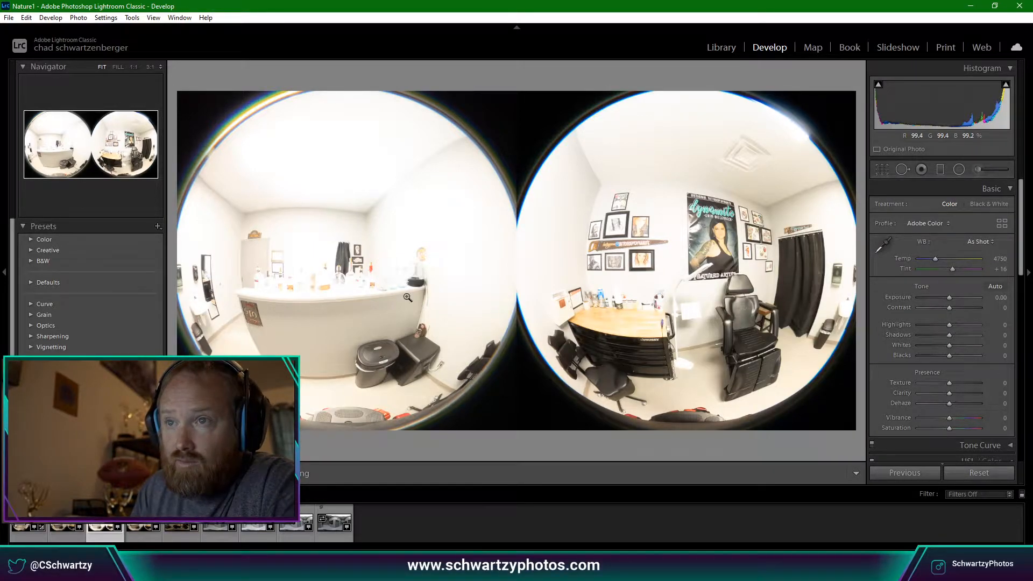
key(Right)
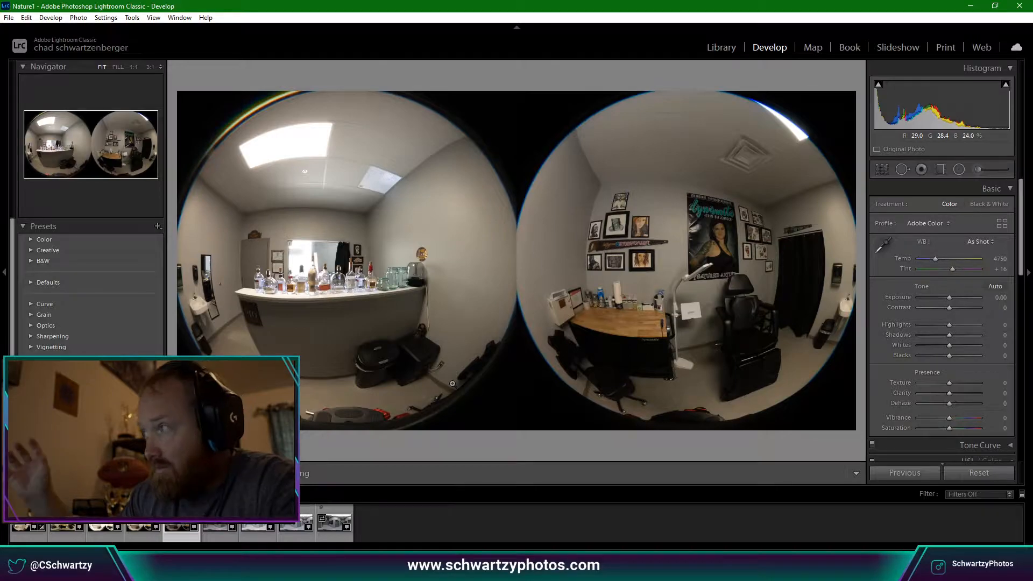
Compare the room's exposures, flipping between the 0.4 sec and 1.3 sec shots.
click(76, 538)
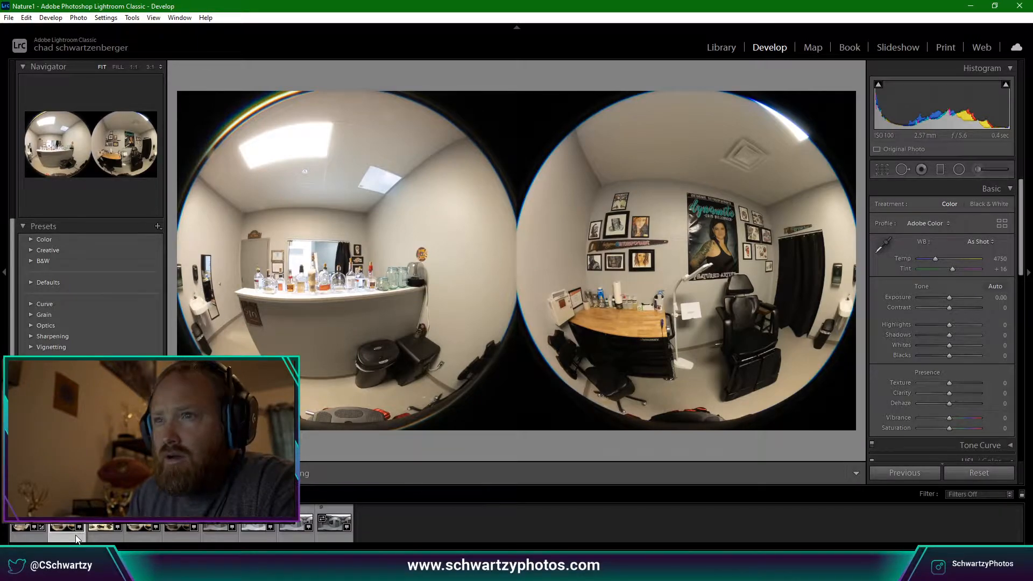
click(102, 532)
click(75, 537)
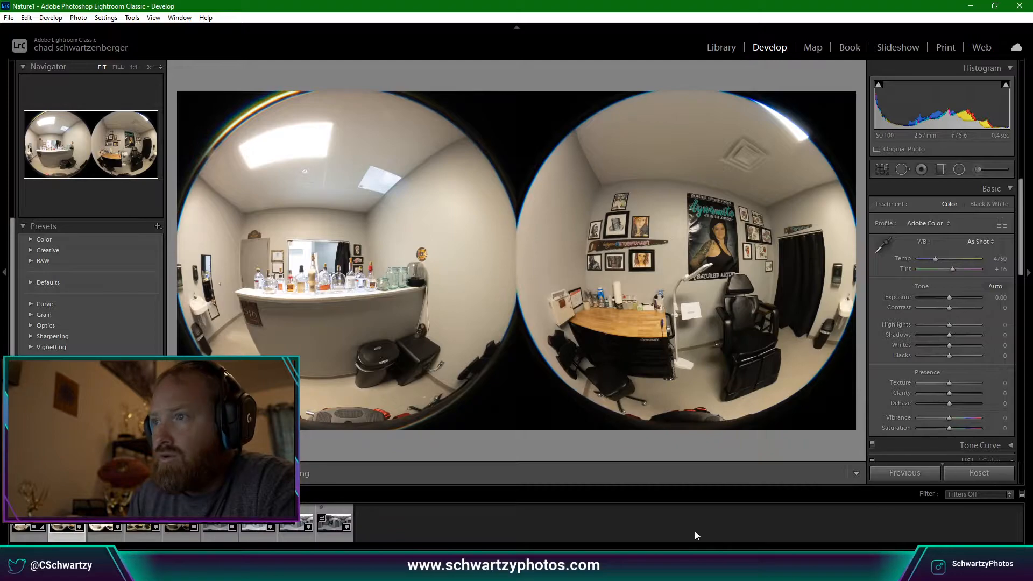
click(122, 537)
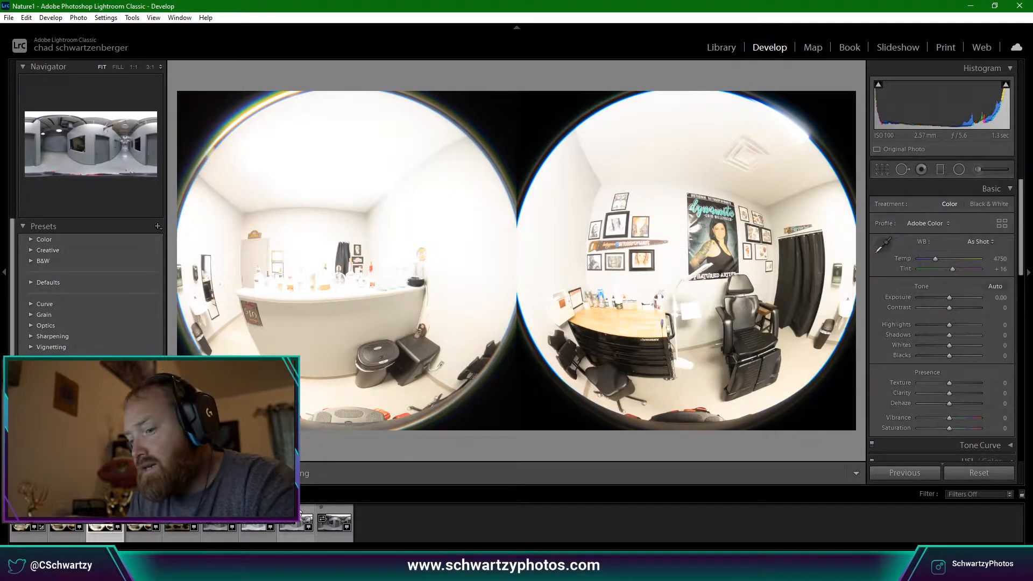
key(Left)
key(Right)
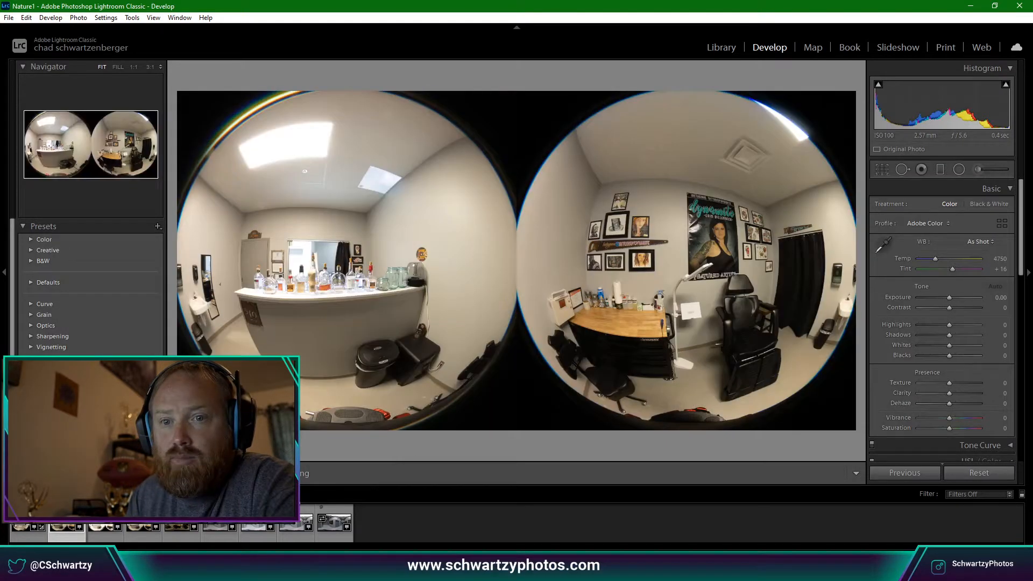
Undo the photo selection changes repeatedly until the 0.4 sec exposure is current again.
key(ctrl+z)
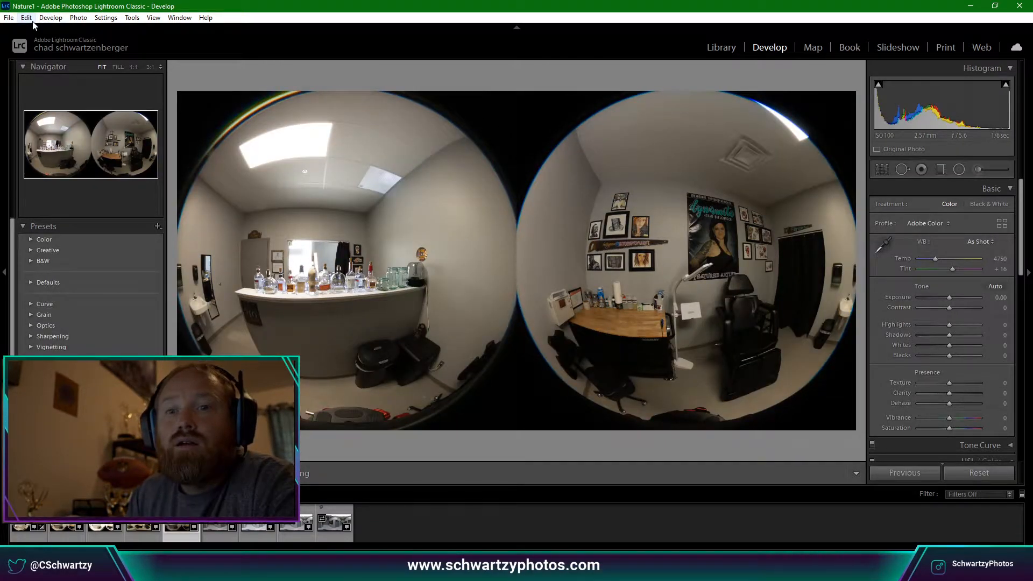
click(27, 19)
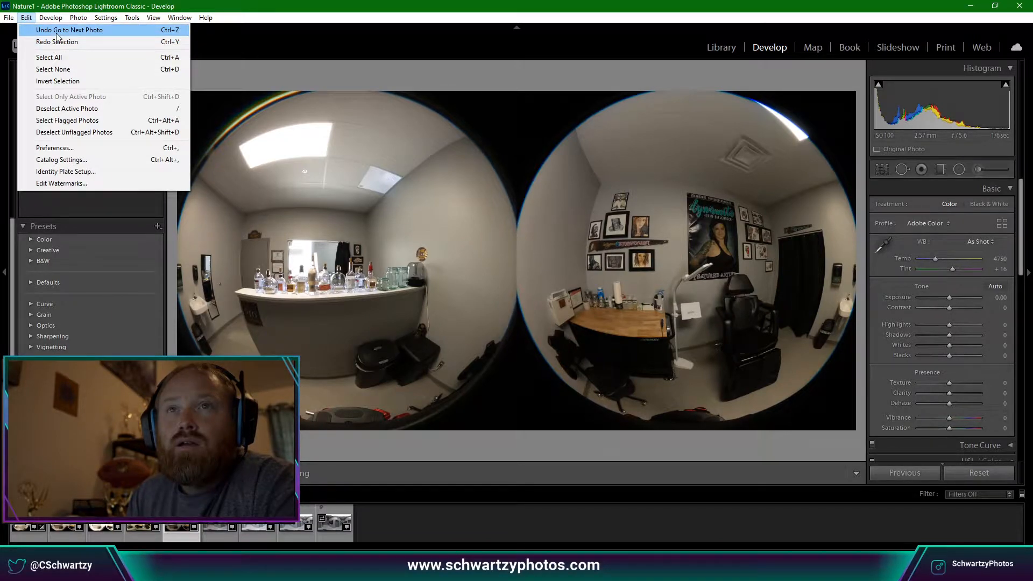
click(57, 30)
click(26, 17)
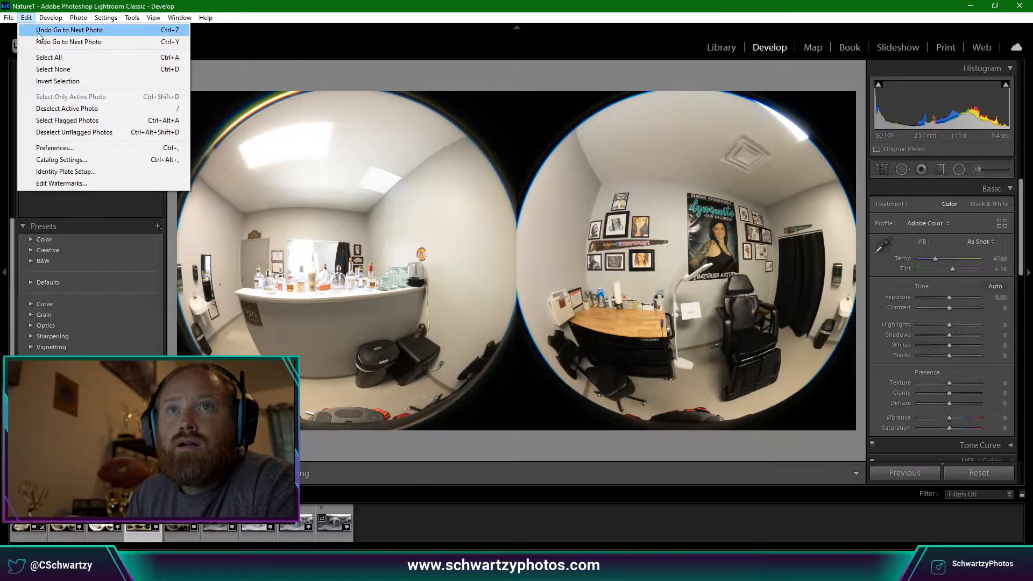
click(37, 30)
click(27, 19)
click(38, 30)
click(27, 19)
click(33, 28)
click(27, 18)
click(36, 31)
click(26, 17)
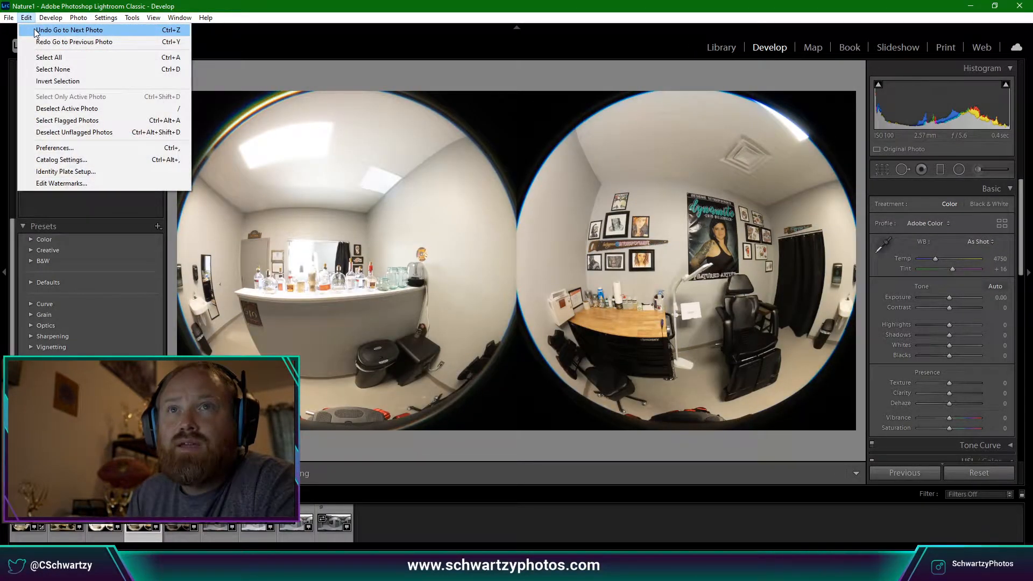
click(34, 30)
click(26, 18)
click(35, 30)
click(26, 18)
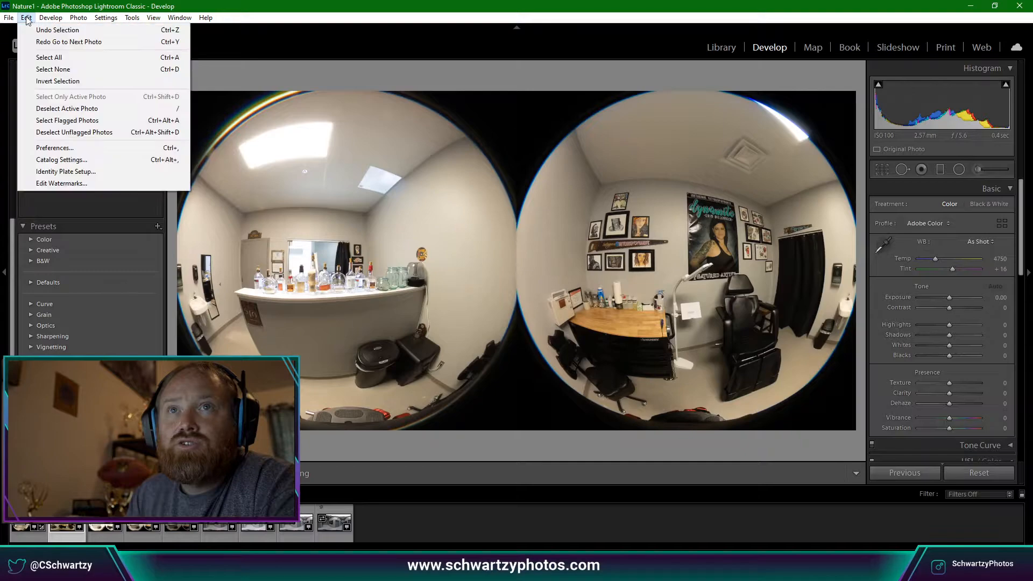
click(35, 30)
click(26, 18)
click(40, 31)
click(27, 18)
click(40, 30)
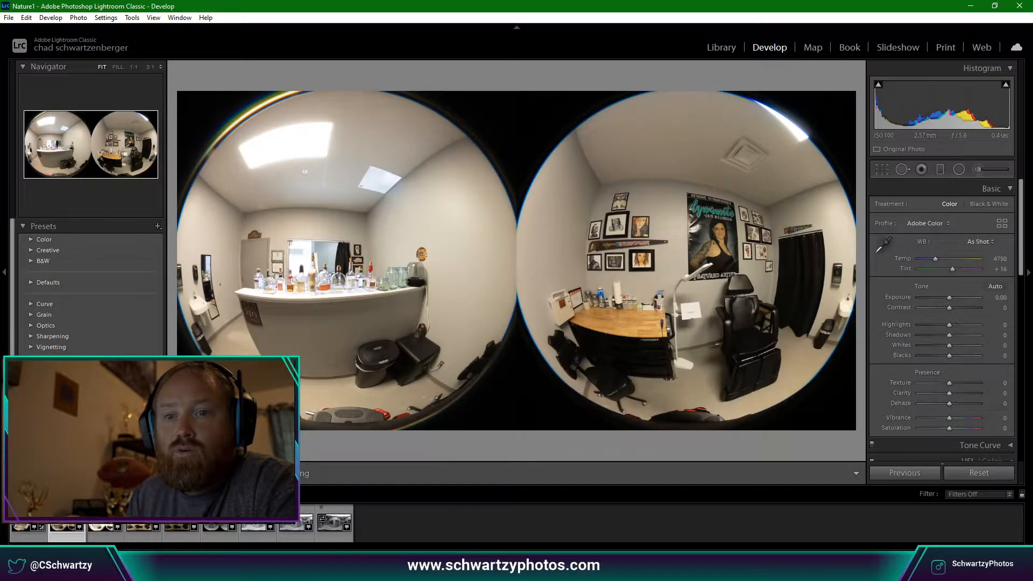
Select the four bracketed exposures and start a Photo Merge > HDR.
shift+click(193, 510)
right_click(194, 510)
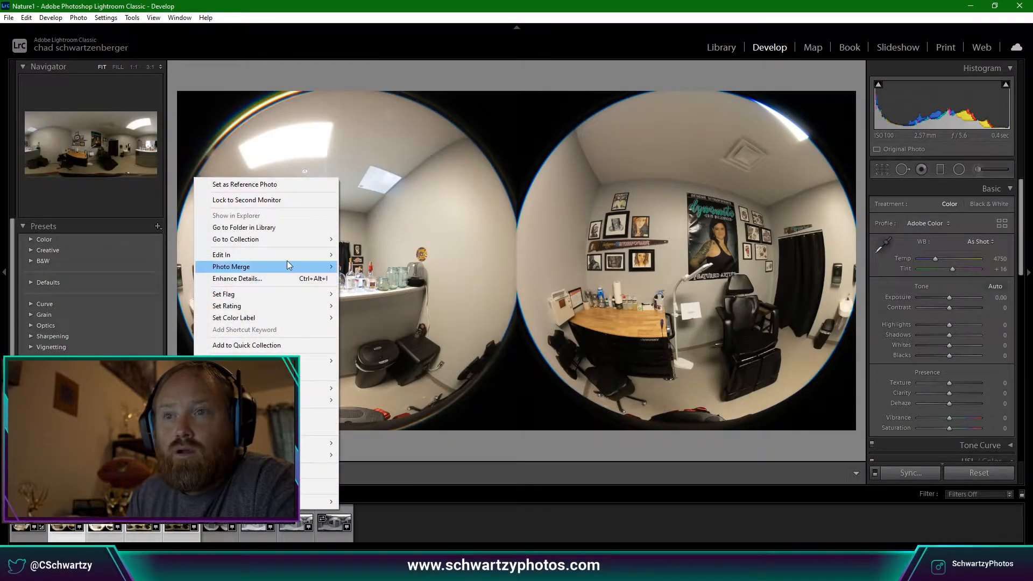
mouse_move(288, 264)
click(369, 268)
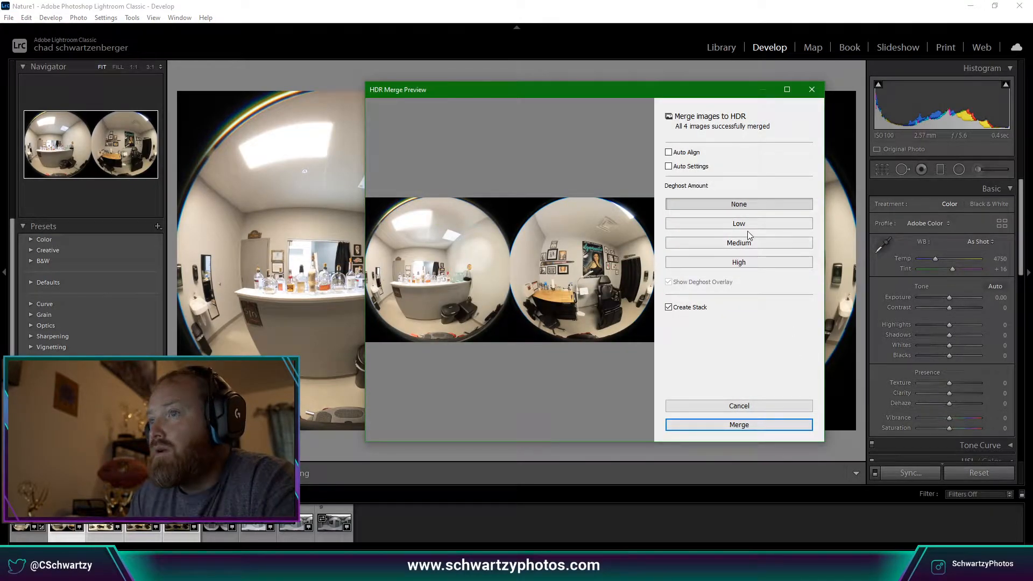
Set deghosting to Low, inspect the zoomed preview for ghosting, and merge the HDR.
click(428, 240)
drag(434, 251, 536, 257)
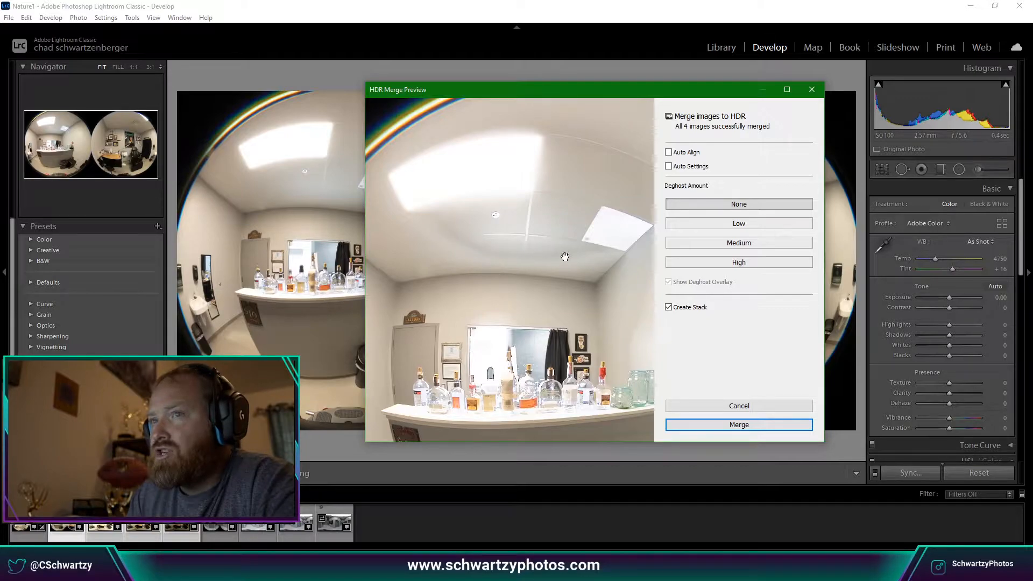
drag(564, 257, 395, 230)
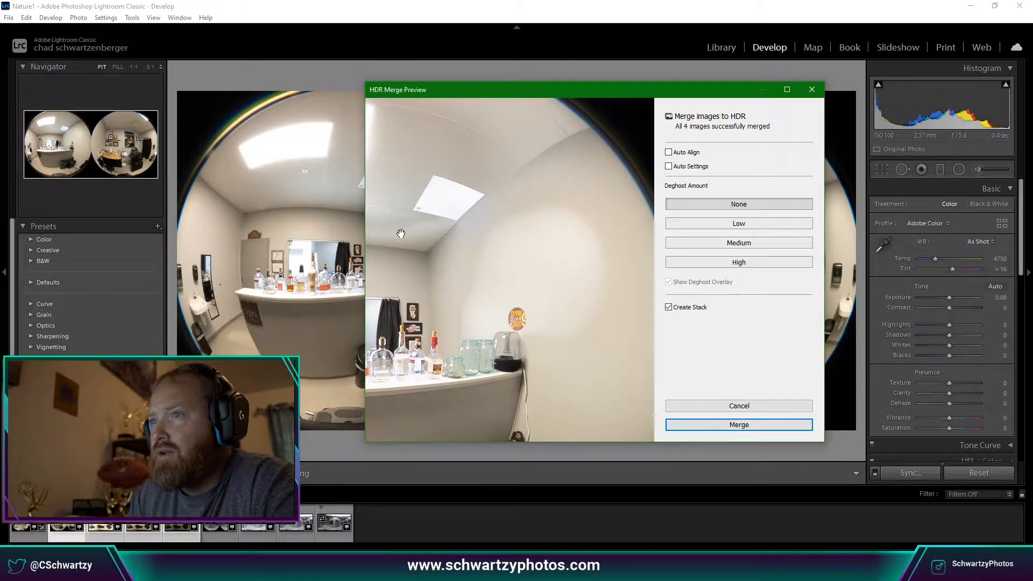
click(729, 223)
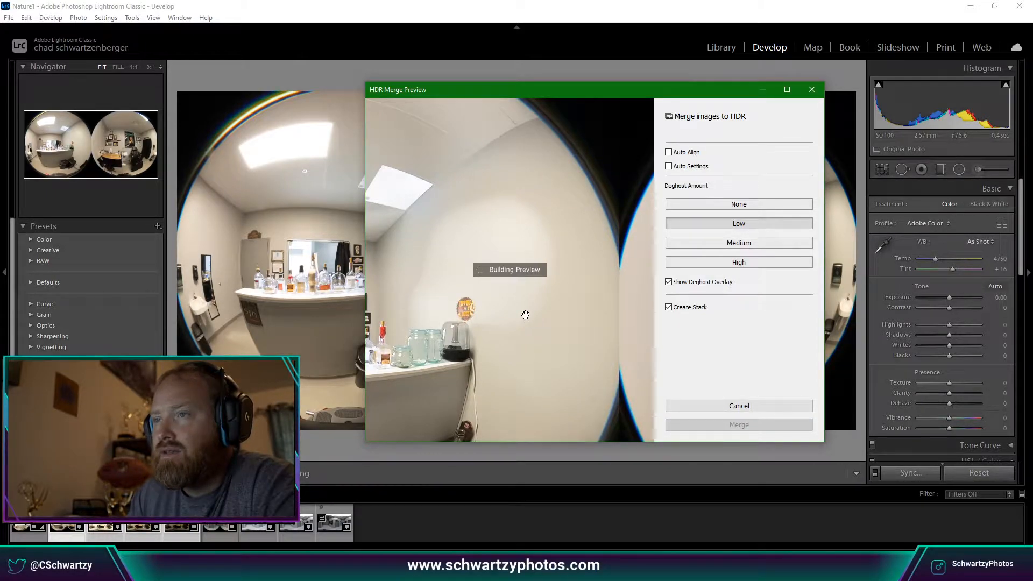
drag(525, 315, 578, 309)
drag(389, 193, 471, 229)
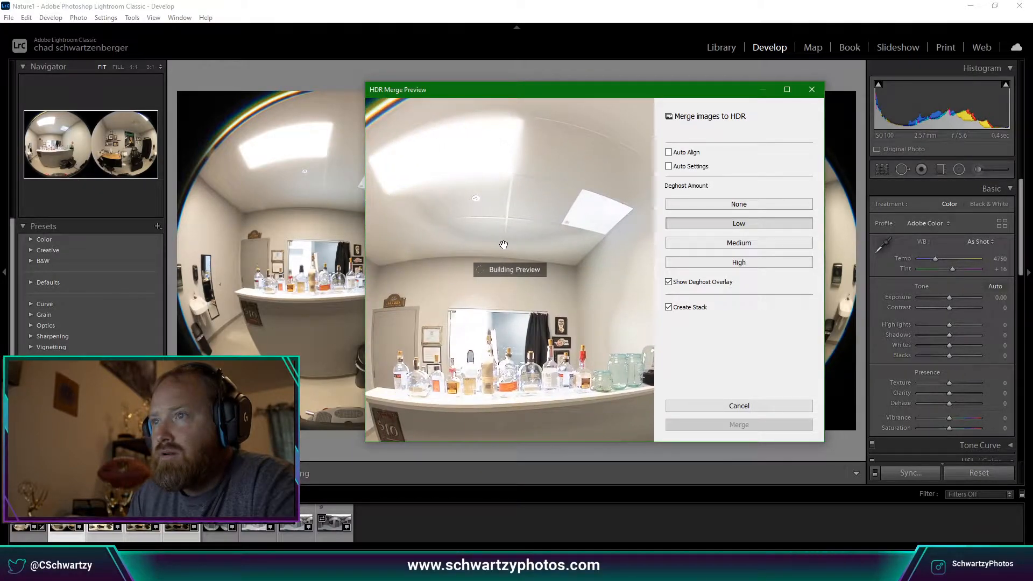
drag(504, 246, 529, 252)
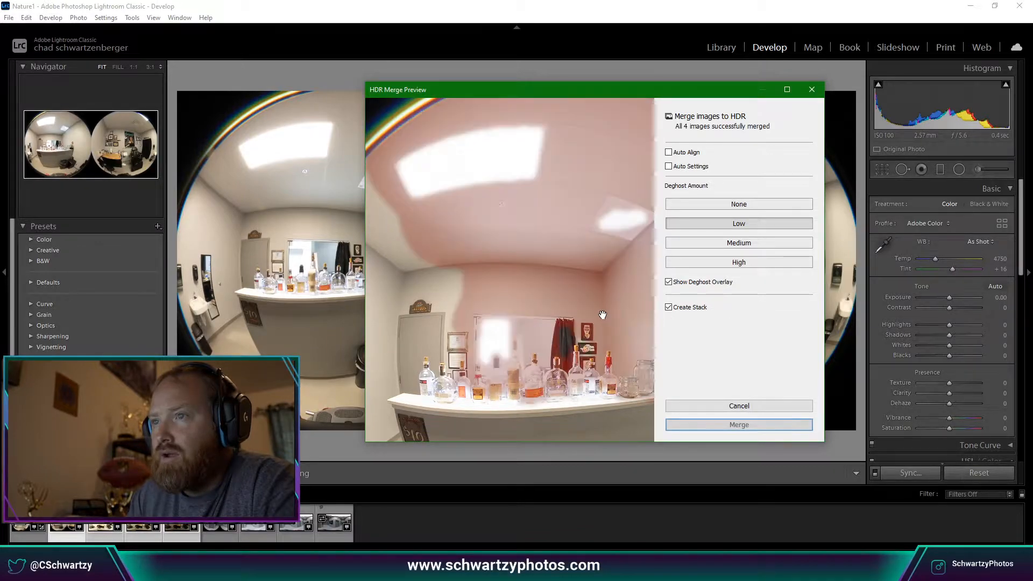
click(444, 242)
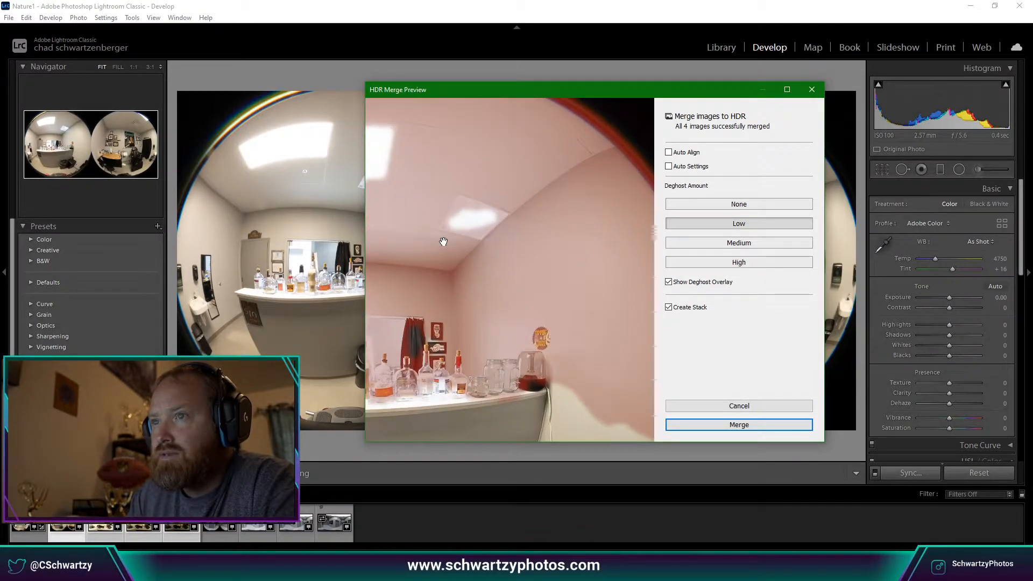
drag(443, 242, 611, 258)
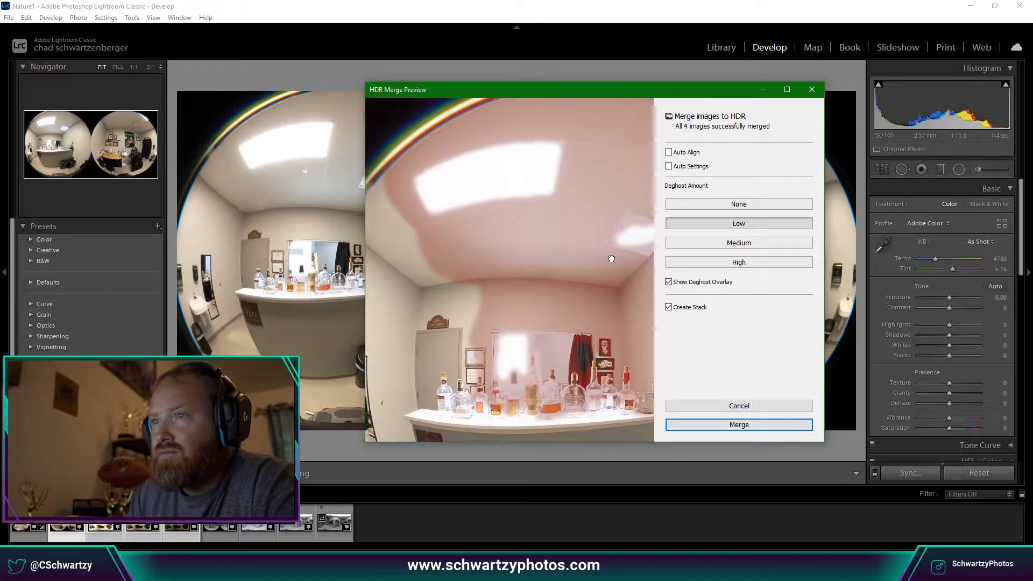
click(610, 260)
click(761, 424)
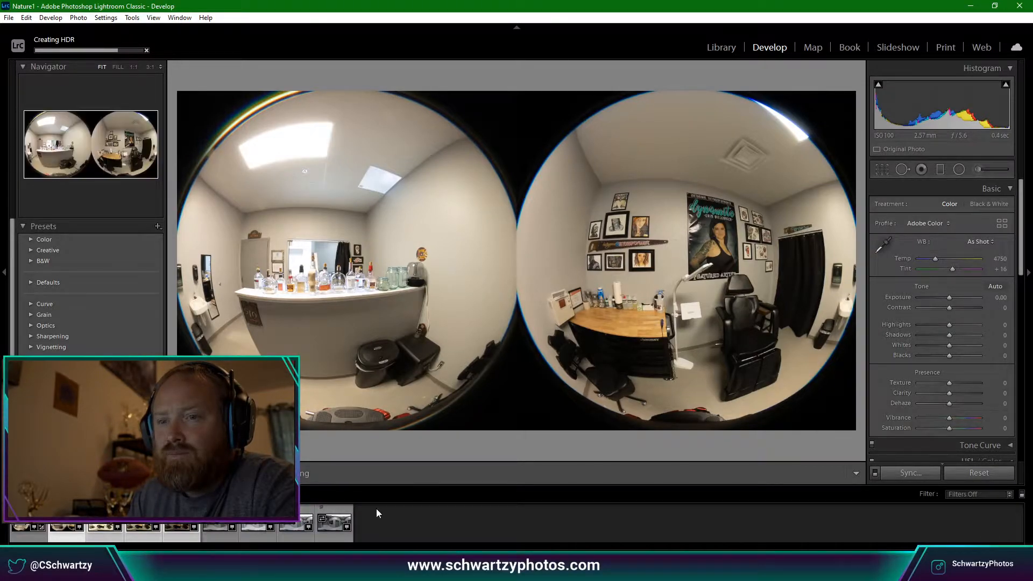
Check the first photo at 1:1 and back, then load the third, hallway photo.
click(220, 520)
click(30, 520)
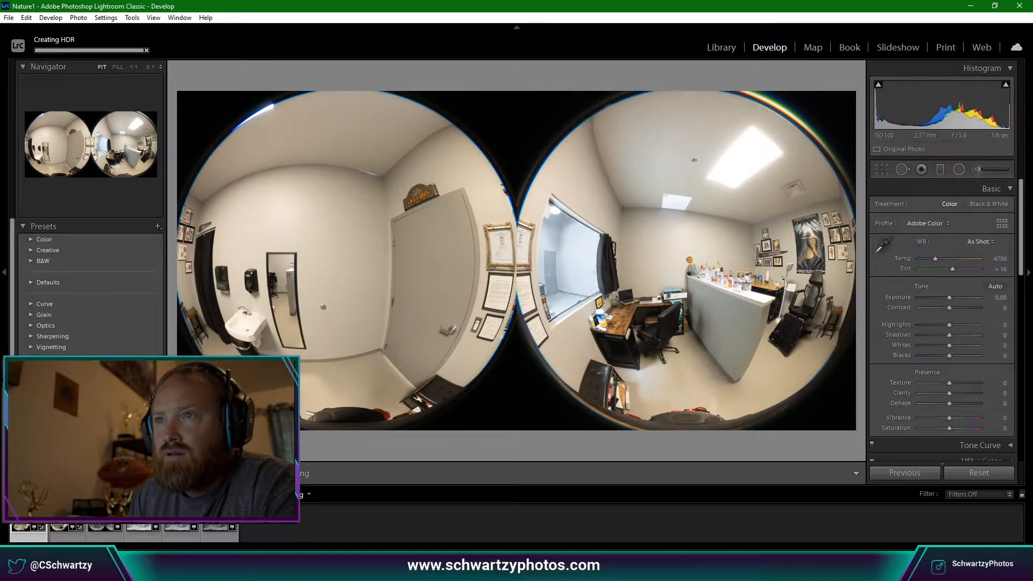
click(664, 217)
click(679, 215)
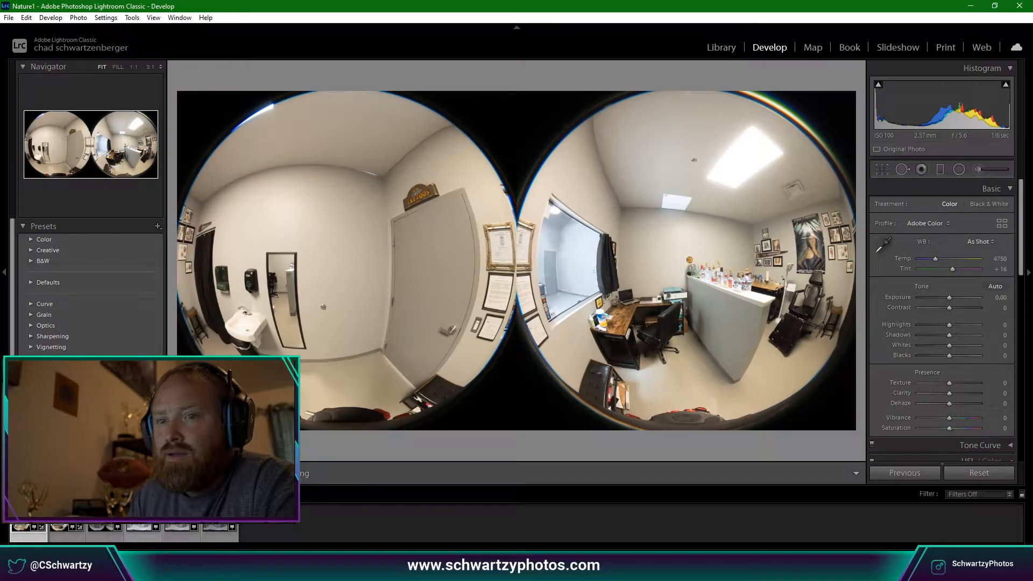
click(105, 530)
HDR-merge the four selected hallway exposures after checking the preview at 1:1 near the skylight.
shift+click(219, 521)
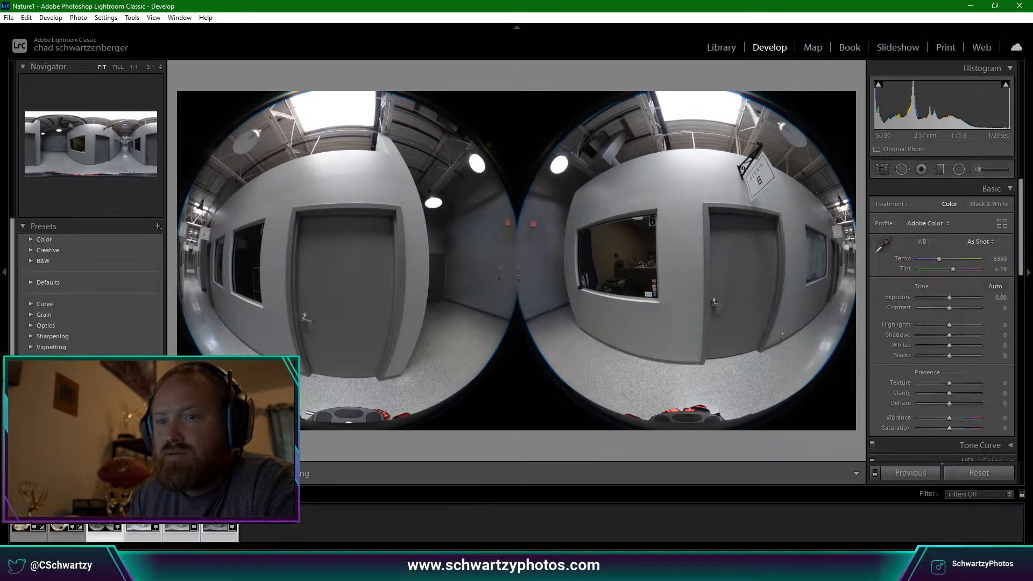
right_click(132, 518)
mouse_move(223, 268)
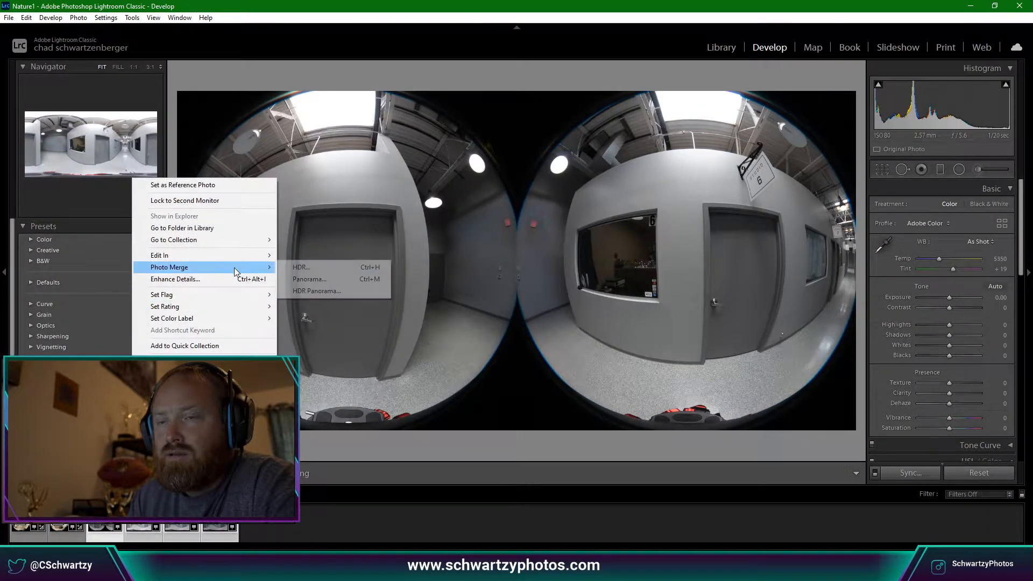
click(330, 267)
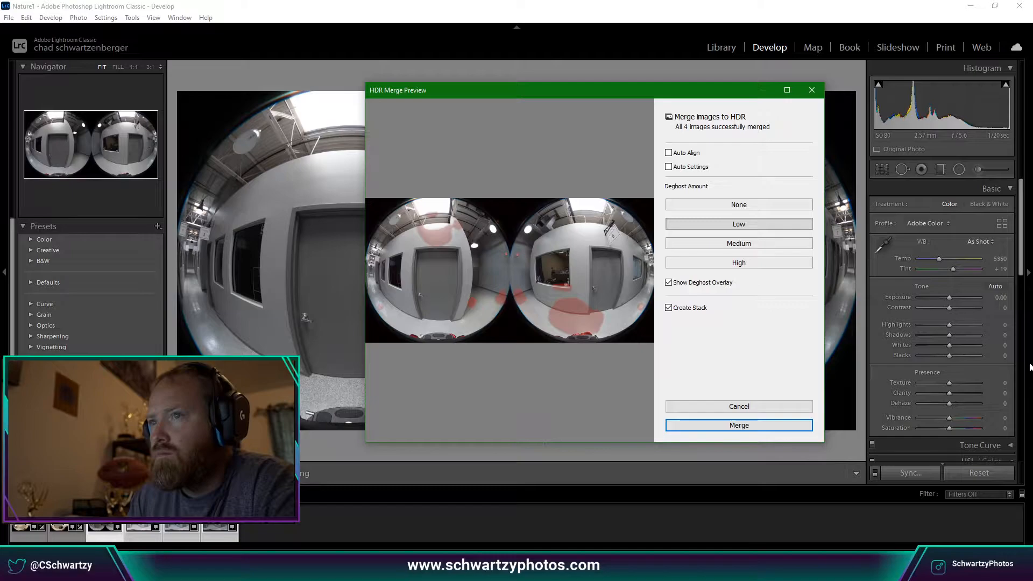
click(588, 318)
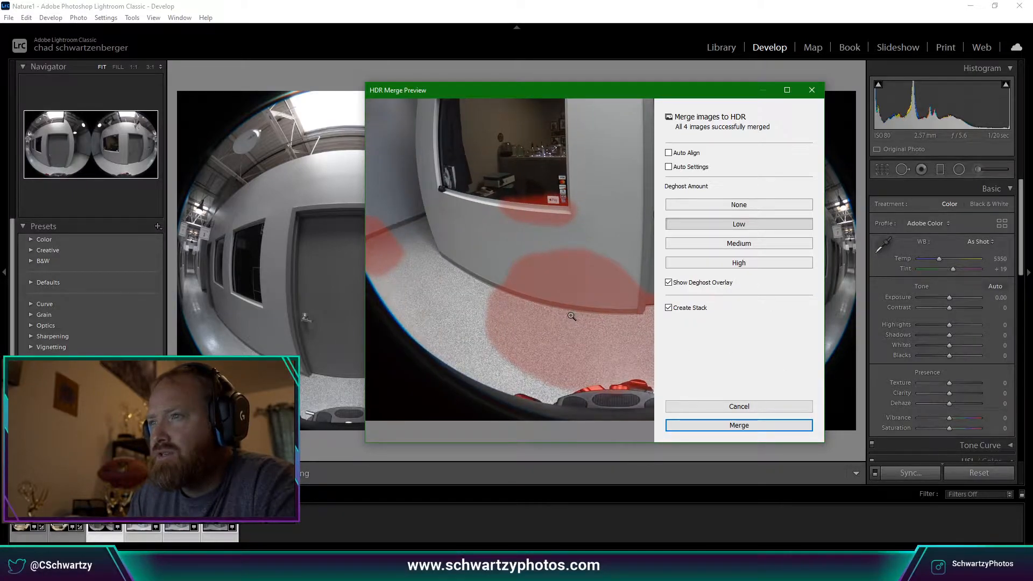
click(571, 314)
click(433, 229)
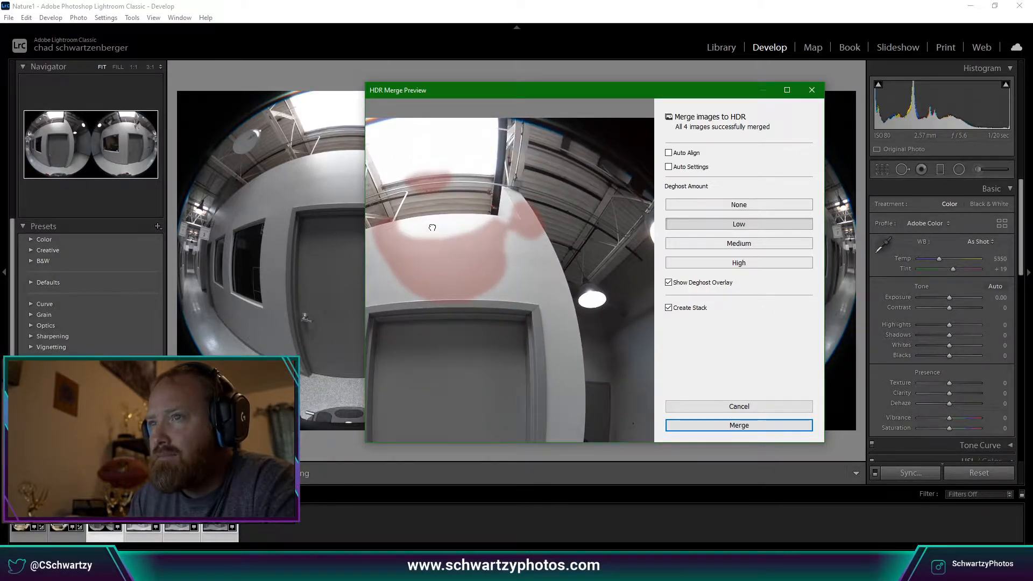
click(434, 228)
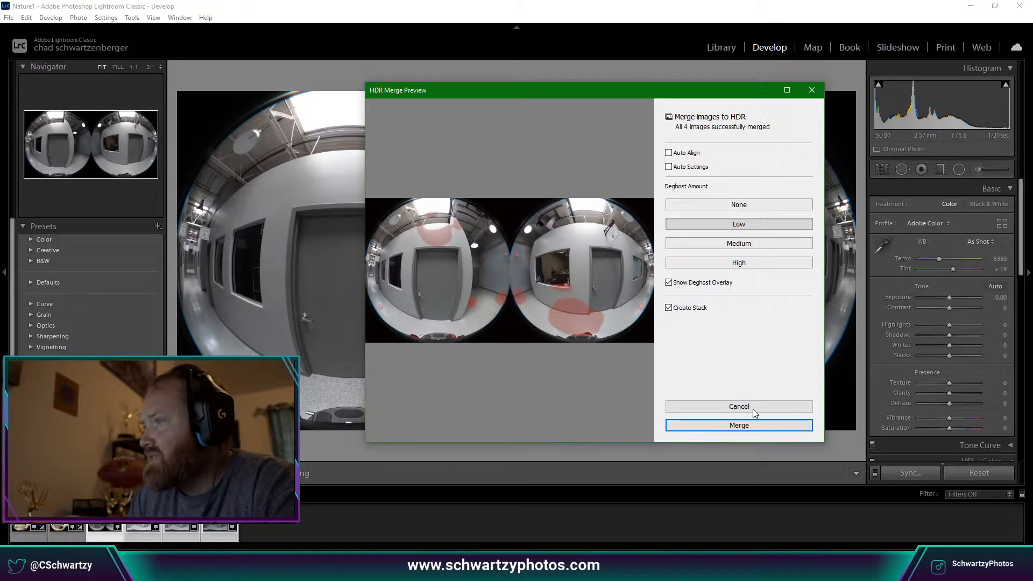
click(754, 425)
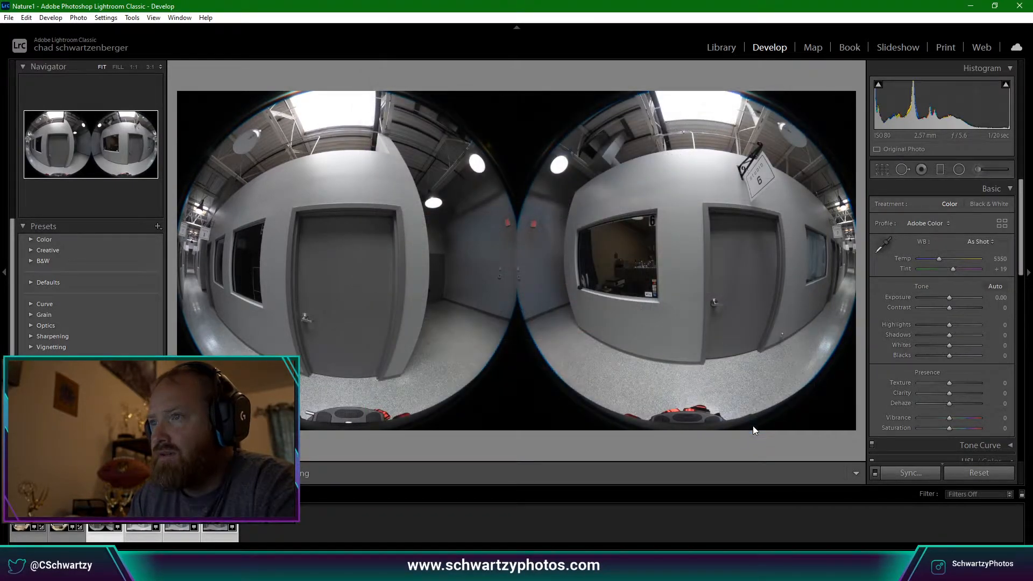
Inspect the second office photo at 1:1, then load the first office photo.
click(67, 515)
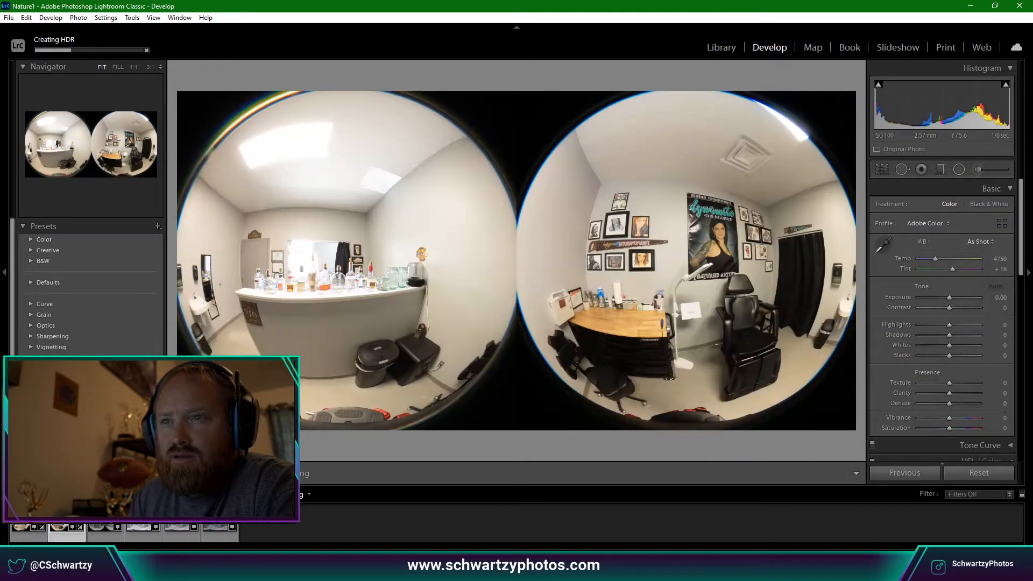
click(313, 182)
click(386, 229)
click(385, 178)
drag(384, 175, 487, 316)
click(482, 311)
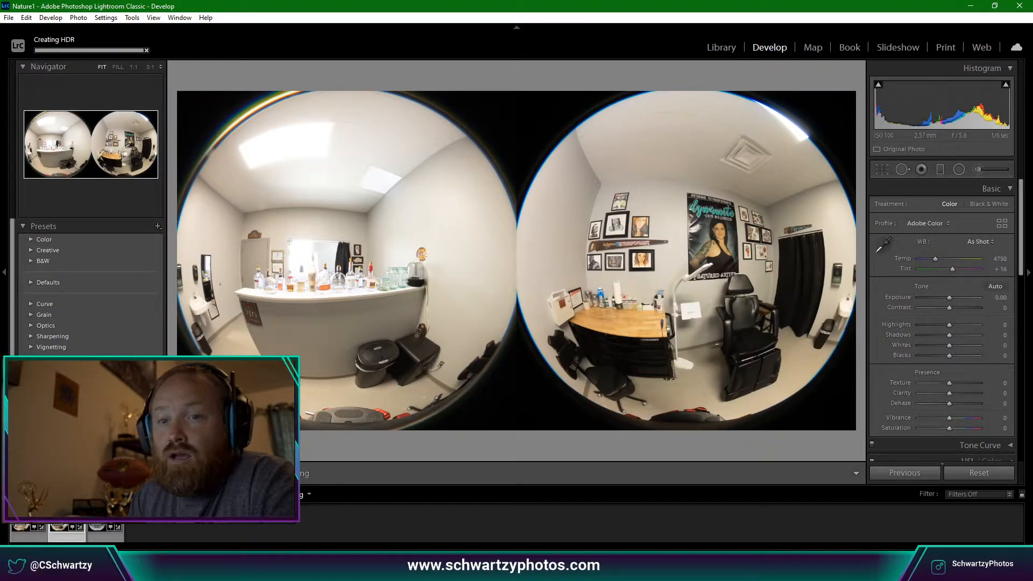
click(29, 516)
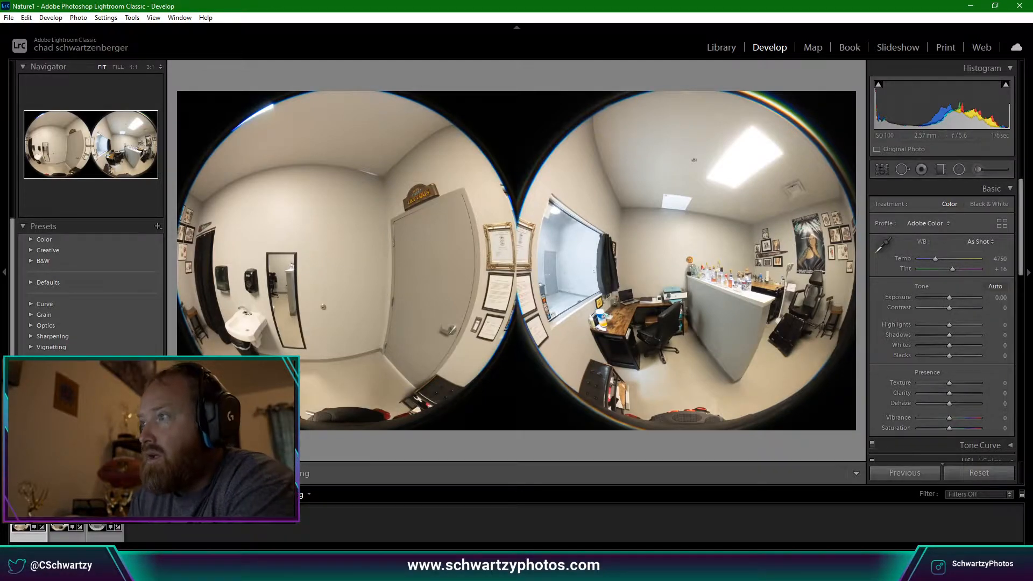
Try the Daylight white balance preset, then revert to As Shot.
click(977, 242)
click(977, 277)
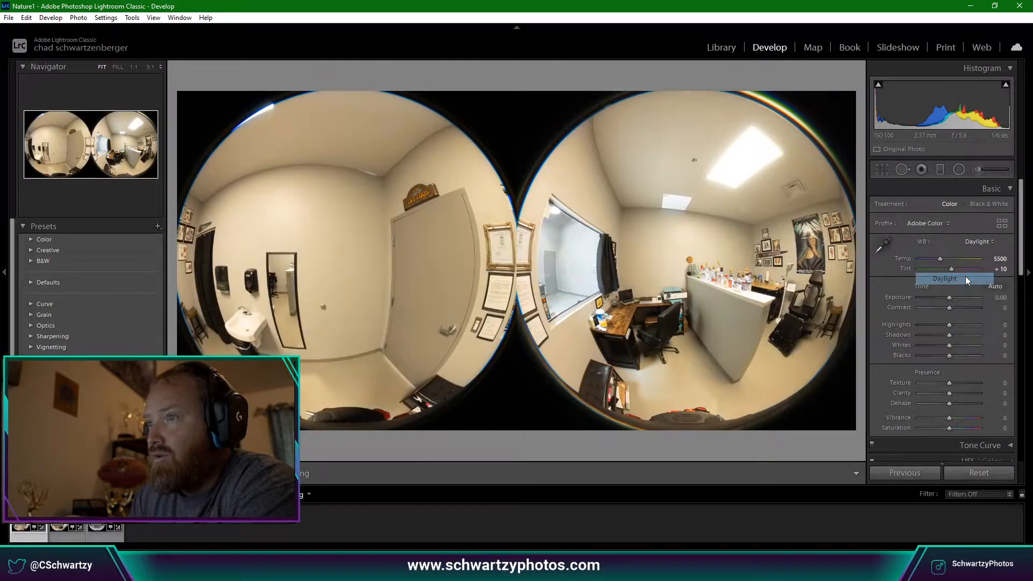
click(996, 246)
click(978, 256)
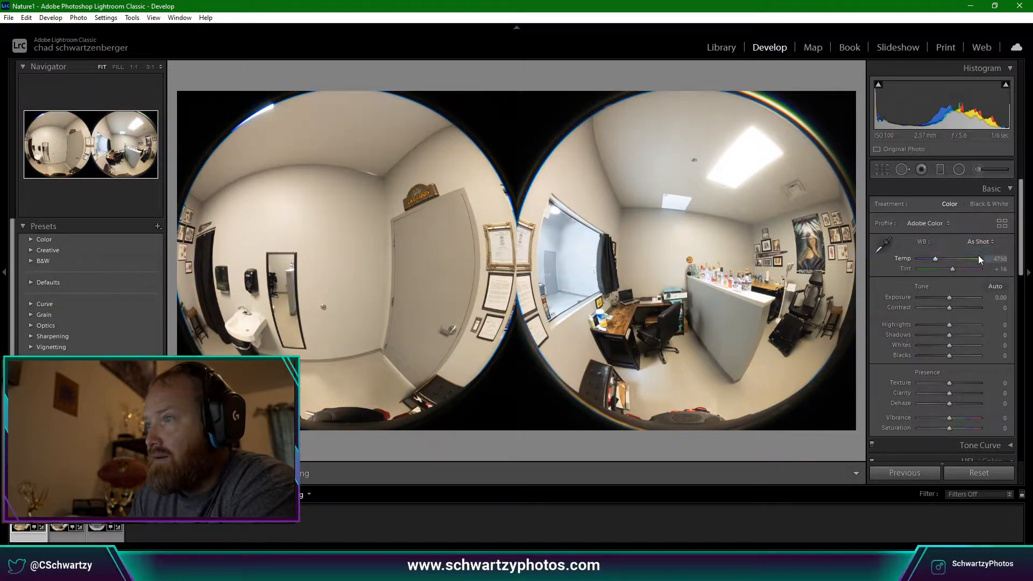
Sample neutral points on the counter, desk and wall, ending at Temp 4000, Tint +18.
click(882, 246)
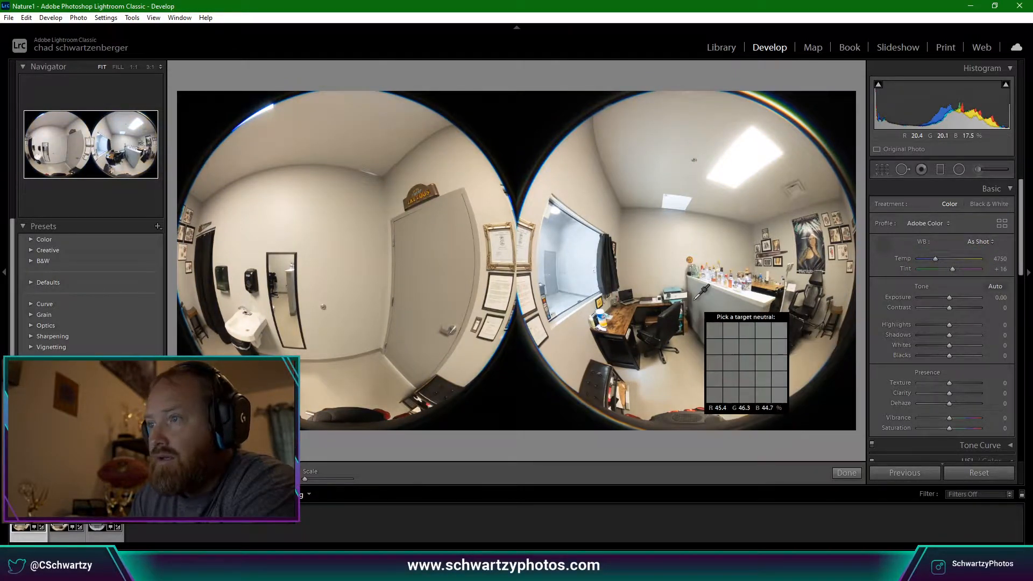
click(681, 295)
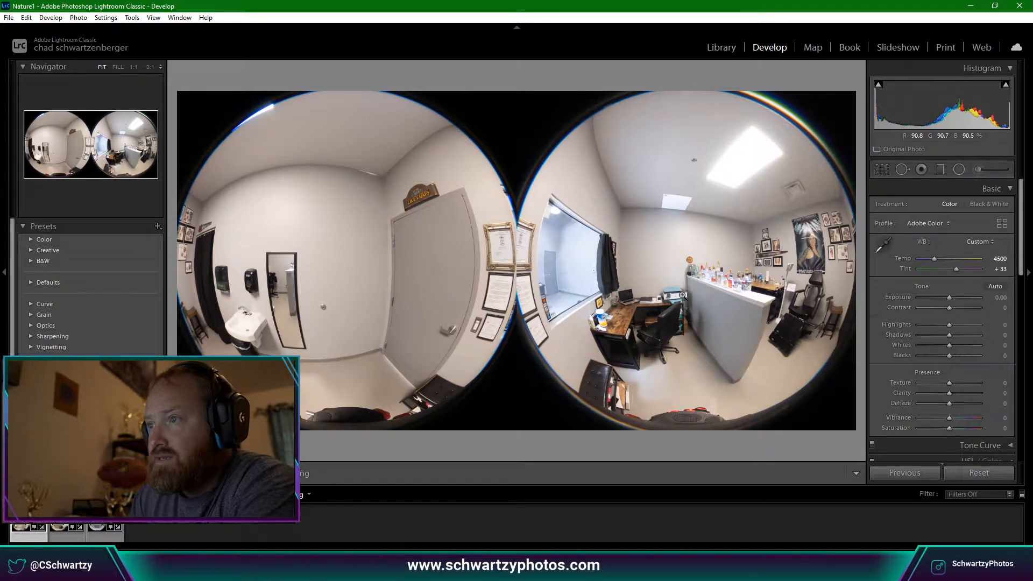
click(881, 243)
click(609, 327)
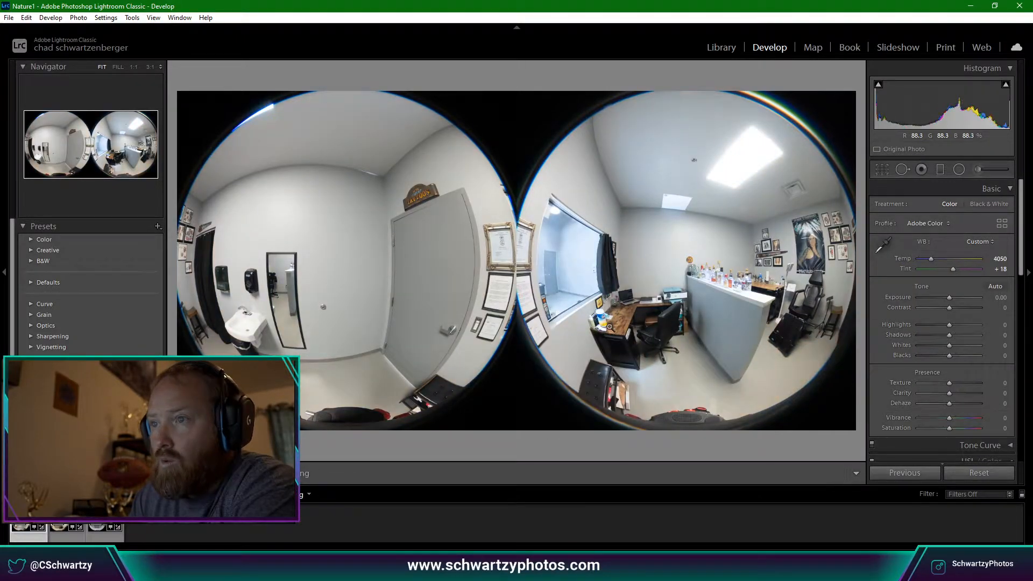
click(884, 244)
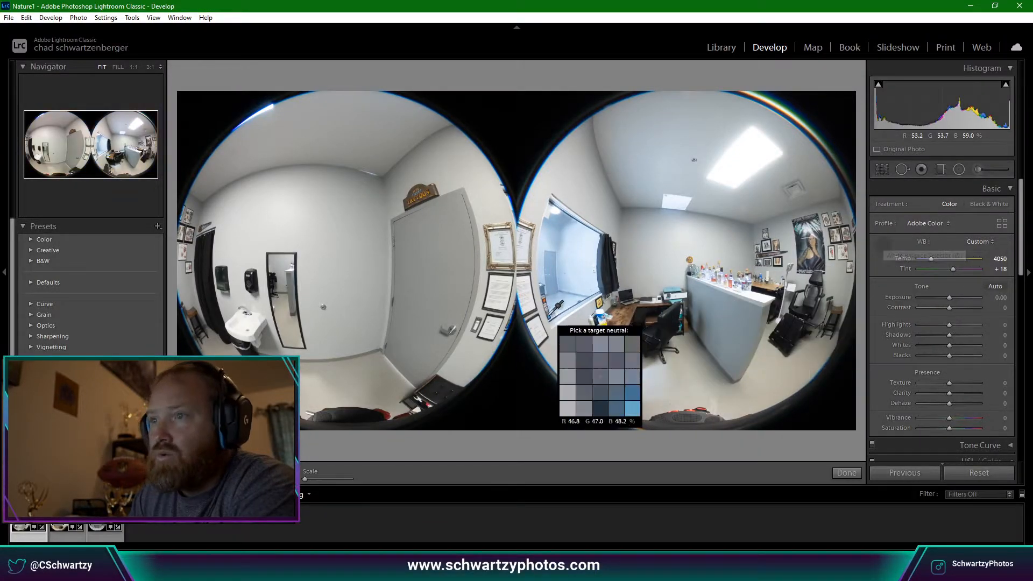
click(529, 303)
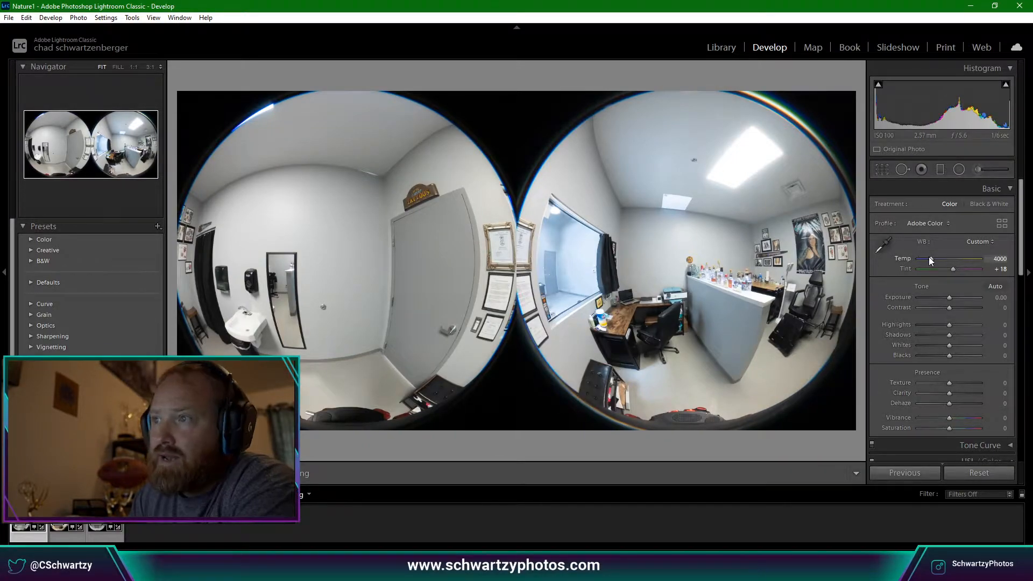
Set Temp 4400, Vibrance +30, Clarity +10 and Highlights -30, checking the shadow clipping warning.
key(Up)
key(Up)
key(Up)
key(Up)
key(Up)
key(Up)
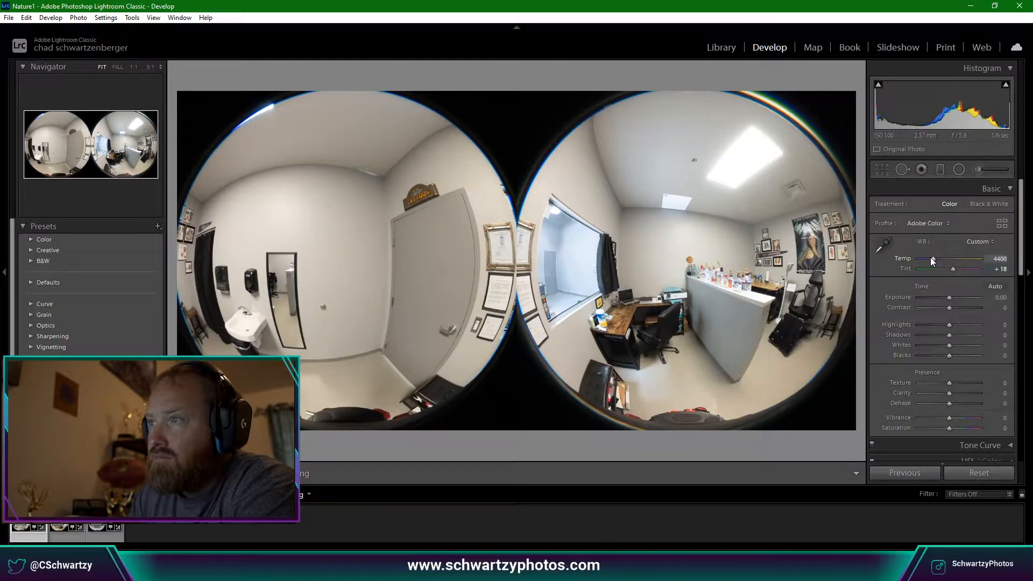
key(Up)
key(Up)
key(Up)
key(Up)
key(Up)
key(Up)
key(Up)
key(Up)
key(Up)
key(Up)
key(Down)
key(Down)
key(Down)
key(Down)
key(Down)
key(Down)
key(Down)
key(Down)
key(Down)
key(Down)
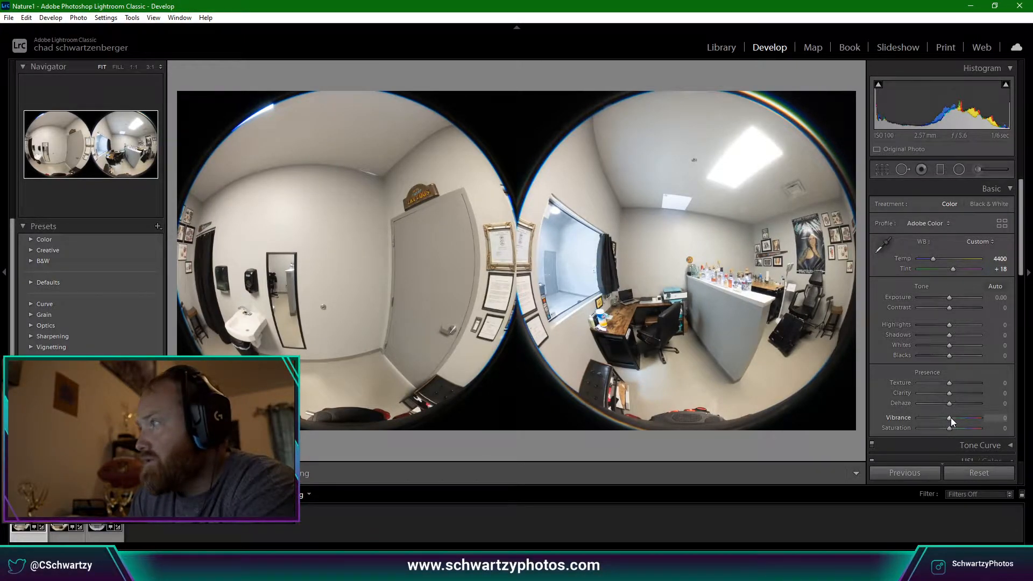
key(Up)
key(Up)
key(Up)
key(Up)
key(Up)
key(Up)
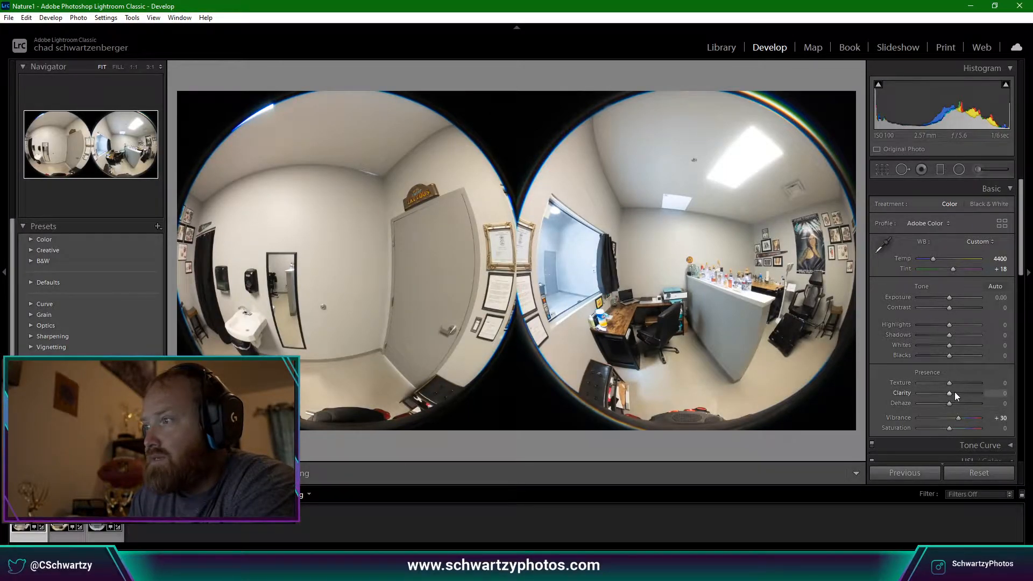
key(Up)
key(Up)
key(Up)
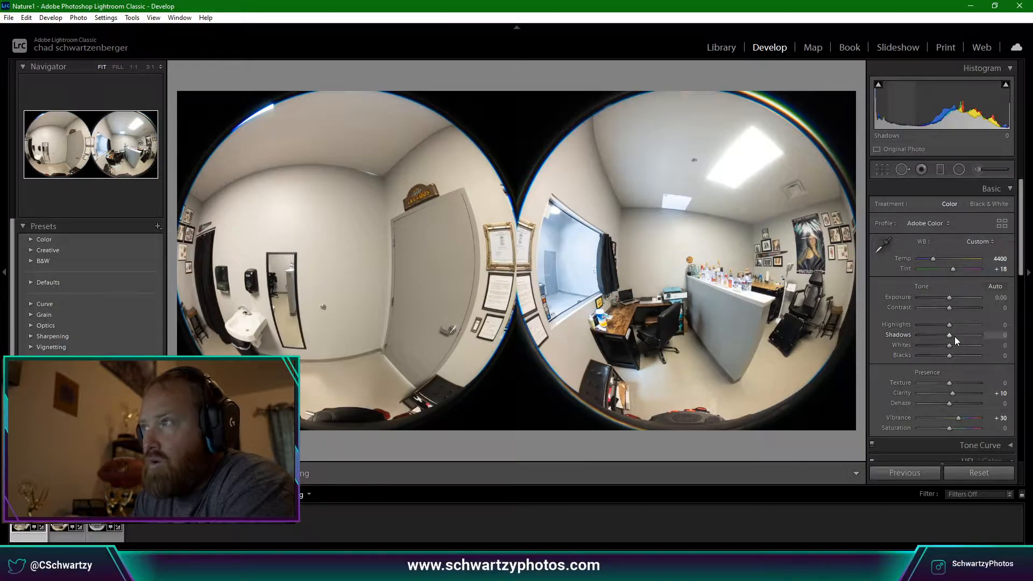
click(878, 85)
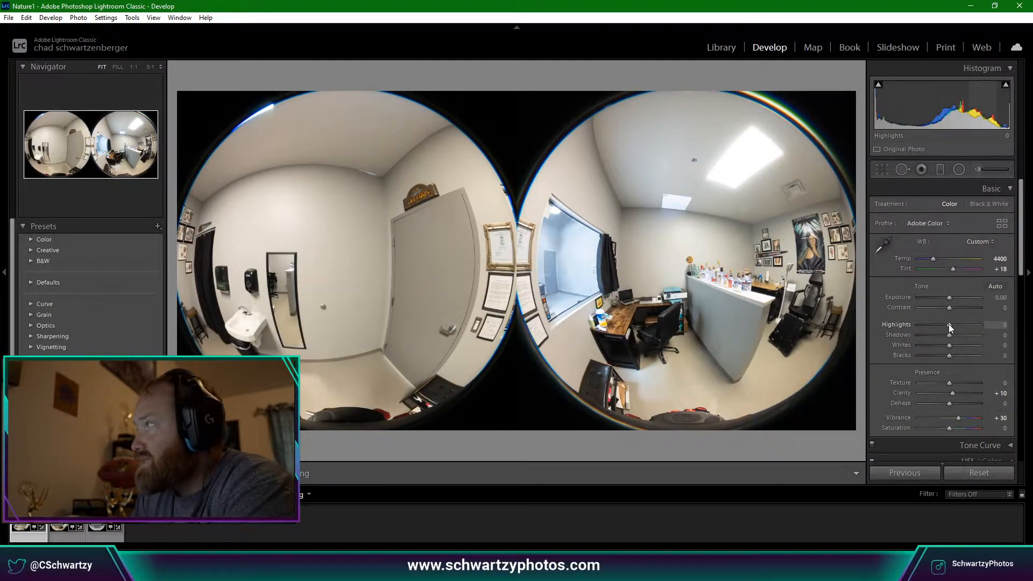
key(shift+Down)
key(Down)
key(Down)
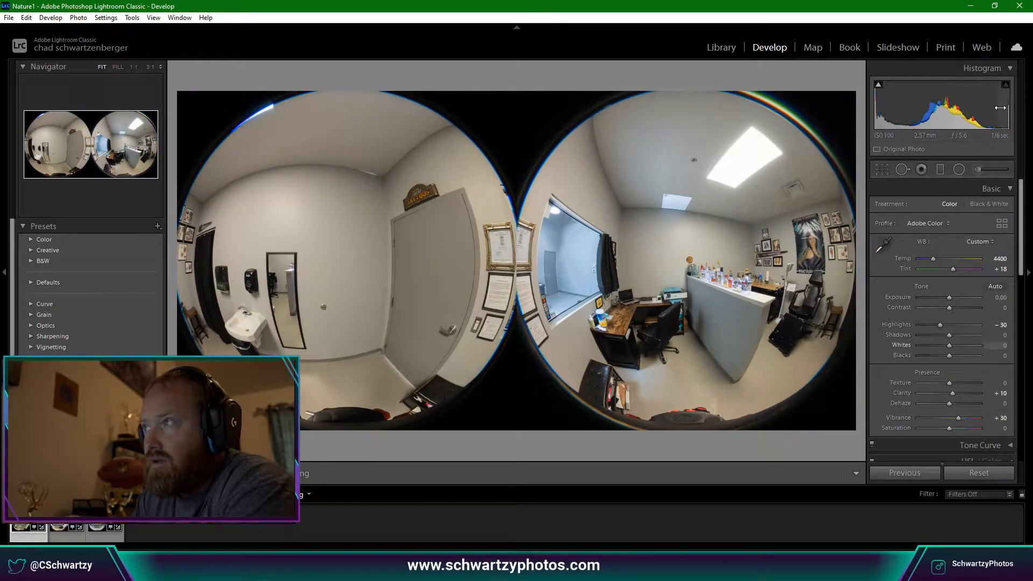
Zoom to 1:1 and pan around the skylight and ceiling vent to inspect detail.
drag(769, 164, 560, 171)
click(765, 137)
click(761, 134)
drag(631, 219, 524, 168)
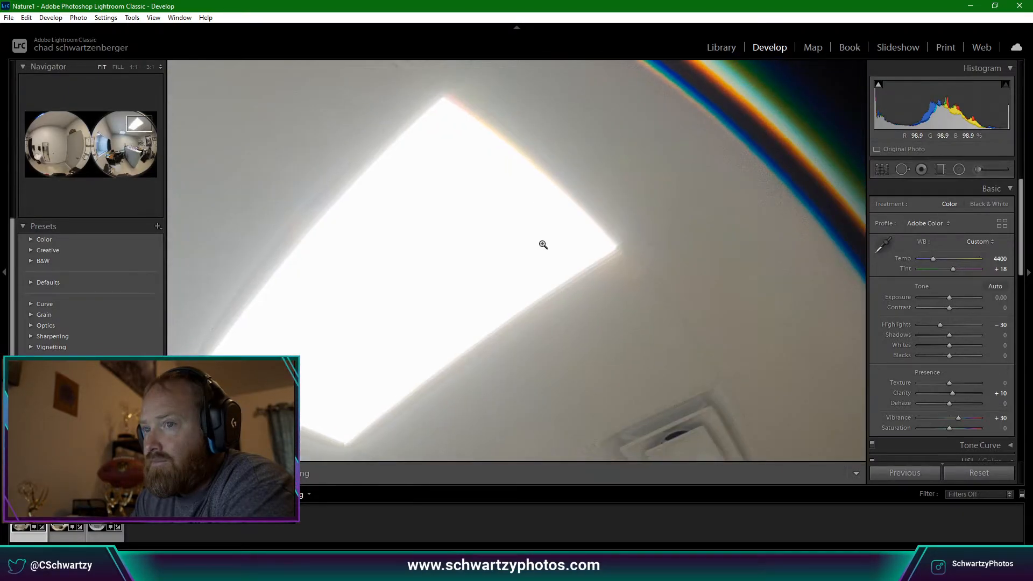
click(561, 254)
click(713, 176)
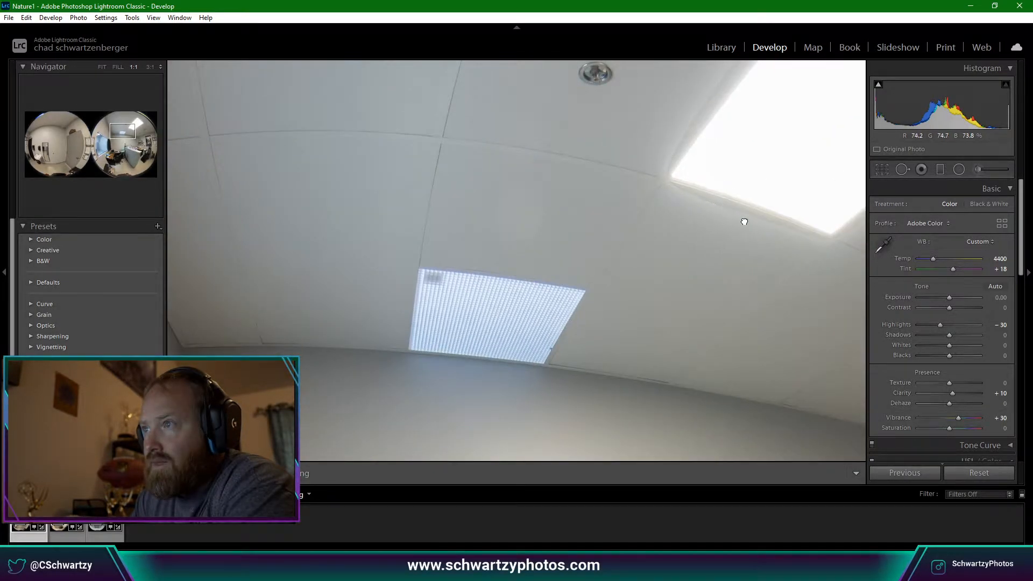
drag(745, 221, 526, 302)
drag(648, 286, 512, 341)
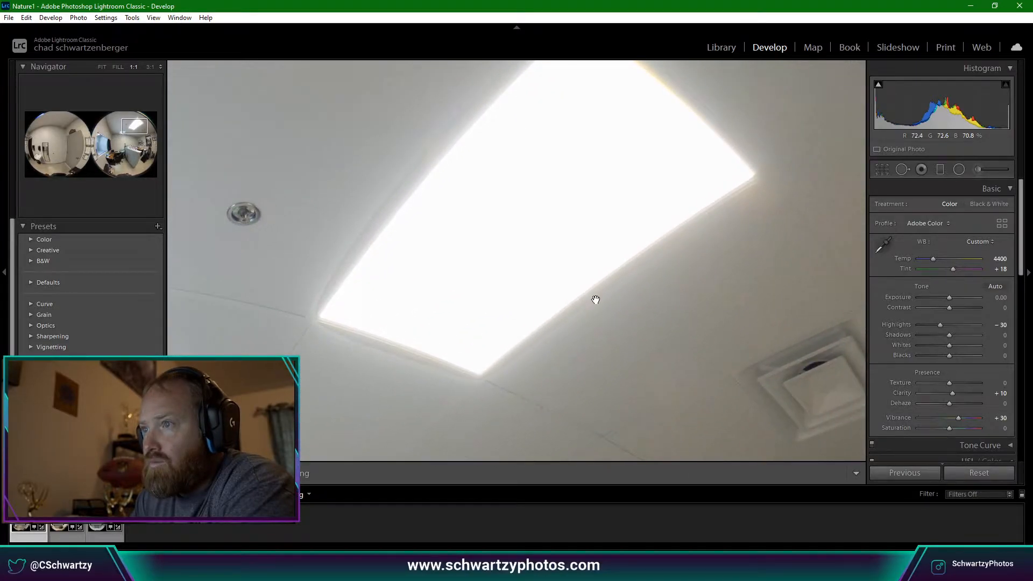
drag(595, 299, 666, 357)
click(664, 353)
click(717, 150)
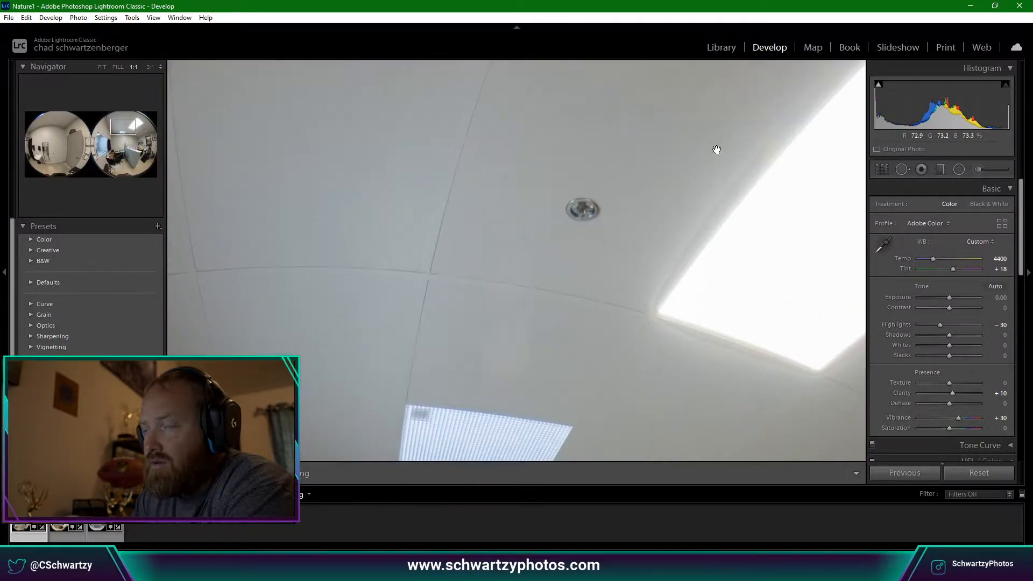
click(728, 199)
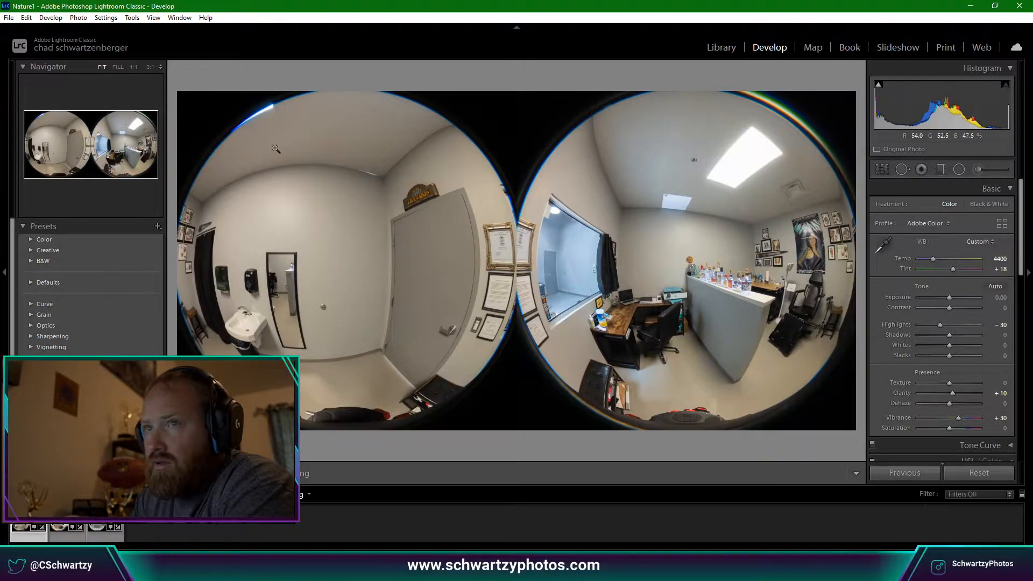
Check detail near the TATTOOS door sign and the skylight, returning to full view.
click(373, 161)
click(374, 161)
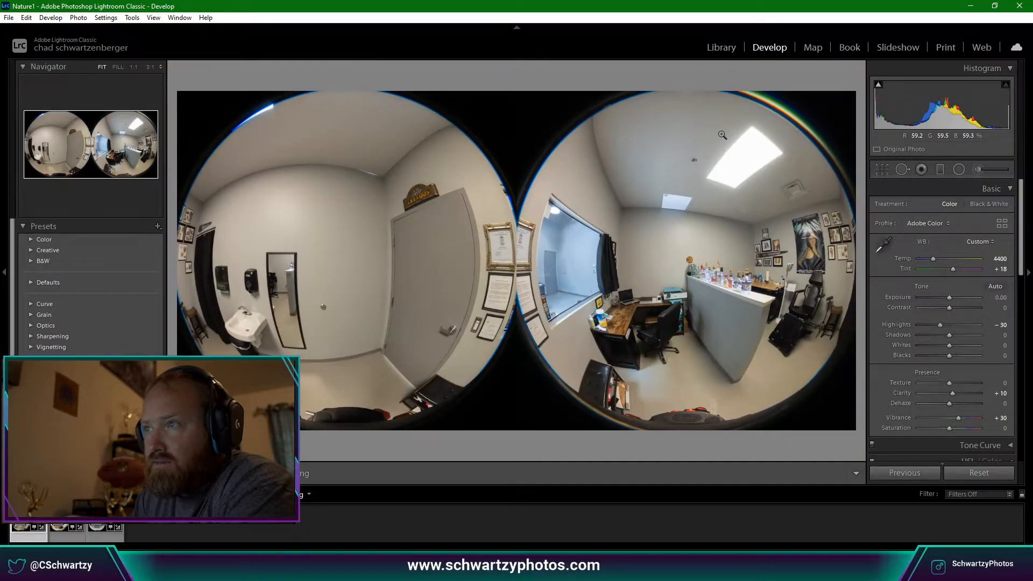
click(720, 134)
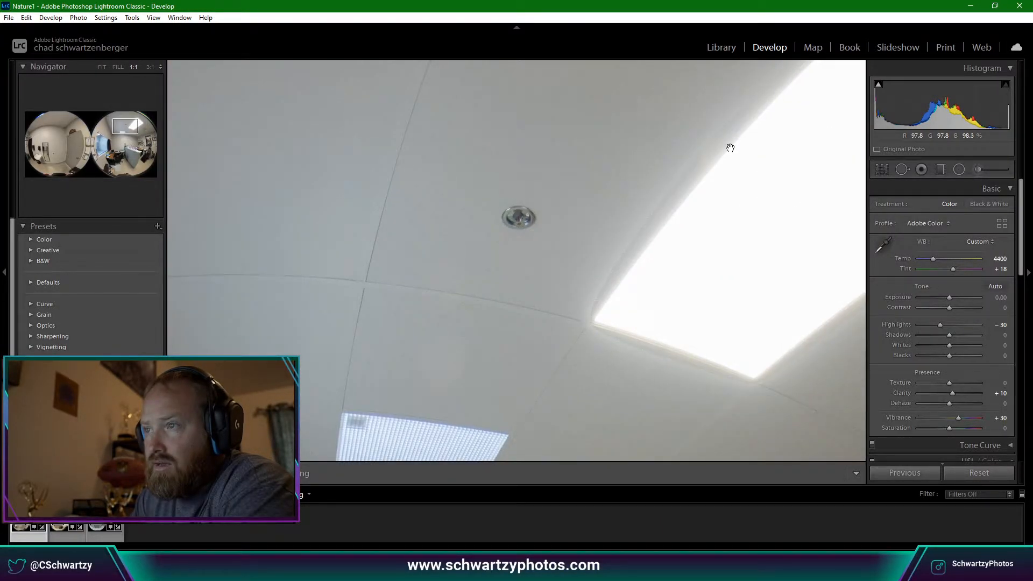
click(730, 148)
click(729, 182)
click(730, 182)
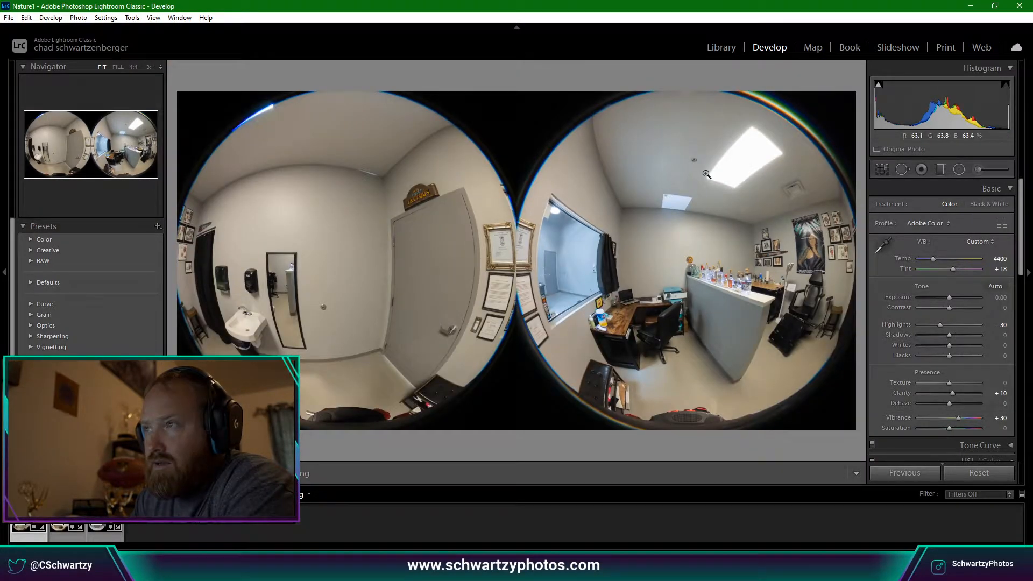
click(979, 473)
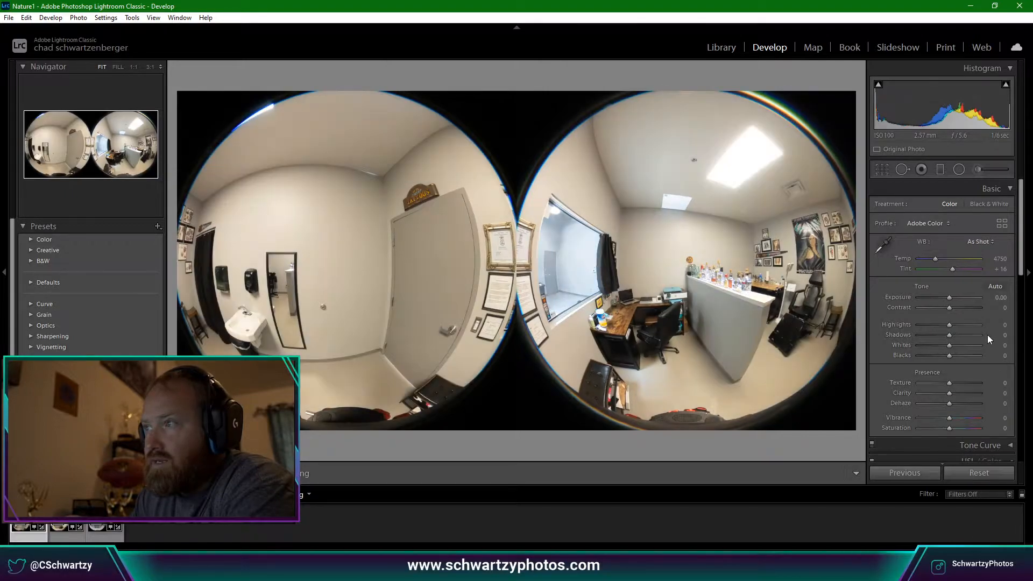
click(731, 150)
drag(716, 178, 607, 251)
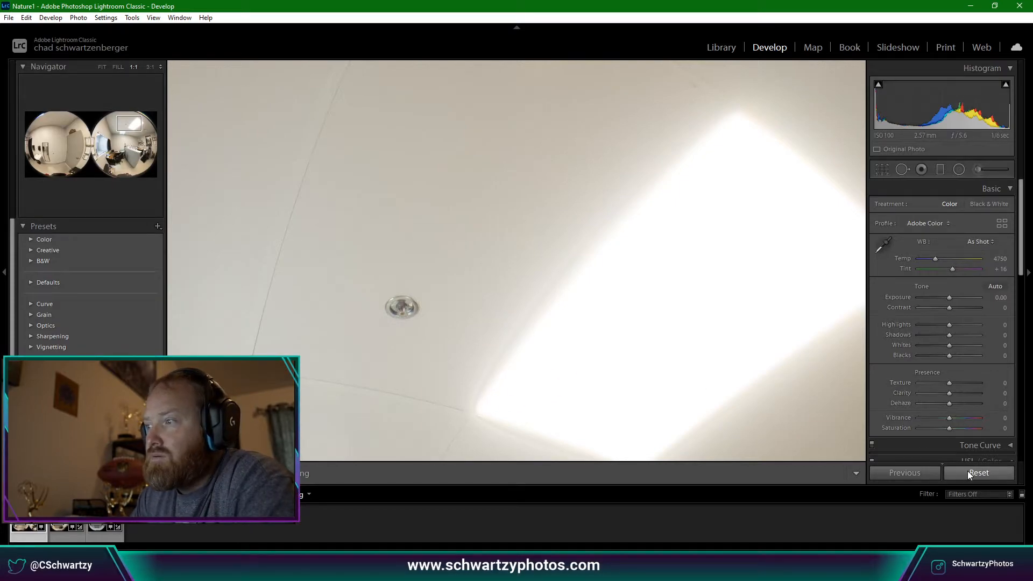
click(691, 353)
key(ctrl+z)
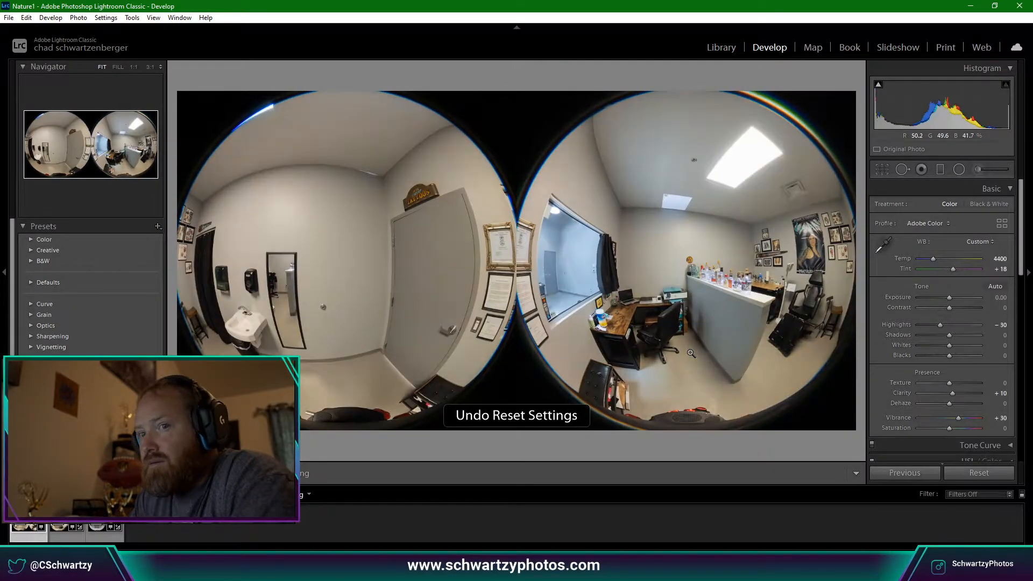
key(ctrl+z)
key(ctrl+z)
key(ctrl+z)
key(ctrl+z)
key(ctrl+z)
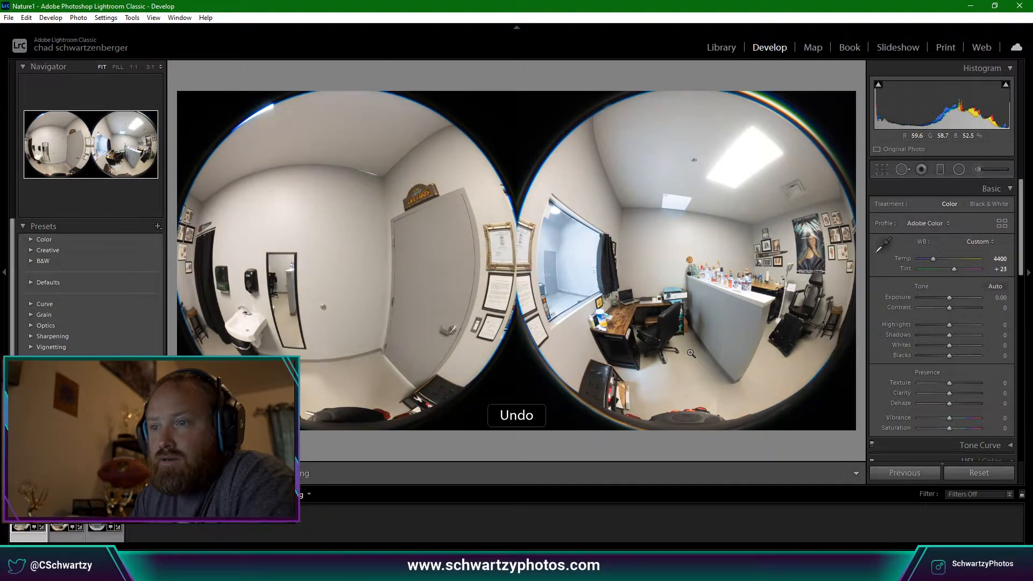
key(ctrl+z)
key(ctrl+z)
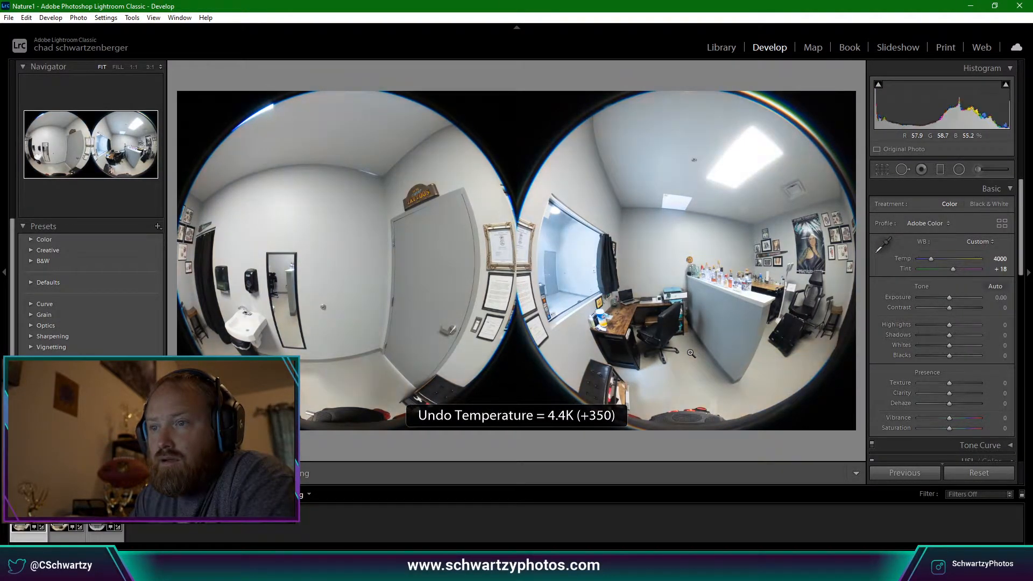
key(ctrl+z)
key(ctrl+z)
key(ctrl+z)
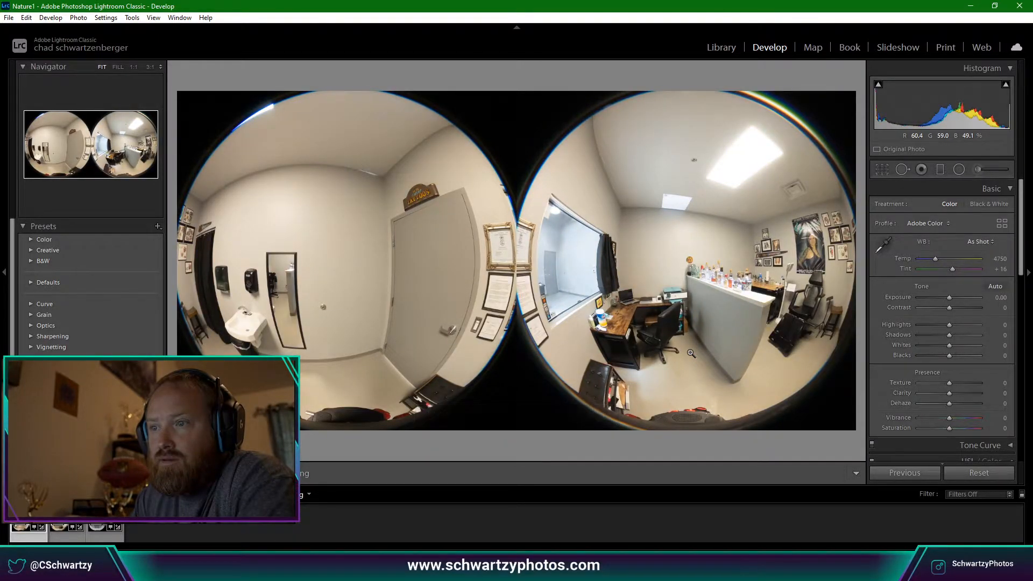
Expand the photo's stack to show all its exposures and preview them.
right_click(34, 182)
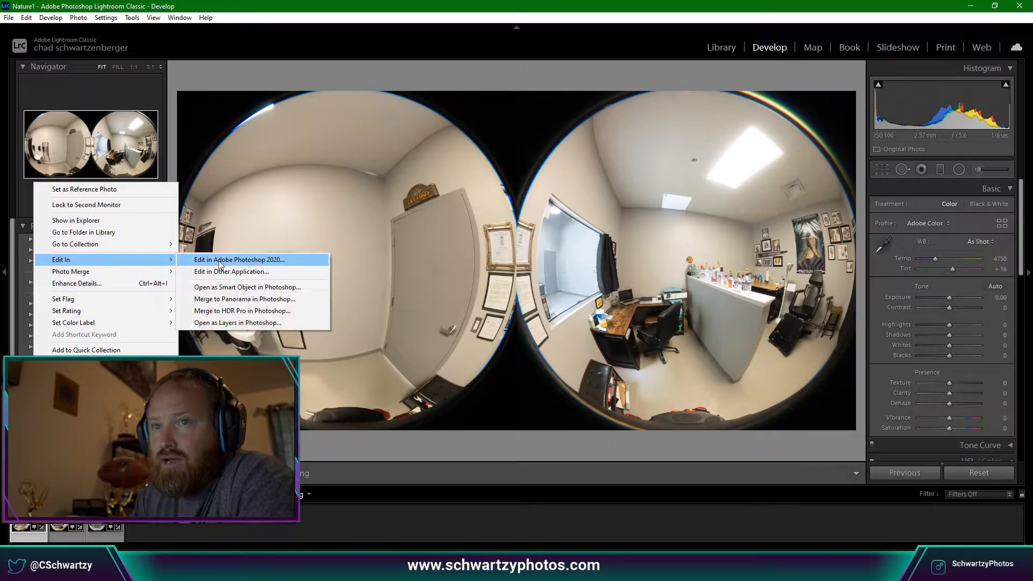
mouse_move(161, 273)
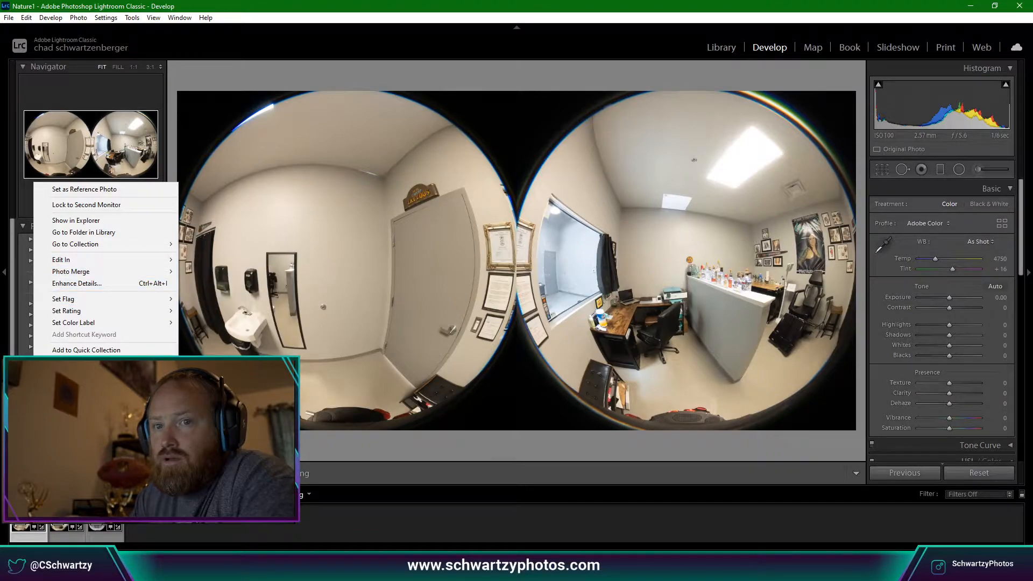
mouse_move(106, 366)
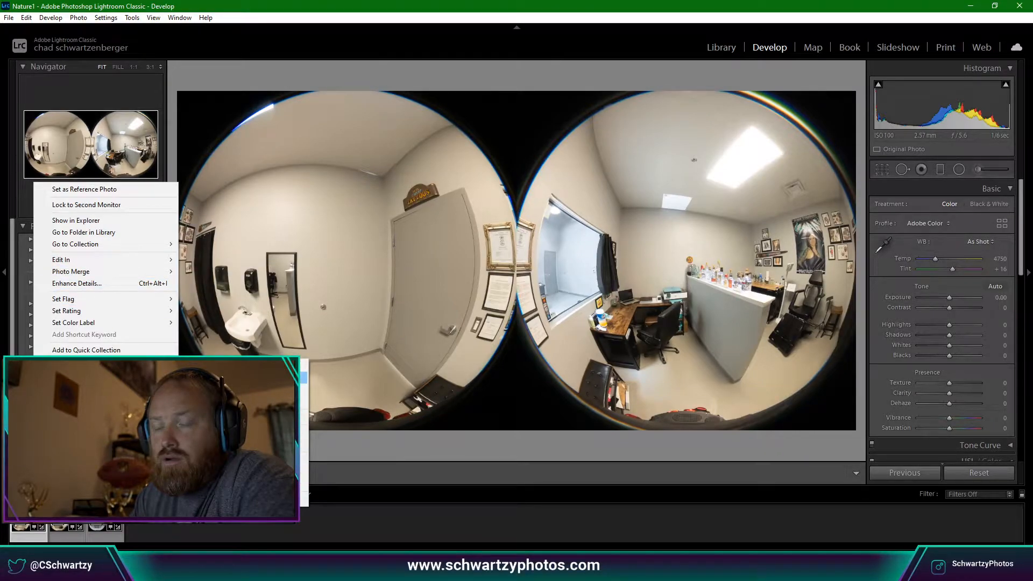
click(215, 378)
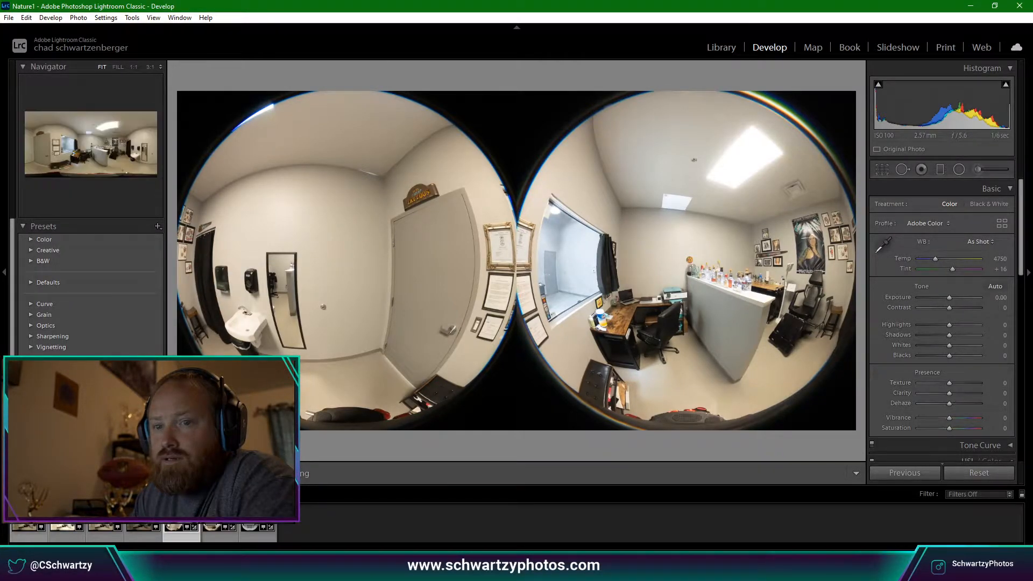
click(220, 516)
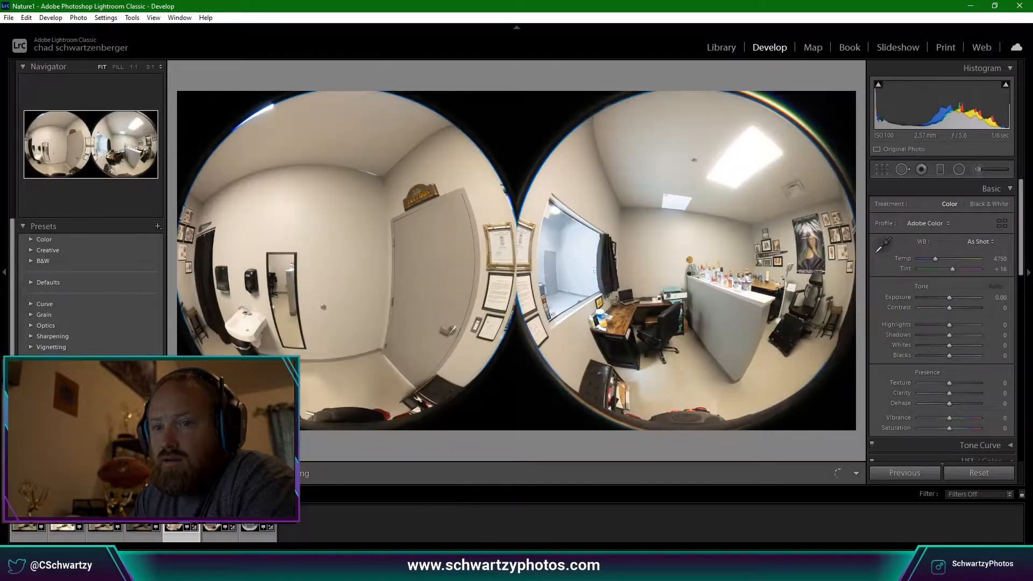
click(182, 516)
Cancel a deletion prompt, then compare the darker and brighter exposures at full size.
key(alt+Tab)
key(Delete)
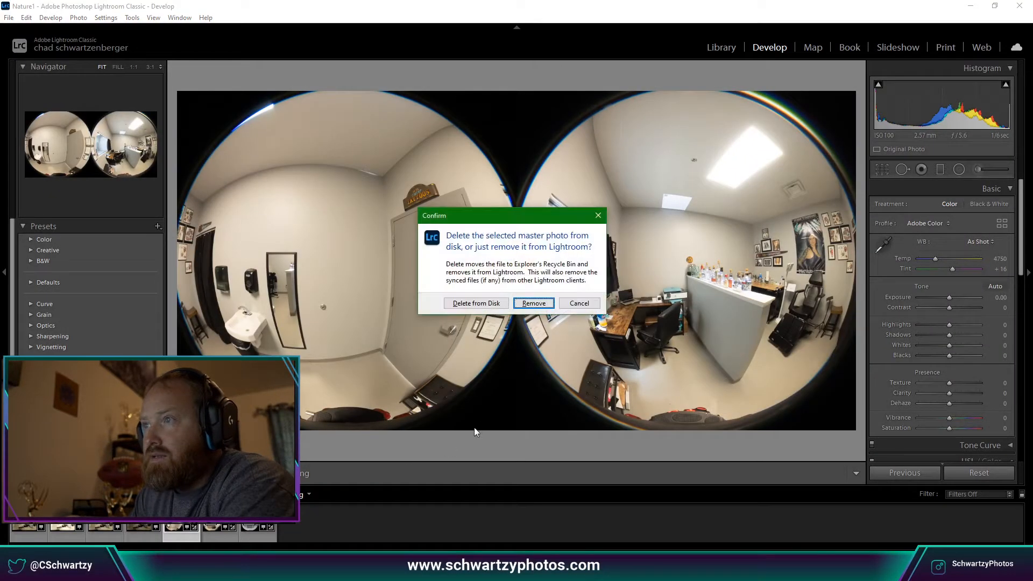
click(560, 305)
click(722, 157)
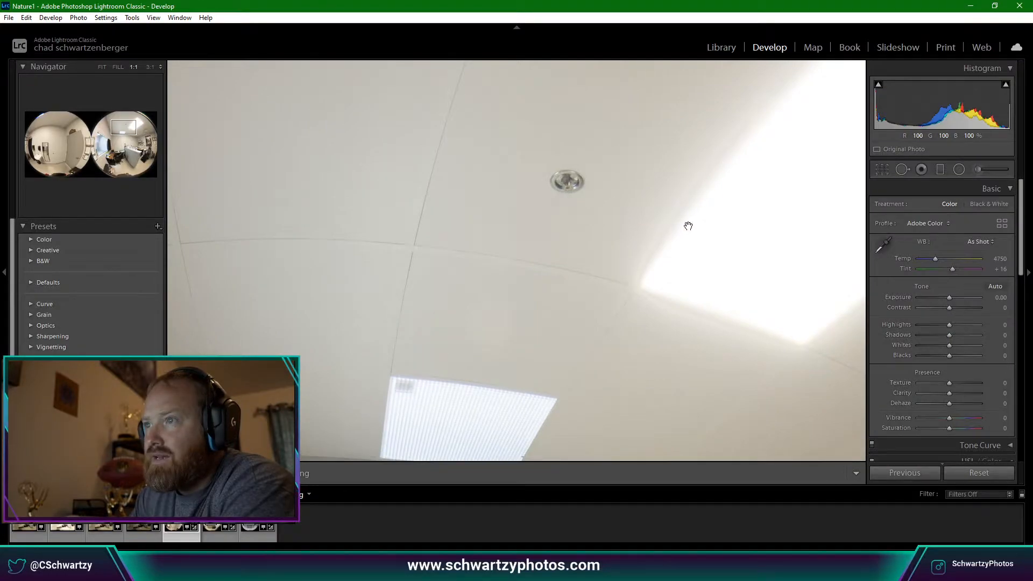
click(129, 538)
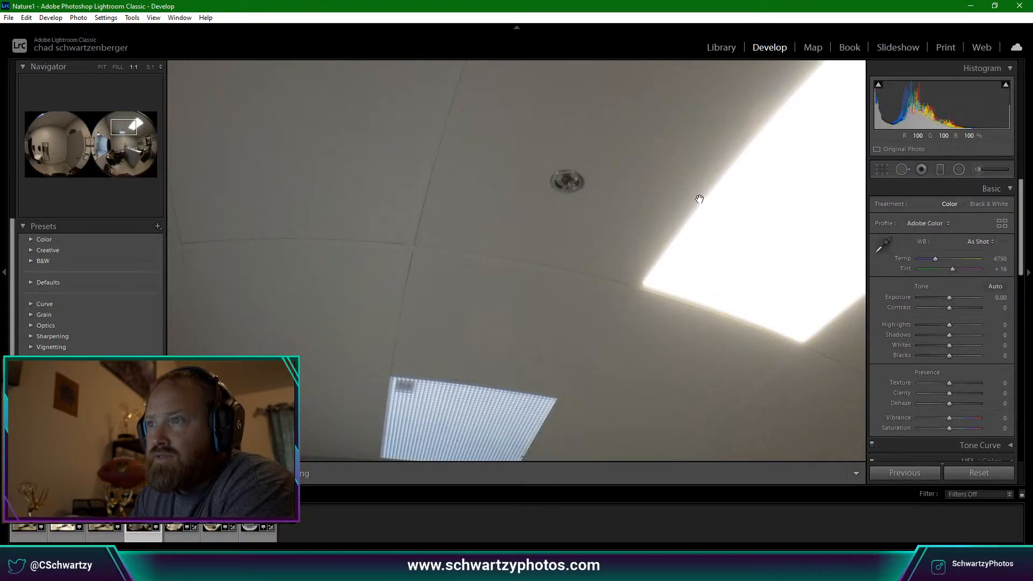
click(172, 526)
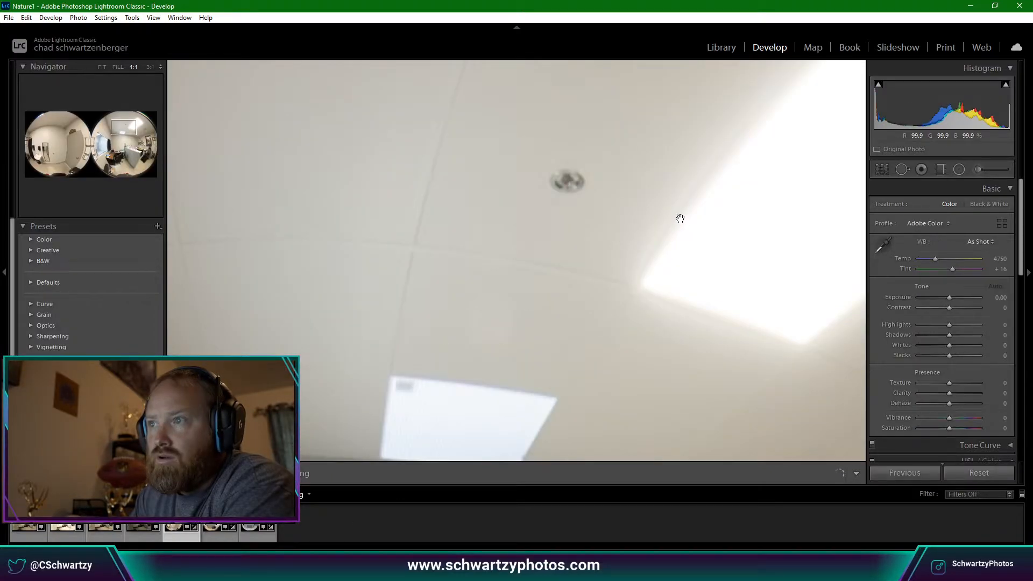
Delete the brighter exposure from disk and select the remaining darker one.
key(Delete)
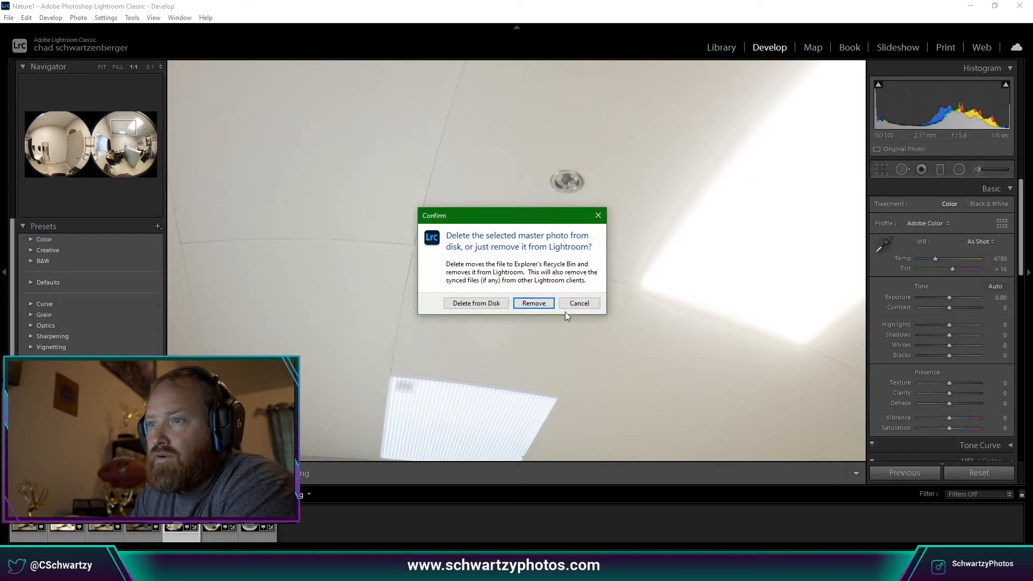
click(473, 304)
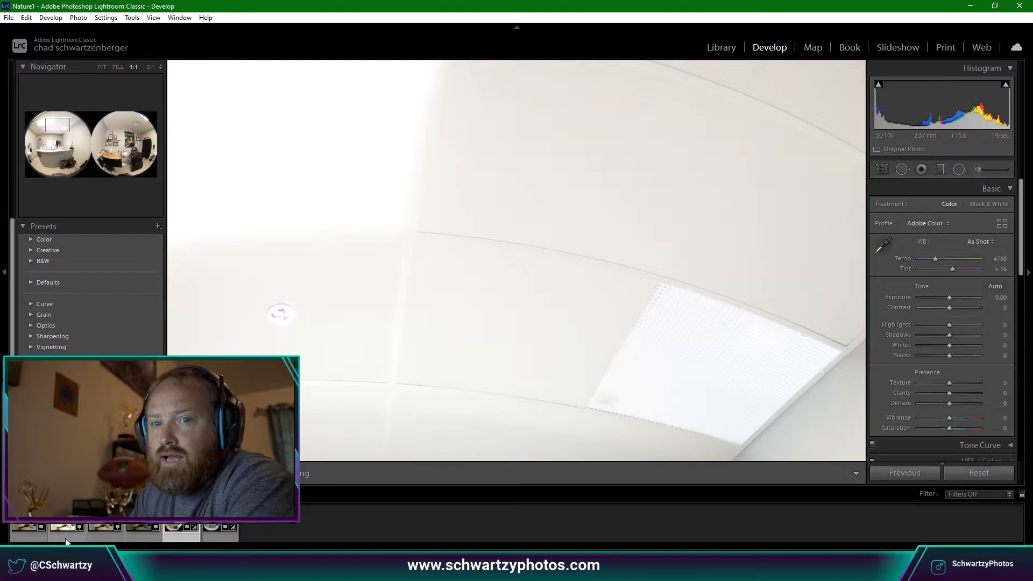
click(141, 538)
right_click(141, 540)
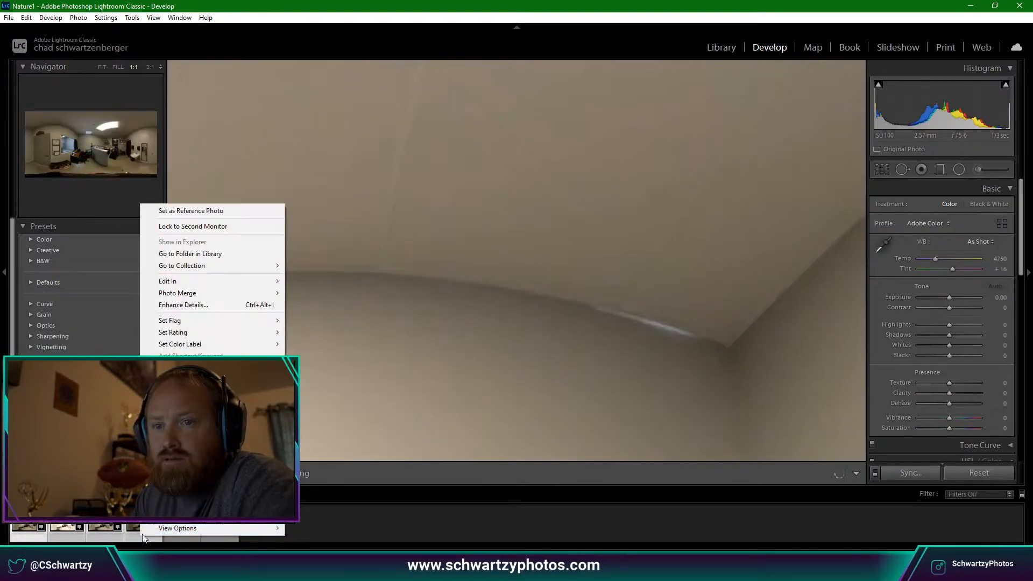
click(409, 291)
Merge the four selected exposures with Photo Merge > HDR at Medium deghosting.
right_click(89, 535)
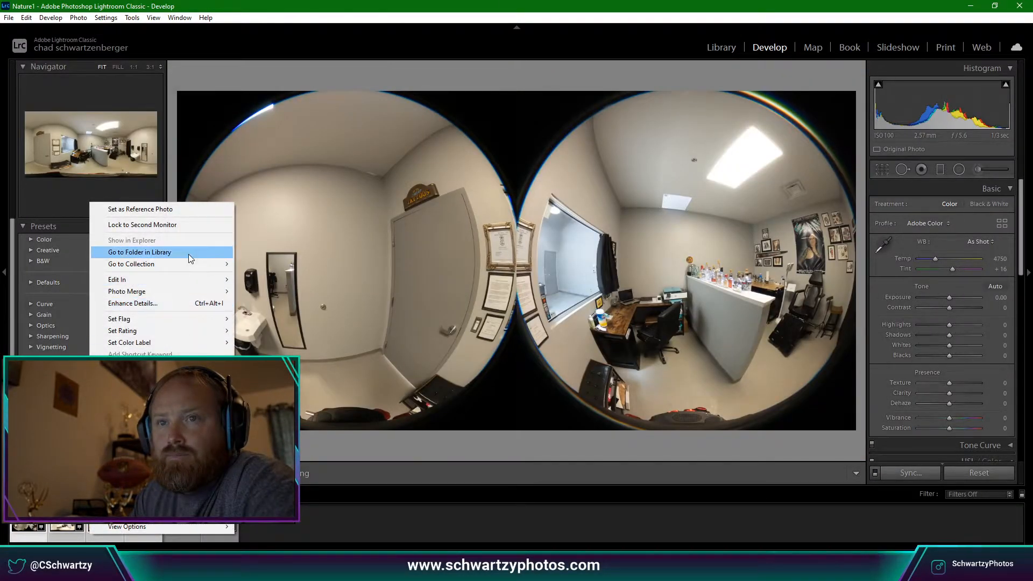
mouse_move(191, 289)
click(253, 290)
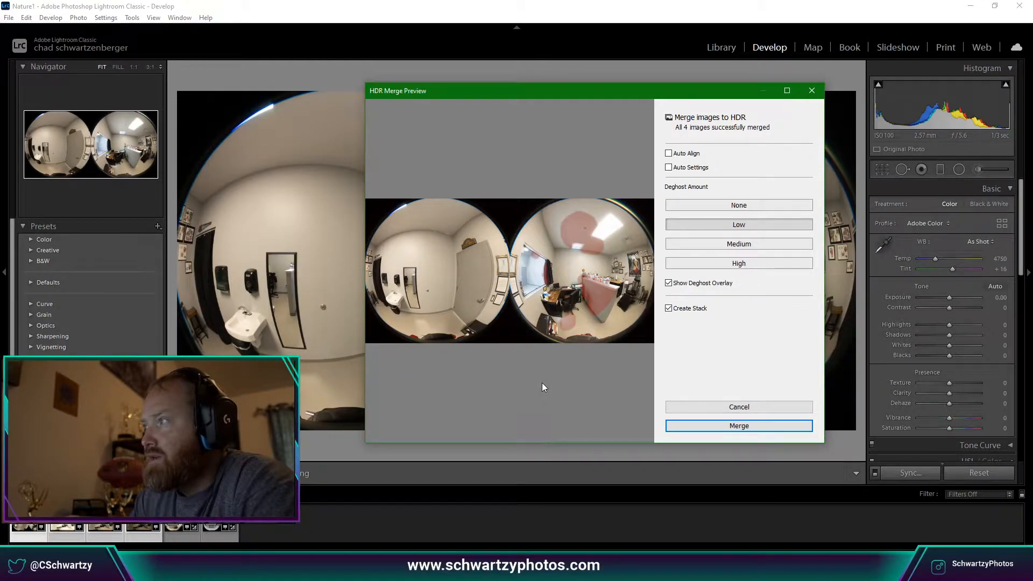
click(746, 245)
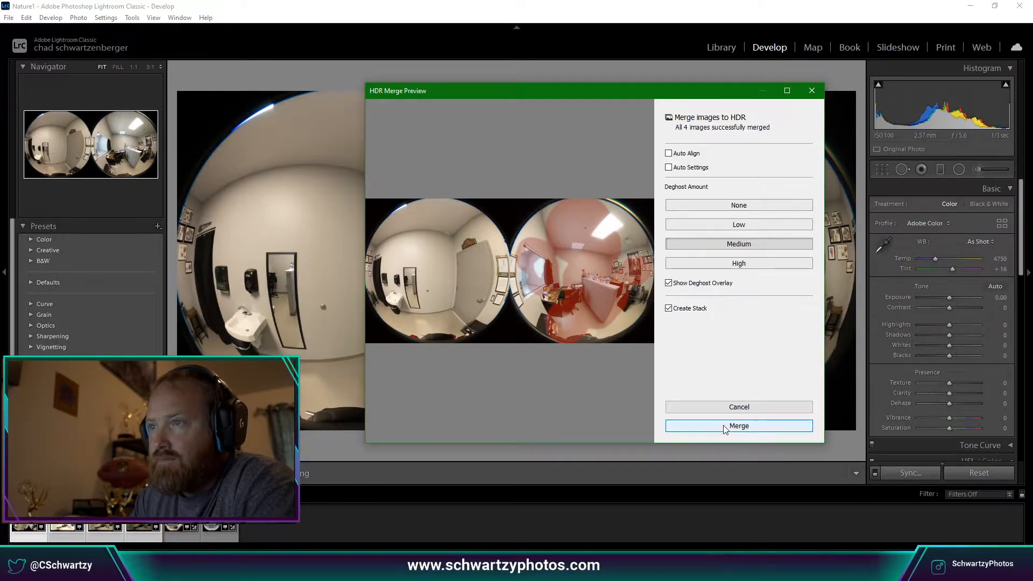
click(623, 220)
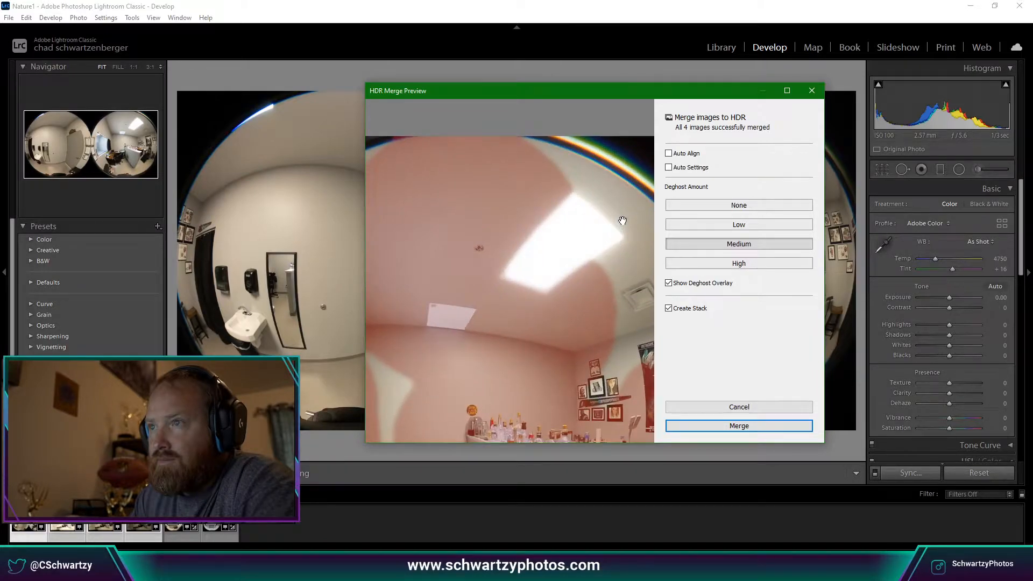
click(622, 221)
click(730, 425)
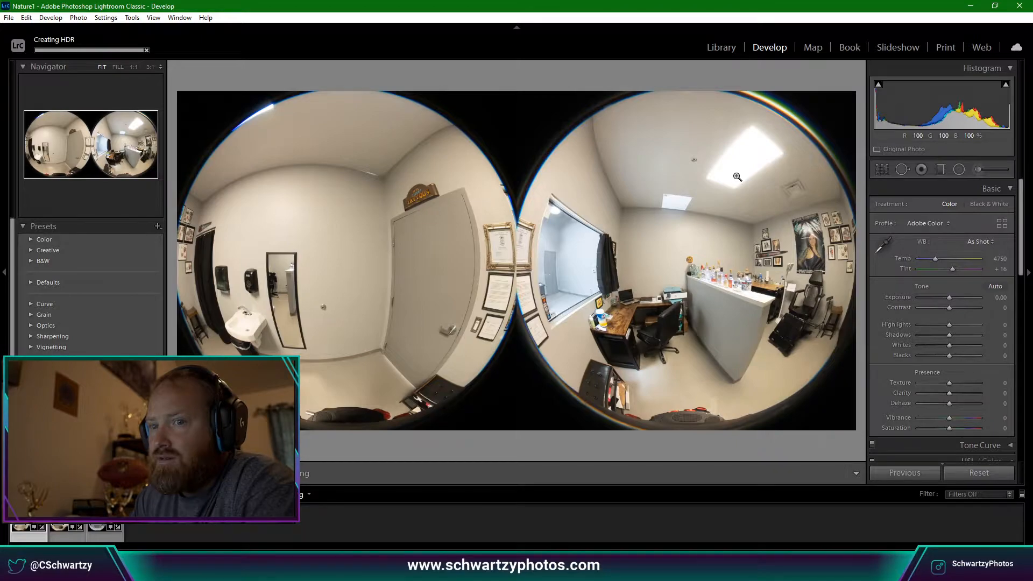
Set white balance from a neutral wall with the eyedropper, then adjust to Temp 4600 and Tint +23.
drag(764, 157, 711, 305)
drag(707, 199, 751, 258)
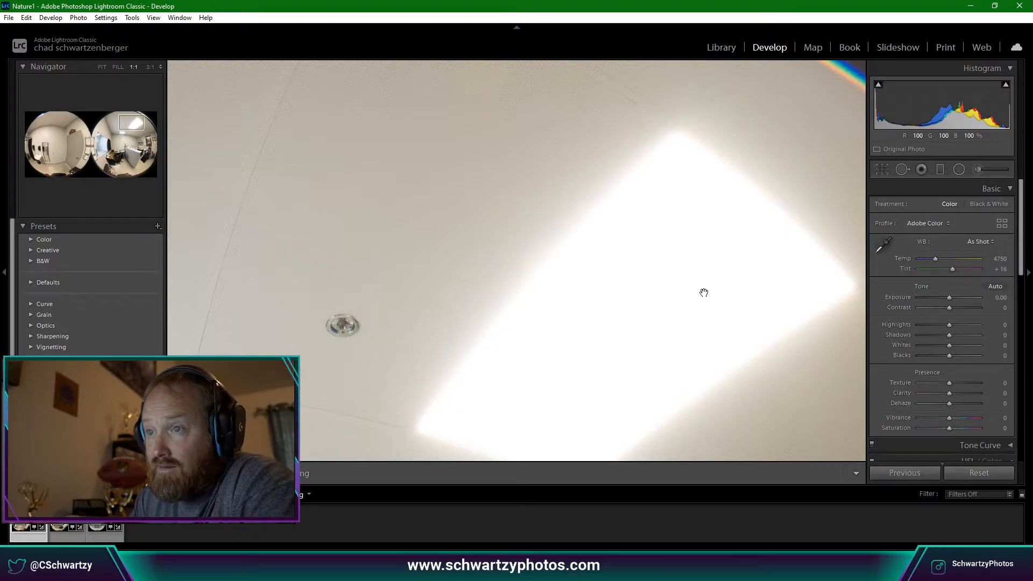
drag(704, 293, 706, 294)
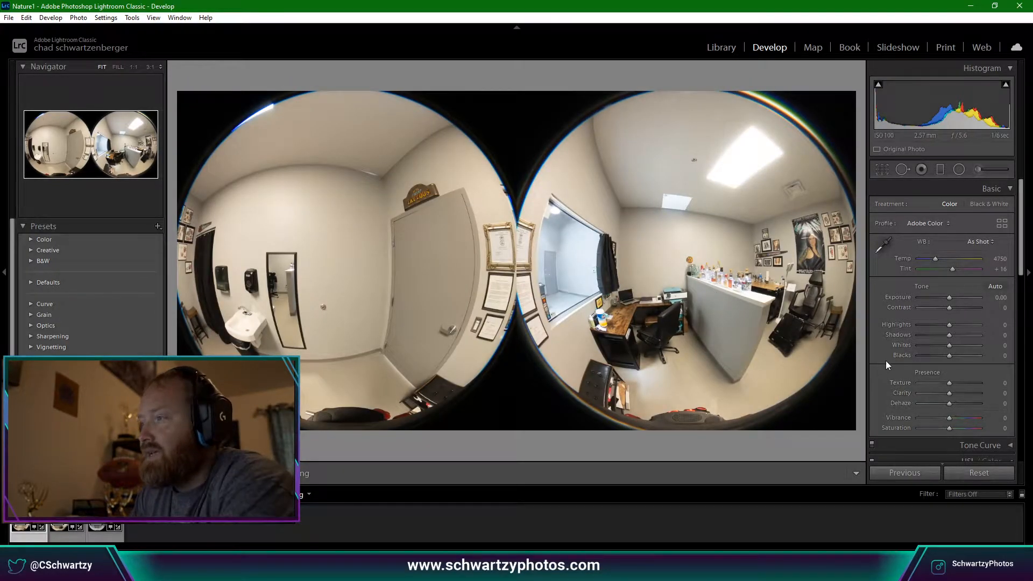
drag(939, 259, 940, 258)
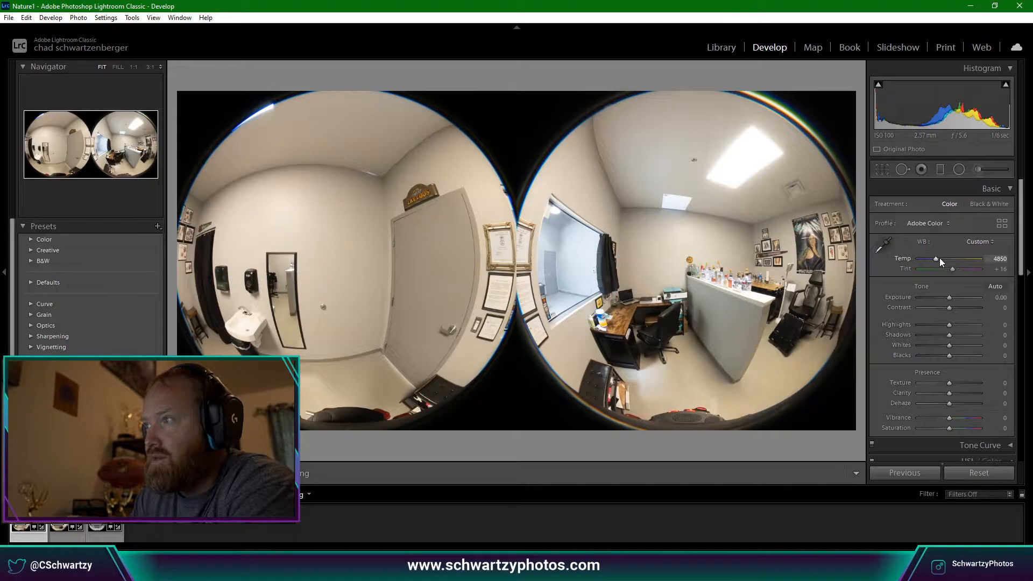
click(883, 246)
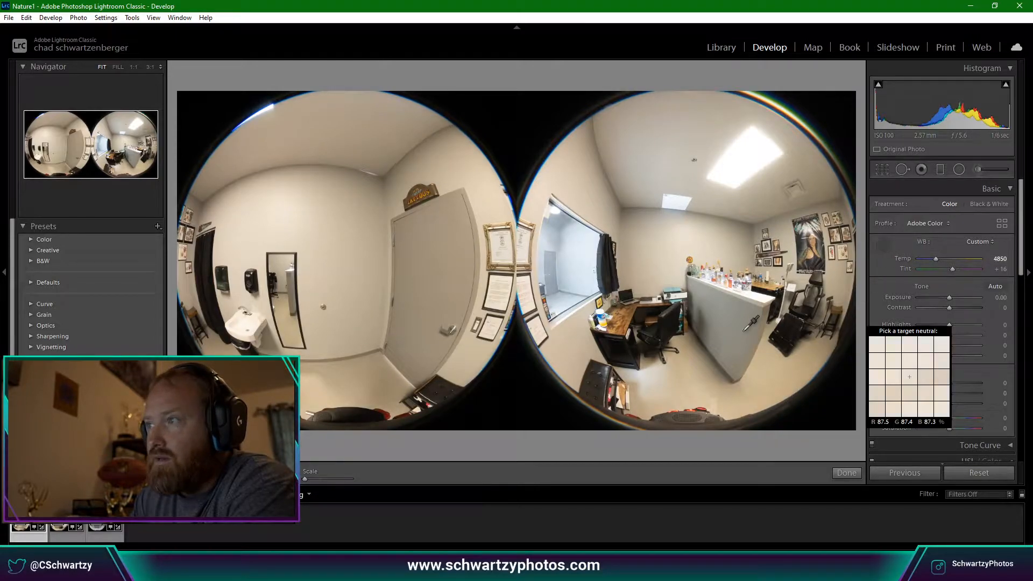
click(560, 323)
drag(929, 257, 934, 260)
key(Up)
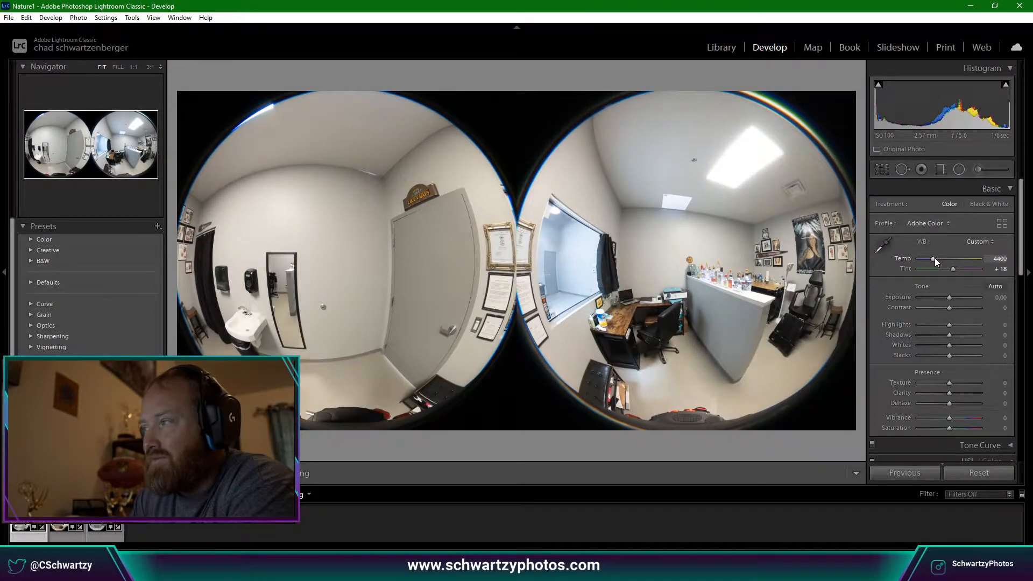
key(Up)
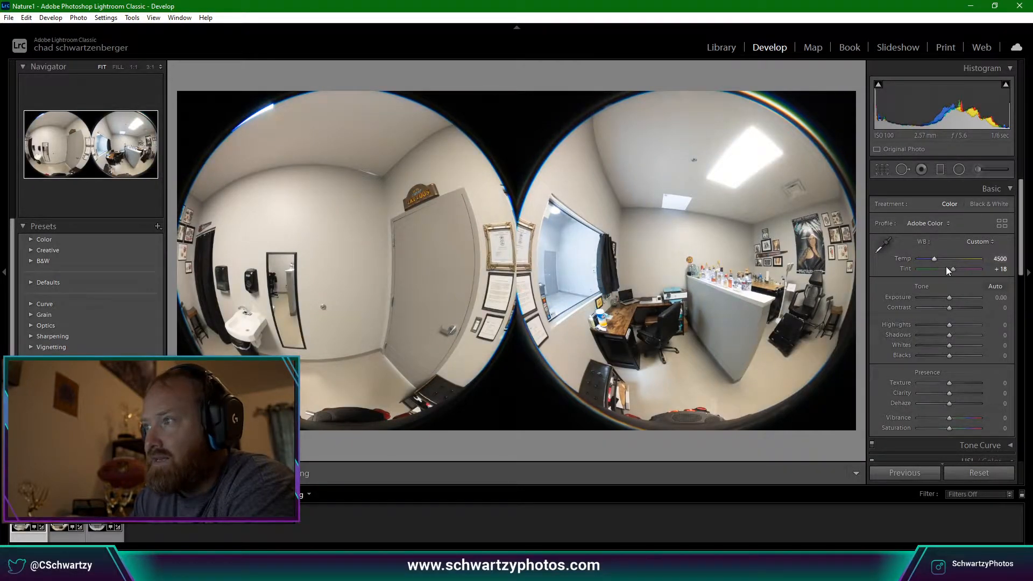
key(Up)
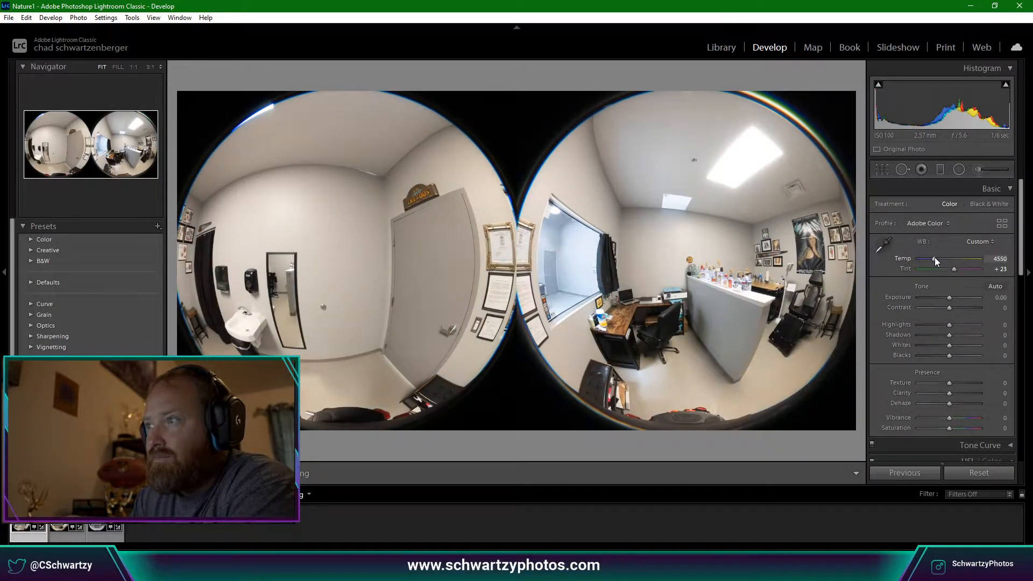
Set Clarity to +10 and Vibrance to +30.
key(Up)
key(Up)
key(Up)
key(Down)
drag(950, 419, 958, 418)
Check the ceiling, poster and door at 1:1, then set Highlights -30, Whites -10 and Shadows +10.
click(756, 156)
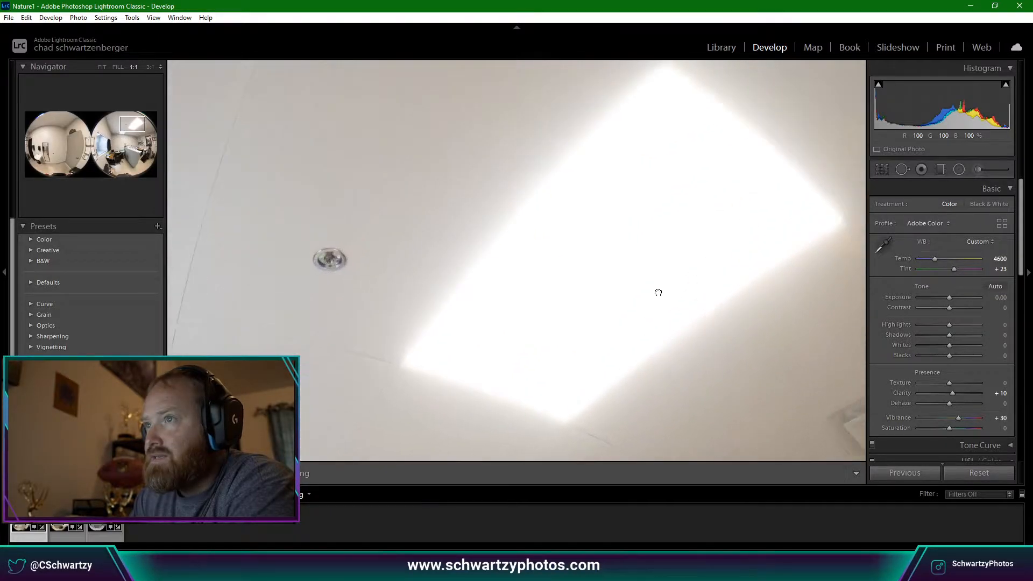
drag(660, 278, 744, 212)
click(559, 275)
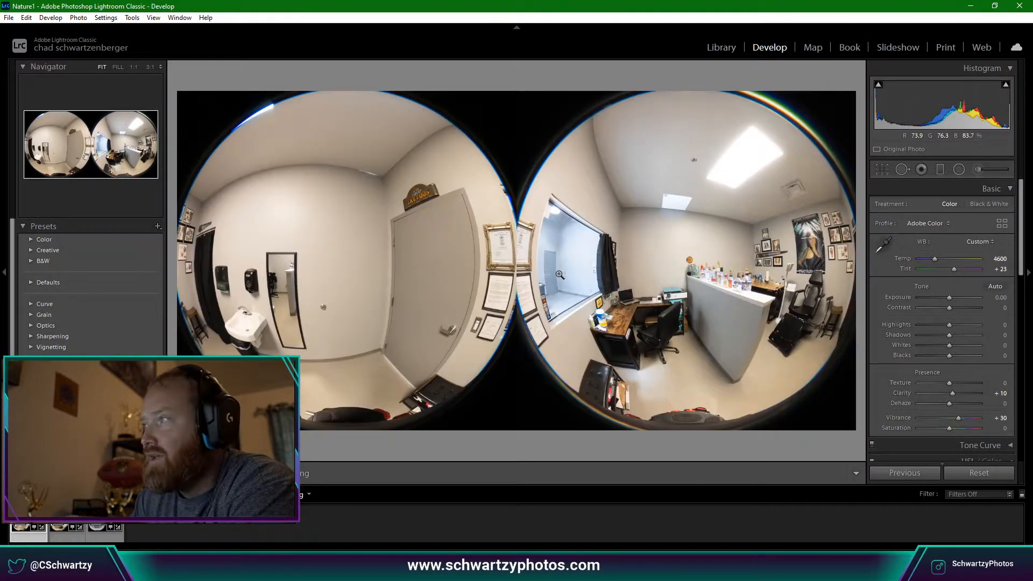
click(705, 141)
click(709, 144)
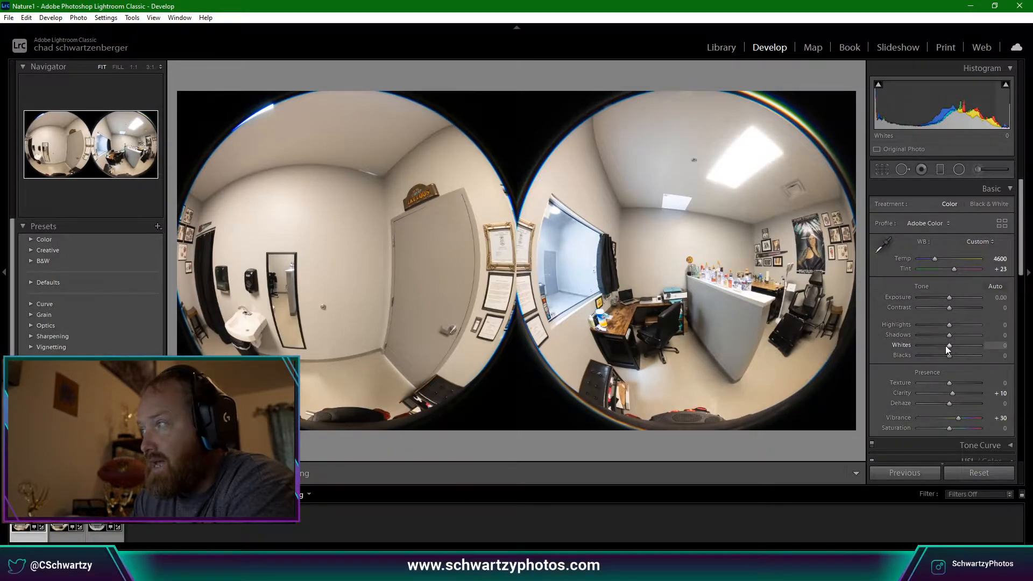
click(806, 262)
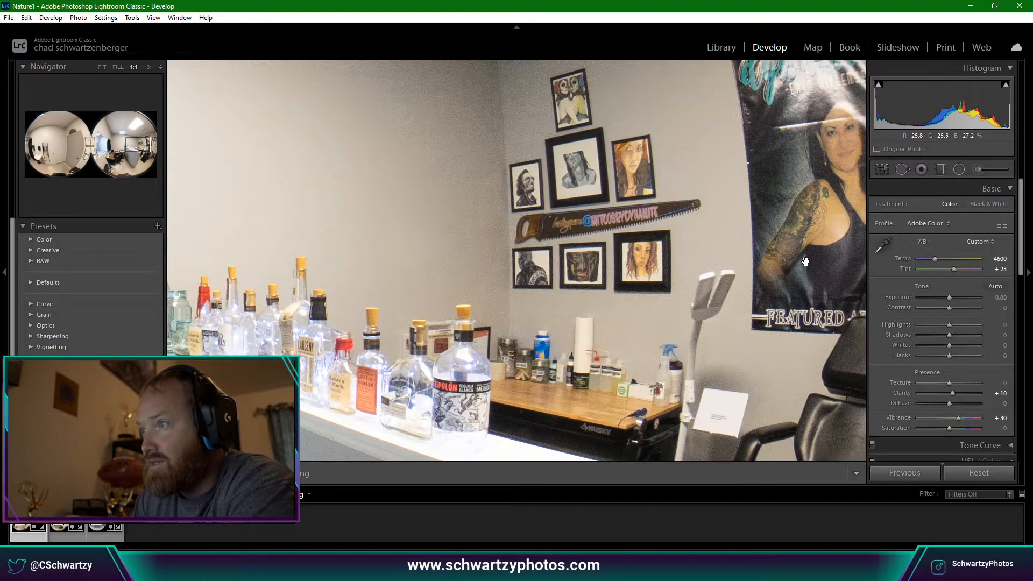
click(806, 262)
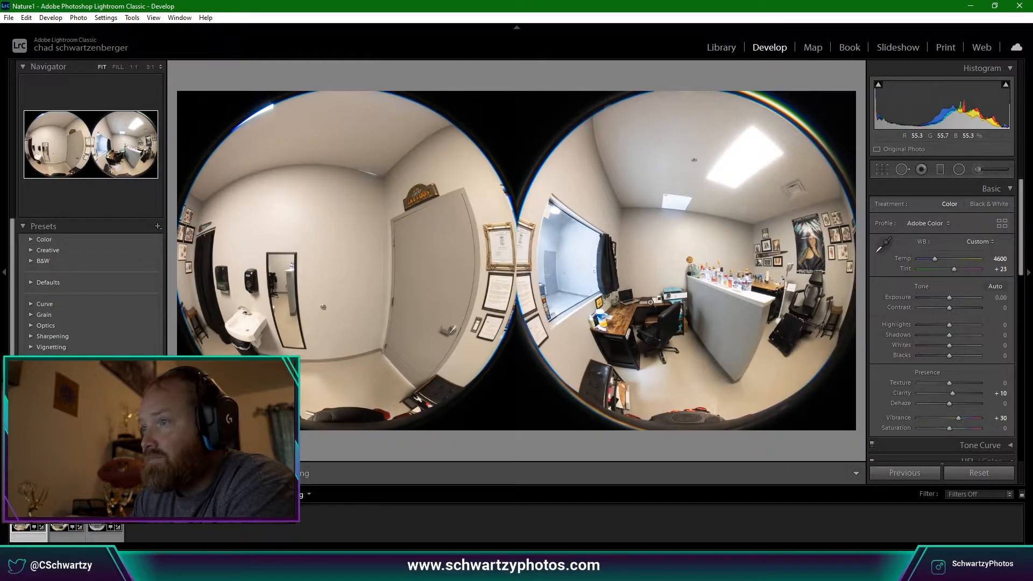
click(369, 265)
click(370, 265)
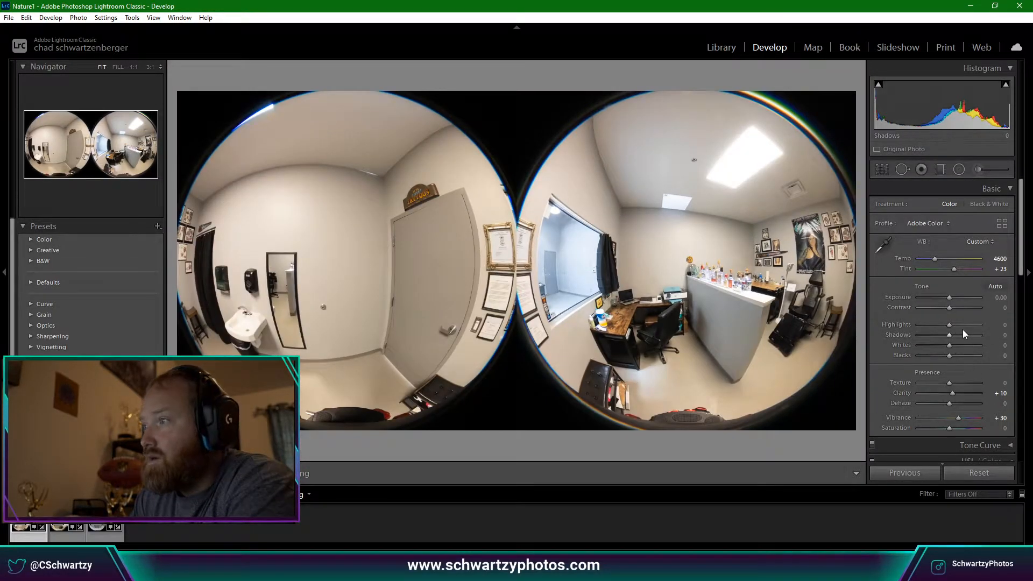
mouse_move(951, 326)
mouse_down()
mouse_move(948, 343)
mouse_move(938, 324)
mouse_up()
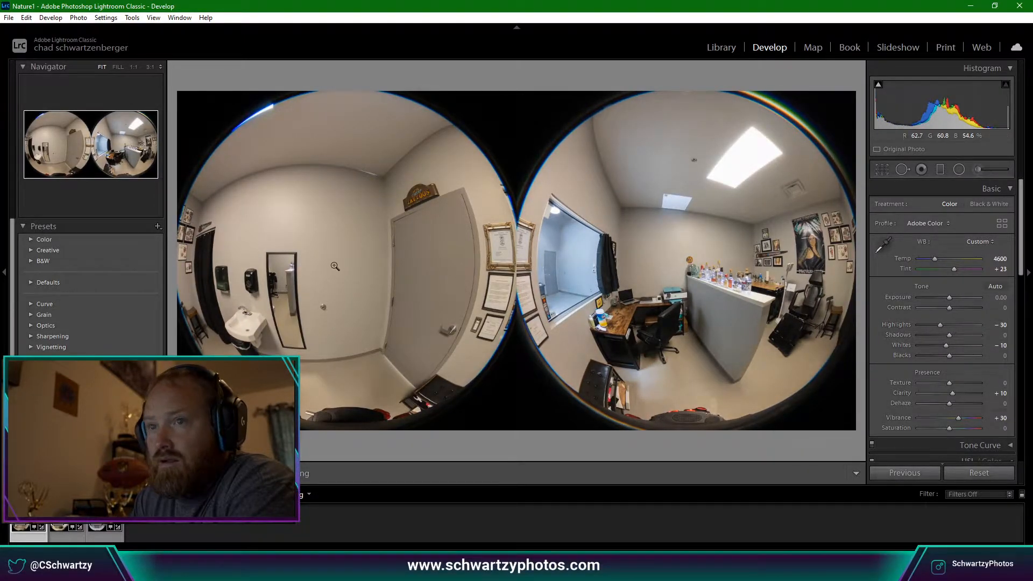
drag(949, 335, 957, 337)
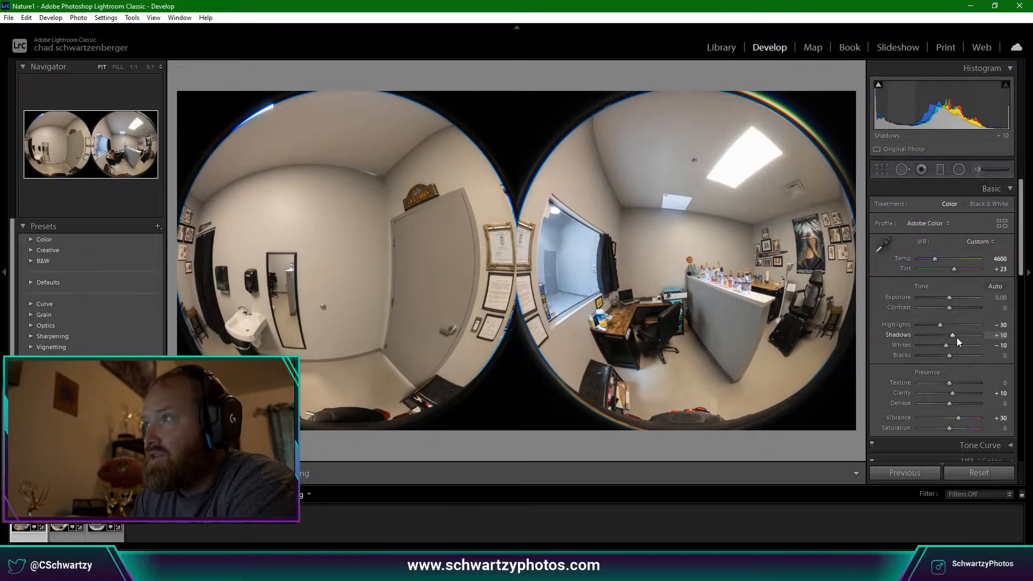
mouse_move(879, 88)
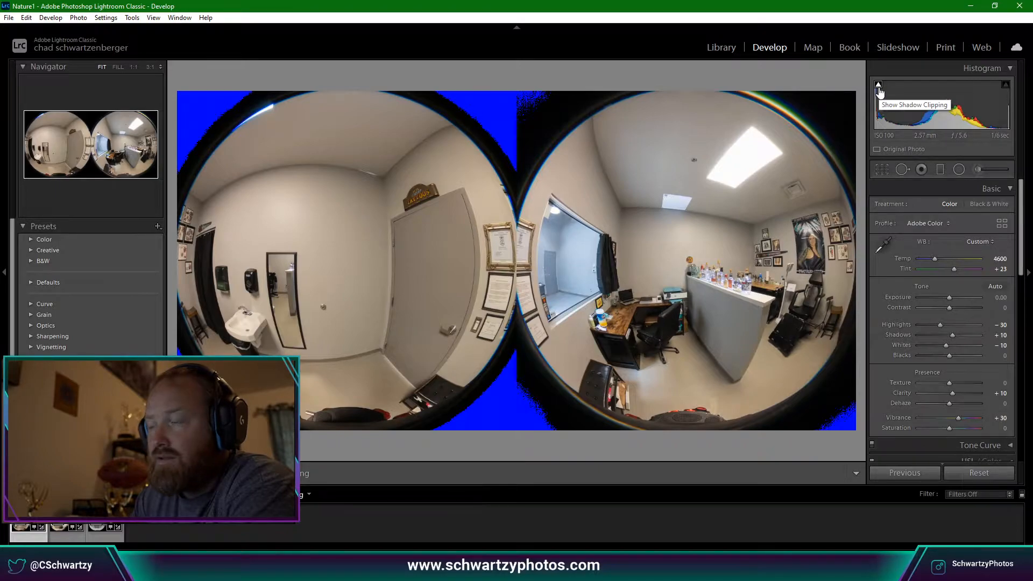
Preview the sharpening mask in the Detail panel and settle Masking at 81, keeping Amount 40, Radius 1.0 and Detail 25.
scroll(954, 389, down, 5)
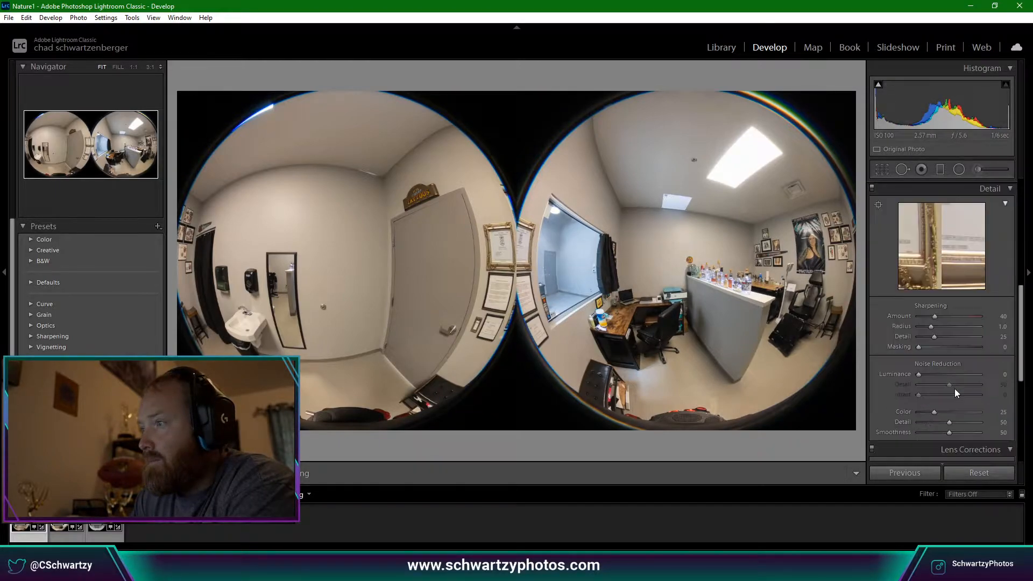
key(alt)
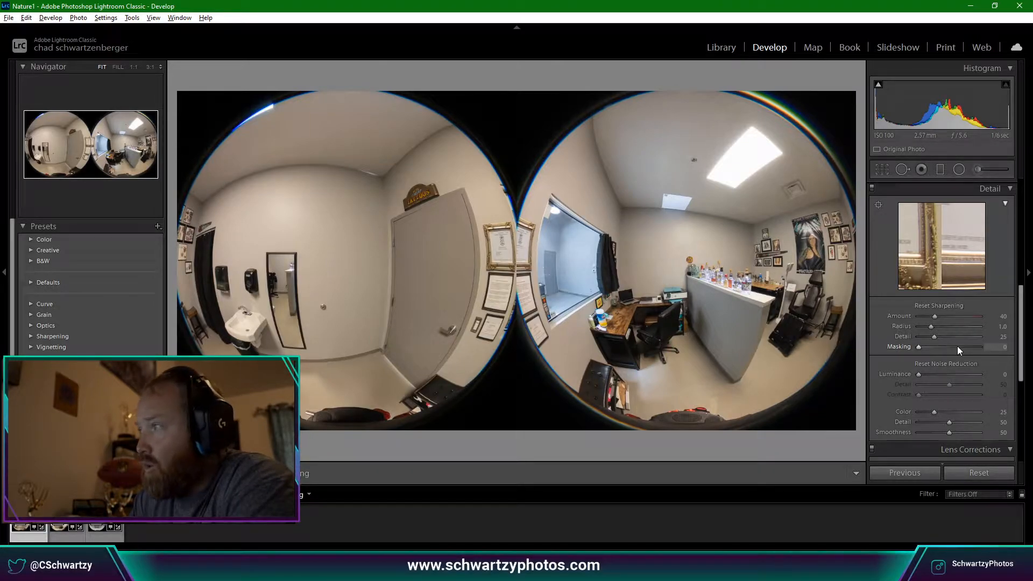
click(957, 347)
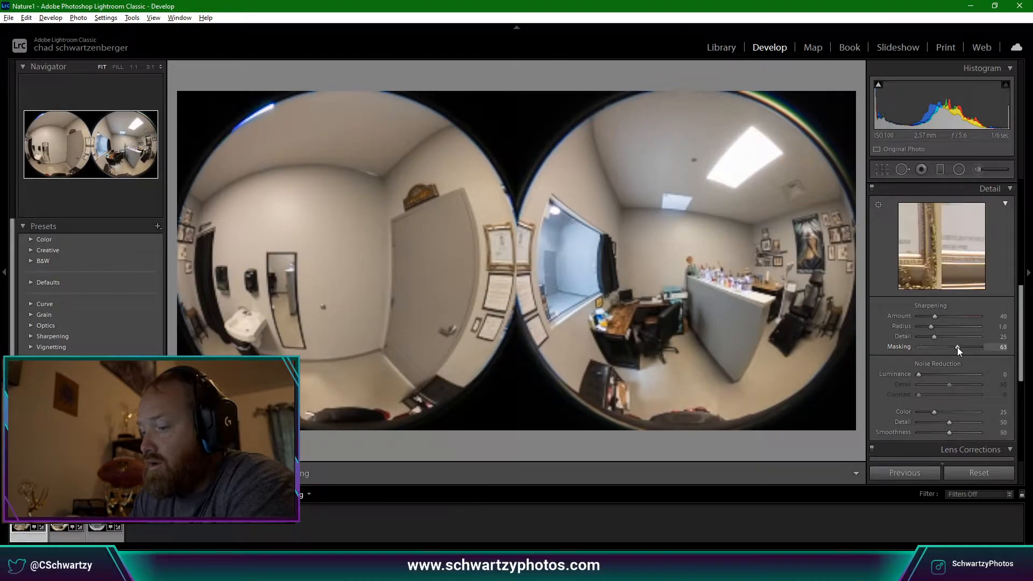
drag(957, 347, 931, 347)
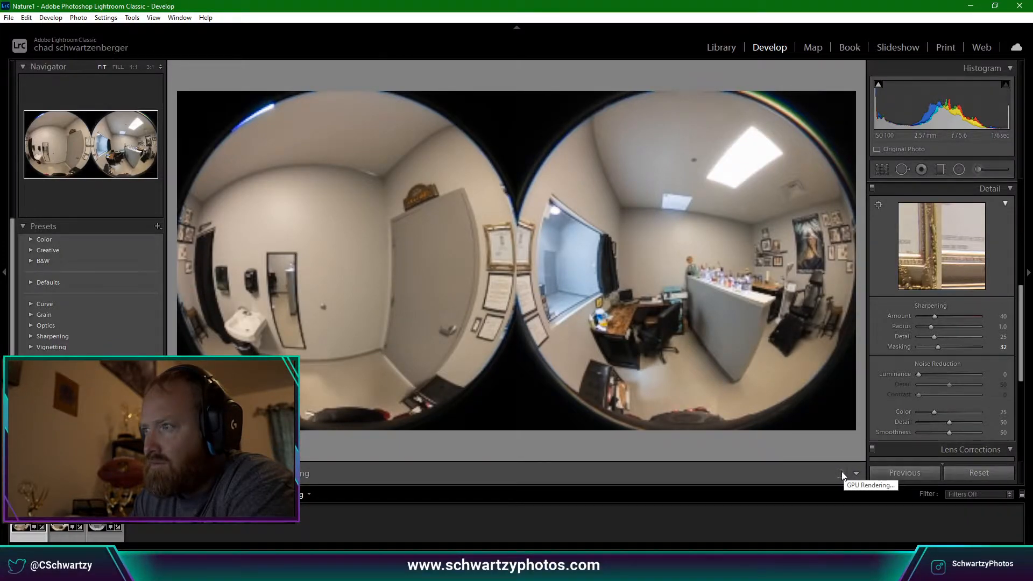
drag(938, 349, 961, 349)
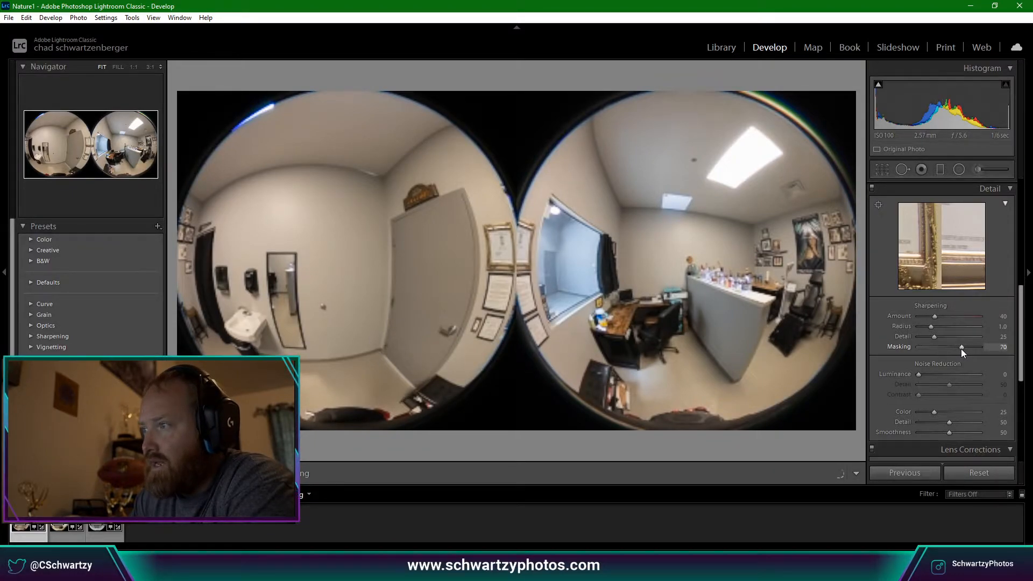
scroll(938, 377, down, 3)
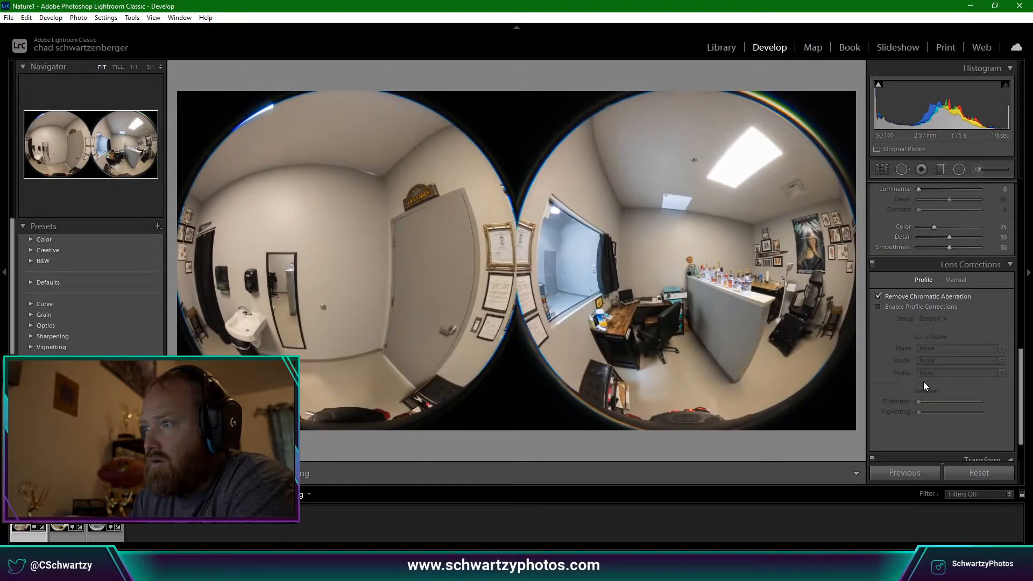
scroll(924, 382, up, 2)
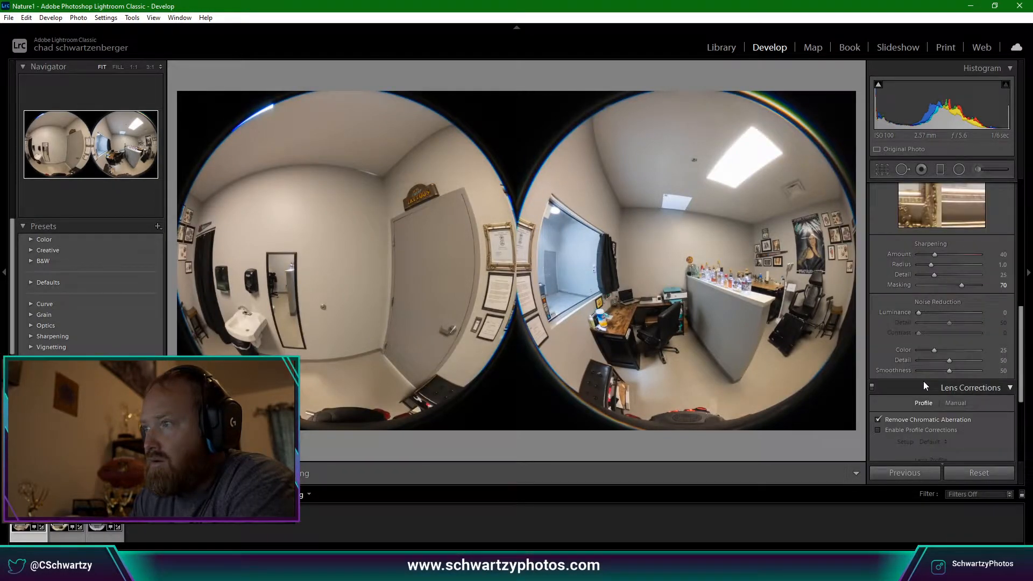
alt+click(963, 287)
drag(964, 287, 951, 291)
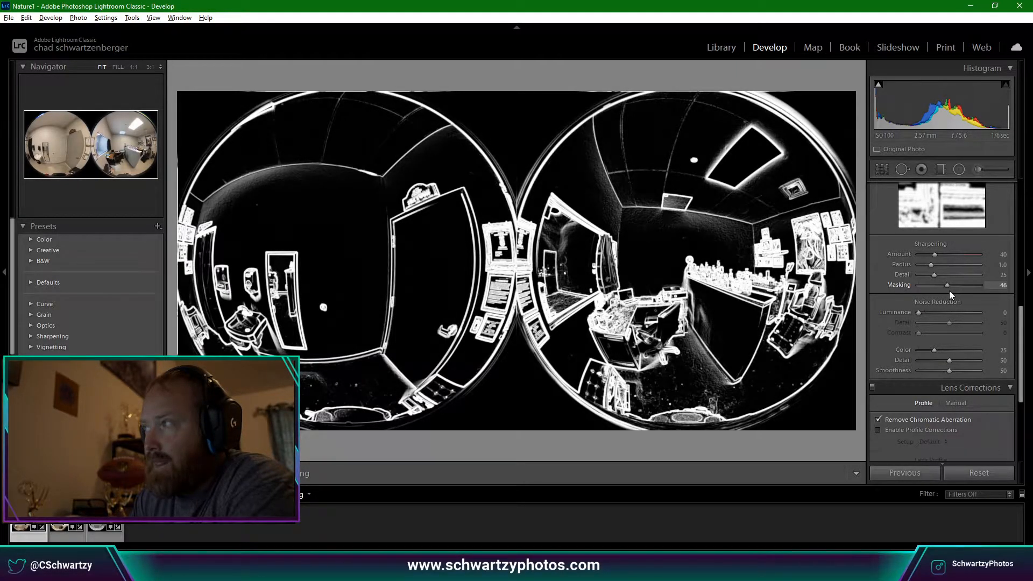
drag(950, 290, 948, 291)
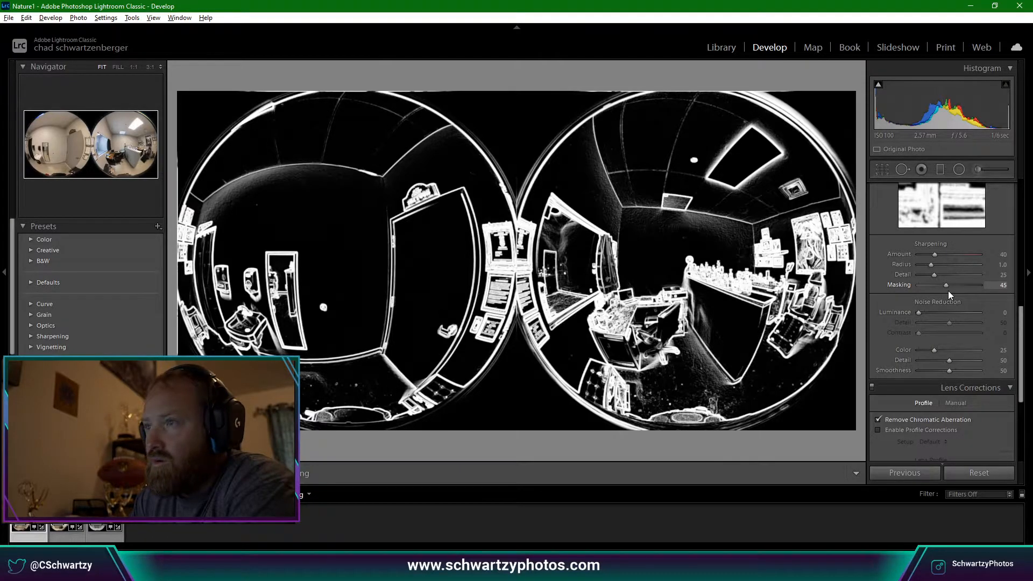
drag(948, 290, 970, 286)
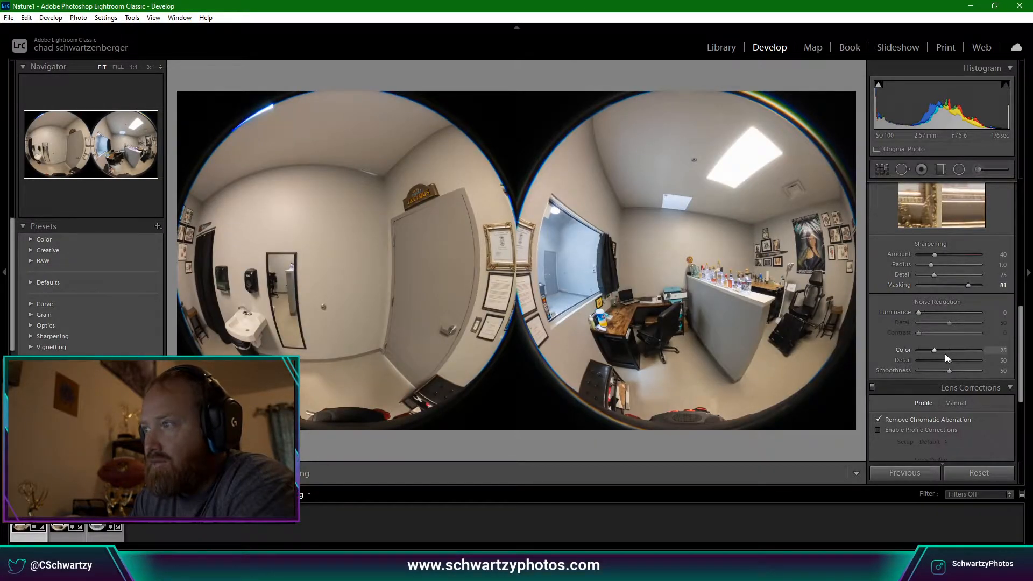
scroll(920, 431, up, 8)
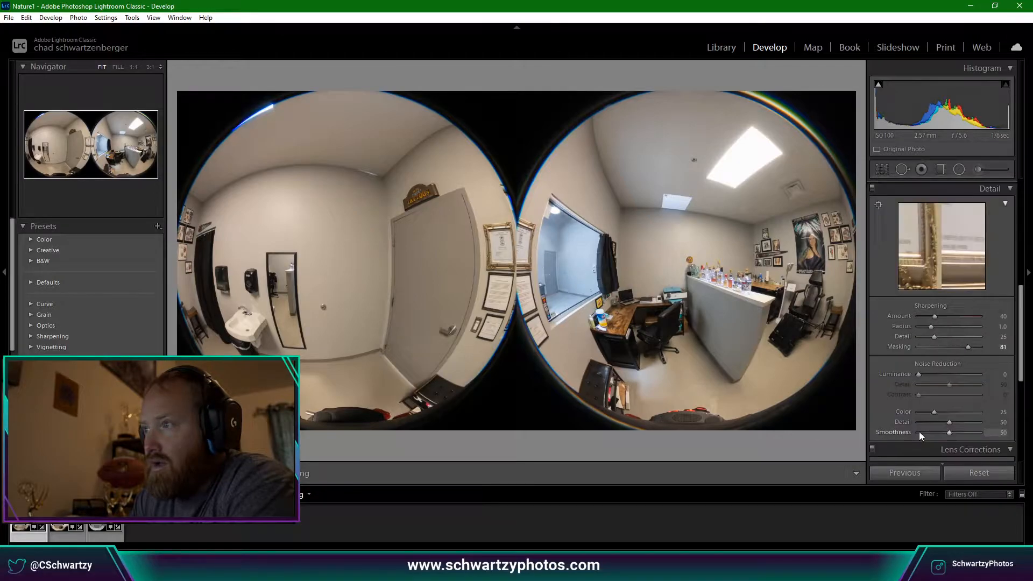
click(673, 205)
click(675, 206)
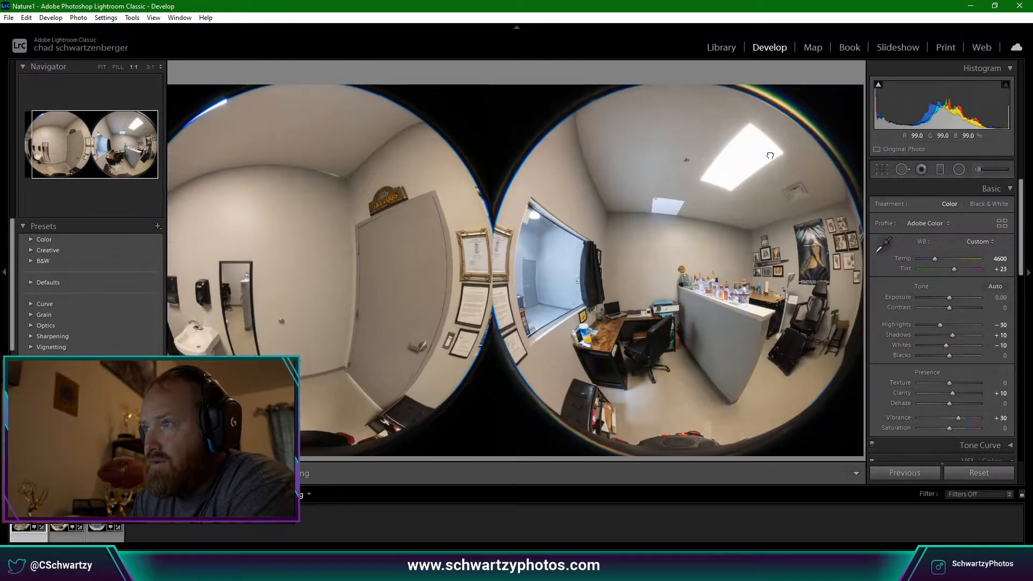
click(761, 184)
drag(761, 185, 694, 349)
click(695, 348)
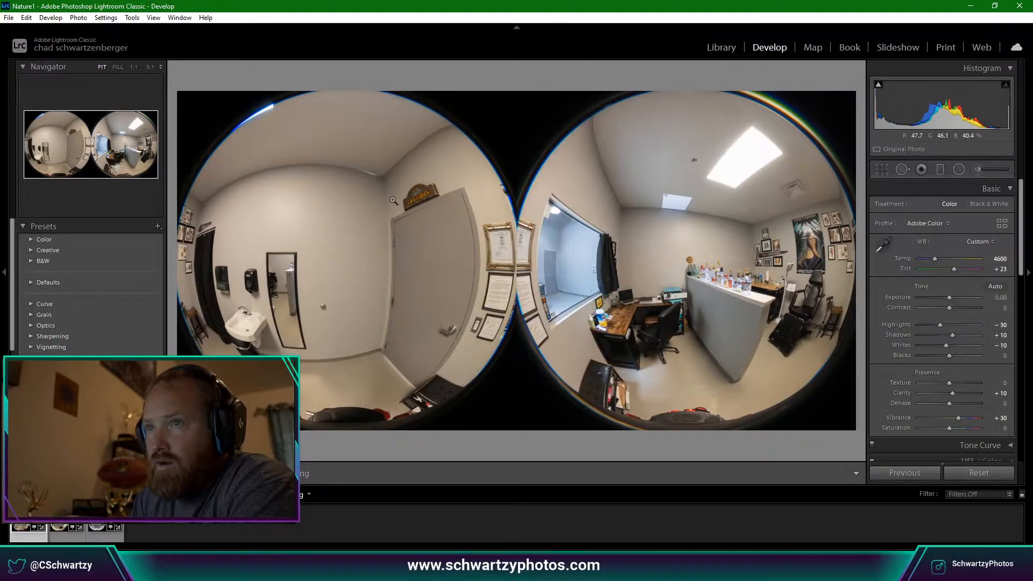
click(579, 291)
drag(579, 293, 683, 399)
click(687, 395)
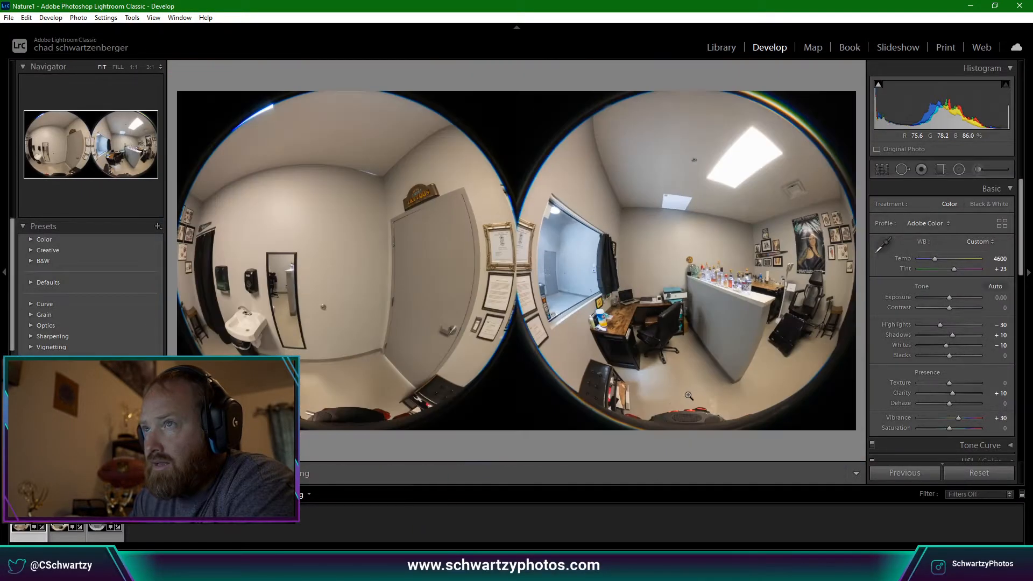
click(812, 266)
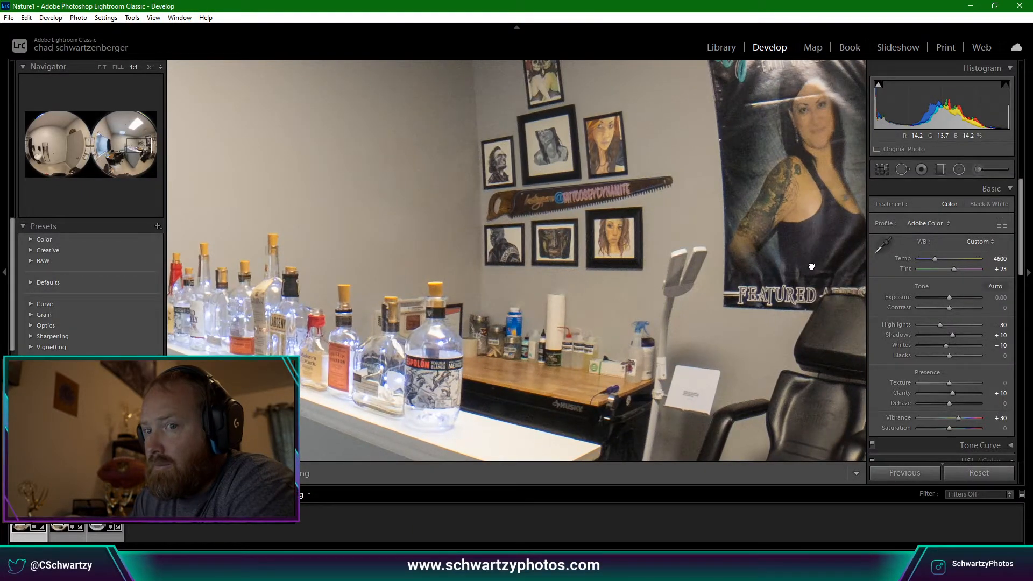
click(812, 265)
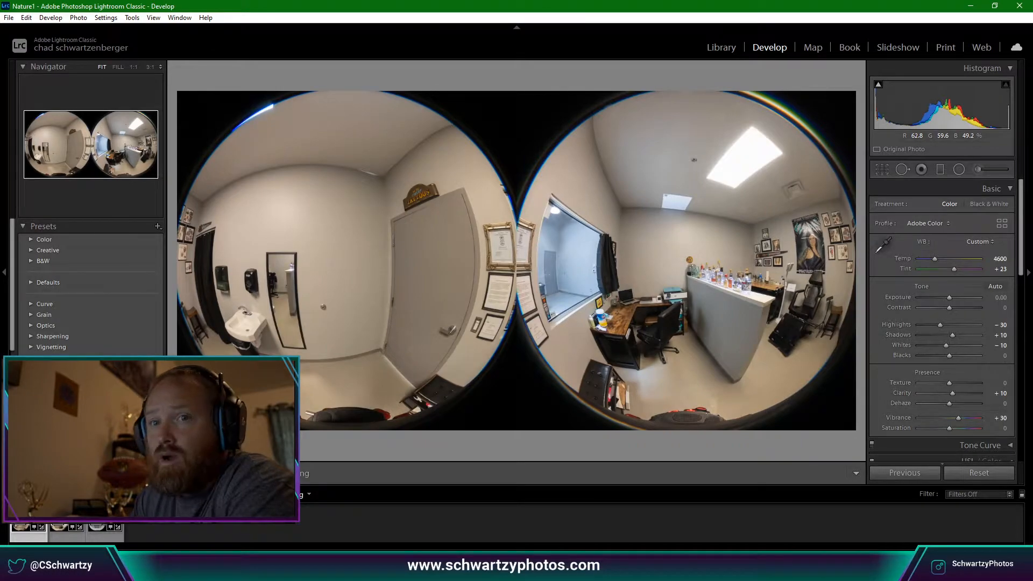
Choose Edit In > Edit in Other Application for the fisheye photo.
right_click(39, 541)
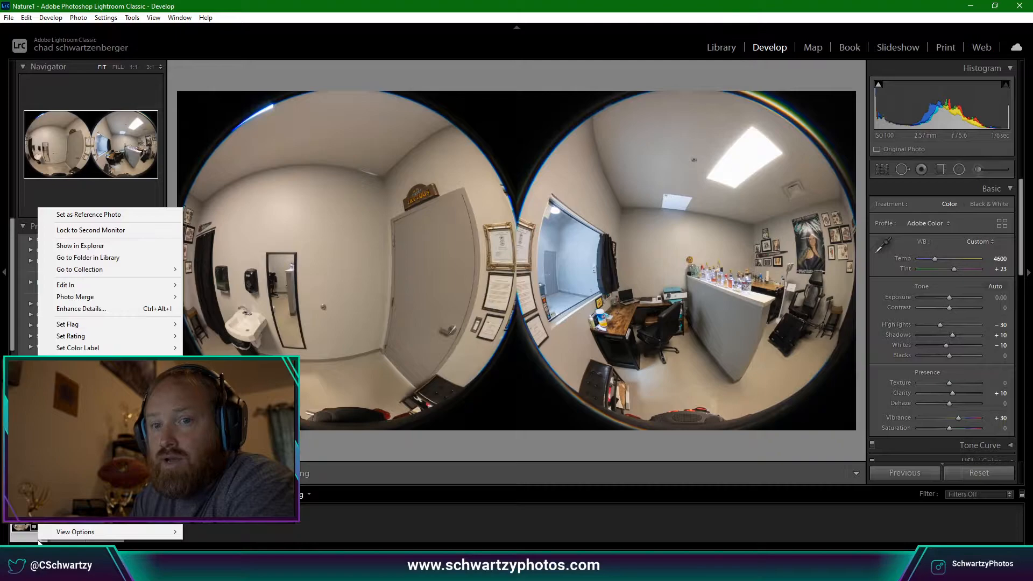
mouse_move(81, 285)
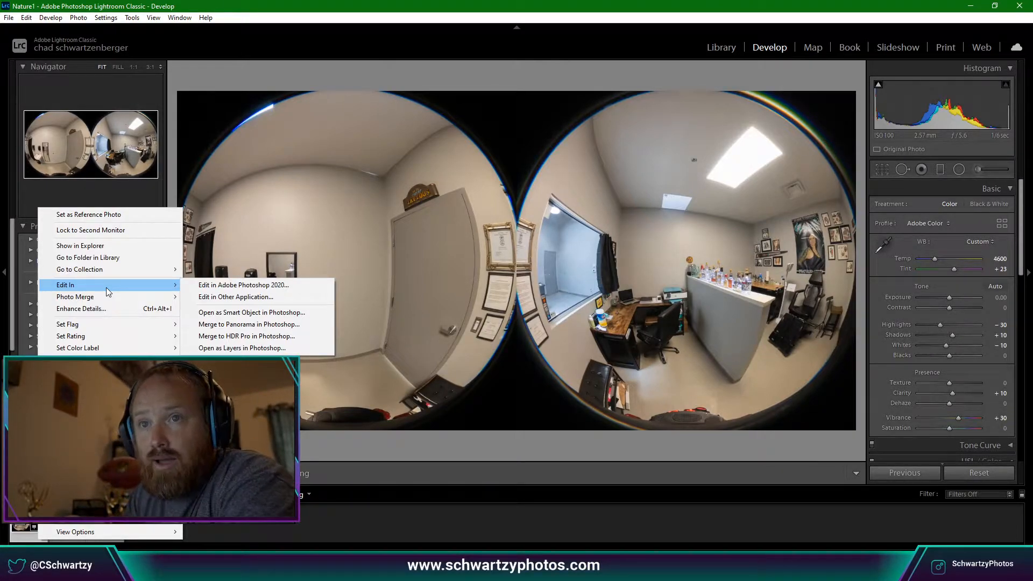
click(225, 300)
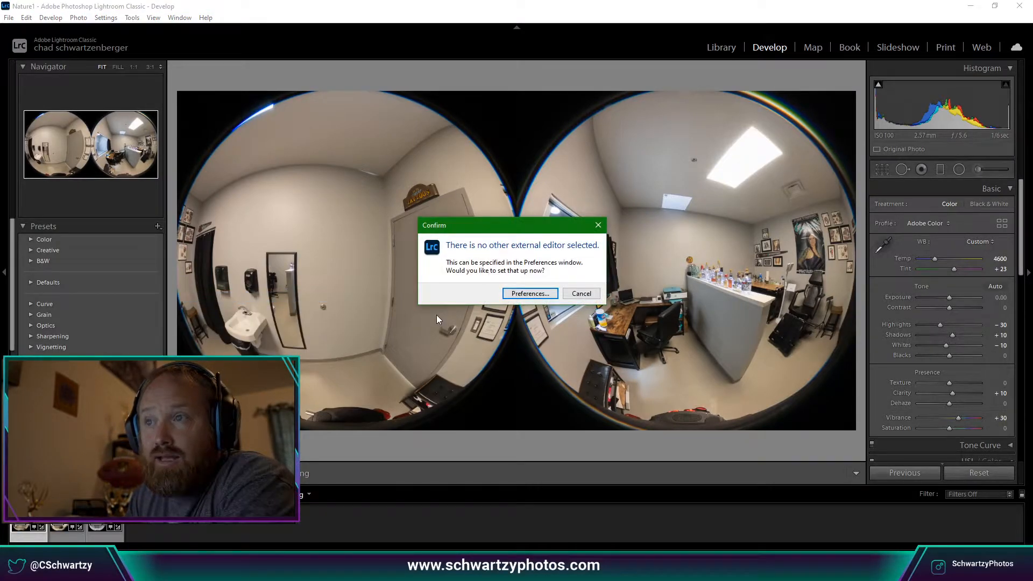
View the external editing Preferences and Preset list, cancel unchanged, and switch to the web browser.
click(525, 295)
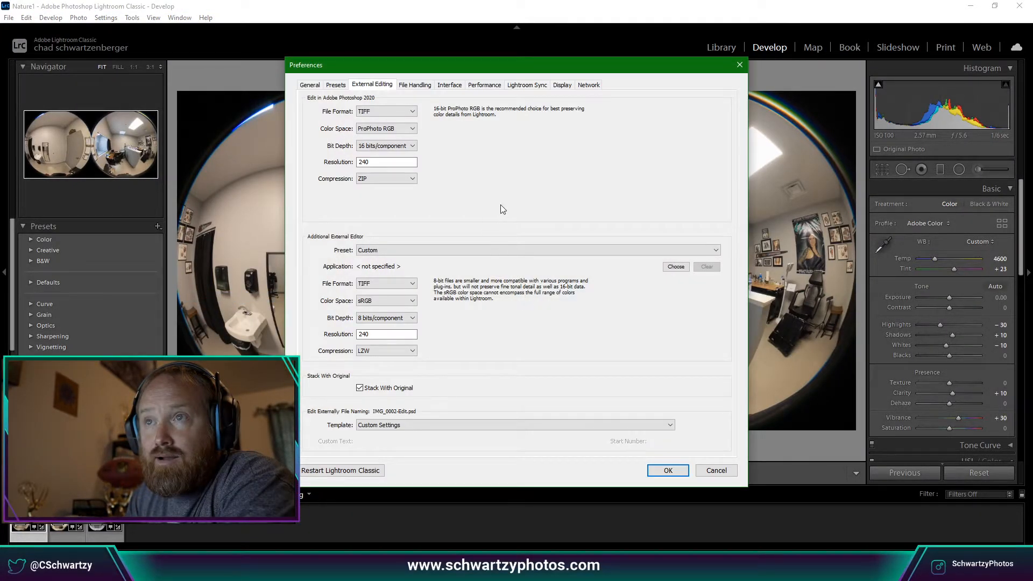
click(502, 250)
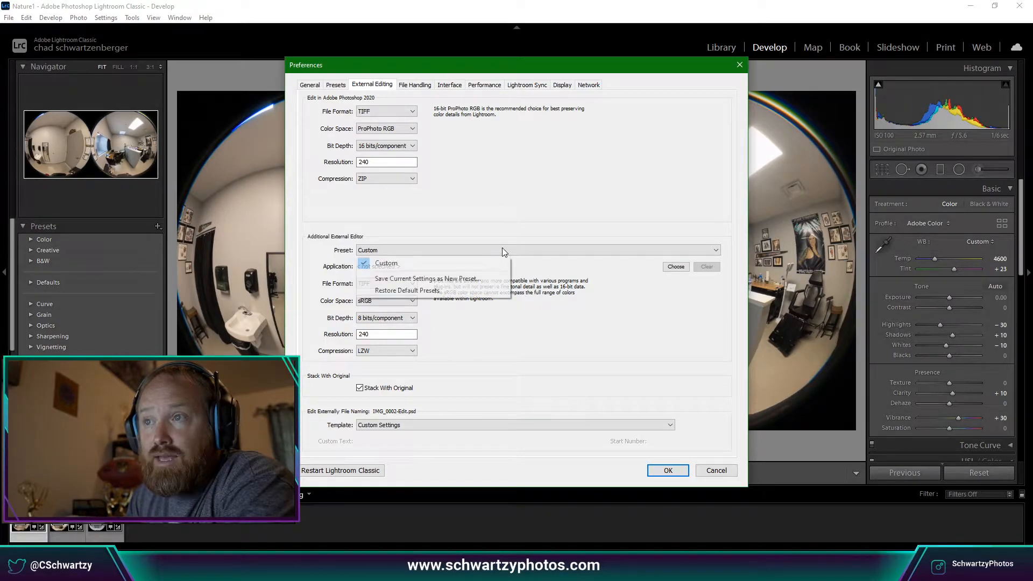
click(530, 216)
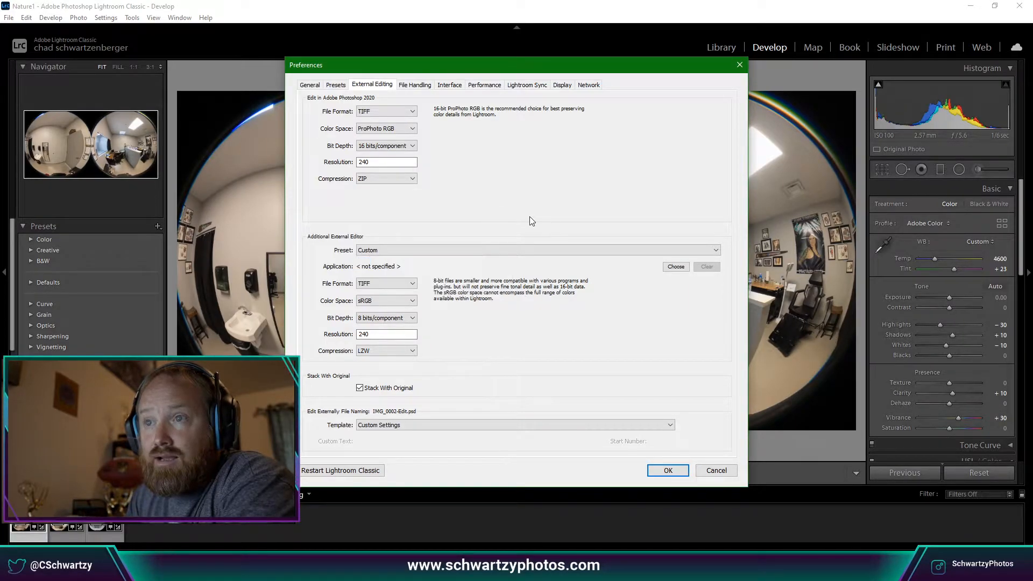
click(711, 471)
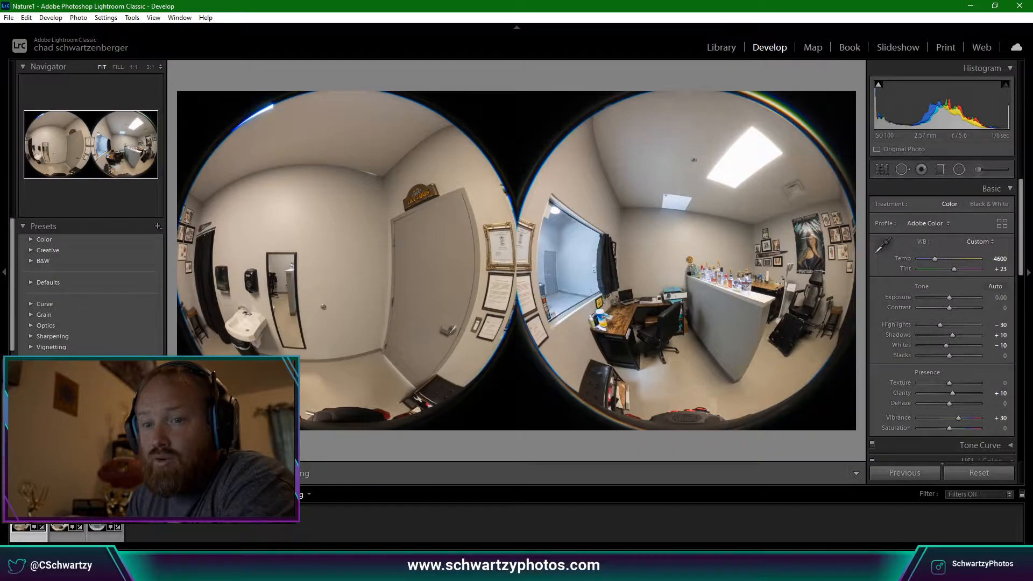
click(382, 571)
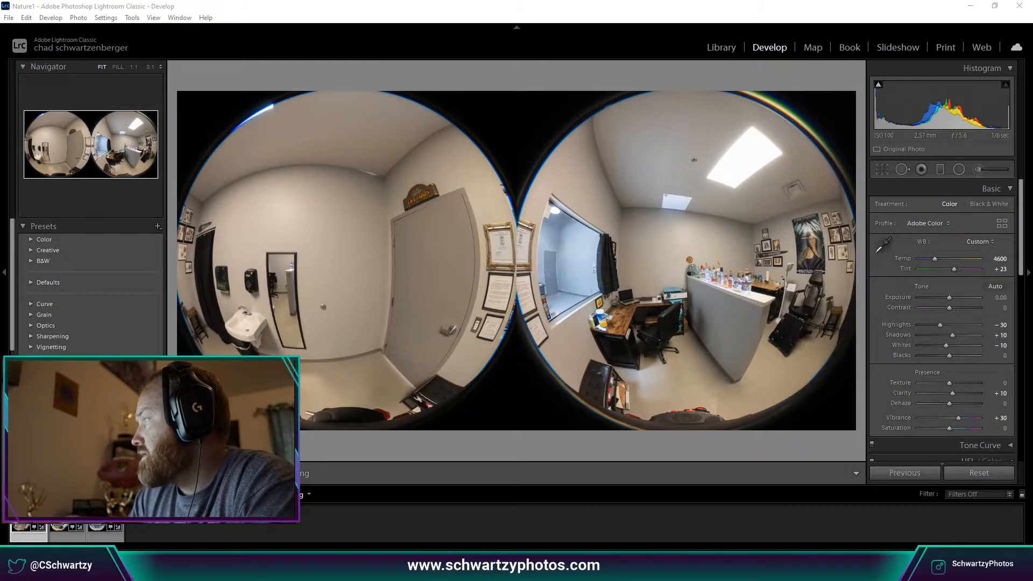
drag(1032, 137, 523, 43)
Download the Windows Stitching Plugin installer from the maximized RICOH THETA page, then minimize Edge.
double_click(523, 42)
scroll(518, 274, down, 4)
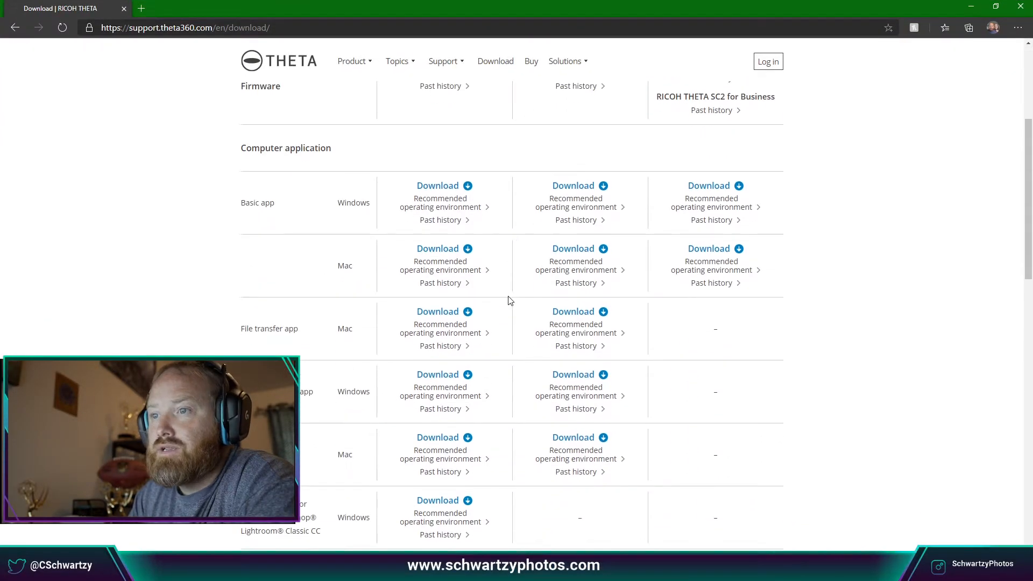
scroll(371, 408, down, 3)
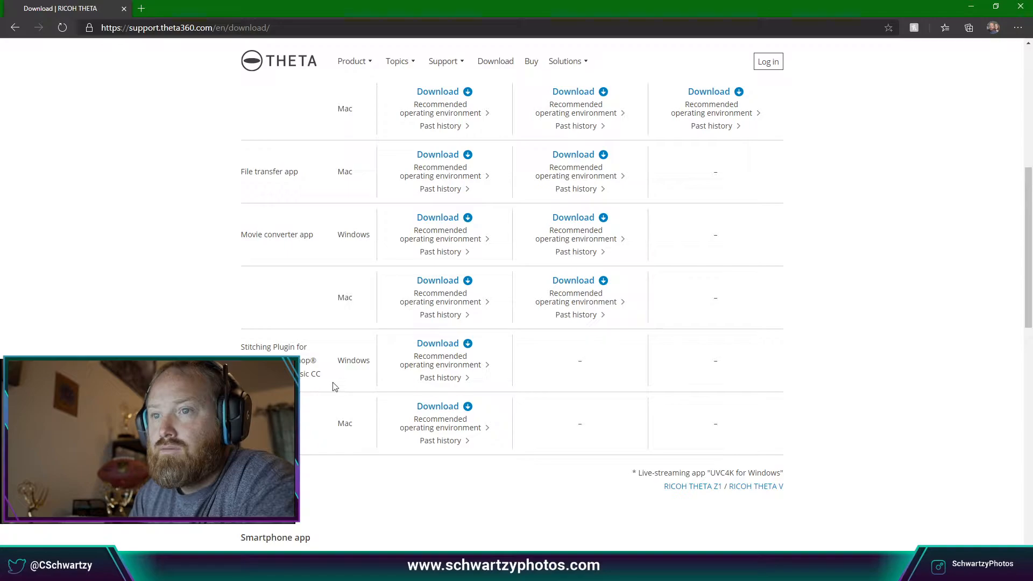
click(468, 344)
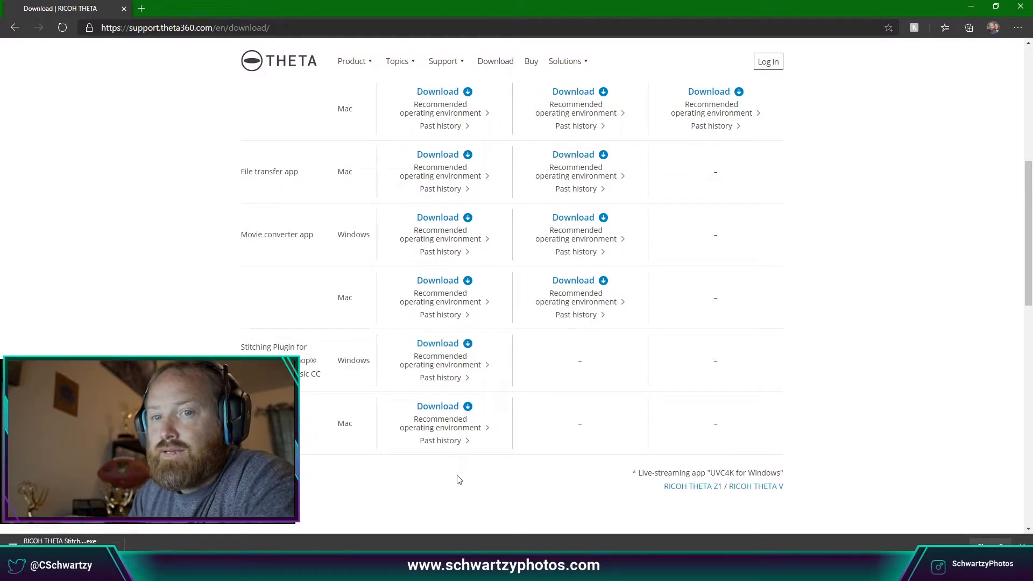
click(113, 547)
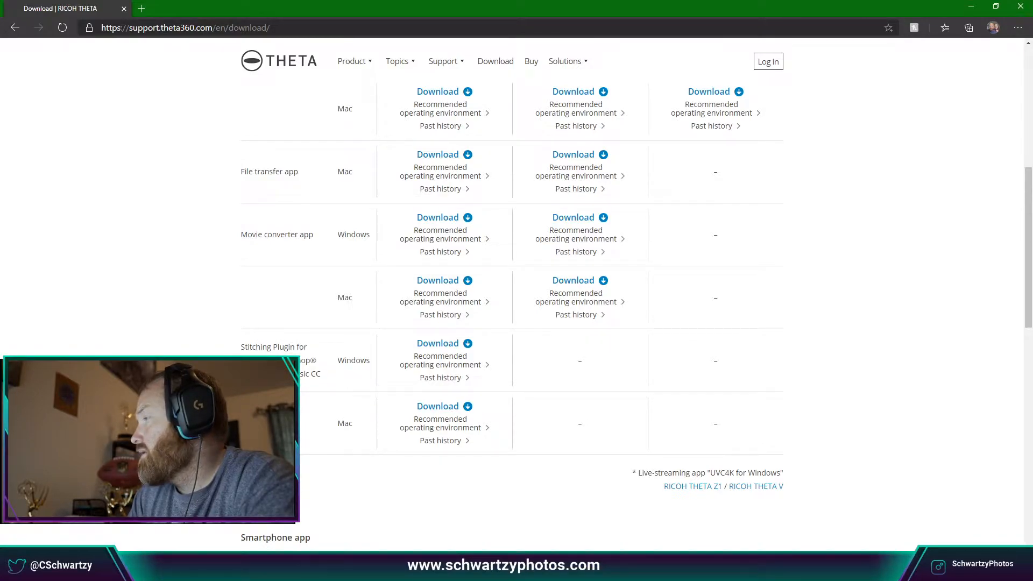
click(972, 8)
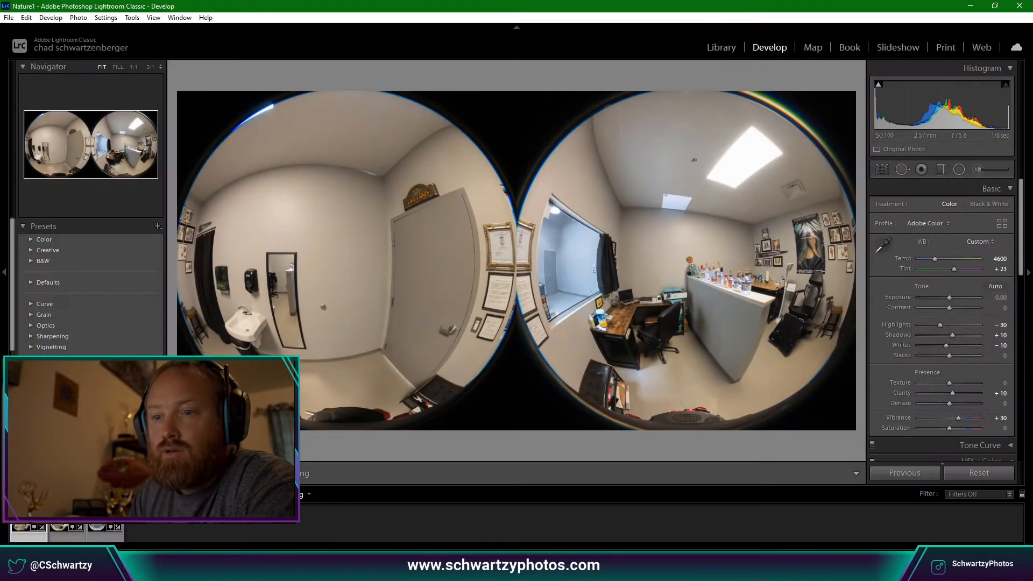
Choose RICOH THETA Stitcher Setup from Downloads as the additional external editor in Preferences.
right_click(22, 177)
mouse_move(117, 255)
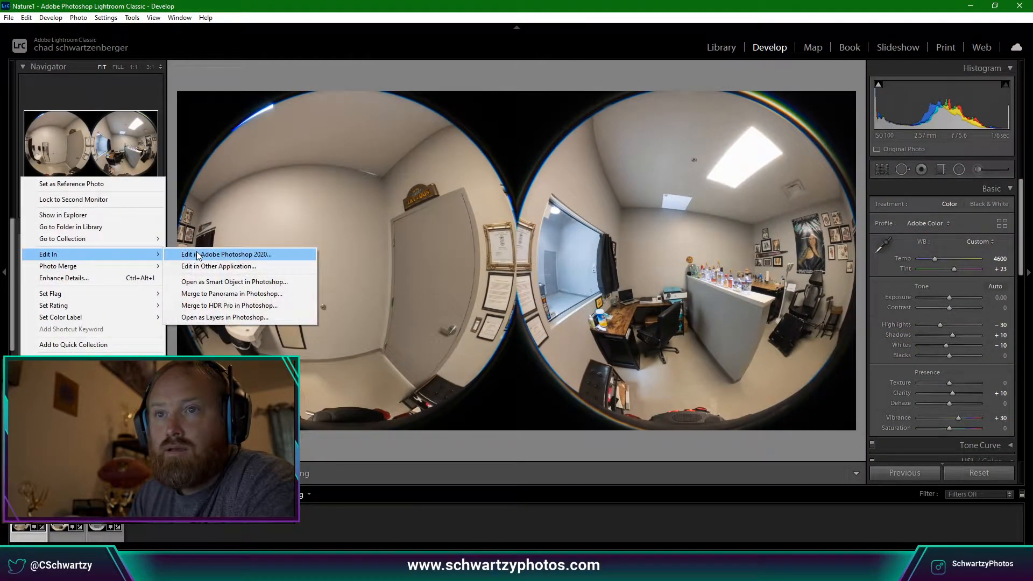
click(232, 267)
click(530, 294)
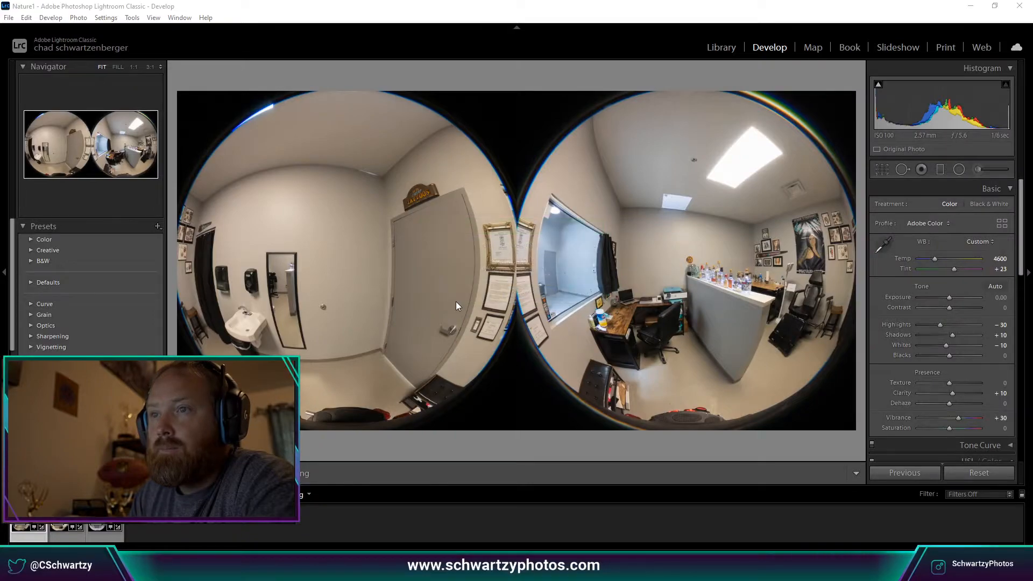
click(453, 251)
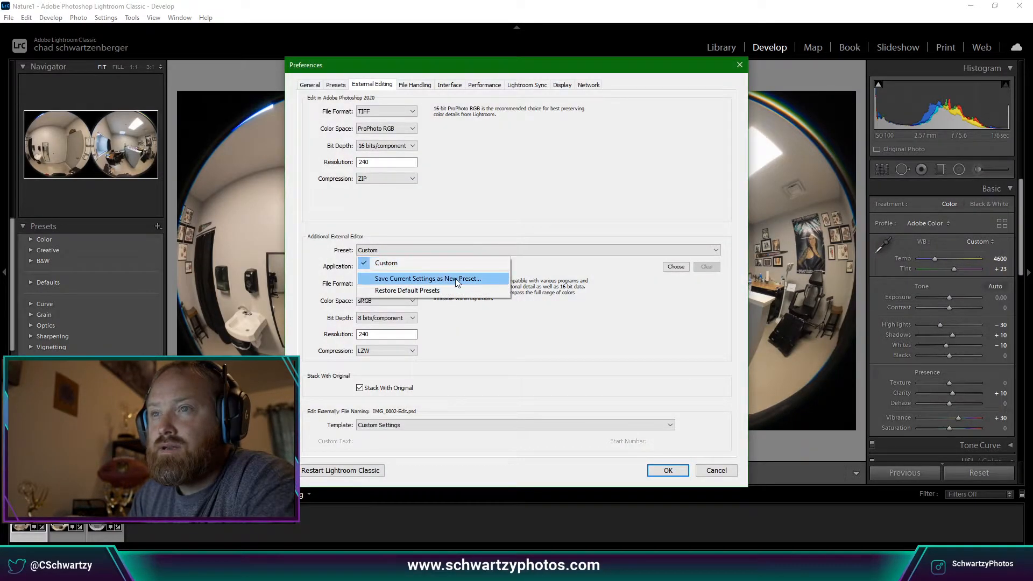
click(636, 296)
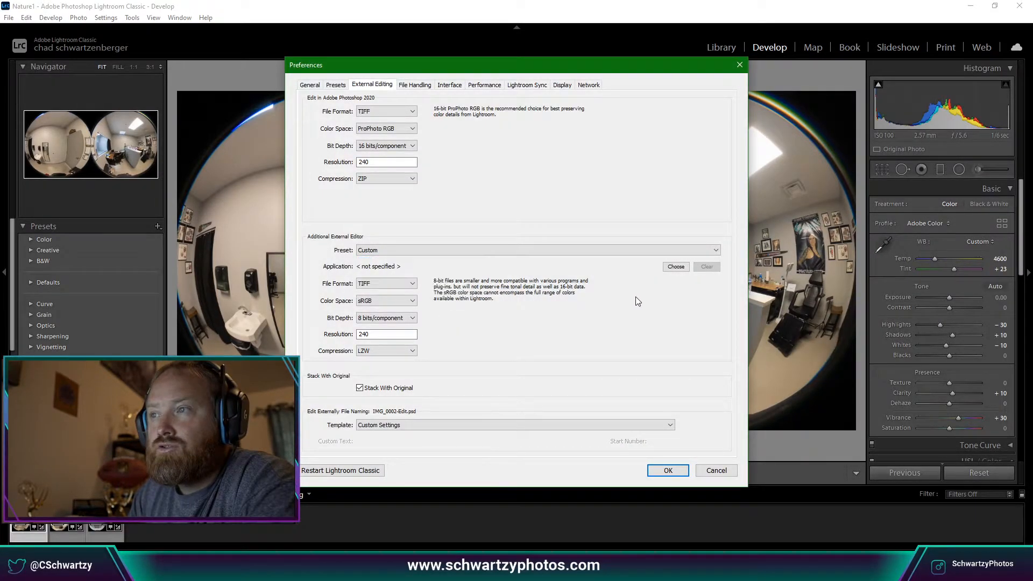
click(677, 267)
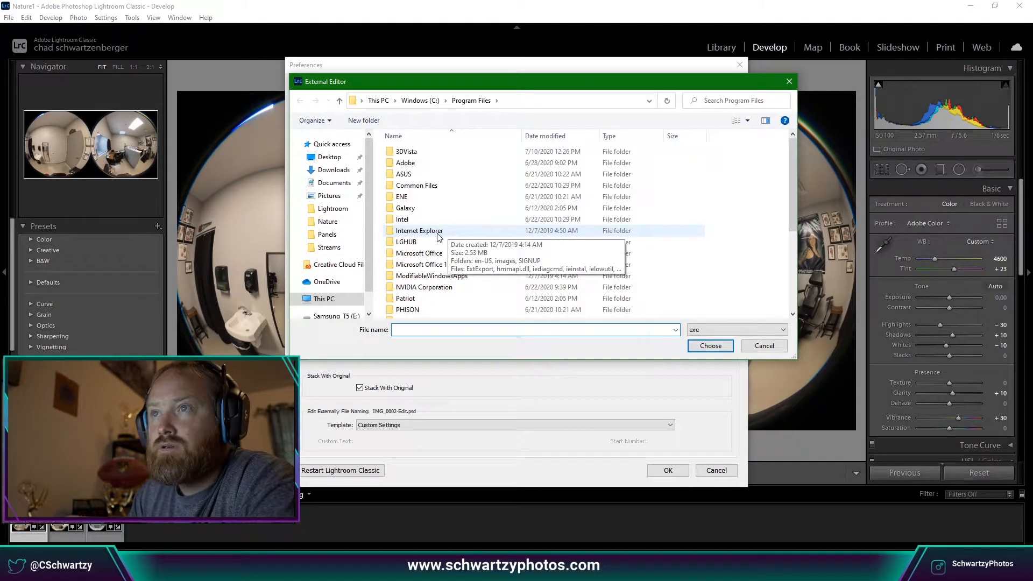
click(333, 170)
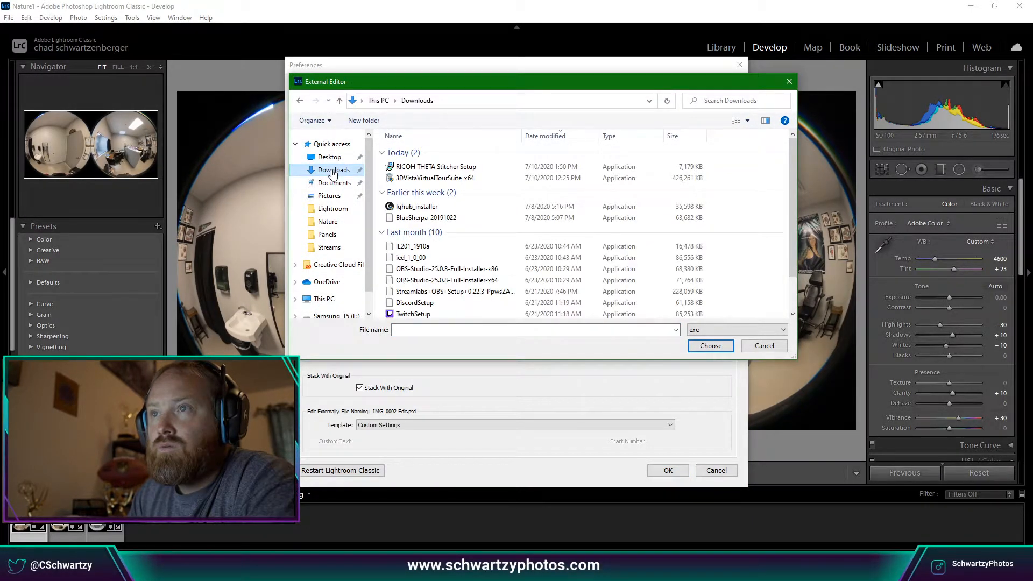
click(442, 168)
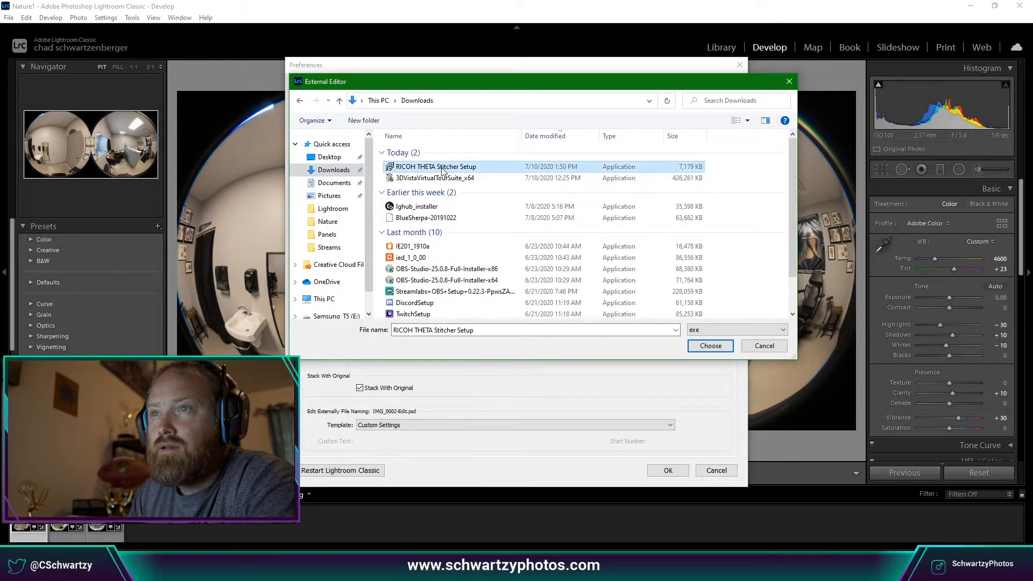
double_click(441, 167)
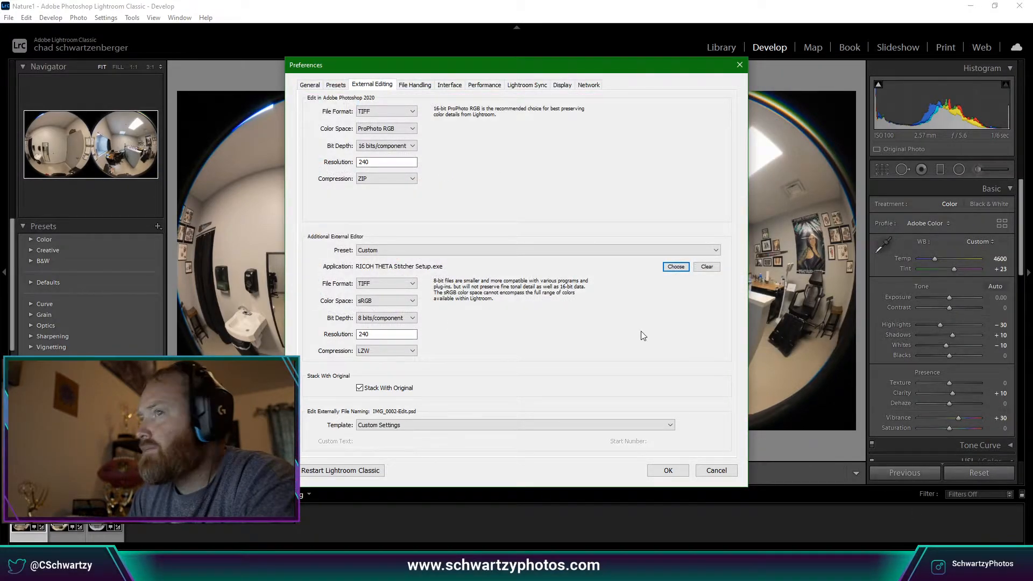
Browse the C: drive's Users folders for another editor, cancel, and close Preferences.
click(676, 267)
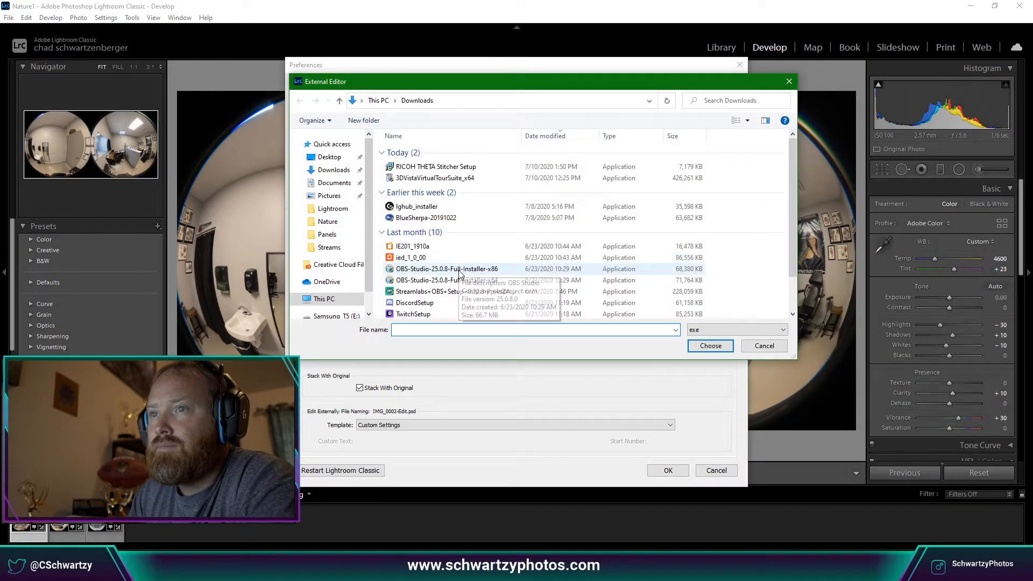
scroll(342, 269, down, 1)
click(361, 266)
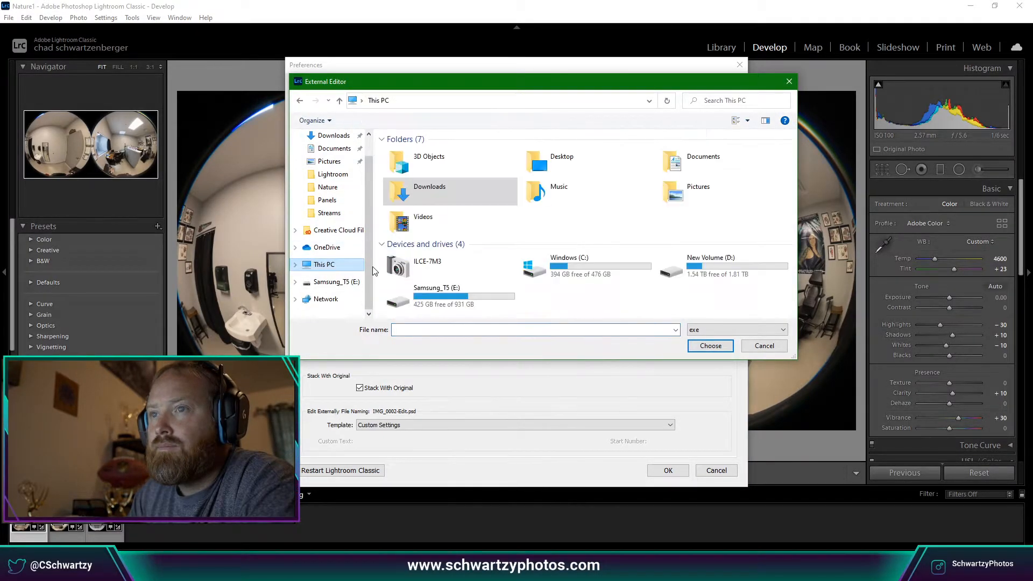
double_click(593, 263)
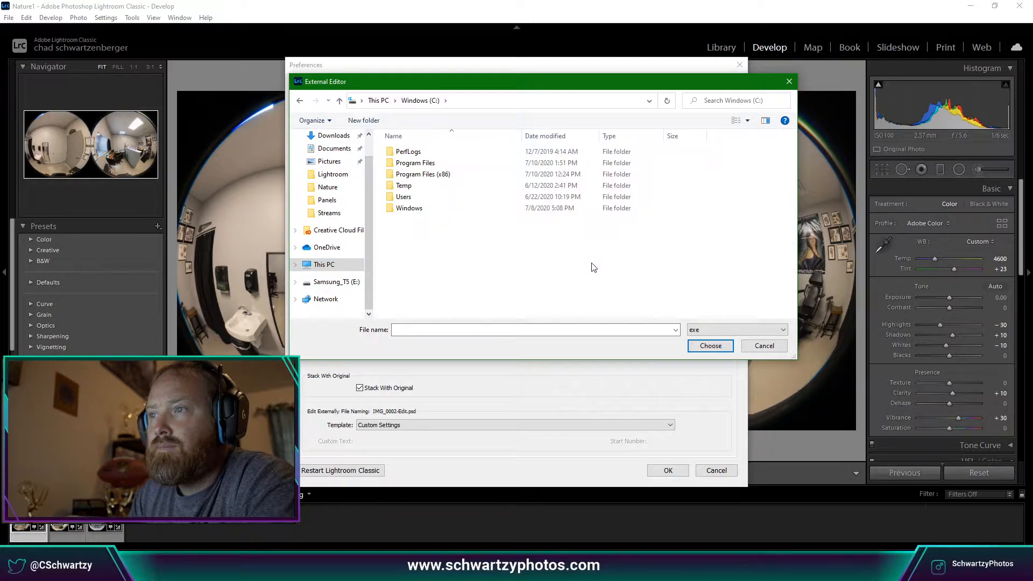
double_click(405, 198)
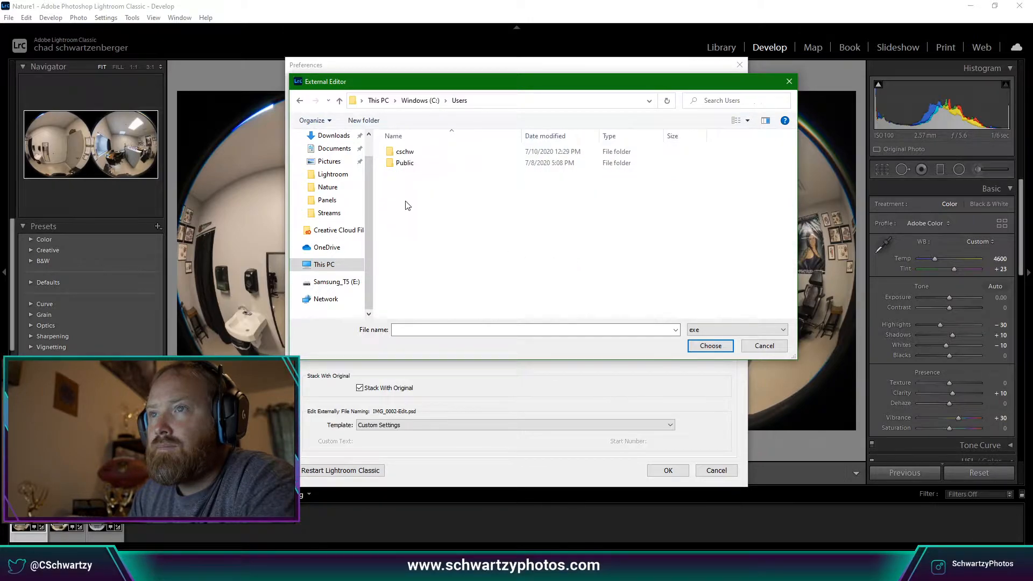
double_click(413, 153)
scroll(470, 213, down, 1)
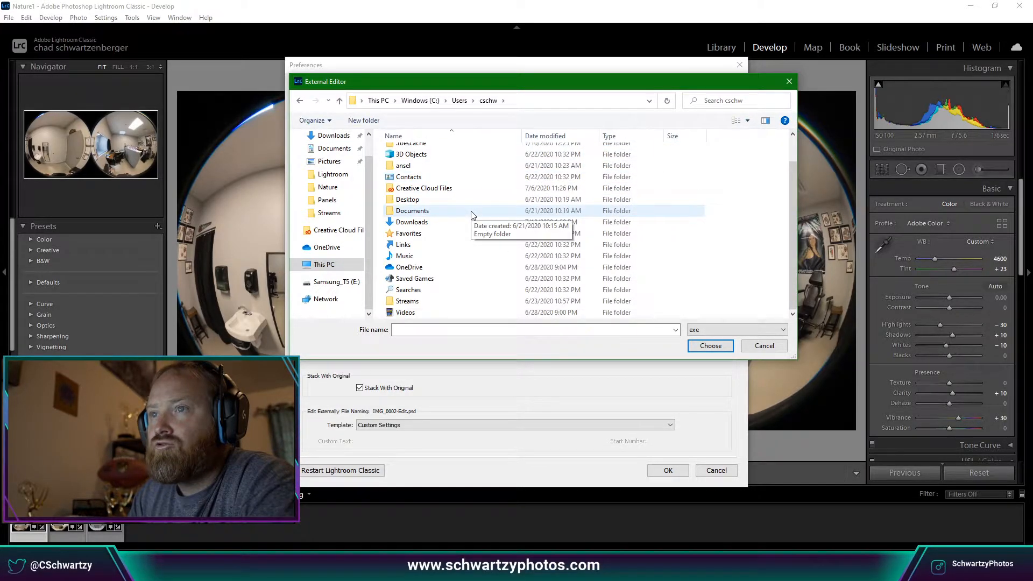
click(774, 345)
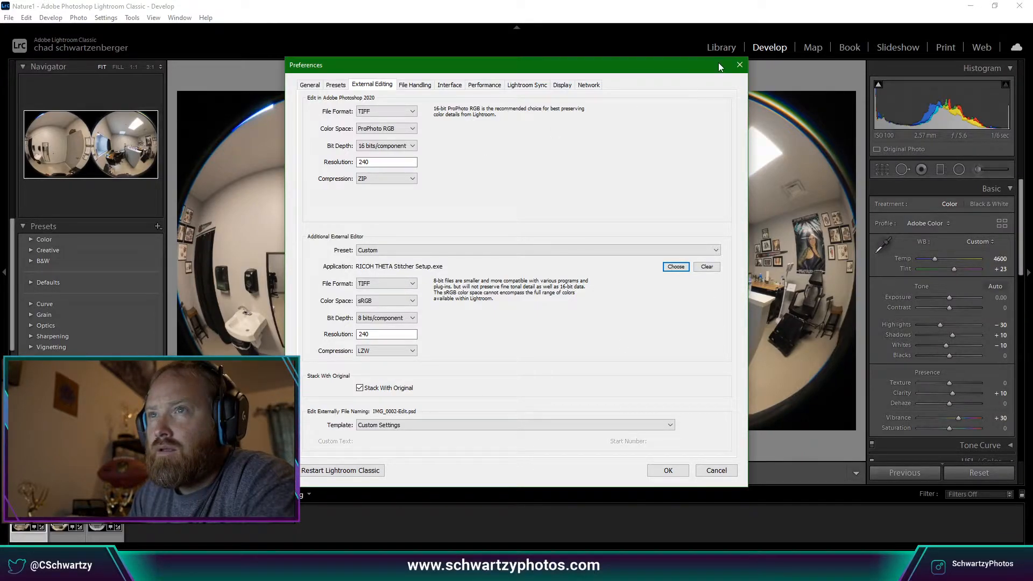
click(740, 66)
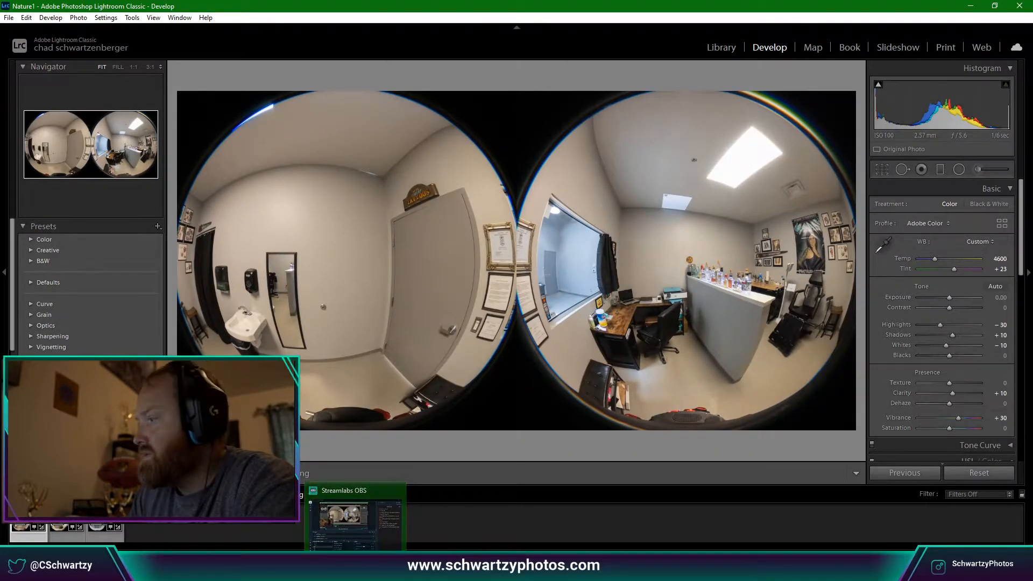
Open a File Explorer window and drag it to the second monitor.
click(355, 572)
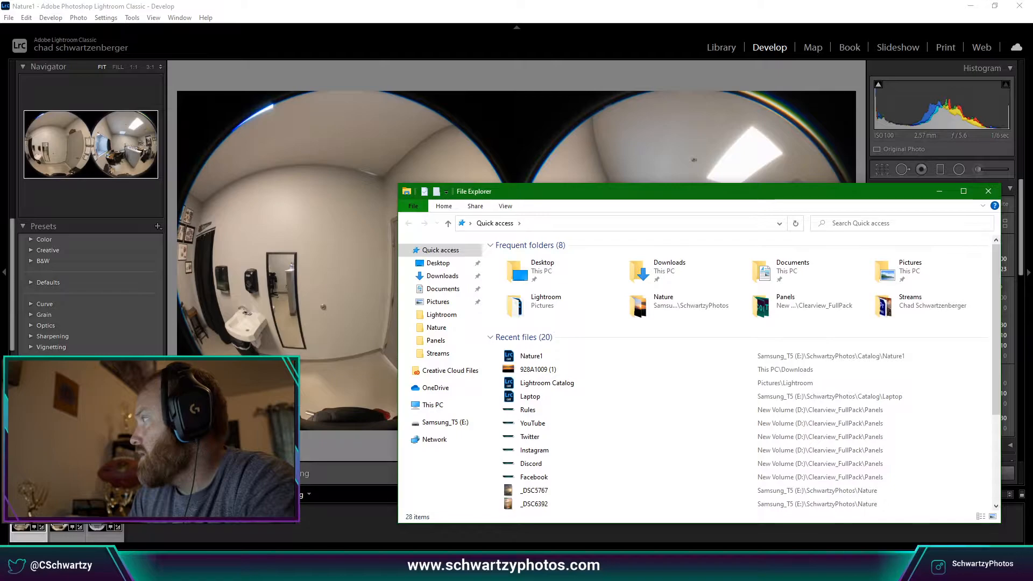
drag(650, 193, 1032, 193)
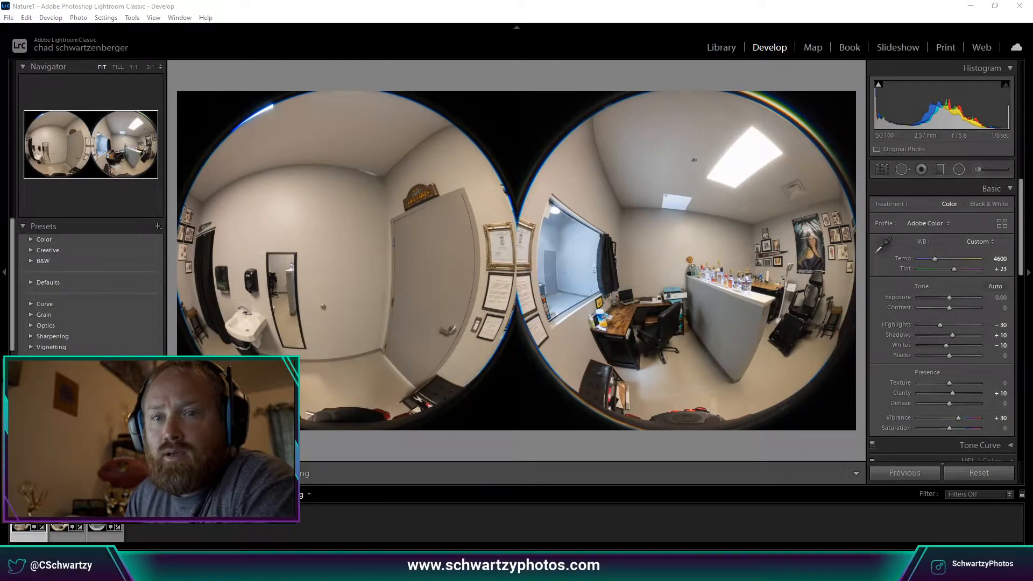
Choose RICOH THETA Stitcher.exe from C:\Program Files as the additional external editor.
right_click(23, 176)
mouse_move(135, 253)
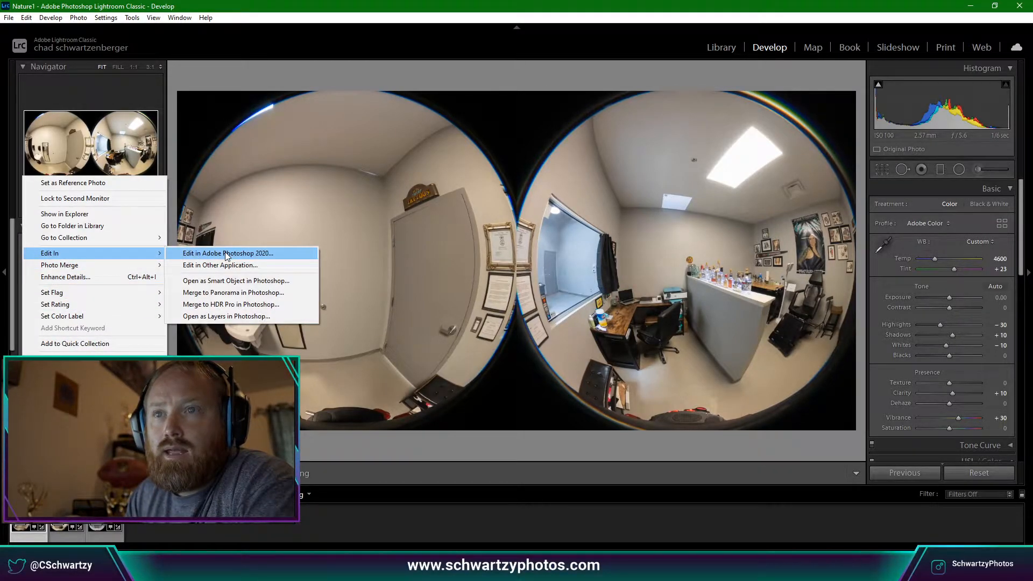
click(241, 269)
click(545, 292)
click(571, 251)
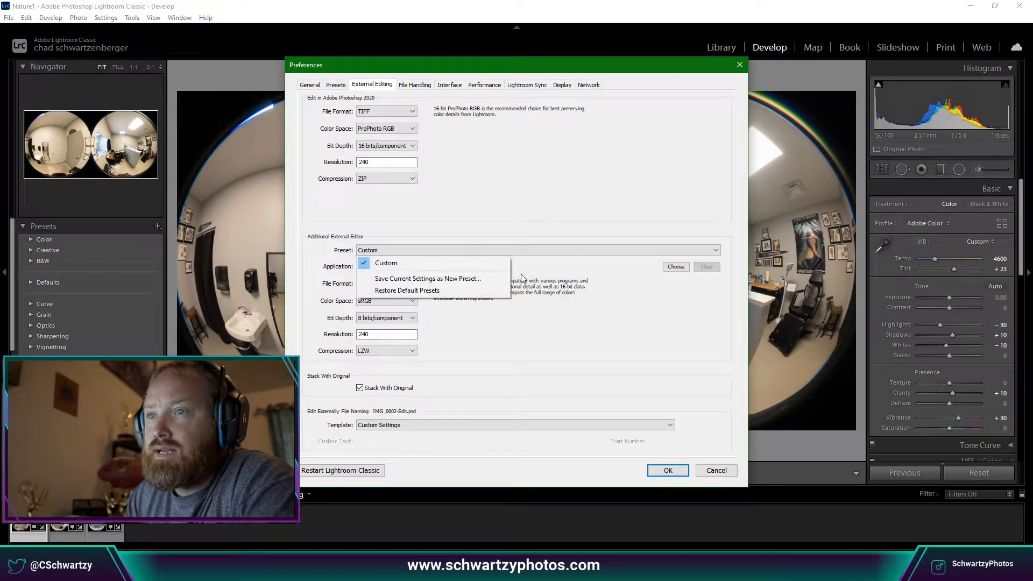
click(680, 269)
click(675, 267)
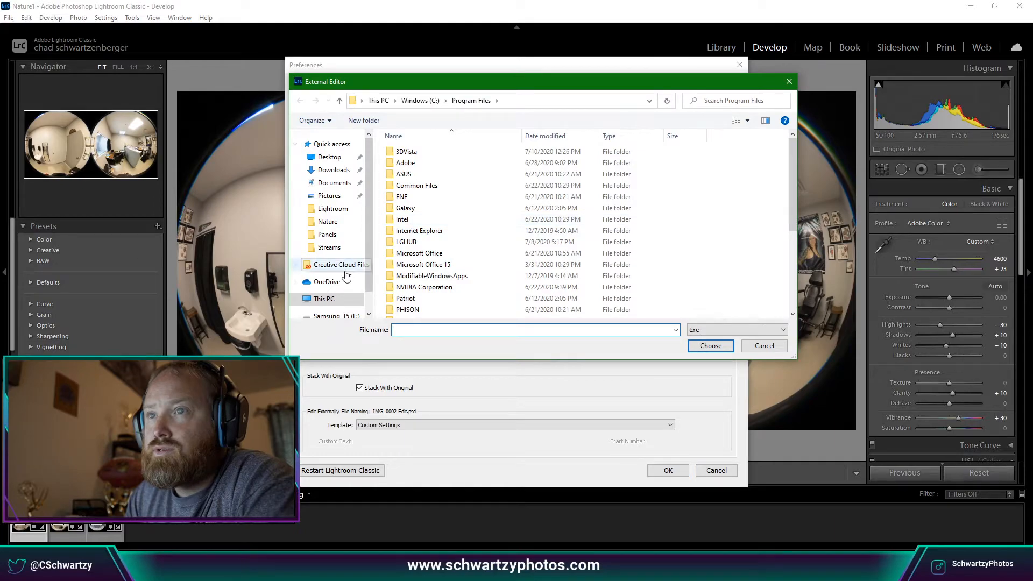
click(324, 299)
double_click(560, 266)
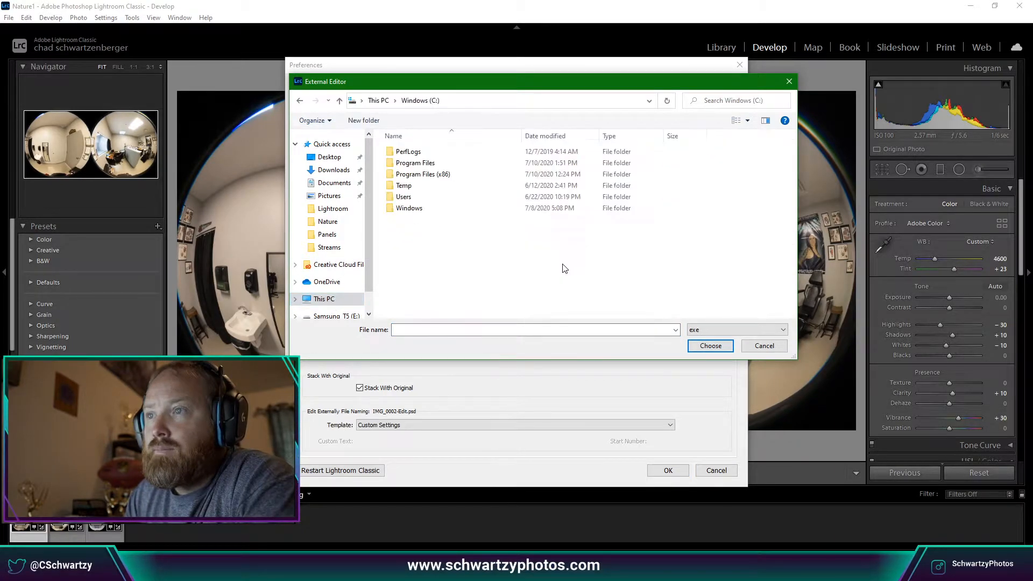
double_click(425, 163)
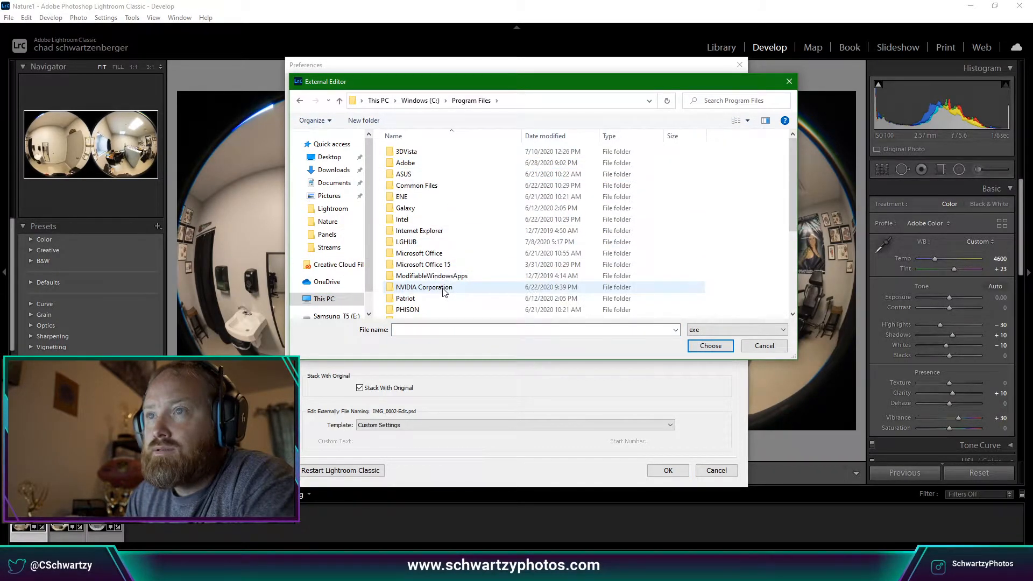
scroll(444, 290, down, 2)
double_click(452, 267)
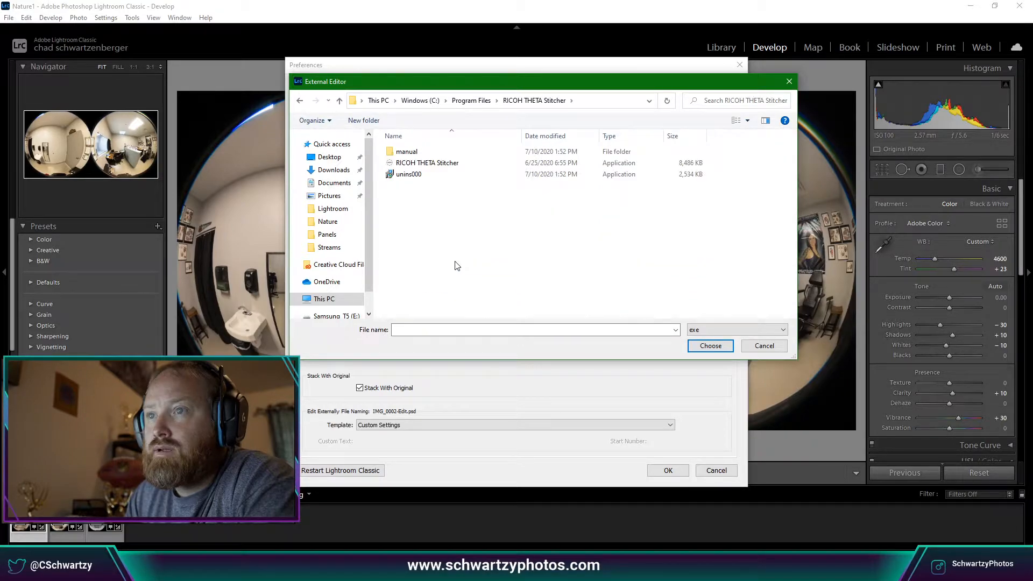
click(455, 163)
click(694, 345)
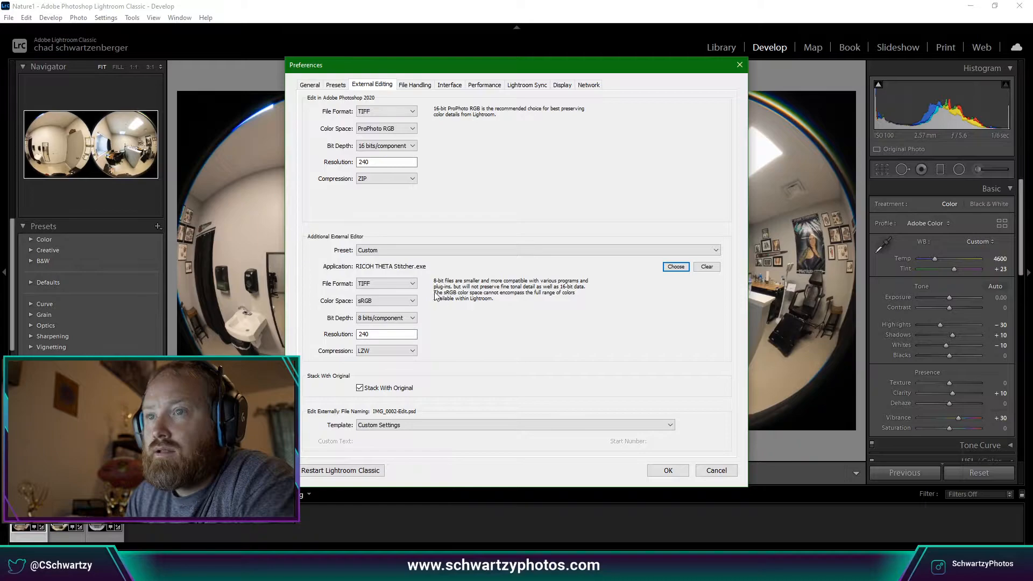
Set the external editor's bit depth to 16 bits/component and resolution to 300, and save the preferences.
click(413, 318)
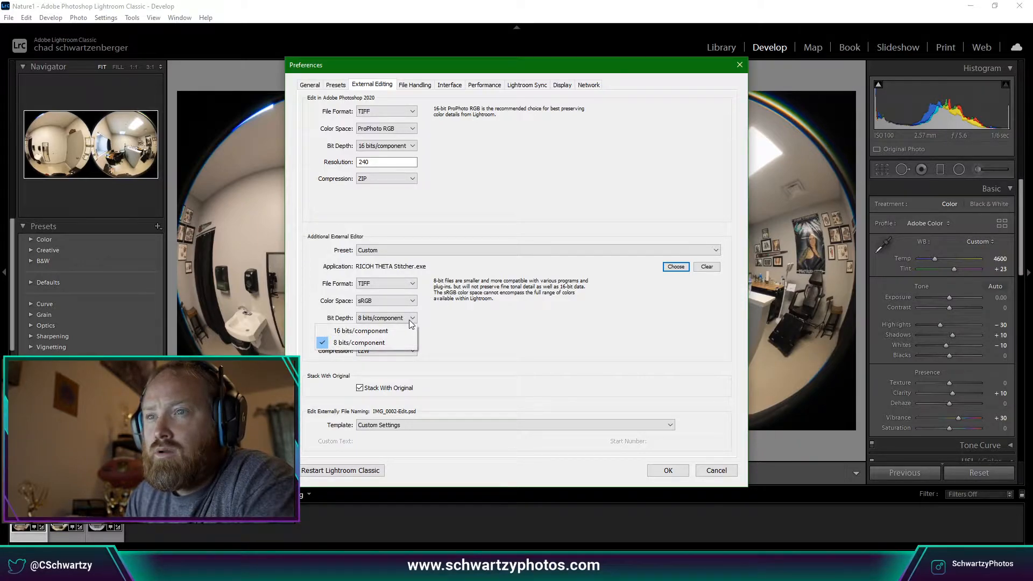
click(385, 330)
double_click(402, 336)
text(300)
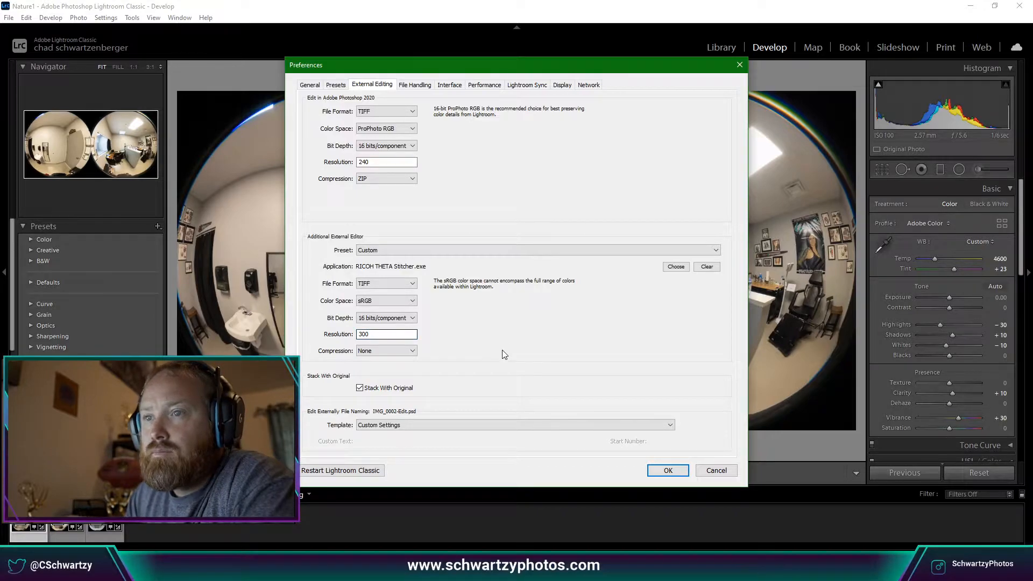
click(679, 471)
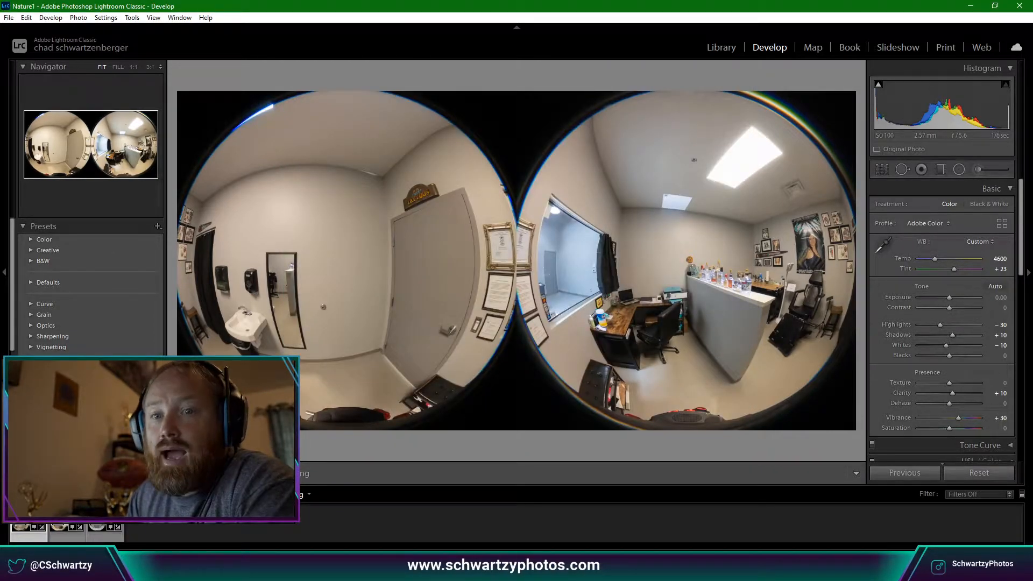
right_click(35, 179)
Edit the photo in RICOH THETA Stitcher.exe as a copy with Lightroom adjustments.
mouse_move(99, 257)
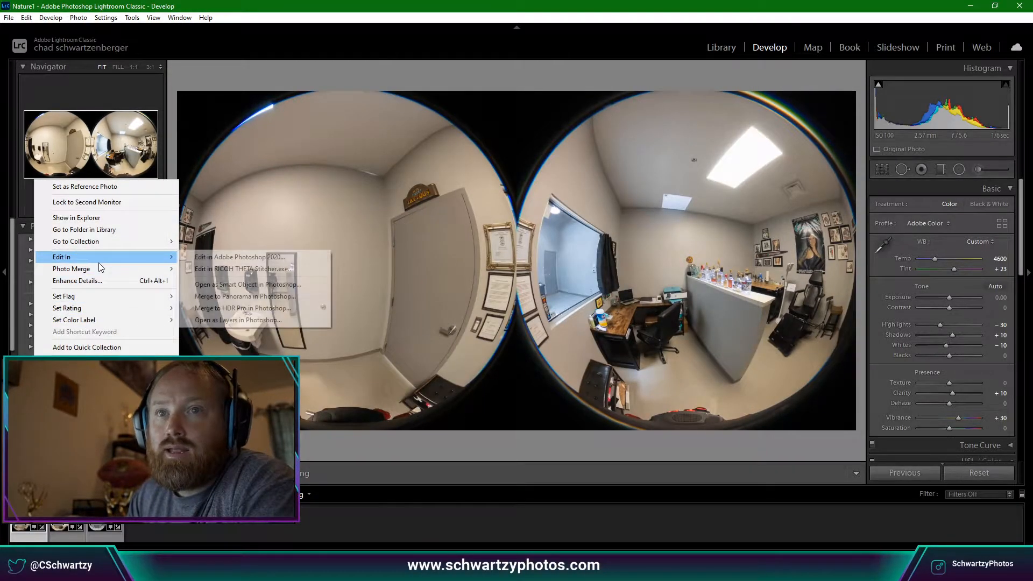
click(242, 269)
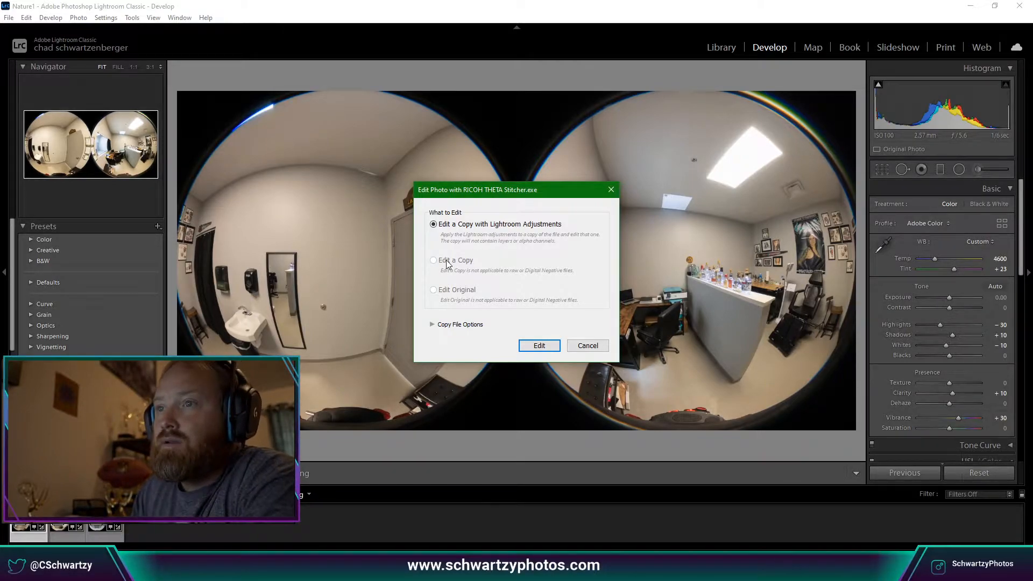
click(432, 325)
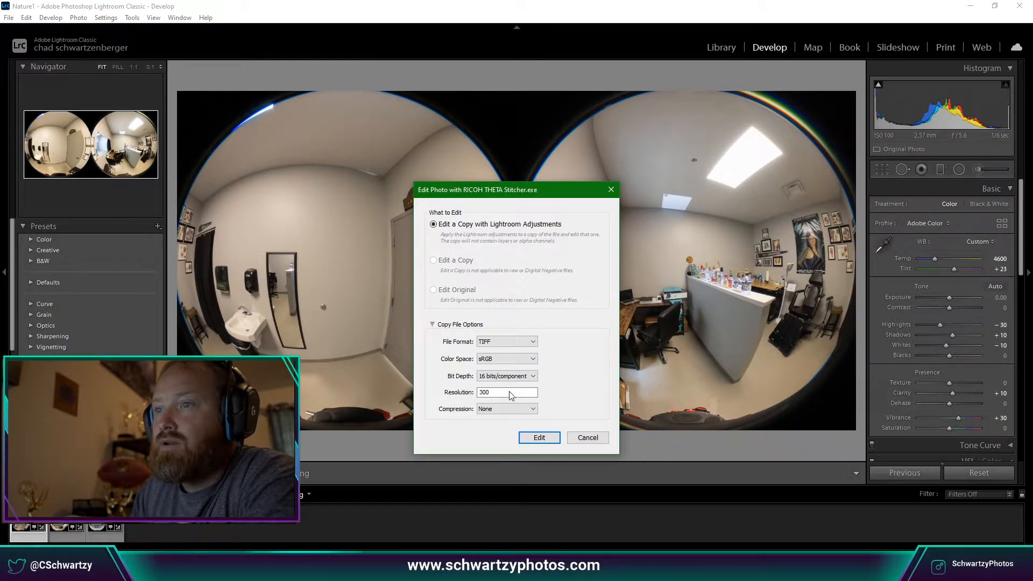
click(434, 325)
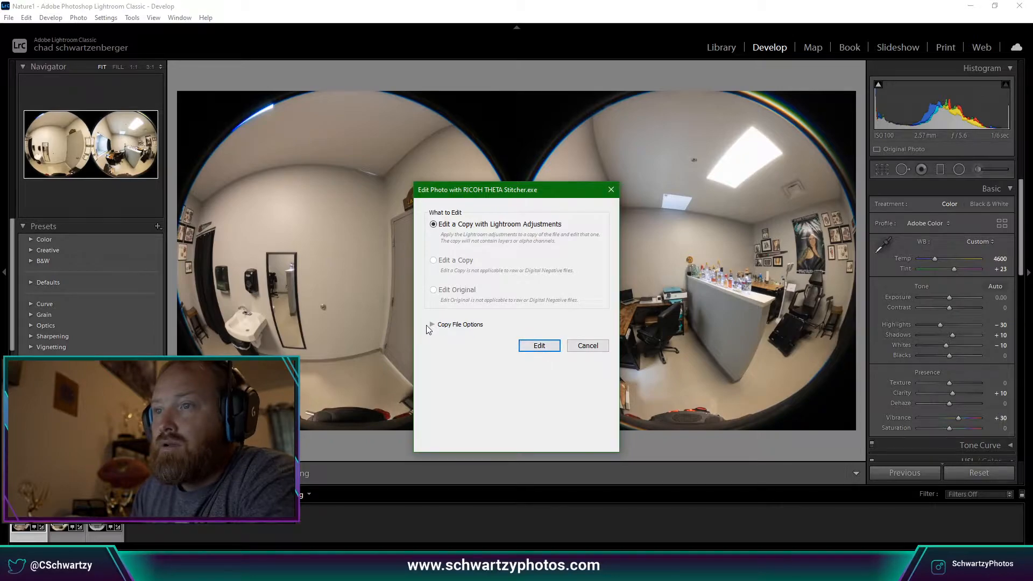
click(432, 325)
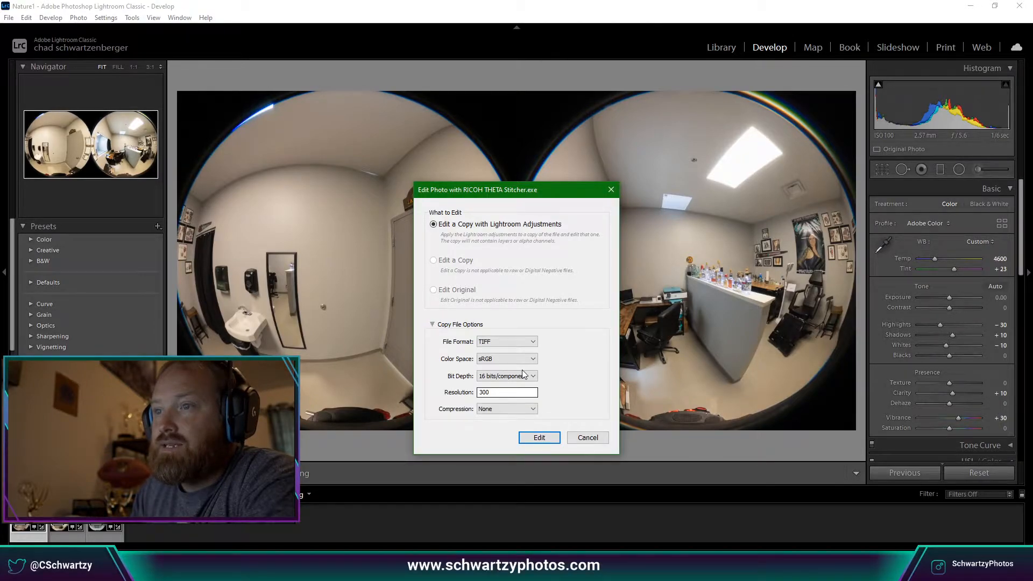
click(539, 438)
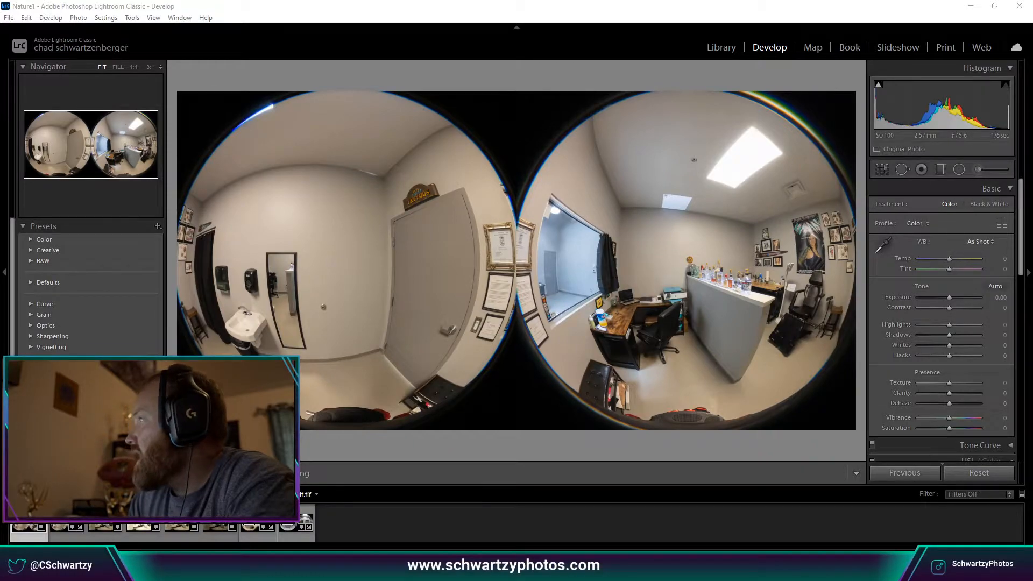
Centre the RICOH THETA Stitcher window over Lightroom to preview R0010128-HDR-Edit.tif.
drag(767, 102, 520, 102)
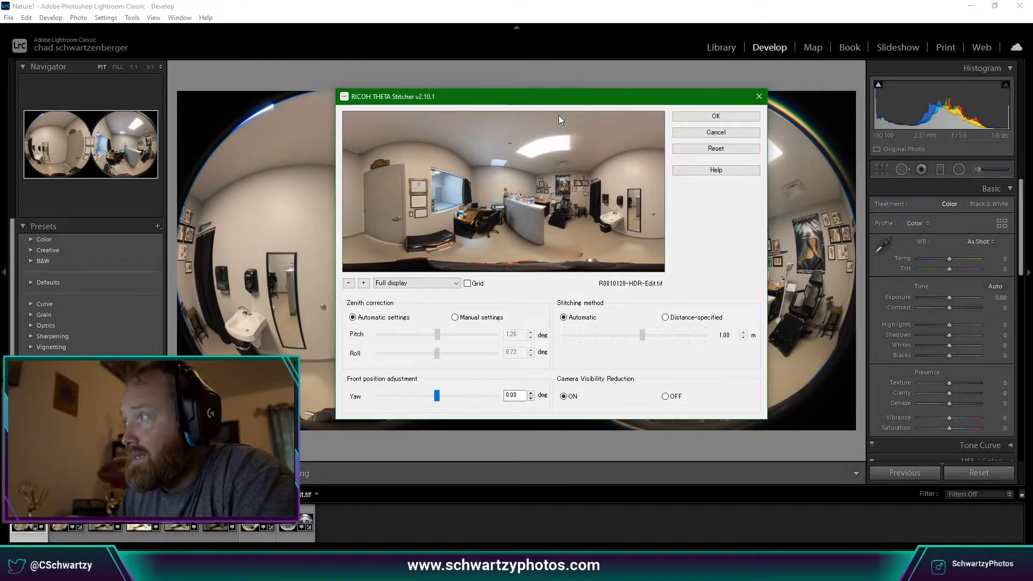
Keep Automatic zenith correction and stitching with Camera Visibility Reduction ON, and confirm the stitch.
drag(620, 101, 596, 99)
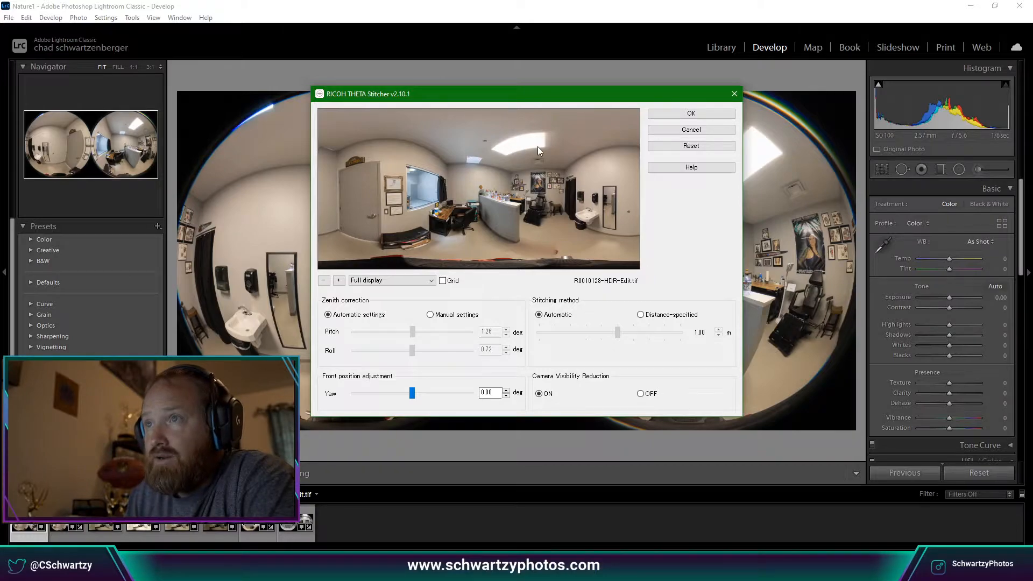
click(702, 115)
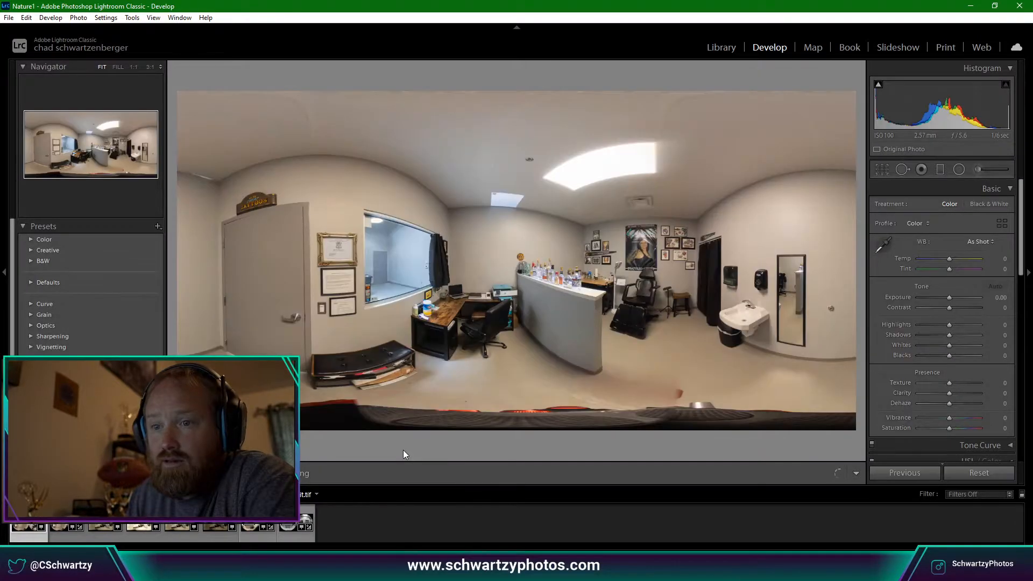
Return to the stitched panorama and inspect the bottle shelf, curtained window and wall at 1:1.
click(142, 517)
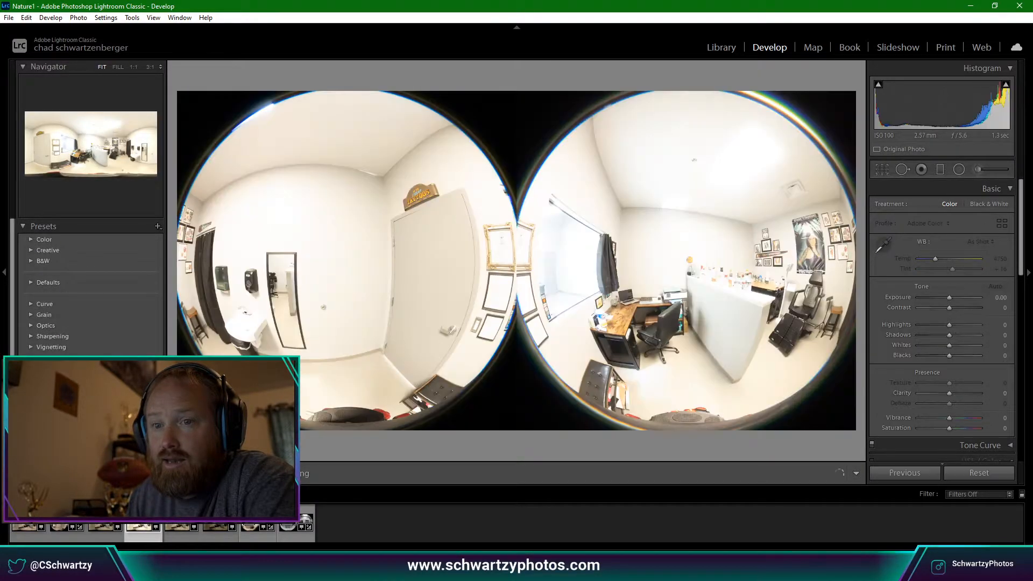
key(Left)
key(Left)
key(Left)
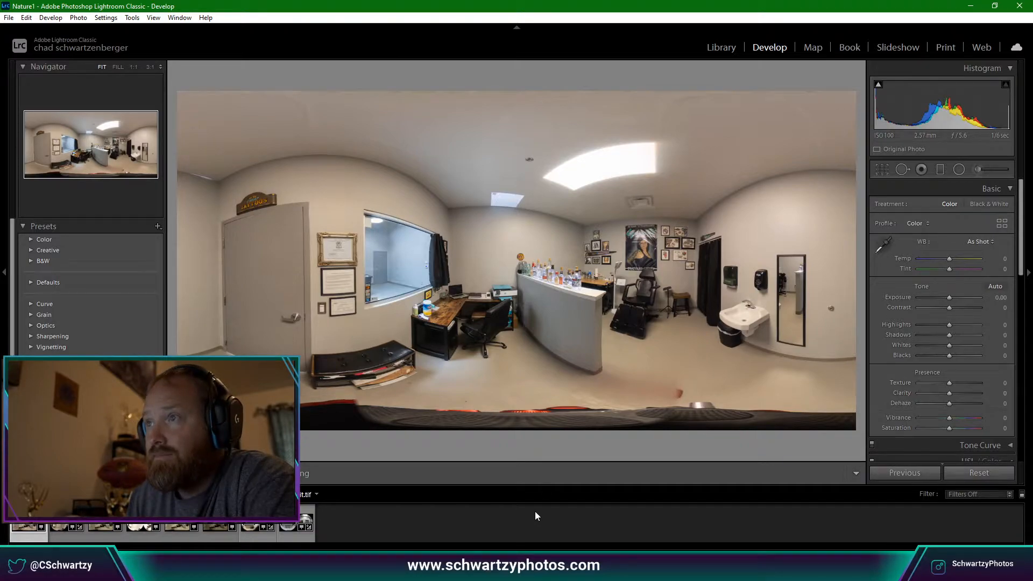
click(671, 161)
click(700, 284)
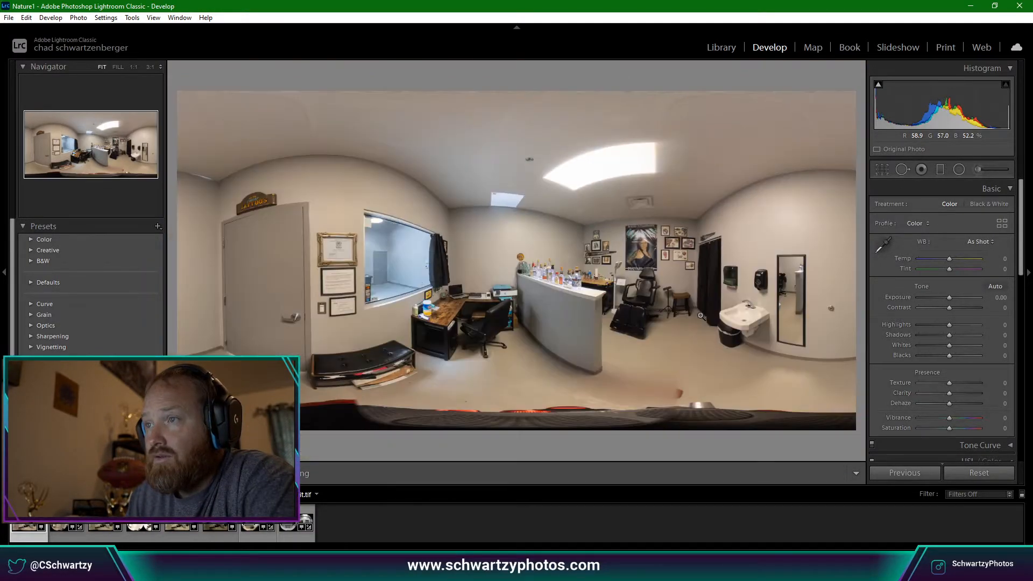
click(596, 251)
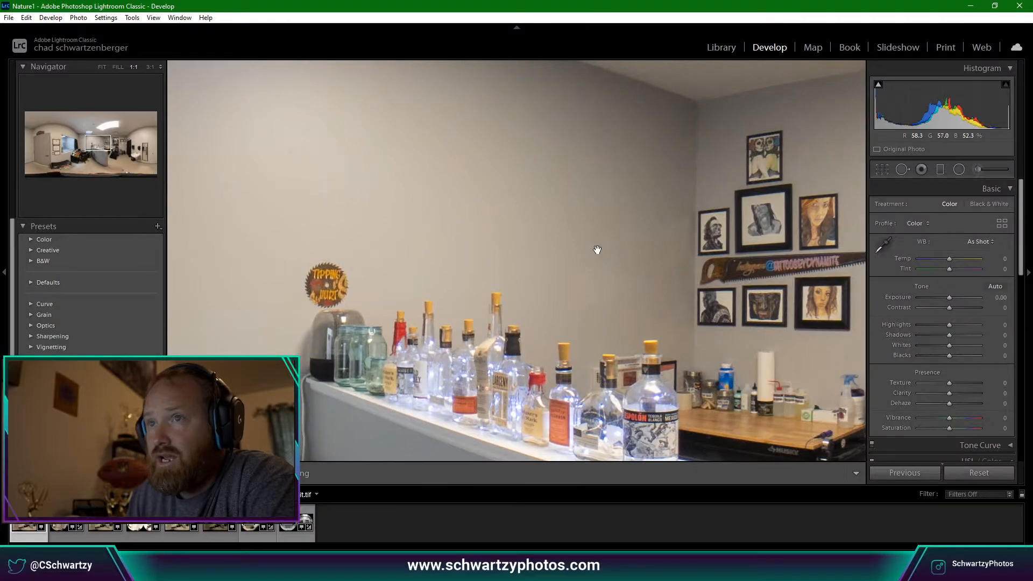
click(597, 248)
click(408, 225)
drag(521, 227, 85, 229)
drag(659, 255, 413, 232)
drag(607, 265, 455, 263)
Inspect the right-side wall, ceiling edge and upper left of the panorama close up.
key(q)
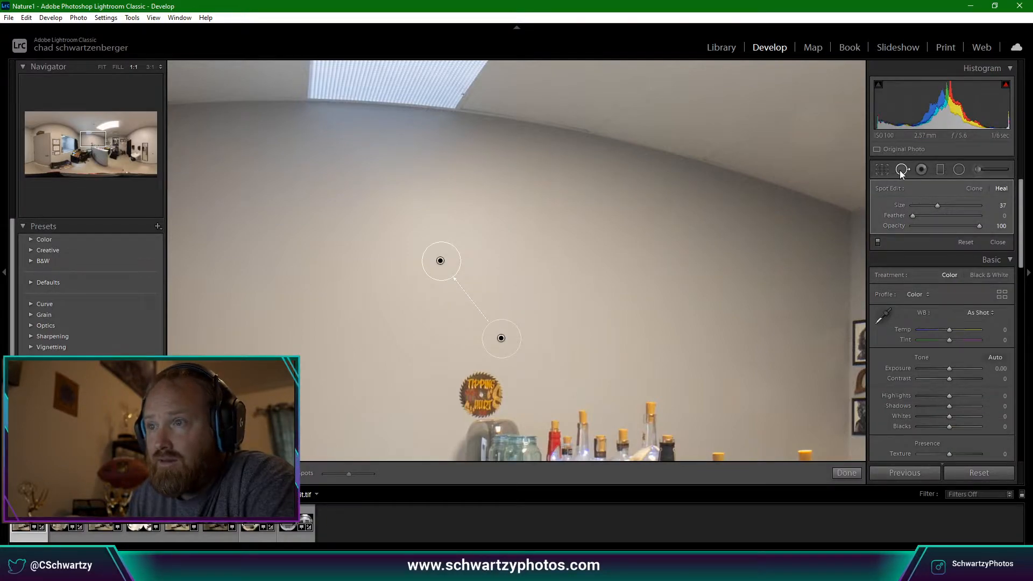
key(q)
click(578, 328)
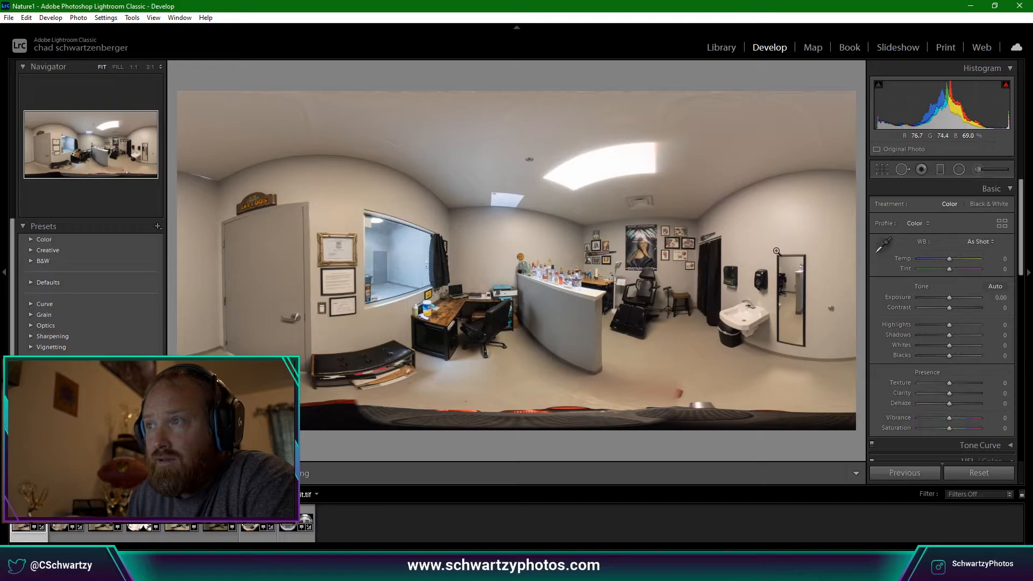
click(760, 219)
drag(761, 220, 554, 386)
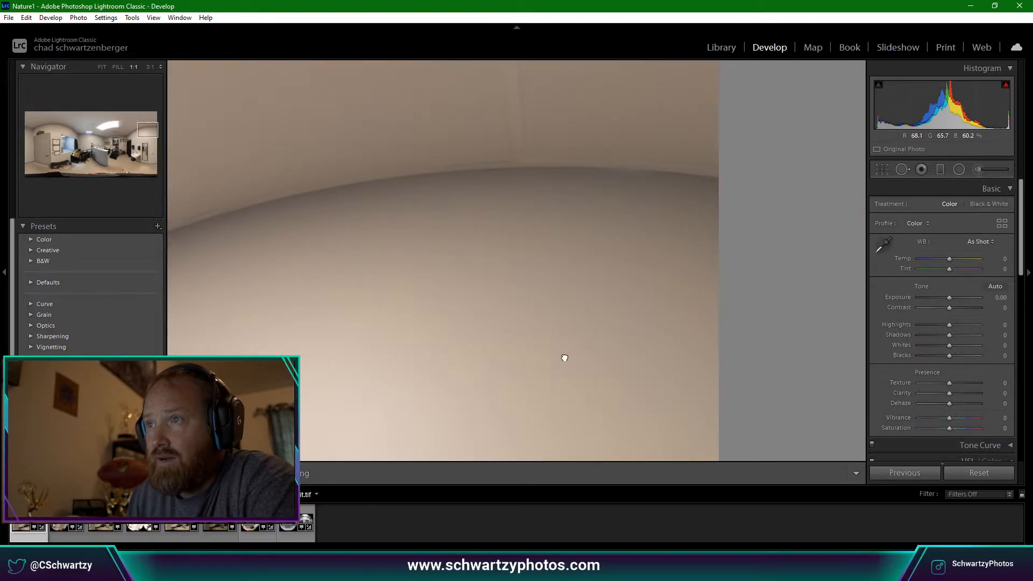
click(474, 344)
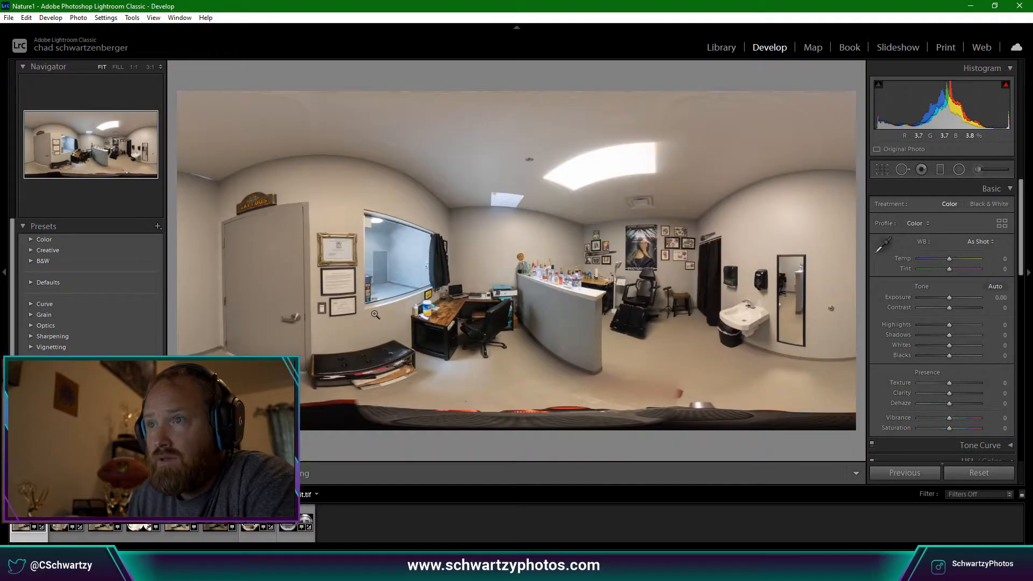
click(318, 171)
drag(771, 332, 567, 348)
scroll(902, 379, down, 5)
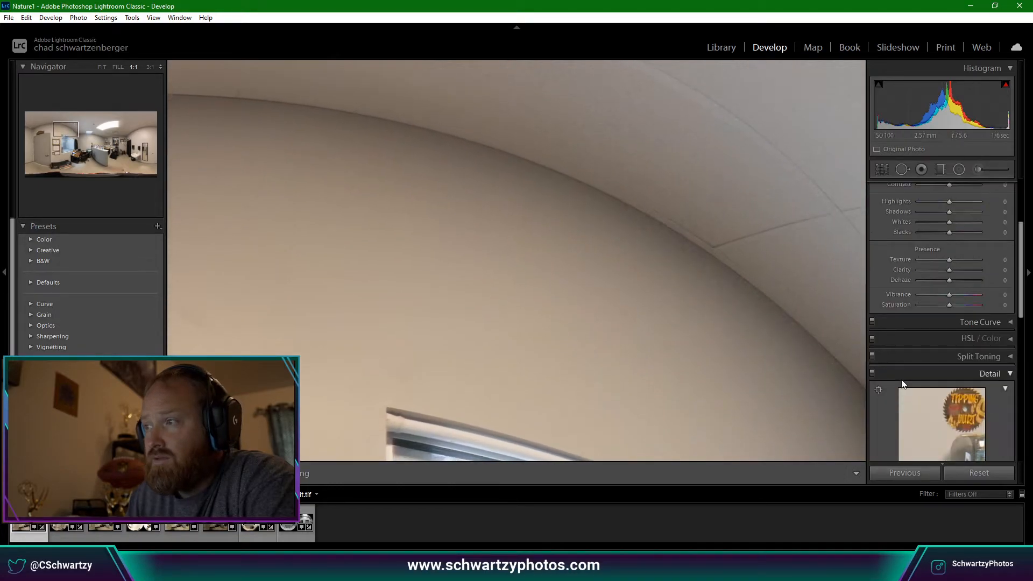
scroll(924, 358, up, 5)
Keep As Shot white balance, pan around the ceiling, then return to the whole panorama.
click(981, 242)
click(981, 253)
drag(778, 290, 664, 361)
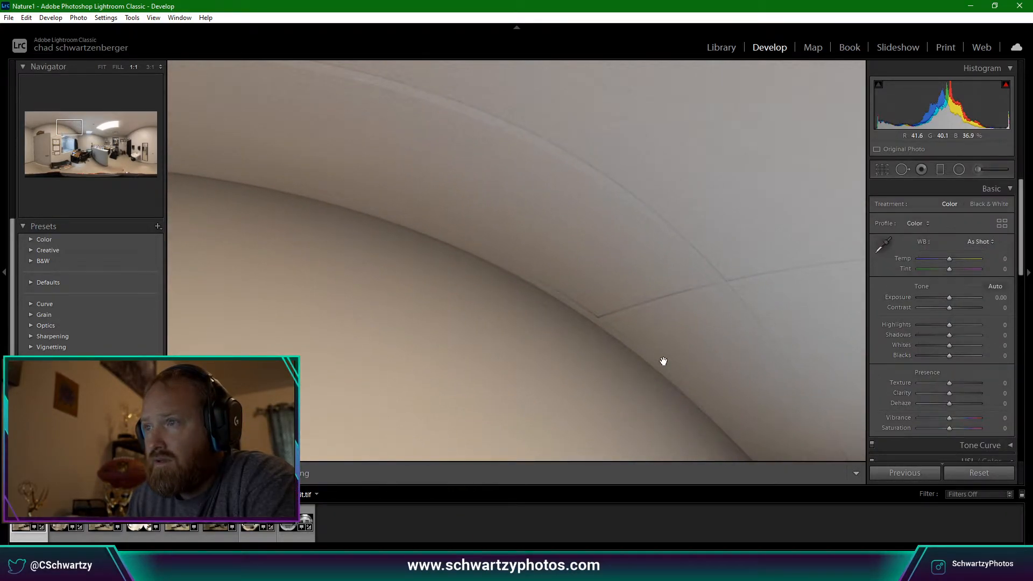
click(662, 360)
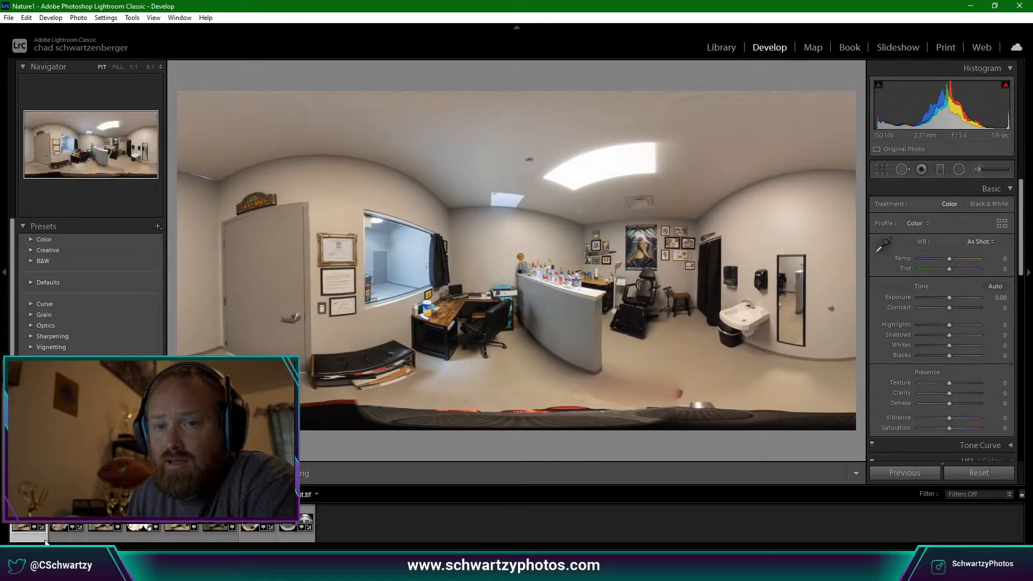
Undo the accidental Add Spot Removal and the Attach Copy to Original.
key(ctrl+z)
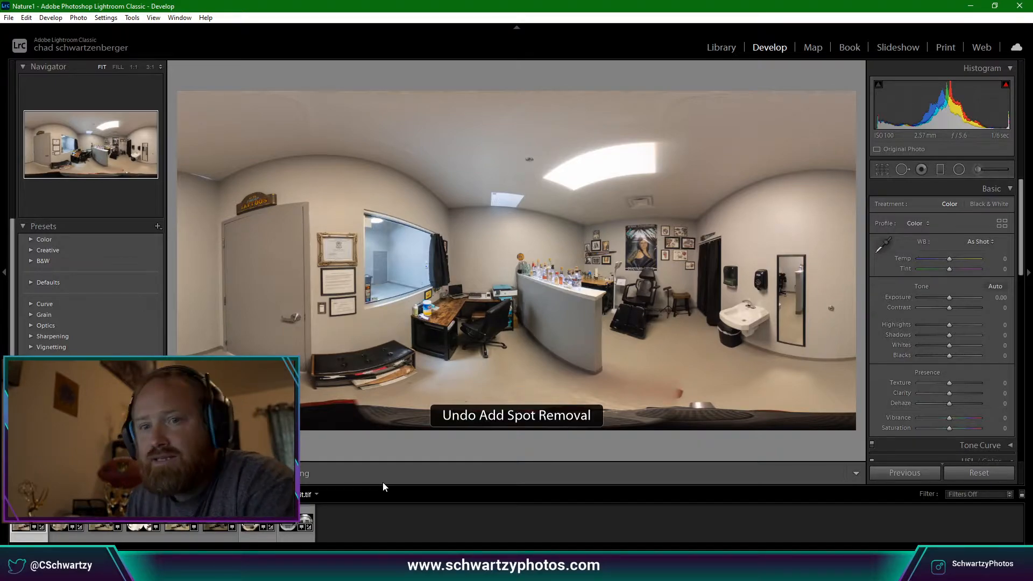
key(Right)
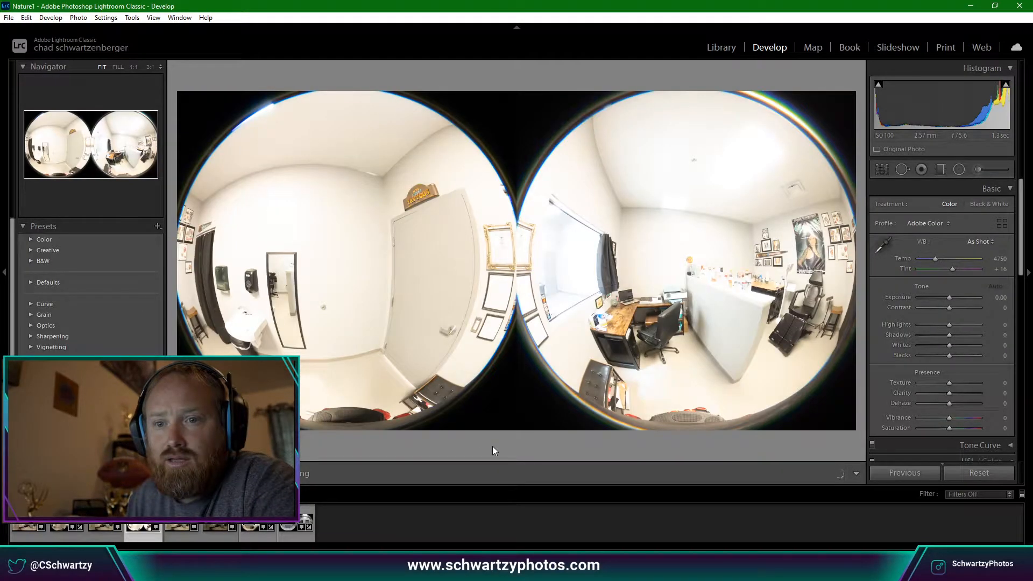
key(Left)
key(ctrl+z)
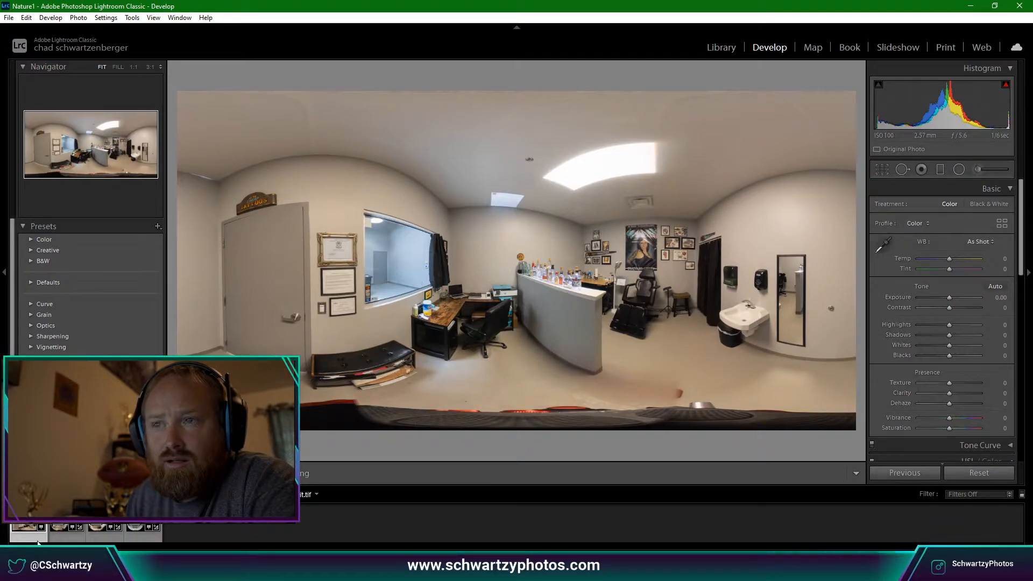
Select the toned dual-fisheye source photo alone in the filmstrip.
key(Right)
key(Left)
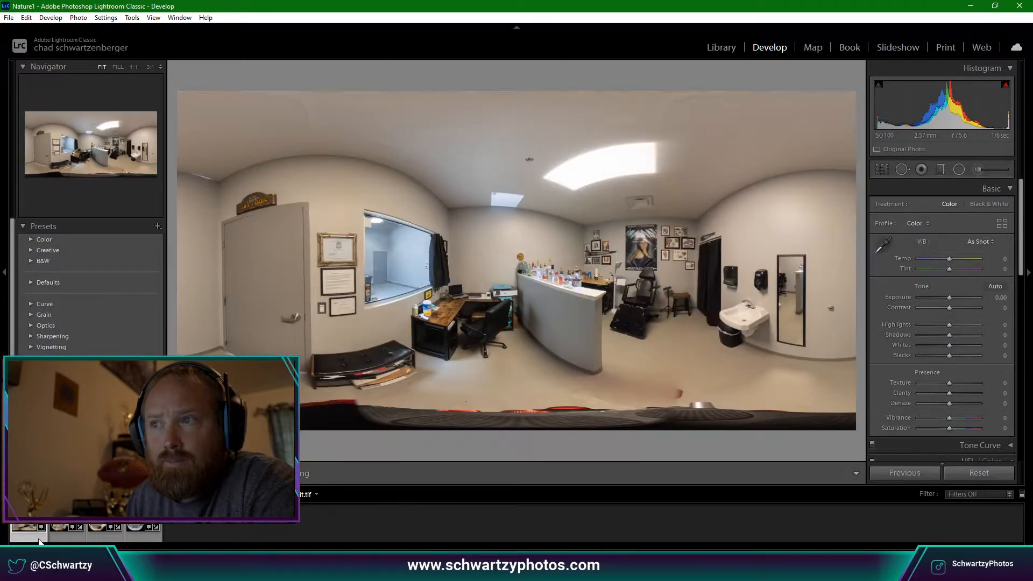
key(Right)
key(Left)
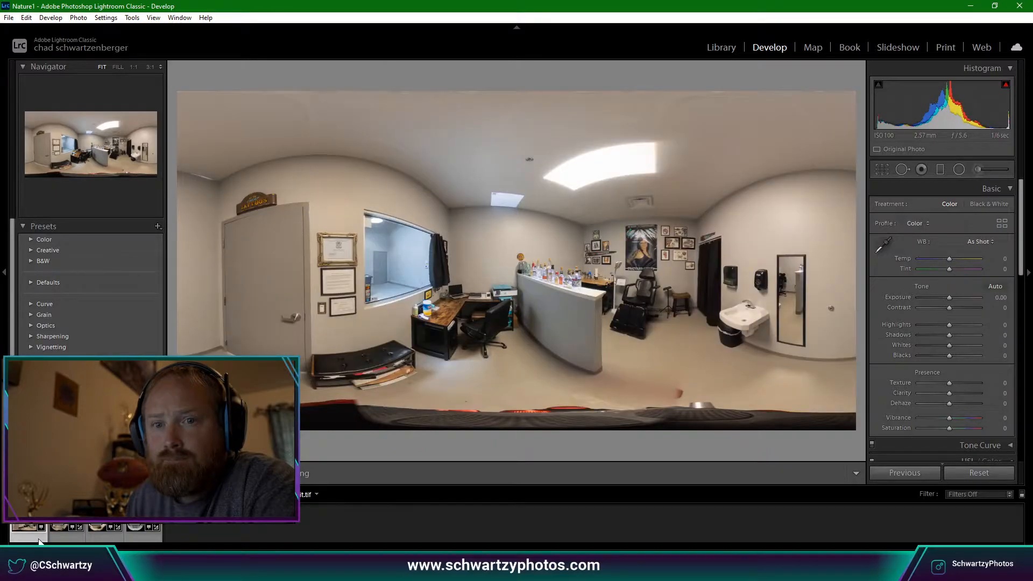
key(Right)
ctrl+click(39, 540)
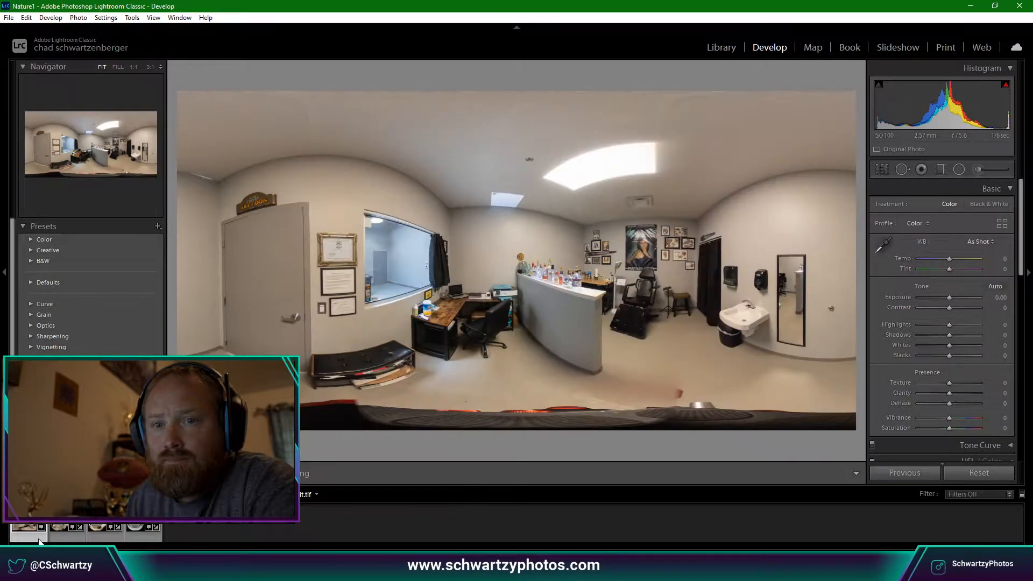
click(63, 541)
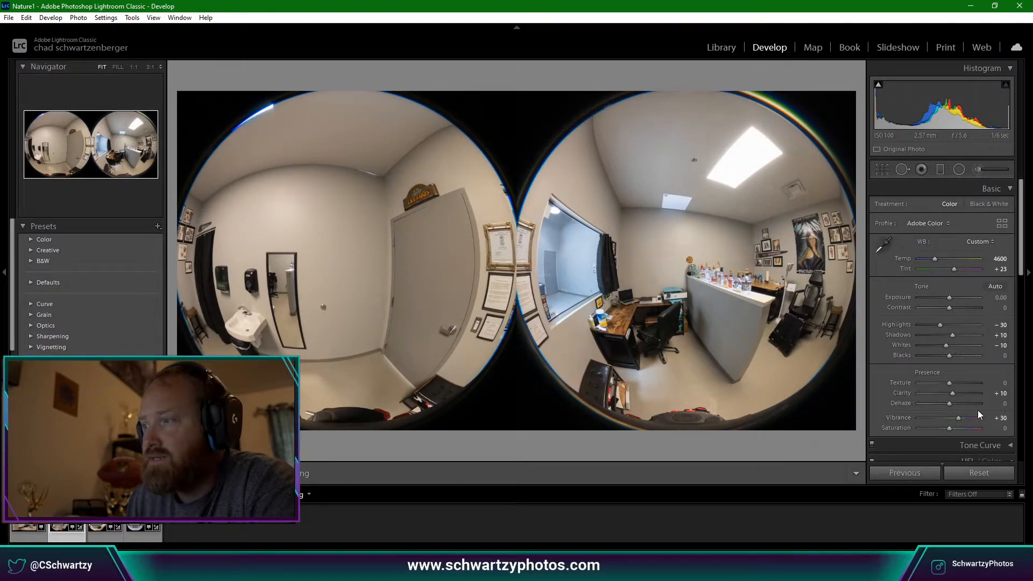
Scroll from Basic down to the Detail panel's Sharpening and Noise Reduction settings.
scroll(981, 409, down, 5)
scroll(964, 411, down, 2)
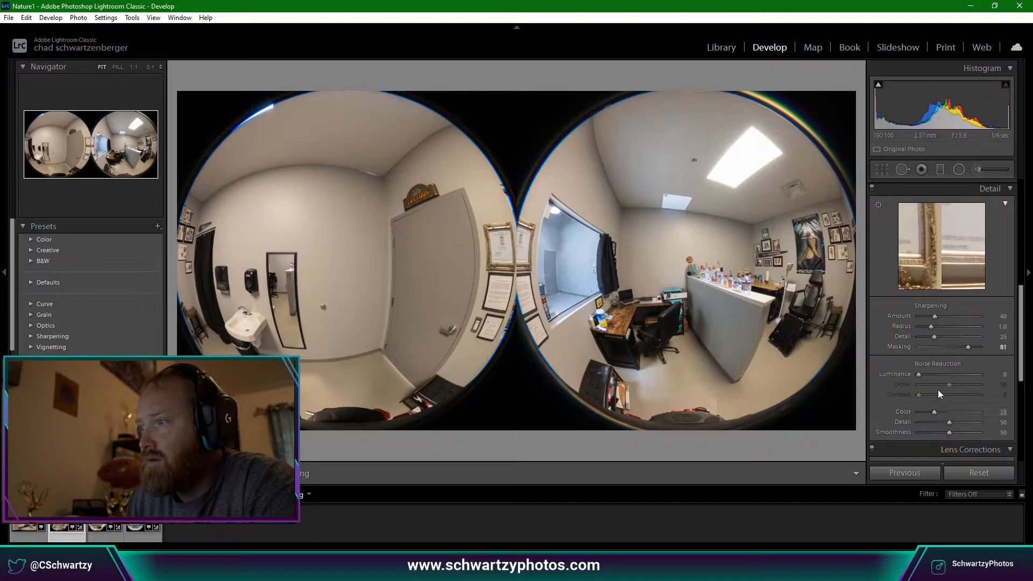
scroll(935, 375, down, 2)
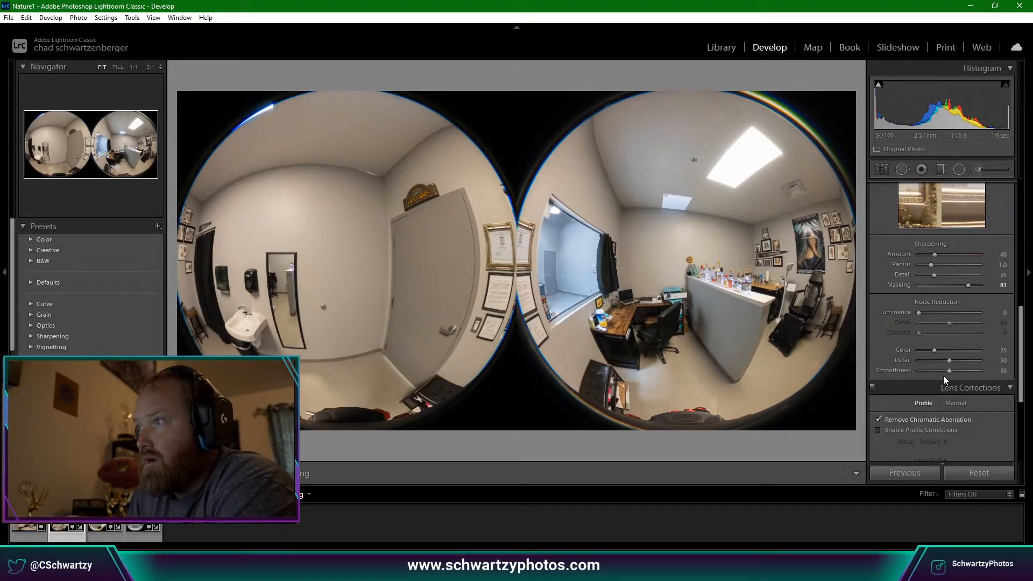
Check the door, mirror and wall of the fisheye photo for noise at 1:1.
click(300, 284)
drag(299, 283, 557, 272)
click(557, 272)
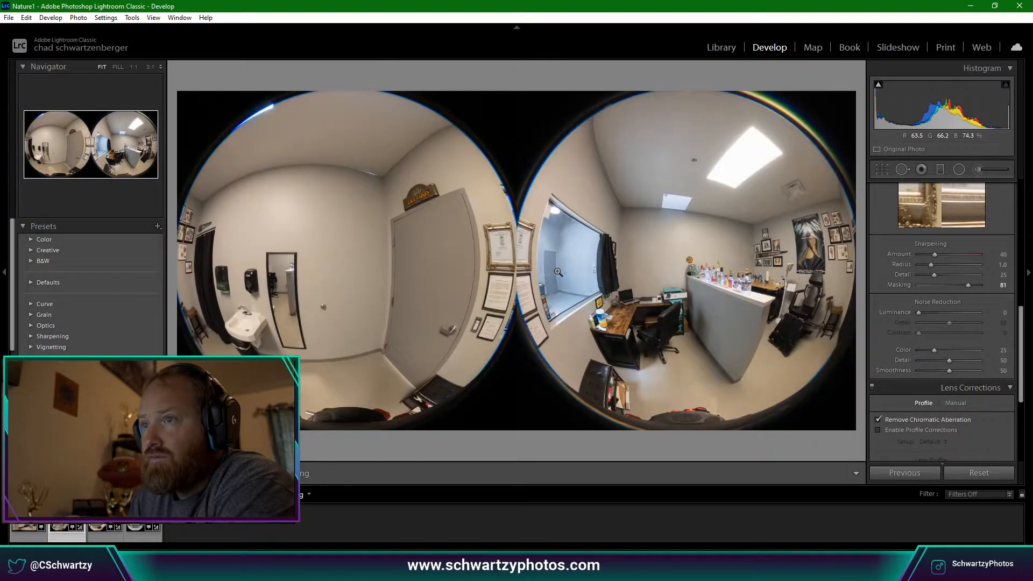
click(558, 272)
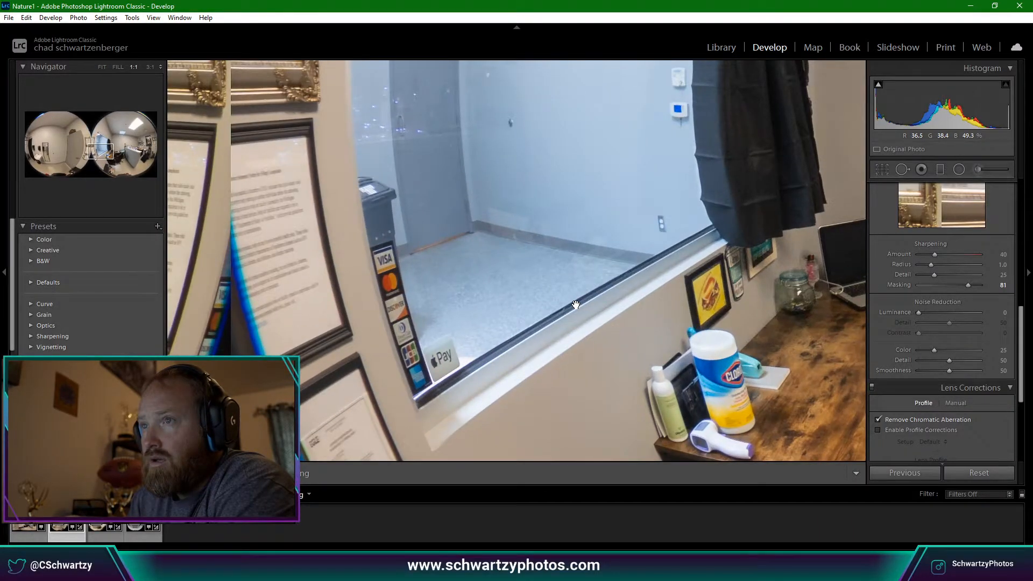
click(576, 305)
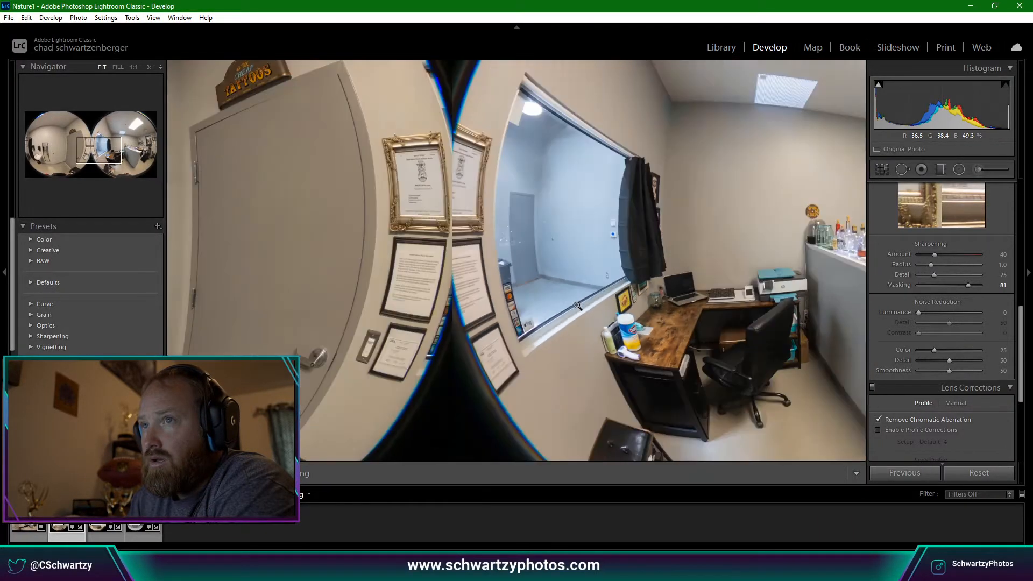
click(573, 291)
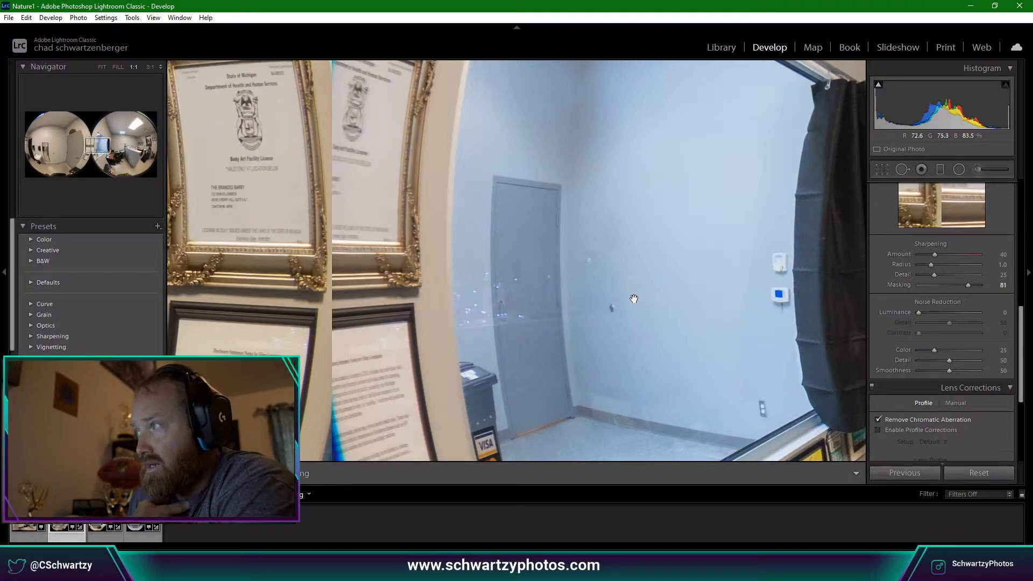
click(658, 283)
click(283, 289)
mouse_move(334, 336)
mouse_down()
mouse_move(386, 315)
mouse_move(396, 247)
mouse_up()
drag(452, 399, 439, 320)
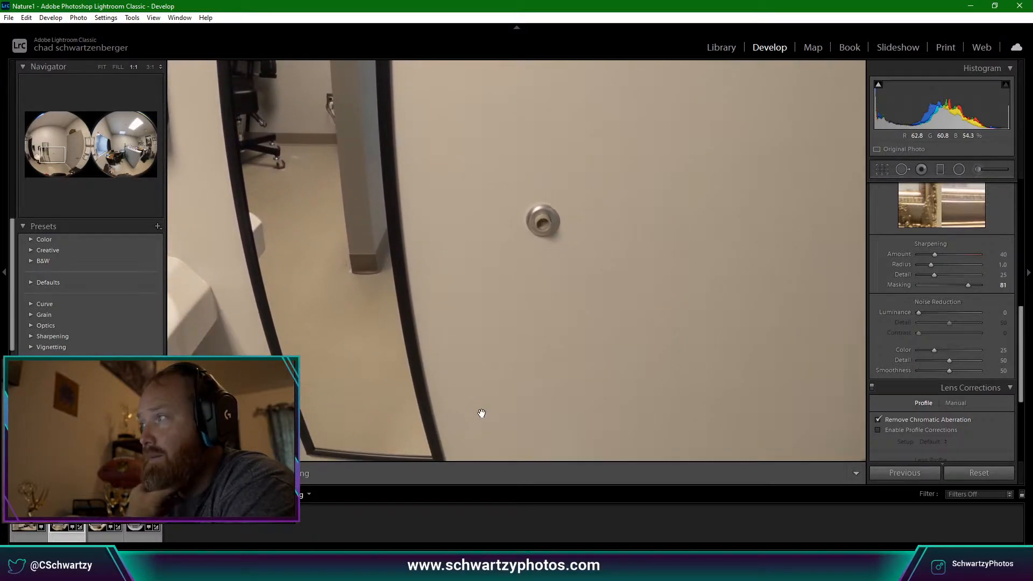
mouse_move(346, 351)
mouse_down()
mouse_move(438, 365)
mouse_move(473, 344)
mouse_move(475, 367)
mouse_move(510, 405)
mouse_up()
drag(458, 294, 490, 359)
mouse_move(478, 111)
mouse_down()
mouse_move(506, 268)
mouse_move(411, 140)
mouse_up()
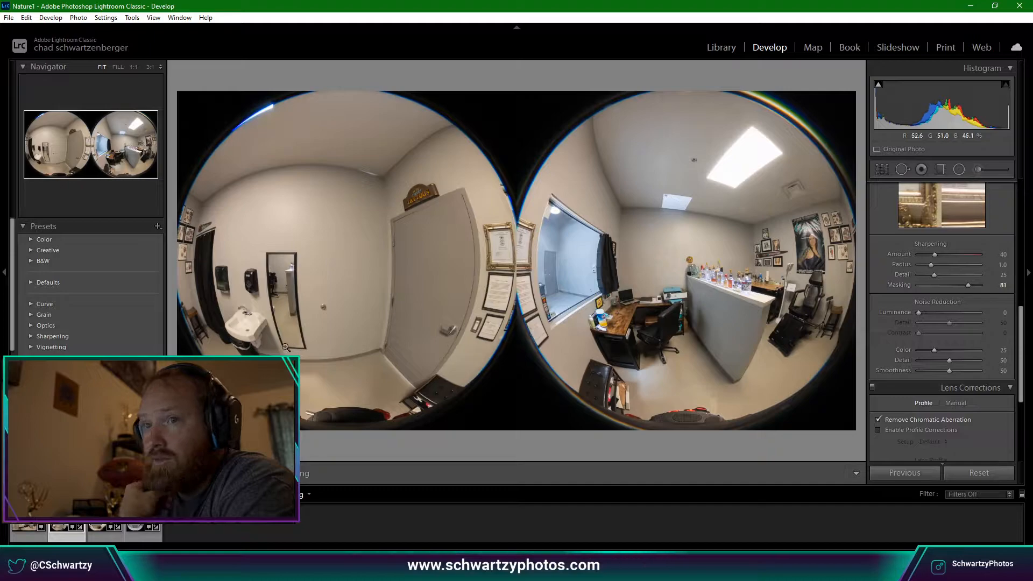
Inspect the sink, desk and laptop close up and settle Luminance noise reduction at 10.
click(277, 348)
drag(277, 347, 614, 364)
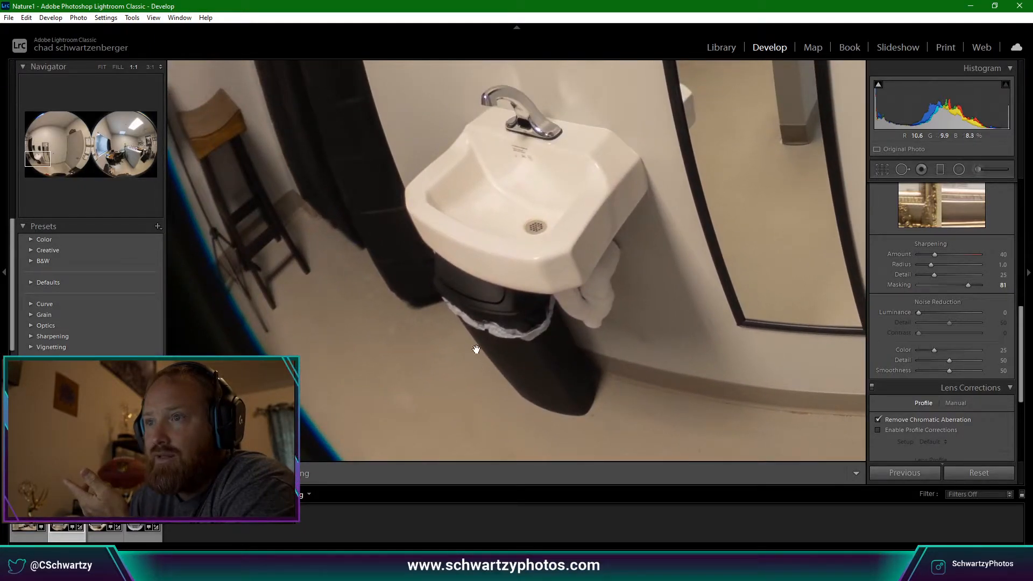
click(508, 328)
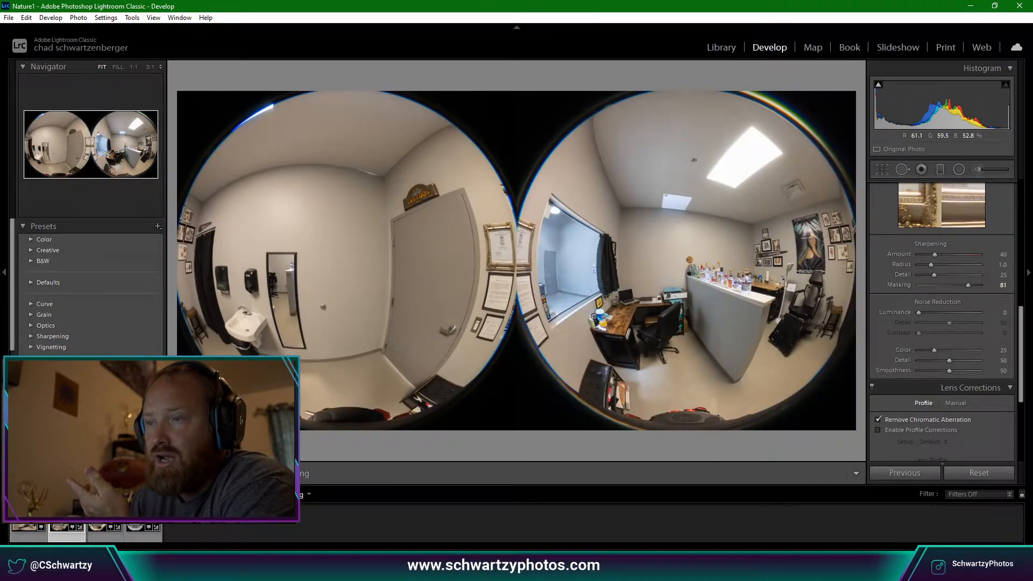
click(659, 308)
drag(465, 363, 623, 305)
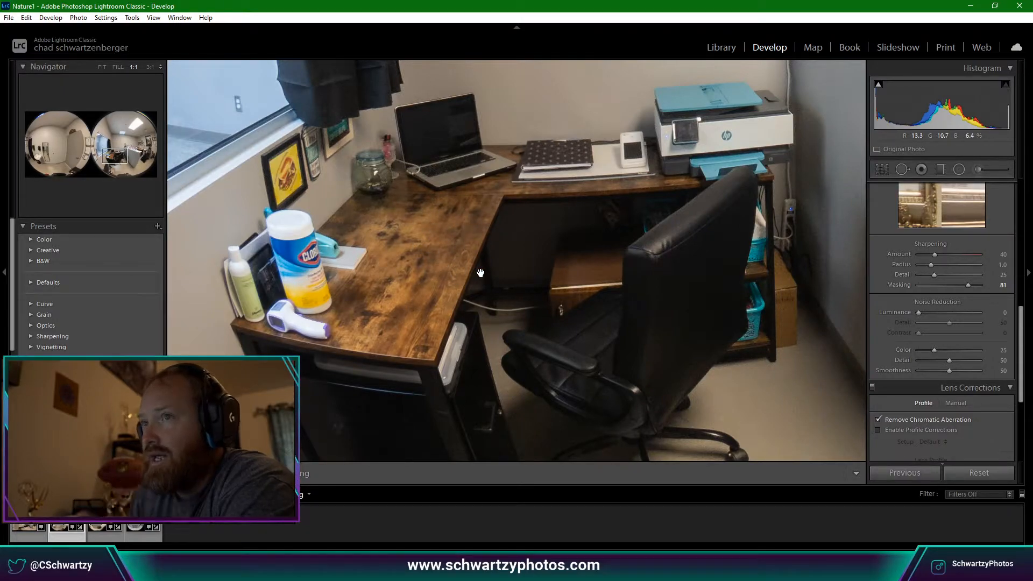
scroll(907, 314, down, 1)
scroll(907, 313, up, 1)
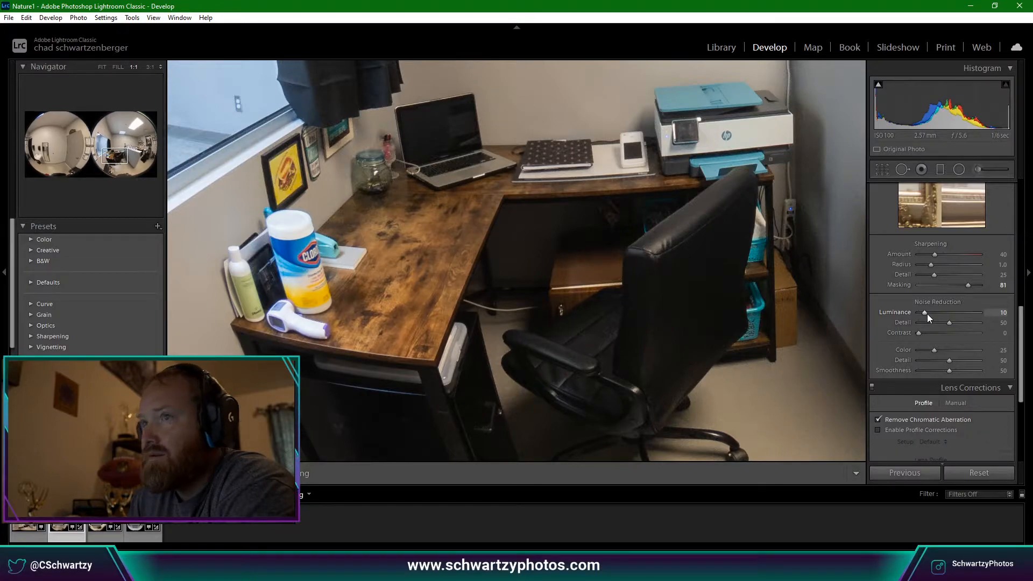
Inspect the skylight, vent and ceiling close up with Luminance noise reduction at 15.
click(823, 291)
drag(802, 153, 693, 310)
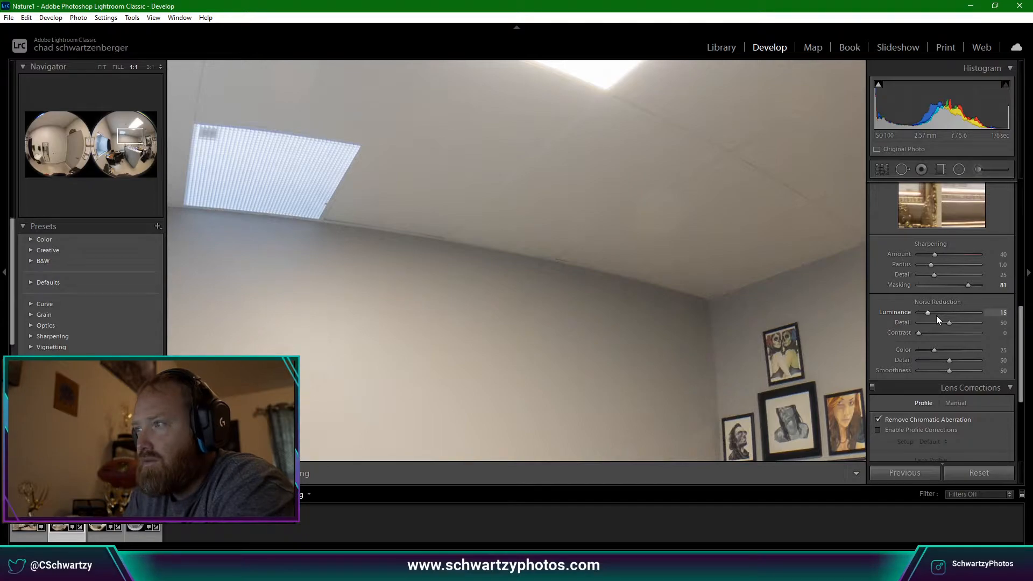
click(811, 317)
click(815, 218)
drag(815, 218, 616, 360)
mouse_move(425, 280)
mouse_down()
mouse_move(682, 342)
mouse_move(796, 344)
mouse_up()
Check the left ceiling, wall and tattoo sign at 1:1, then zoom back to Fit.
mouse_move(458, 366)
mouse_down()
mouse_move(639, 339)
mouse_move(856, 338)
mouse_up()
drag(649, 344, 754, 312)
click(755, 312)
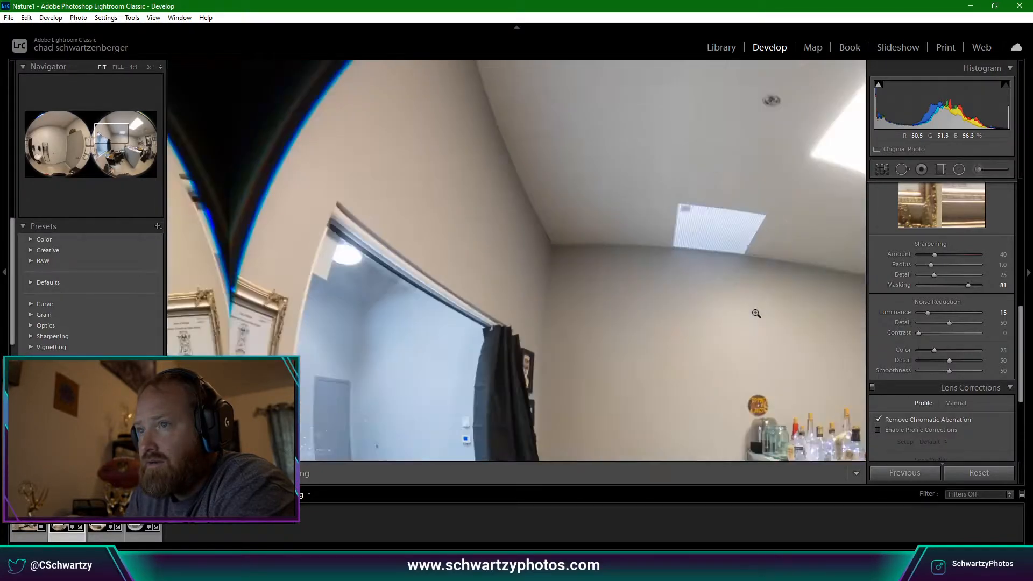
click(370, 181)
click(370, 182)
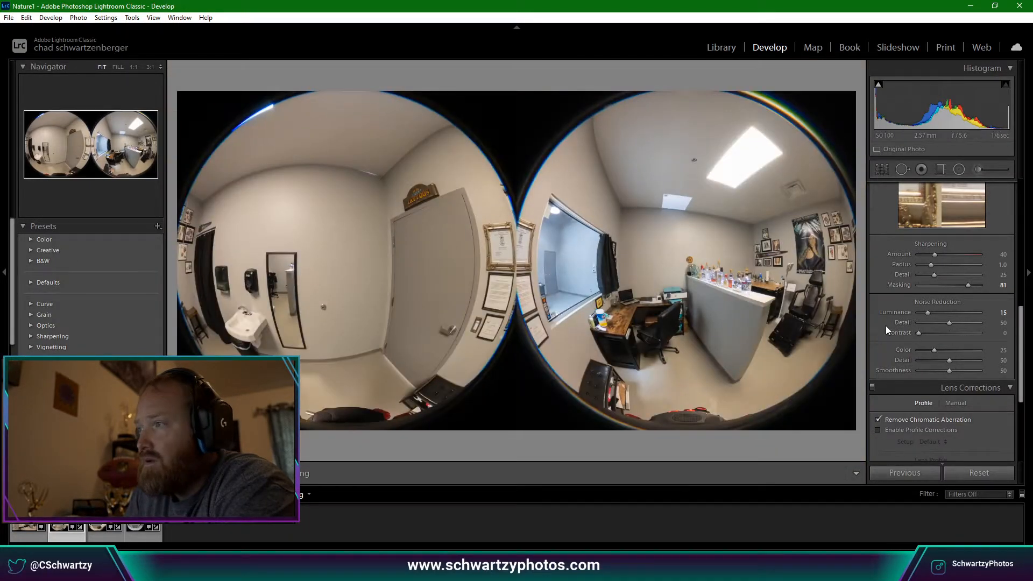
Edit a 16-bit sRGB TIFF copy with Lightroom adjustments in RICOH THETA Stitcher.
right_click(61, 178)
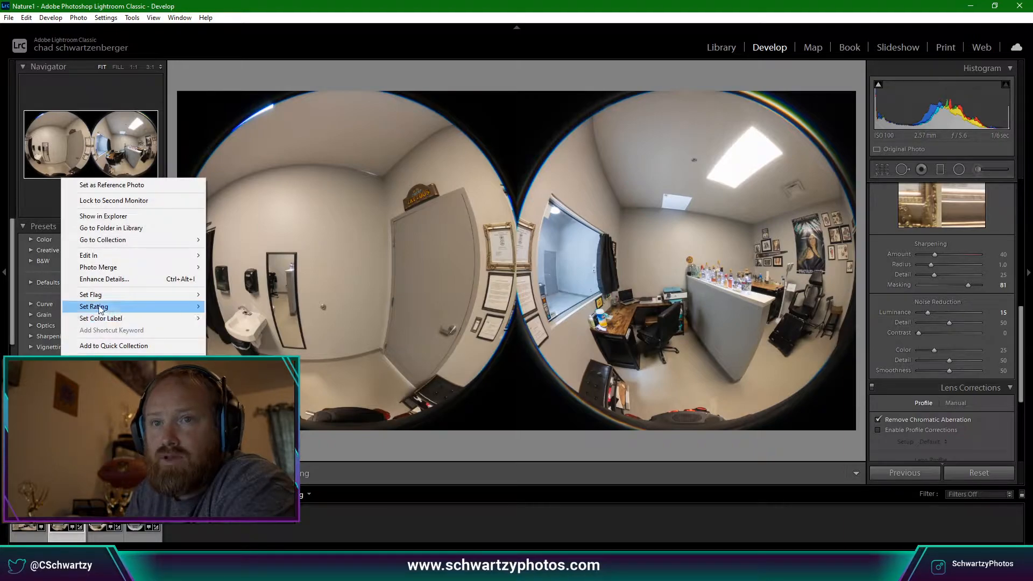
mouse_move(182, 258)
click(280, 266)
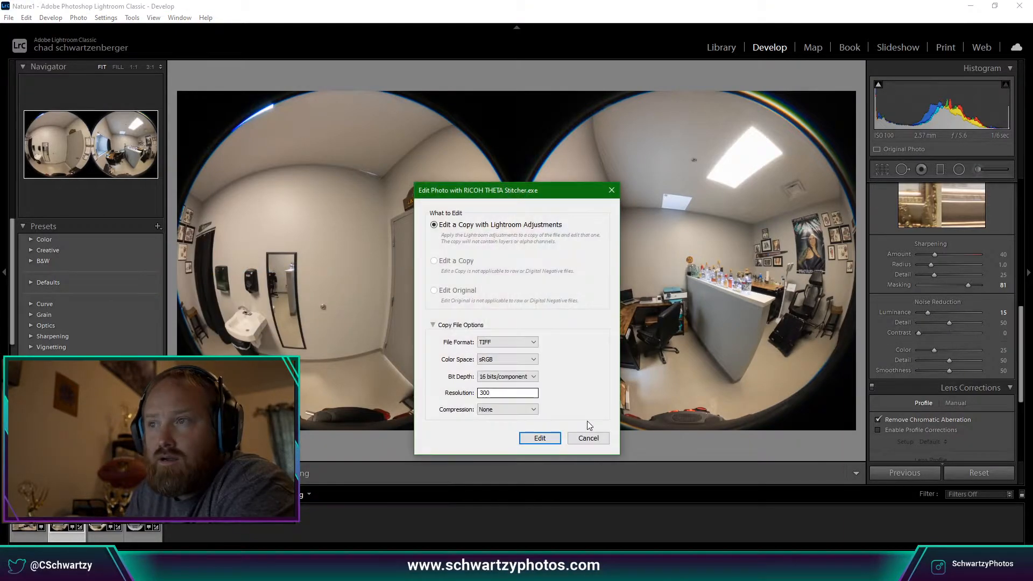
click(540, 438)
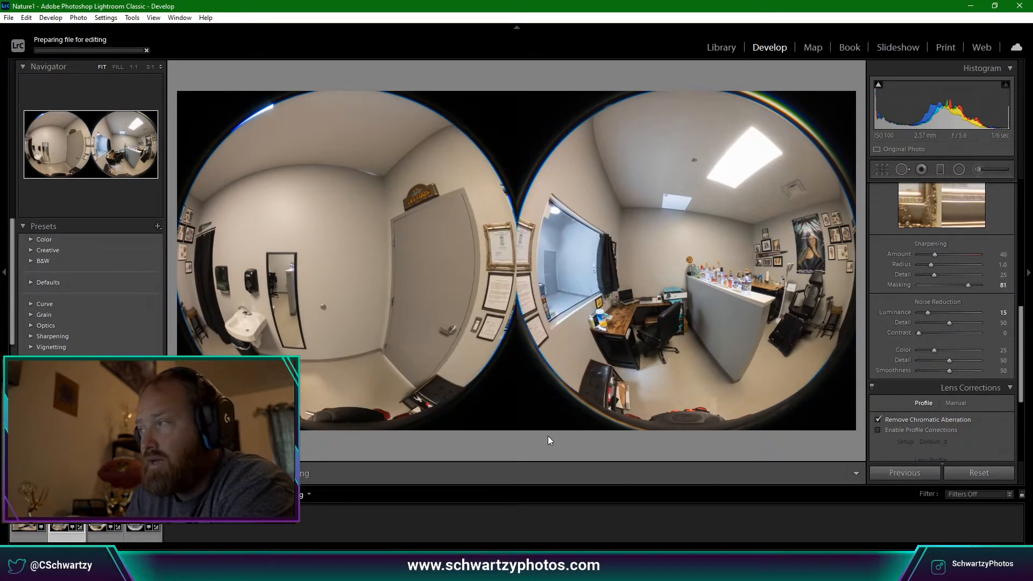
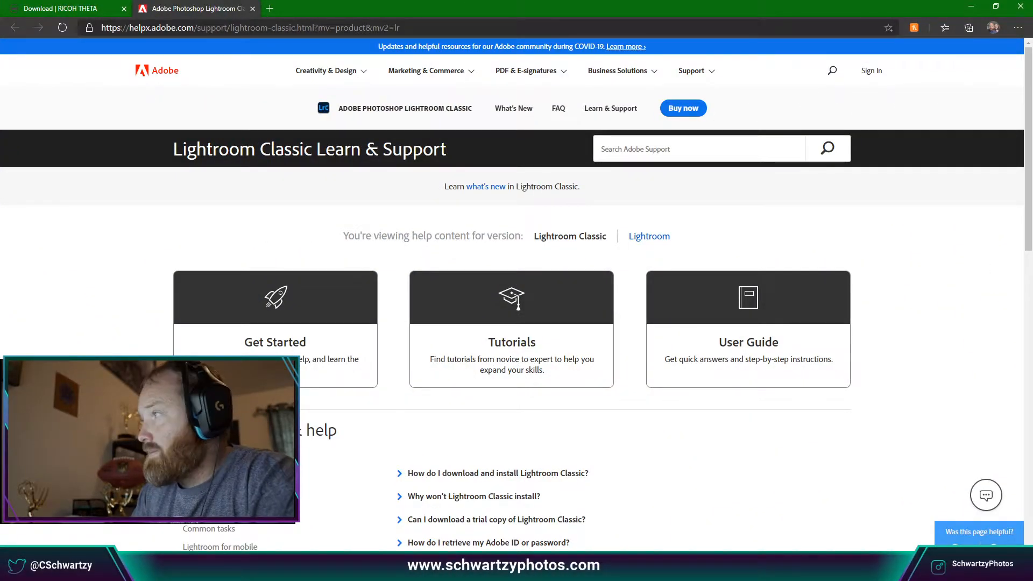
Minimize the Lightroom help page and drag File Explorer over Lightroom's Develop module.
click(972, 6)
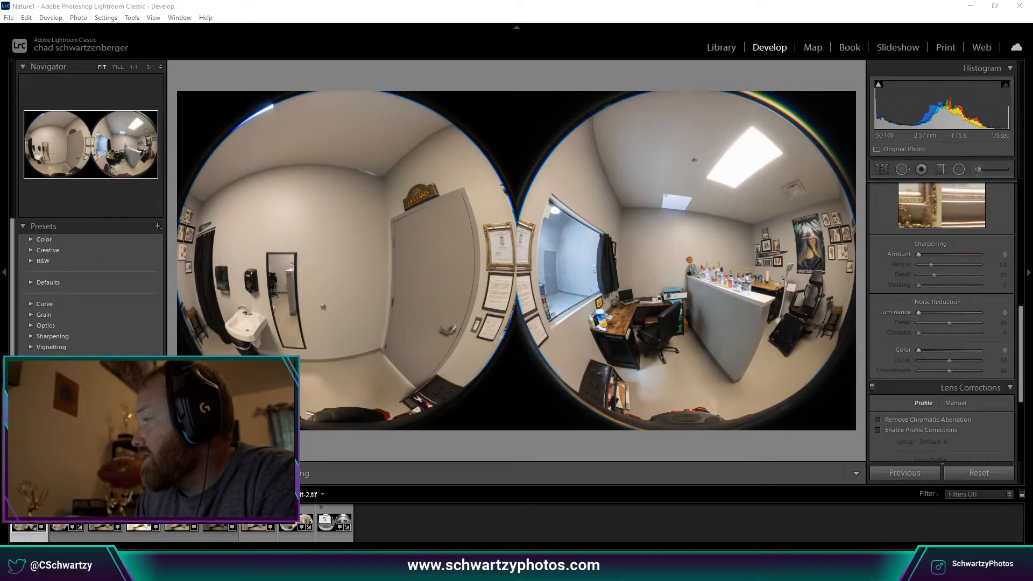
drag(1032, 95, 405, 89)
Open Crosswinds.jpg from E:\SchwartzyPhotos\Little Planet in the photo viewer and shift the viewer left.
click(236, 317)
scroll(323, 309, down, 10)
scroll(327, 306, up, 3)
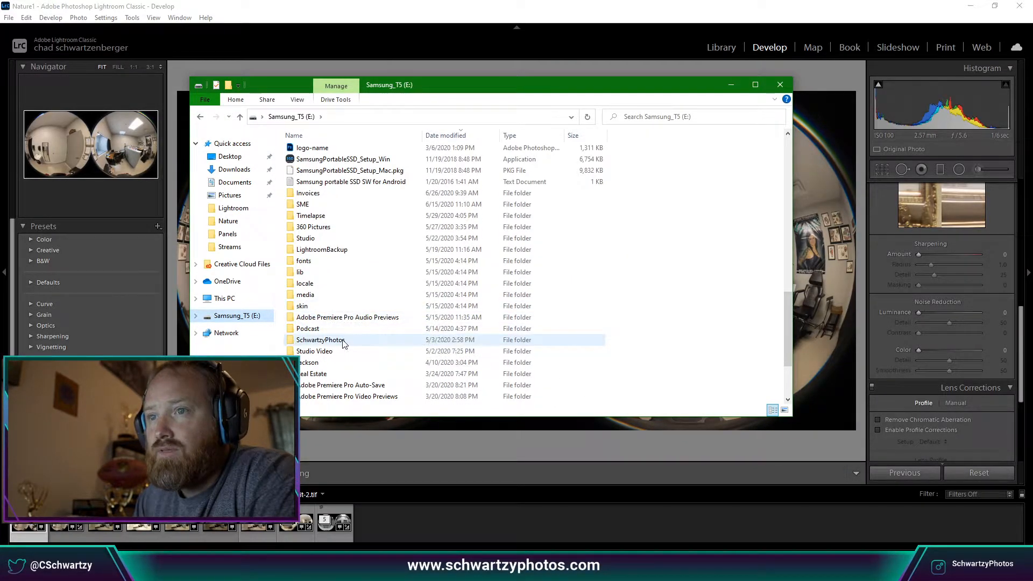
double_click(341, 340)
double_click(455, 146)
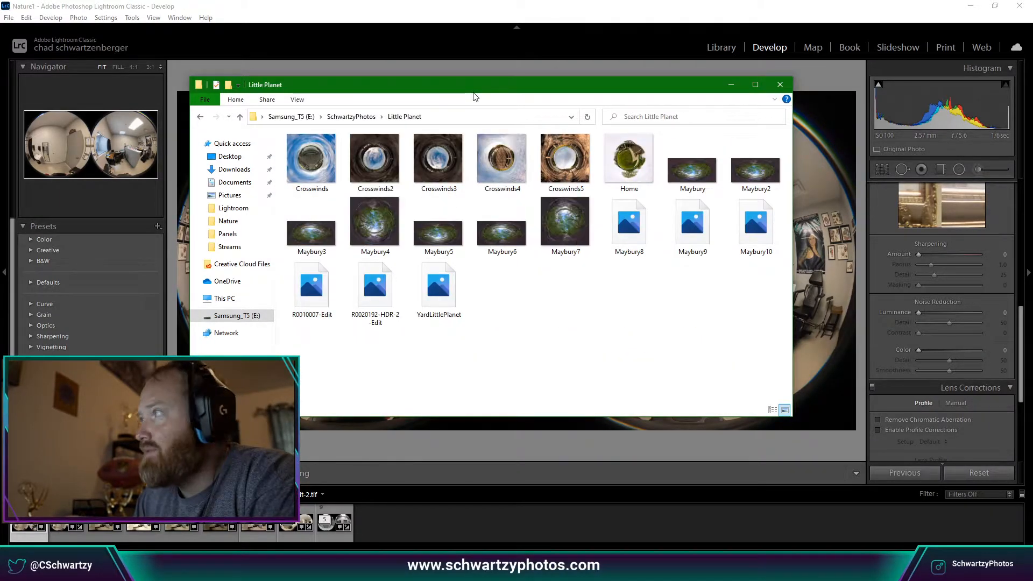
right_click(320, 182)
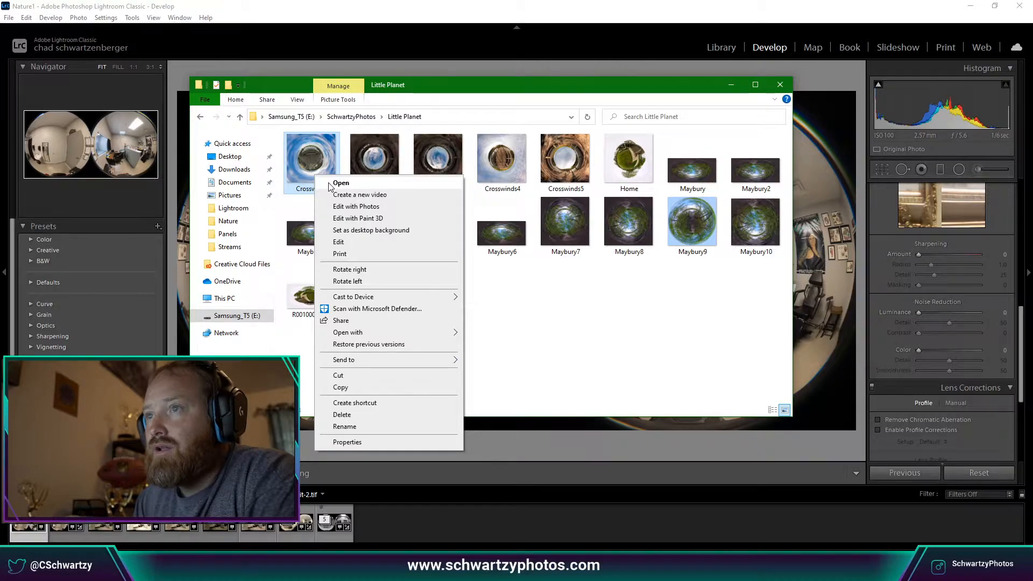
click(340, 183)
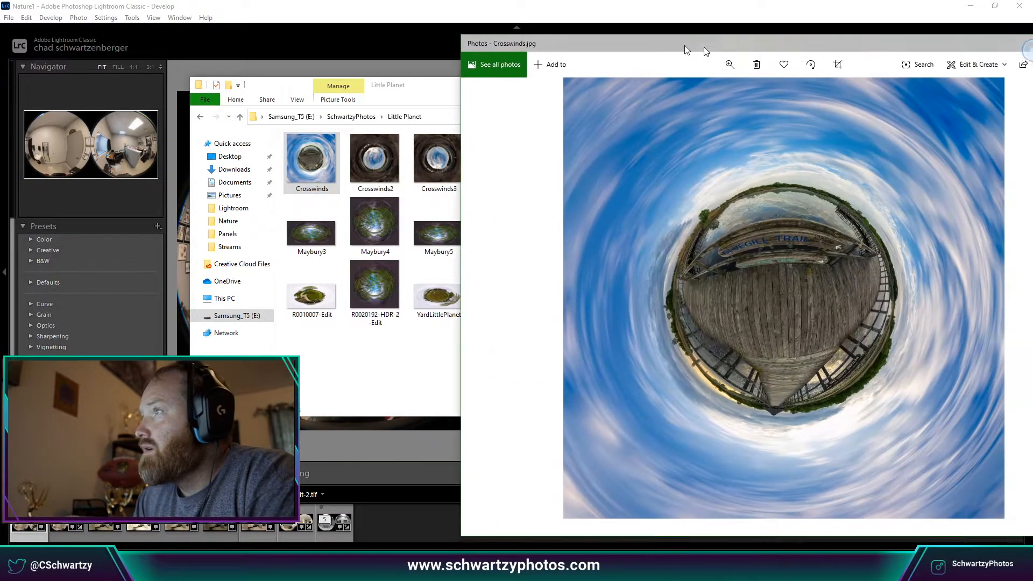
drag(685, 45, 404, 31)
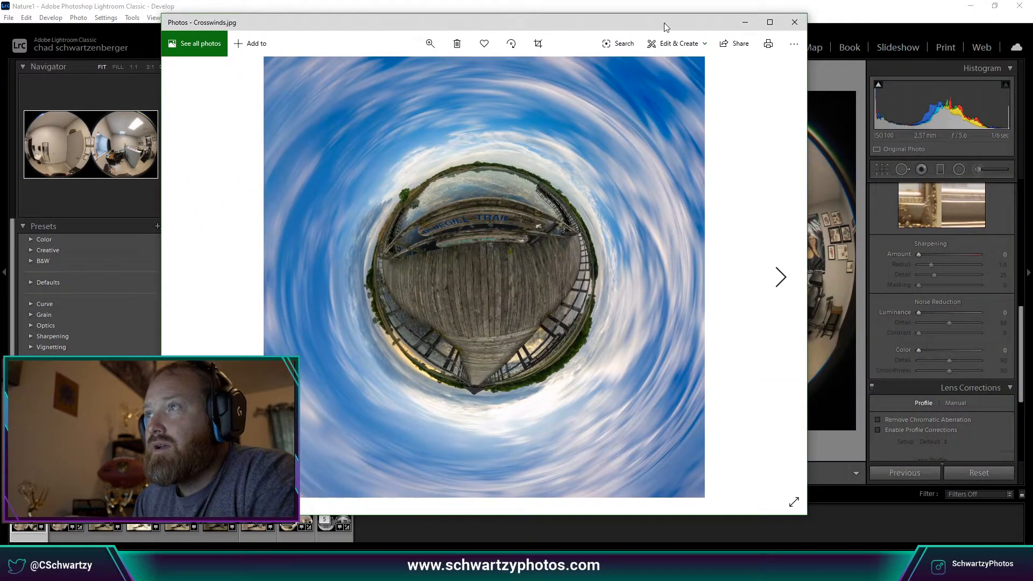
Maximize the Photos viewer and compare Crosswinds, Crosswinds2 and Crosswinds3.
click(778, 22)
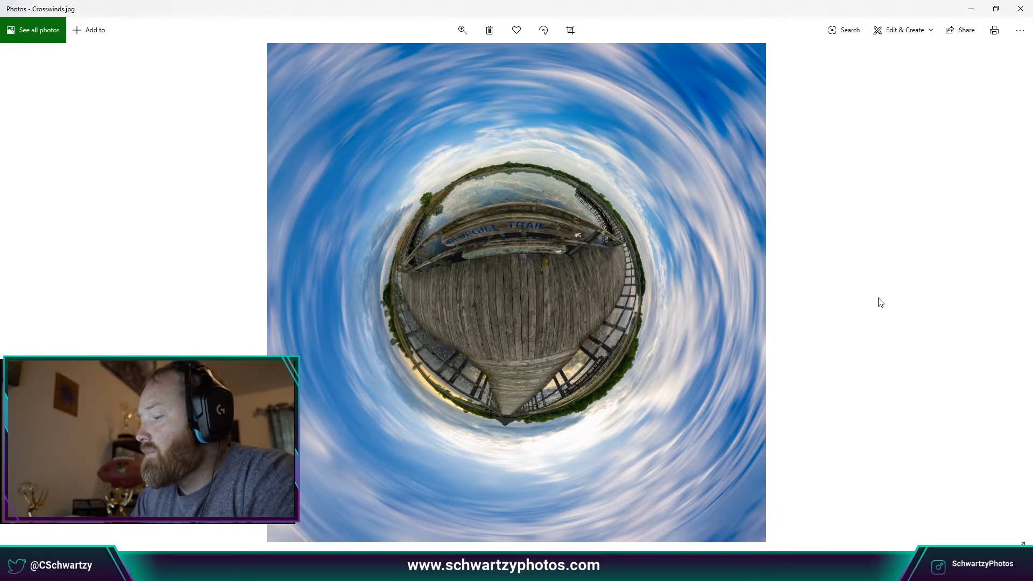
key(Right)
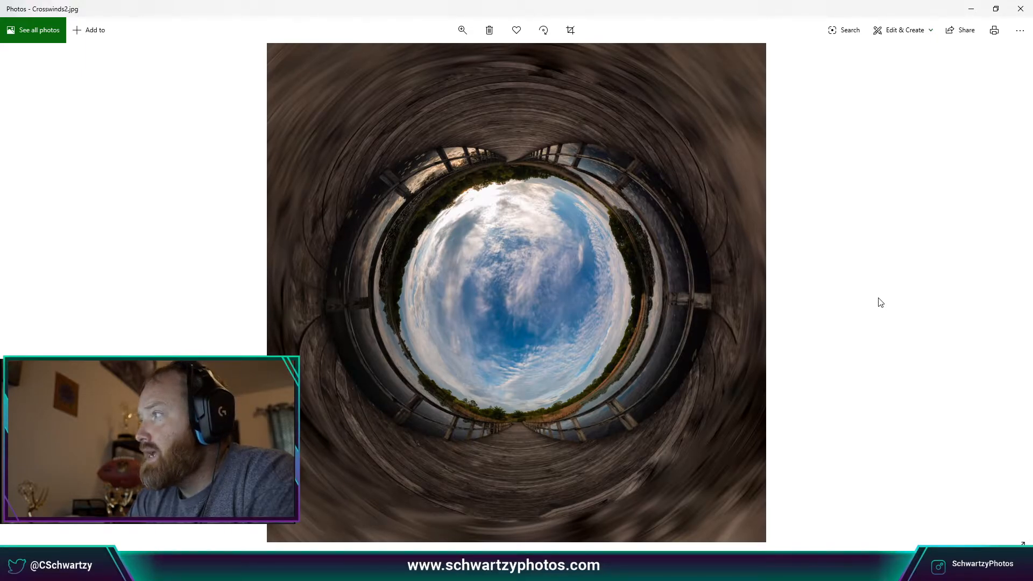
key(Left)
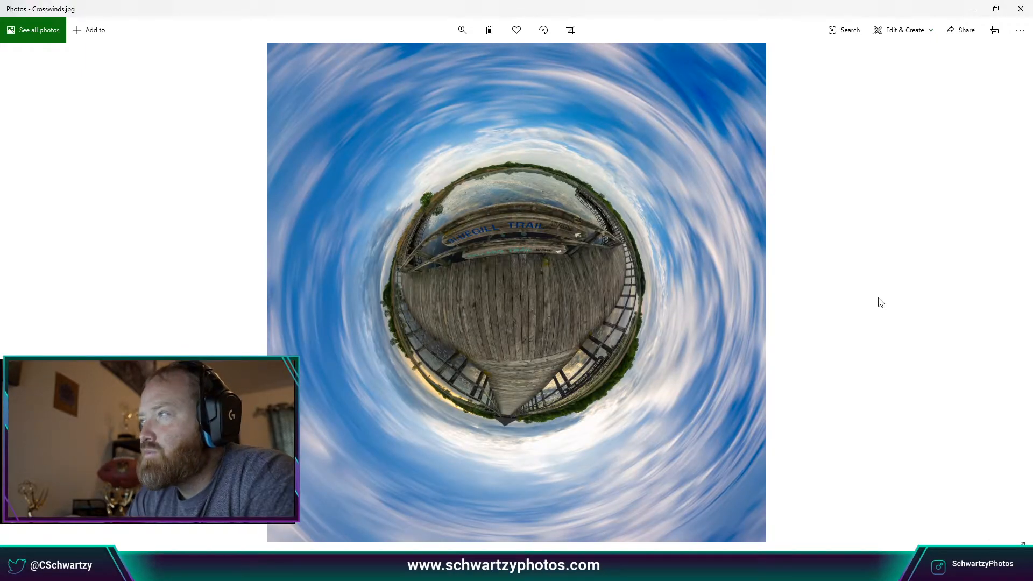
key(Right)
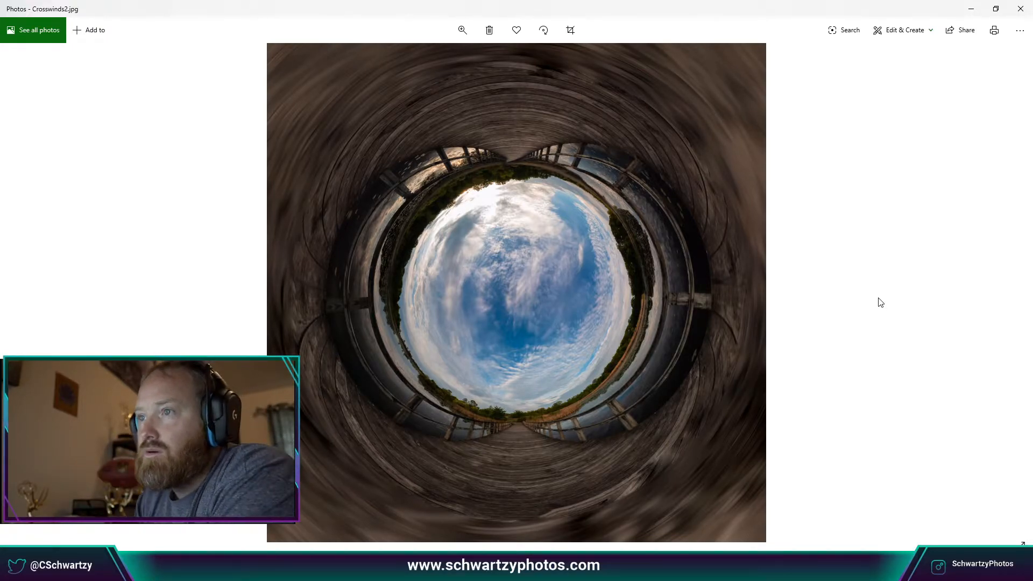
key(Right)
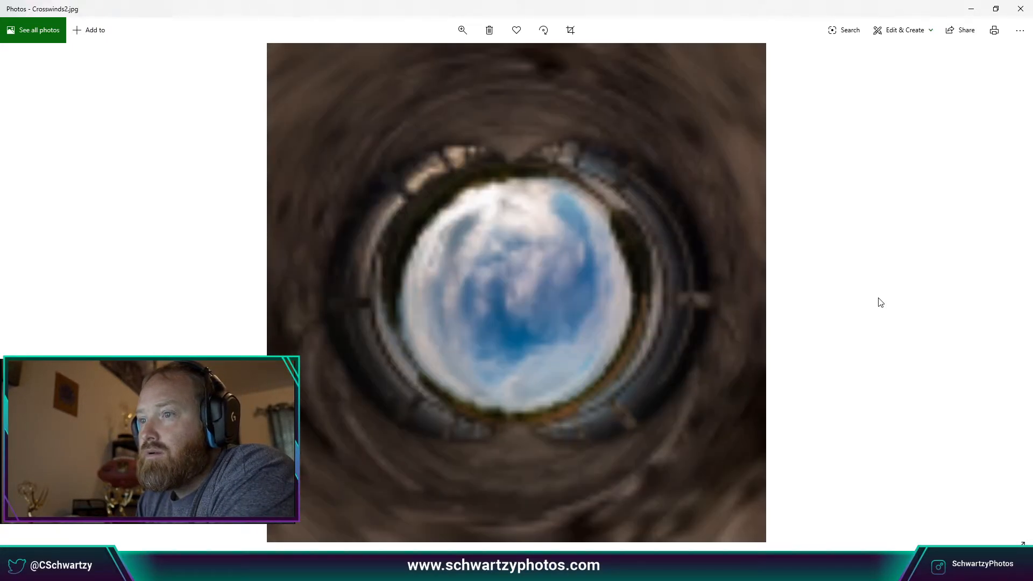
key(Left)
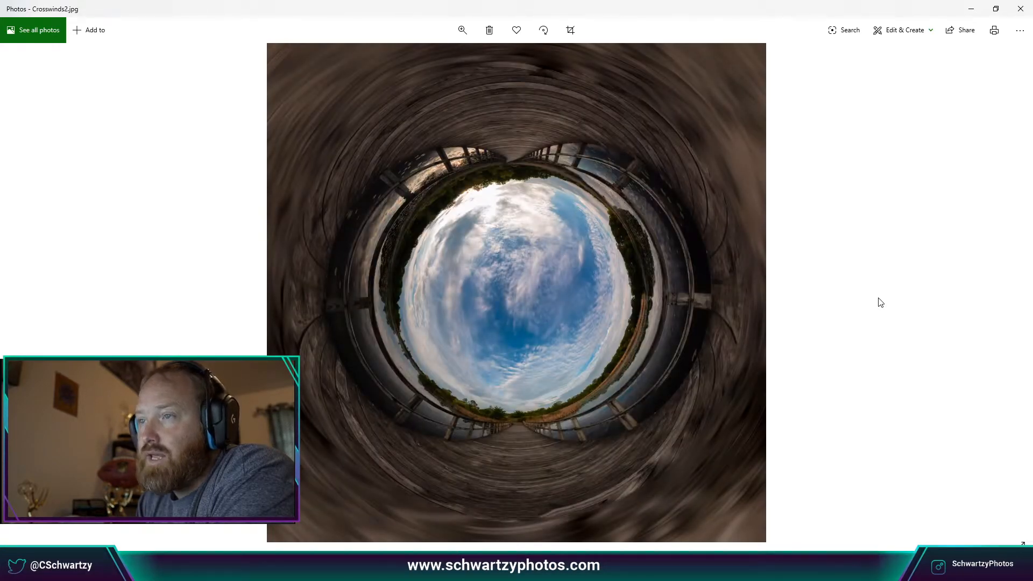
key(Right)
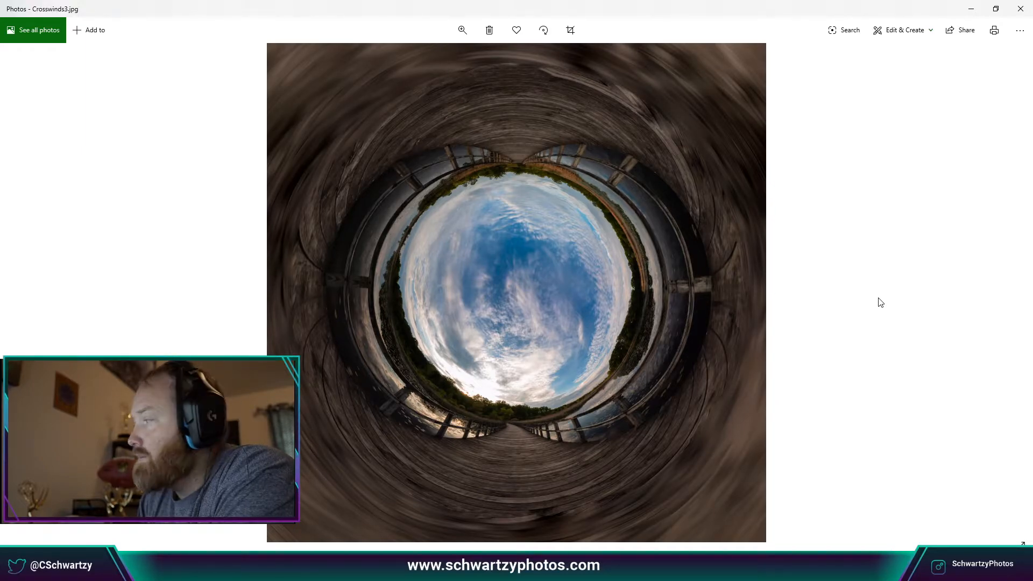
Compare Crosswinds4 and Crosswinds5 against Crosswinds3, then advance to Home.jpg.
key(Right)
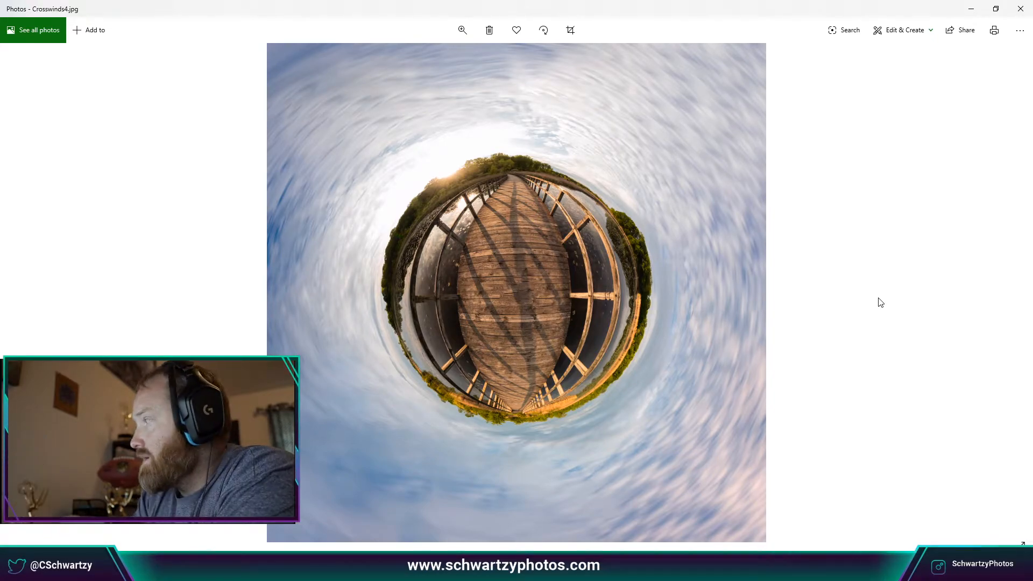
key(Right)
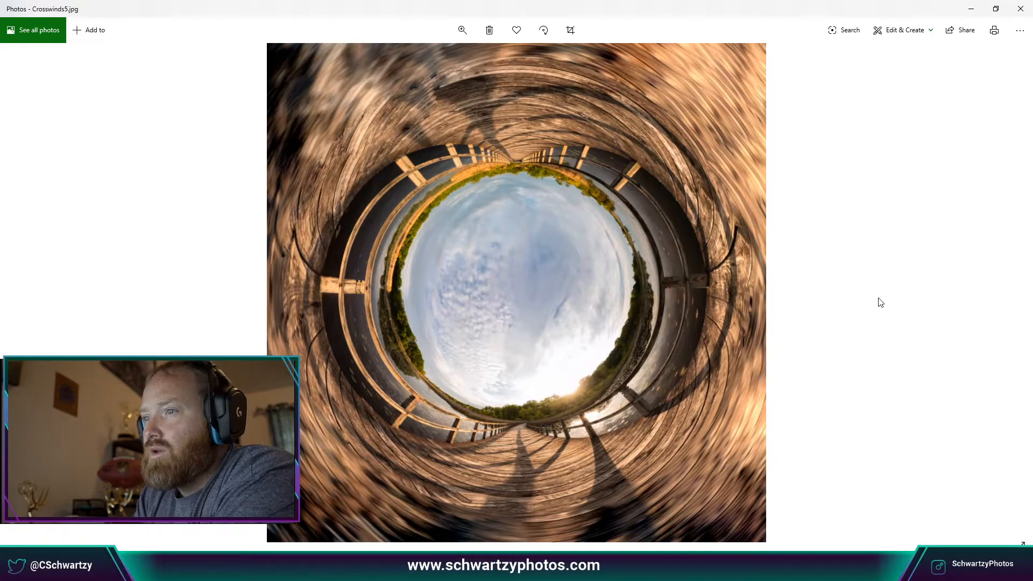
key(Left)
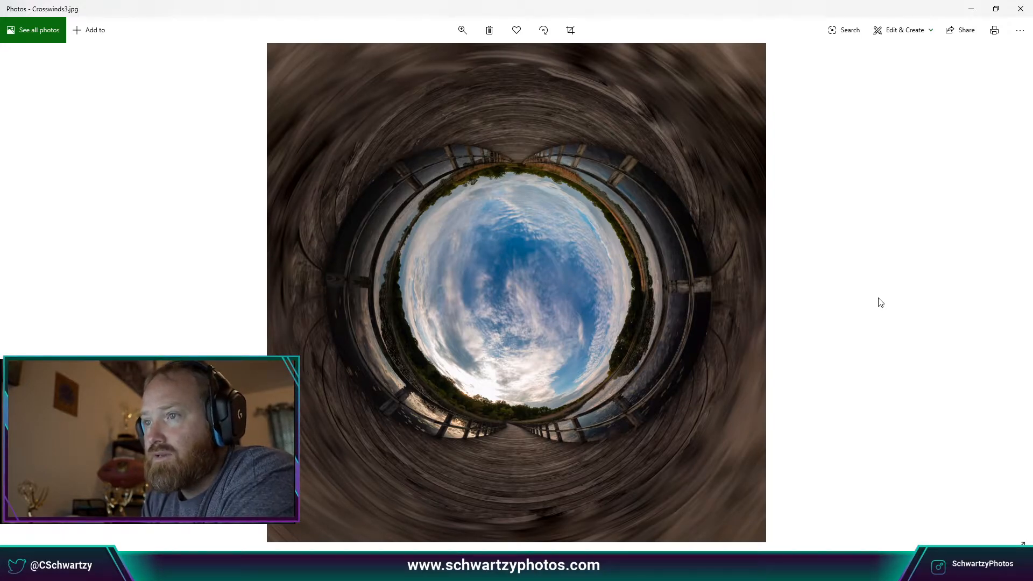
key(Right)
key(Right)
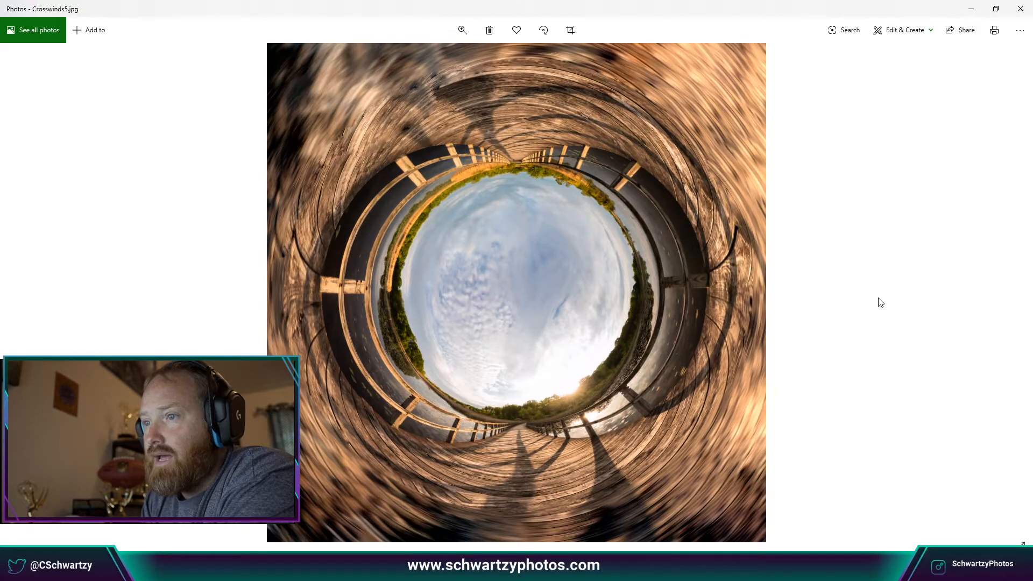
key(Left)
key(Left)
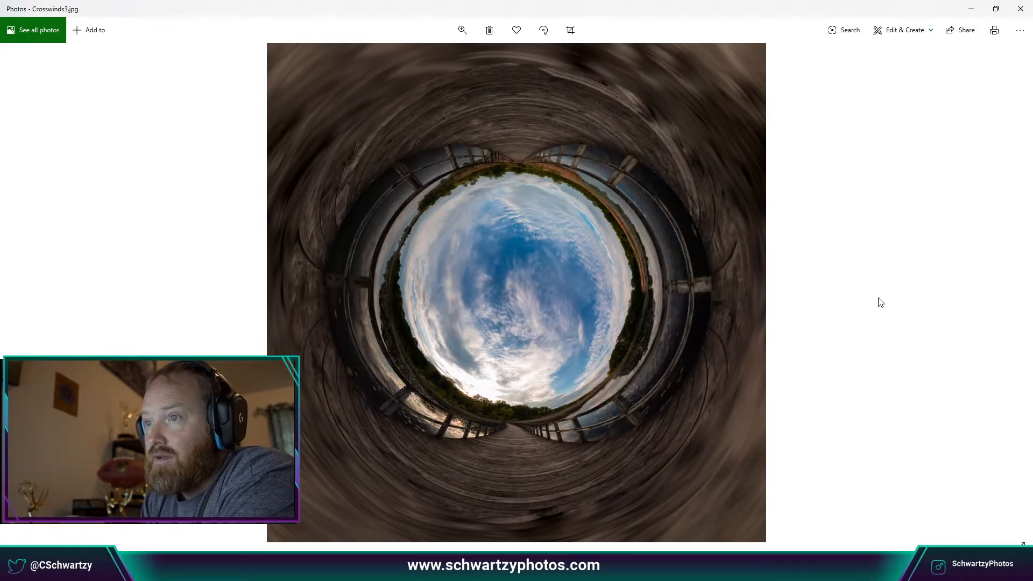
key(Right)
key(Right)
key(Left)
key(Left)
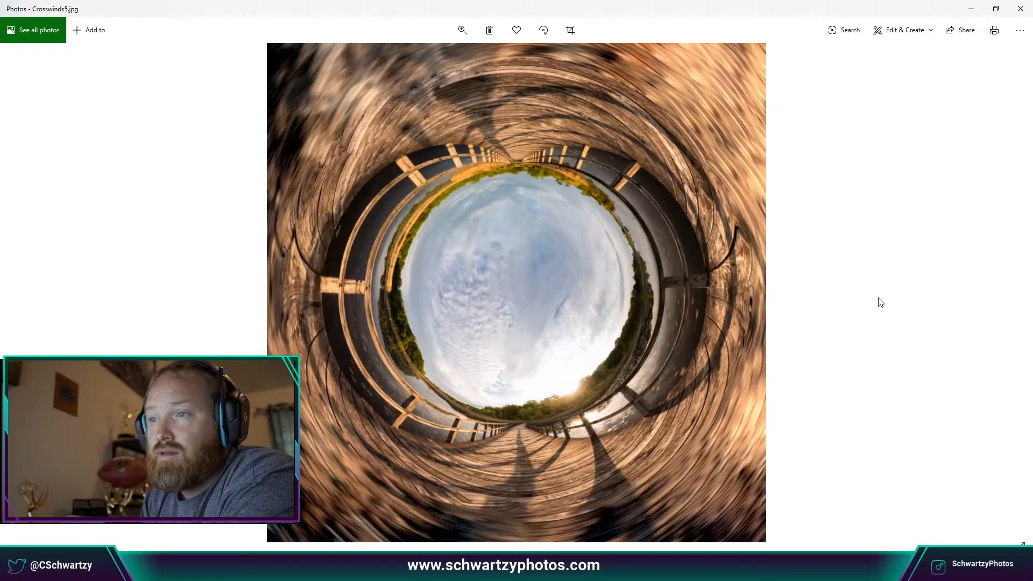
key(Right)
key(Right)
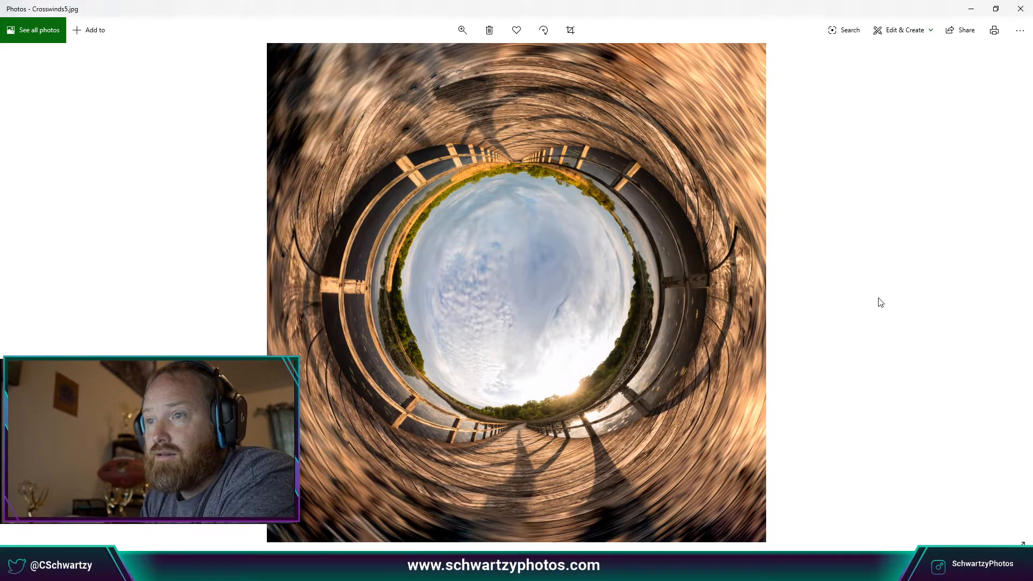
key(Right)
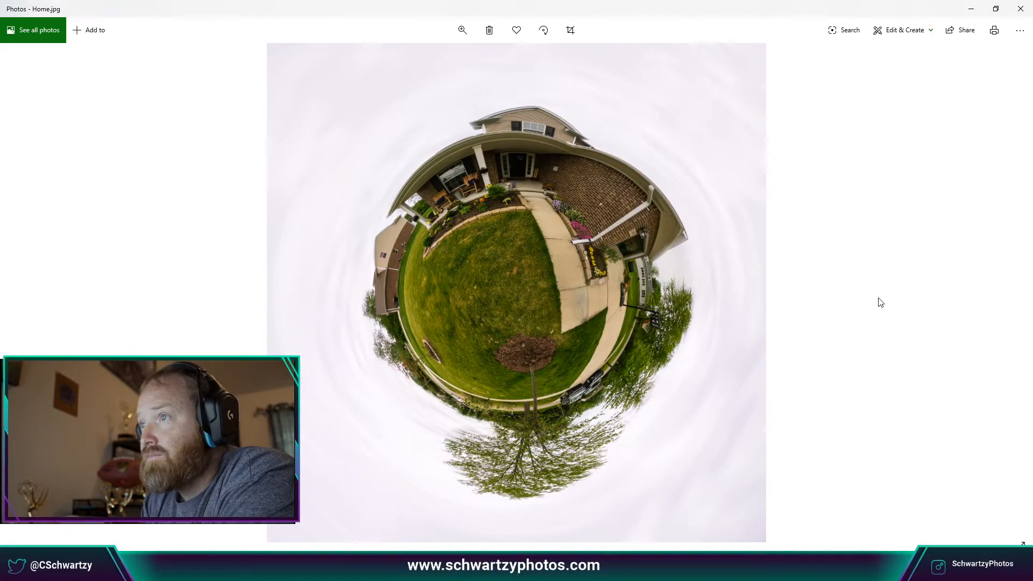
Browse the Maybury little planets, comparing Maybury3 with Maybury4 and flipping back toward Home.
key(Right)
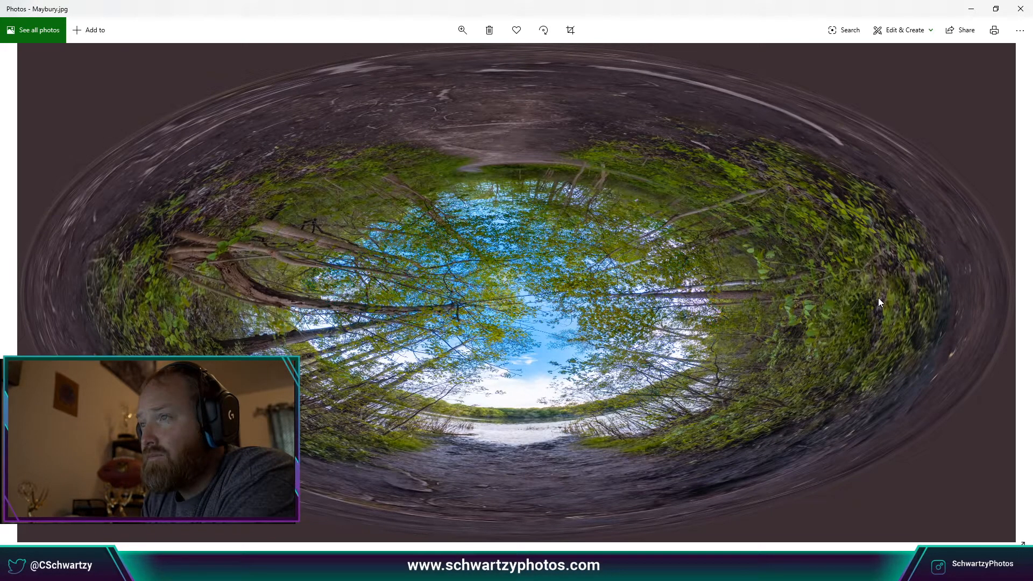
key(Right)
key(Right)
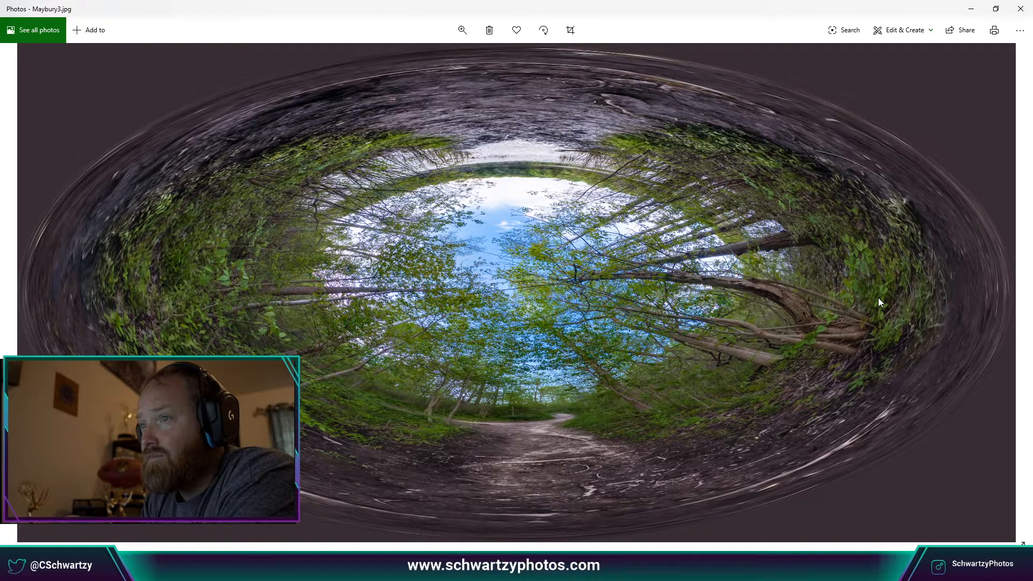
key(Right)
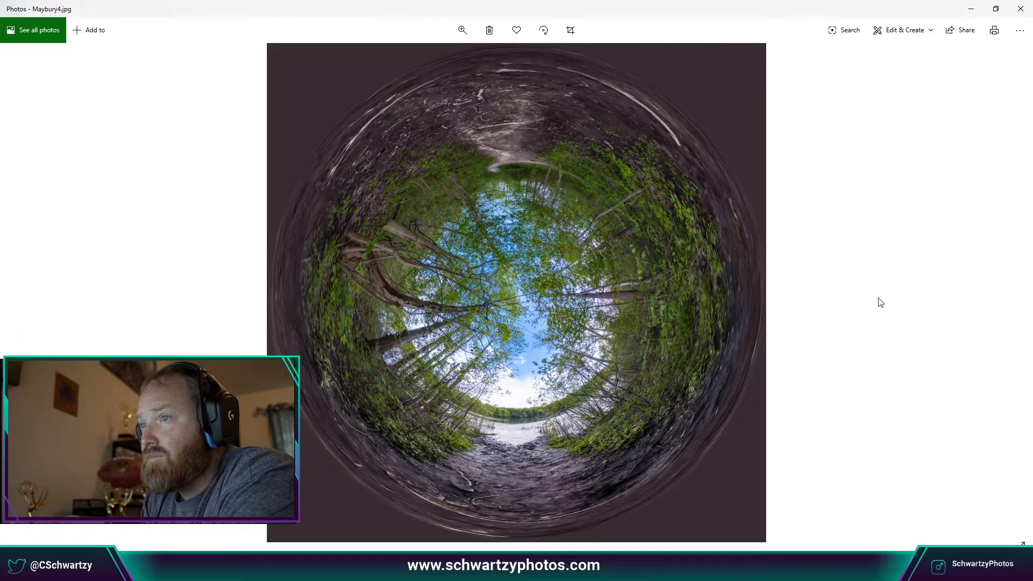
key(Left)
key(Right)
key(Left)
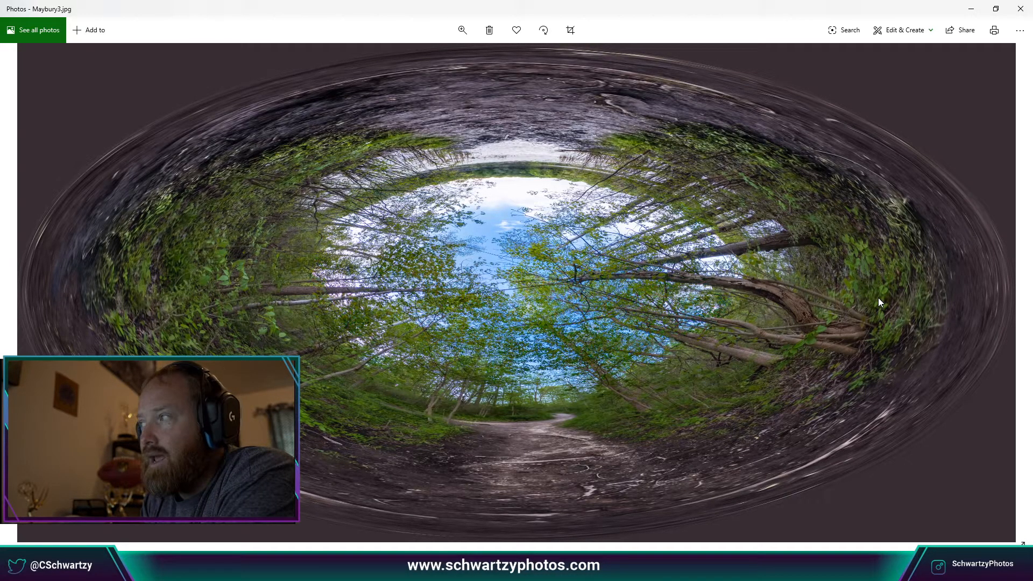
key(Left)
key(Left)
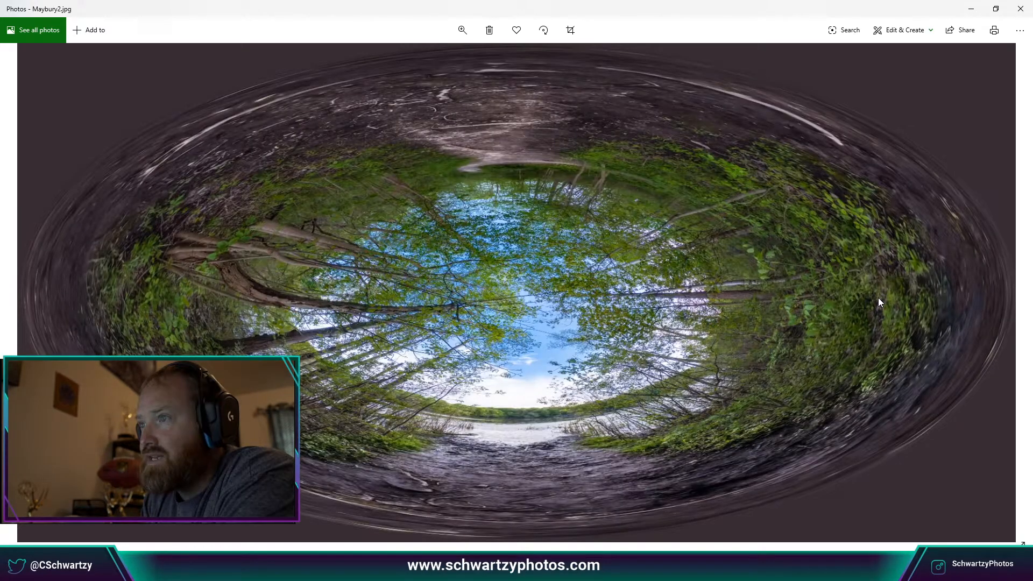
key(Left)
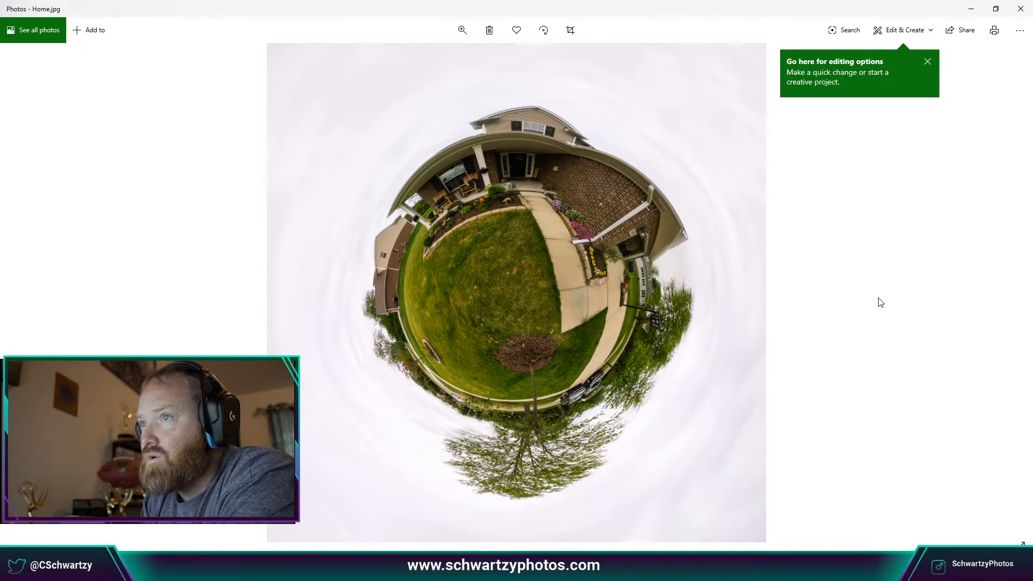
key(Left)
key(Right)
key(Right)
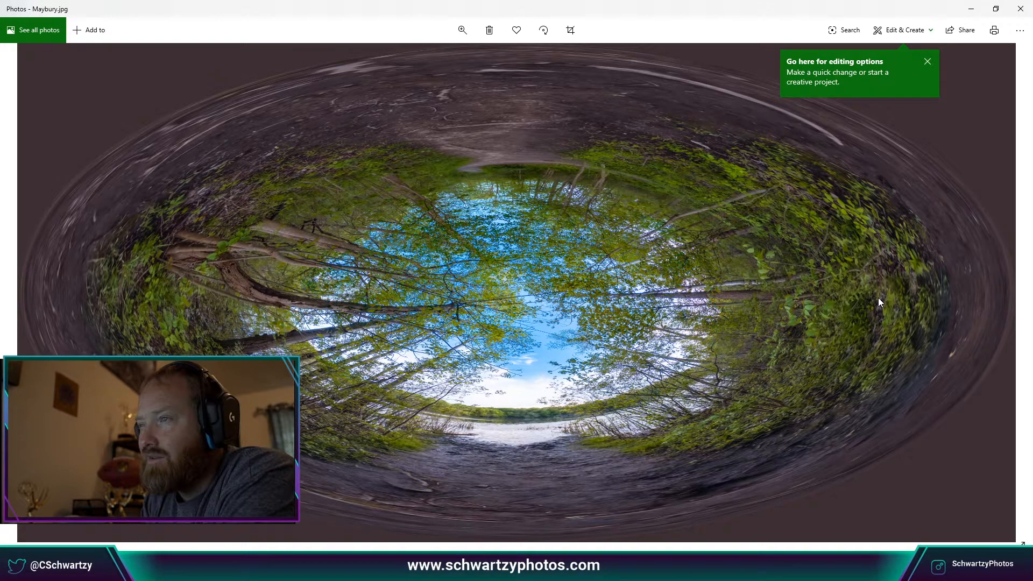
key(Right)
key(Right)
key(Right)
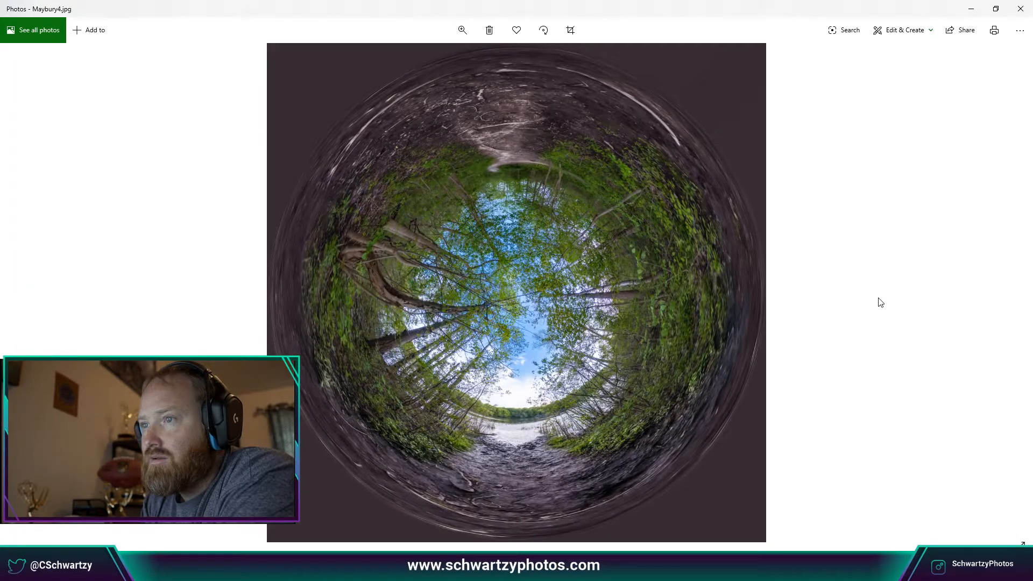
Step on through Maybury8 and Maybury9 to the YardLittlePlanet image.
key(Right)
key(Right)
key(Right)
key(Right)
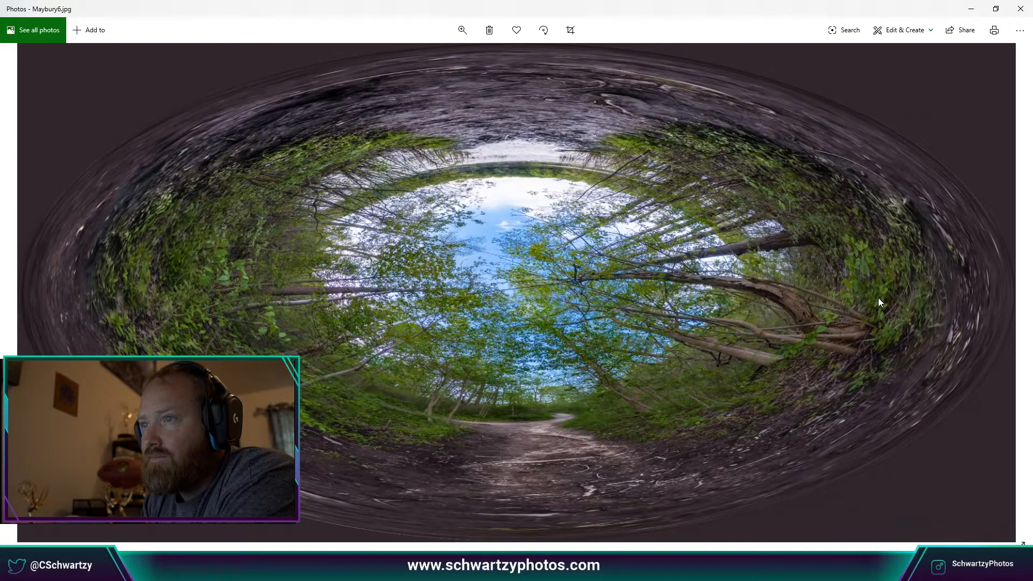
key(Right)
key(Right)
key(Left)
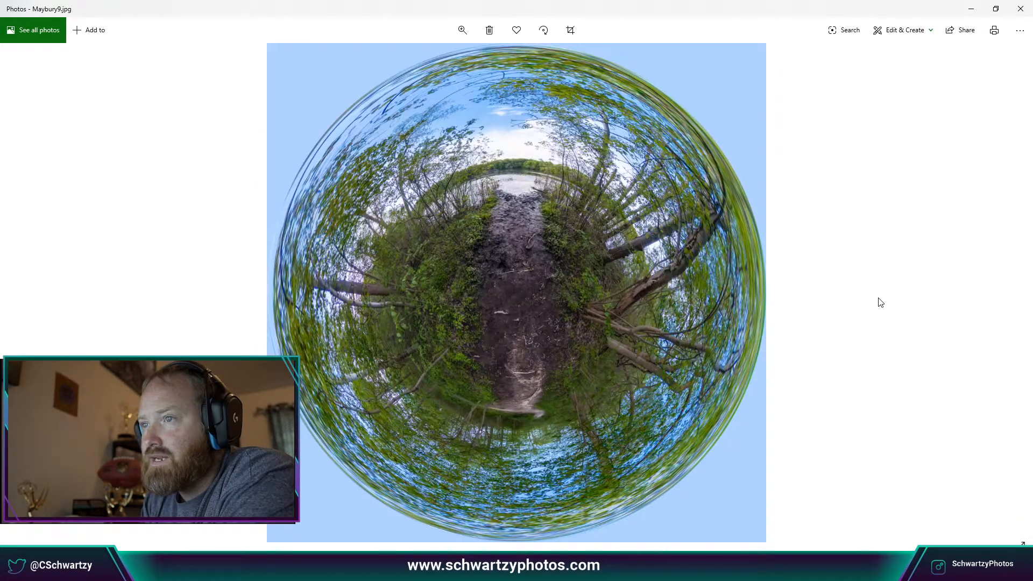
key(Right)
key(Right)
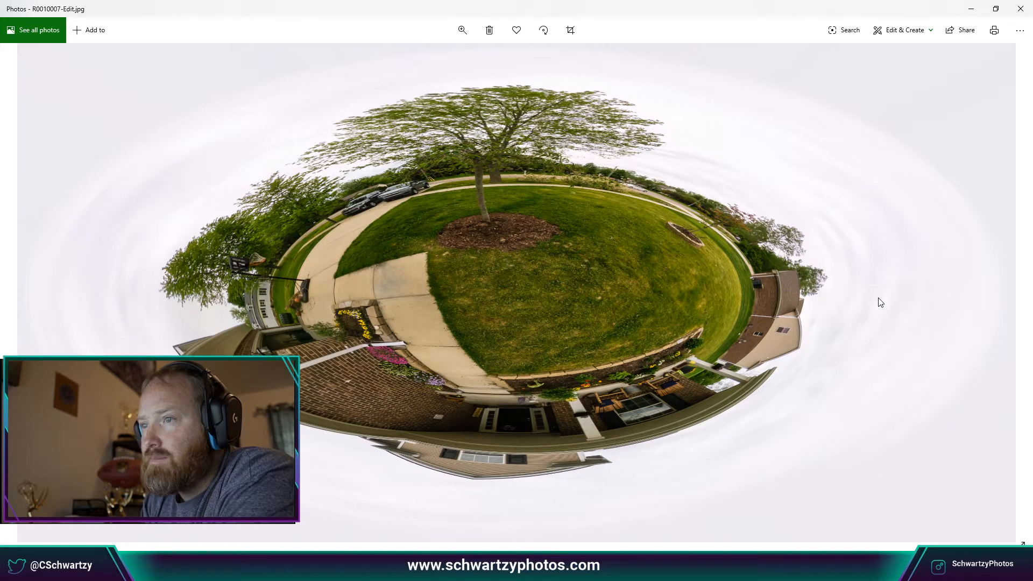
key(Right)
key(Right)
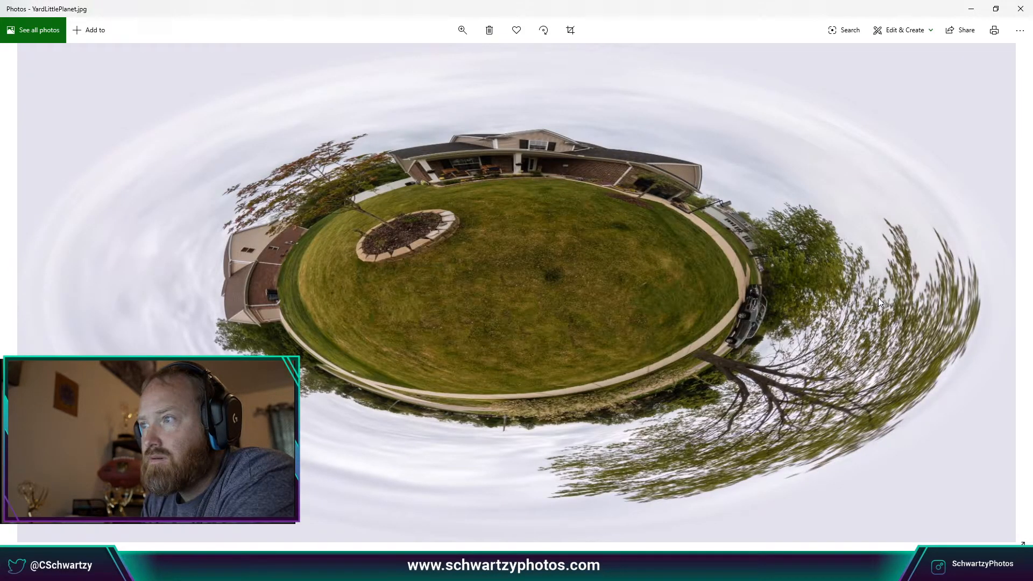
key(Right)
key(Left)
key(Left)
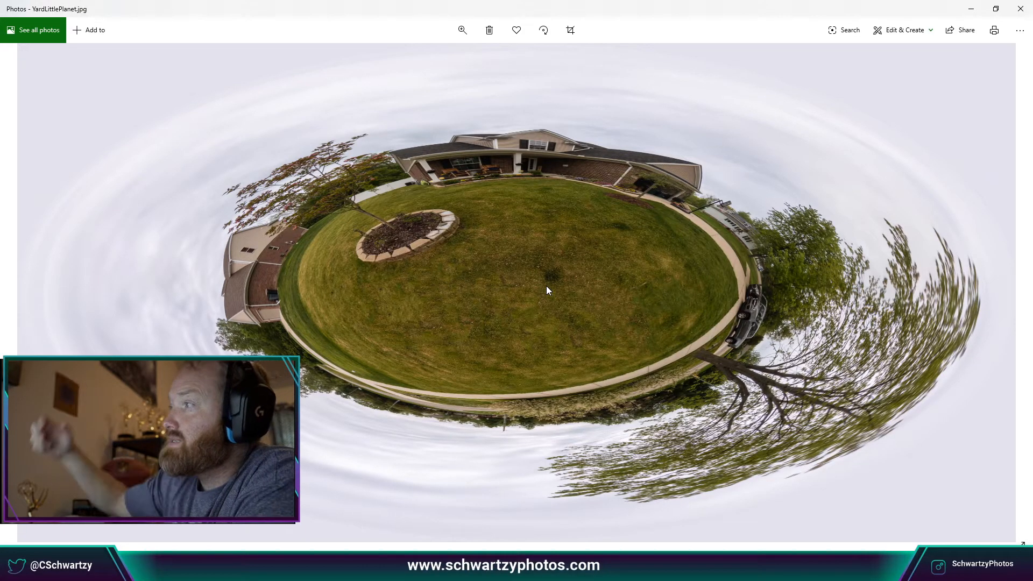
Close the Photos viewer and the Little Planet folder window to return to Lightroom.
click(1022, 12)
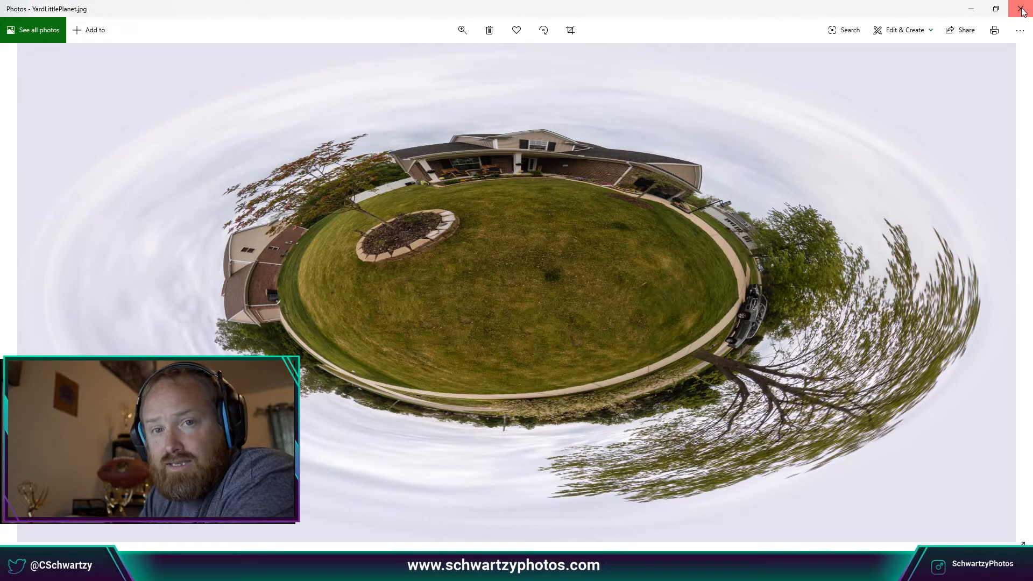
click(1022, 10)
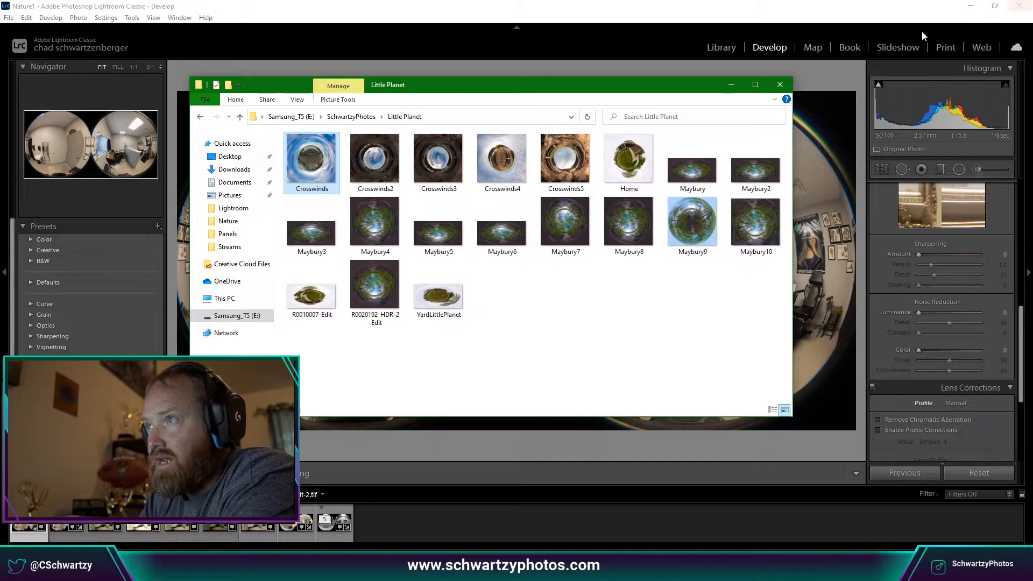
click(784, 85)
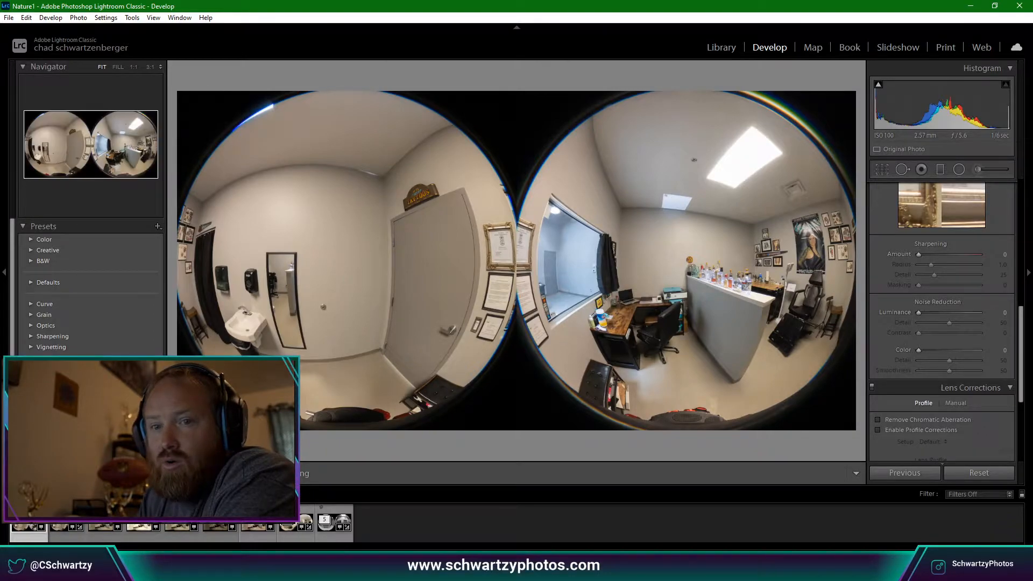
Select the stitched office panorama and inspect the skylight and wall above the bottles at 1:1.
click(105, 518)
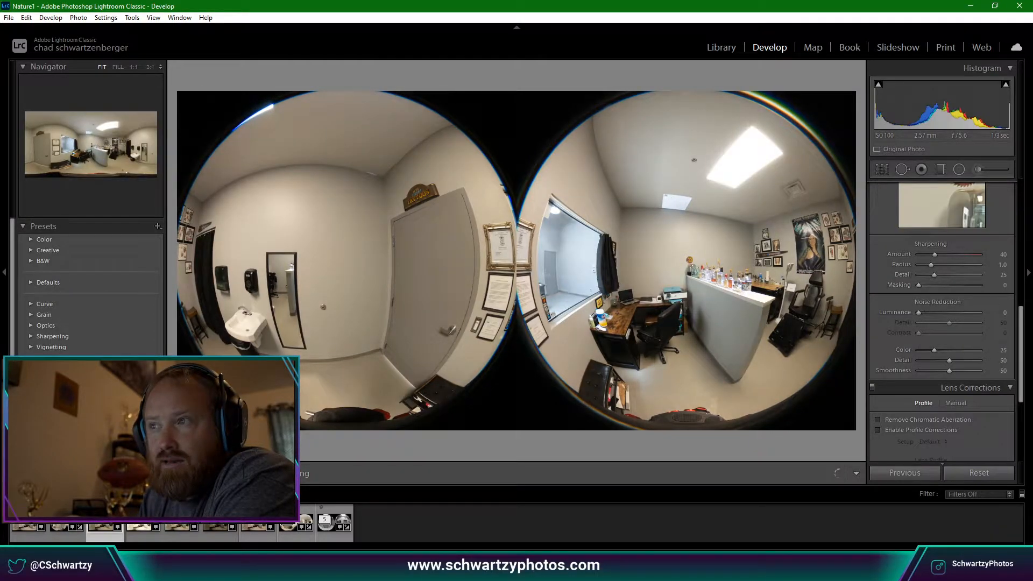
click(67, 518)
click(29, 518)
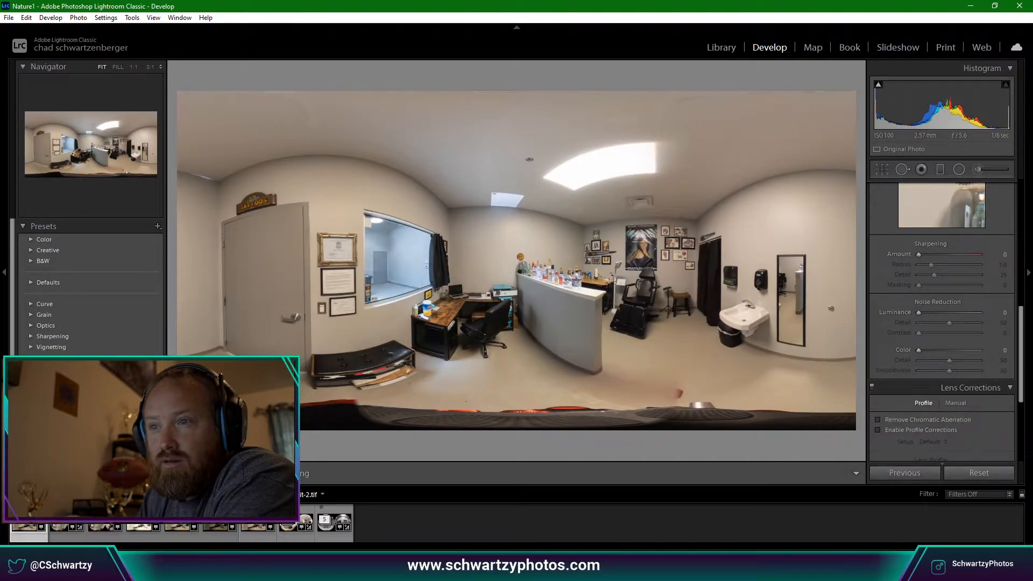
click(534, 209)
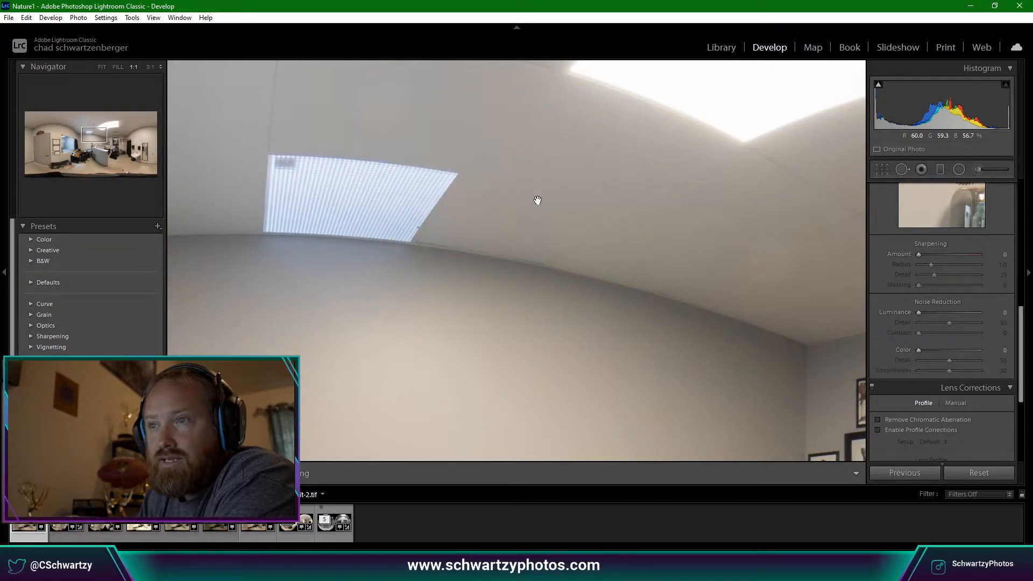
click(537, 200)
click(495, 245)
drag(545, 288, 430, 326)
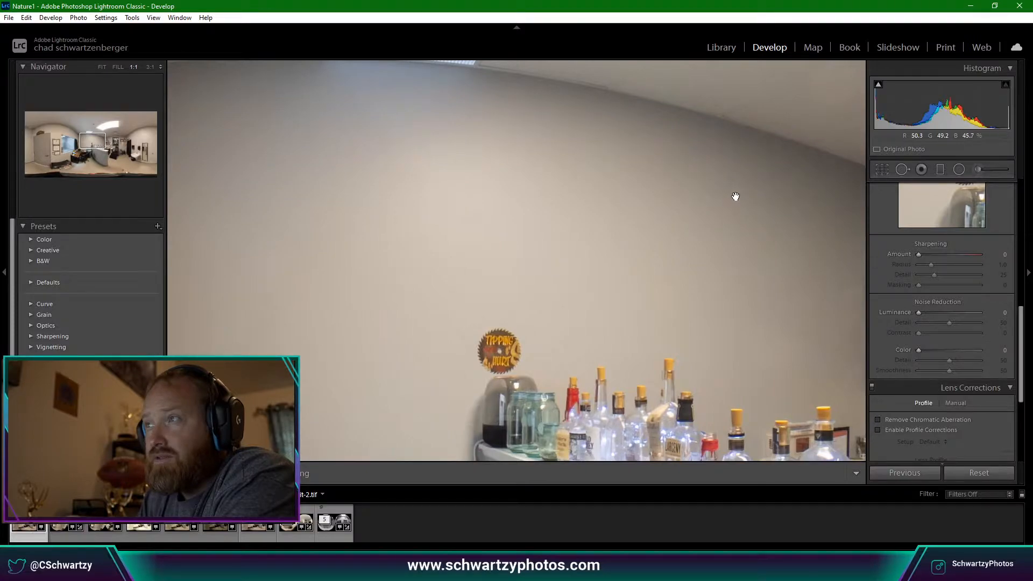
drag(745, 195, 653, 244)
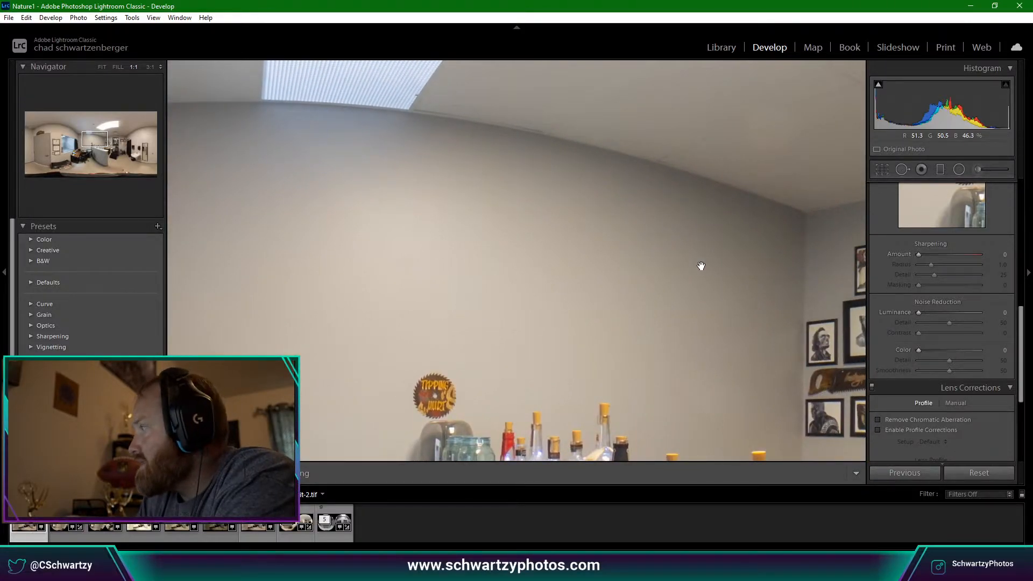
Heal a size-37 spot on the wall above the bottles, sampling nearby clean wall.
click(902, 170)
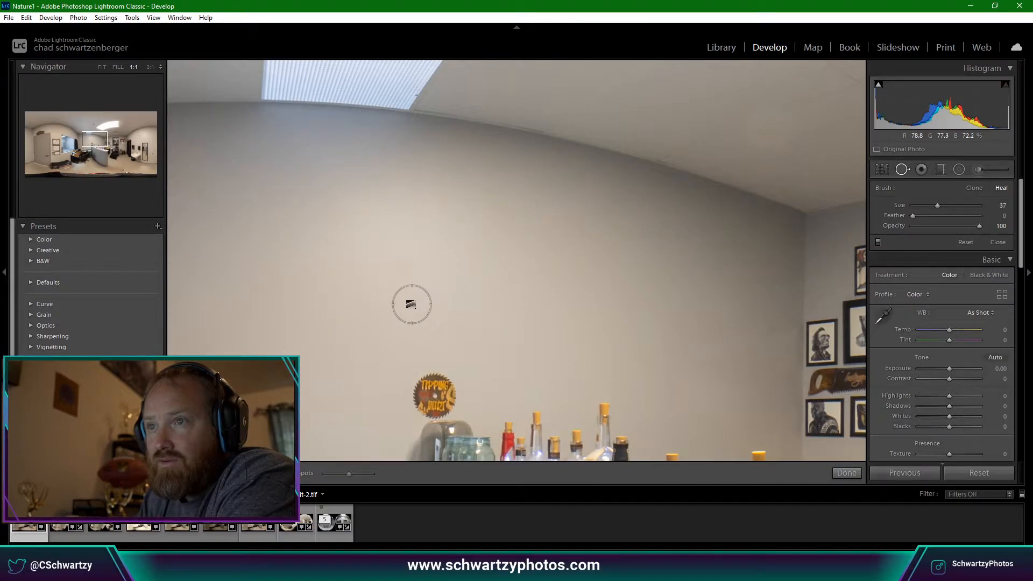
click(404, 268)
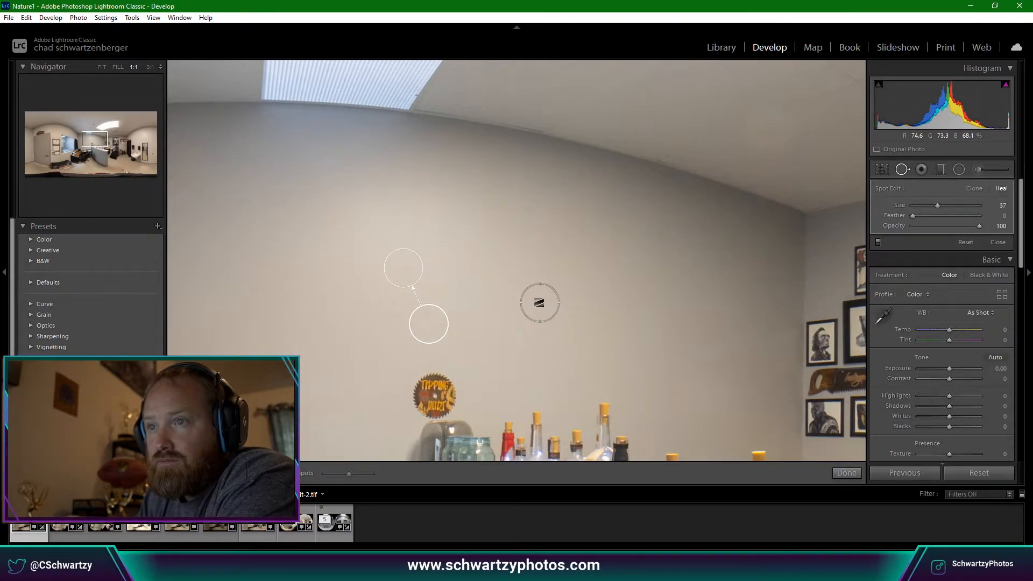
mouse_move(428, 323)
mouse_down()
mouse_move(455, 376)
mouse_move(472, 335)
mouse_move(466, 290)
mouse_move(357, 226)
mouse_move(284, 283)
mouse_move(361, 320)
mouse_move(311, 303)
mouse_move(477, 224)
mouse_move(455, 328)
mouse_move(392, 256)
mouse_move(358, 309)
mouse_move(378, 302)
mouse_up()
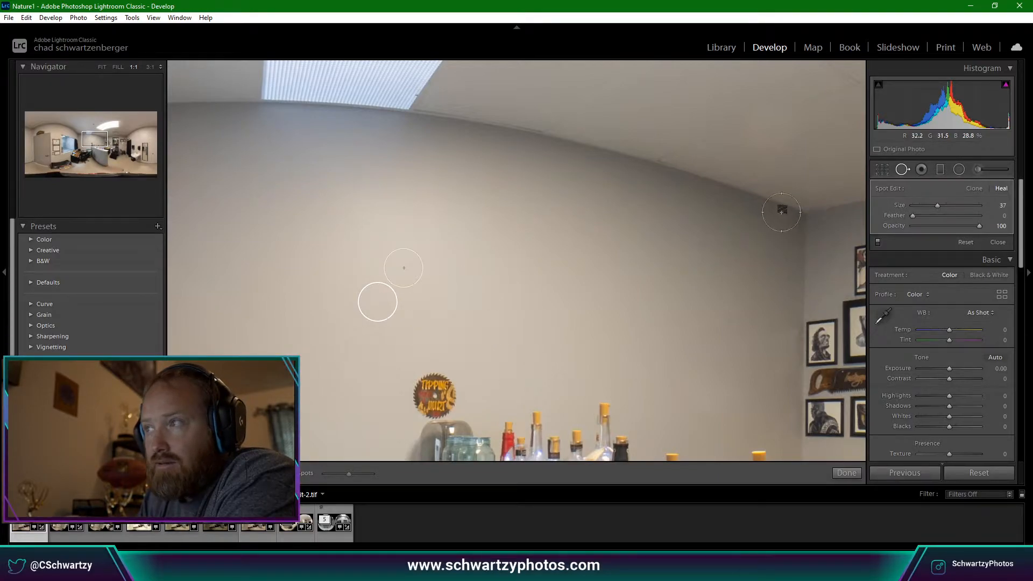
click(903, 169)
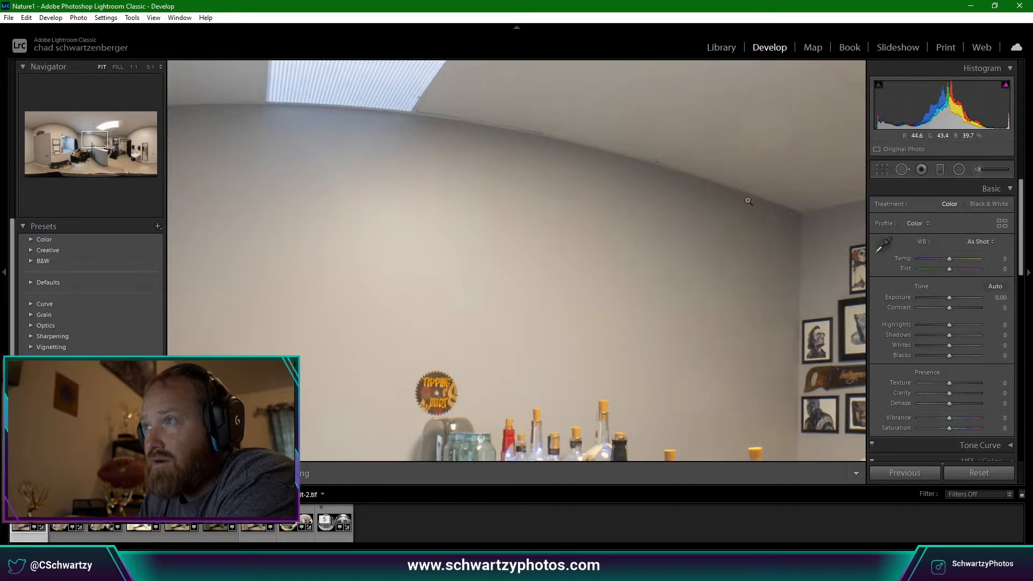
click(749, 205)
click(619, 156)
click(544, 324)
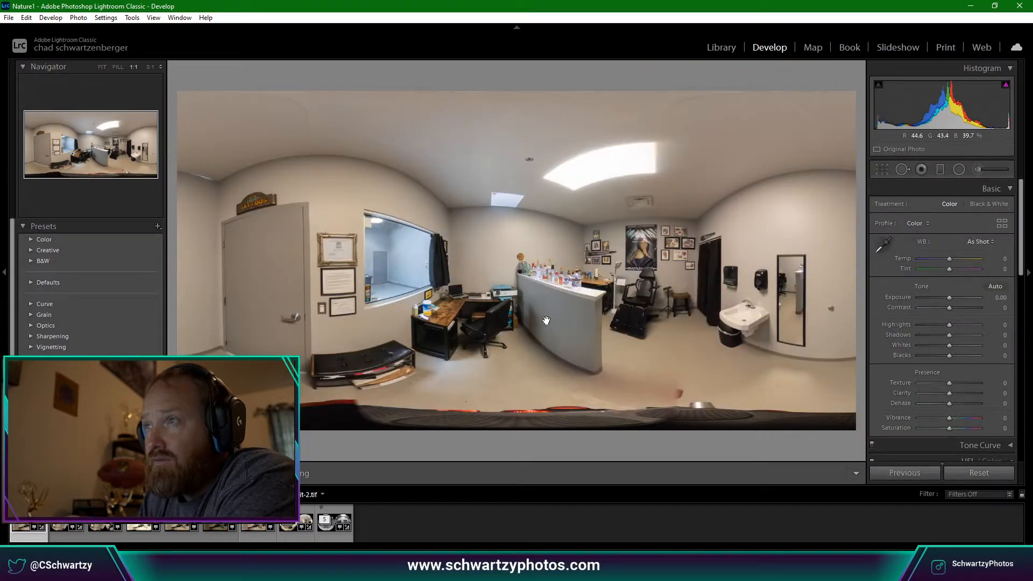
click(585, 207)
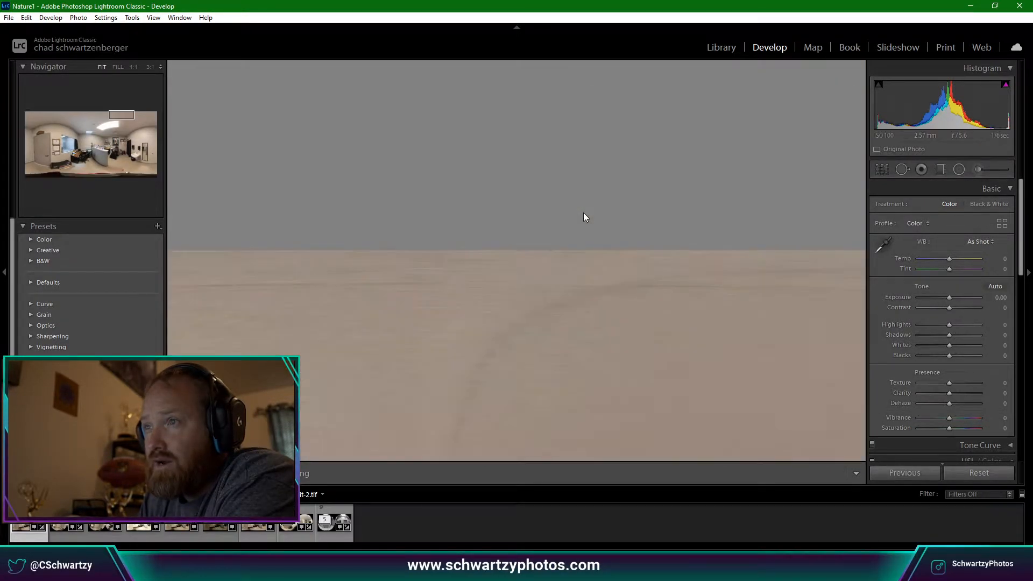
click(585, 225)
click(582, 210)
click(584, 210)
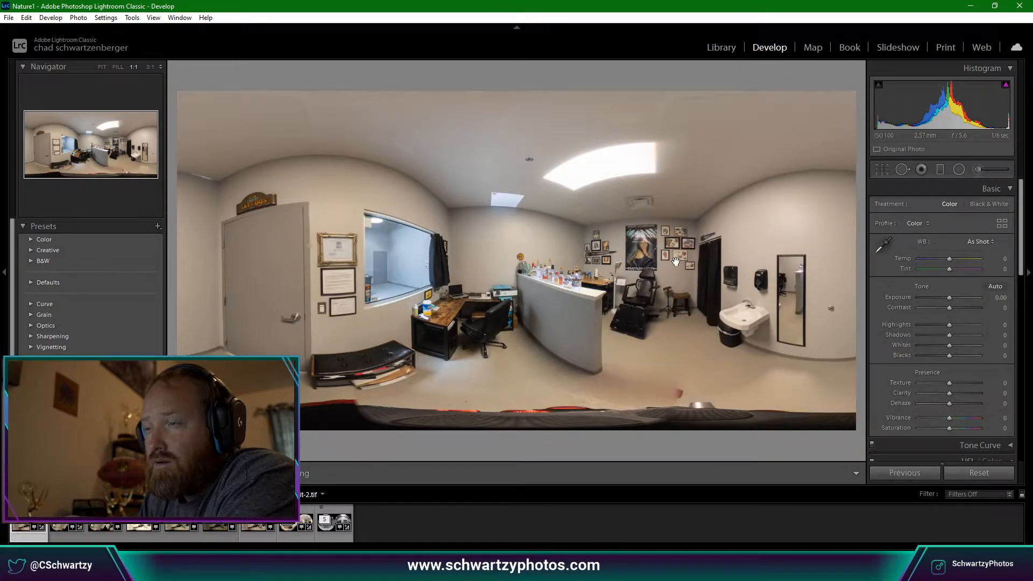
click(578, 213)
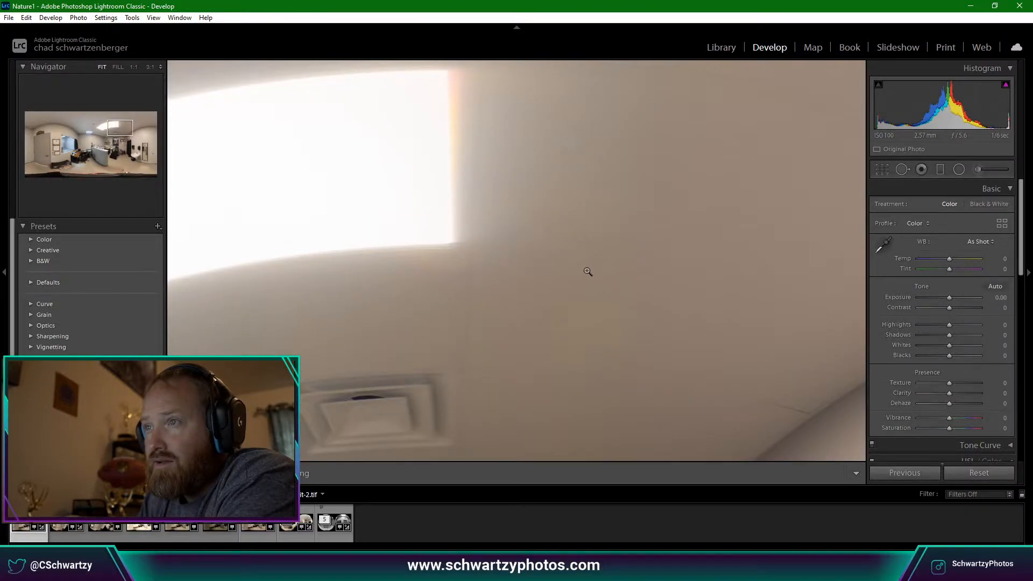
click(571, 282)
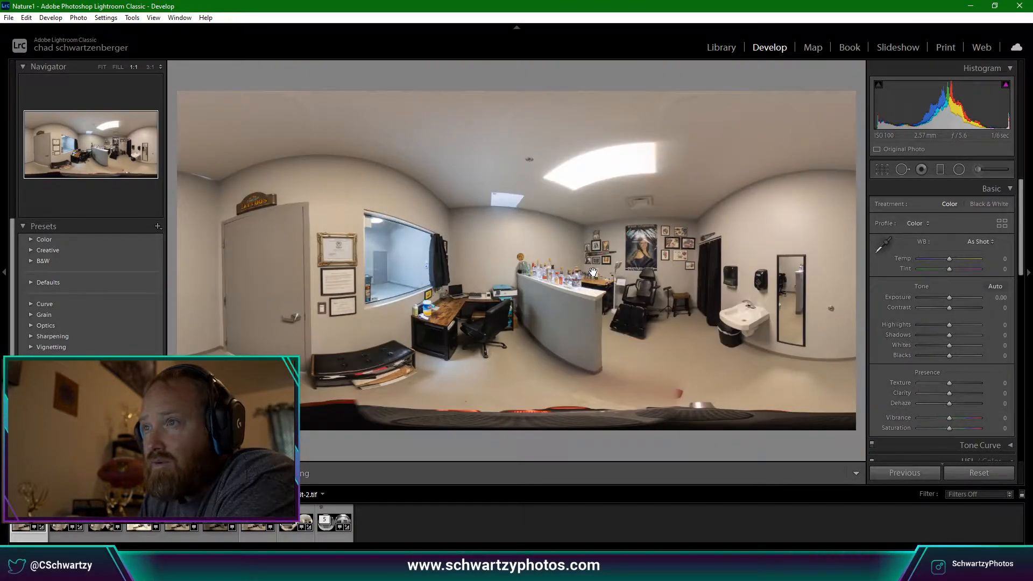
click(576, 215)
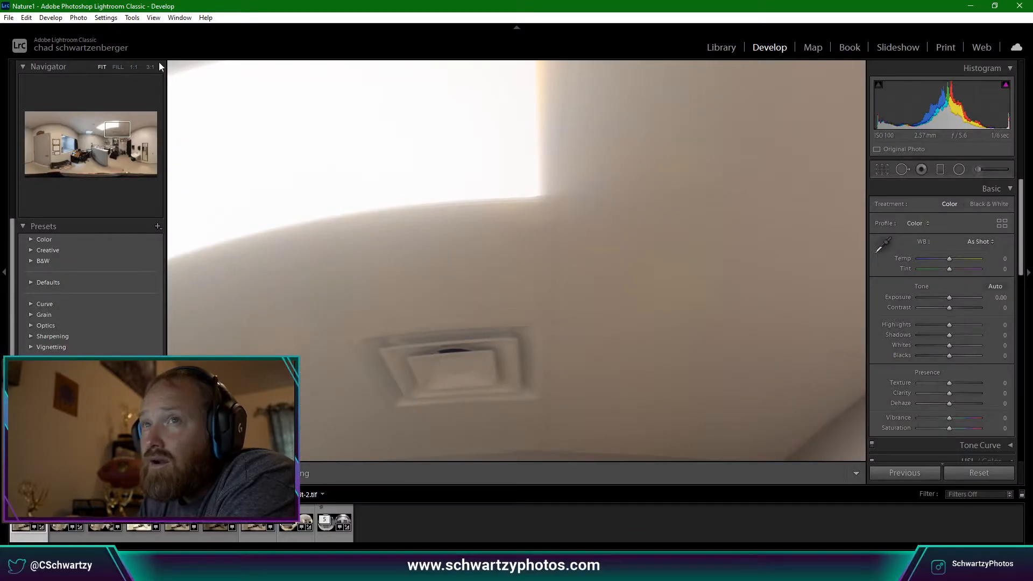
click(128, 18)
mouse_move(154, 18)
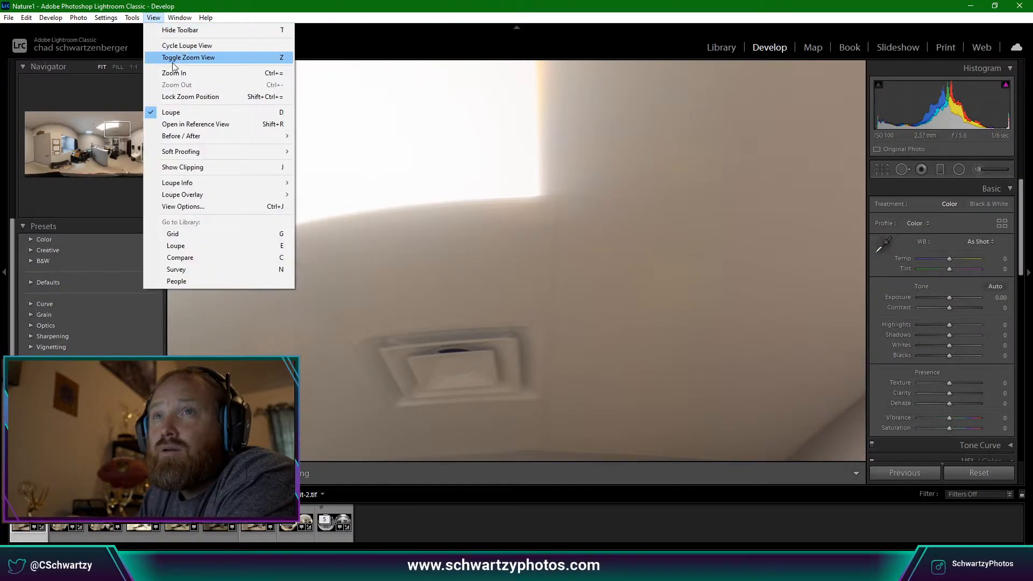
click(470, 5)
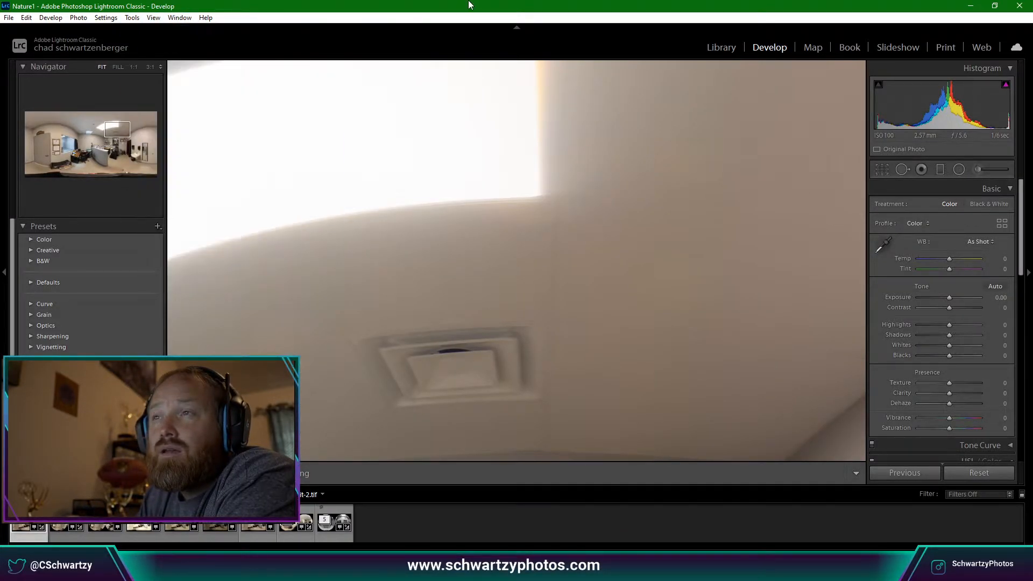
click(525, 168)
click(524, 166)
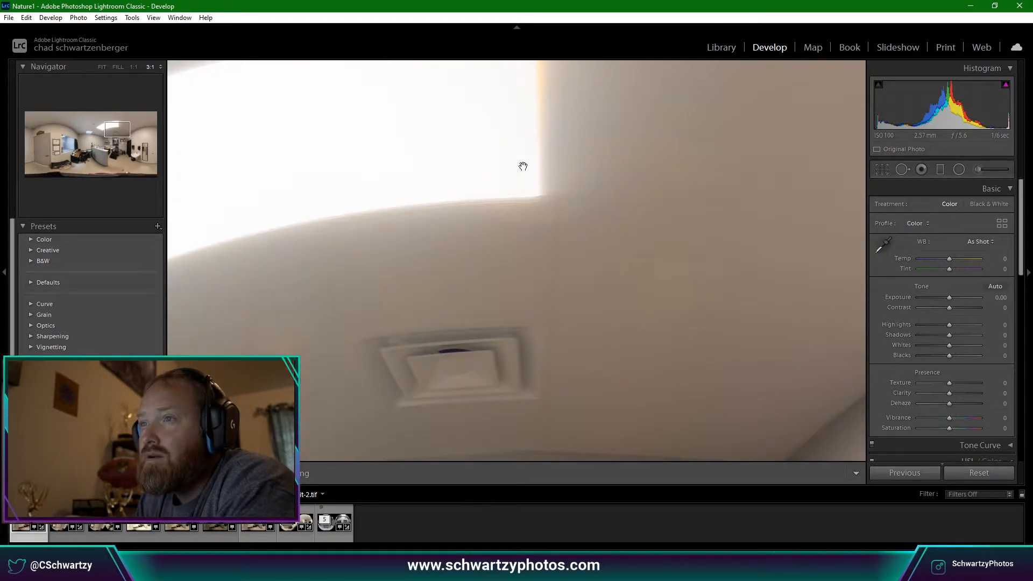
key(ctrl+equal)
click(523, 167)
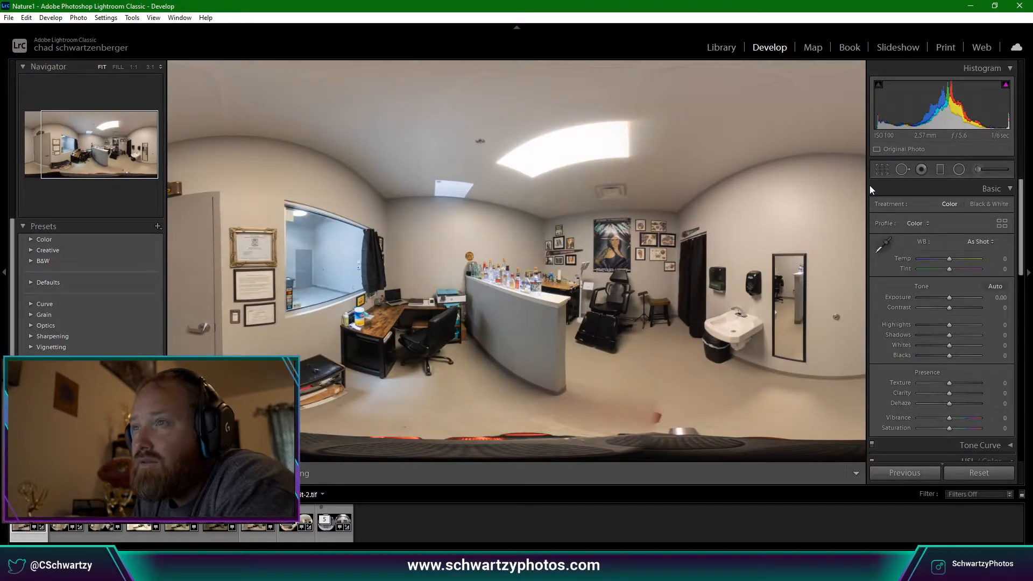
Try a quick ceiling heal, then zoom to 1:1 on the ceiling near the skylight.
key(q)
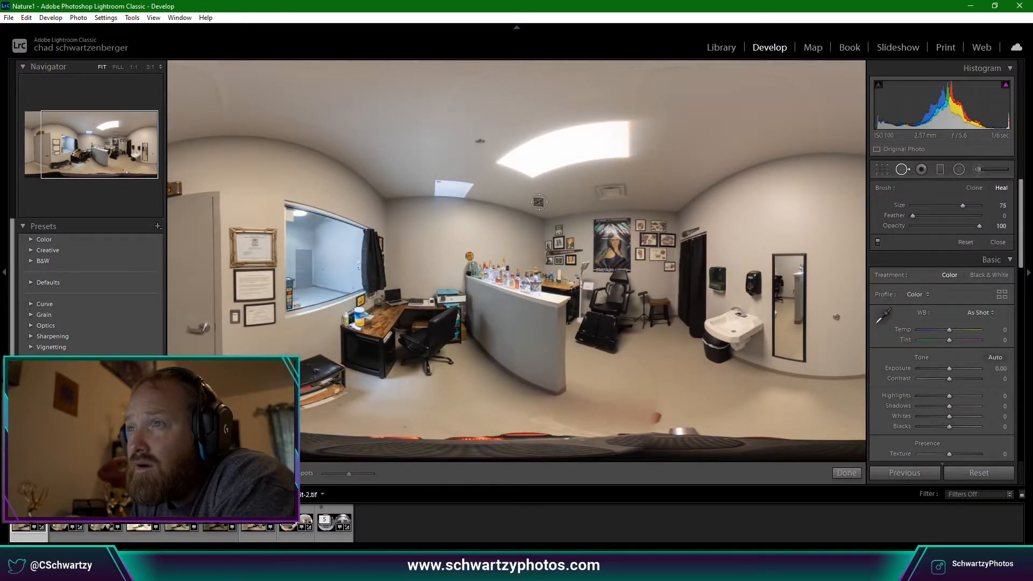
click(538, 202)
click(985, 67)
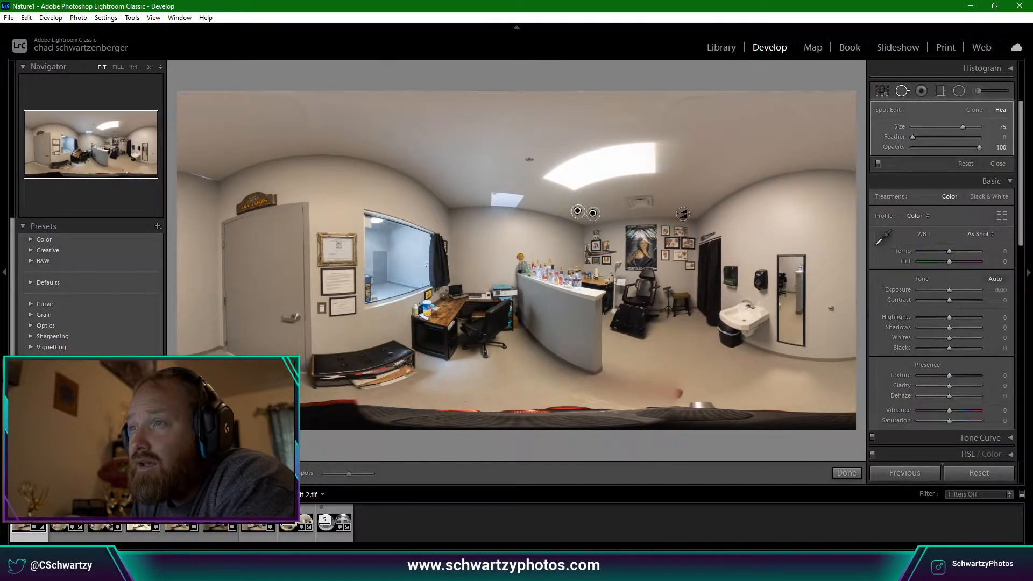
key(q)
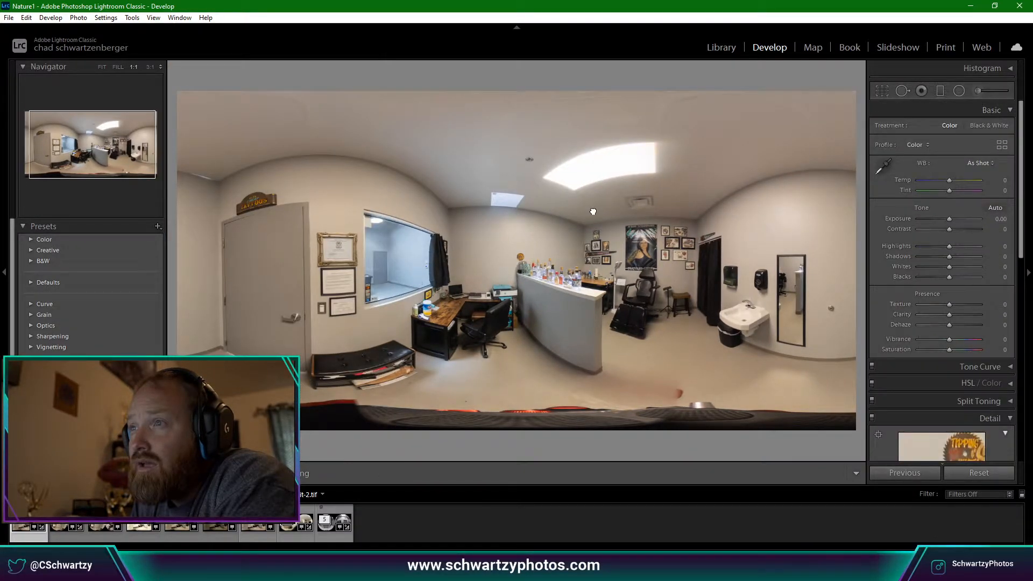
click(593, 210)
drag(593, 211, 600, 291)
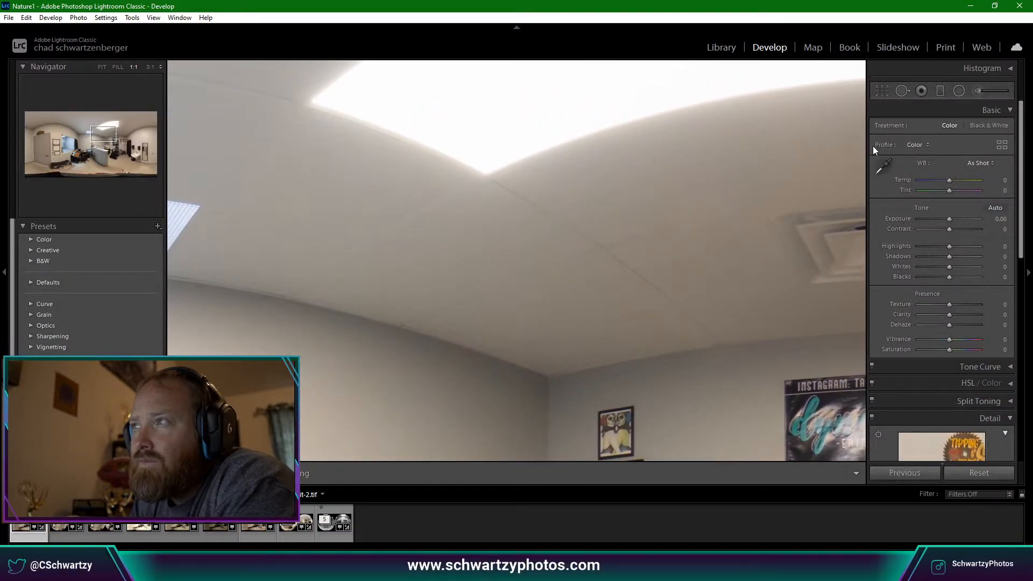
Delete a misplaced heal spot and heal the small ceiling mark at size 49.
click(903, 91)
click(510, 297)
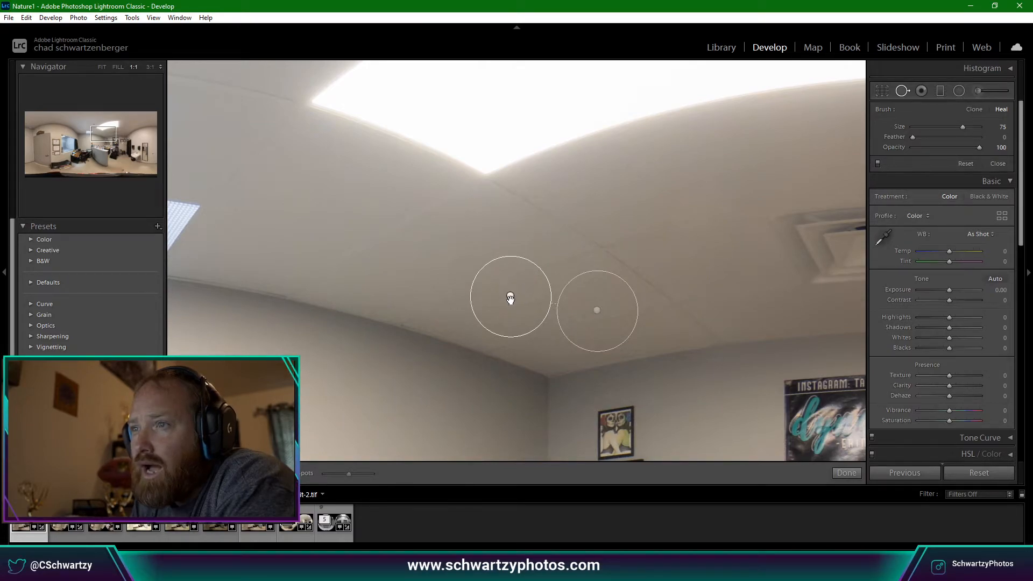
drag(511, 297, 567, 333)
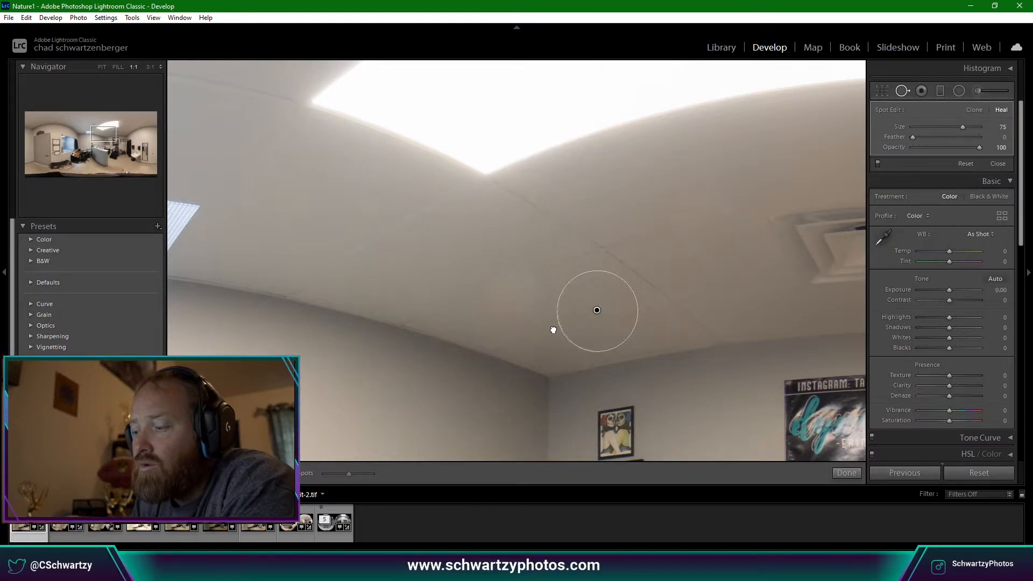
drag(523, 318, 524, 318)
key(Delete)
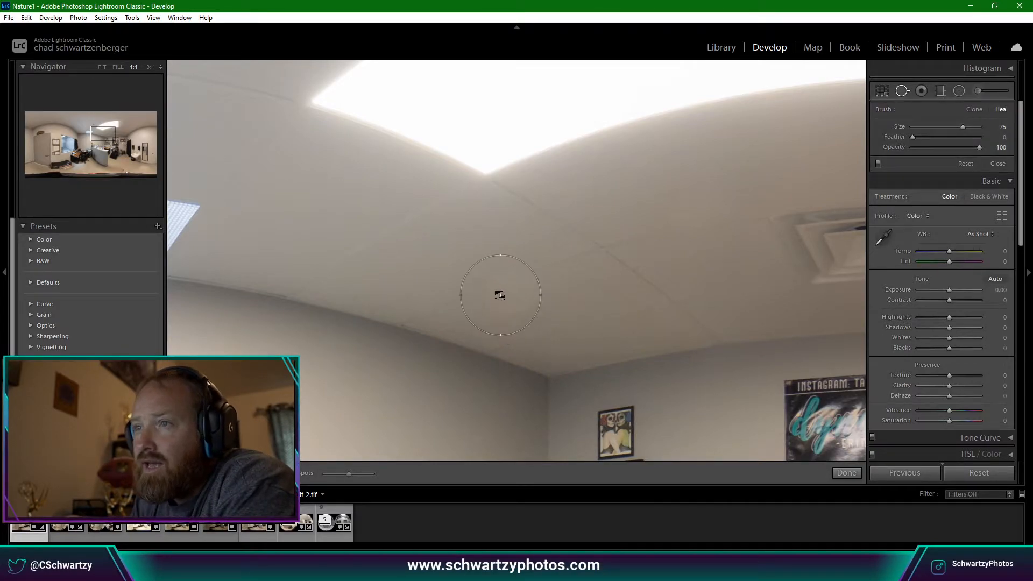
scroll(501, 295, down, 2)
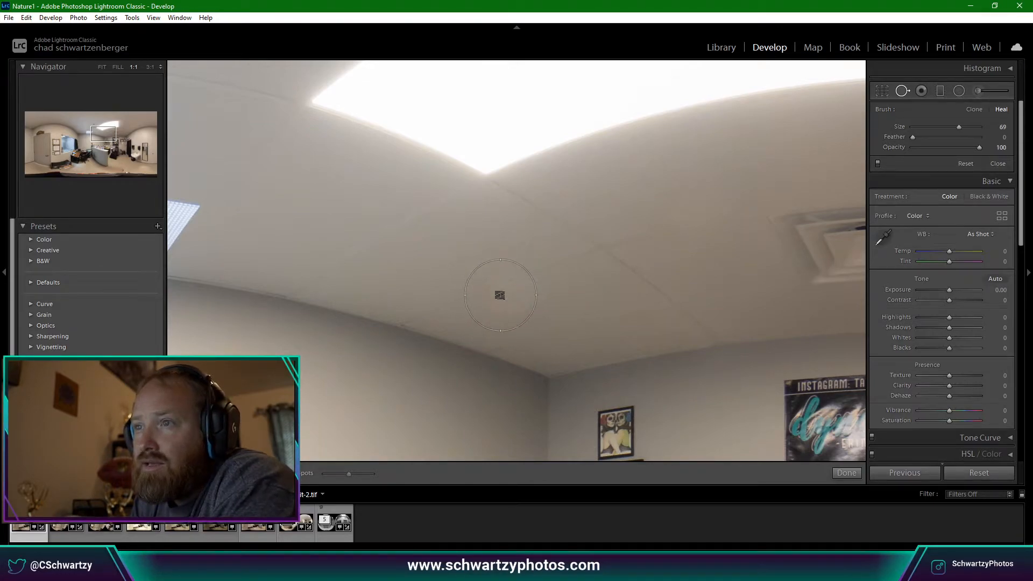
scroll(508, 292, up, 2)
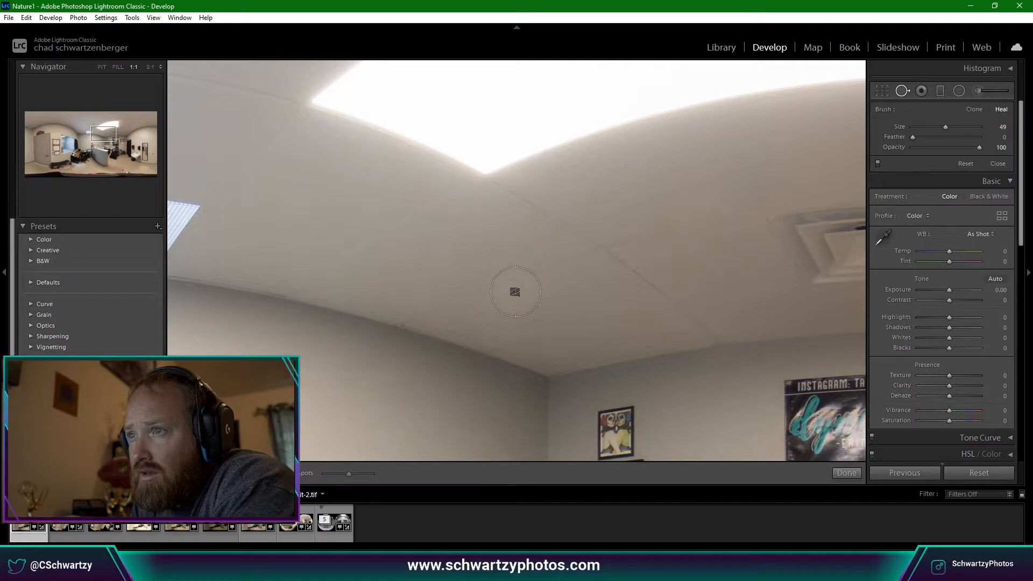
click(513, 292)
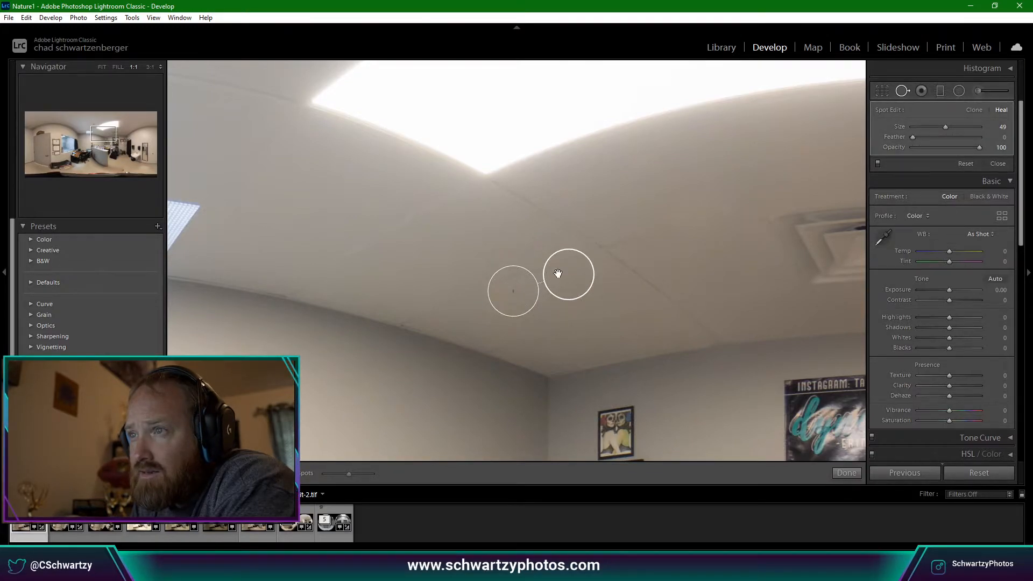
Check the ceiling heal spot, then fit the whole panorama in view.
click(903, 90)
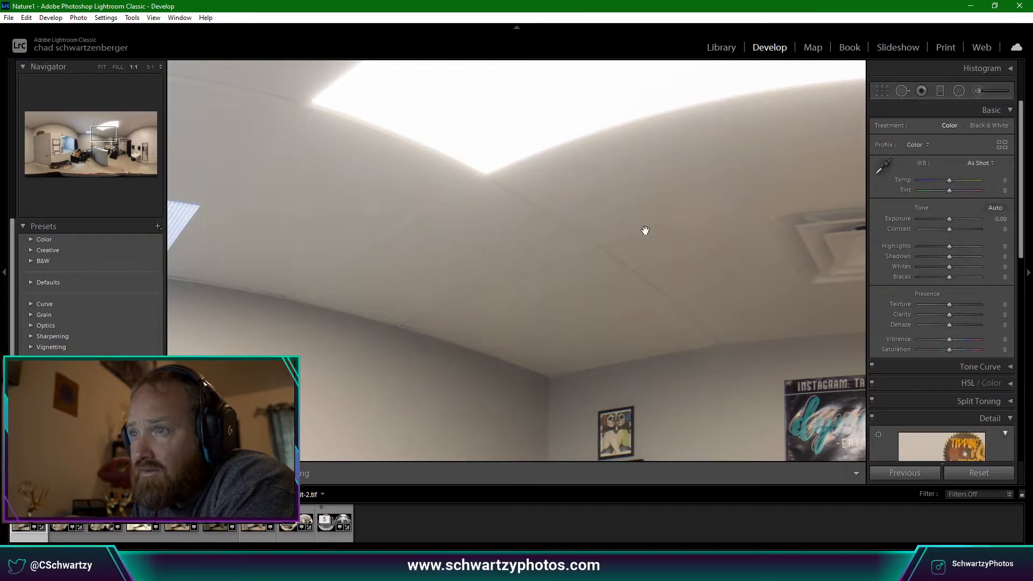
click(908, 95)
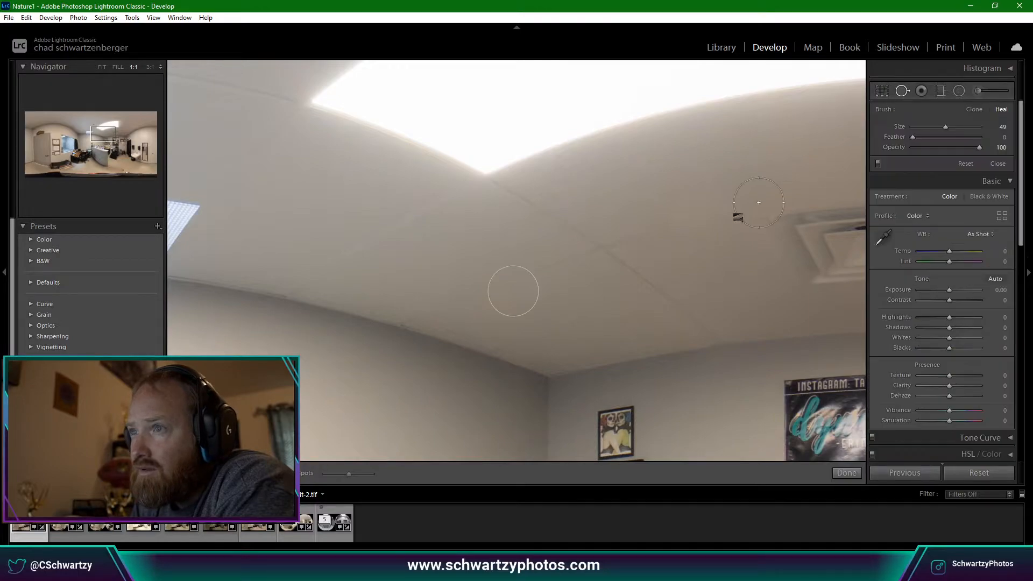
click(518, 295)
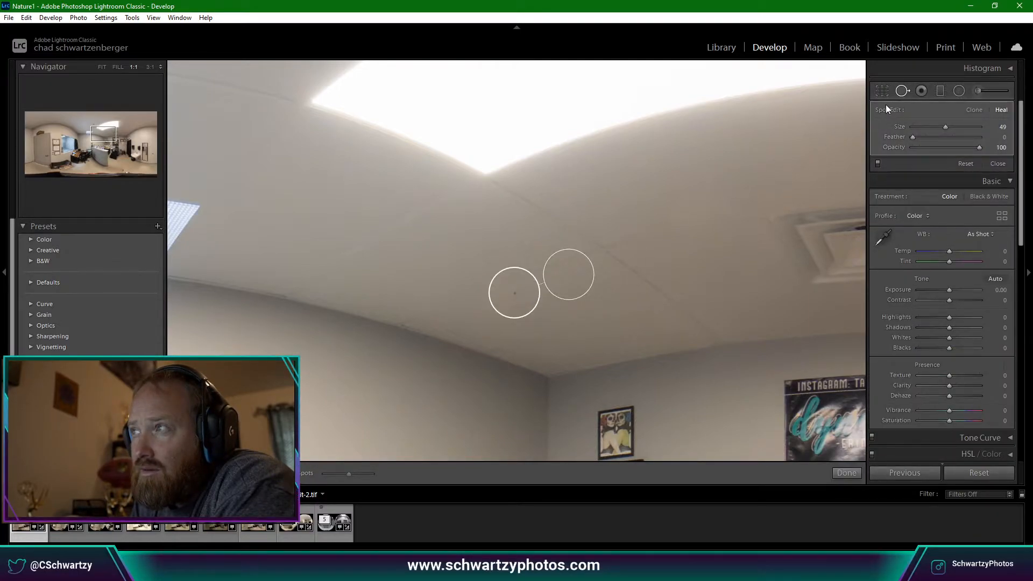
click(908, 91)
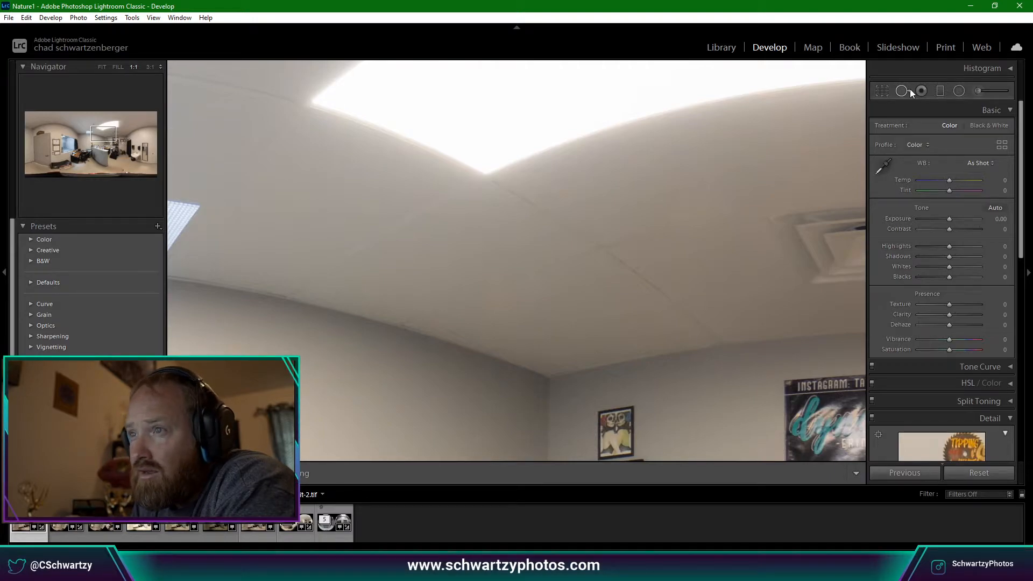
click(563, 273)
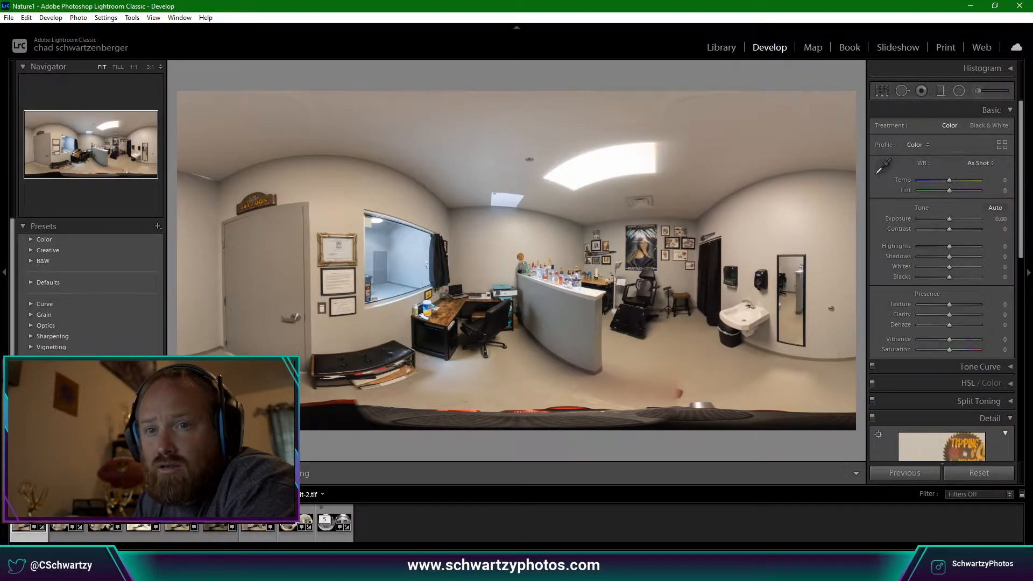
Resolve the disk-versus-catalog metadata conflict by choosing Overwrite Settings.
click(43, 510)
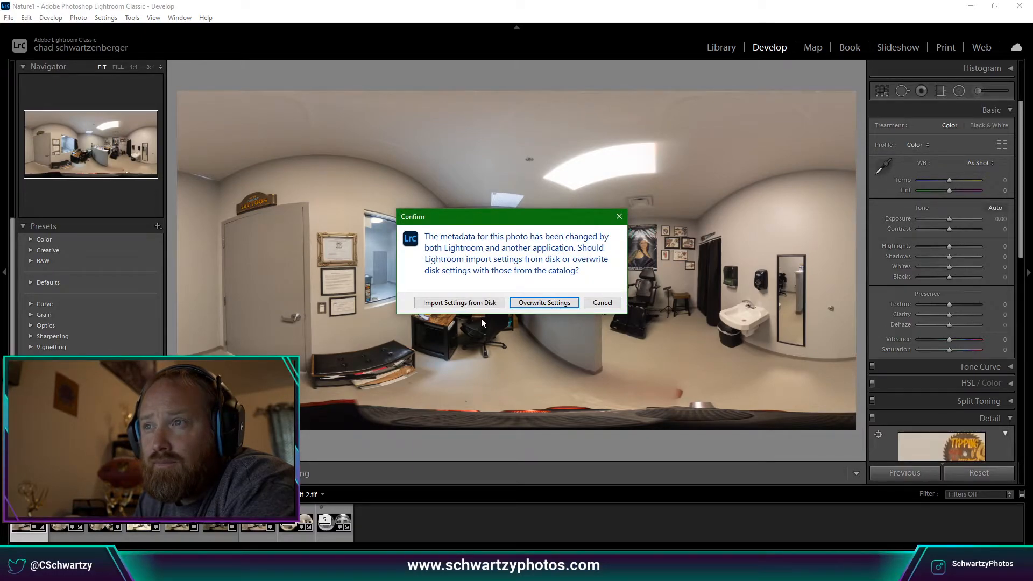
click(619, 217)
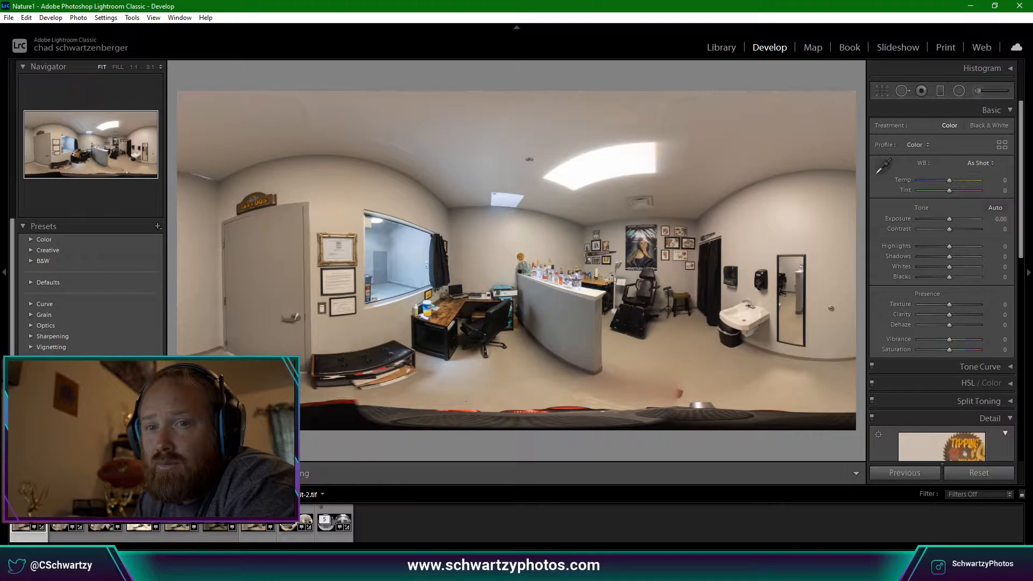
Choose Edit In > Edit in Adobe Photoshop 2020 for the filmstrip panorama.
right_click(21, 514)
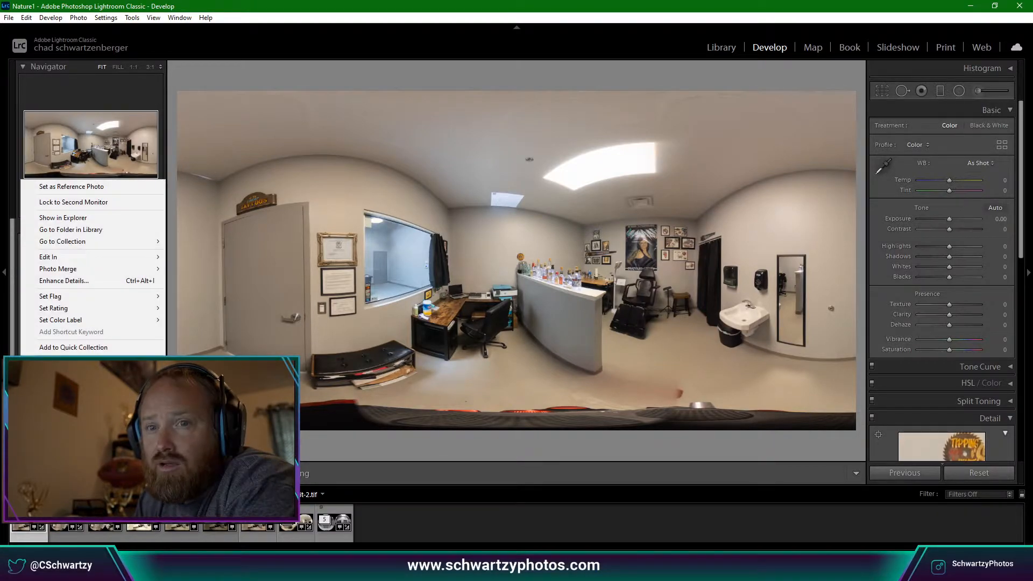
mouse_move(130, 255)
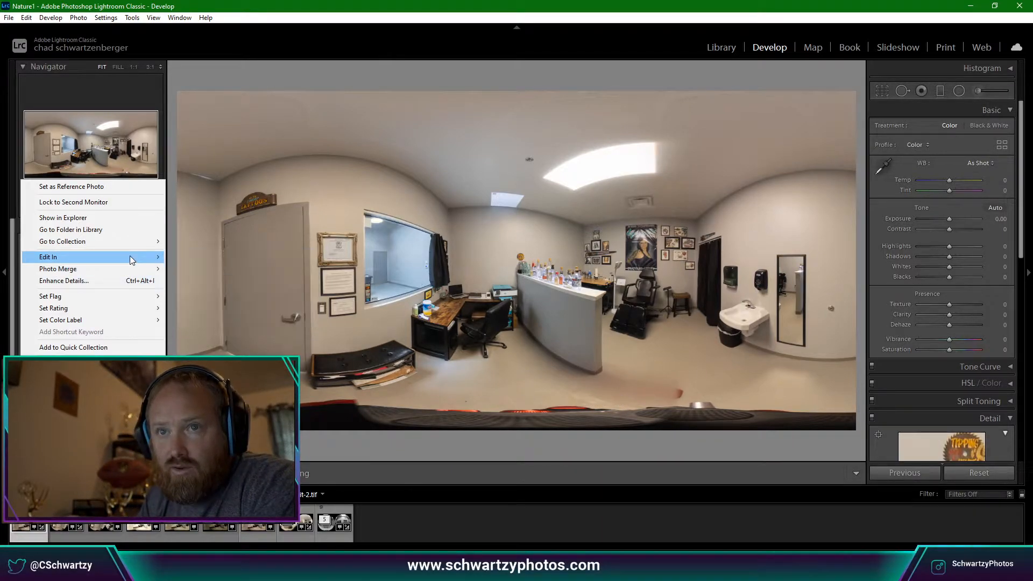
mouse_move(127, 257)
click(192, 257)
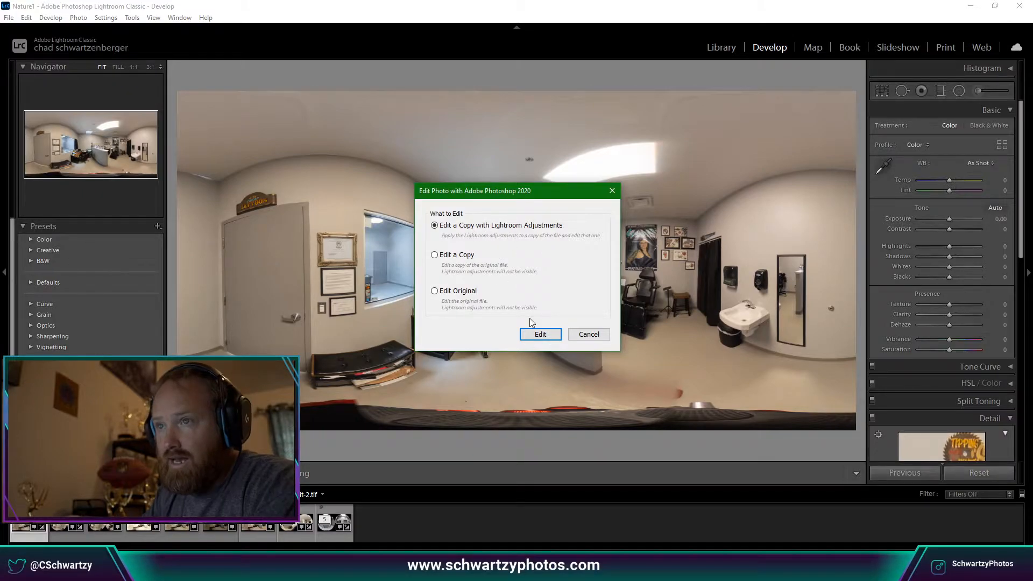
Open an adjusted copy, R0010128-HDR-Edit-2.tif, in Photoshop and collapse the side panel docks.
click(541, 334)
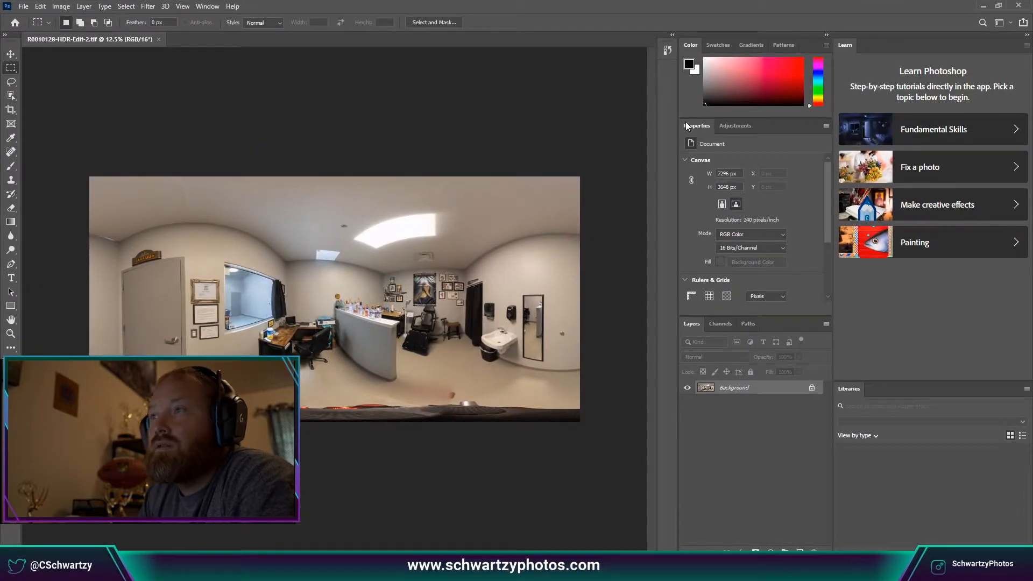
click(827, 35)
click(766, 35)
click(767, 36)
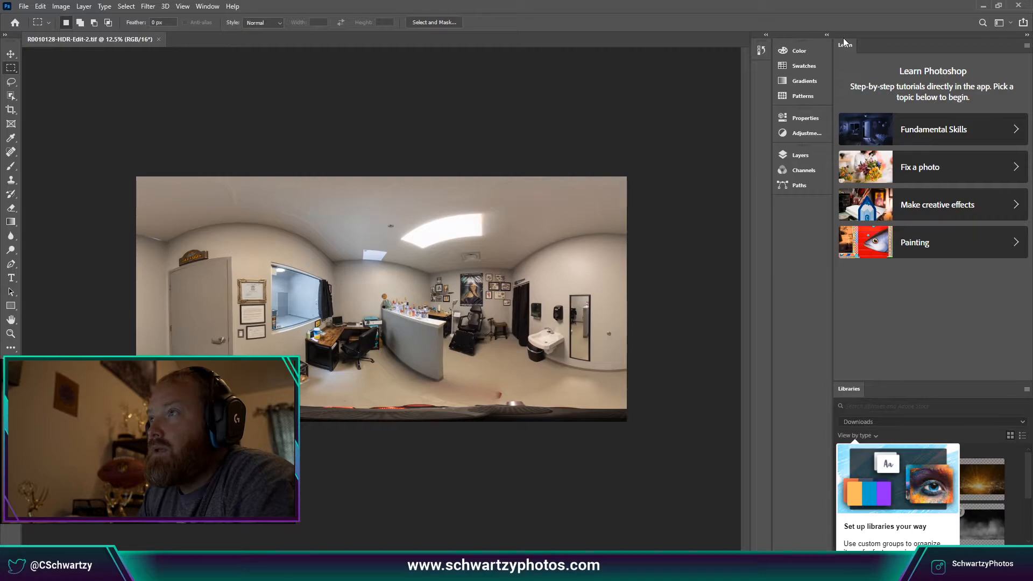
click(1027, 37)
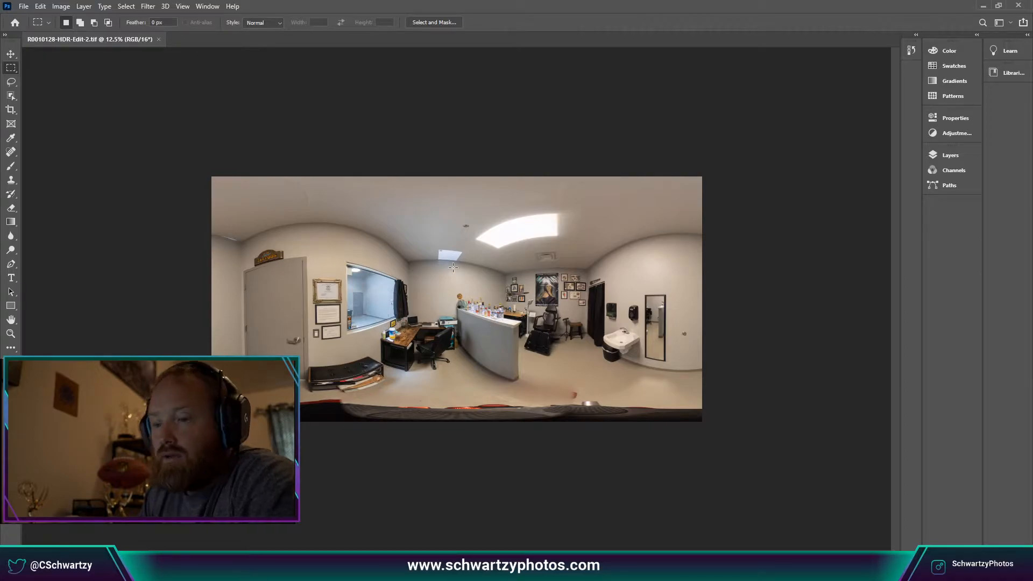
click(46, 7)
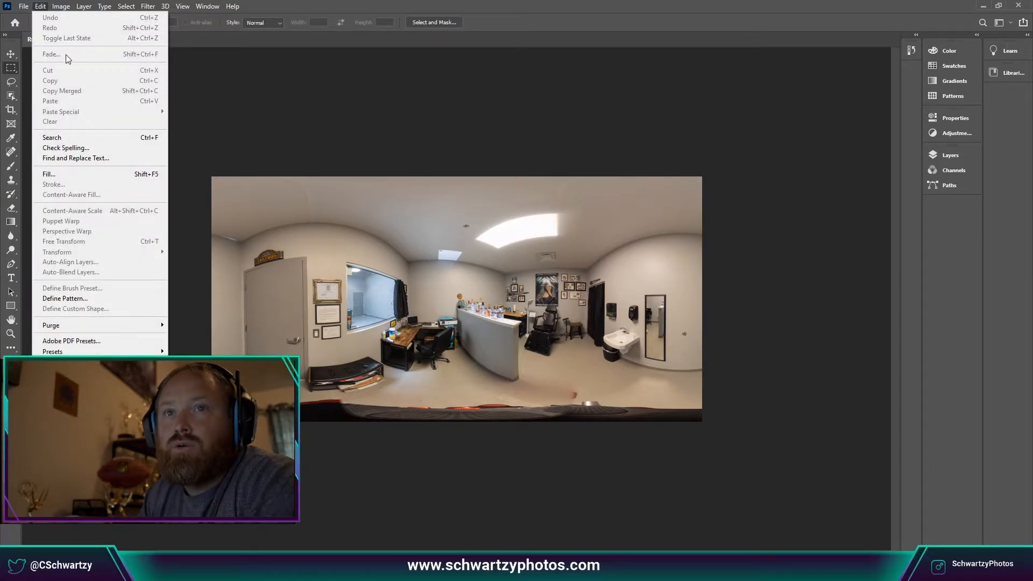
Rotate the panorama 180°.
mouse_move(61, 6)
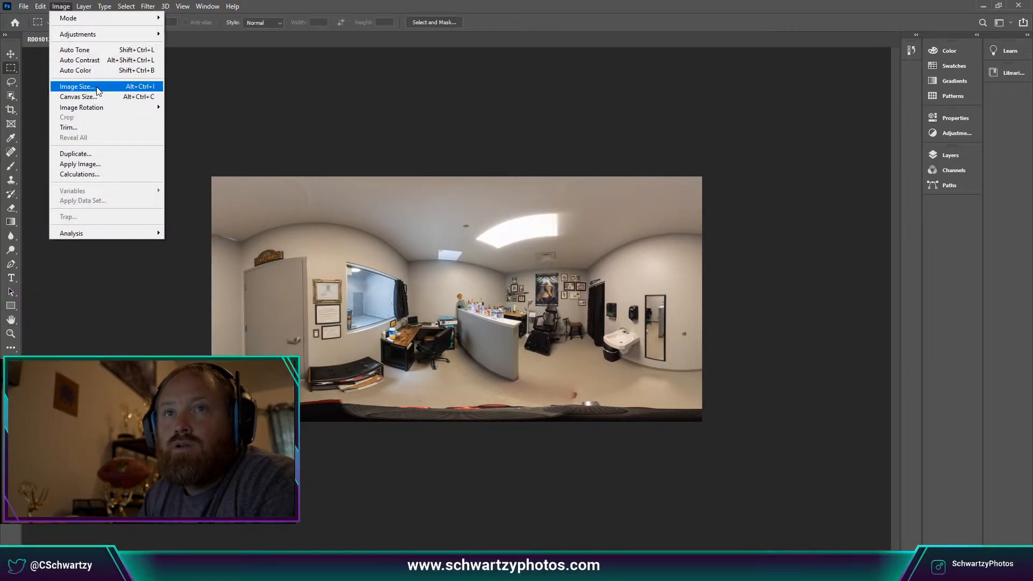
mouse_move(111, 107)
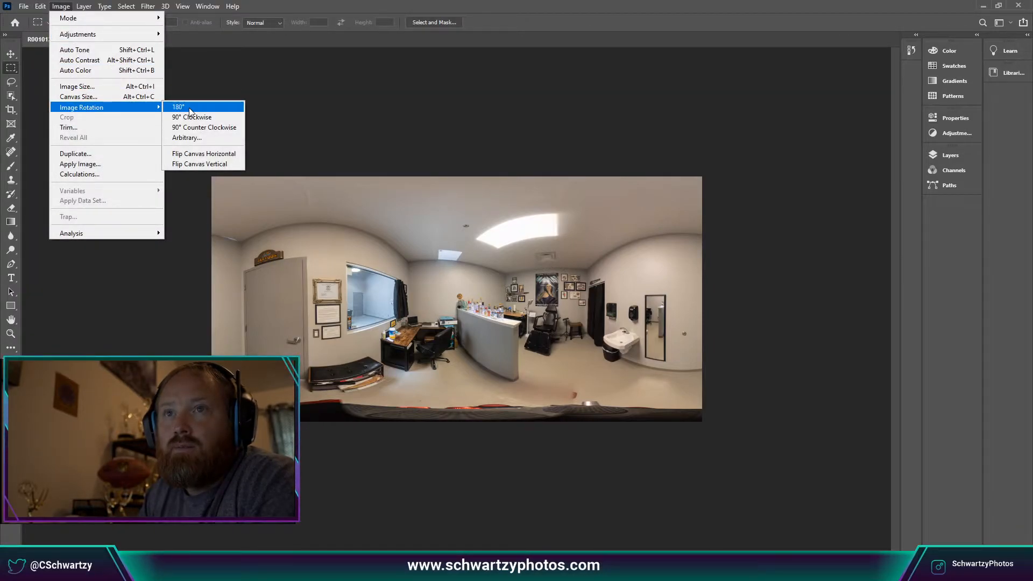
click(189, 108)
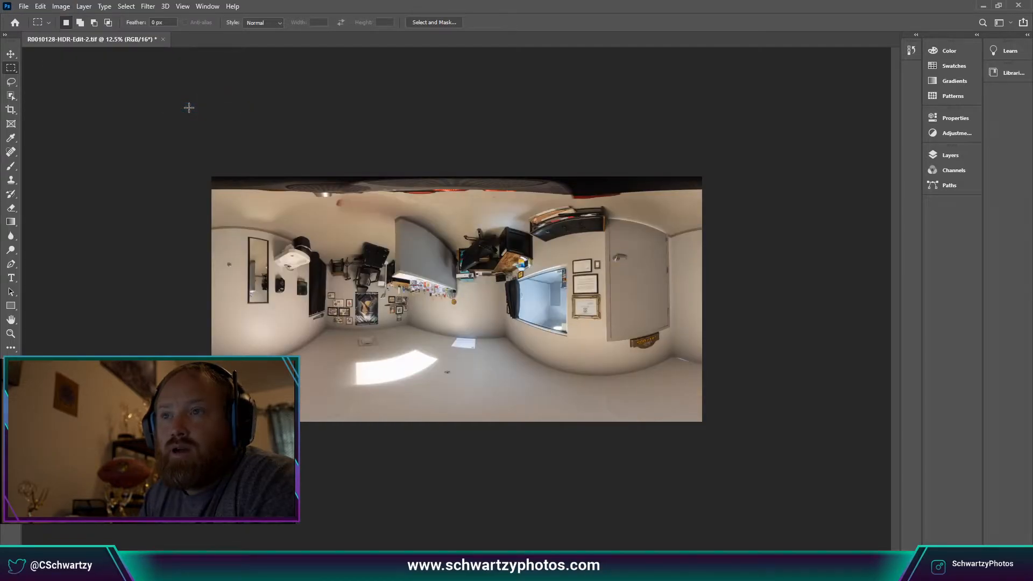
Apply the Polar Coordinates filter with Rectangular to Polar to form the little planet.
click(154, 8)
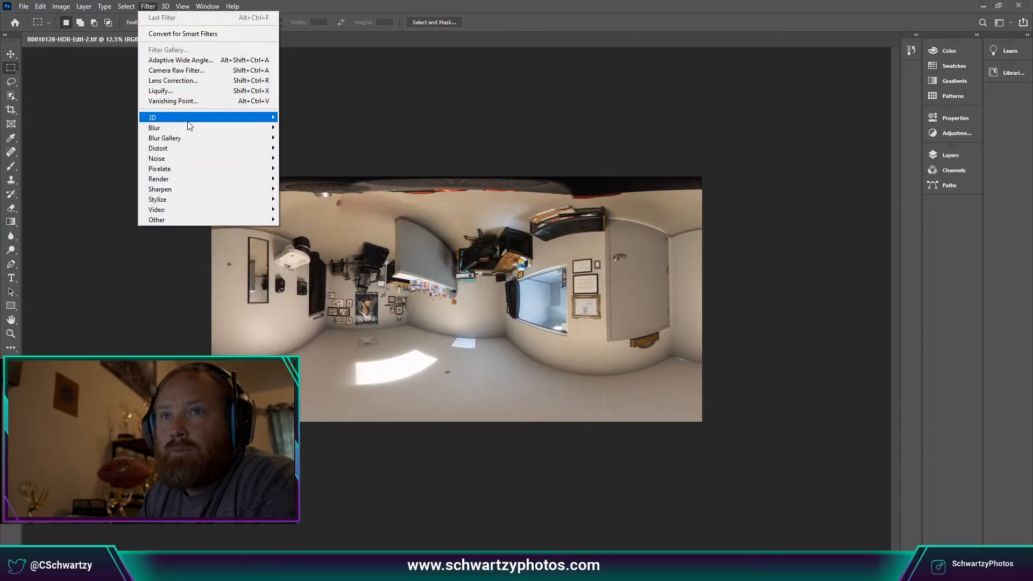
mouse_move(192, 150)
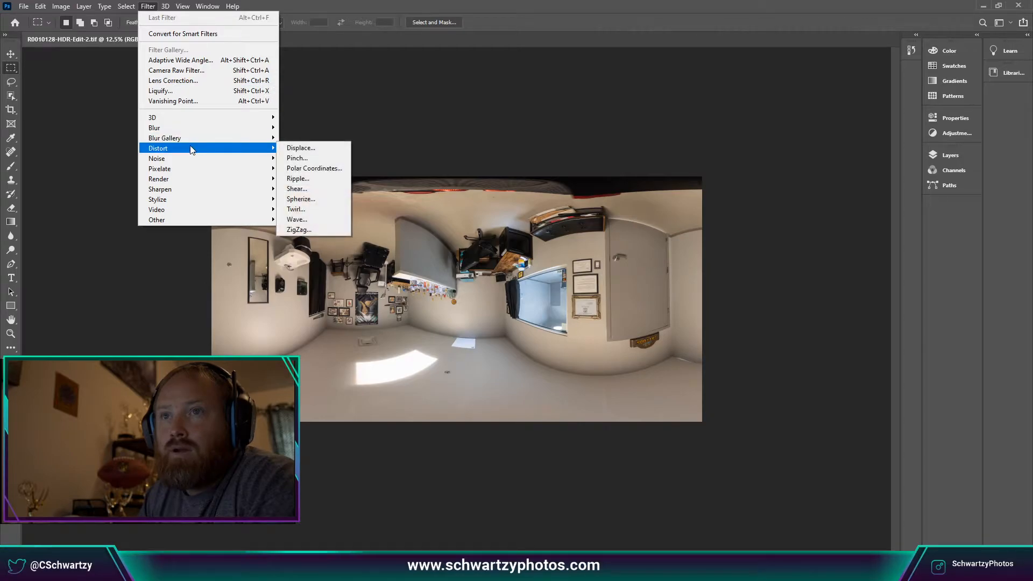
click(324, 169)
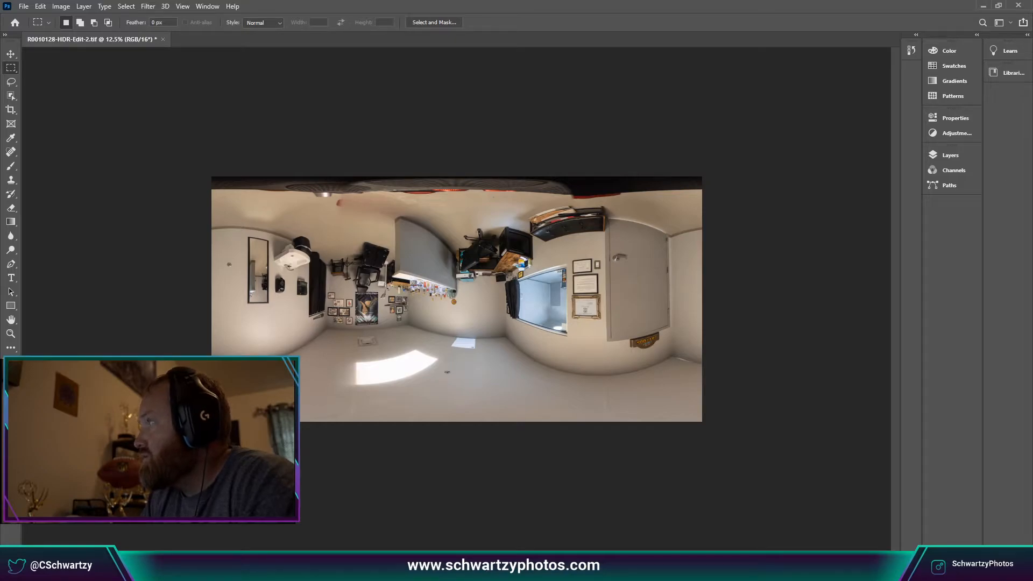
drag(444, 244, 418, 203)
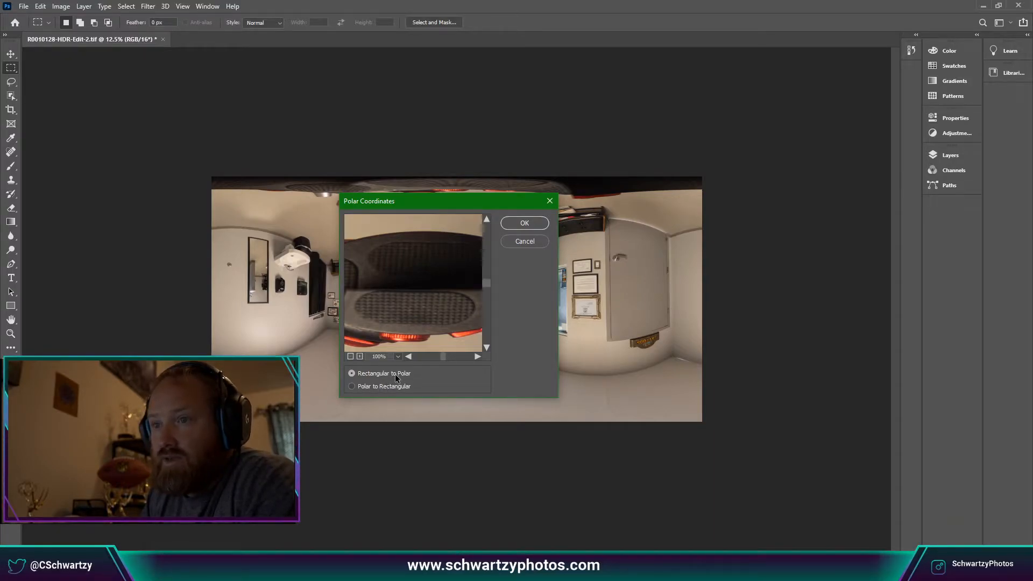
click(525, 223)
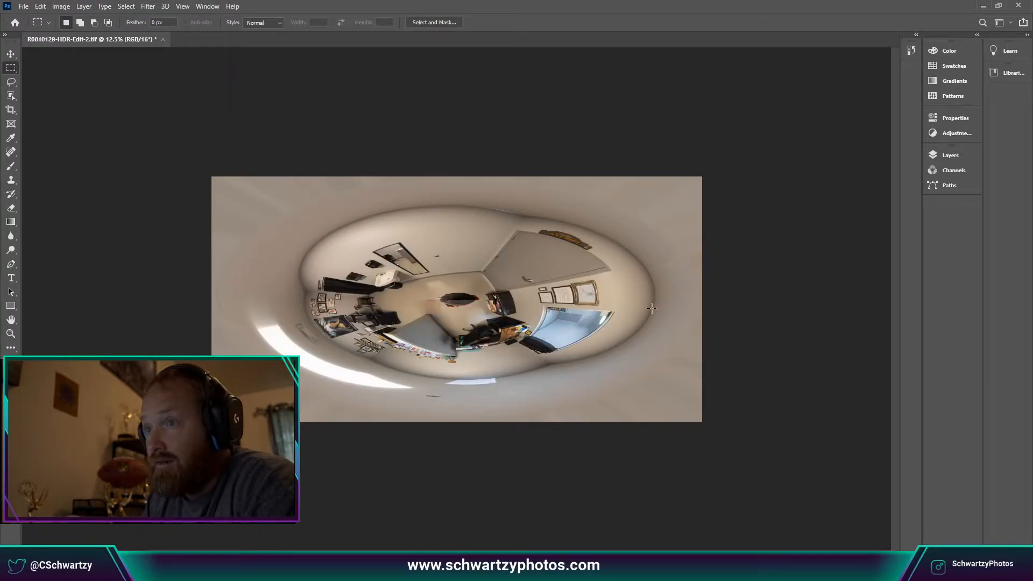
Zoom to 66.7% on the tripod seam at the little planet's centre.
key(ctrl+plus)
key(ctrl+plus)
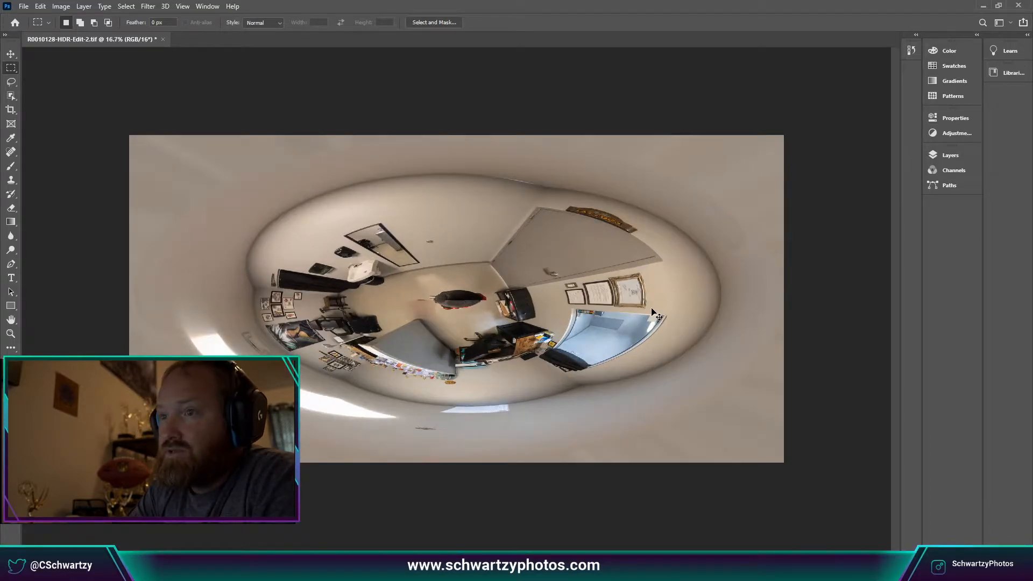
key(ctrl+plus)
key(ctrl+plus)
key(ctrl+plus)
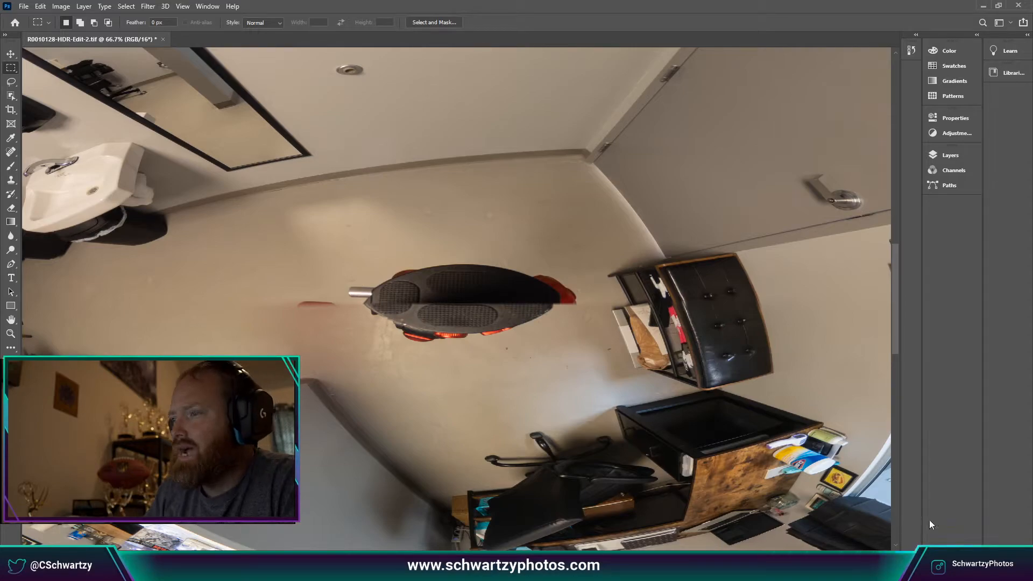
key(super+e)
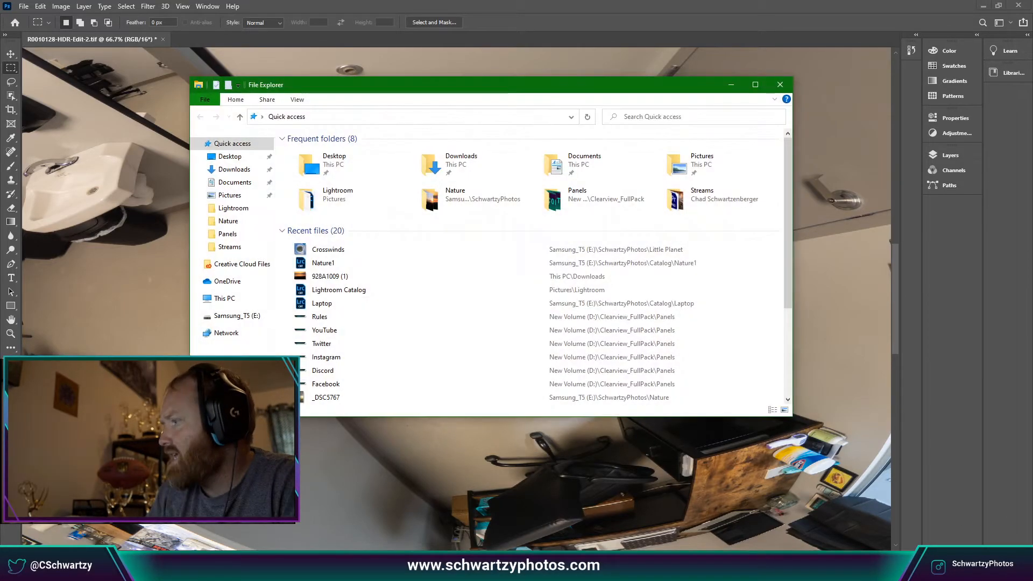
click(231, 315)
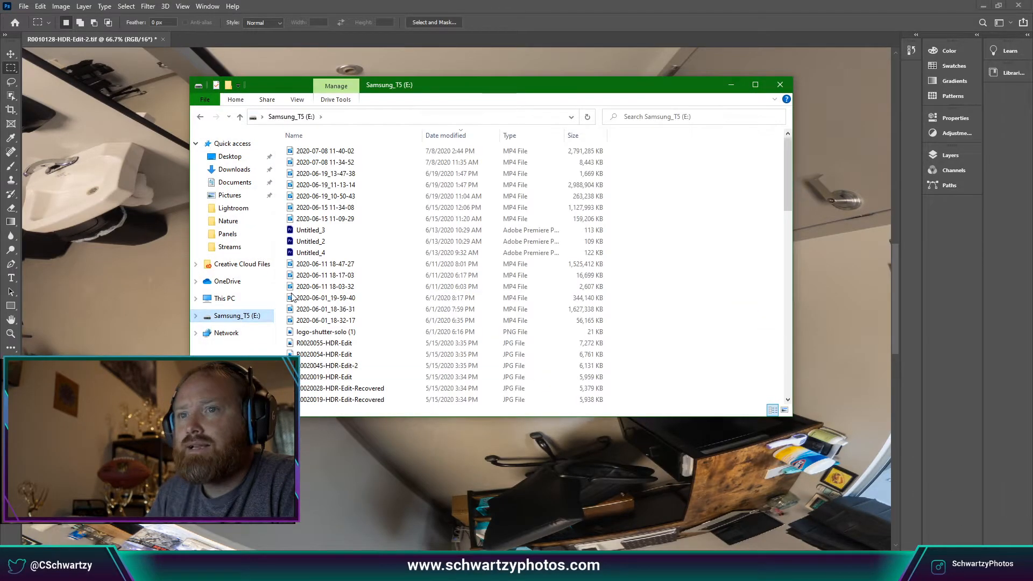
scroll(360, 337, down, 10)
scroll(365, 337, down, 4)
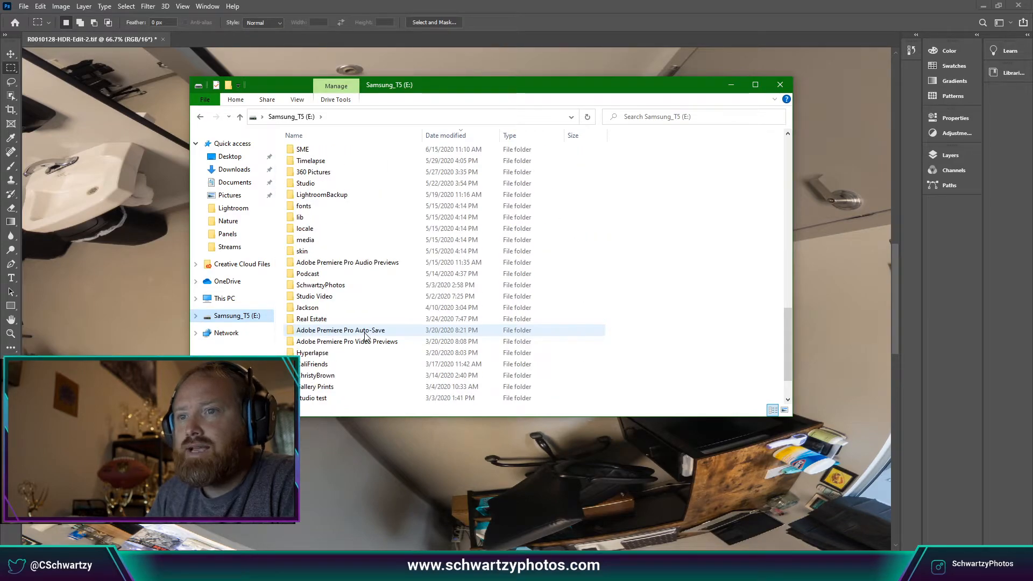
scroll(346, 395, down, 1)
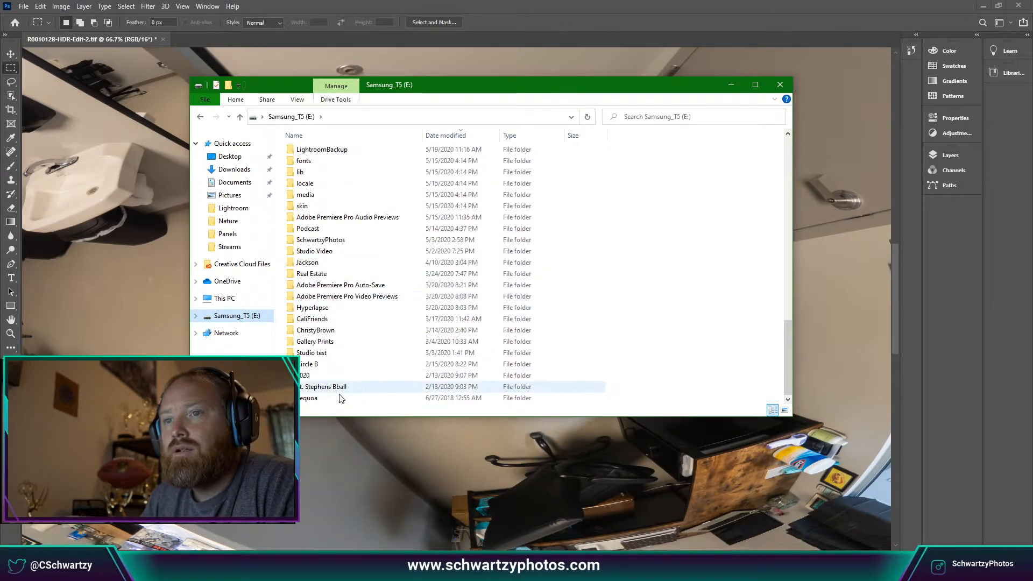
click(322, 243)
double_click(322, 241)
double_click(437, 162)
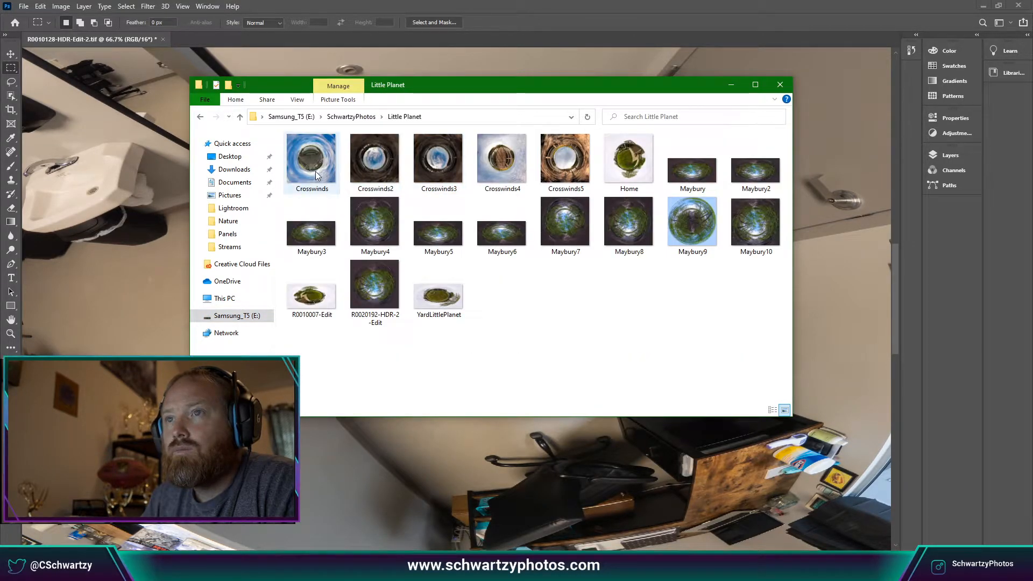
double_click(635, 171)
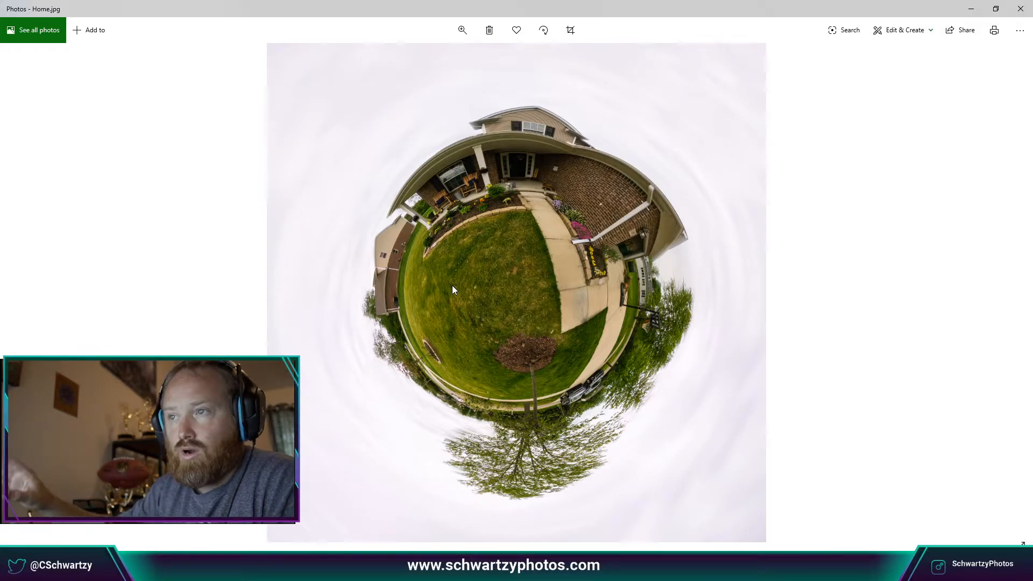
click(1021, 8)
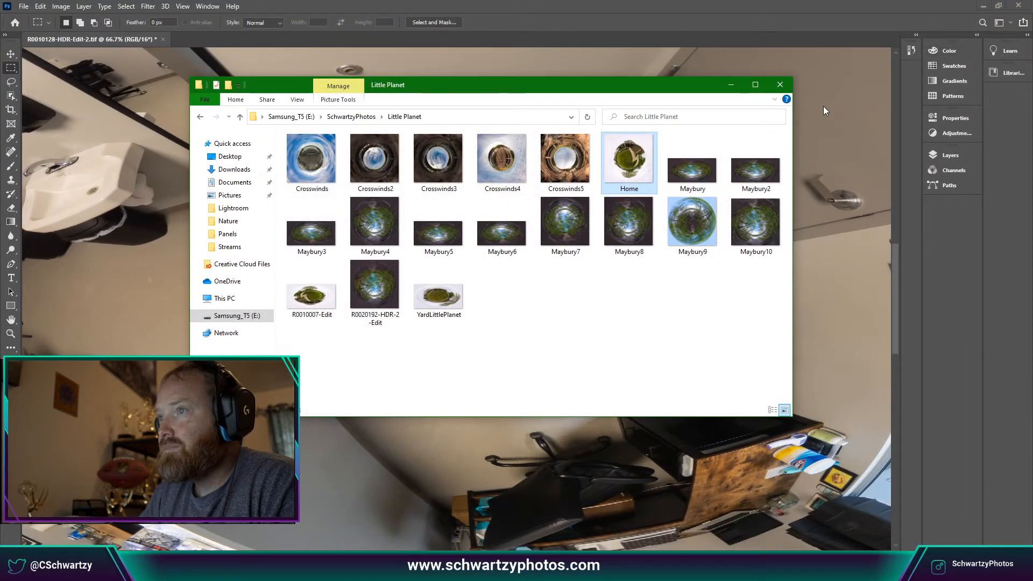
click(781, 85)
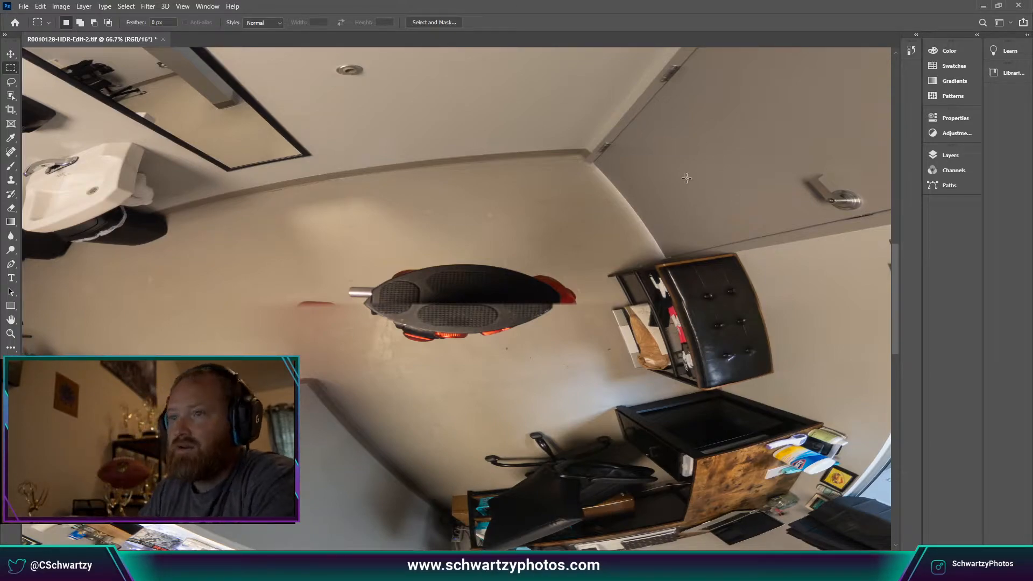
Select the Spot Healing Brush and enlarge it to size 125.
click(16, 141)
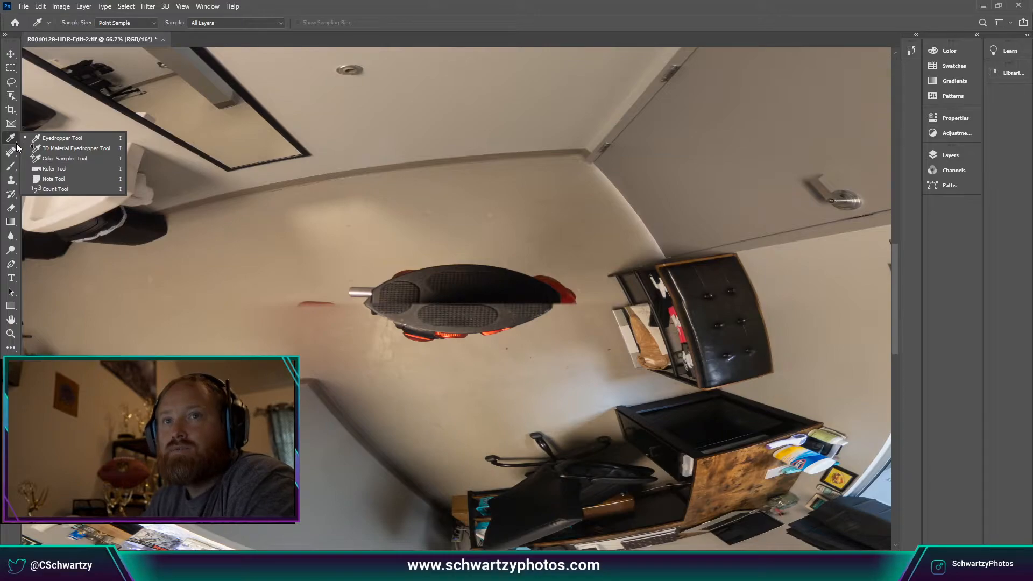
click(12, 153)
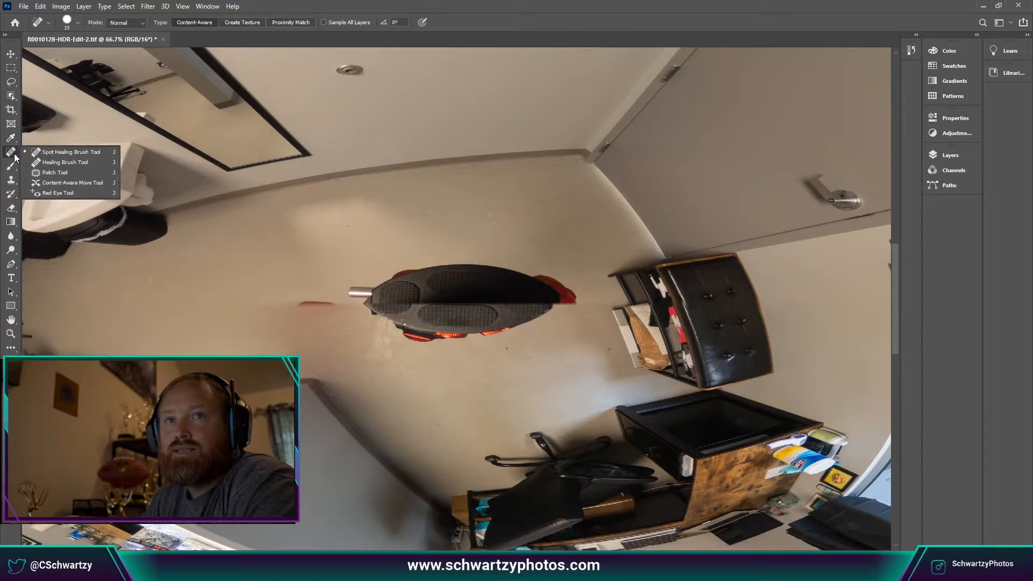
click(69, 153)
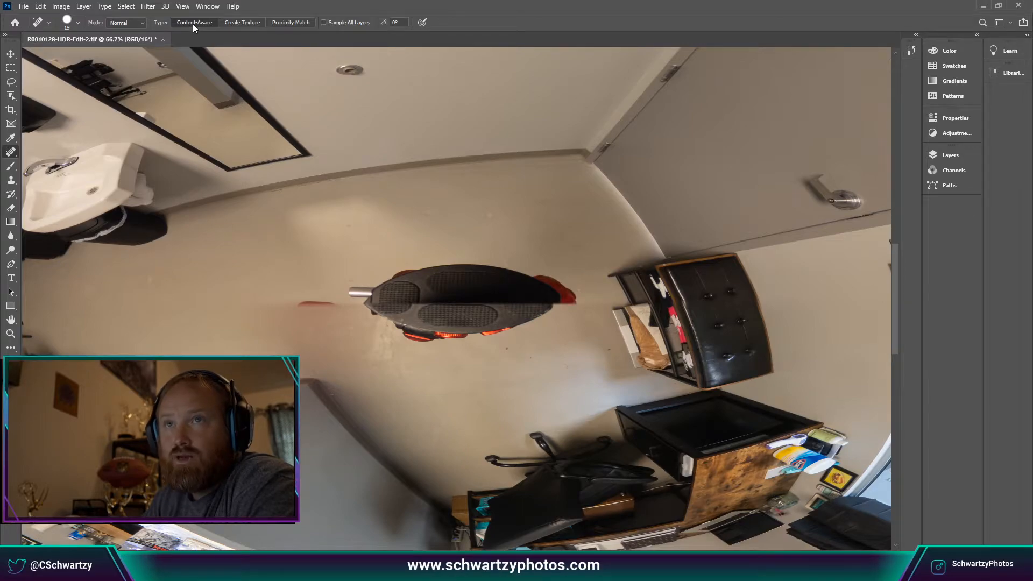
scroll(357, 259, up, 2)
scroll(359, 262, down, 2)
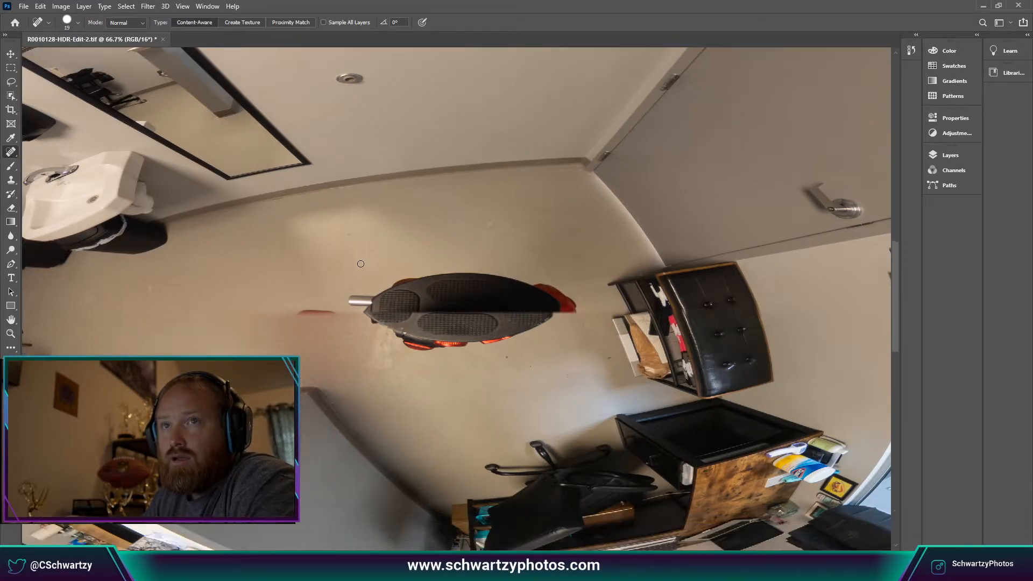
key(bracketright)
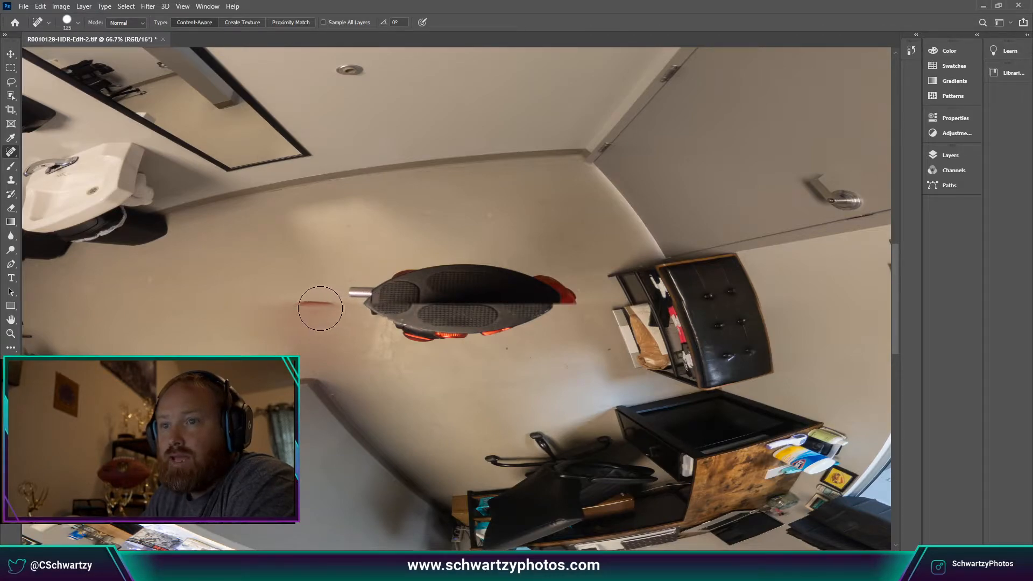
key(bracketright)
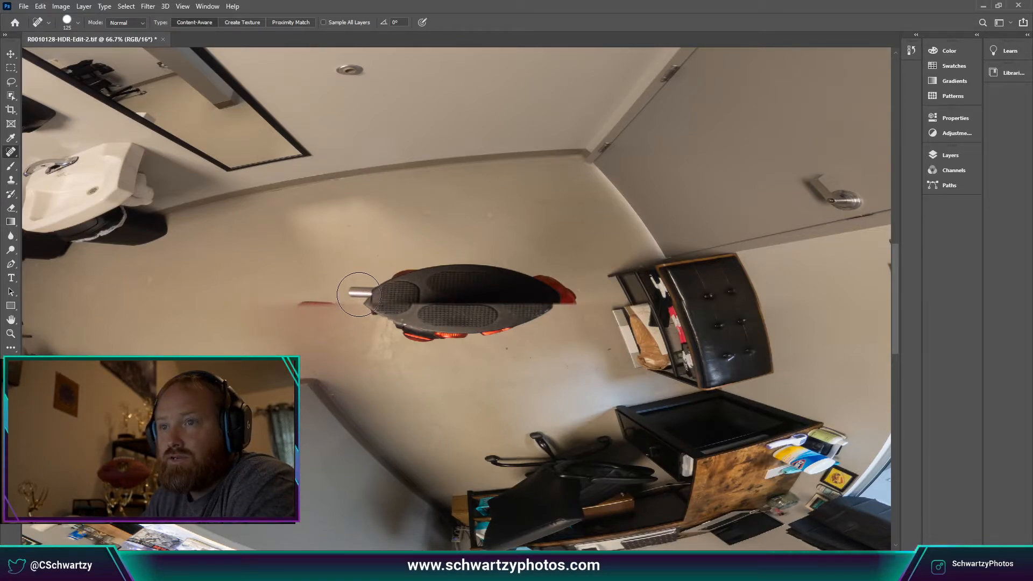
Paint out the dark tripod object, the red mark and two leftover streaks on the wall.
mouse_move(366, 293)
mouse_down()
mouse_move(482, 273)
mouse_move(552, 281)
mouse_move(549, 303)
mouse_move(474, 323)
mouse_move(398, 317)
mouse_move(456, 300)
mouse_move(446, 329)
mouse_move(404, 339)
mouse_move(366, 317)
mouse_up()
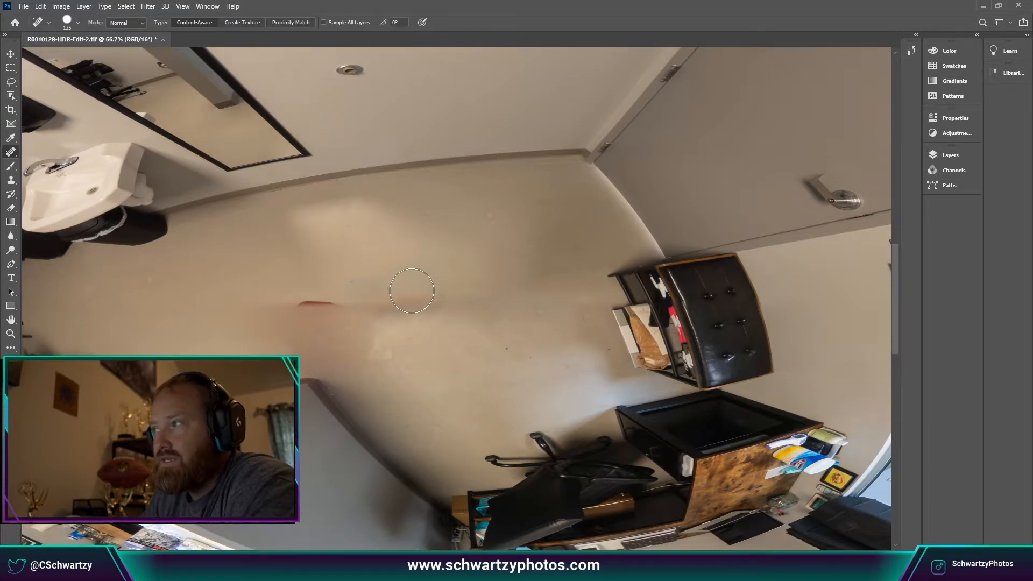
drag(244, 307, 428, 307)
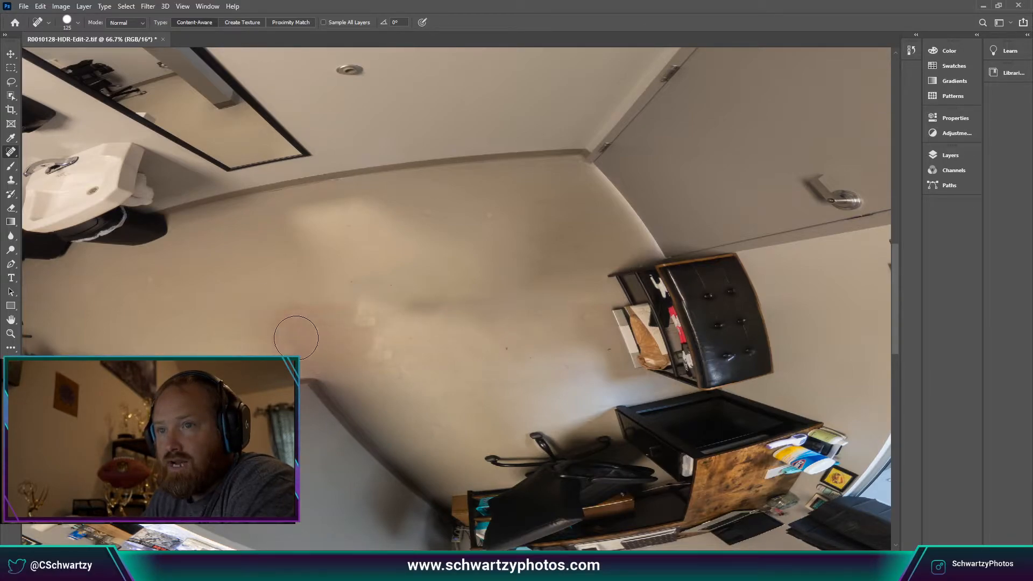
drag(272, 334, 327, 335)
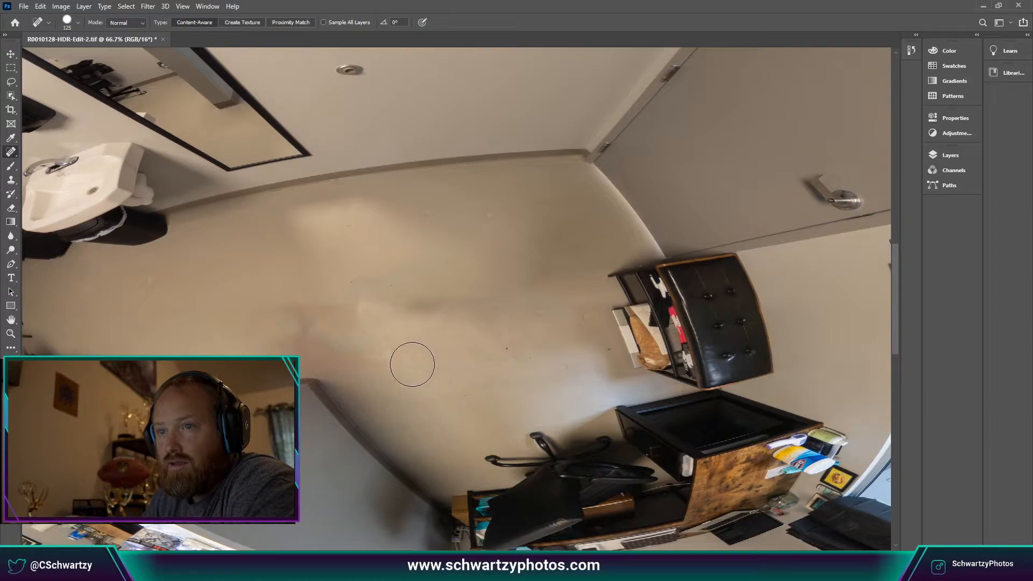
drag(352, 374, 286, 352)
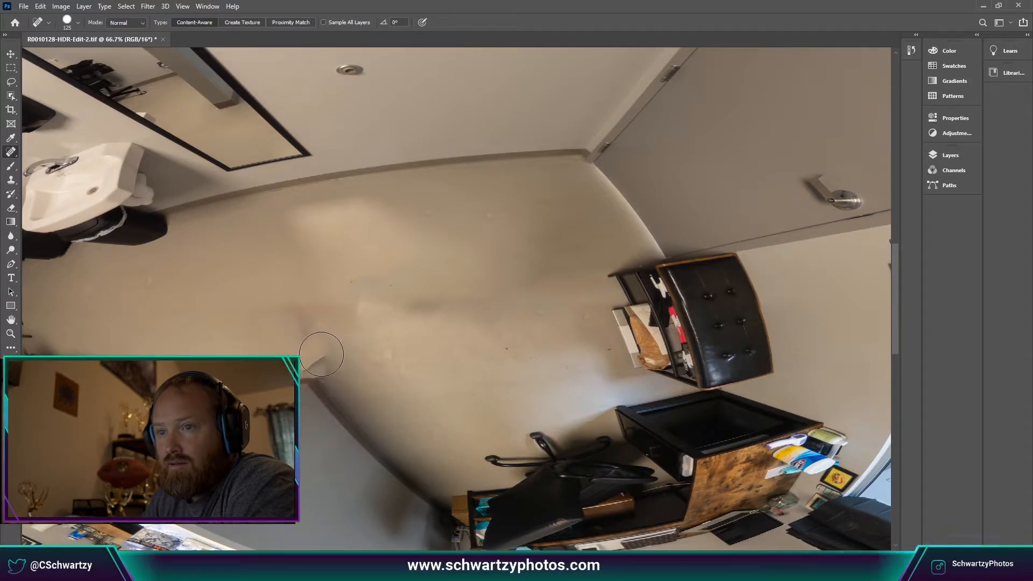
Heal the small wall marks near the inset corner and smooth the leftover seam.
click(330, 357)
click(339, 362)
click(317, 353)
drag(340, 355, 285, 342)
drag(369, 334, 285, 329)
drag(362, 316, 291, 310)
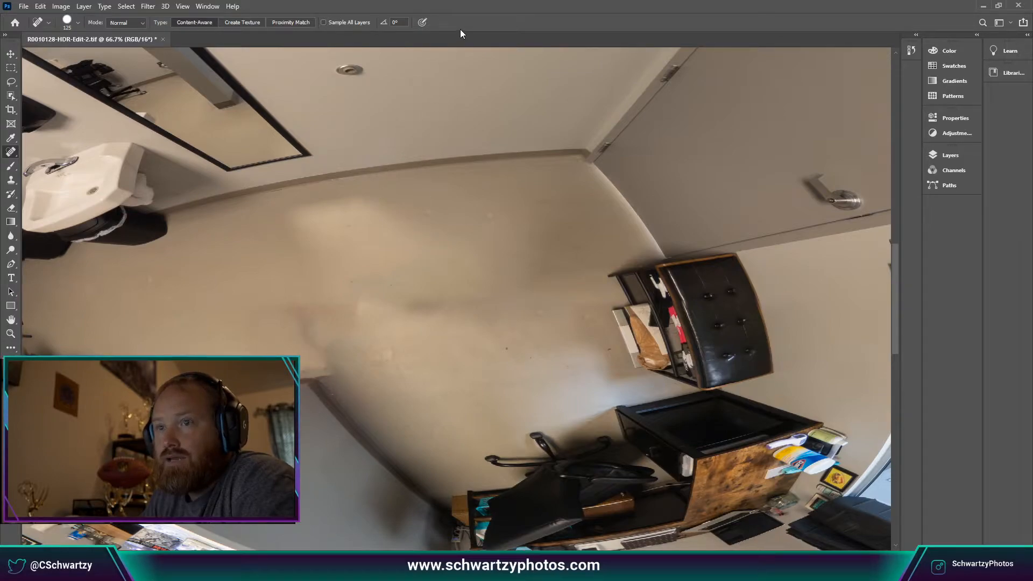
Undo the last seam stroke, then reheal the centre wall with a size-90 brush.
key(ctrl+z)
key(ctrl+z)
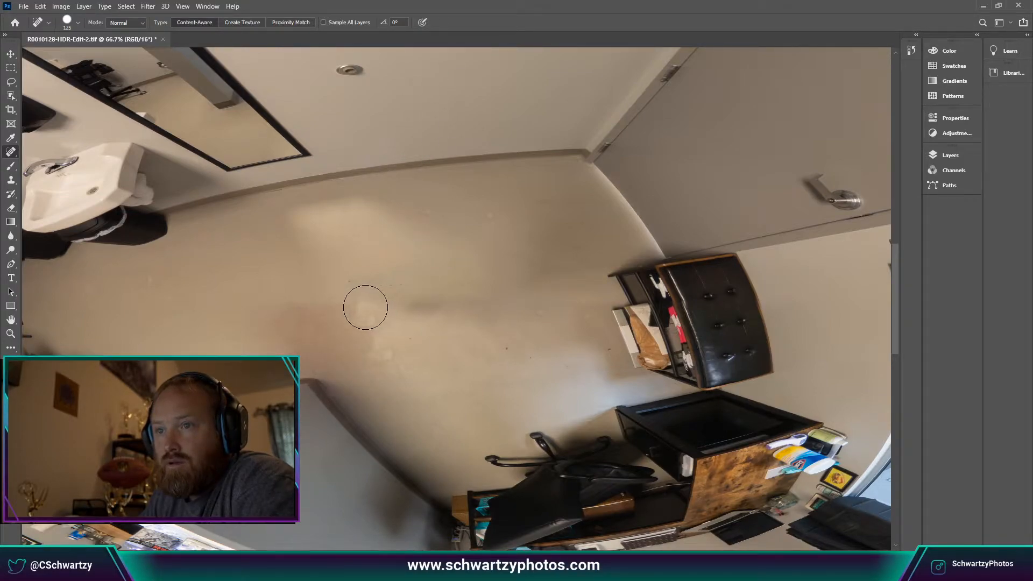
scroll(366, 306, down, 2)
scroll(366, 305, up, 1)
drag(366, 301, 380, 344)
drag(339, 295, 358, 329)
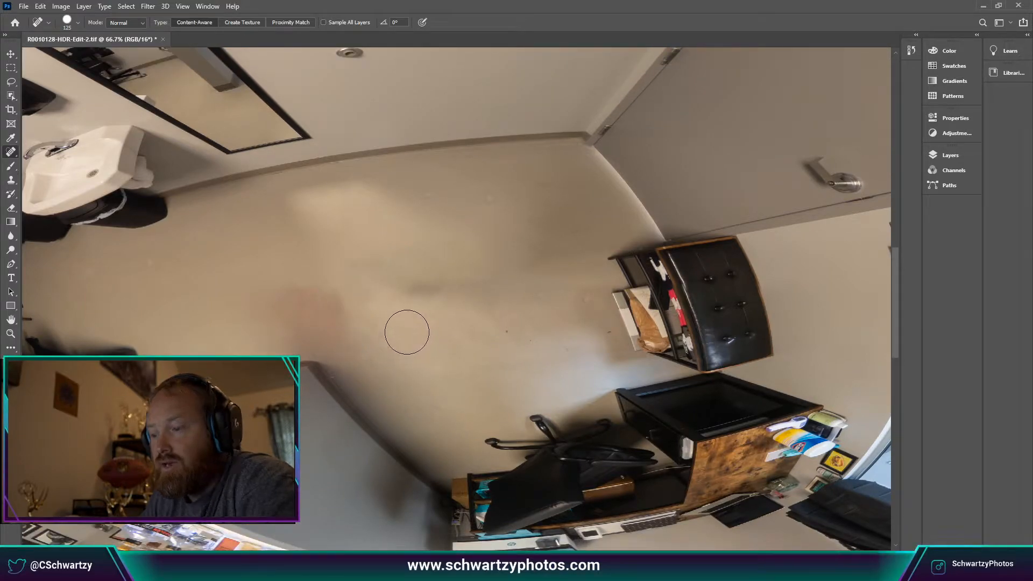
key(bracketright)
key(bracketright)
key(bracketleft)
key(bracketleft)
key(bracketleft)
key(bracketleft)
drag(334, 304, 295, 297)
drag(345, 322, 279, 299)
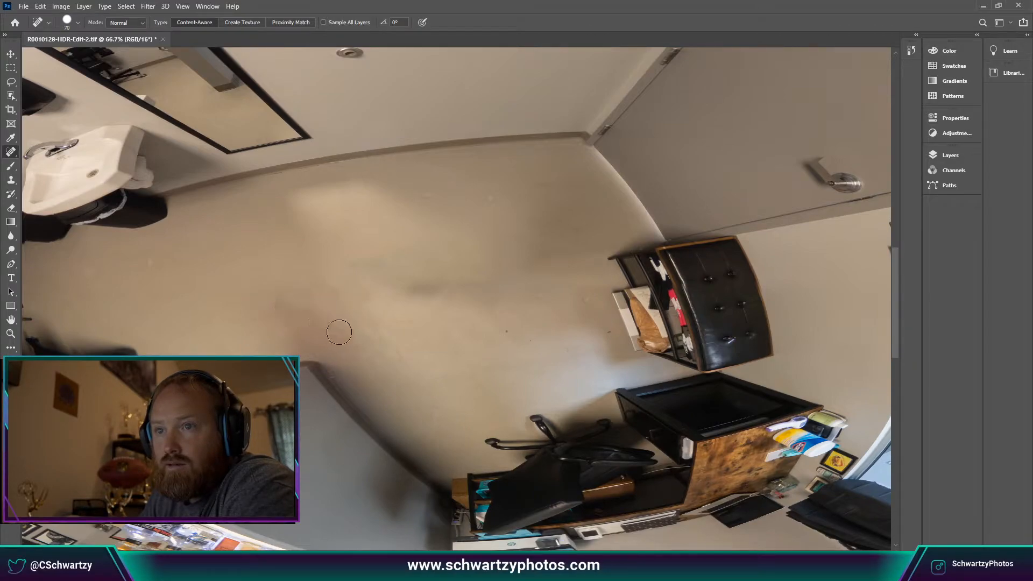
mouse_move(343, 327)
mouse_down()
mouse_move(293, 311)
mouse_move(334, 300)
mouse_up()
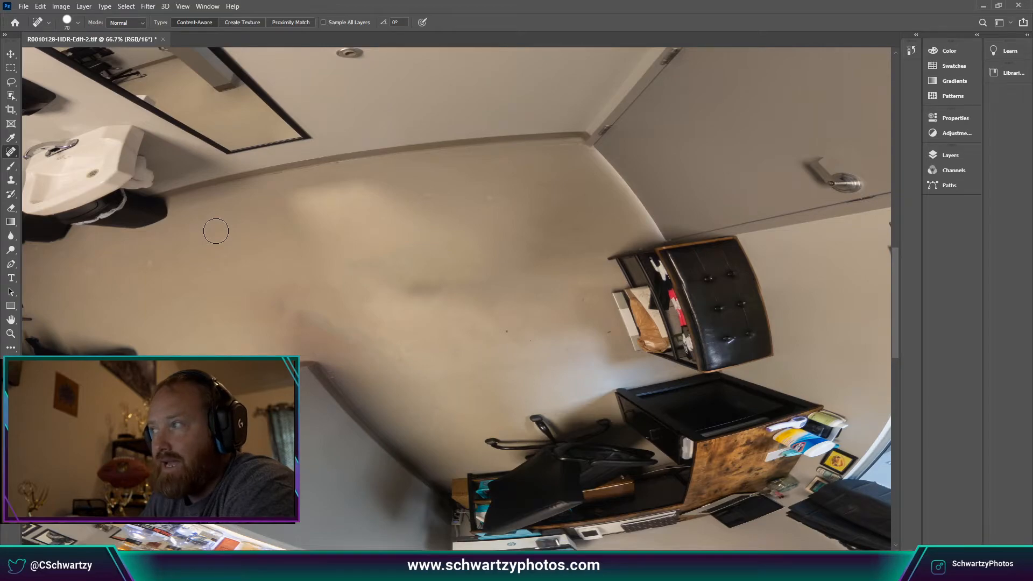
Switch to the Healing Brush at size 30, sample clean wall, and paint it over the blotch.
right_click(10, 152)
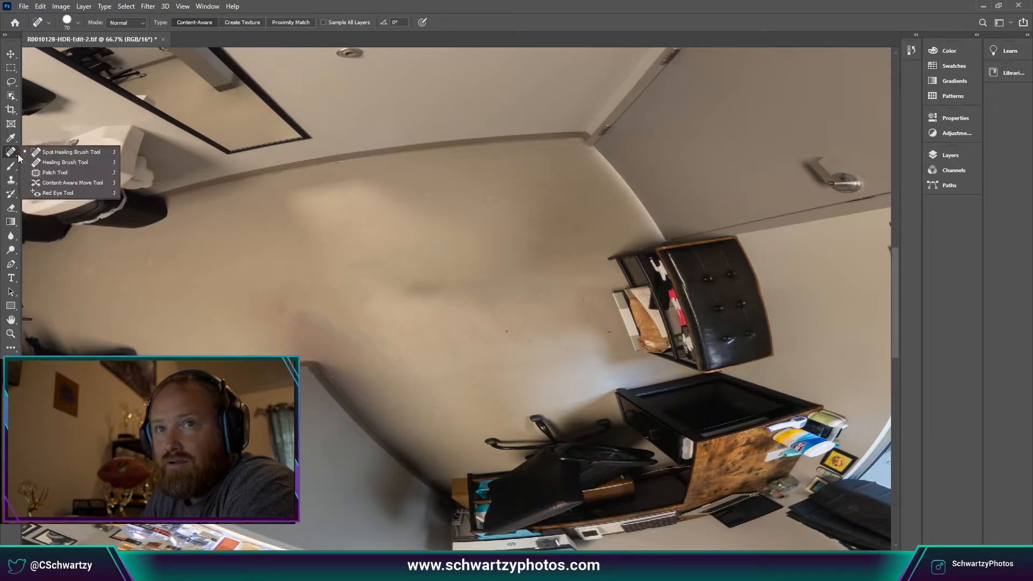
click(47, 163)
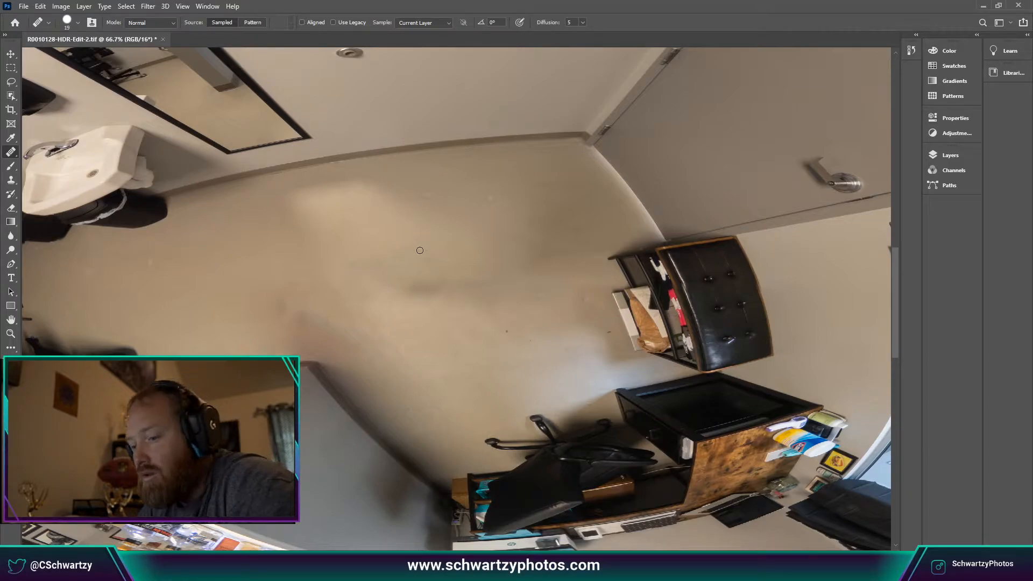
key(bracketleft)
key(bracketleft)
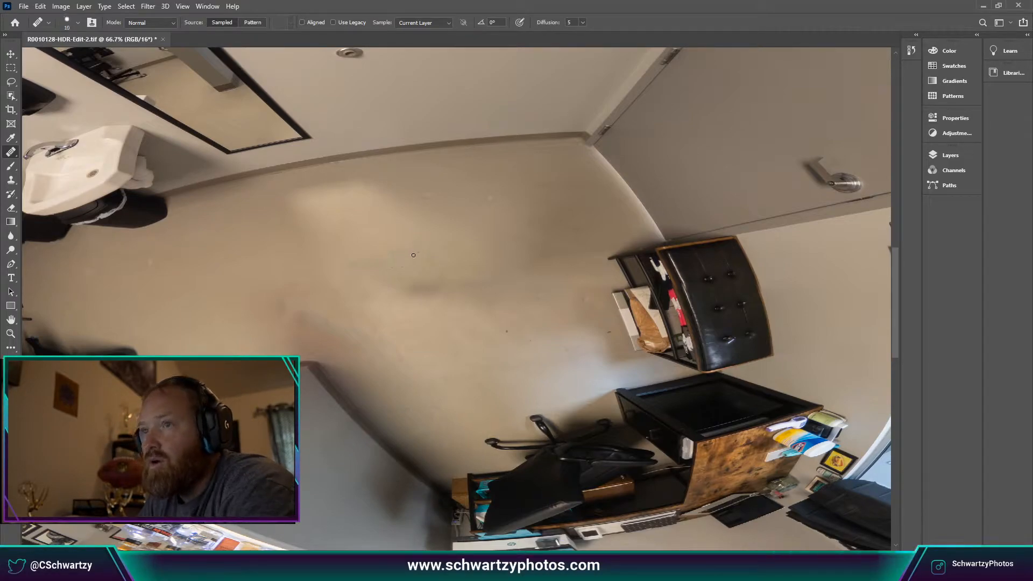
key(bracketright)
key(bracketright)
key(bracketright)
key(bracketright)
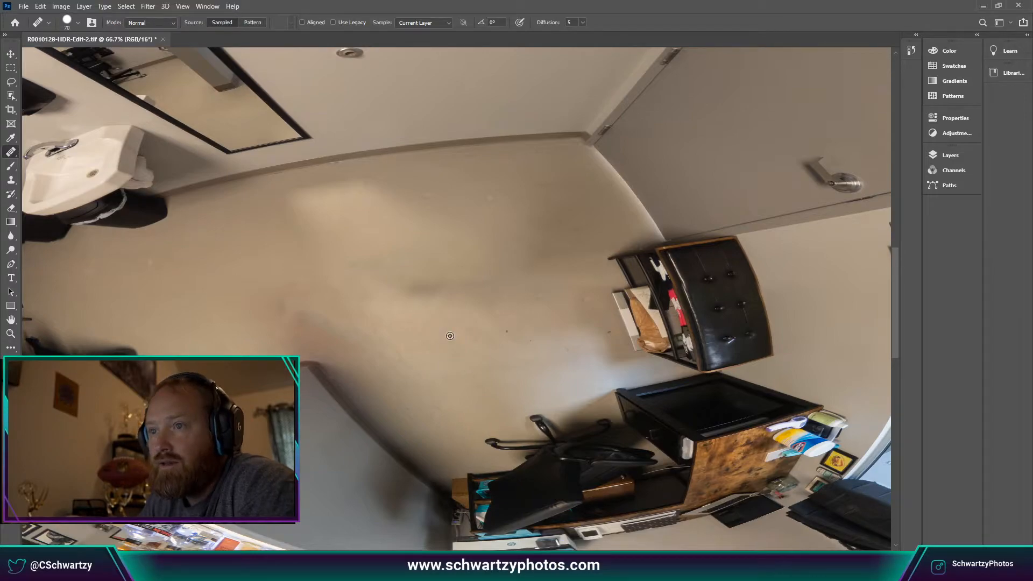
alt+click(450, 336)
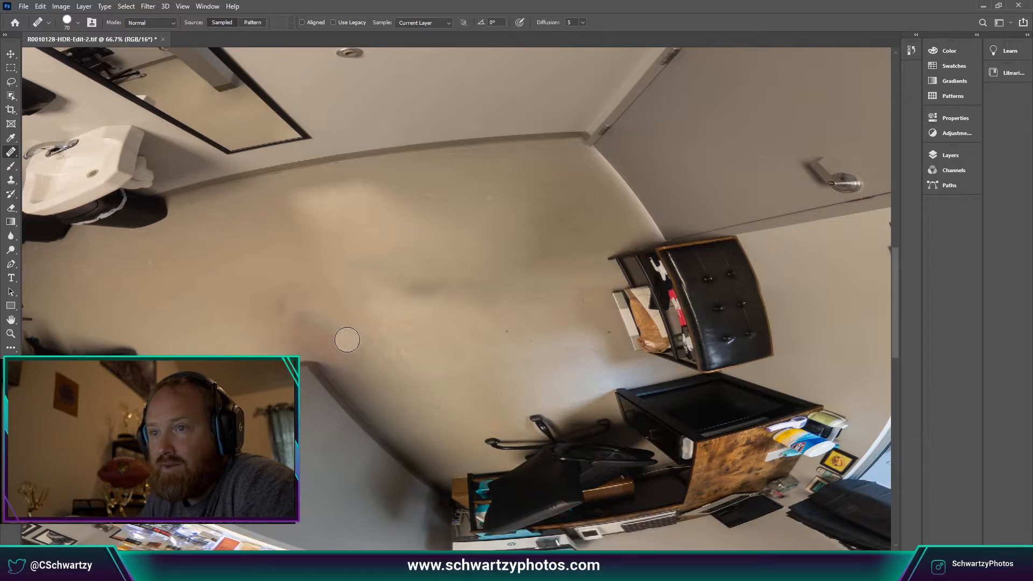
drag(353, 362, 322, 322)
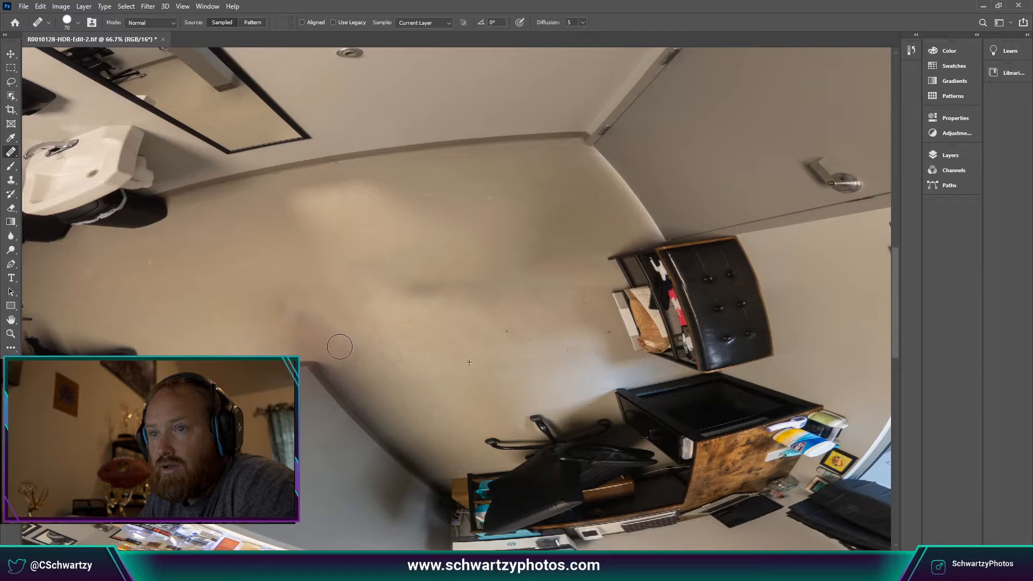
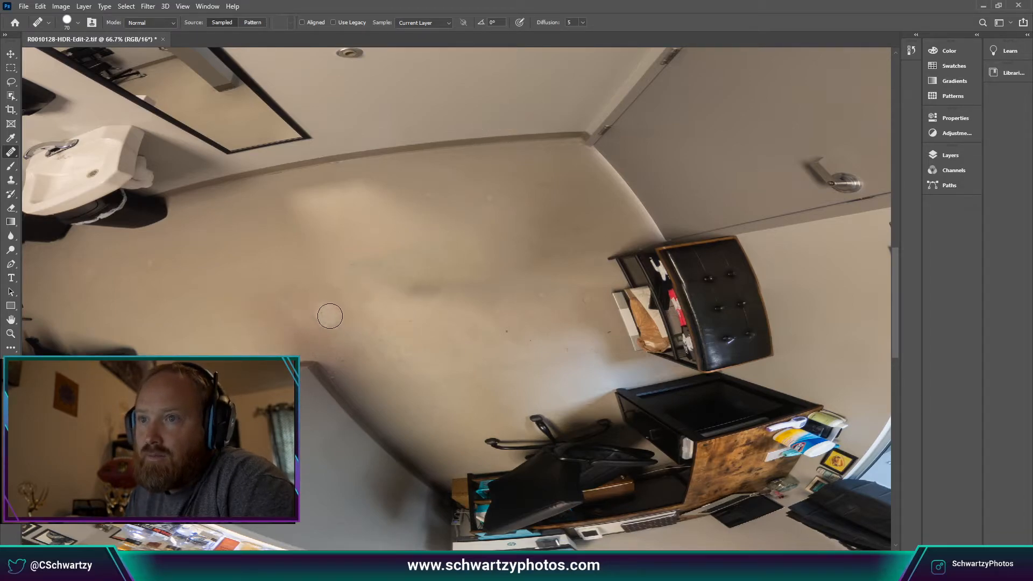
Heal the lighter wall blotch, the small floor spots and the uneven wall patch up-left.
mouse_move(335, 325)
mouse_down()
mouse_move(381, 356)
mouse_move(352, 379)
mouse_up()
click(344, 342)
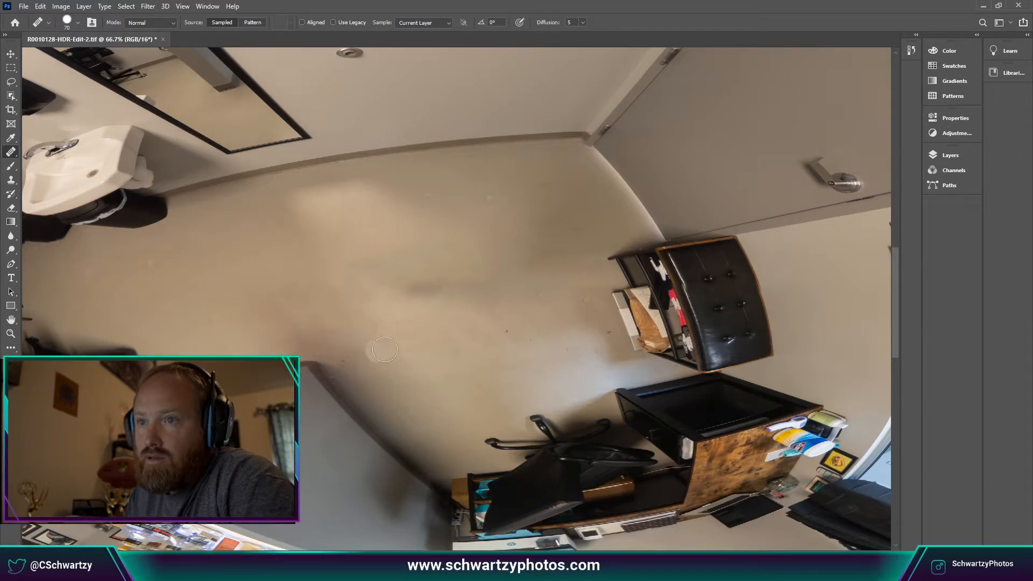
click(346, 342)
click(338, 329)
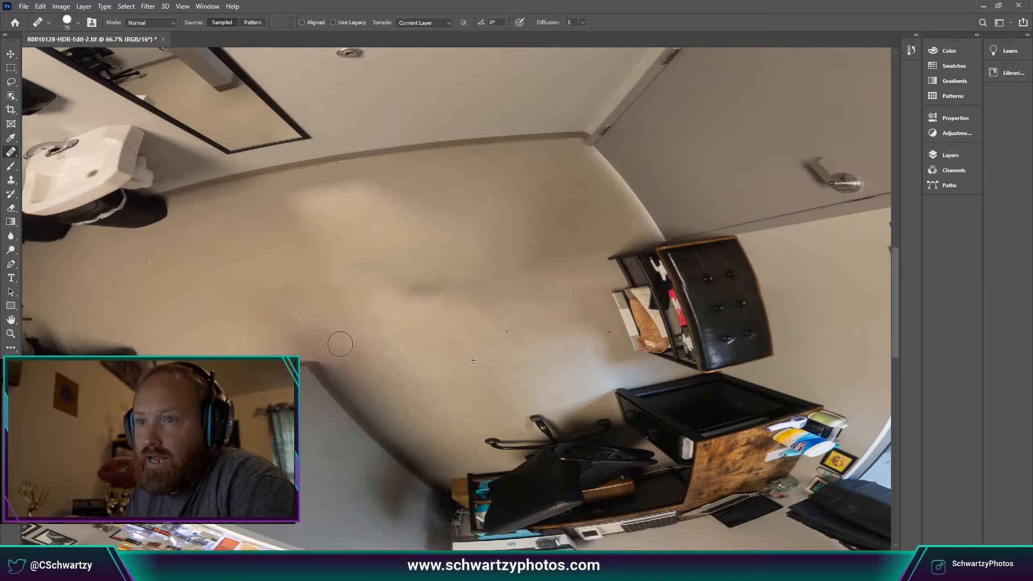
click(353, 362)
click(341, 350)
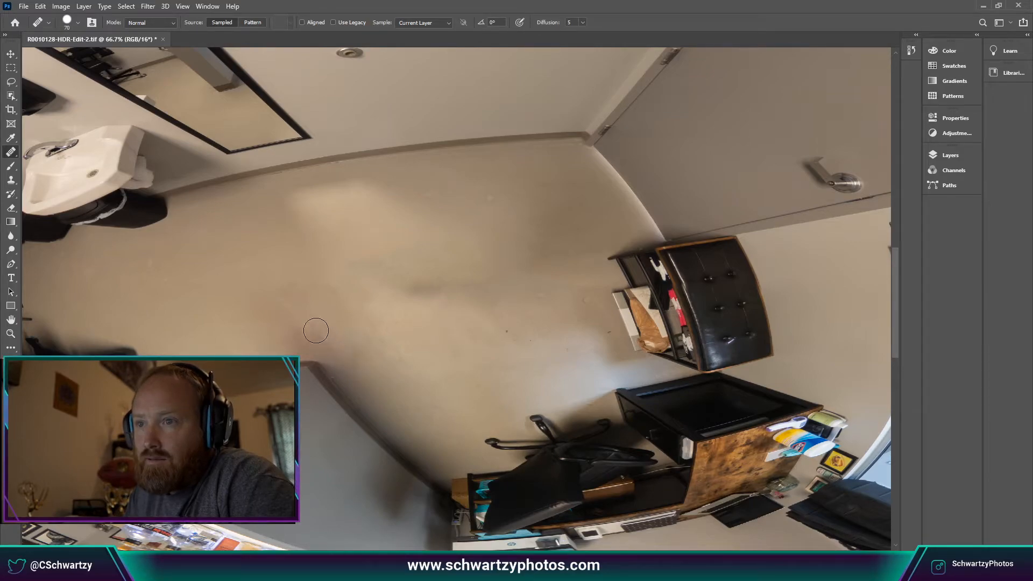
mouse_move(316, 331)
mouse_down()
mouse_move(261, 307)
mouse_move(297, 325)
mouse_move(290, 334)
mouse_up()
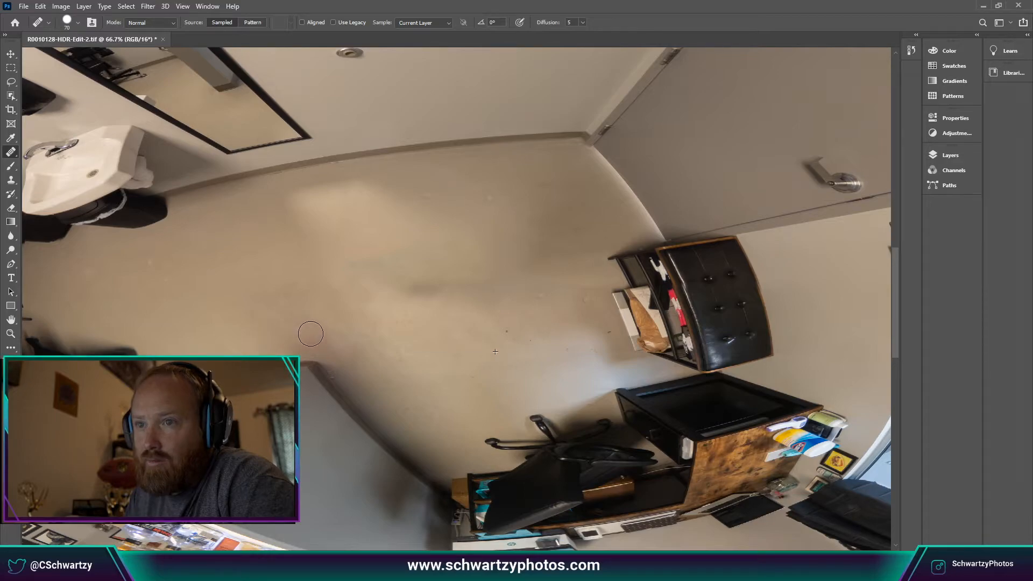
click(289, 341)
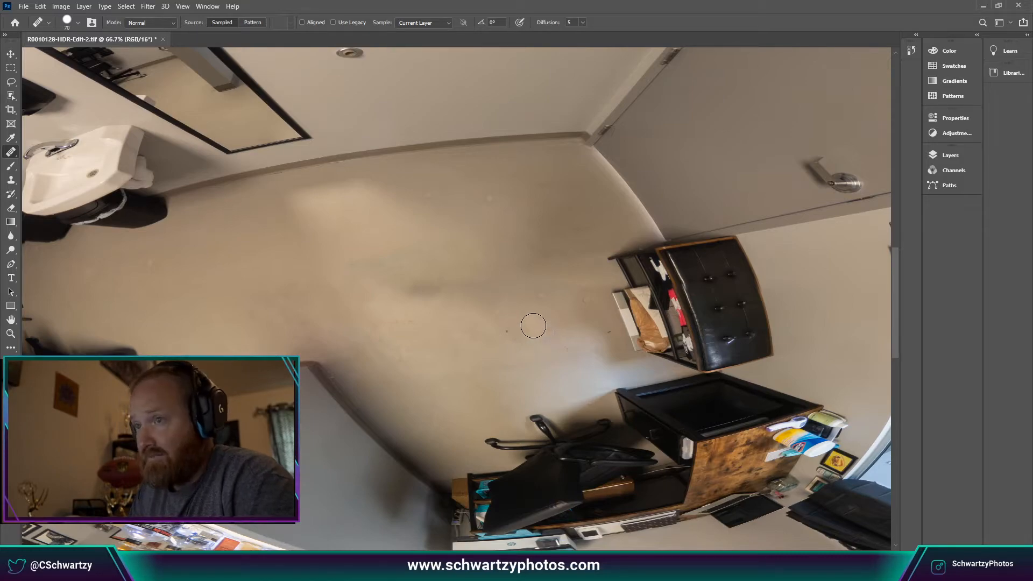
scroll(520, 306, down, 2)
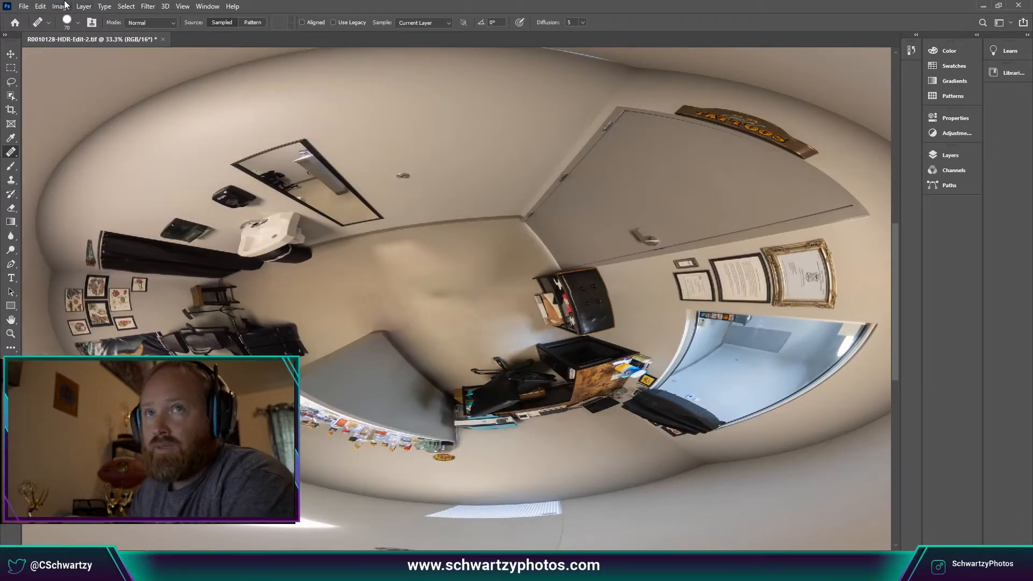
Unwrap the little-planet view with Polar Coordinates set to Polar to Rectangular.
click(148, 6)
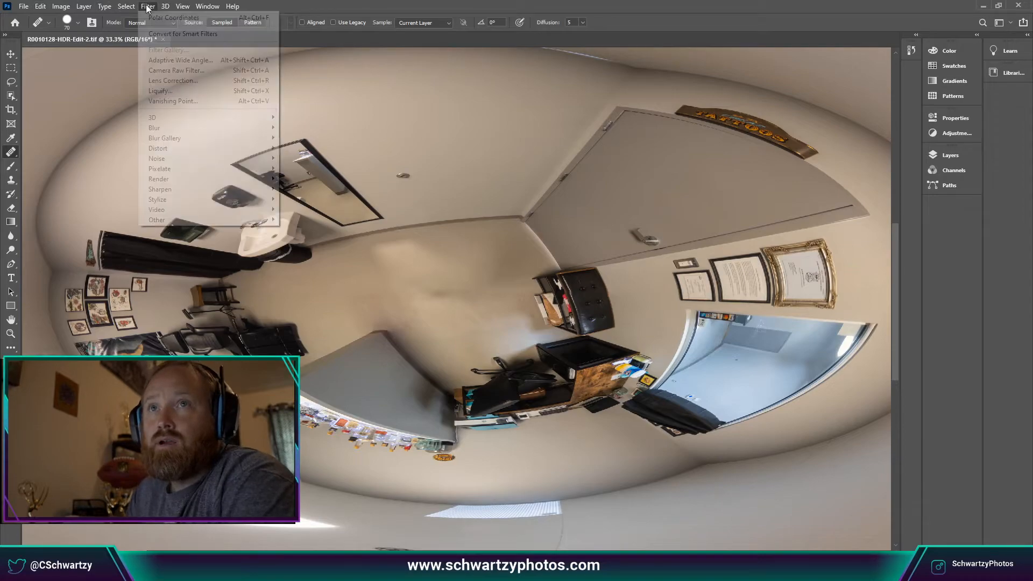
mouse_move(189, 152)
click(314, 167)
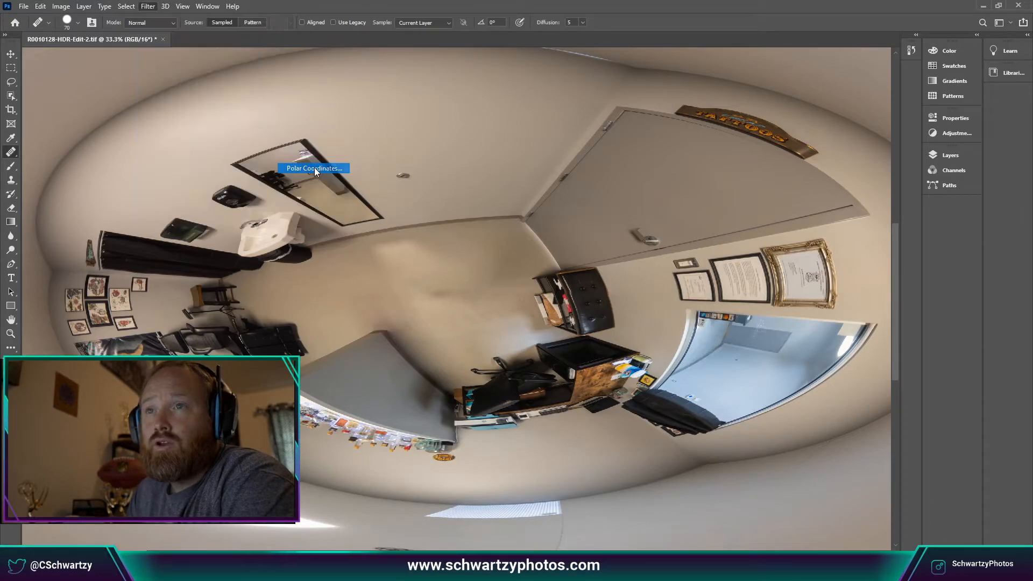
click(386, 386)
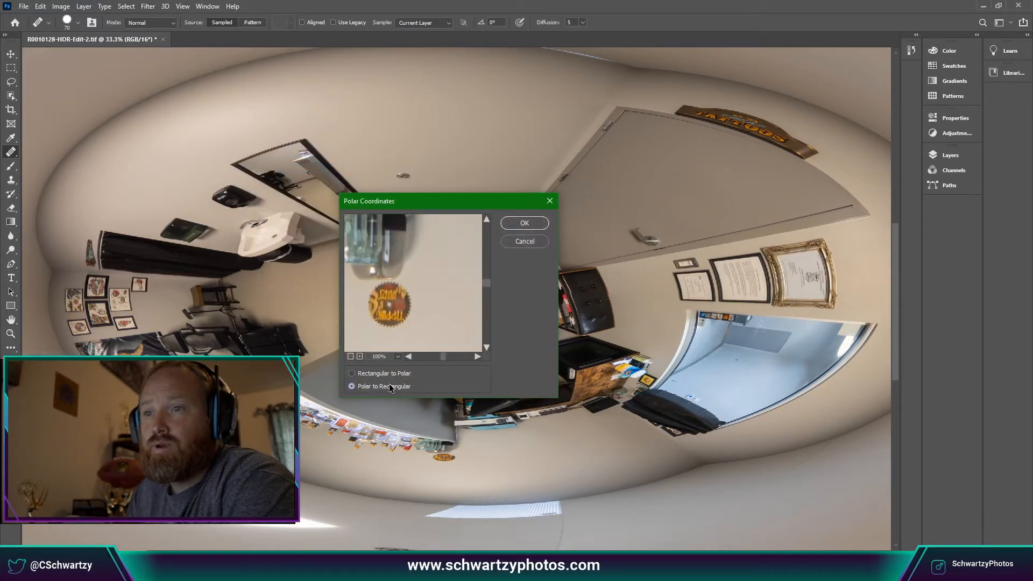
click(542, 223)
Rotate the panorama 180° upright, zoom out, and return to Lightroom Classic.
click(58, 7)
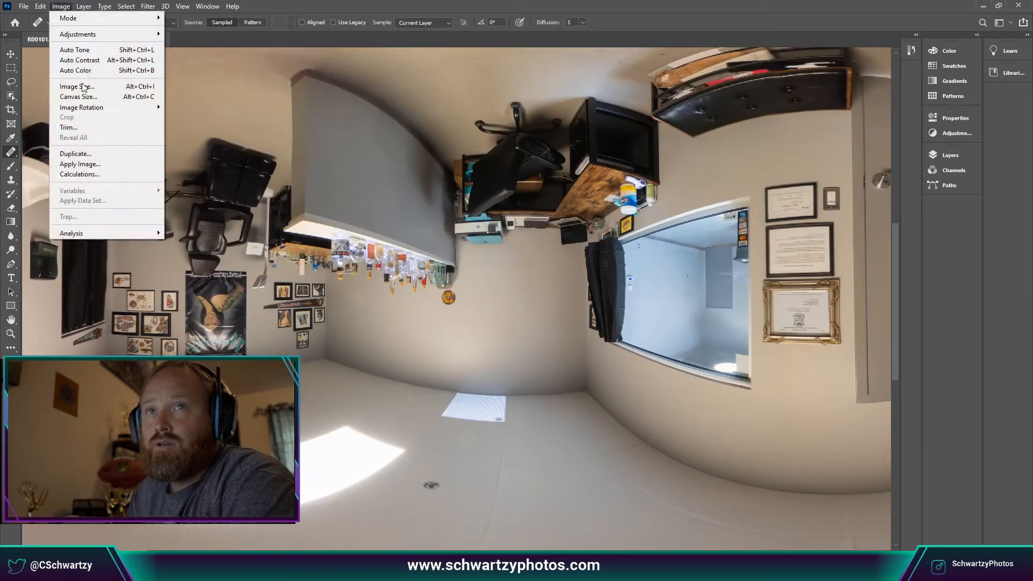
mouse_move(93, 109)
click(175, 109)
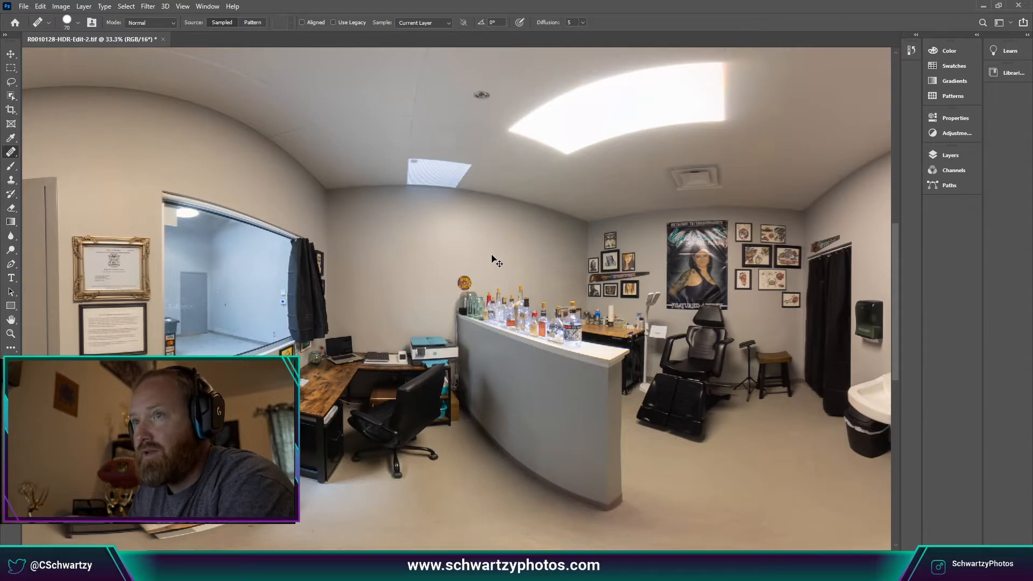
key(ctrl+minus)
key(ctrl+minus)
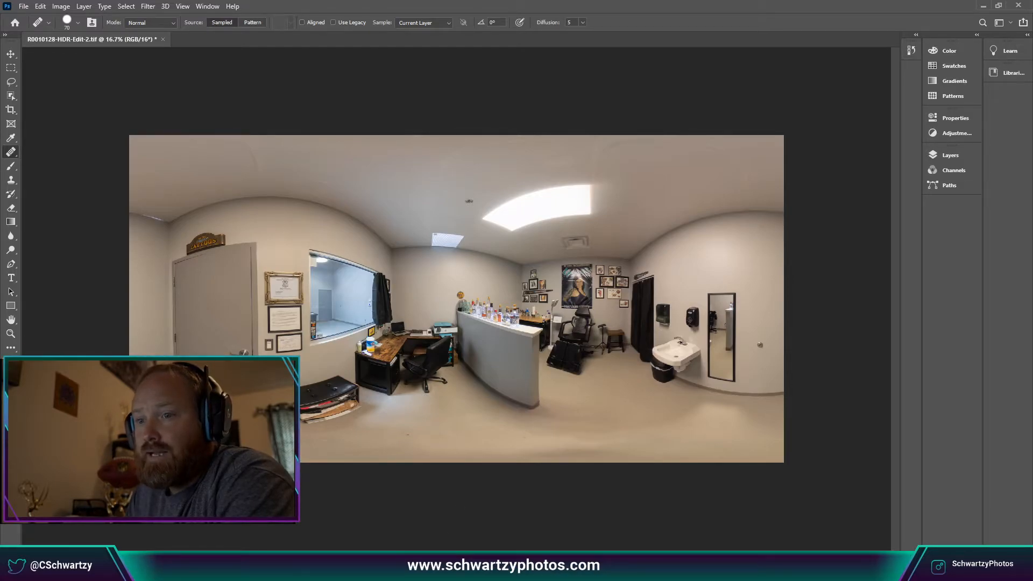
key(alt+Tab)
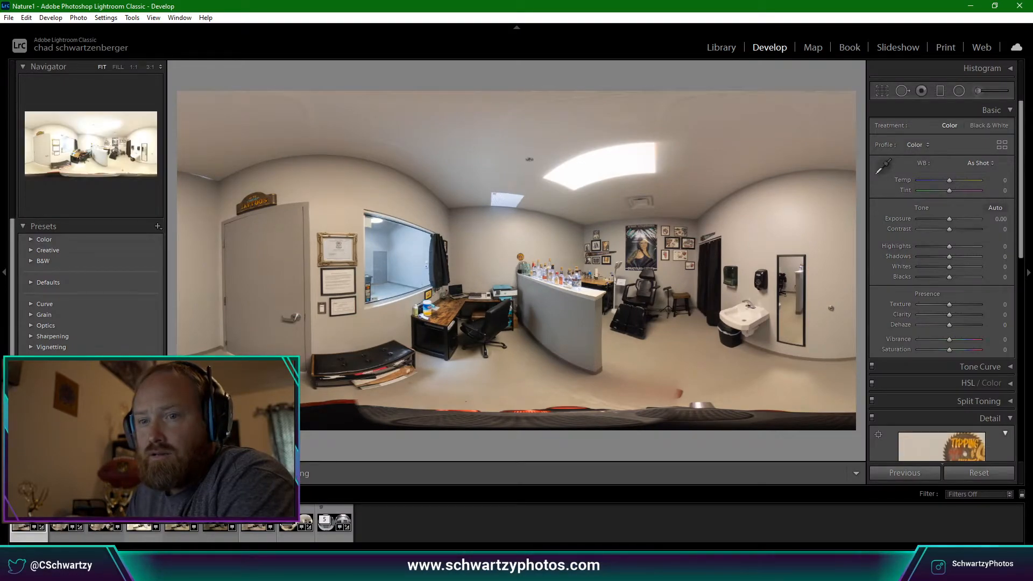
Review the dual-fisheye photo and the finished equirectangular panorama in the filmstrip.
click(308, 514)
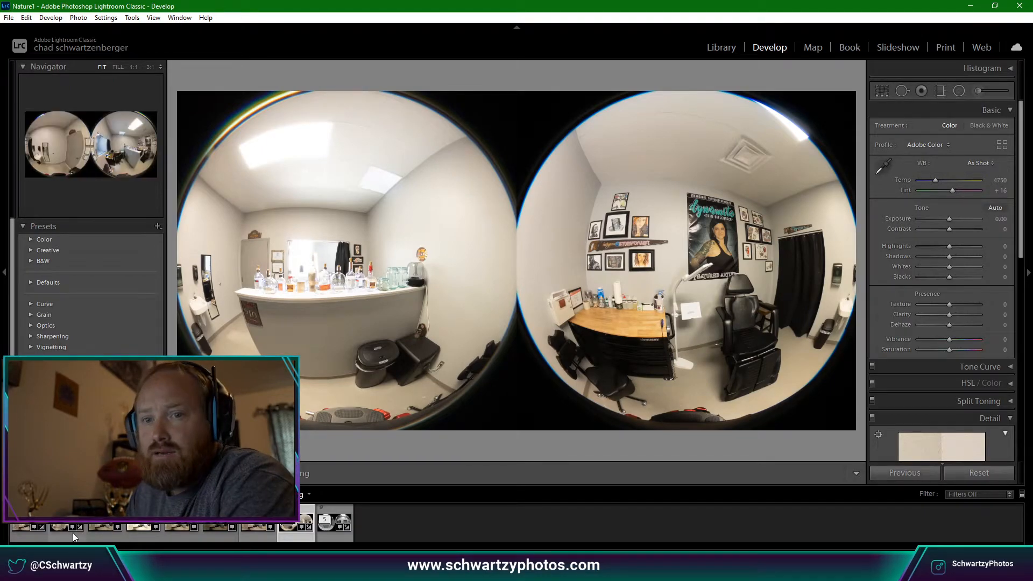
click(40, 539)
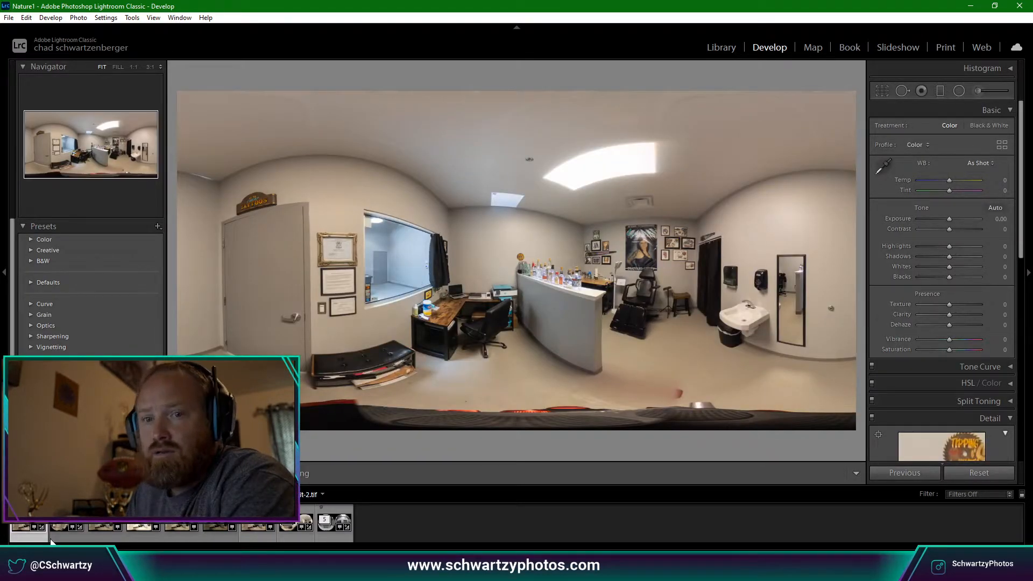
click(62, 541)
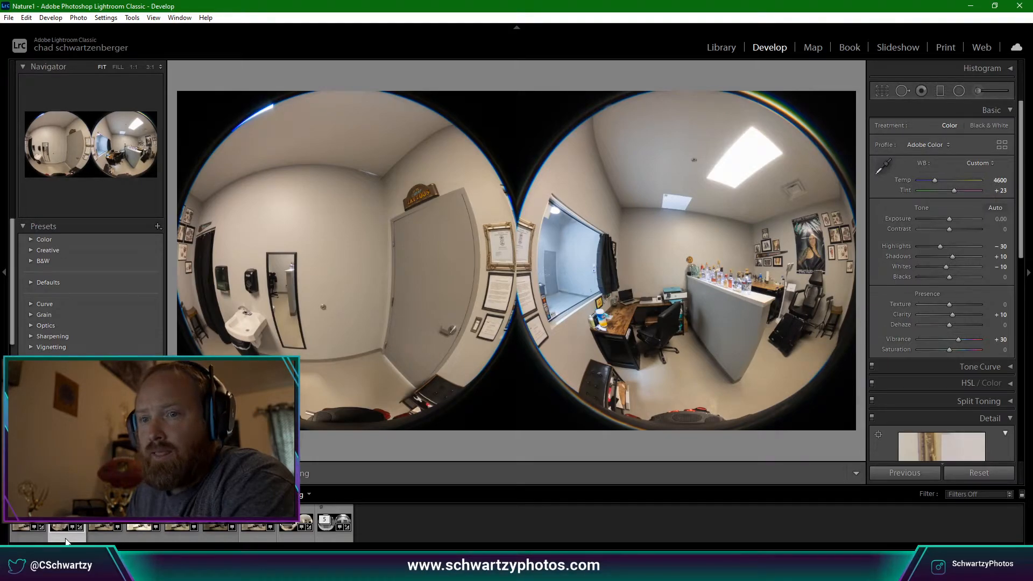
Give the next dual-fisheye shot the previous settings: Temp 4600, Highlights −30, Clarity +10, Vibrance +30.
click(296, 529)
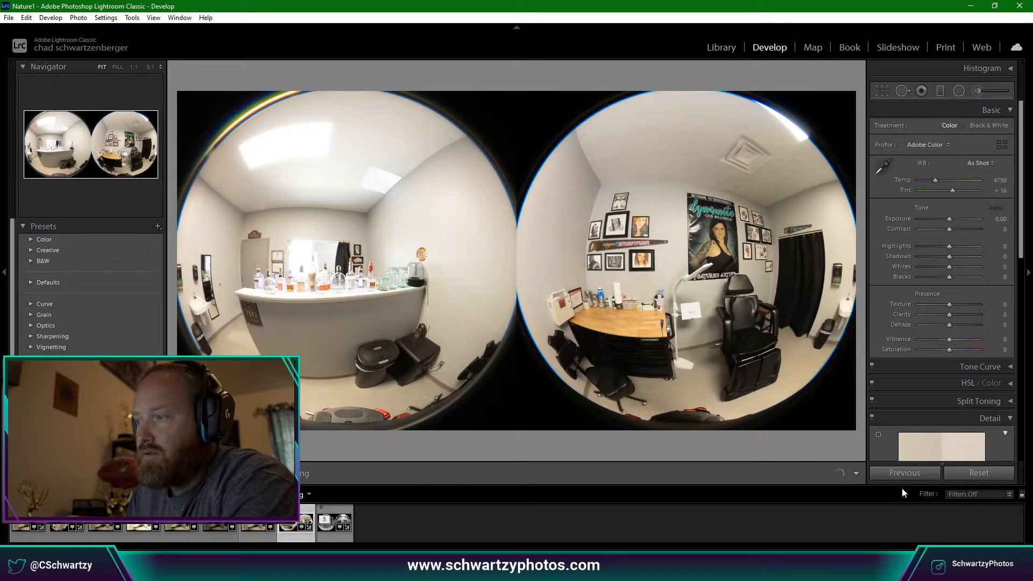
click(905, 473)
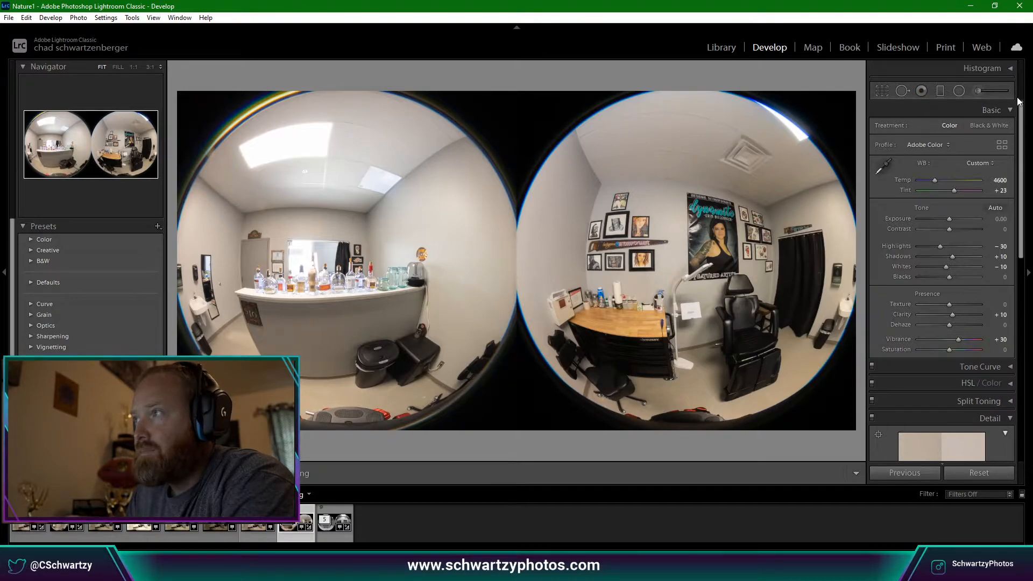
click(1027, 111)
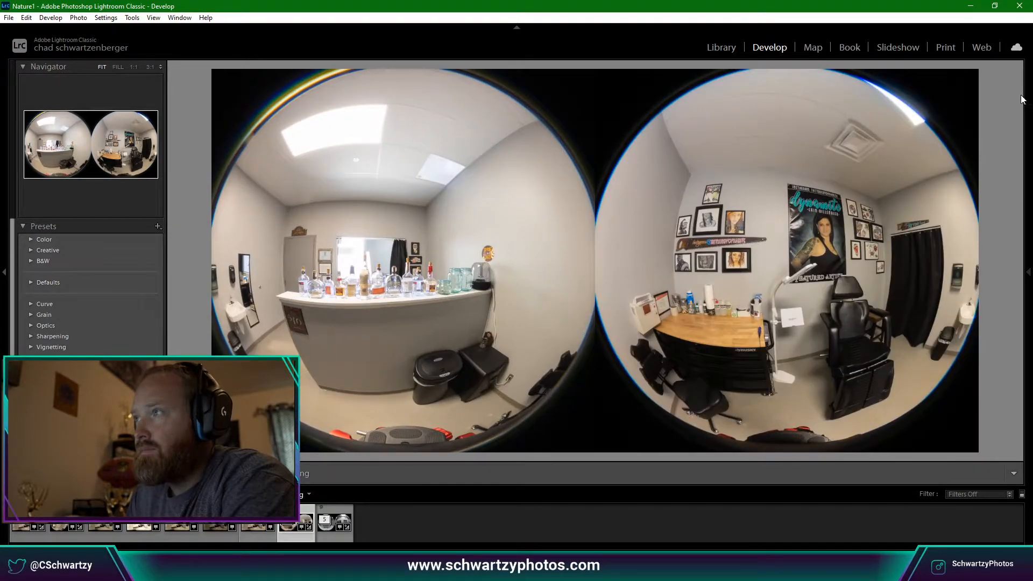
click(1029, 116)
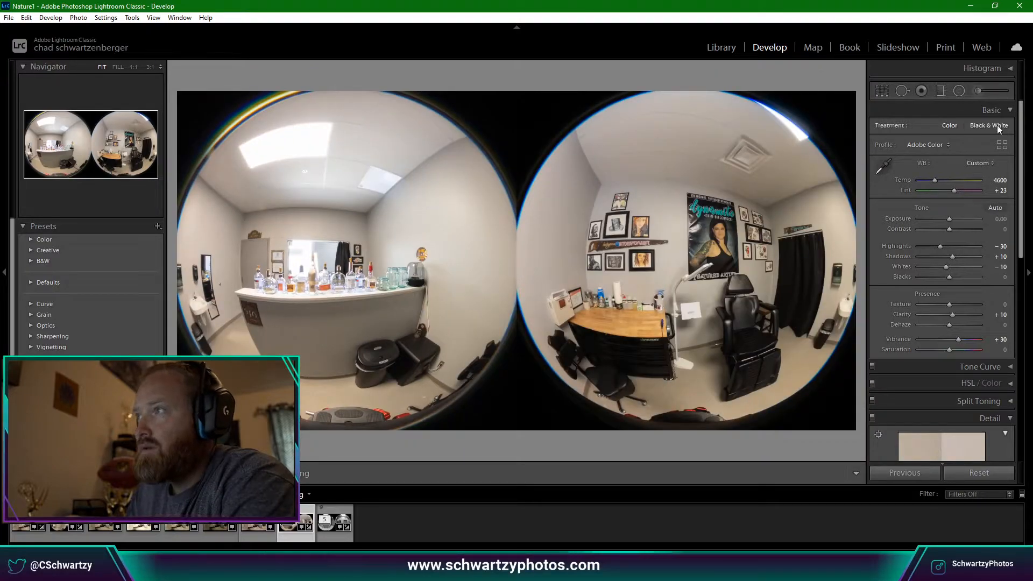
Show the histogram and zoom in to inspect the ceiling detail.
click(1008, 68)
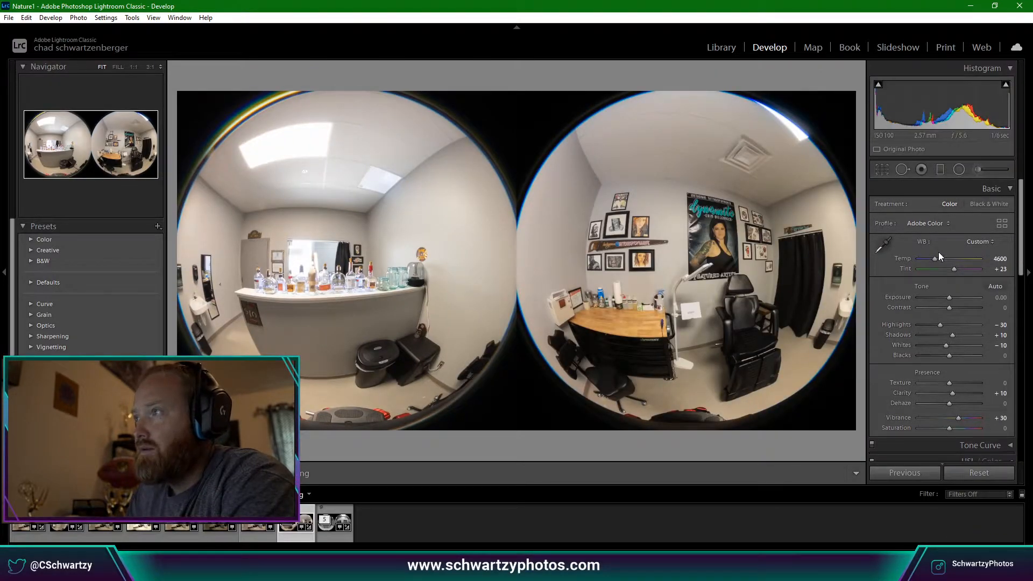
click(902, 170)
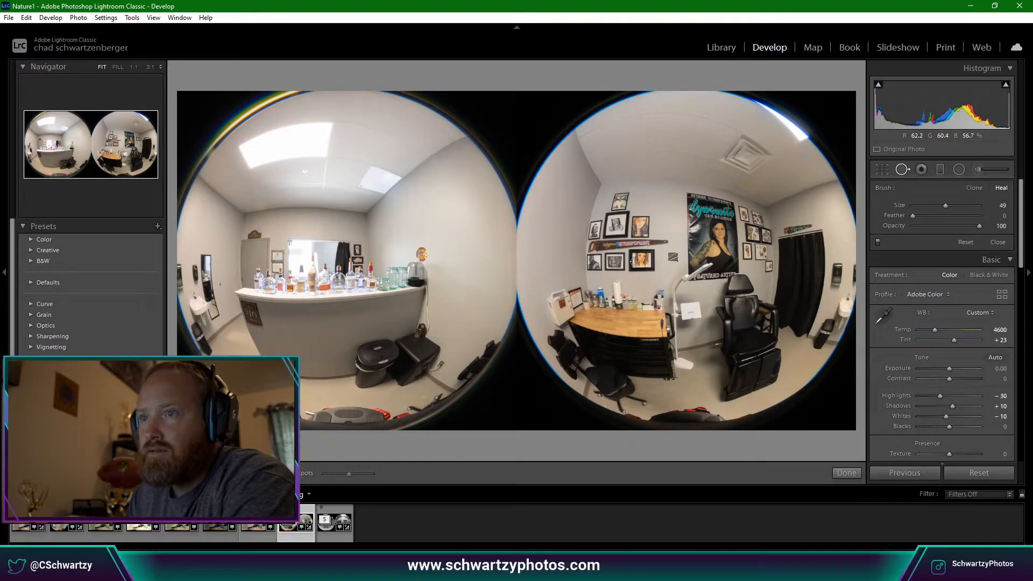
click(903, 170)
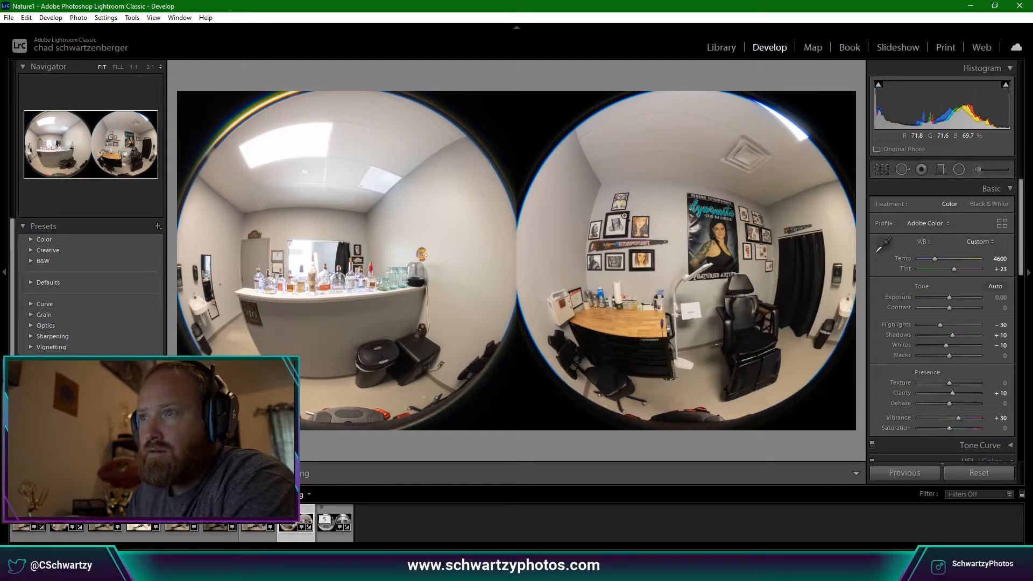
click(382, 221)
click(382, 221)
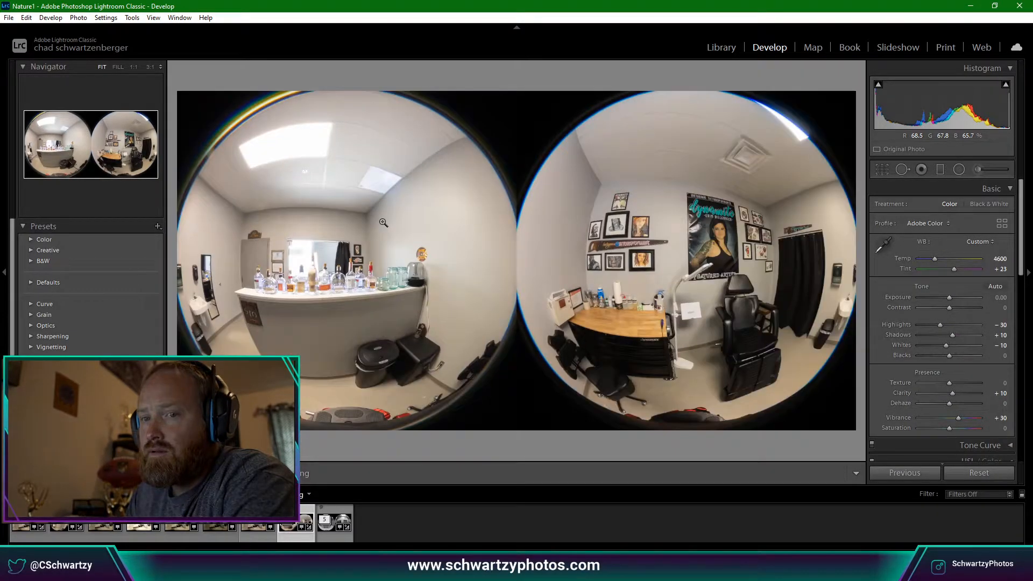
click(301, 194)
click(304, 195)
click(295, 156)
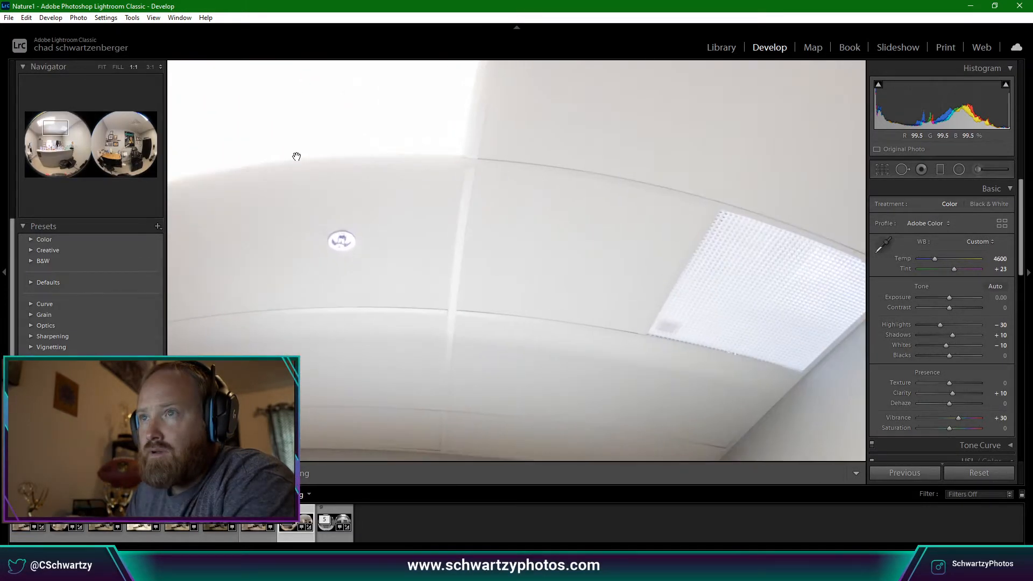
click(297, 157)
scroll(946, 391, down, 5)
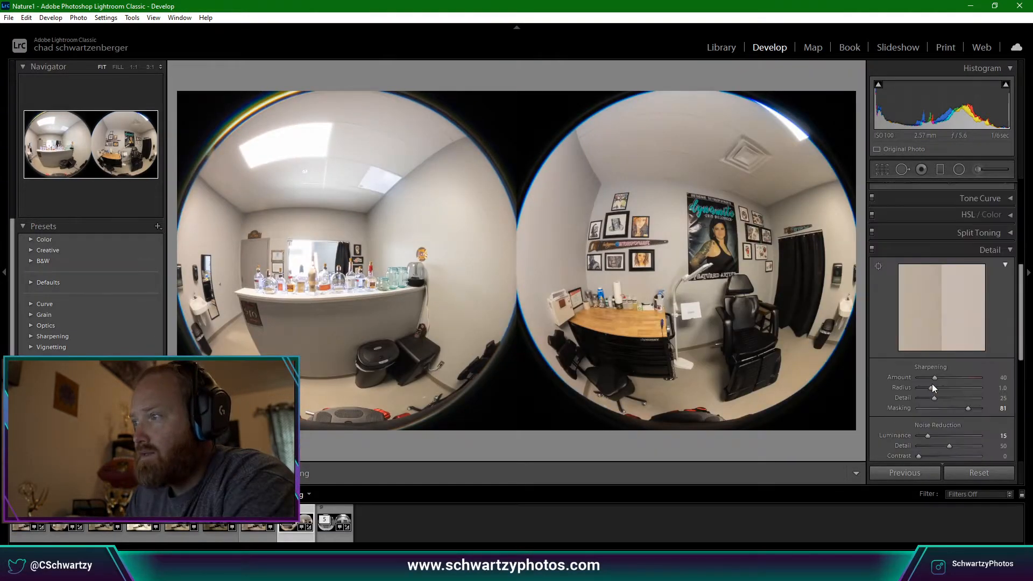
scroll(898, 391, up, 5)
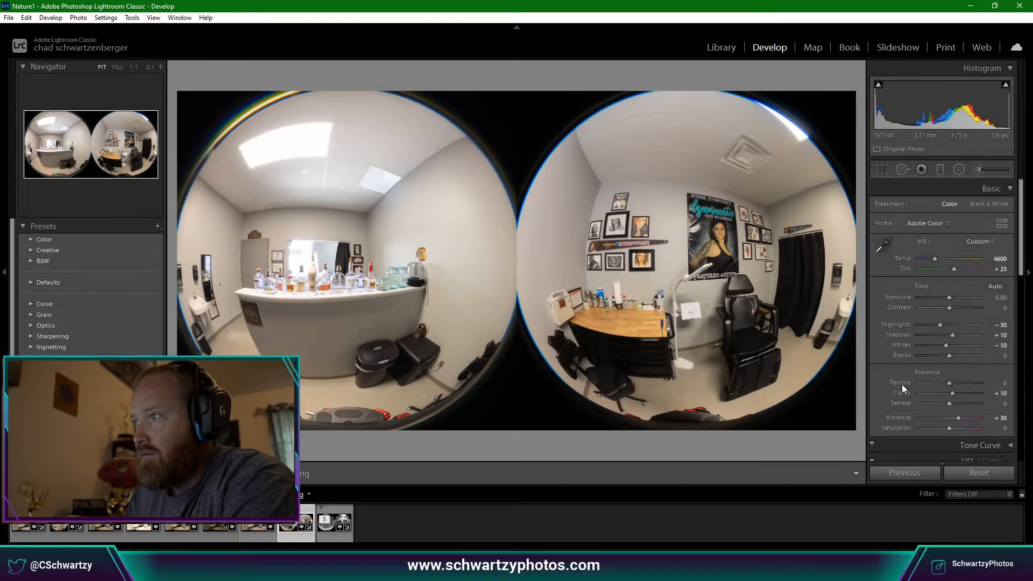
Set Highlights to −40, Whites to −20 and Shadows back to 0, checking shadow clipping.
drag(942, 326, 938, 328)
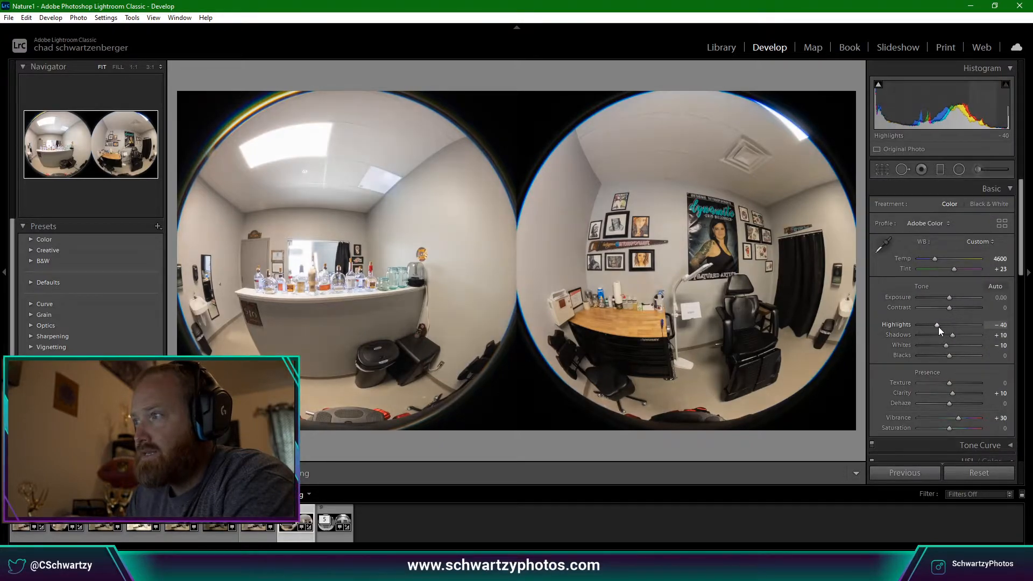
key(Down)
key(Down)
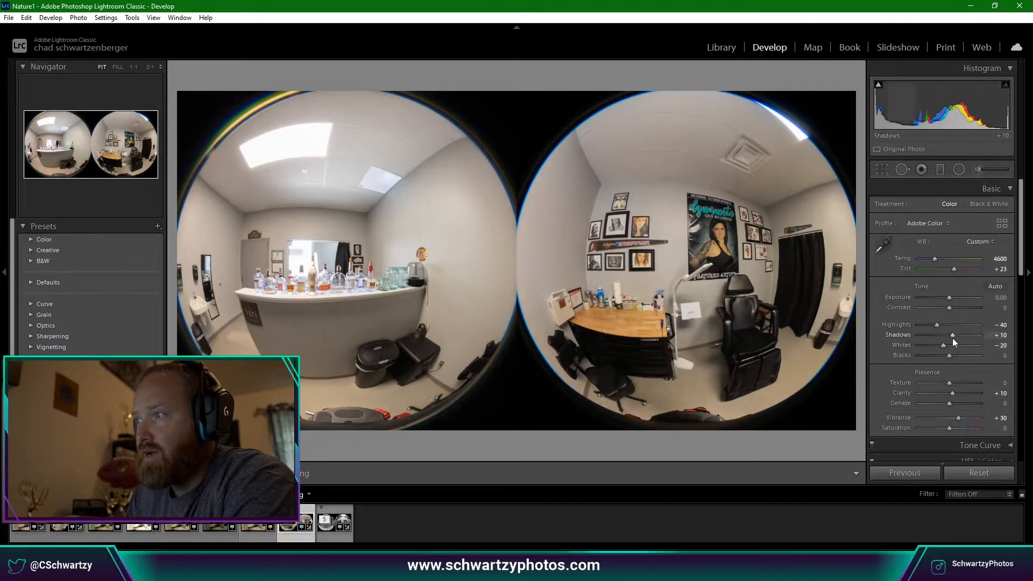
key(Up)
key(Up)
key(Down)
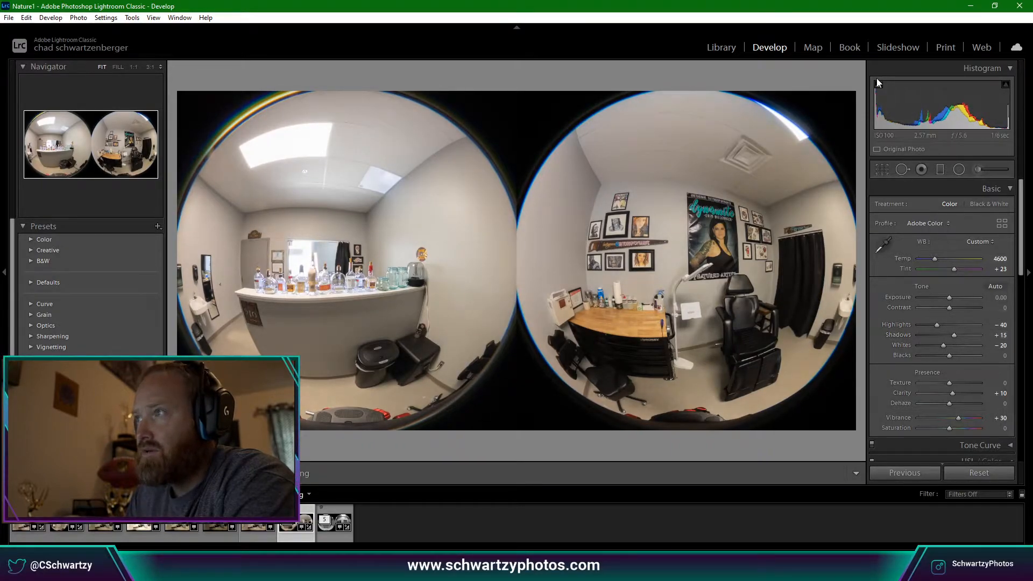
click(878, 84)
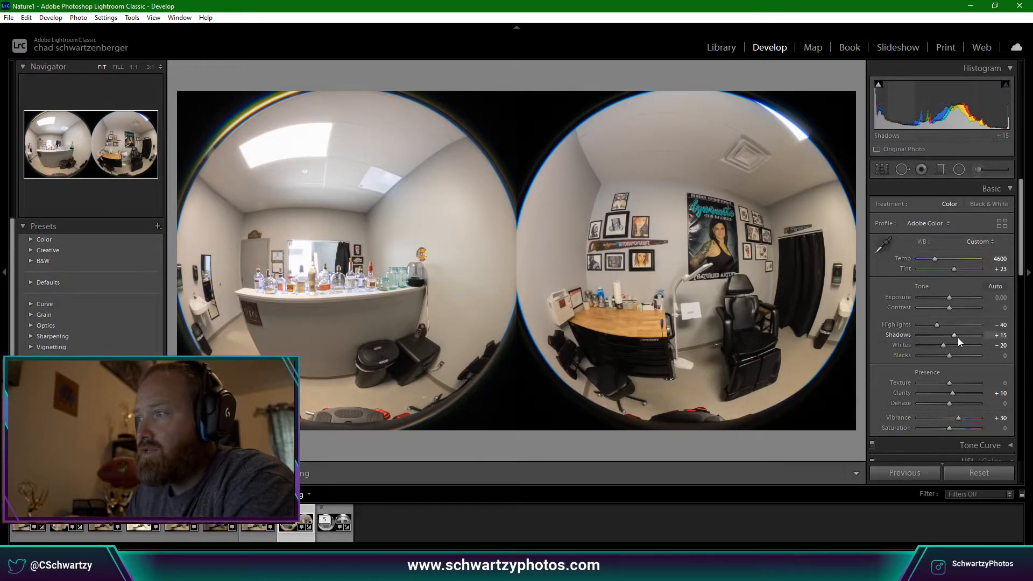
key(Down)
key(Down)
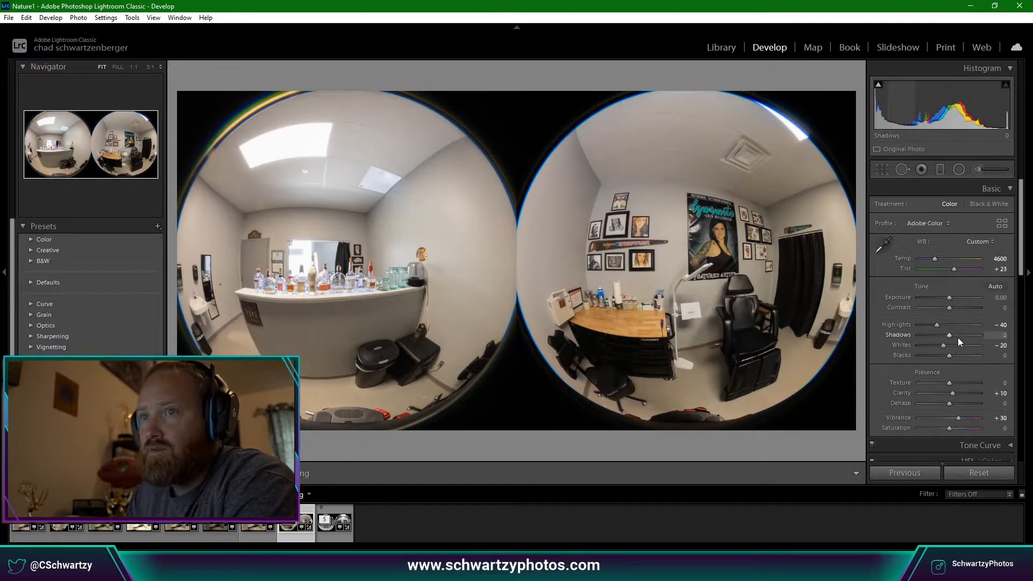
click(346, 279)
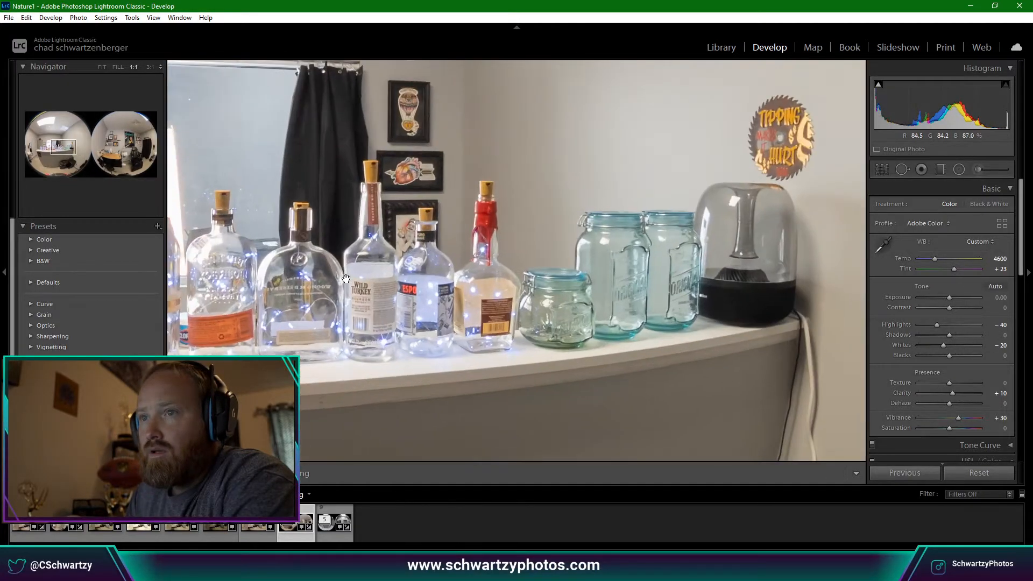
drag(346, 279, 640, 333)
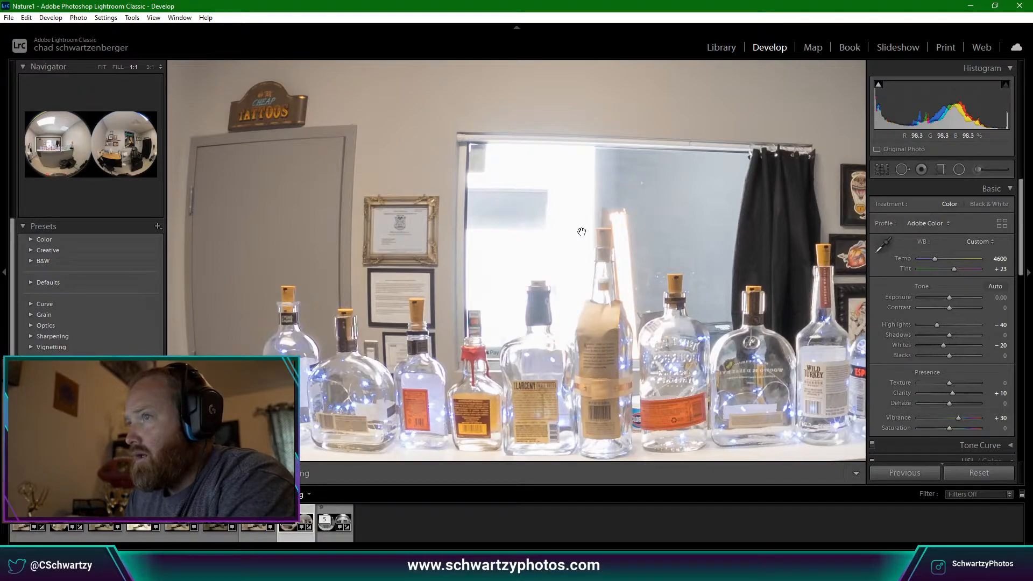
click(695, 219)
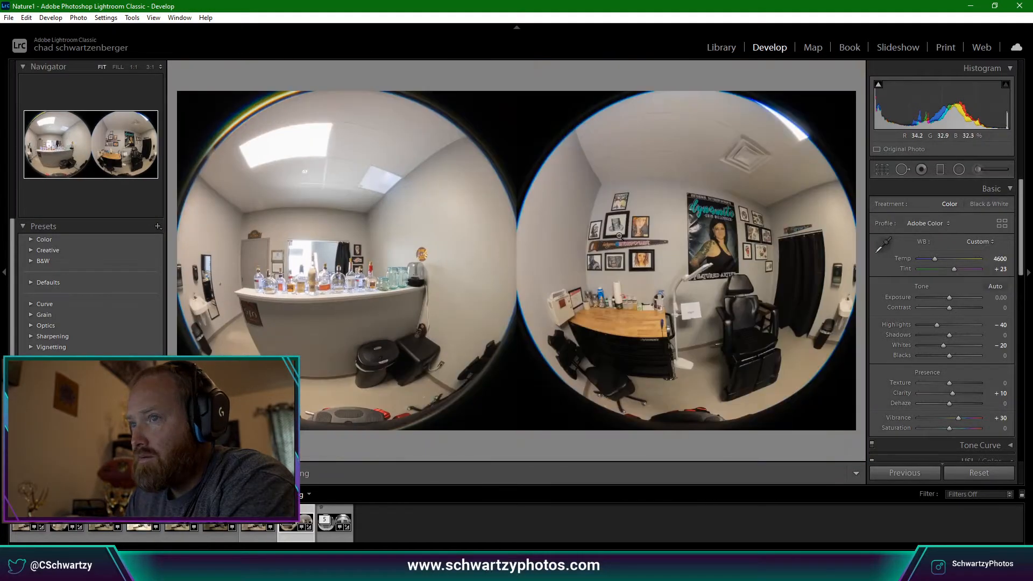
click(323, 264)
click(318, 262)
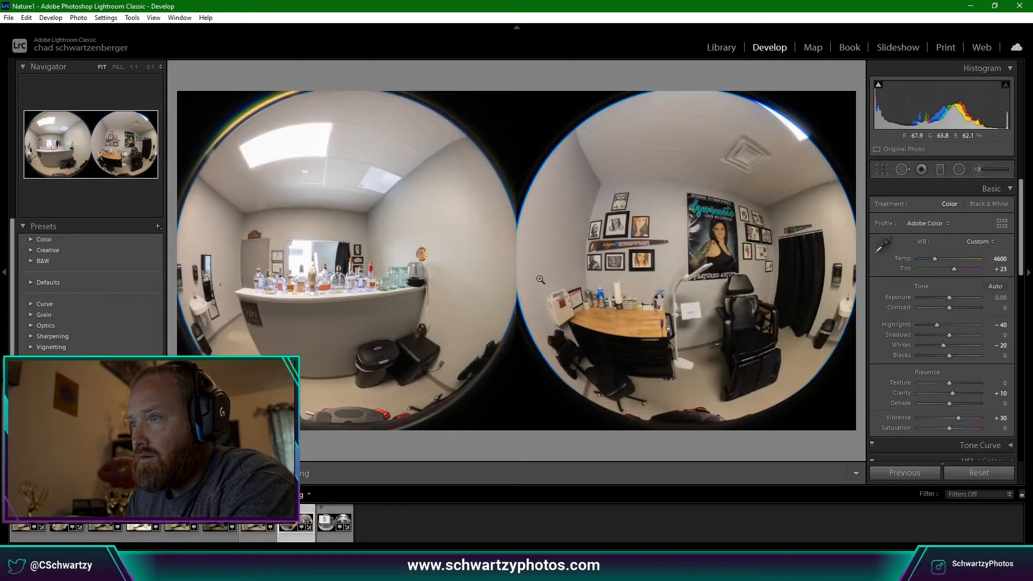
click(314, 250)
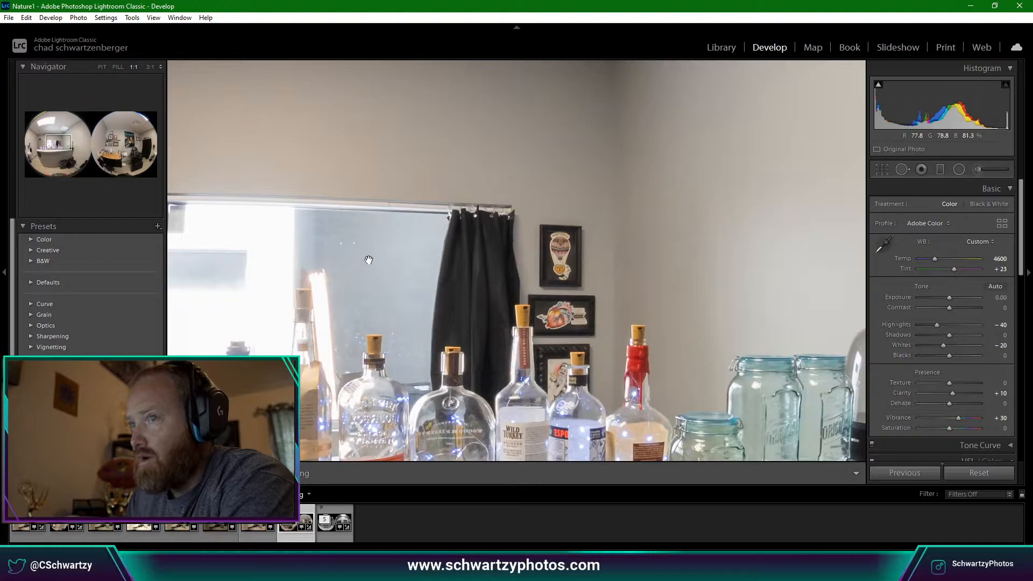
click(412, 266)
click(728, 198)
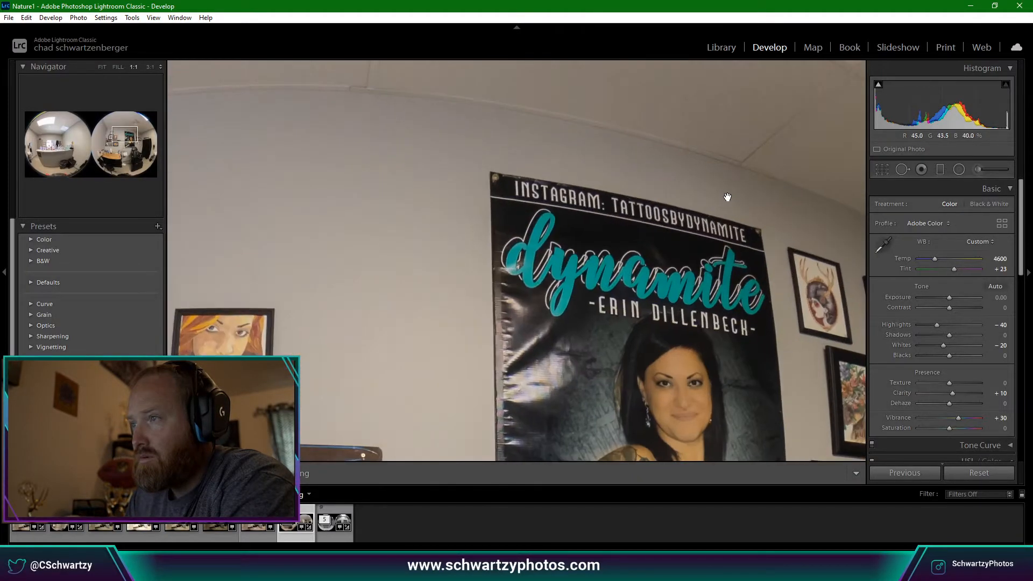
drag(726, 195, 662, 342)
click(368, 238)
click(367, 238)
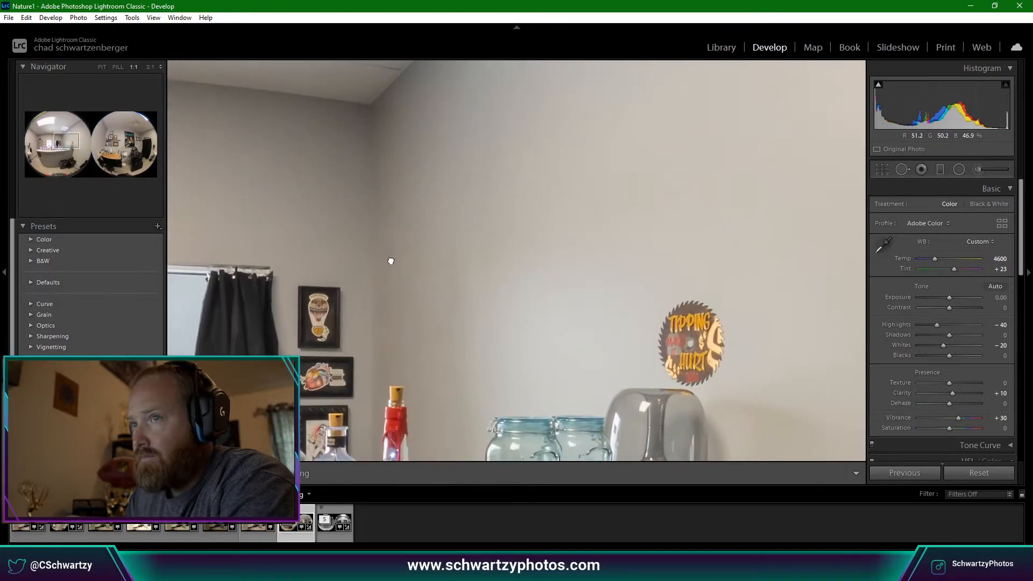
drag(389, 261, 473, 267)
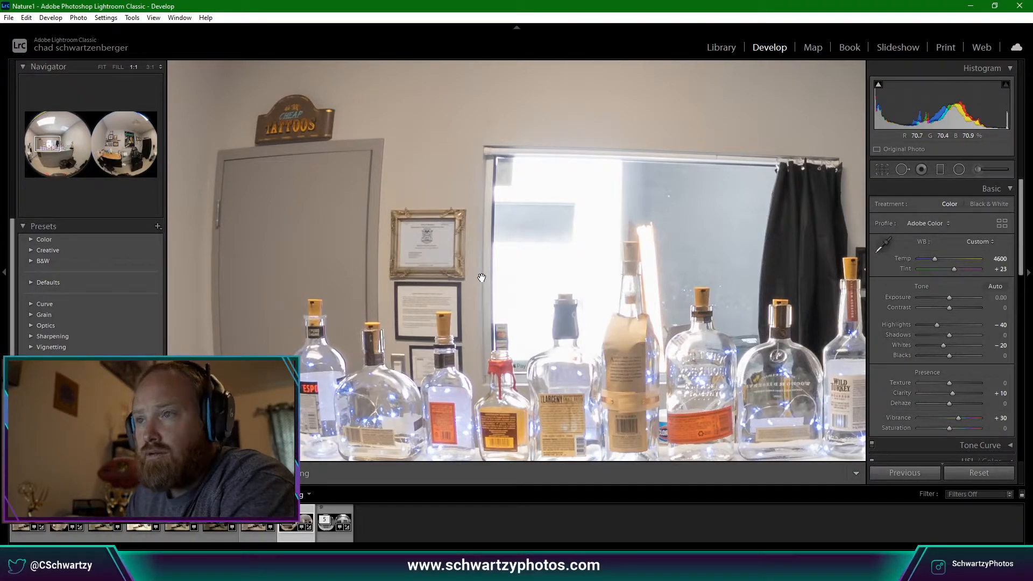
click(483, 279)
click(257, 269)
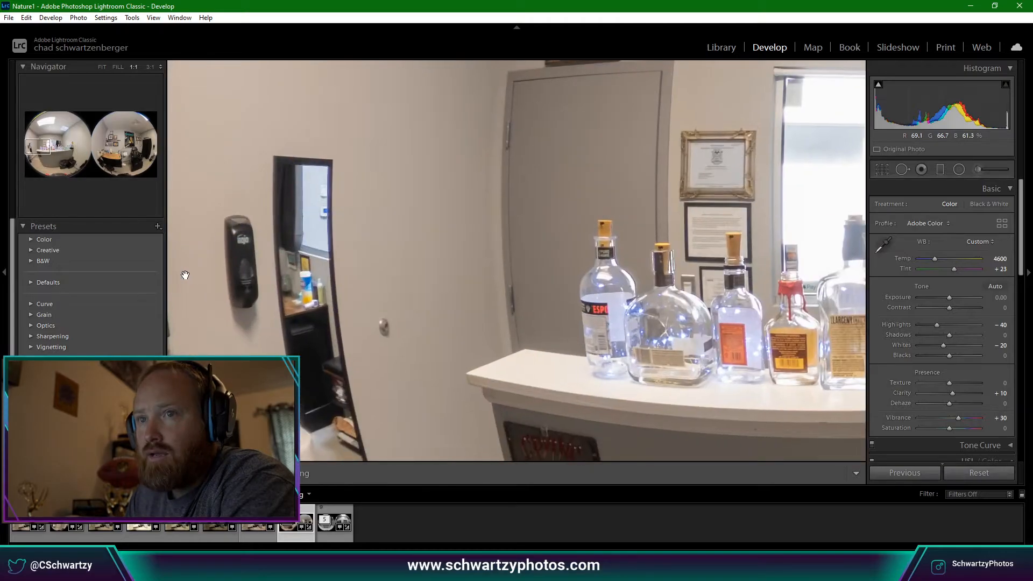
click(267, 277)
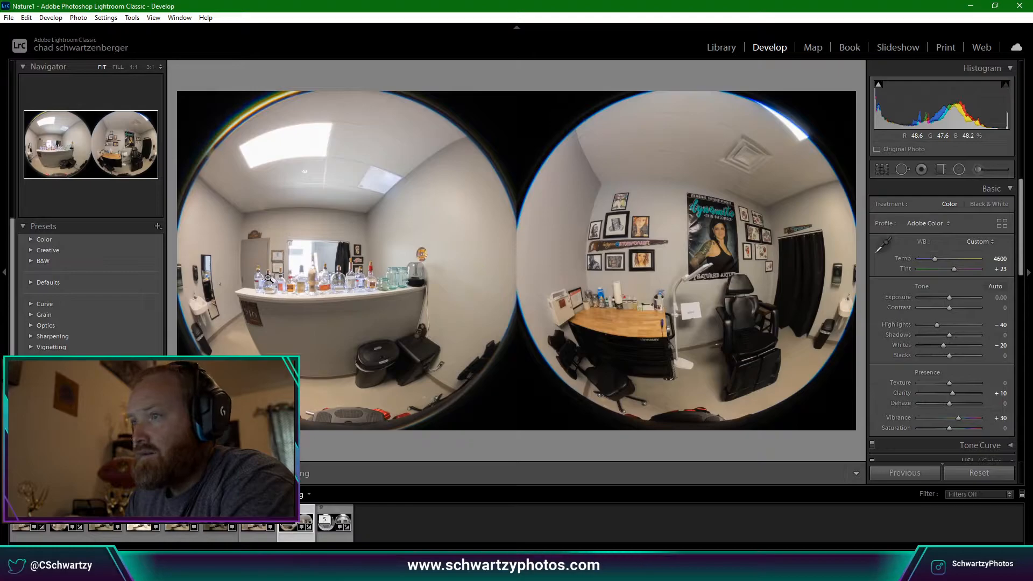
click(678, 325)
click(678, 326)
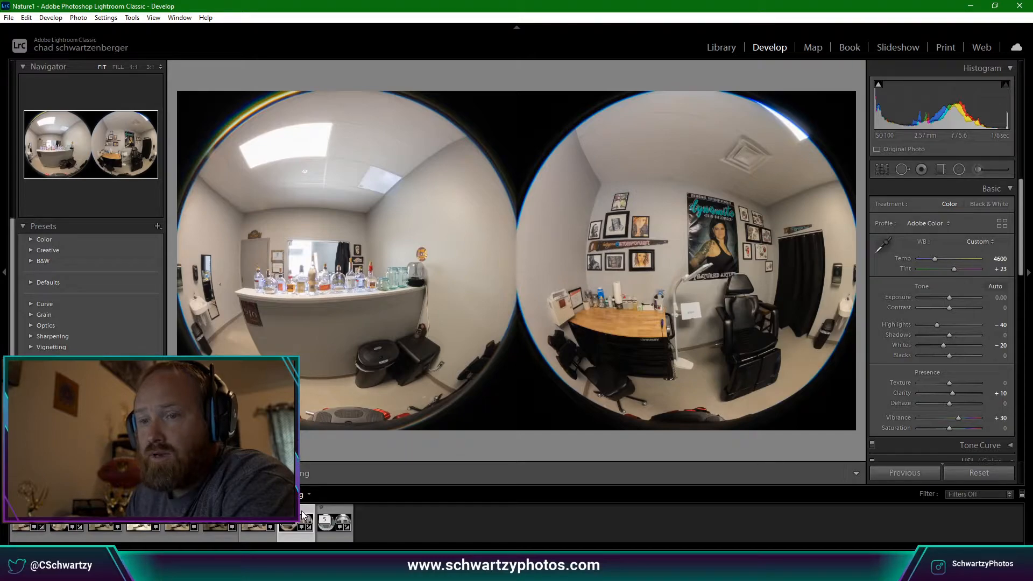
click(264, 516)
click(293, 516)
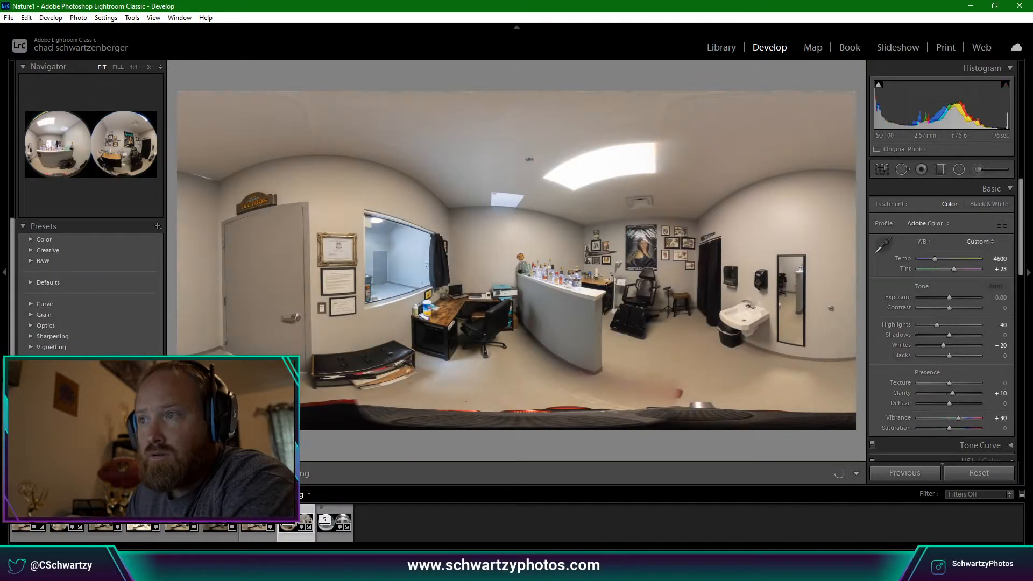
Open an adjusted copy of the dual-fisheye photo in RICOH THETA Stitcher.
right_click(291, 511)
mouse_move(409, 255)
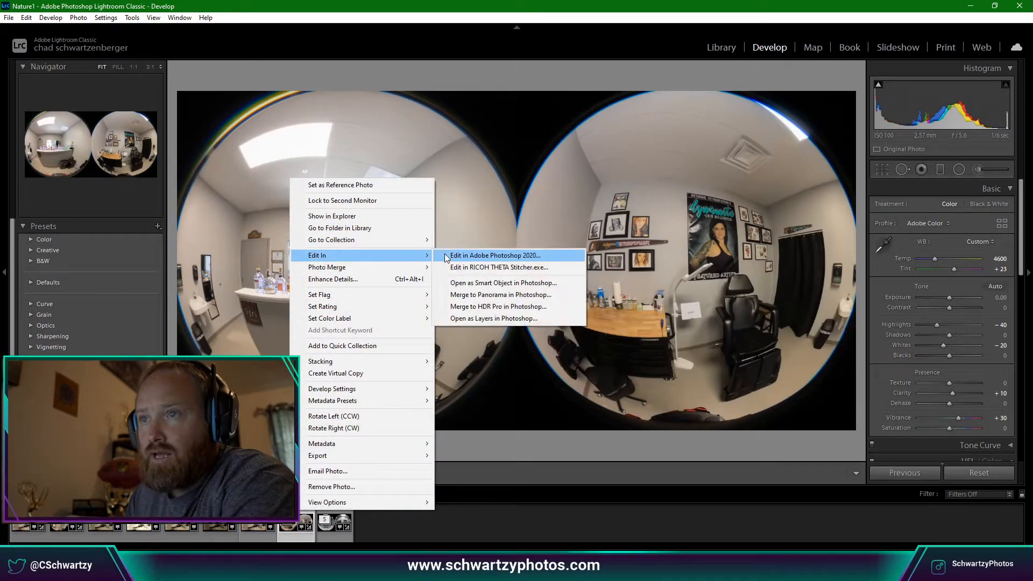
click(464, 258)
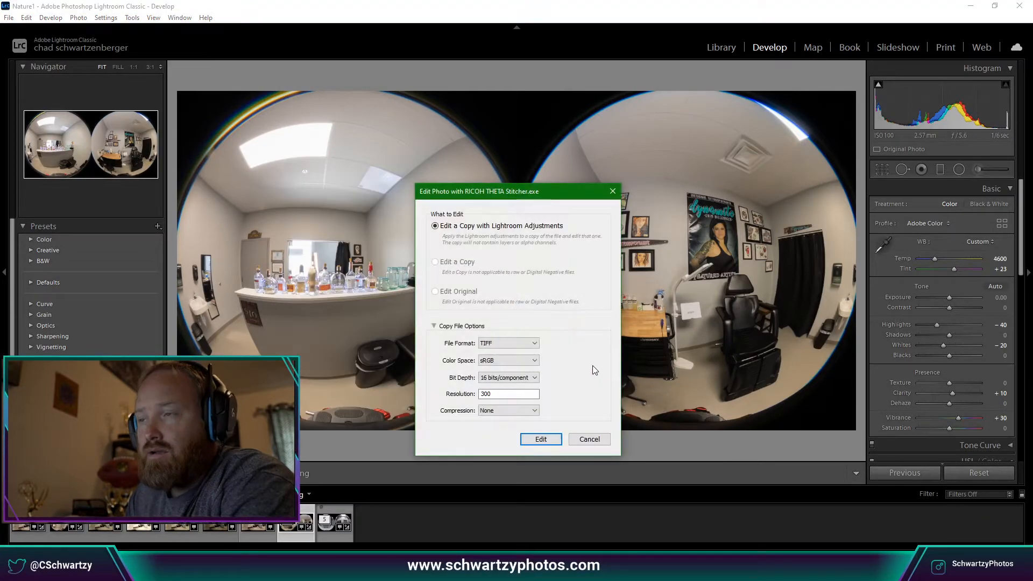
click(555, 439)
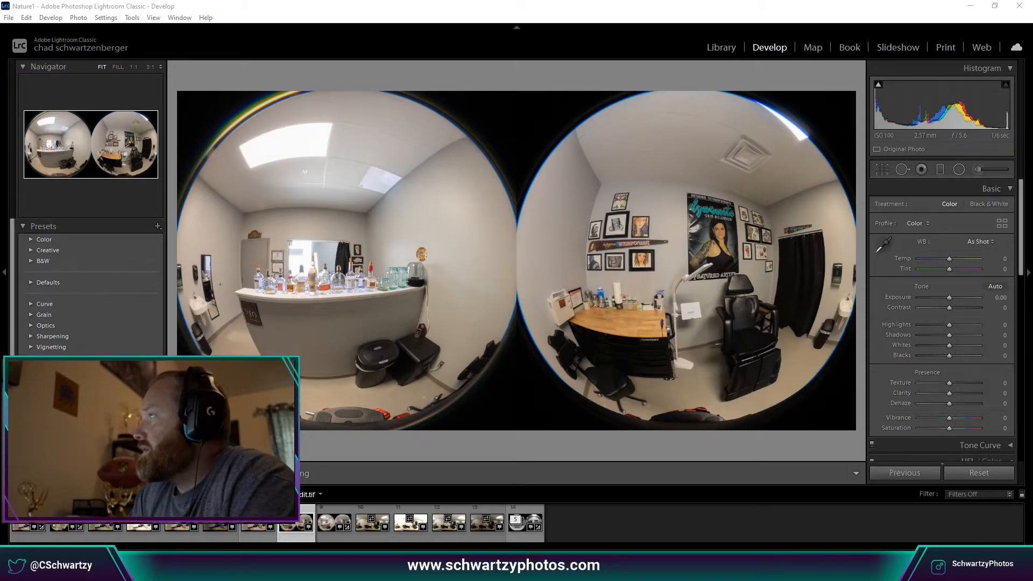
Check the stitched preview around the wall posters and accept the stitch.
drag(682, 146, 477, 103)
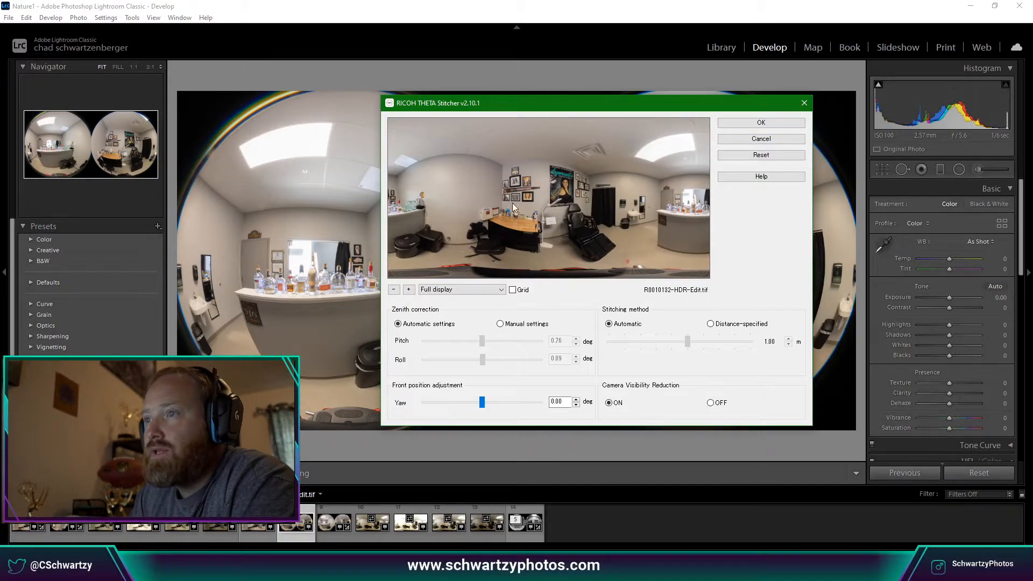
click(409, 290)
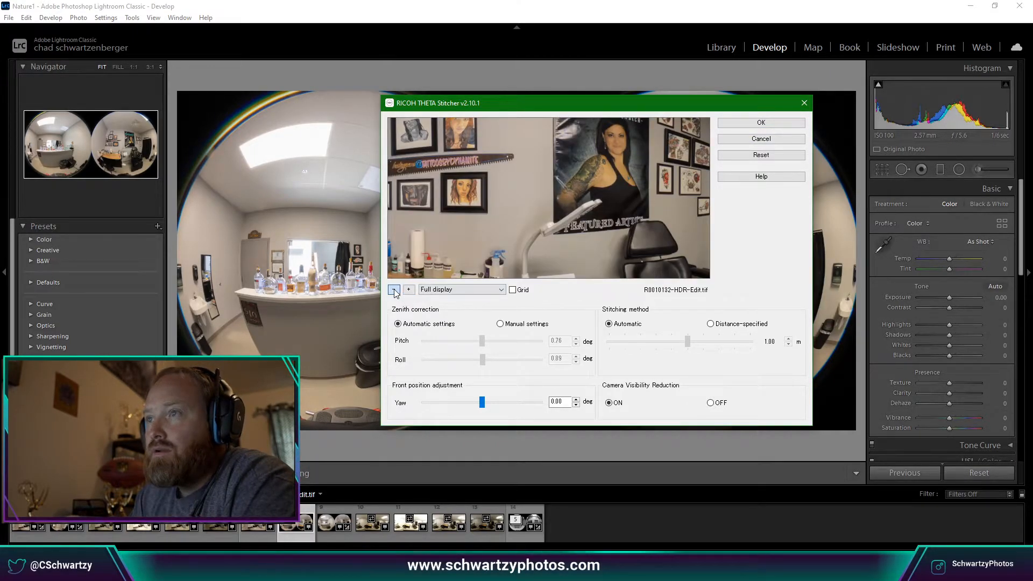
click(394, 290)
click(761, 123)
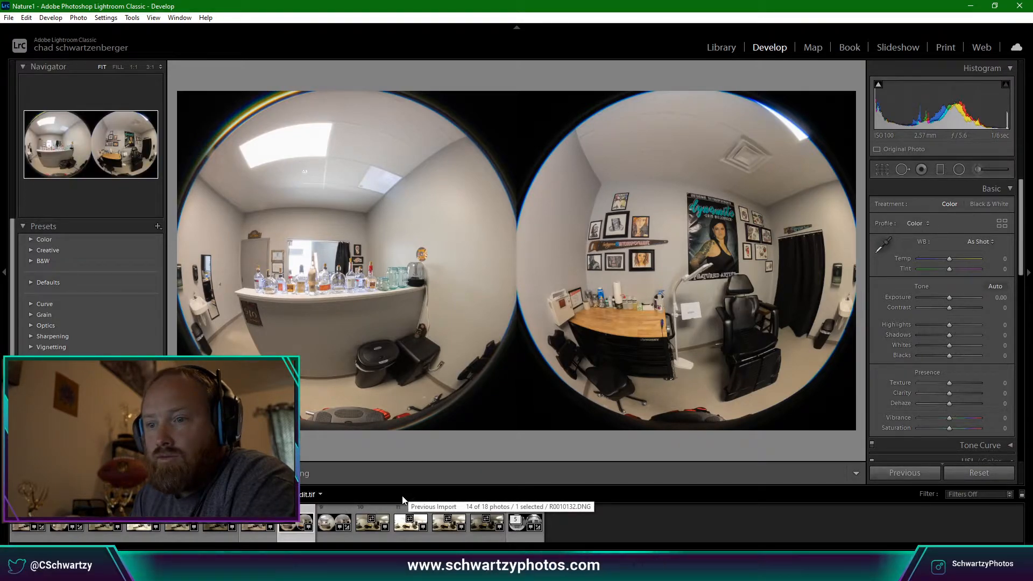
Select the stitched office panorama and open an adjusted copy in Photoshop 2020.
click(382, 511)
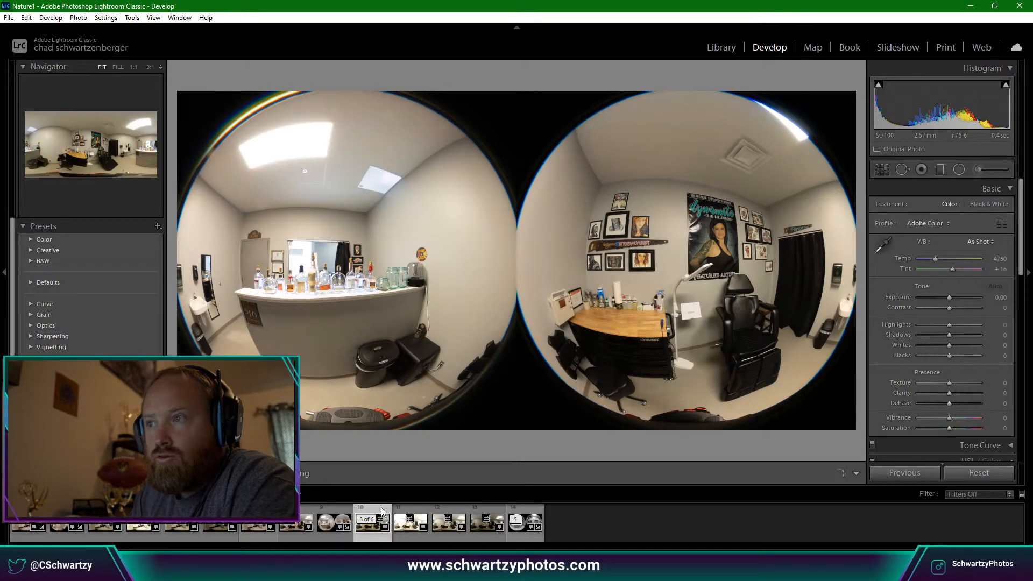
click(301, 516)
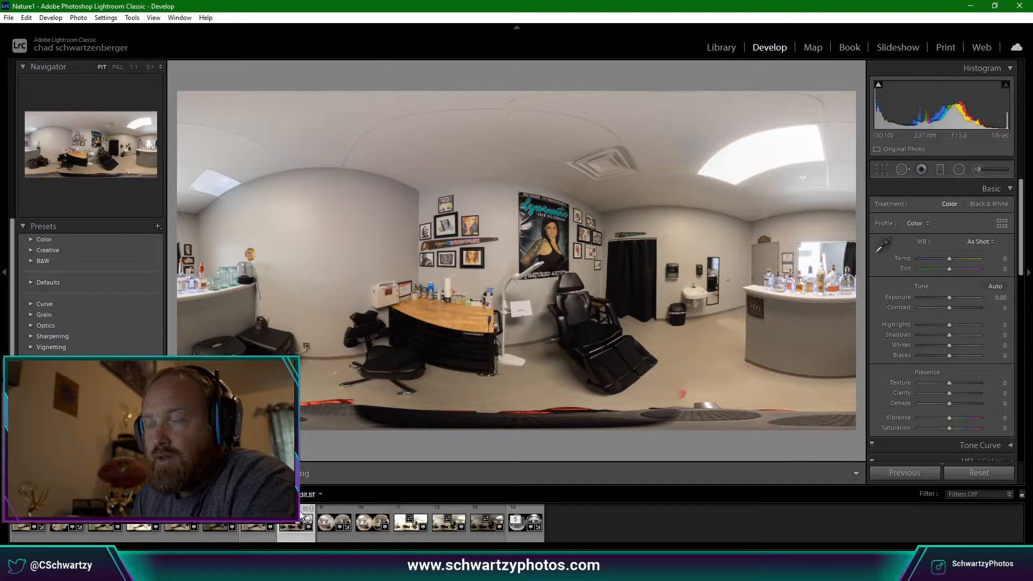
right_click(302, 517)
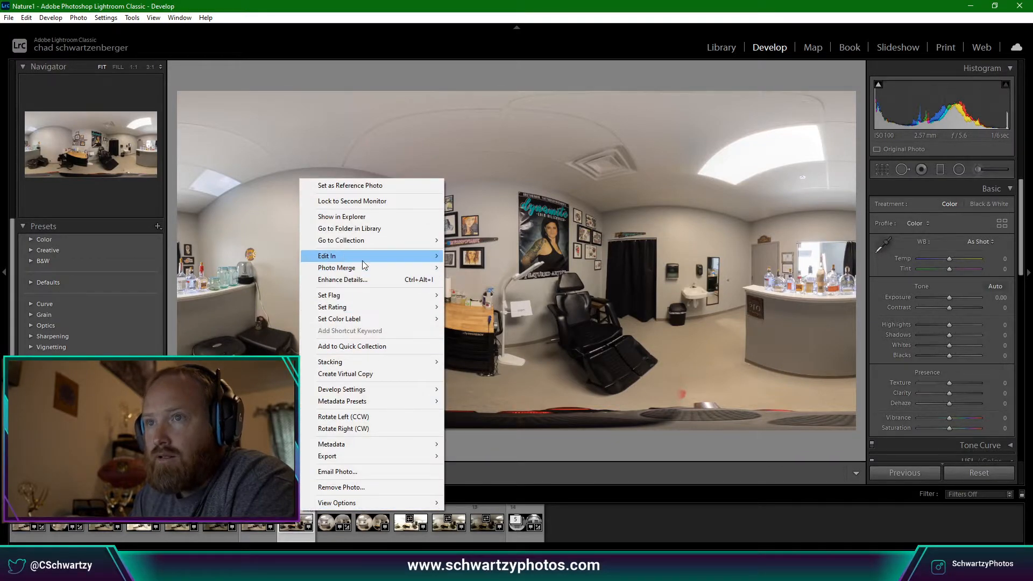
mouse_move(363, 261)
click(496, 256)
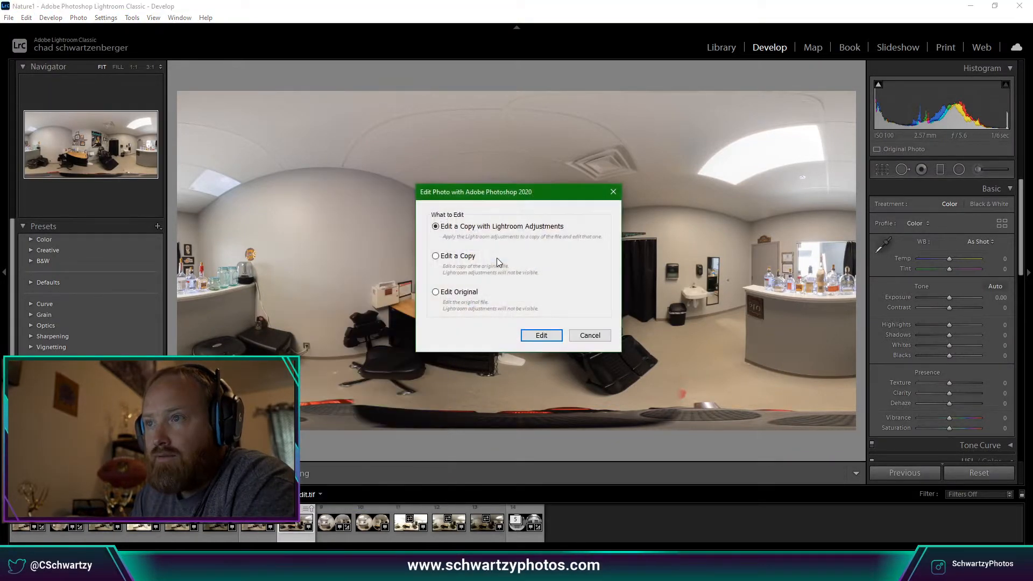
click(541, 335)
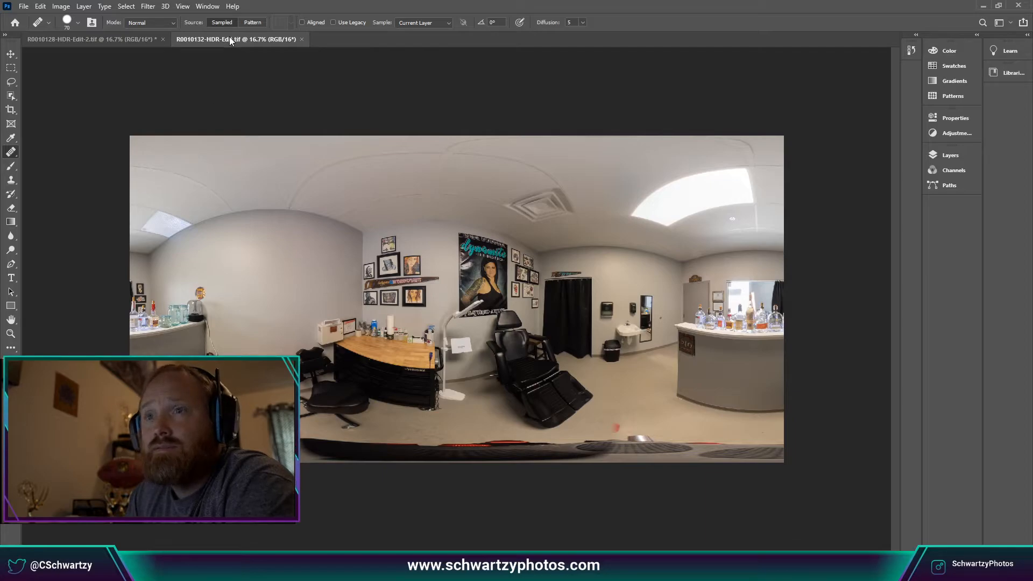
Rotate the panorama 180° and turn it into a little-planet view with Rectangular to Polar.
click(42, 6)
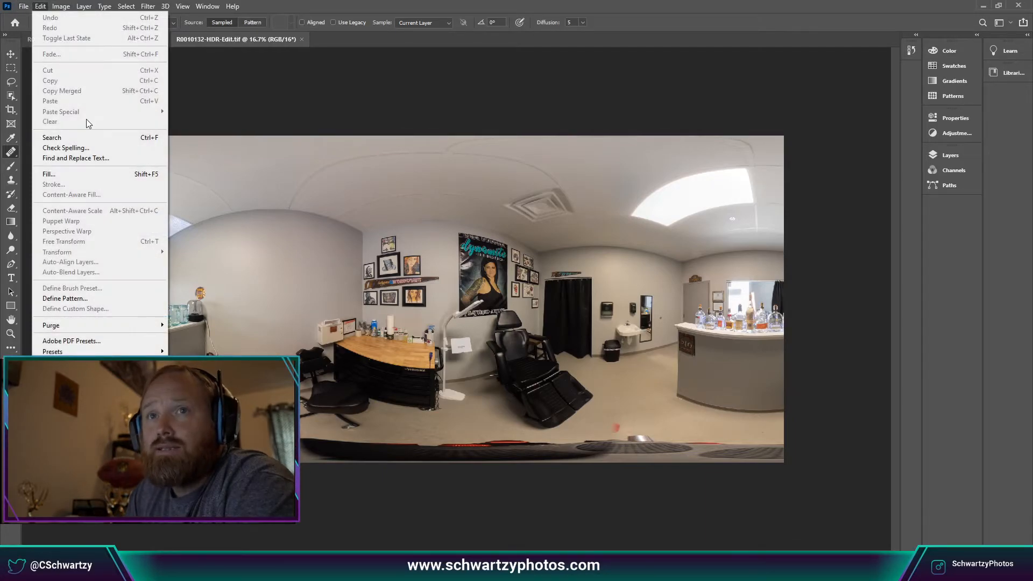
mouse_move(61, 6)
mouse_move(94, 107)
click(172, 107)
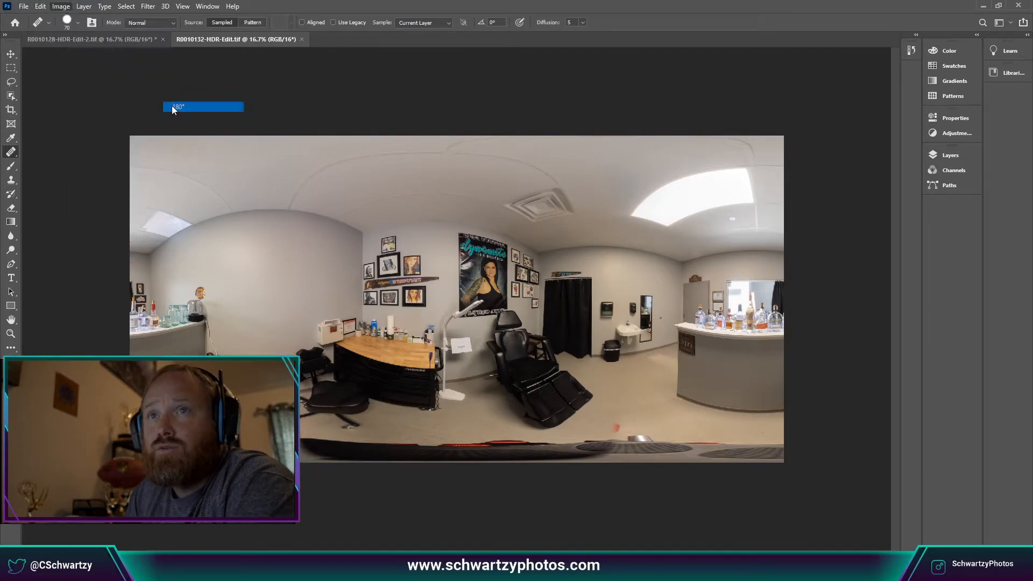
click(166, 7)
mouse_move(148, 7)
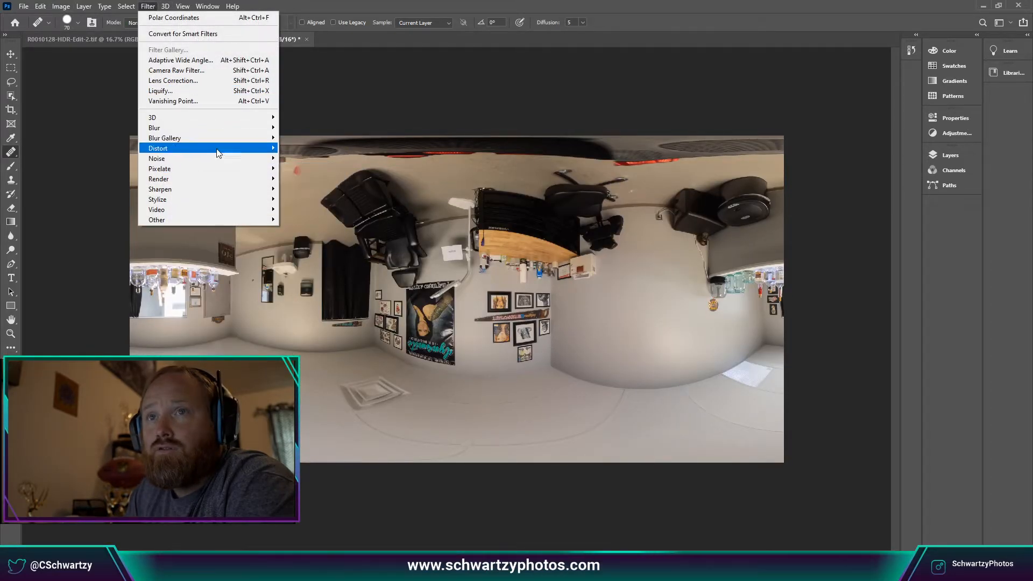
mouse_move(217, 154)
click(306, 169)
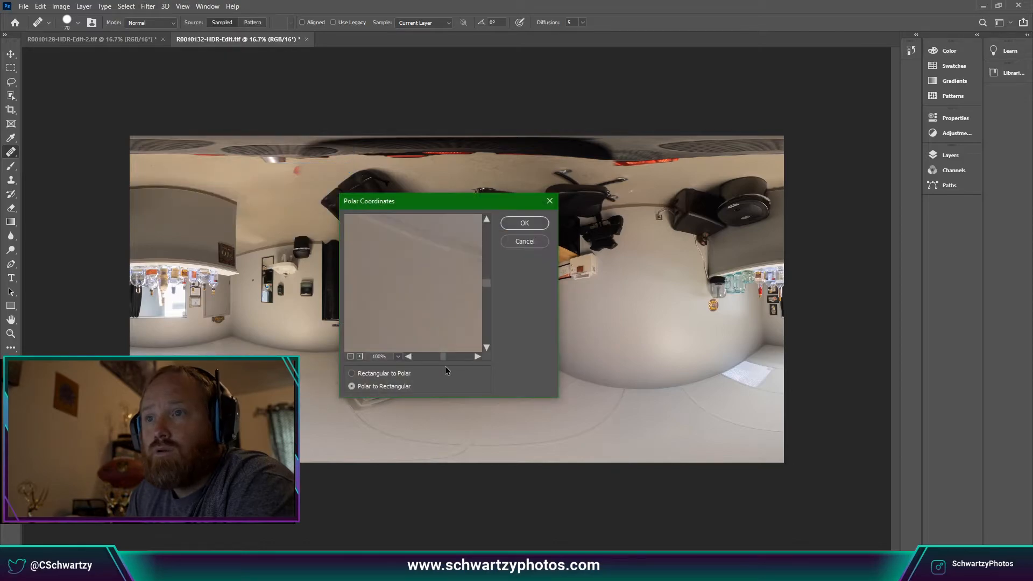
click(384, 374)
click(524, 223)
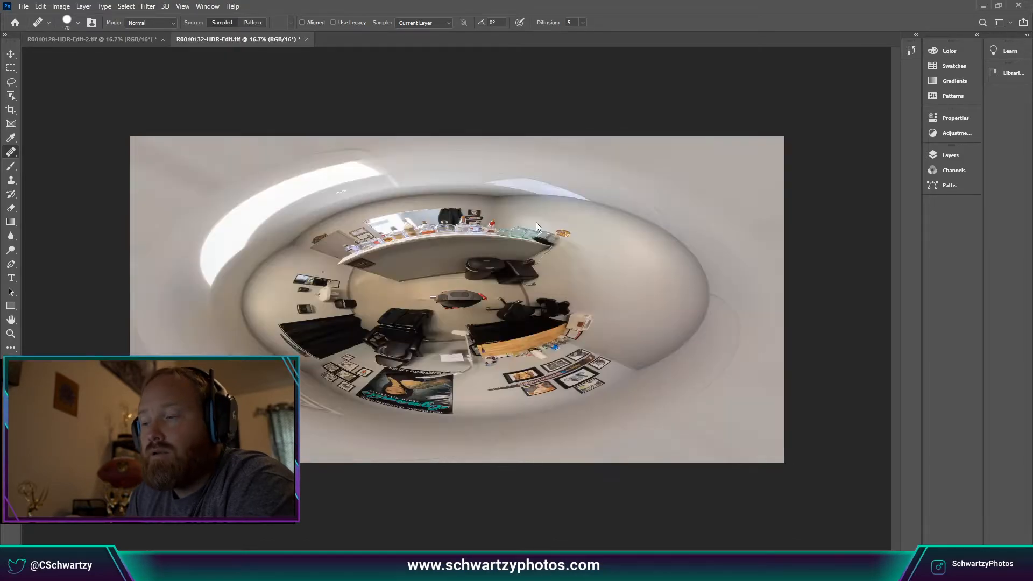
key(ctrl+plus)
key(ctrl+plus)
key(ctrl+plus)
key(ctrl+plus)
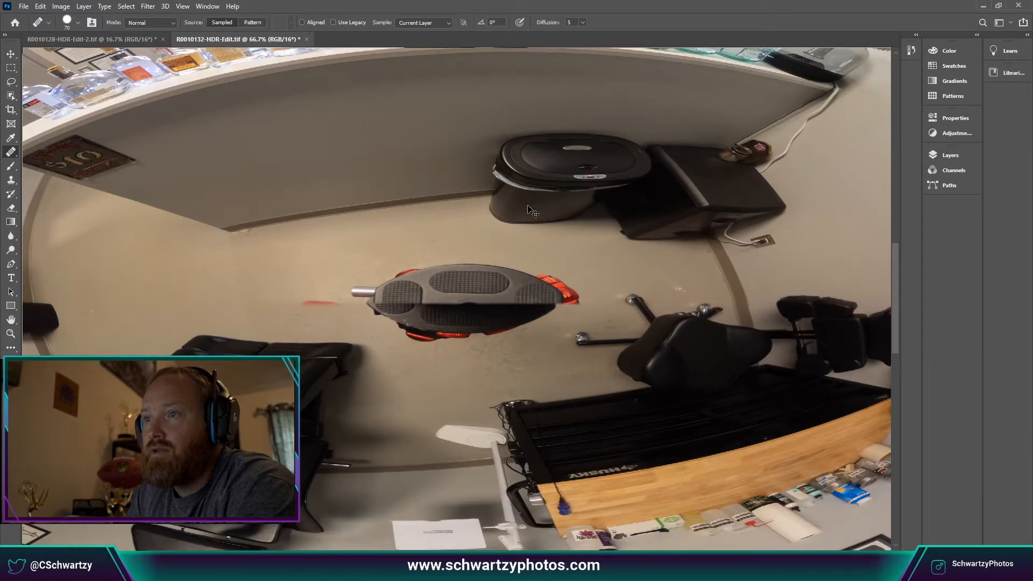
key(ctrl+plus)
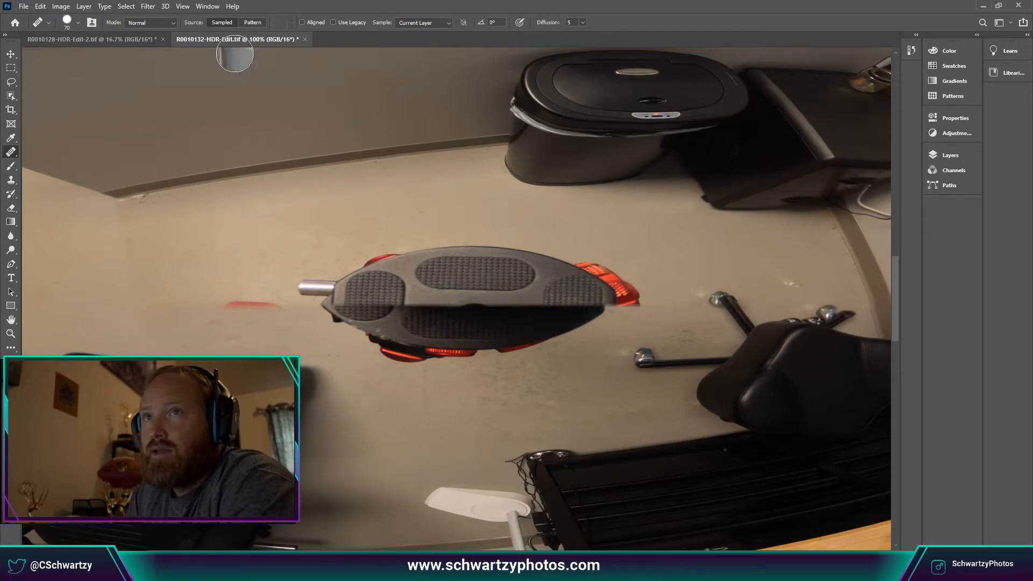
Paint out the camera mount on the floor with the Spot Healing Brush.
right_click(11, 159)
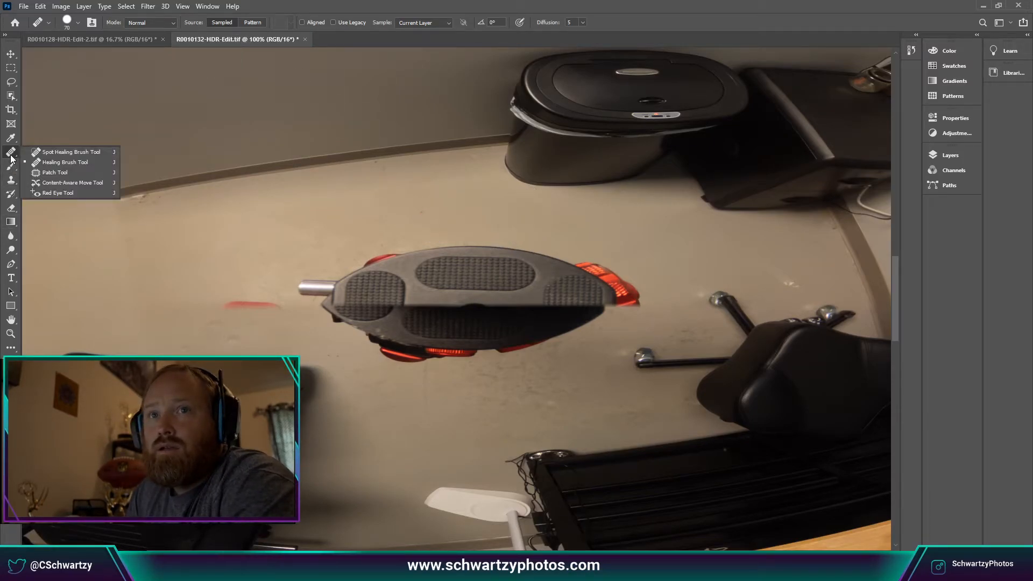
click(49, 152)
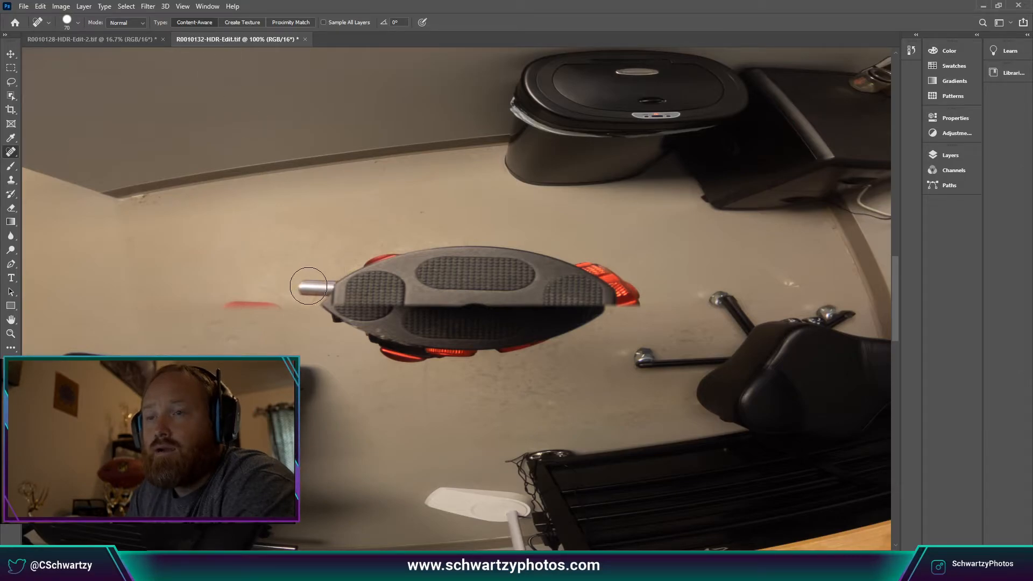
mouse_move(300, 285)
mouse_down()
mouse_move(394, 261)
mouse_move(510, 258)
mouse_move(448, 256)
mouse_move(598, 269)
mouse_move(625, 285)
mouse_move(629, 303)
mouse_move(475, 355)
mouse_move(423, 355)
mouse_move(333, 302)
mouse_move(476, 304)
mouse_move(420, 326)
mouse_move(401, 322)
mouse_move(562, 298)
mouse_move(392, 282)
mouse_move(433, 288)
mouse_move(368, 294)
mouse_move(540, 337)
mouse_move(483, 339)
mouse_move(407, 308)
mouse_move(231, 302)
mouse_up()
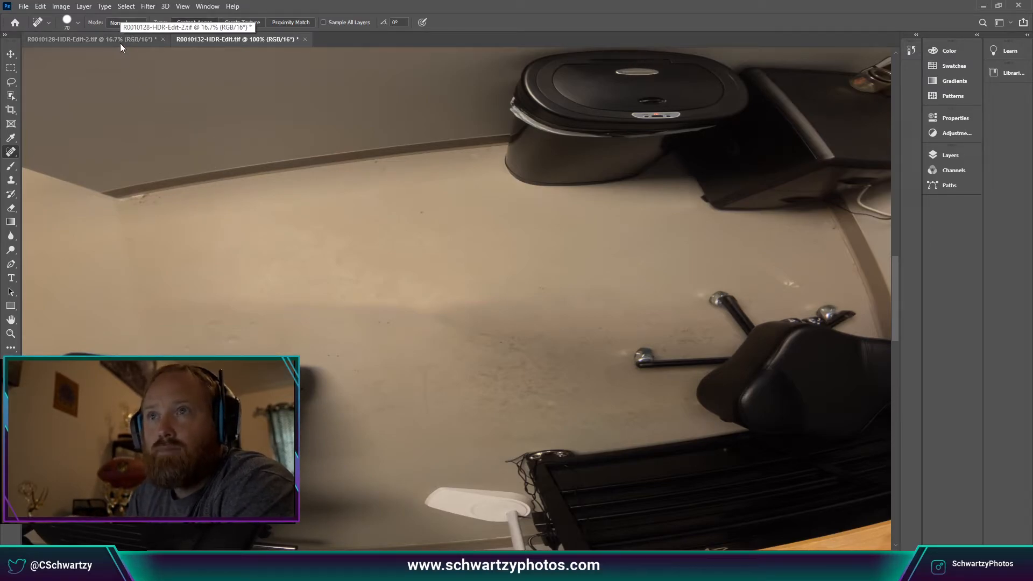
Unwrap the little-planet view with Polar Coordinates set to Polar to Rectangular.
key(ctrl+minus)
key(ctrl+minus)
key(ctrl+minus)
key(ctrl+minus)
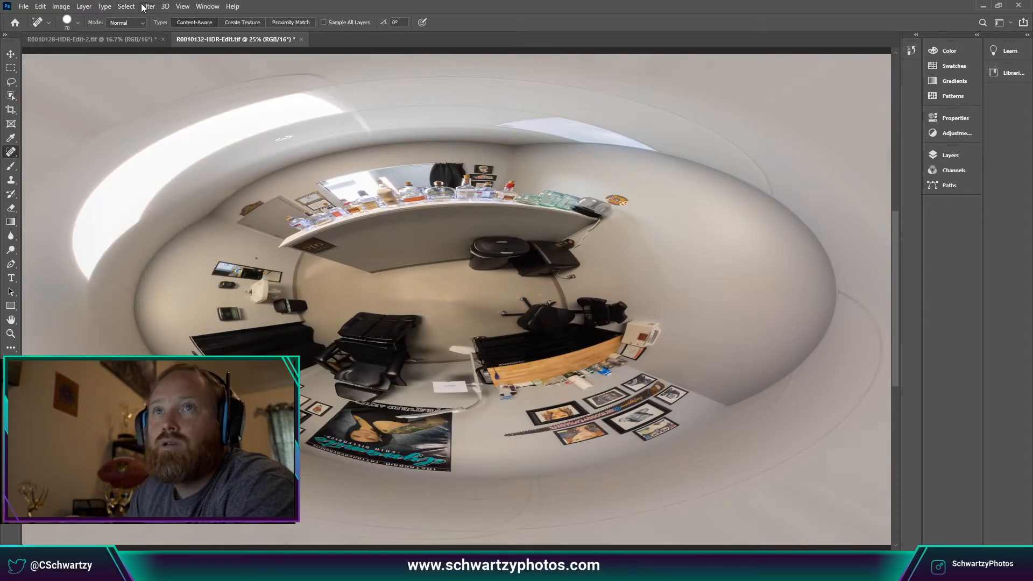
click(145, 7)
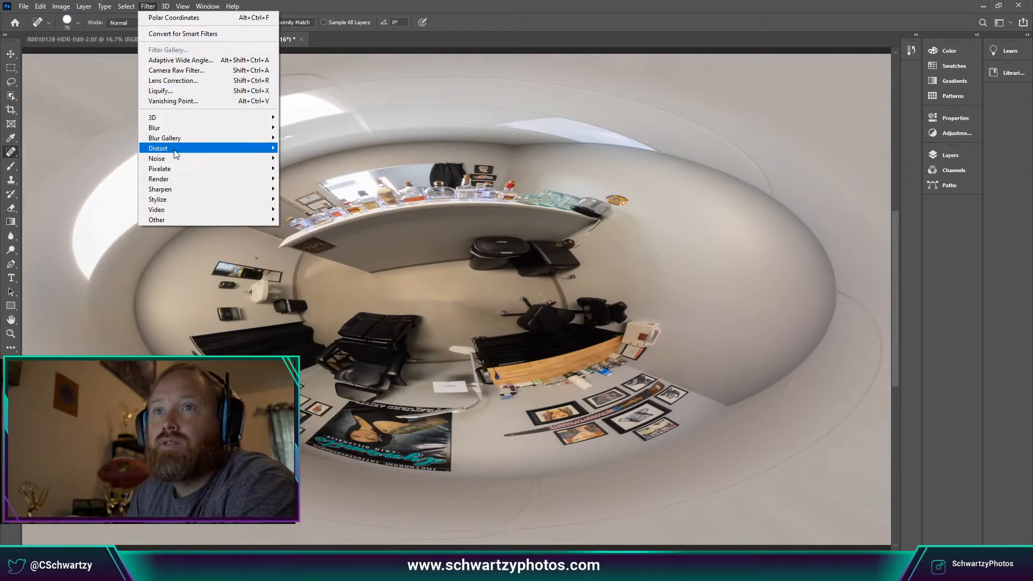
mouse_move(238, 166)
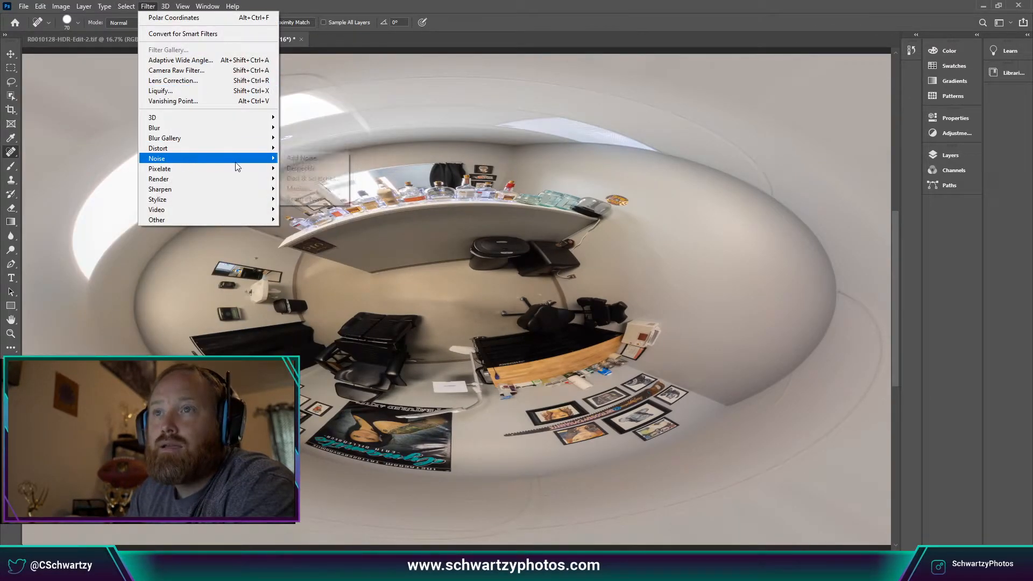
mouse_move(245, 149)
click(311, 168)
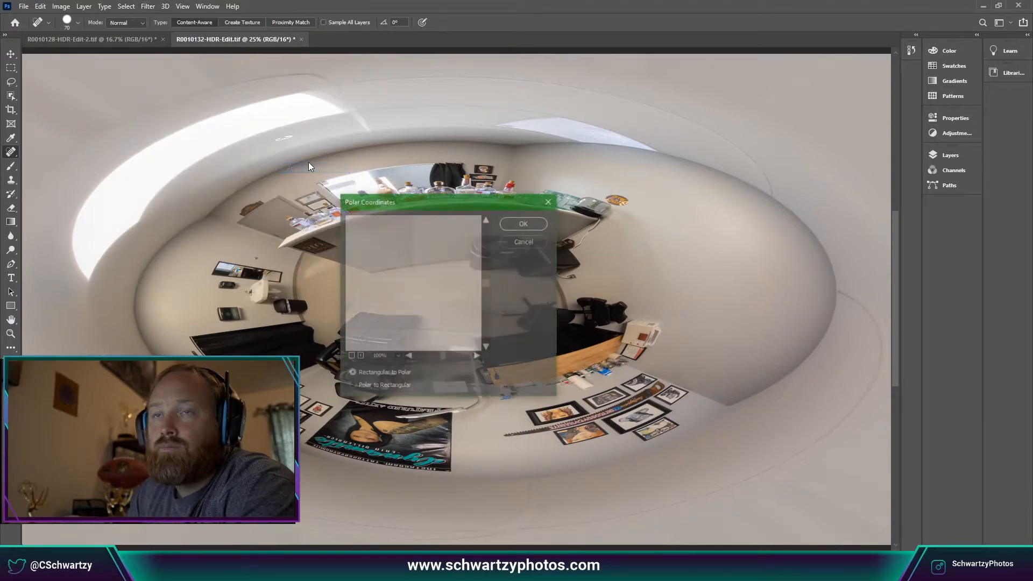
click(384, 386)
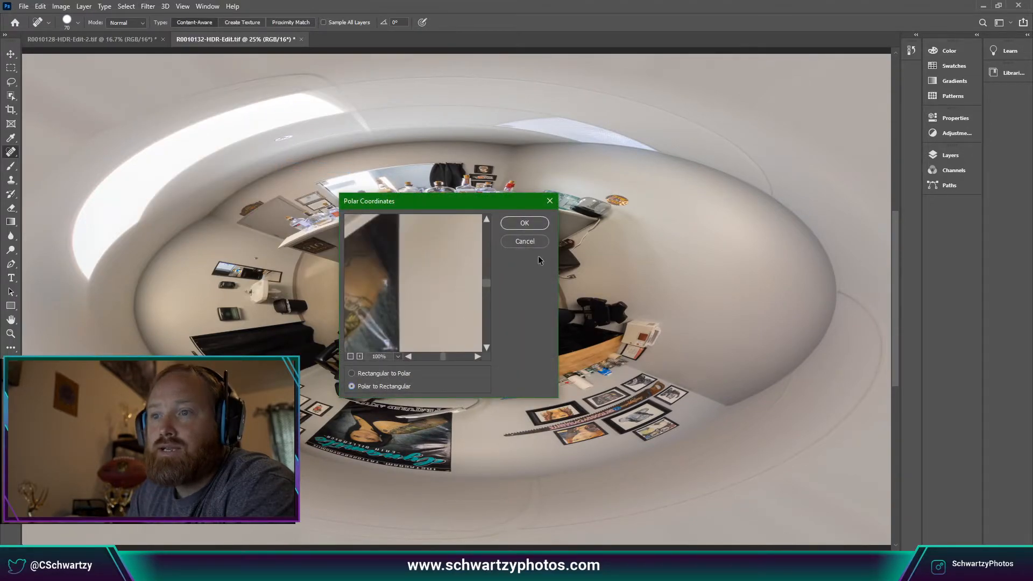
click(524, 223)
Rotate the panorama 90° counter-clockwise so it stands upright, then zoom out to fit.
click(63, 6)
mouse_move(83, 6)
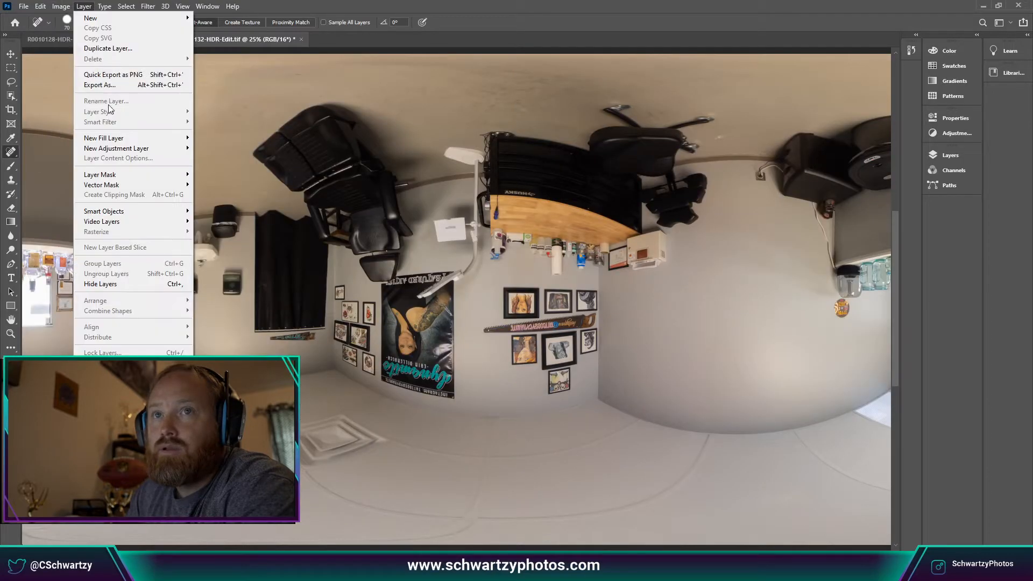
mouse_move(102, 107)
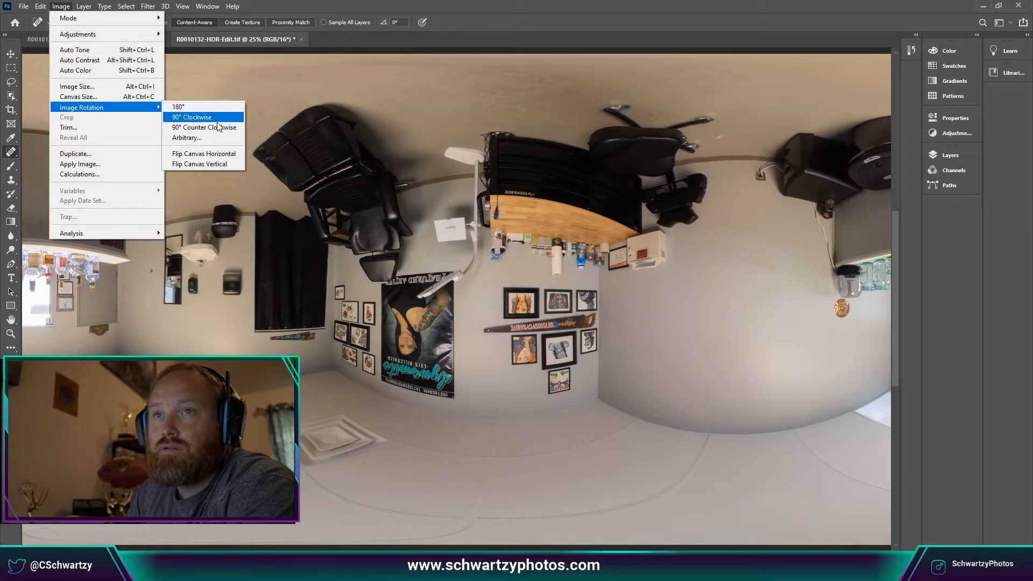
click(219, 127)
key(ctrl+minus)
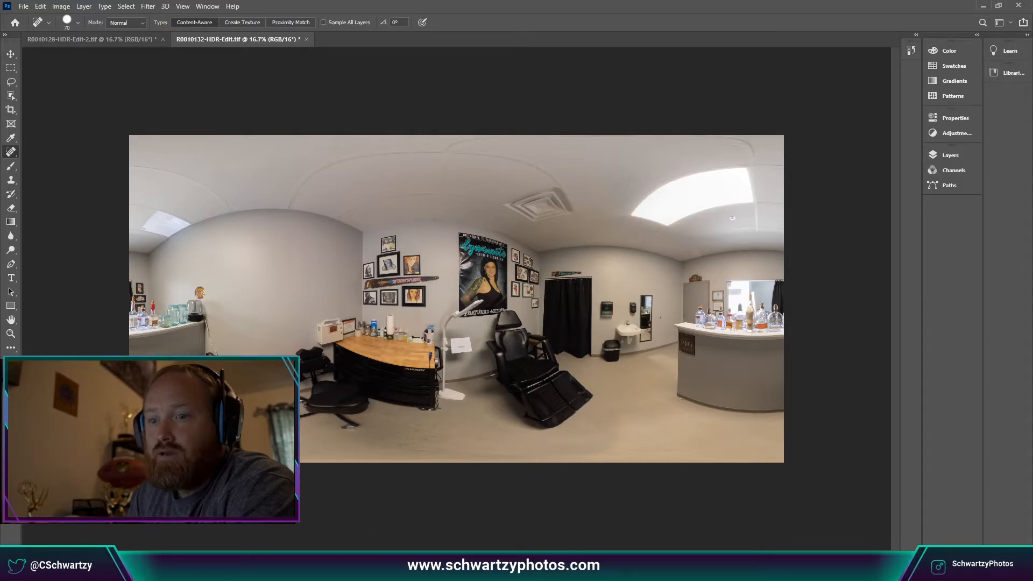
Back in Lightroom, apply the previous photo's edits to the grey hallway photo.
key(alt+Tab)
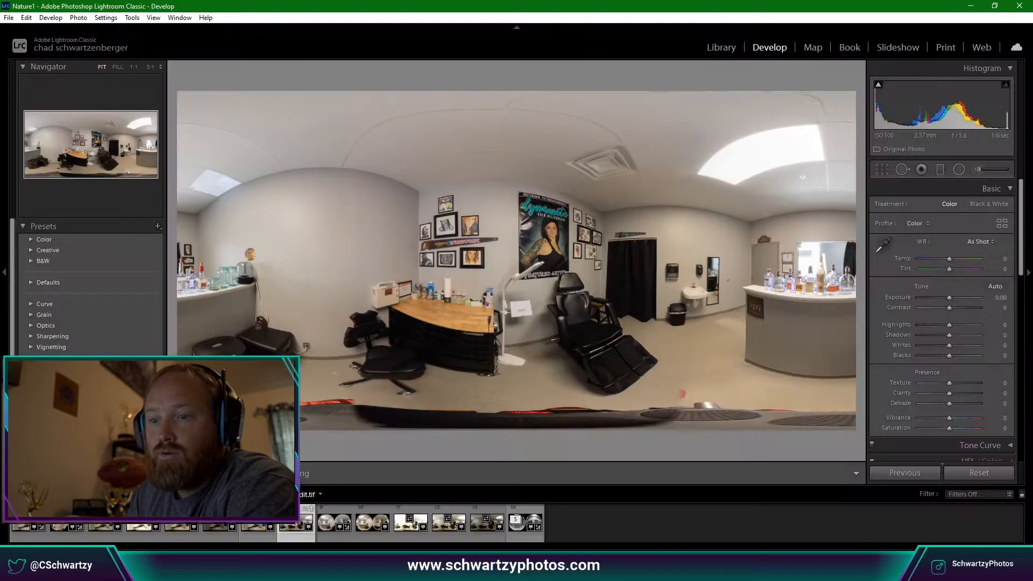
click(531, 515)
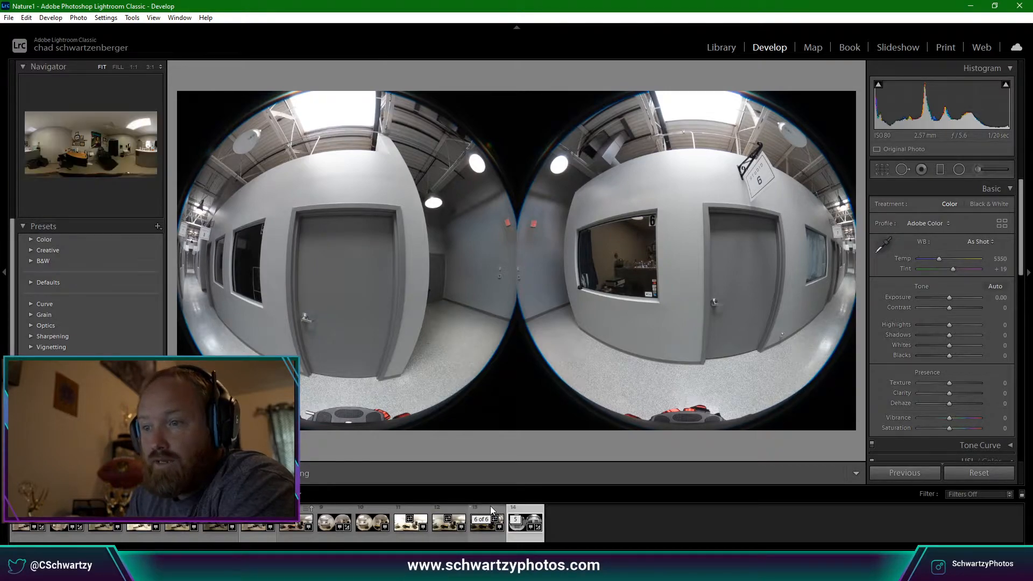
click(332, 511)
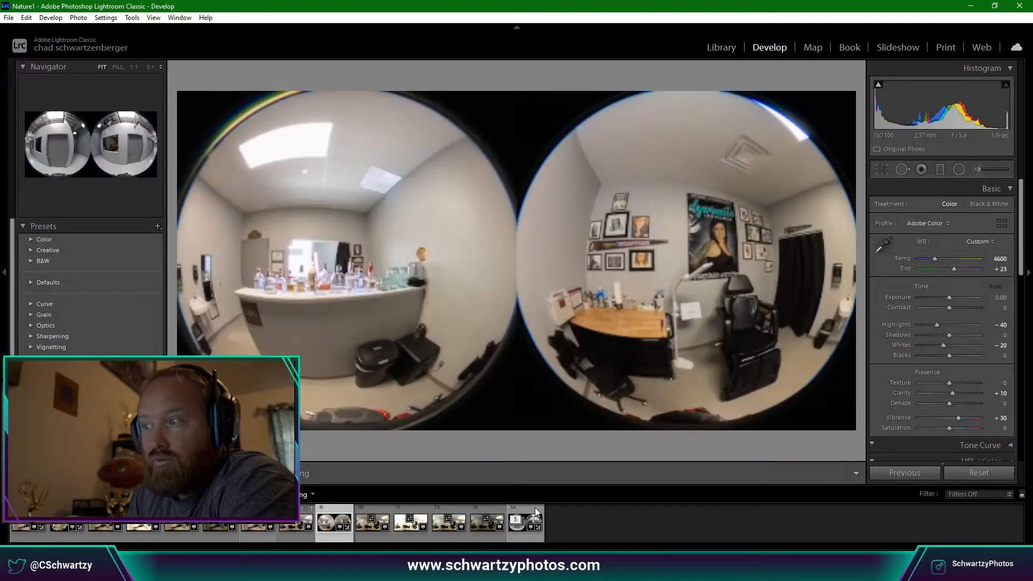
click(535, 508)
click(893, 472)
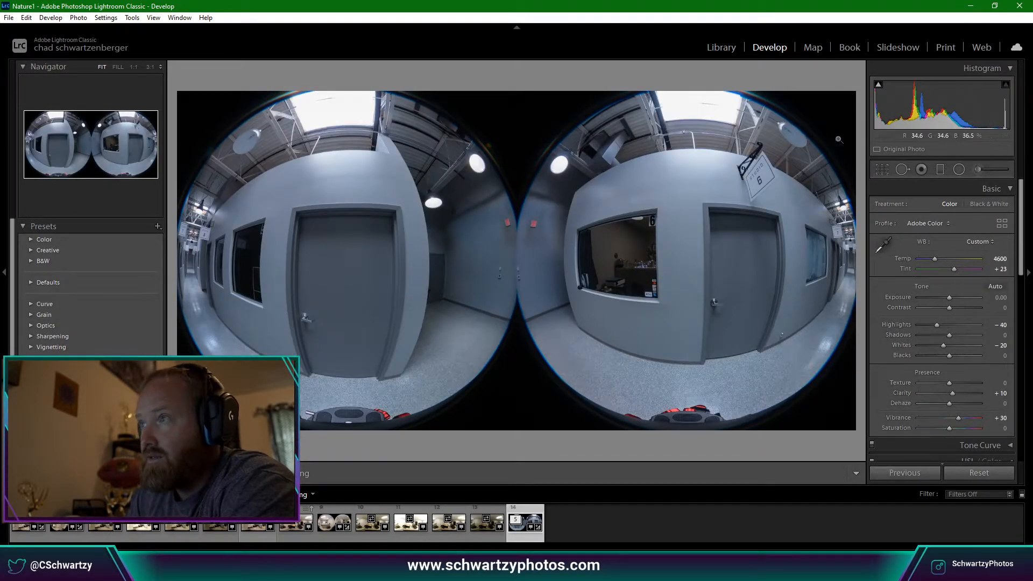
Neutralise the white balance by sampling the grey wall, then lower Temp to 5300.
click(887, 246)
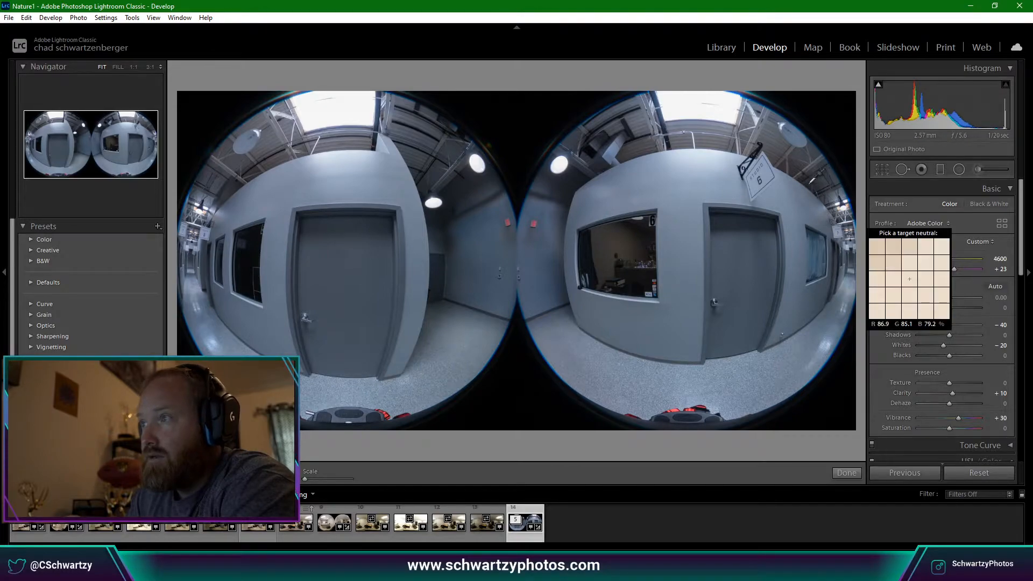
click(767, 175)
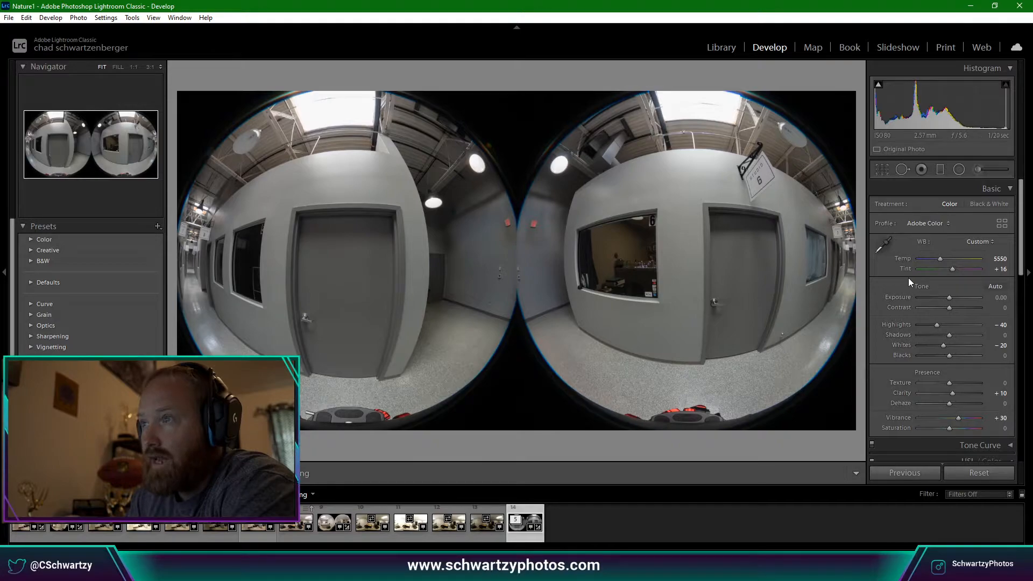
drag(940, 259, 940, 259)
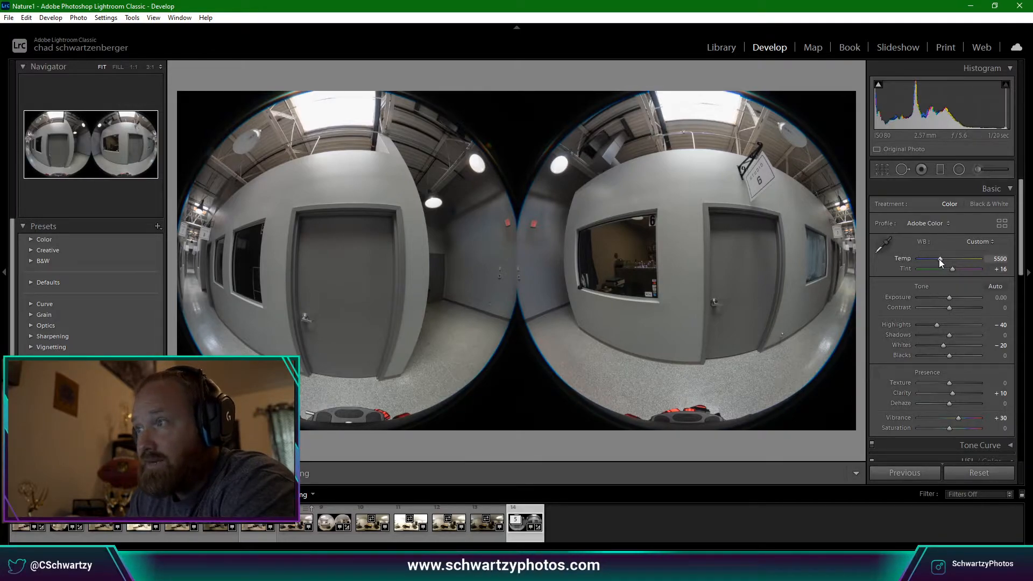
key(Down)
key(Down)
key(Down)
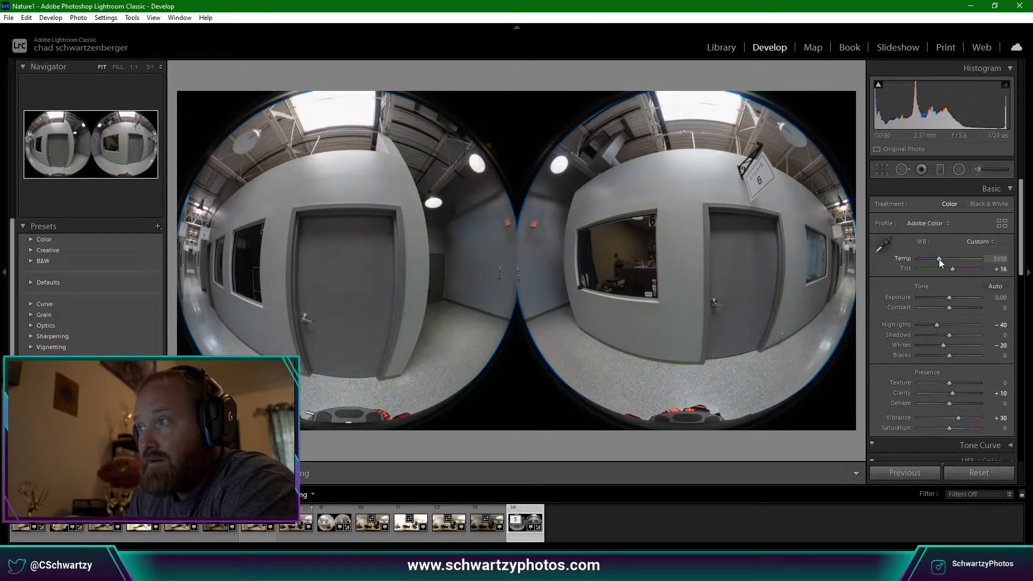
key(Down)
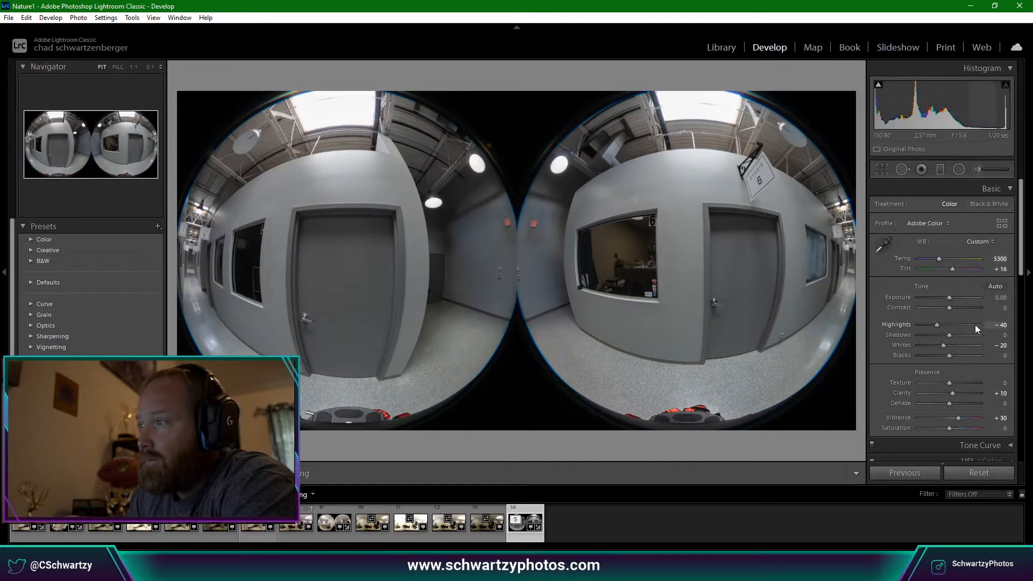
Reset Whites to 0 and settle Highlights at −10 while watching the clipping warning.
key(Up)
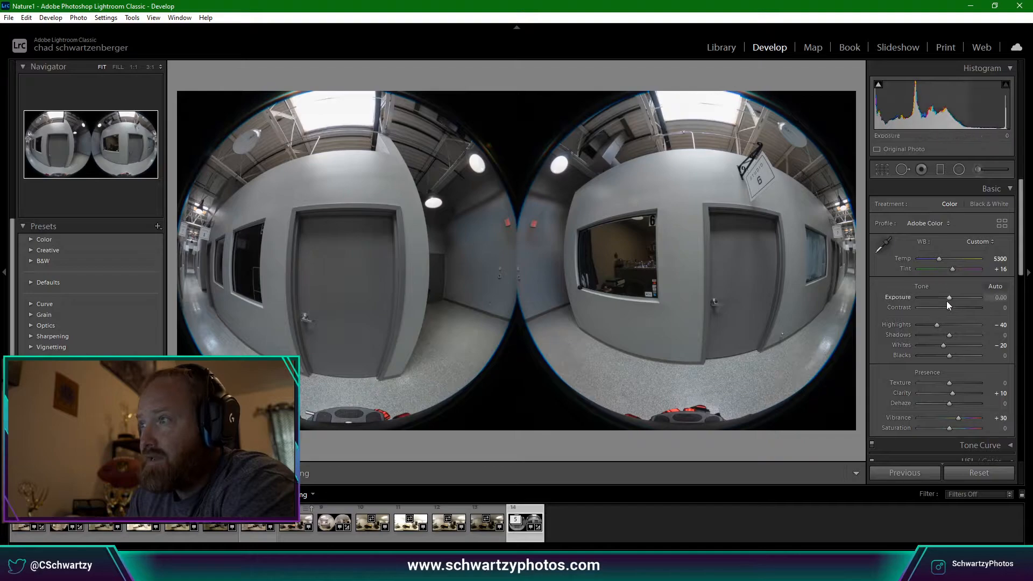
key(Up)
key(Up)
key(Up)
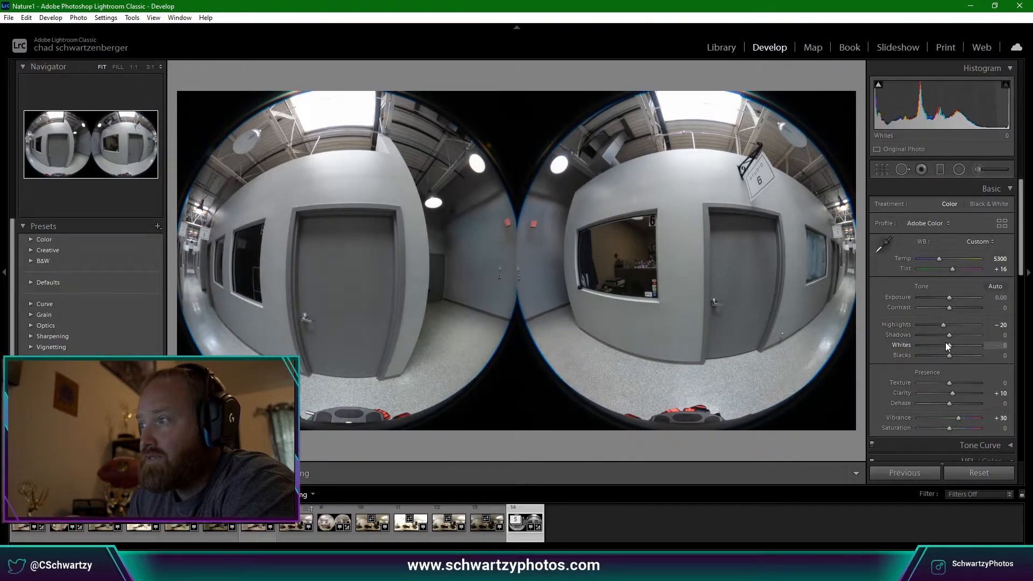
double_click(945, 345)
key(Up)
key(Up)
key(Up)
key(Up)
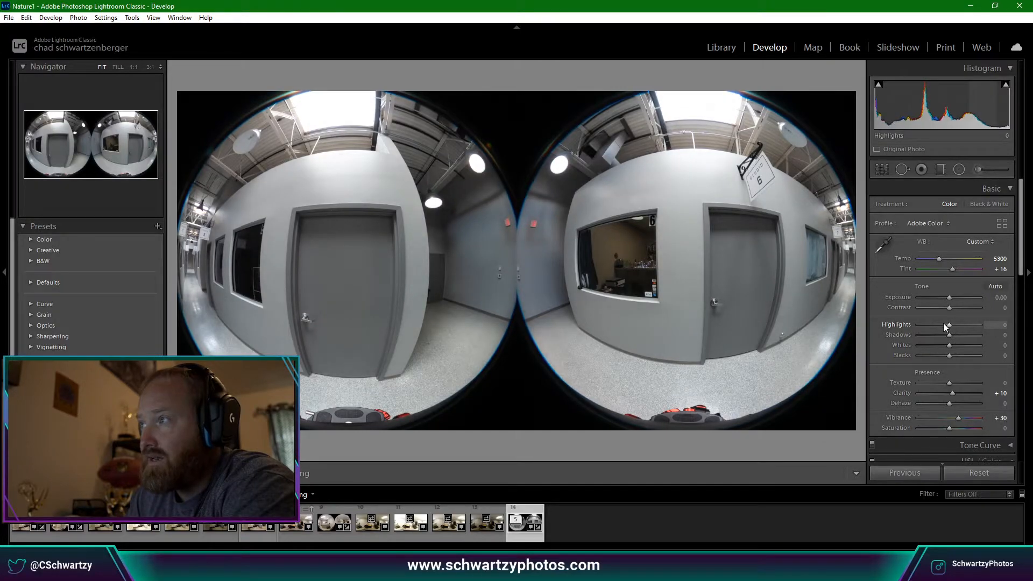
mouse_move(878, 87)
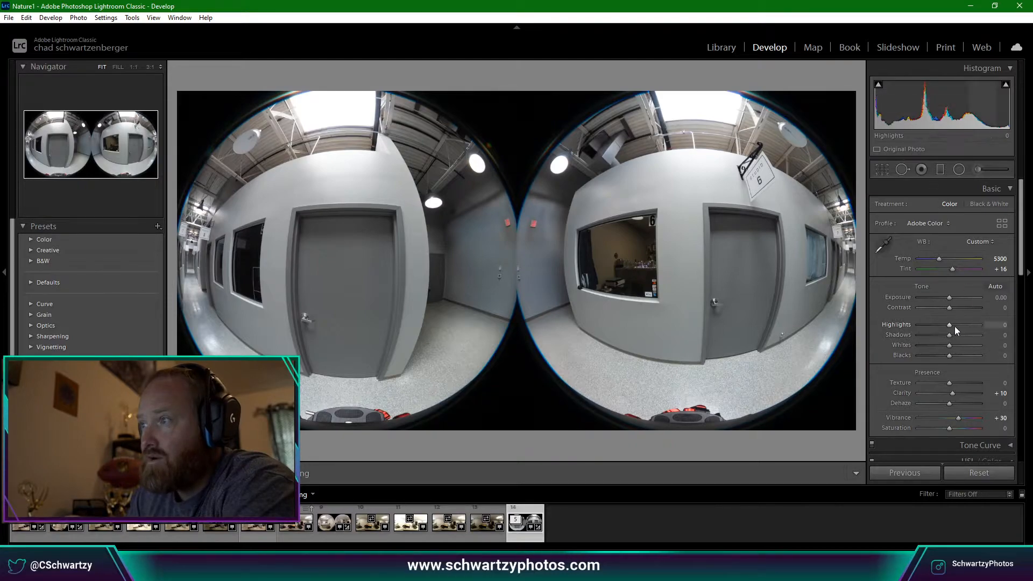
key(Down)
key(Down)
key(Down)
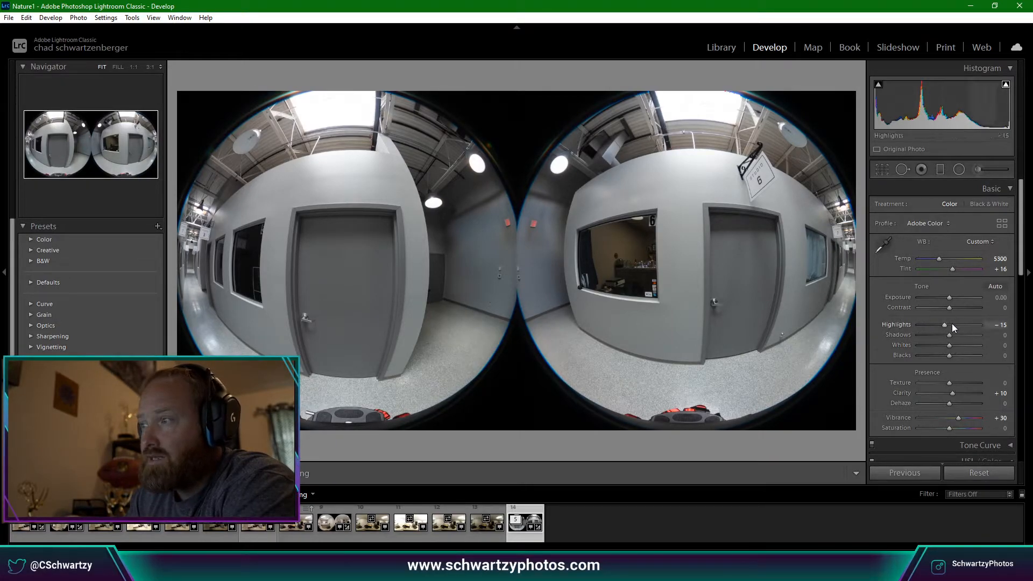
key(Up)
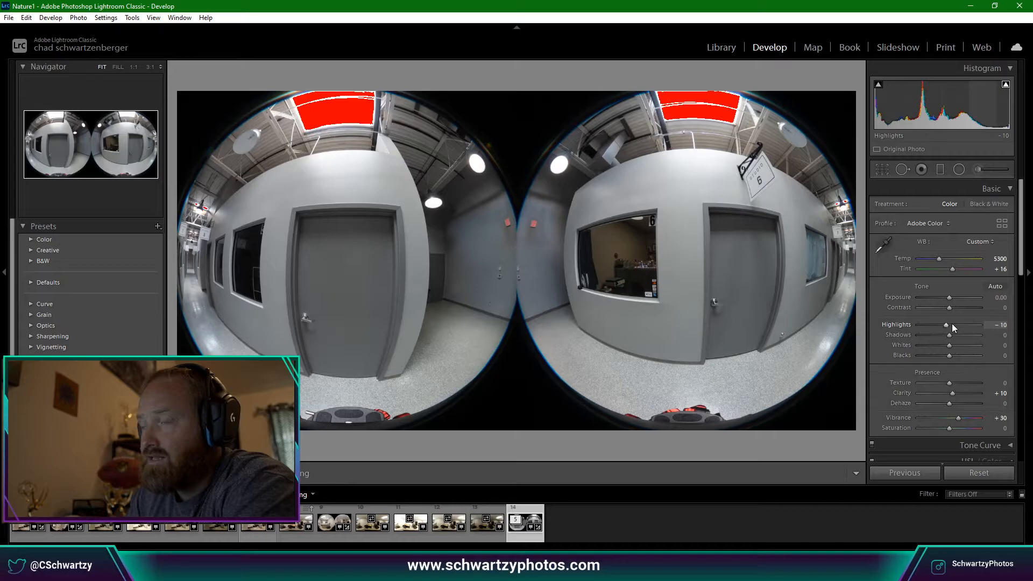
key(Down)
key(Up)
key(Up)
key(Down)
key(Down)
key(Up)
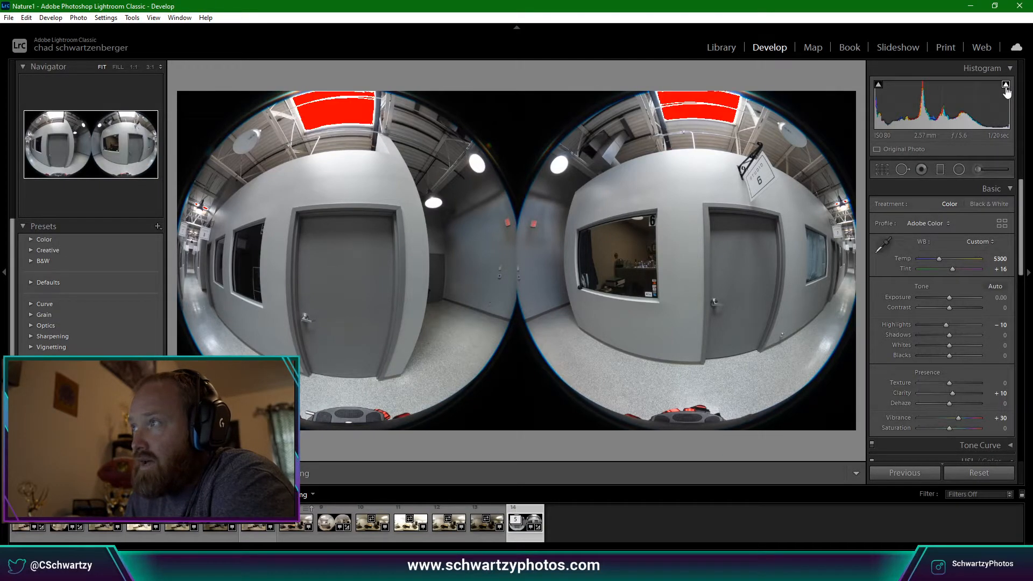
Adjust the hallway shot's Basic sliders to Highlights -30, Whites -15 and Shadows +20.
drag(949, 324, 947, 324)
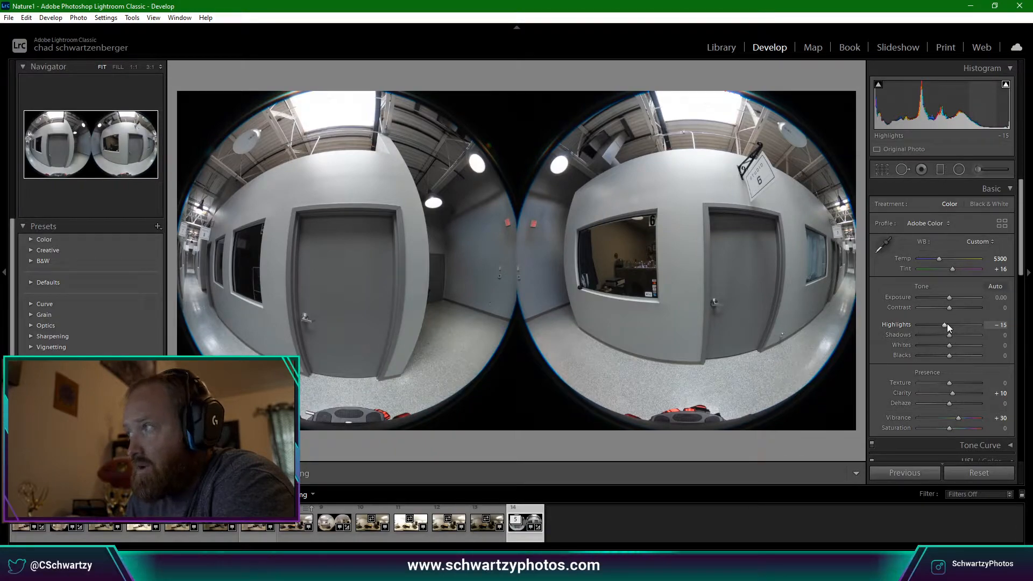
scroll(947, 324, down, 4)
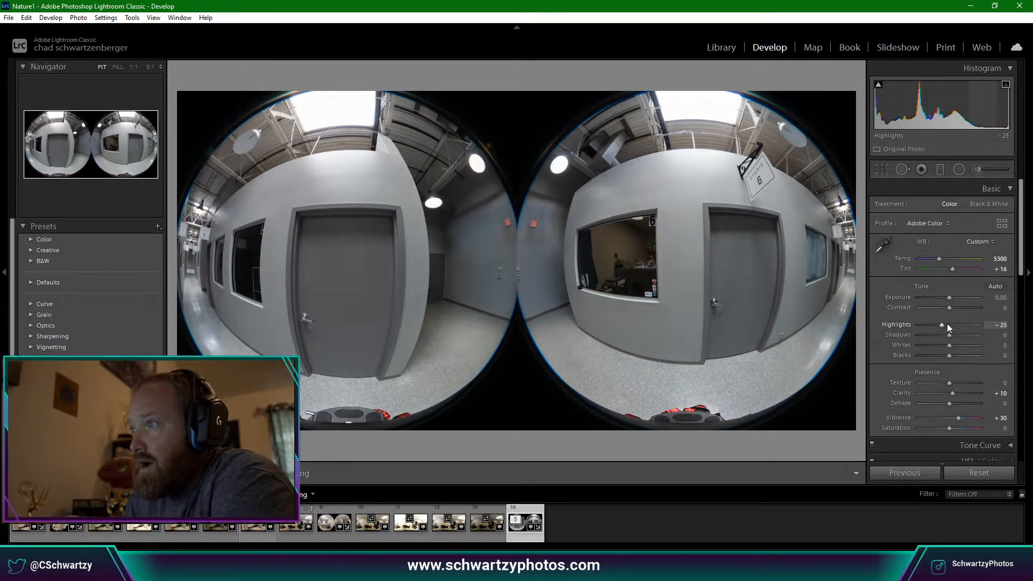
scroll(947, 324, up, 1)
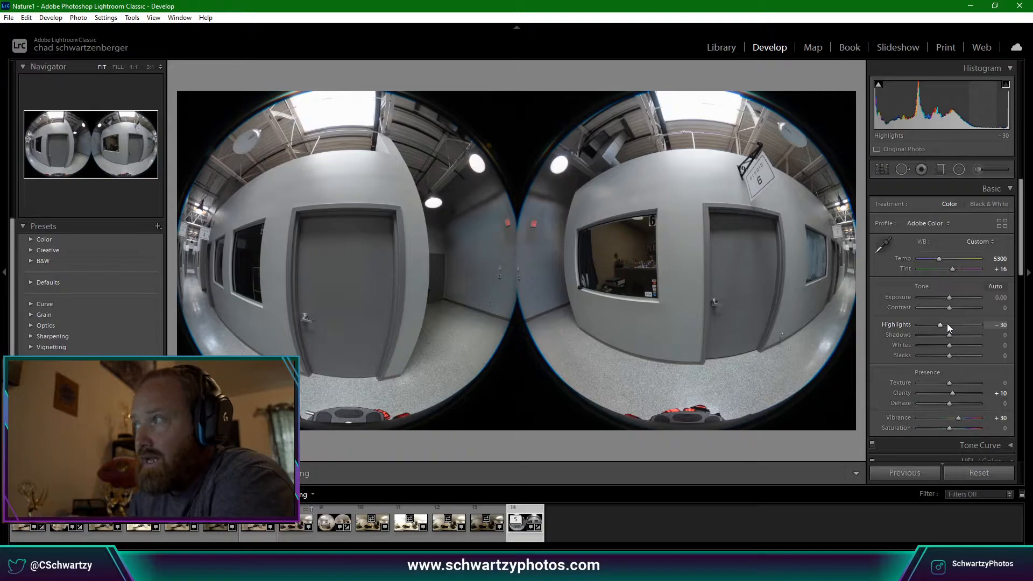
key(Up)
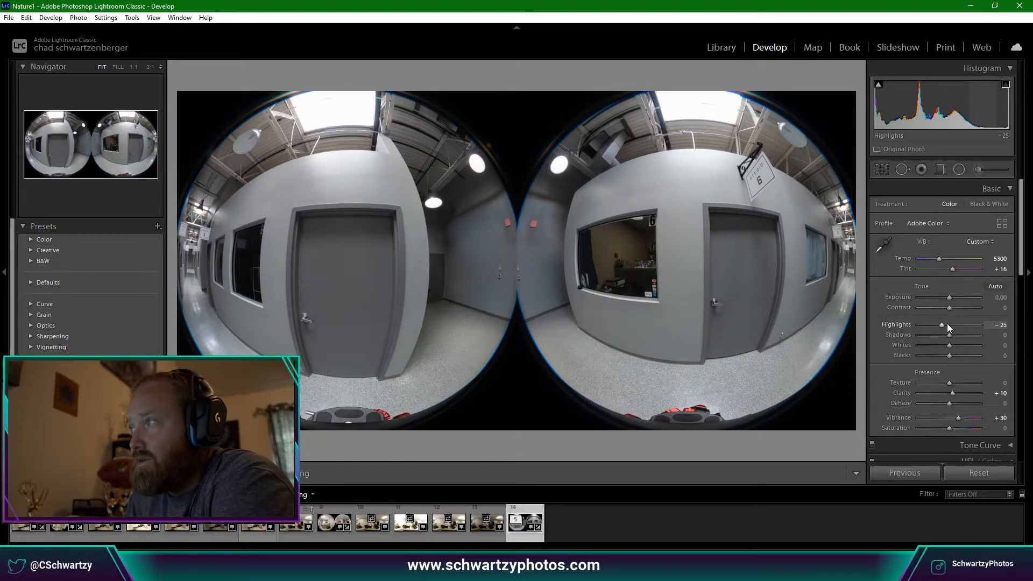
key(Up)
key(Up)
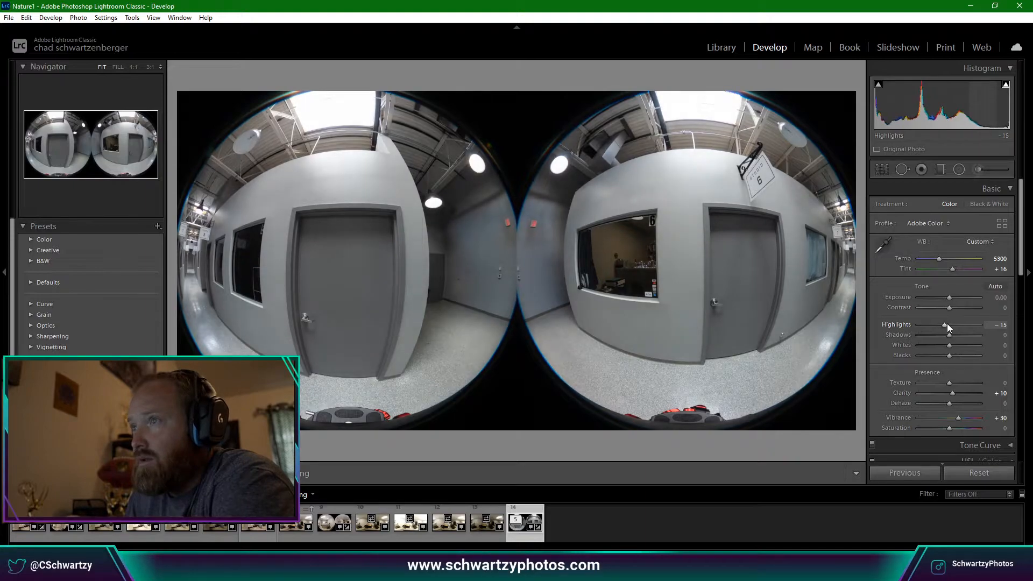
key(Down)
key(Down)
key(Down)
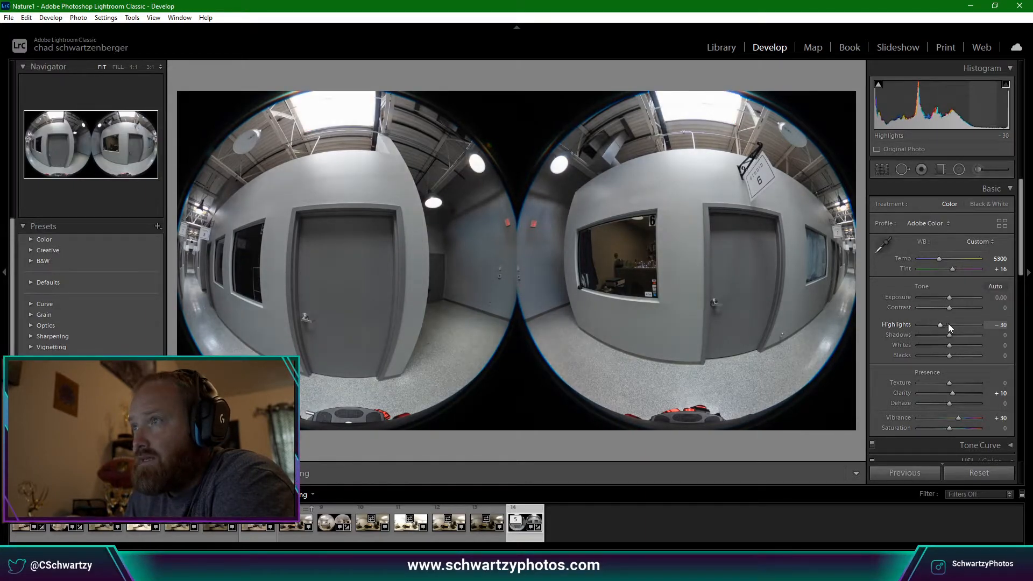
key(Down)
key(Up)
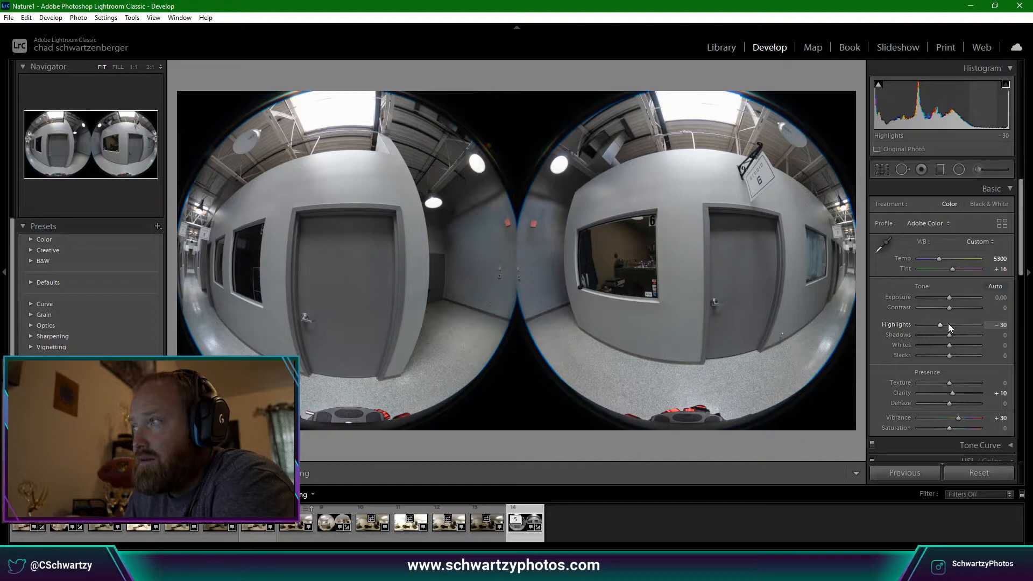
key(Down)
key(Down)
key(Down)
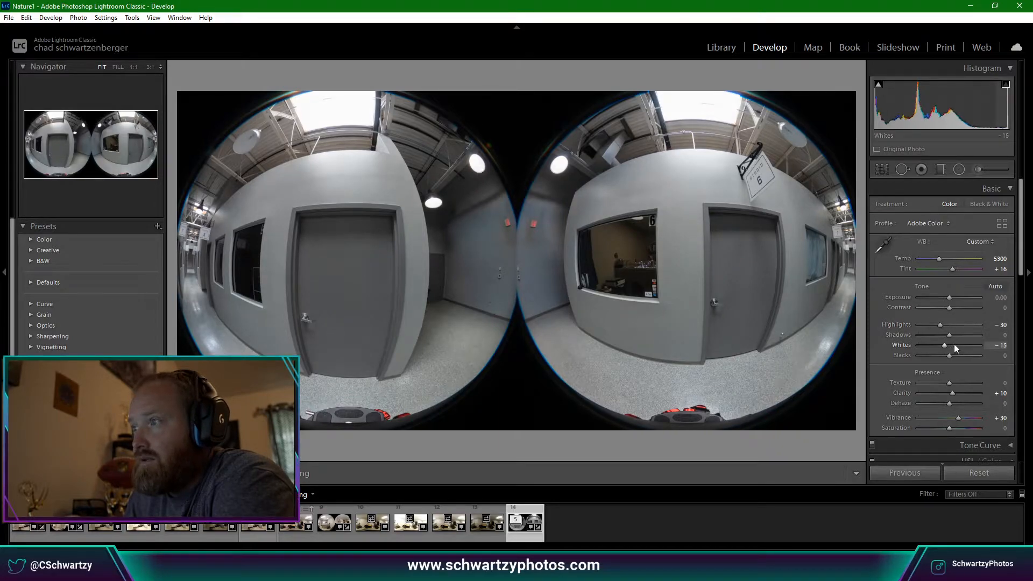
key(Up)
key(Up)
key(Up)
key(Up)
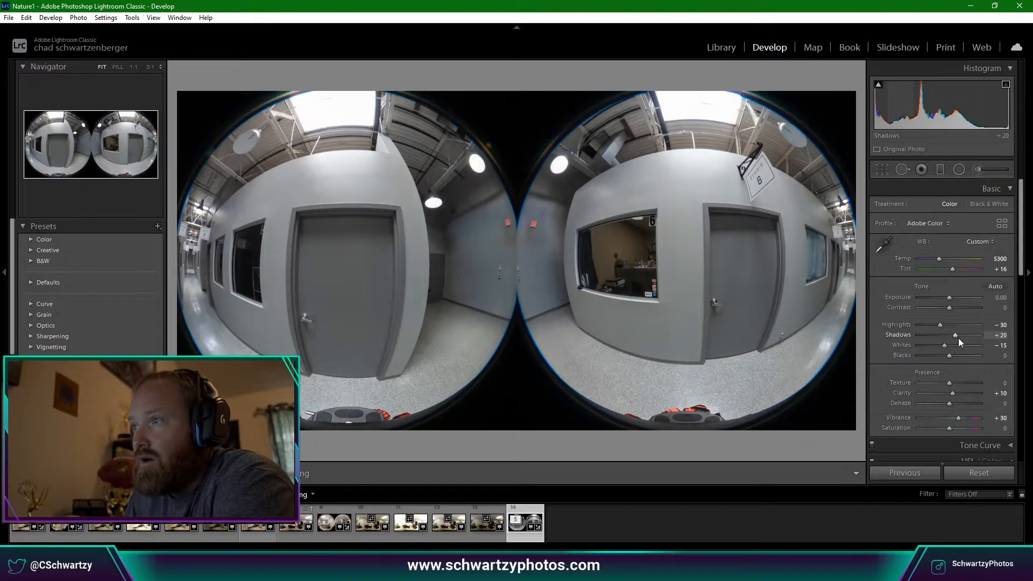
Inspect the Studio 6 sign and hallway wall at 1:1 zoom for blemishes.
scroll(904, 341, down, 5)
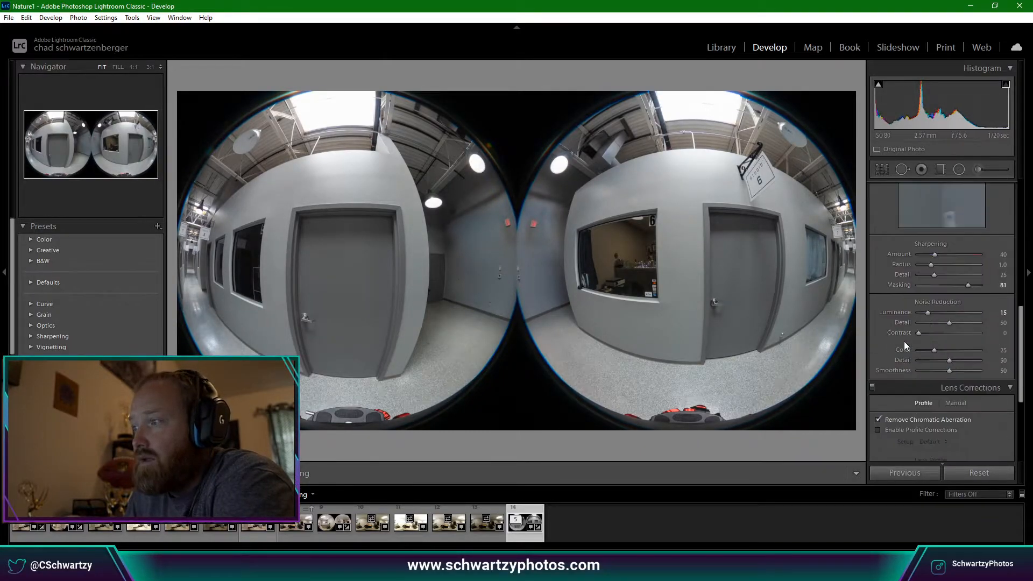
click(773, 175)
drag(773, 175, 605, 255)
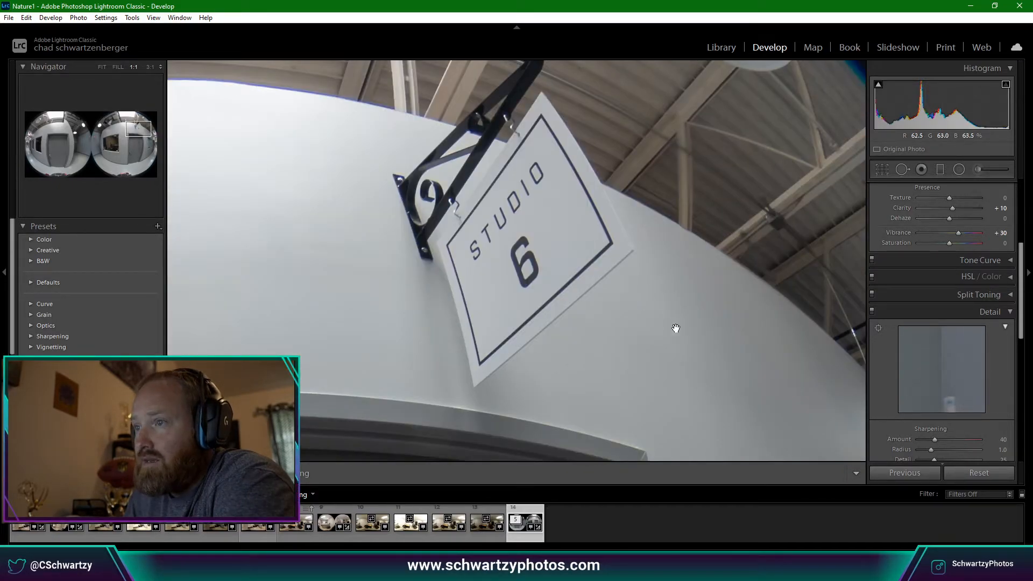
drag(676, 328, 524, 233)
click(524, 233)
Heal the dark speck on the grey wall above the carpet with Spot Removal.
click(629, 346)
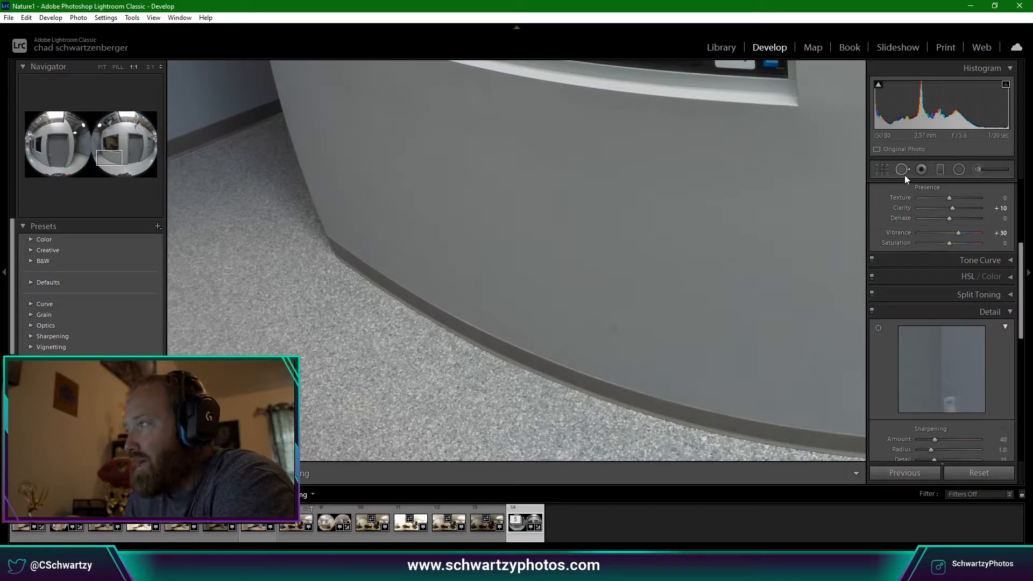
click(903, 170)
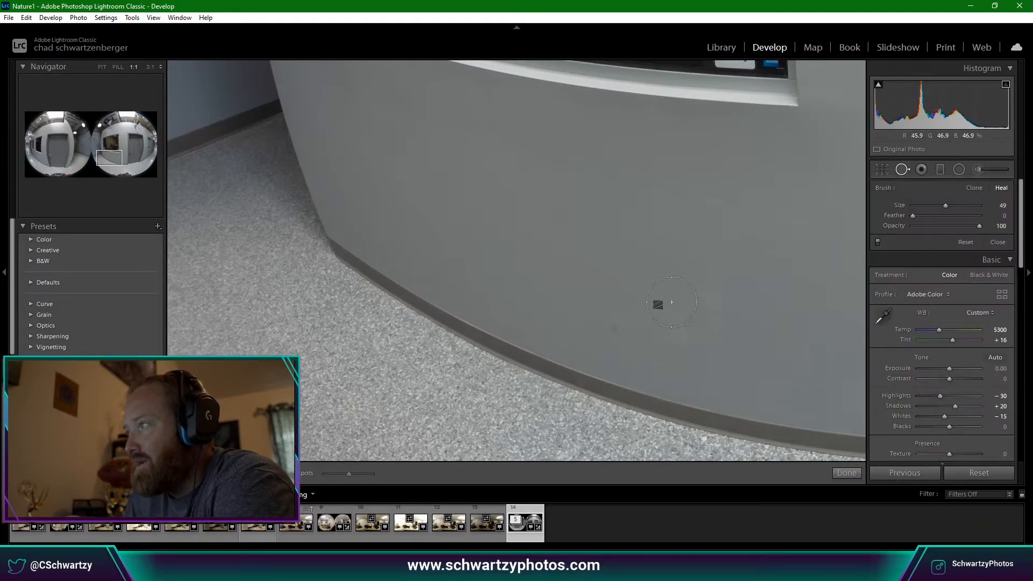
scroll(615, 331, down, 3)
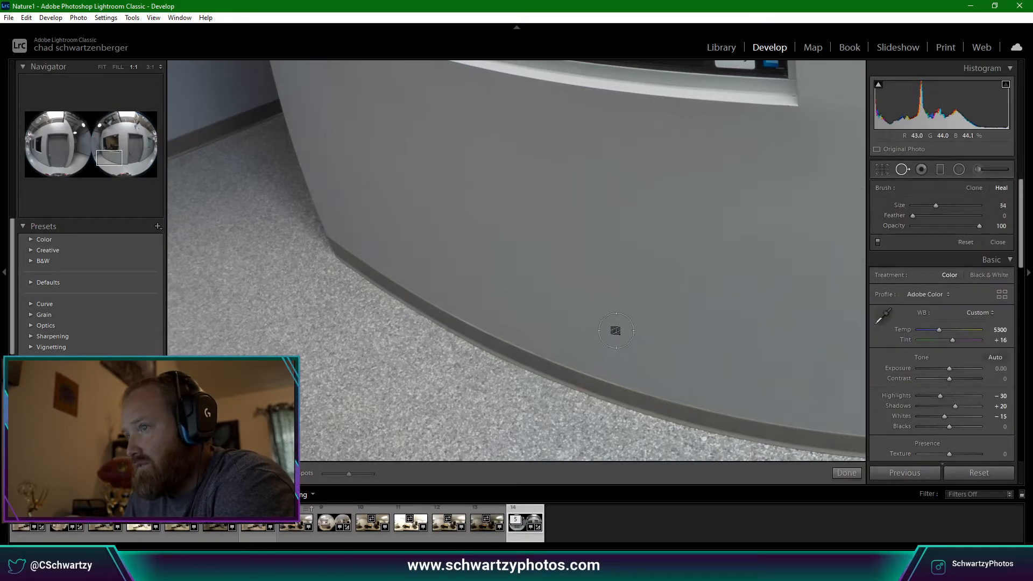
click(616, 332)
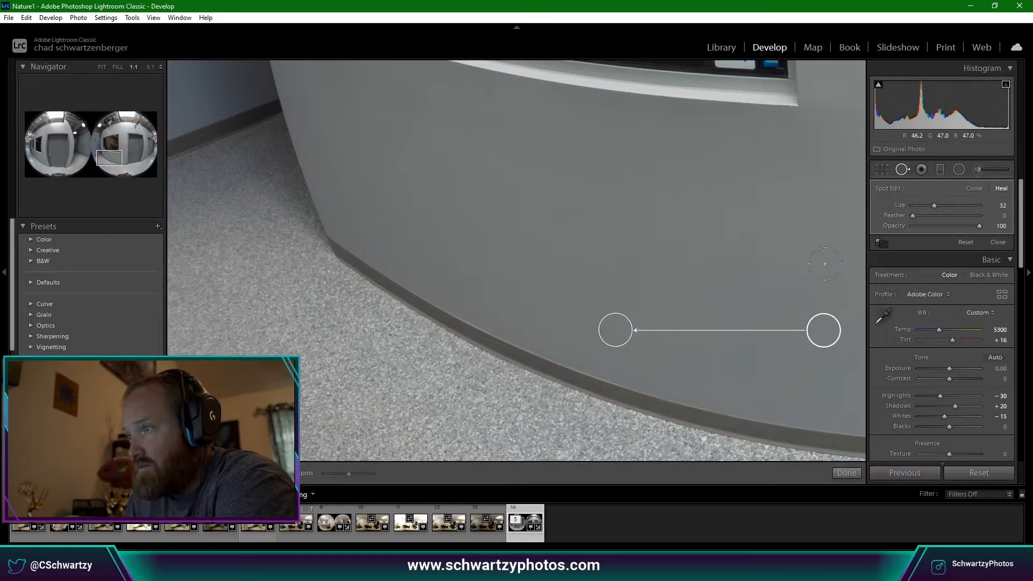
click(896, 175)
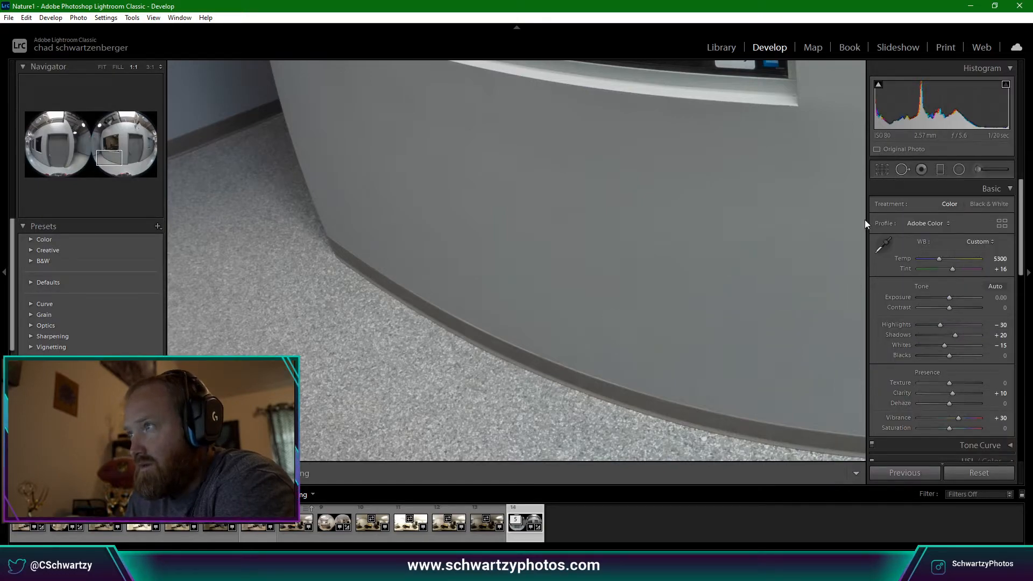
click(786, 293)
Inspect the window and the shelf behind it at full size.
click(589, 293)
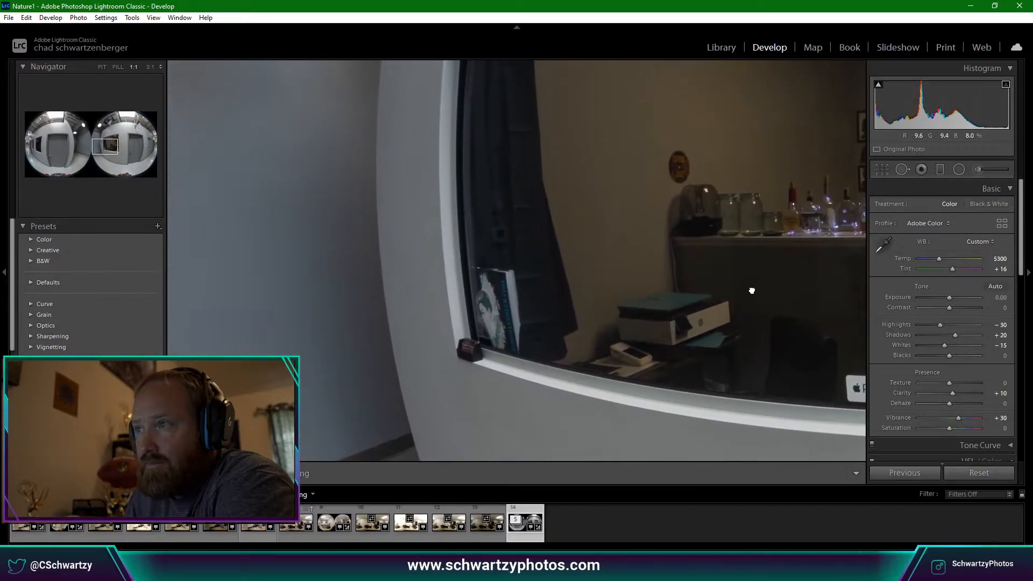
drag(752, 291, 643, 352)
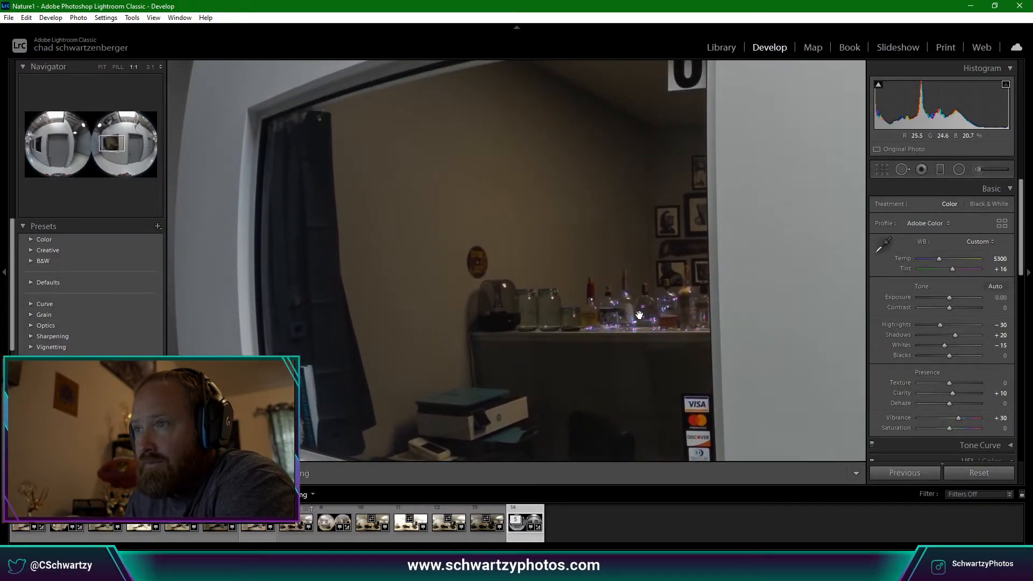
drag(639, 315, 604, 346)
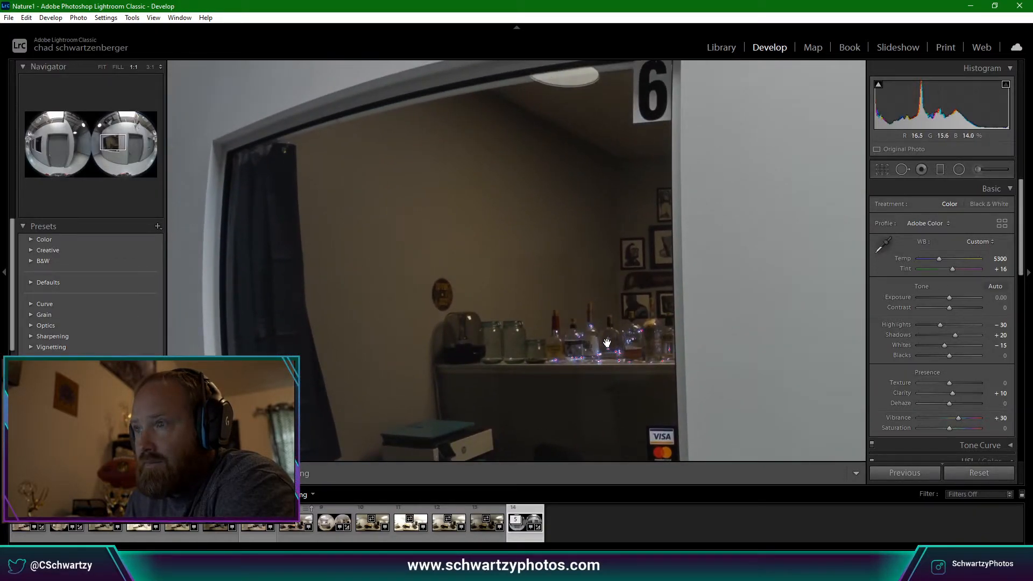
click(608, 373)
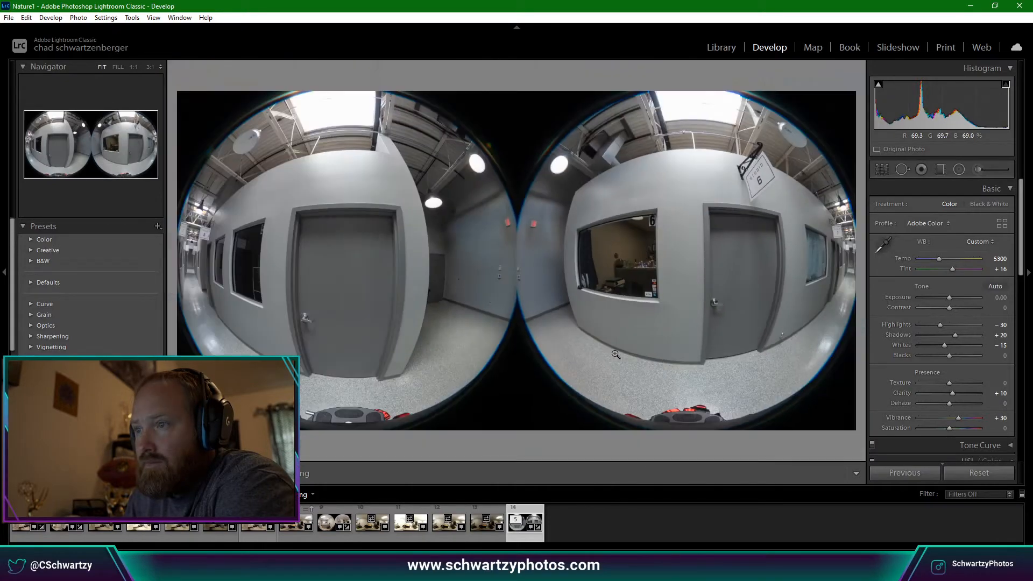
click(662, 283)
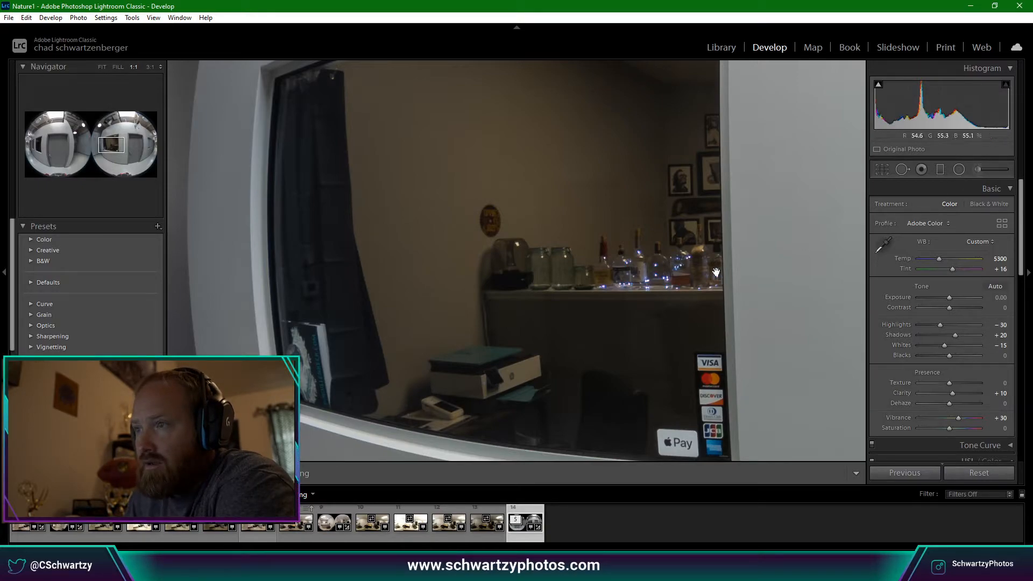
click(650, 306)
click(645, 268)
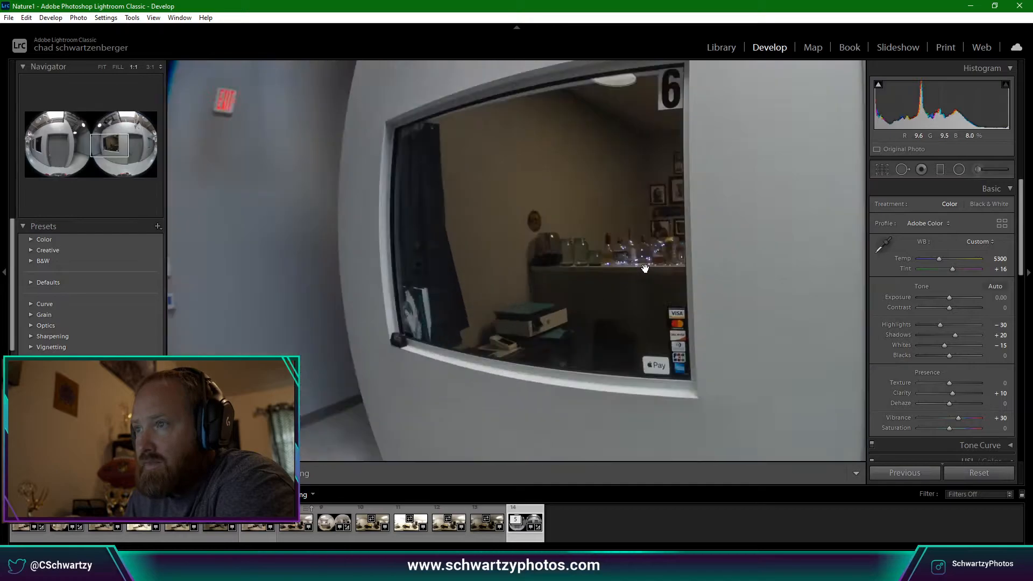
click(616, 263)
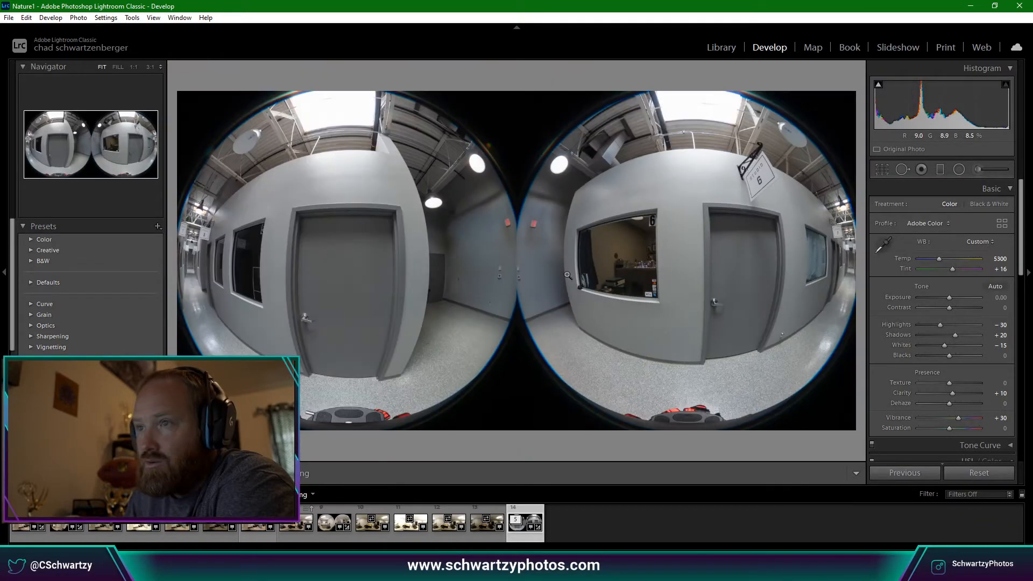
click(572, 215)
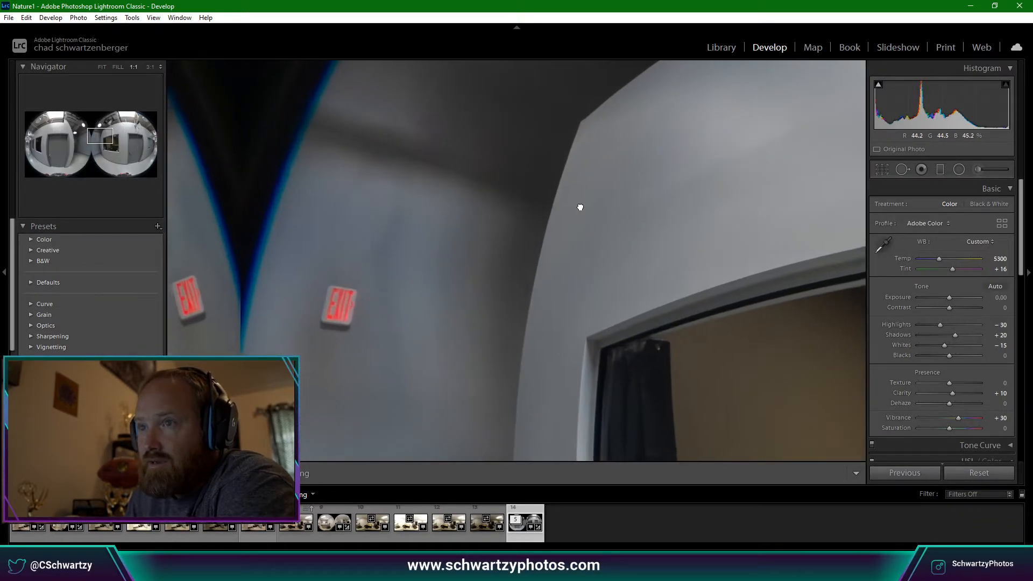
drag(581, 207, 523, 297)
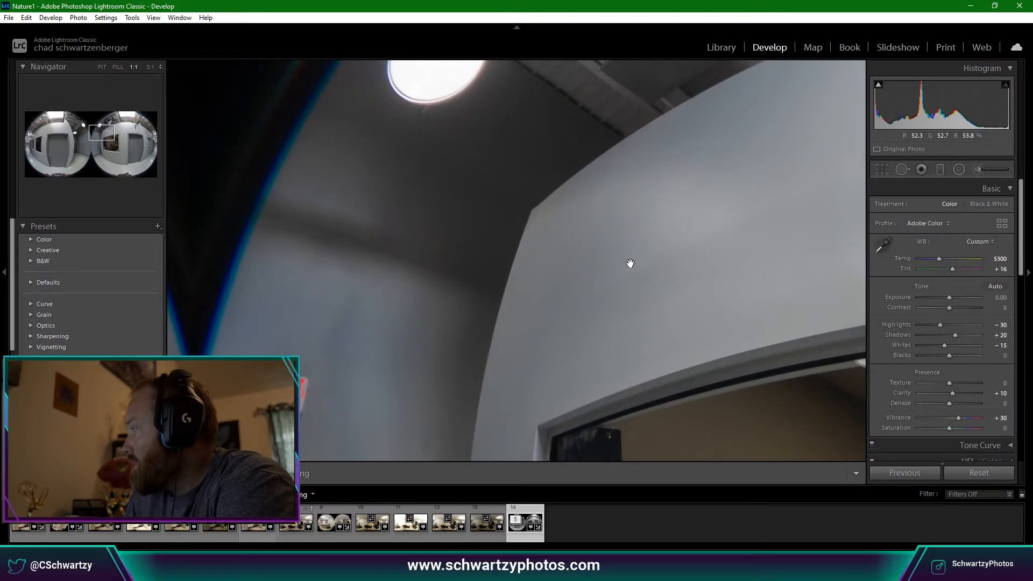
drag(630, 263, 563, 279)
click(607, 270)
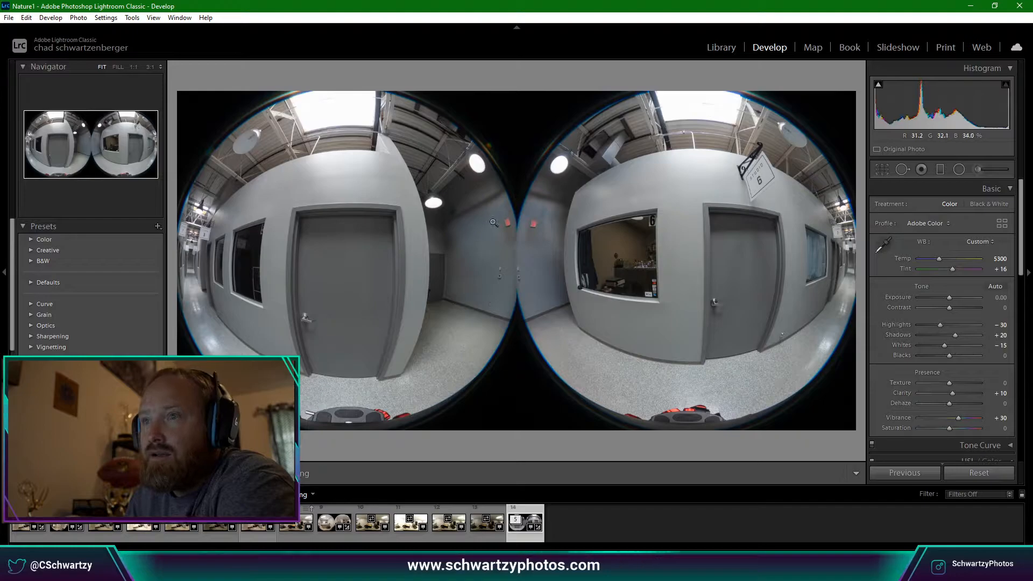
click(525, 225)
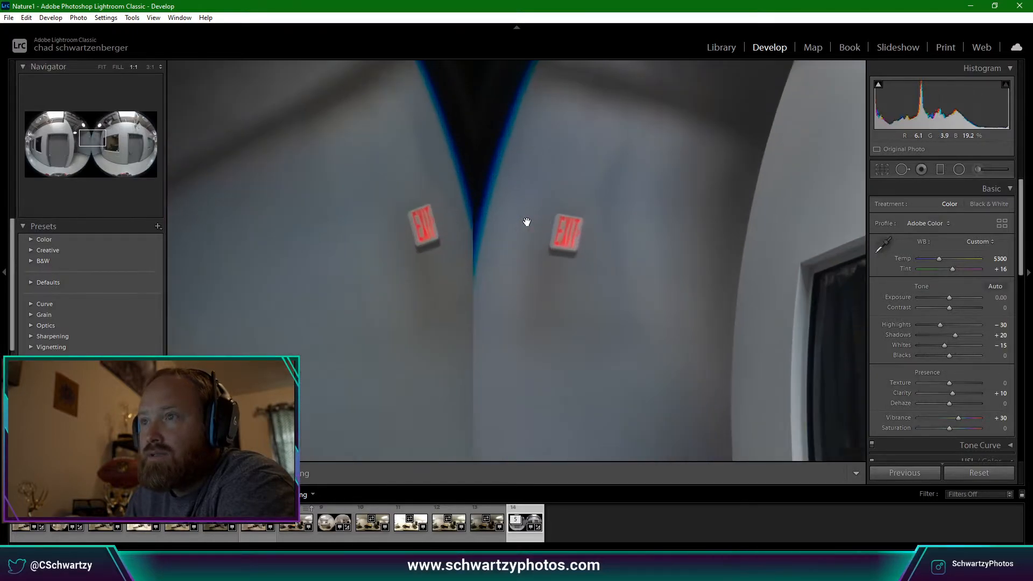
click(588, 258)
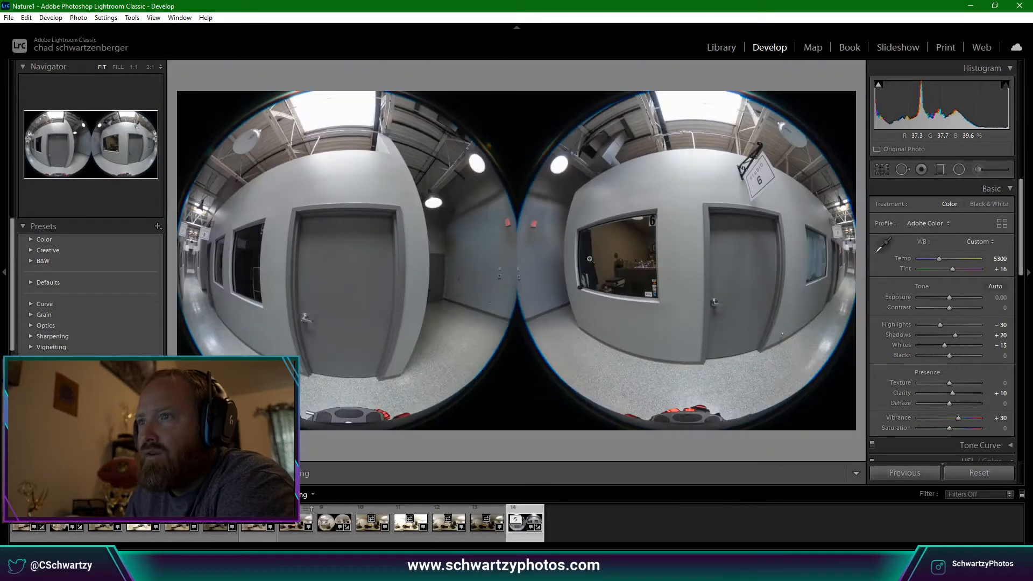
drag(553, 232, 598, 235)
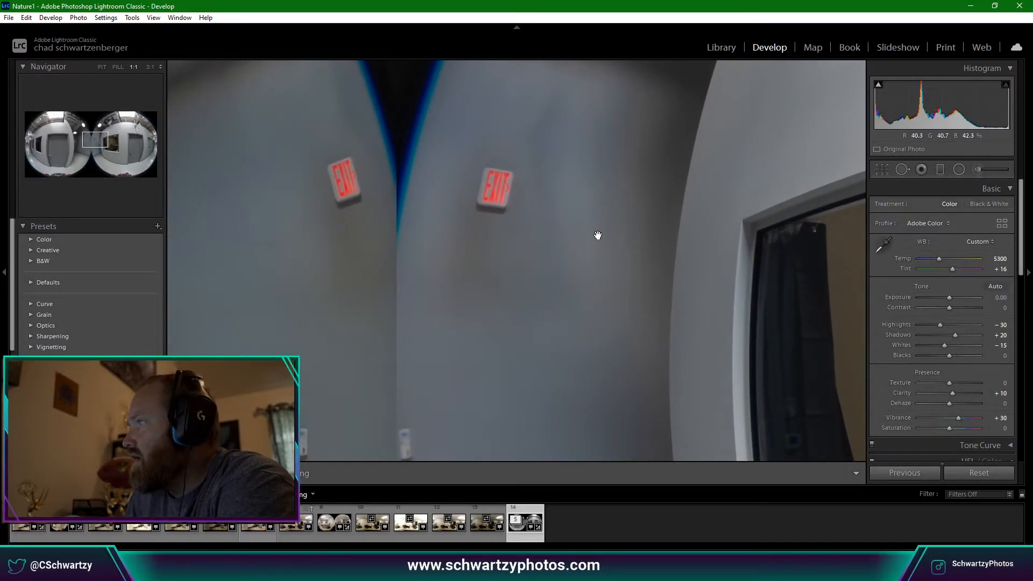
click(497, 291)
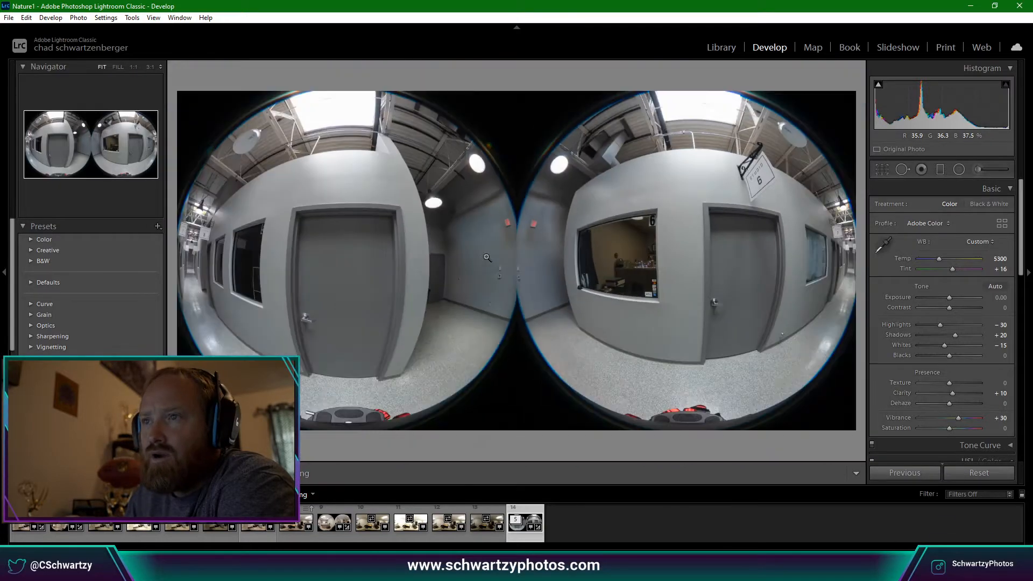
drag(547, 207, 599, 255)
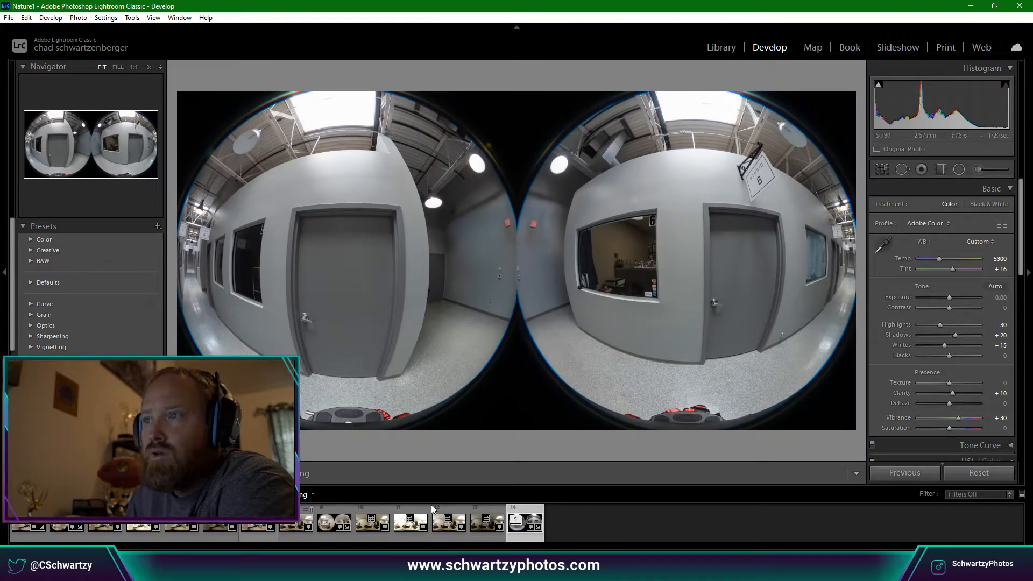
Edit a copy with Lightroom adjustments in RICOH THETA Stitcher.exe from the filmstrip thumbnail.
right_click(558, 526)
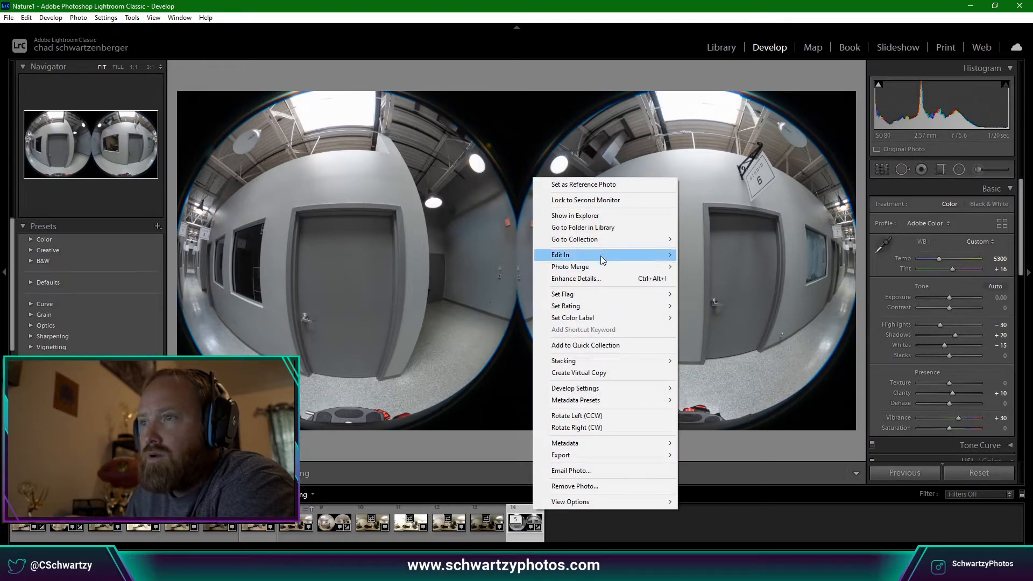
mouse_move(603, 254)
click(719, 267)
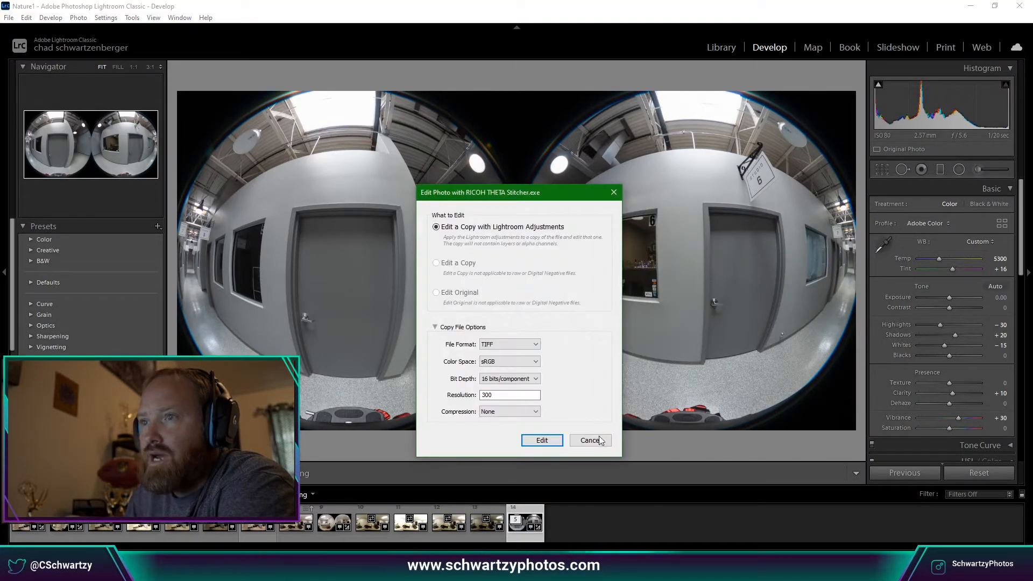
click(542, 441)
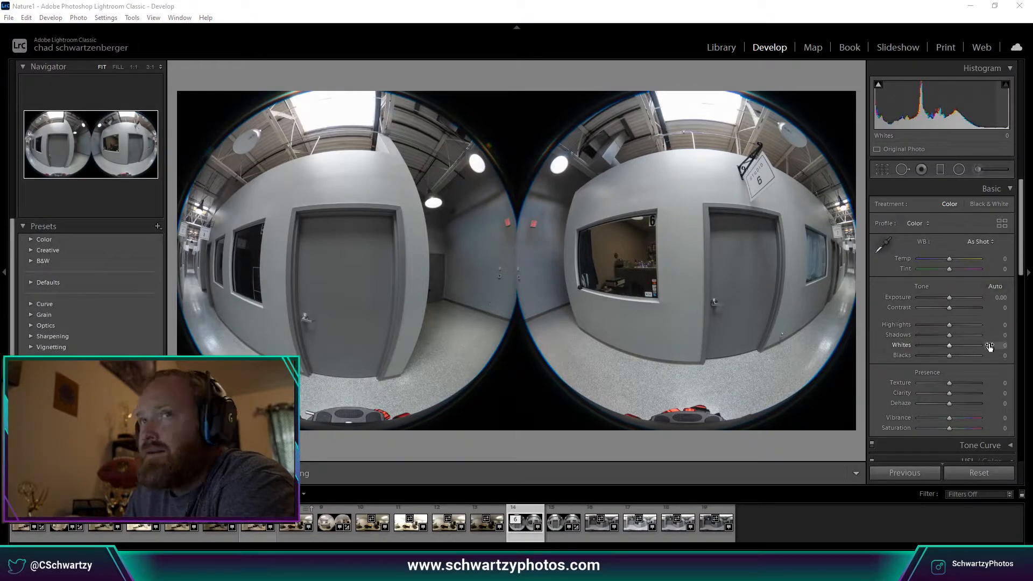
Dismiss the RICOH THETA Stitcher message and browse the hallway shots in the filmstrip.
drag(1032, 145, 674, 113)
click(810, 125)
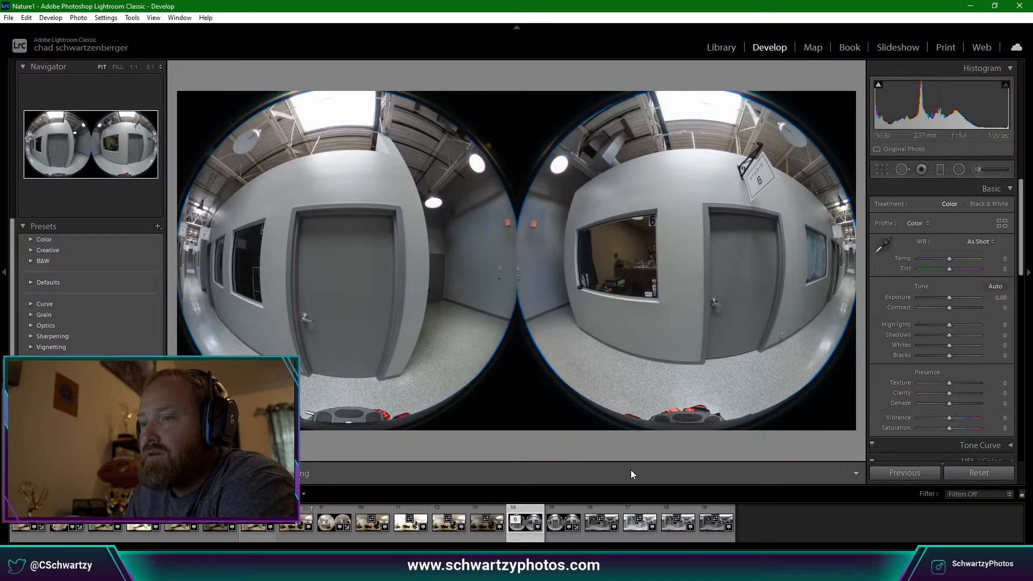
click(649, 511)
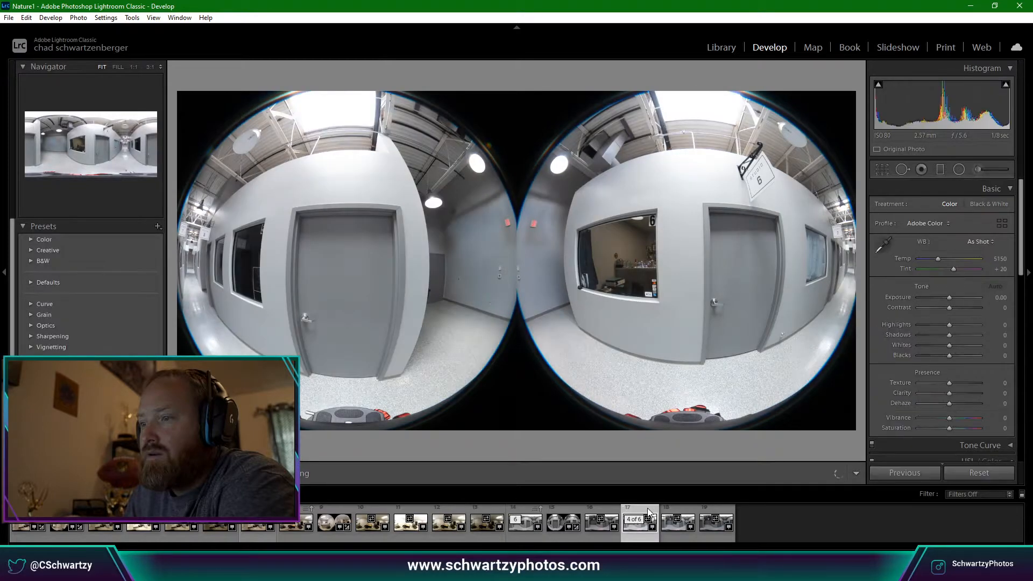
click(667, 509)
click(713, 507)
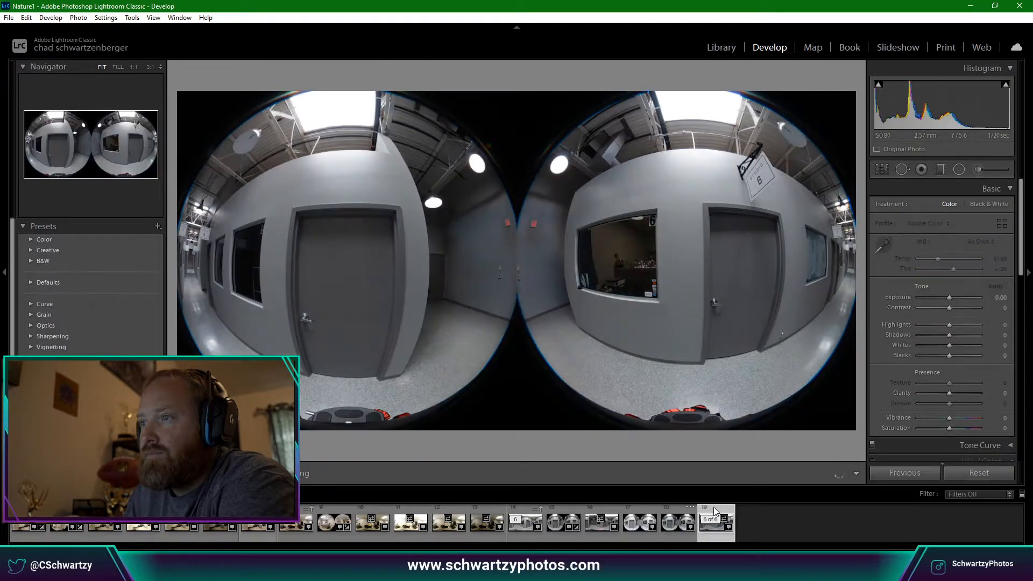
click(553, 511)
click(527, 509)
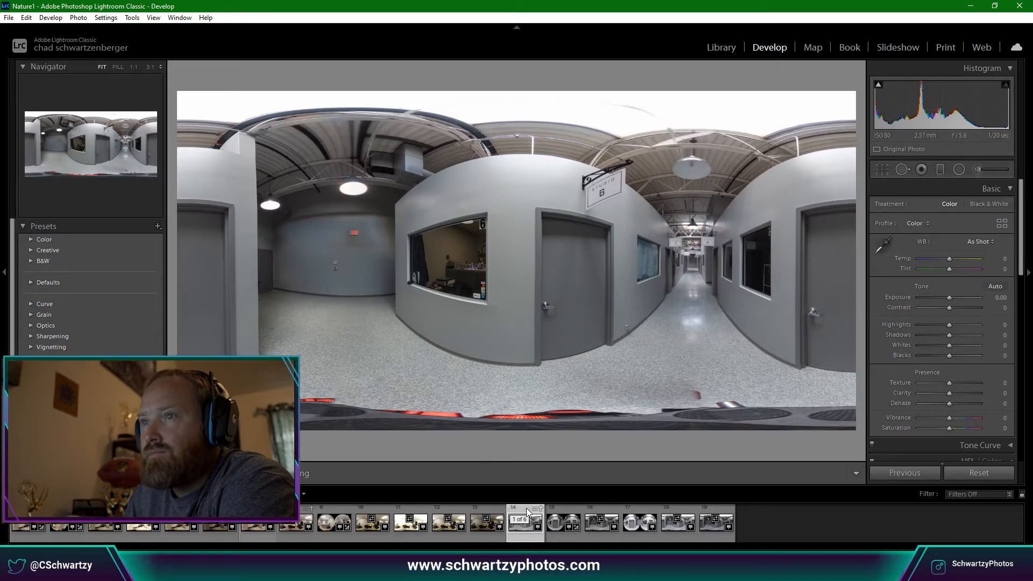
click(562, 514)
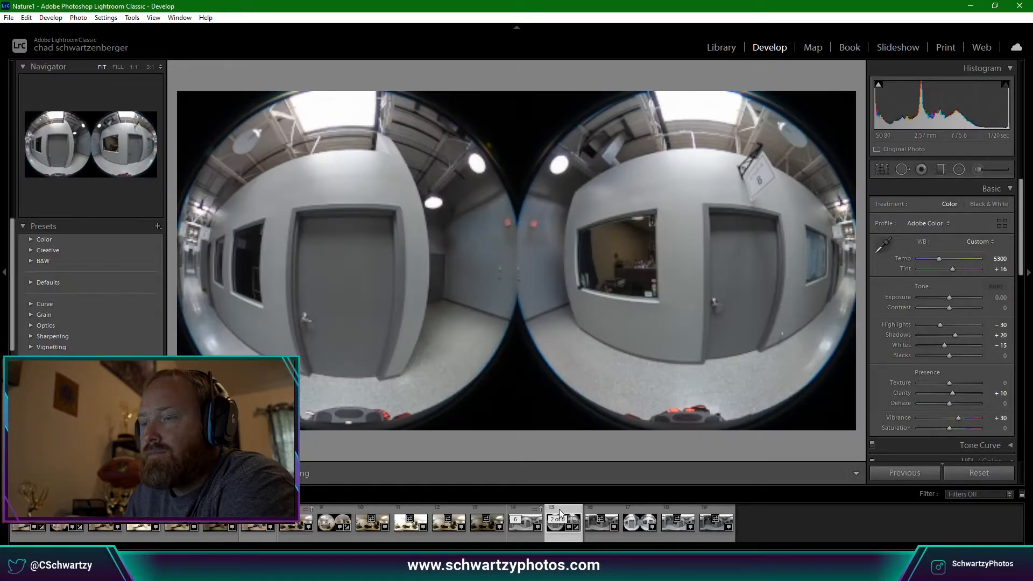
click(598, 512)
Open the dual-fisheye photo R0010136.DNG in Adobe Photoshop 2020.
right_click(597, 513)
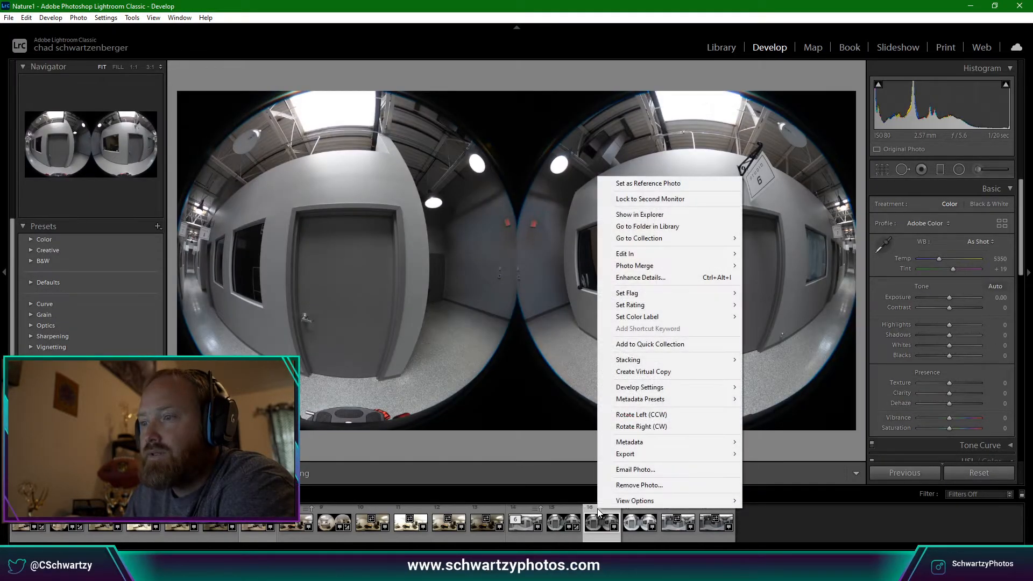
mouse_move(665, 261)
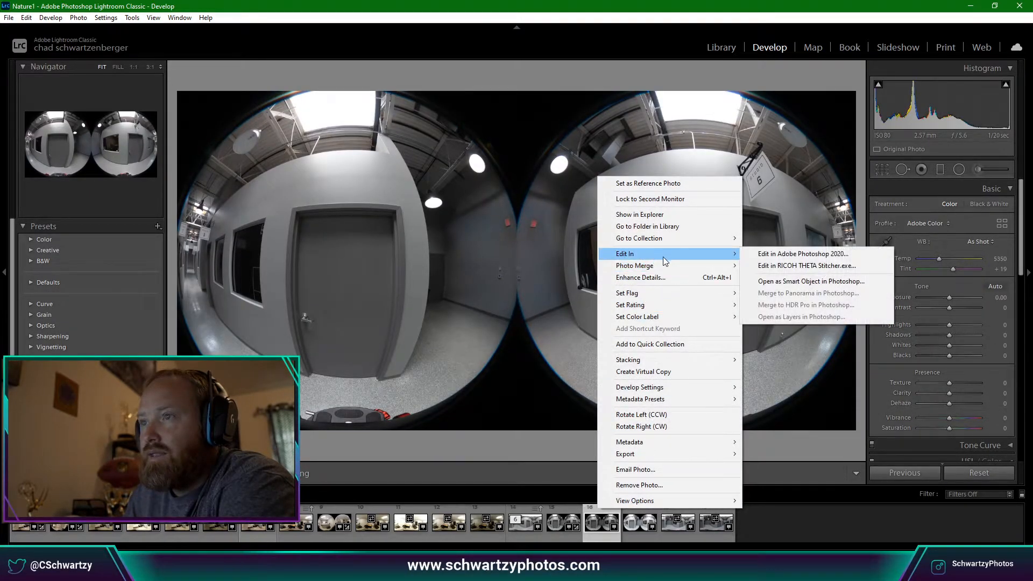
click(770, 260)
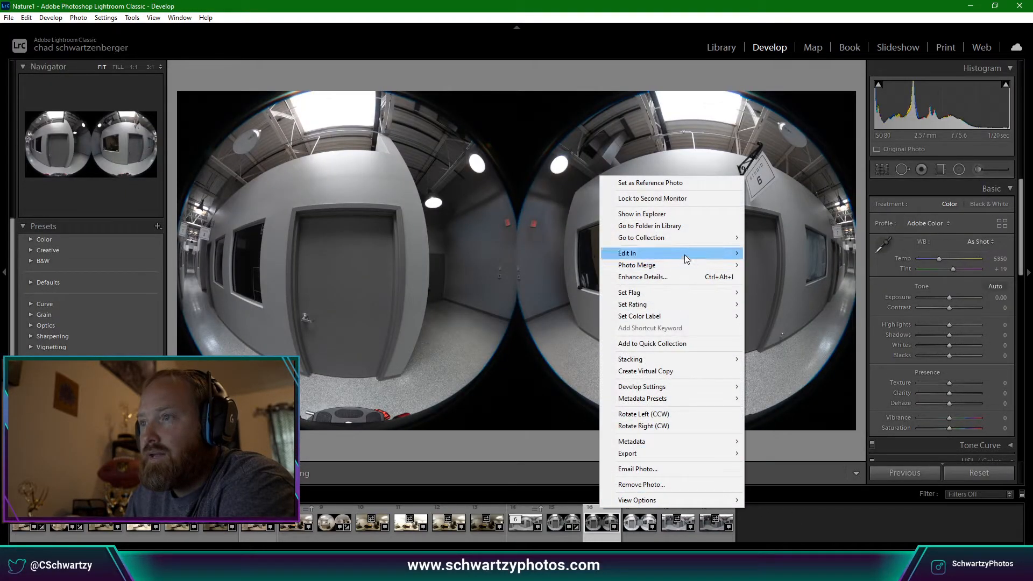
mouse_move(686, 260)
click(781, 258)
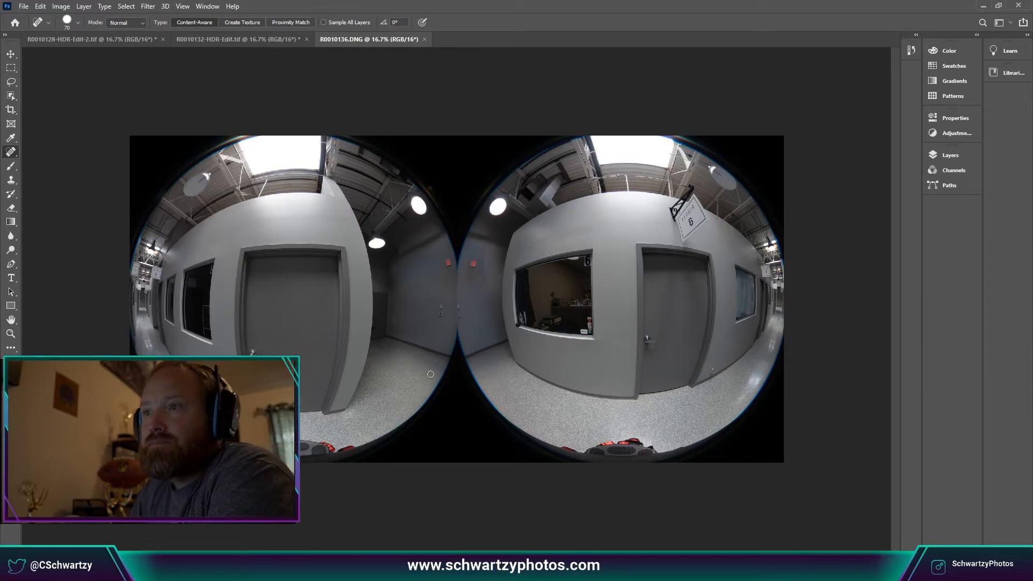
Close R0010136.DNG without saving in Photoshop and switch back to Lightroom Classic.
click(269, 39)
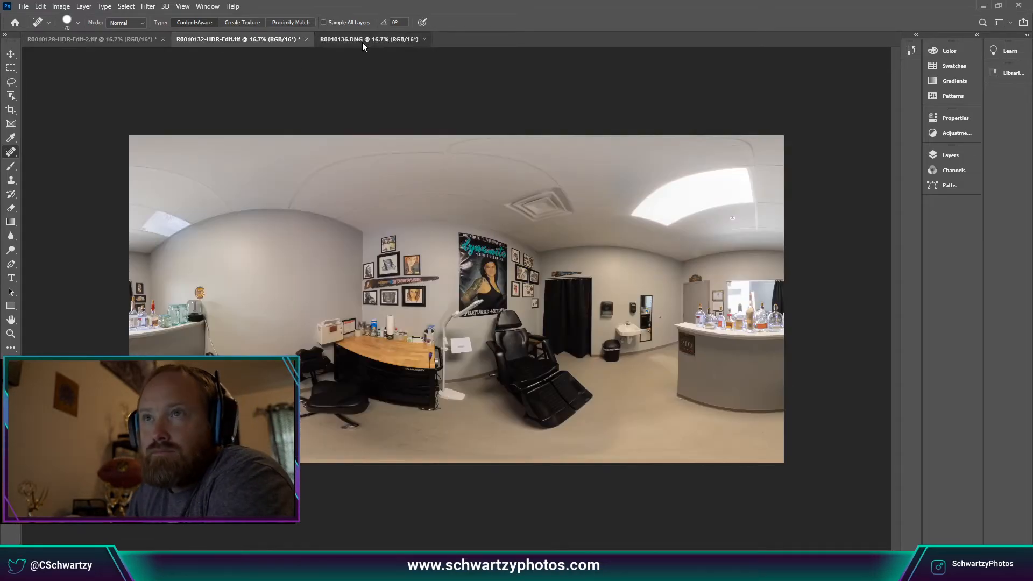
click(364, 42)
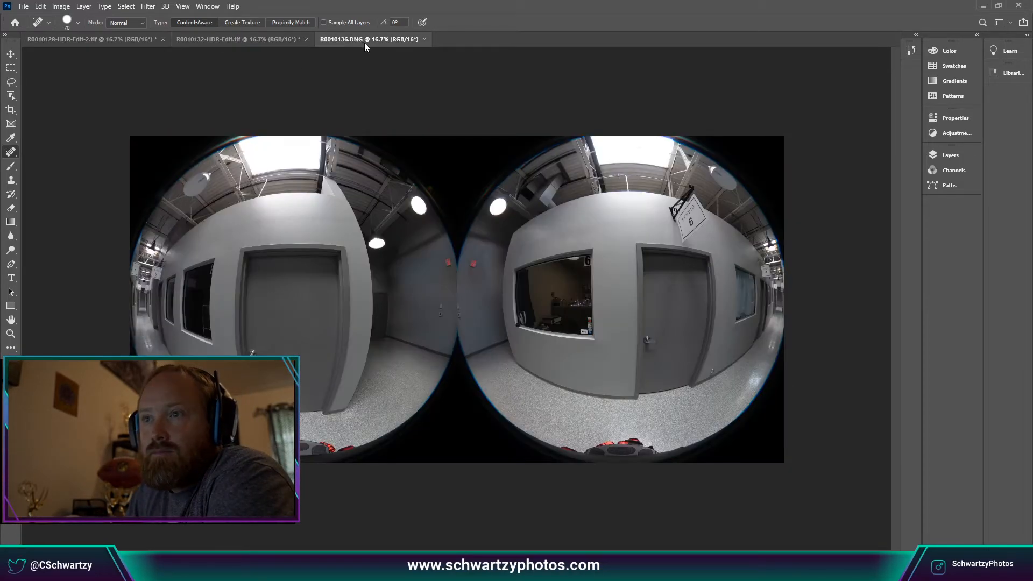
click(425, 39)
click(513, 211)
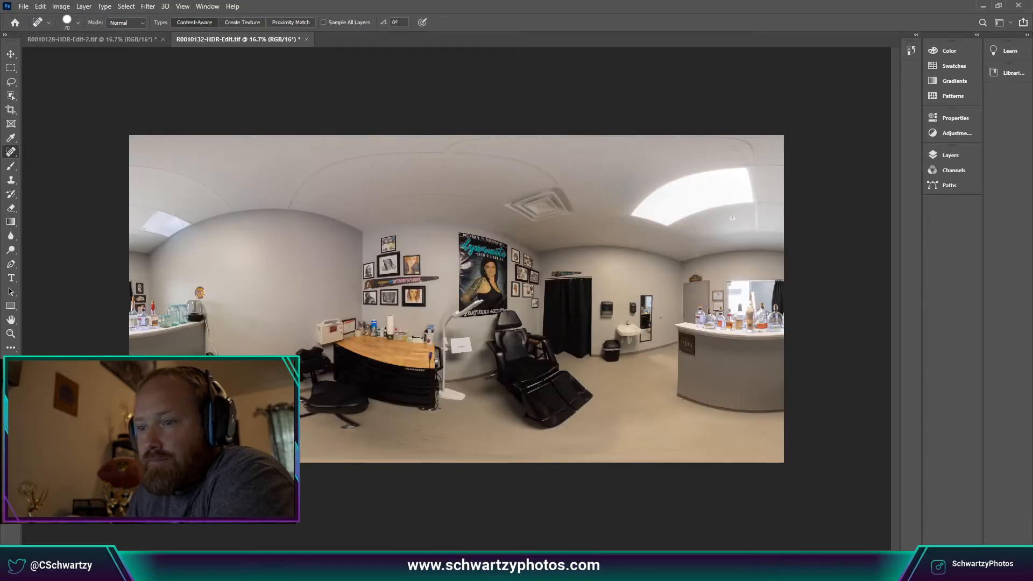
click(539, 570)
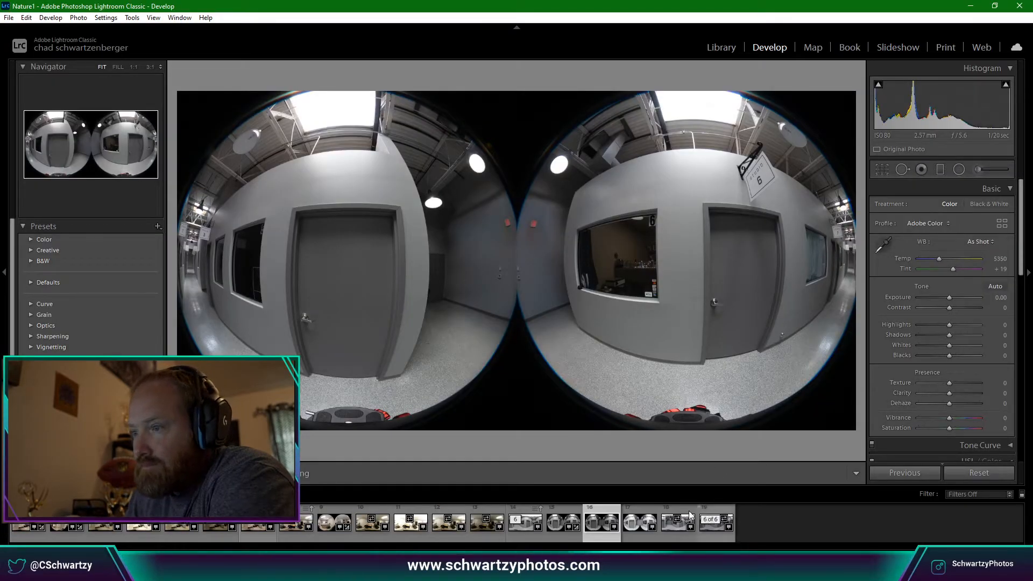
Edit a copy of the stitched hallway panorama with Lightroom adjustments in Adobe Photoshop 2020.
click(529, 518)
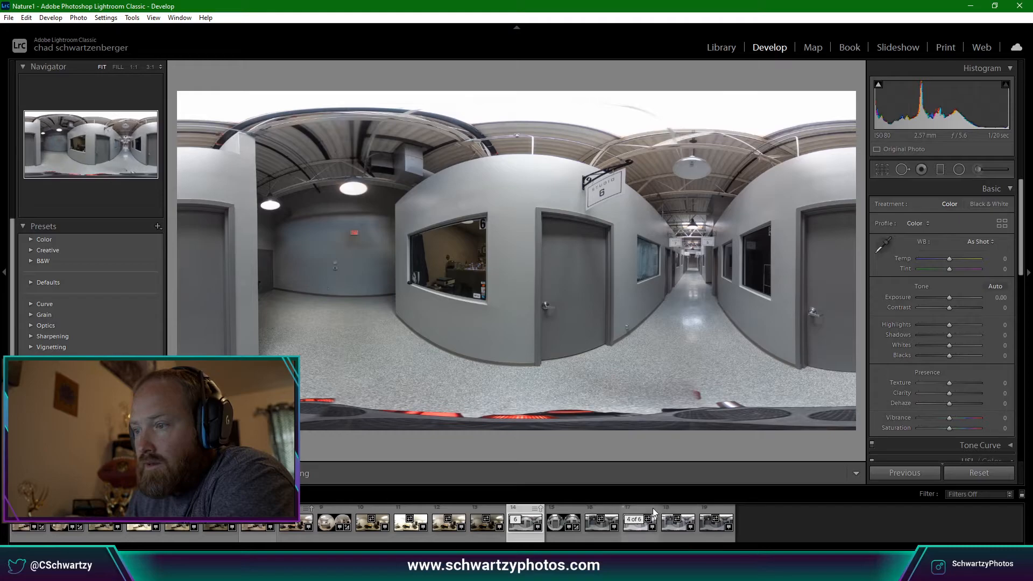
click(578, 515)
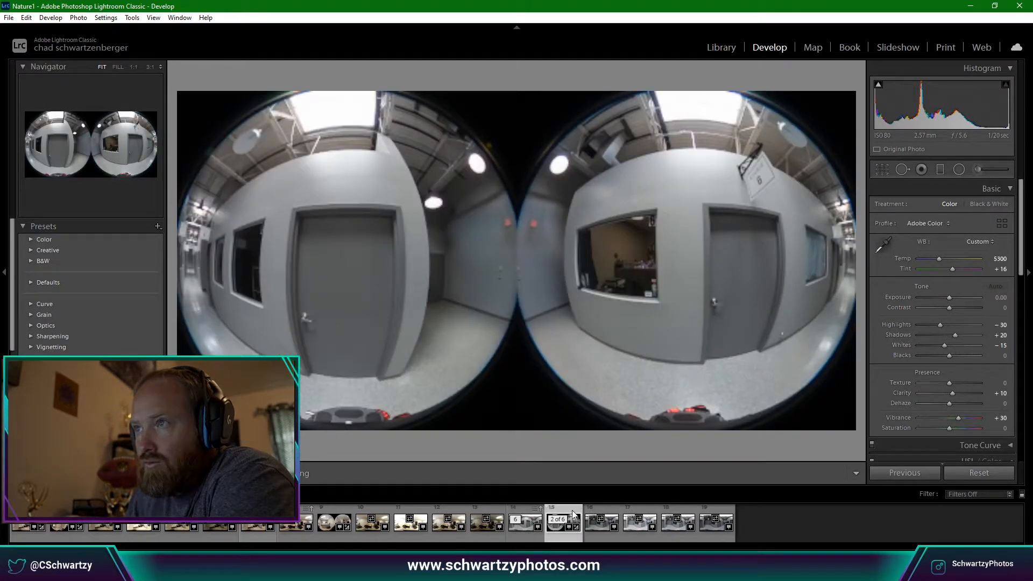
click(527, 515)
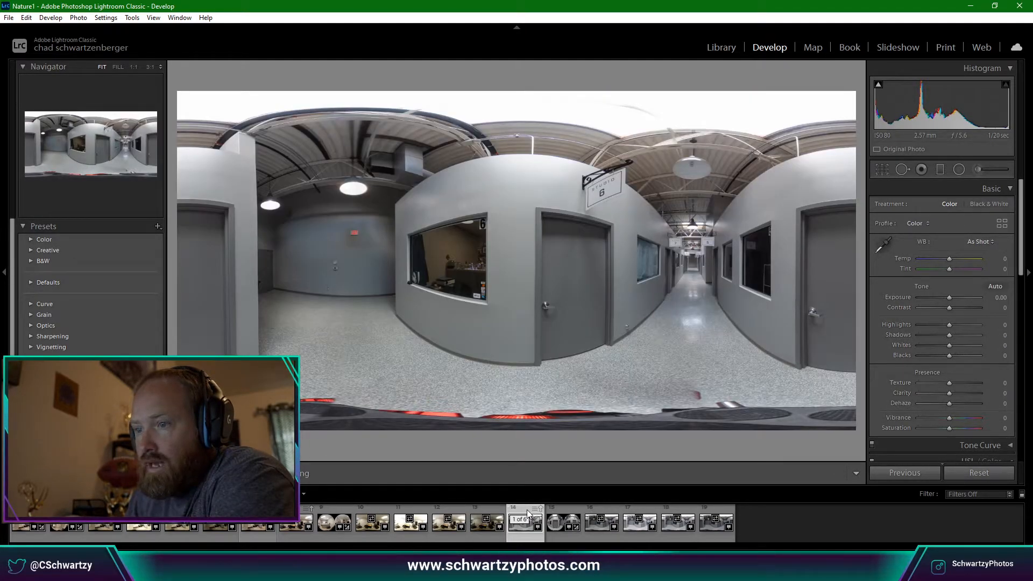
right_click(528, 515)
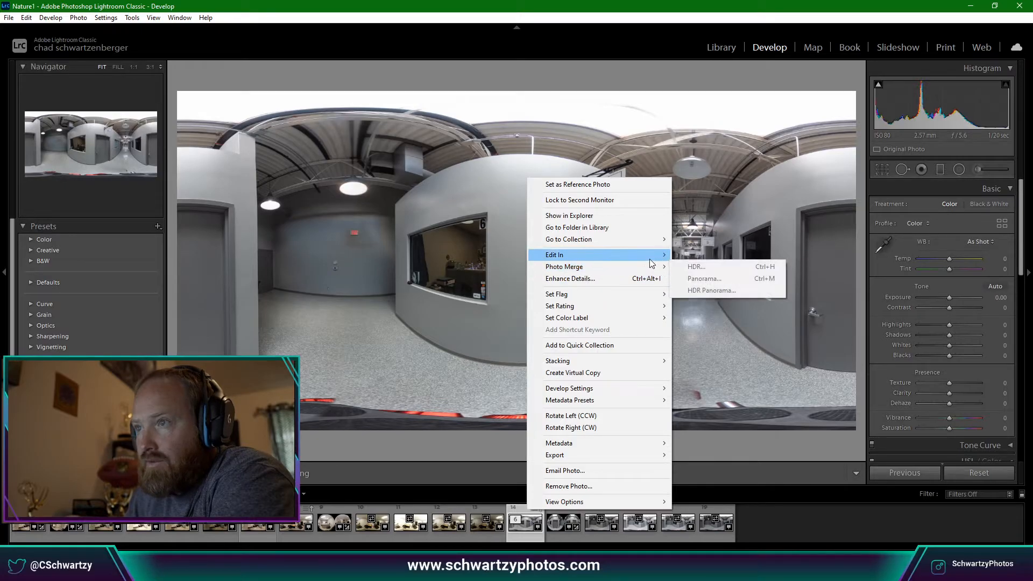
mouse_move(652, 256)
click(707, 258)
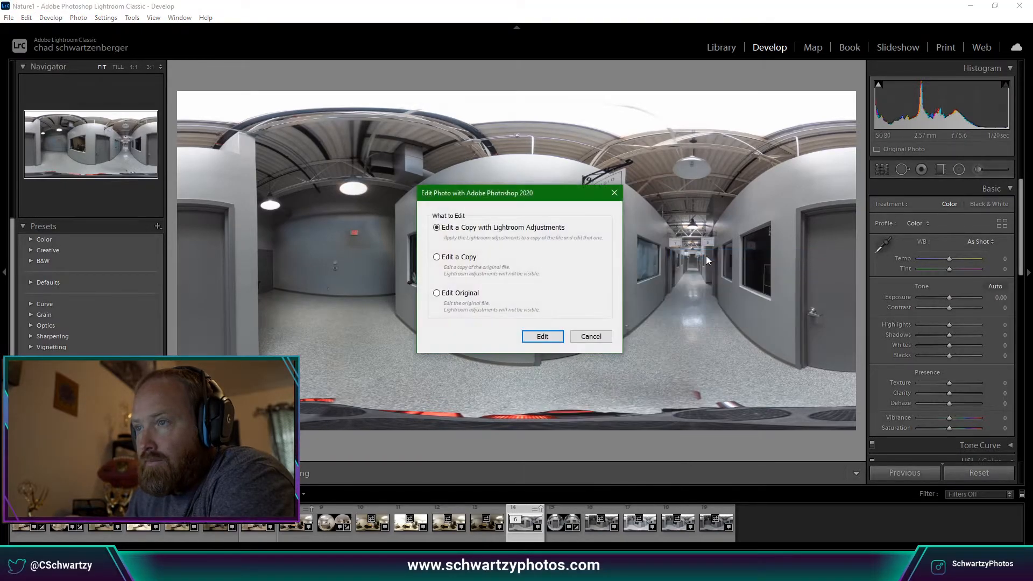
click(542, 336)
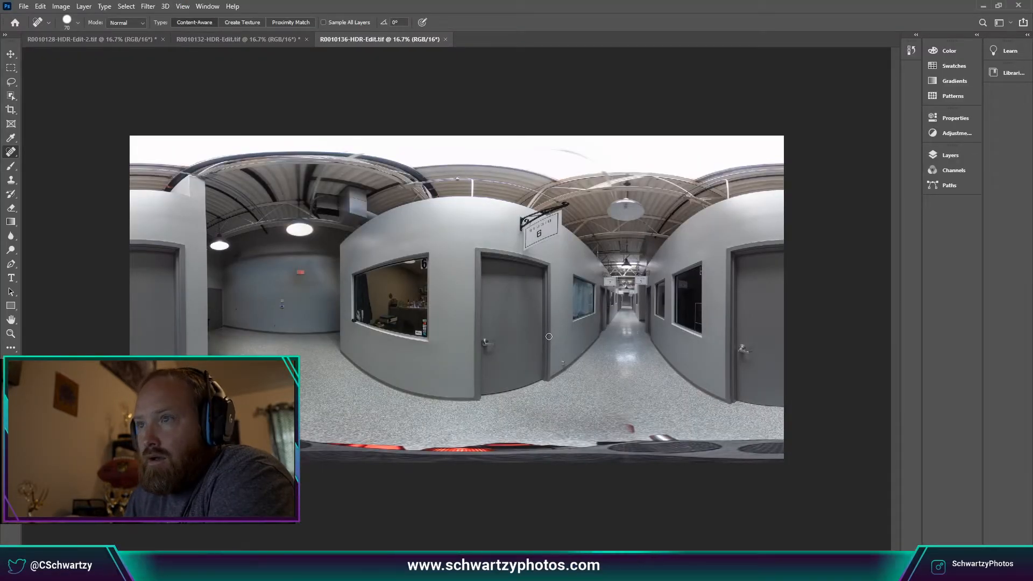
Rotate the hallway panorama 180°.
click(61, 6)
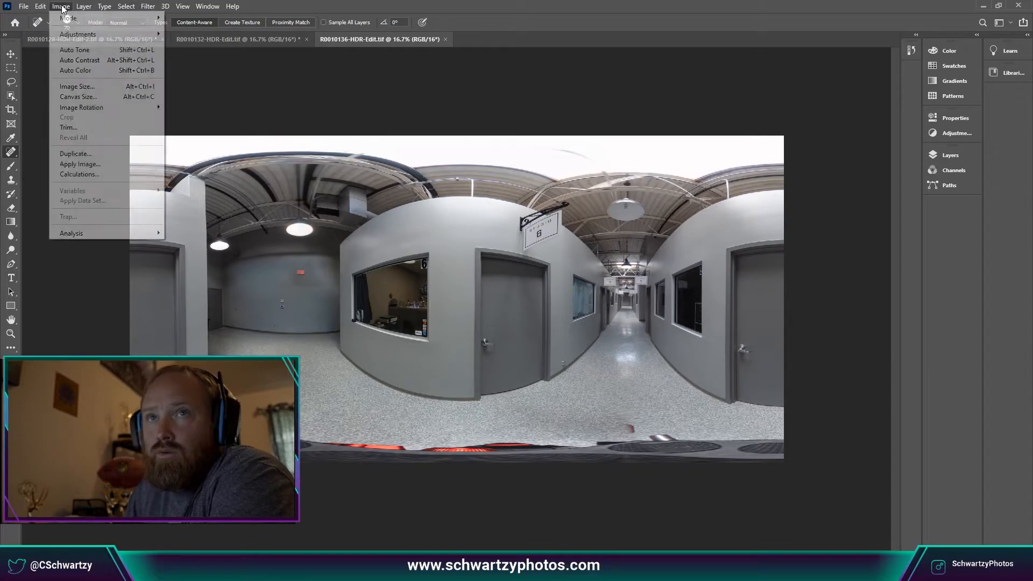
mouse_move(112, 109)
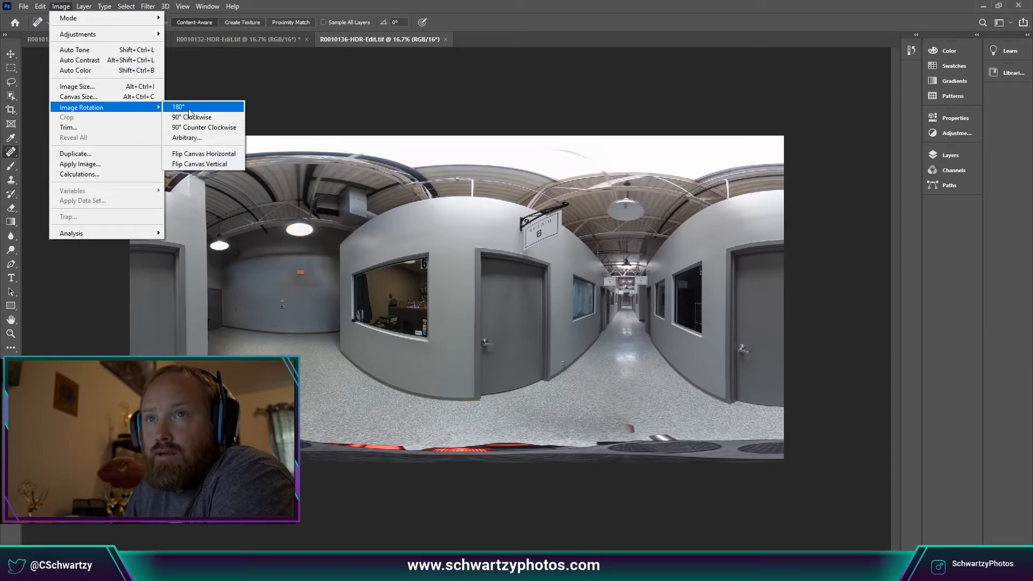
click(177, 107)
Warp it into a little-planet view with Polar Coordinates and zoom to 100%.
click(147, 6)
mouse_move(200, 149)
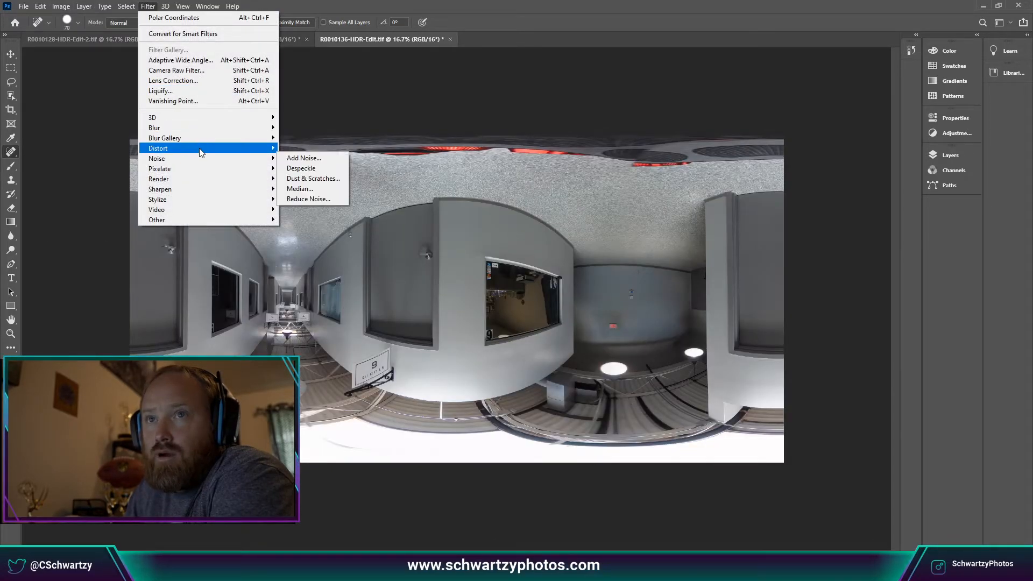
click(304, 168)
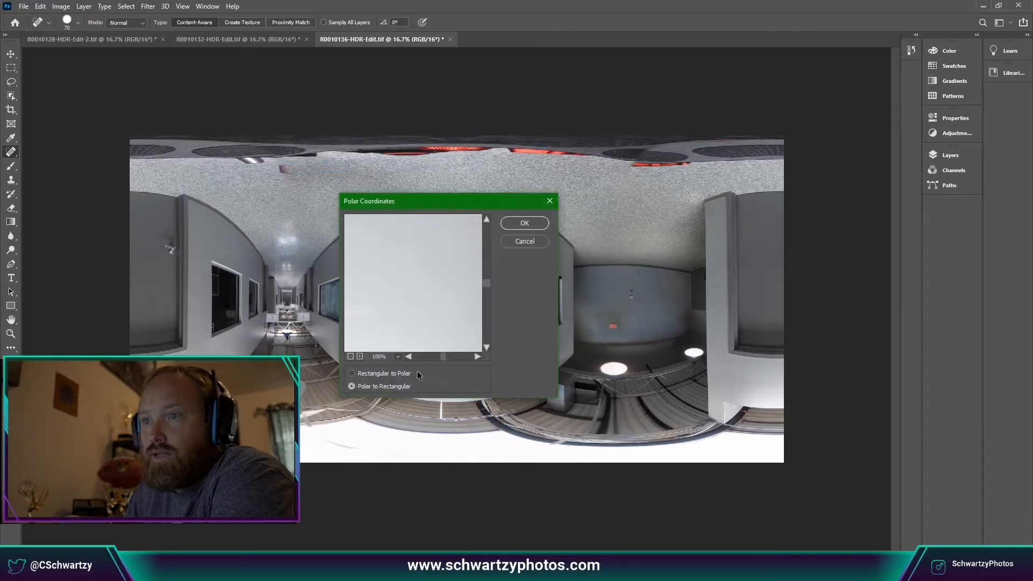
click(531, 223)
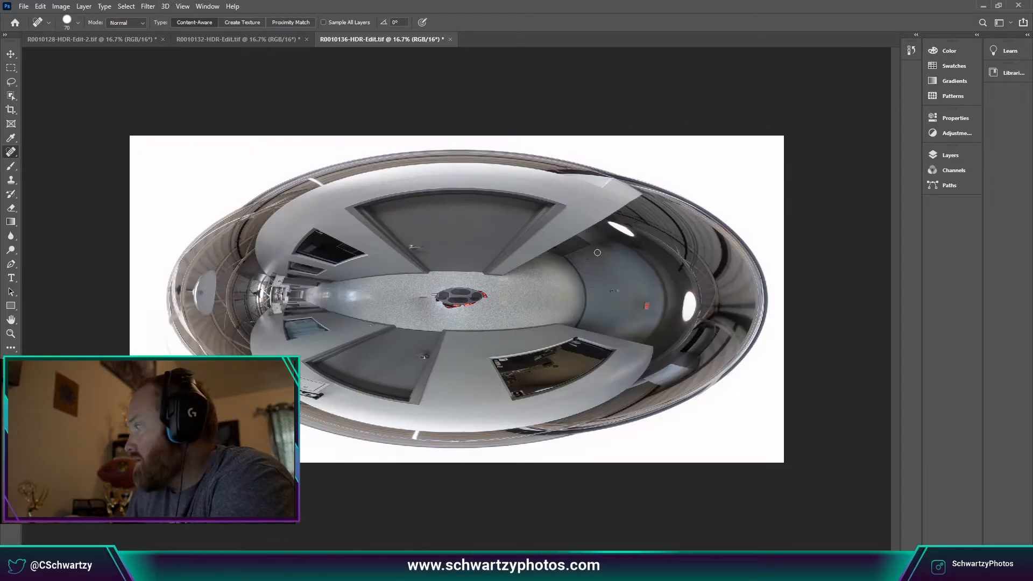
key(ctrl+1)
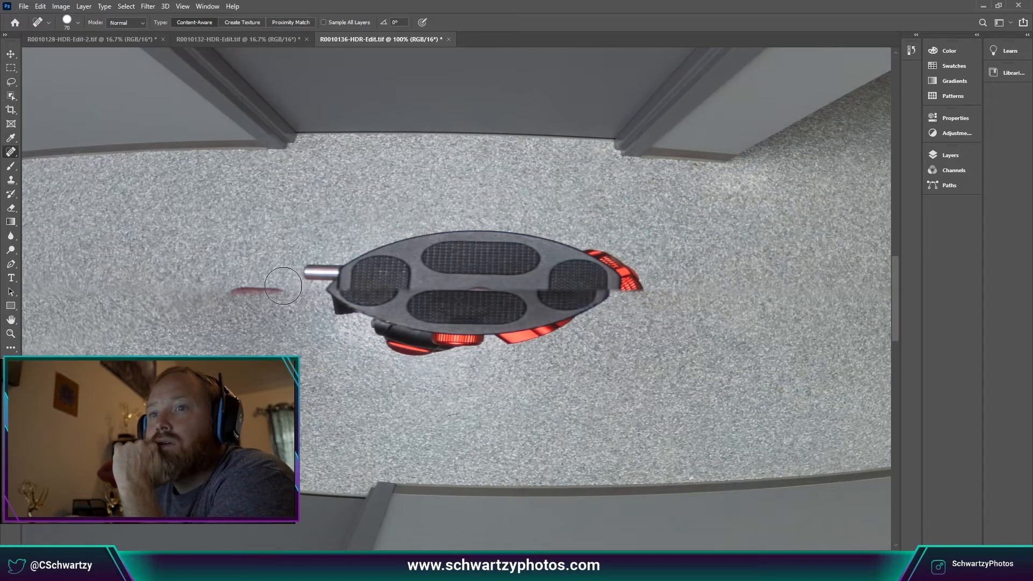
Heal away the tripod and the red mark on the floor with the Spot Healing Brush.
mouse_move(315, 275)
mouse_down()
mouse_move(473, 246)
mouse_move(568, 247)
mouse_move(636, 264)
mouse_move(622, 288)
mouse_move(505, 331)
mouse_move(544, 319)
mouse_move(521, 293)
mouse_move(607, 275)
mouse_move(394, 287)
mouse_move(338, 305)
mouse_move(366, 329)
mouse_move(428, 344)
mouse_move(541, 318)
mouse_move(432, 338)
mouse_move(409, 318)
mouse_up()
mouse_move(509, 302)
mouse_down()
mouse_move(556, 309)
mouse_move(484, 318)
mouse_move(369, 249)
mouse_move(372, 262)
mouse_move(334, 299)
mouse_up()
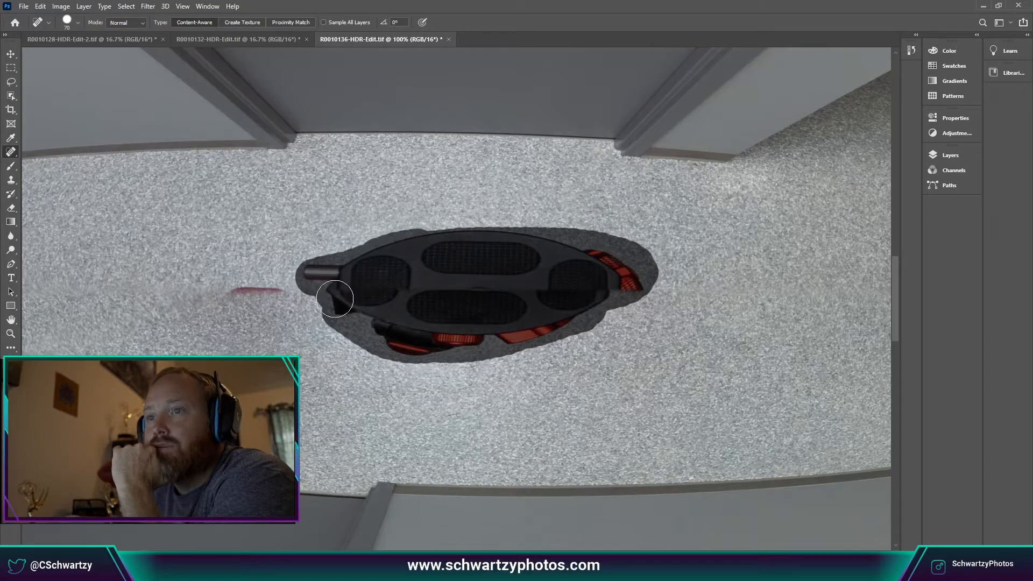
drag(531, 330, 529, 330)
drag(279, 294, 156, 306)
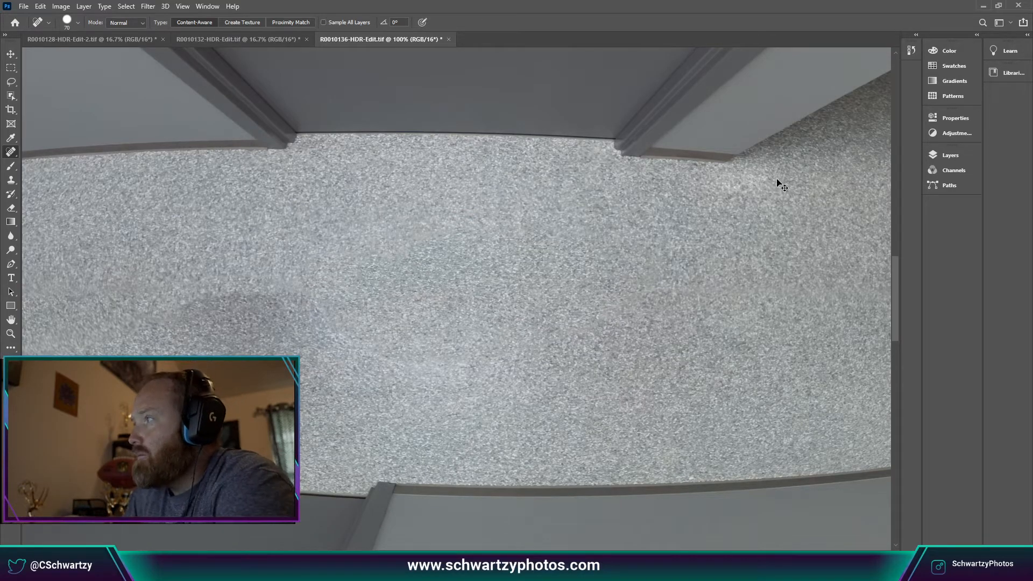
Heal the dark smudge on the floor and zoom out to review.
key(ctrl+minus)
key(ctrl+minus)
key(ctrl+minus)
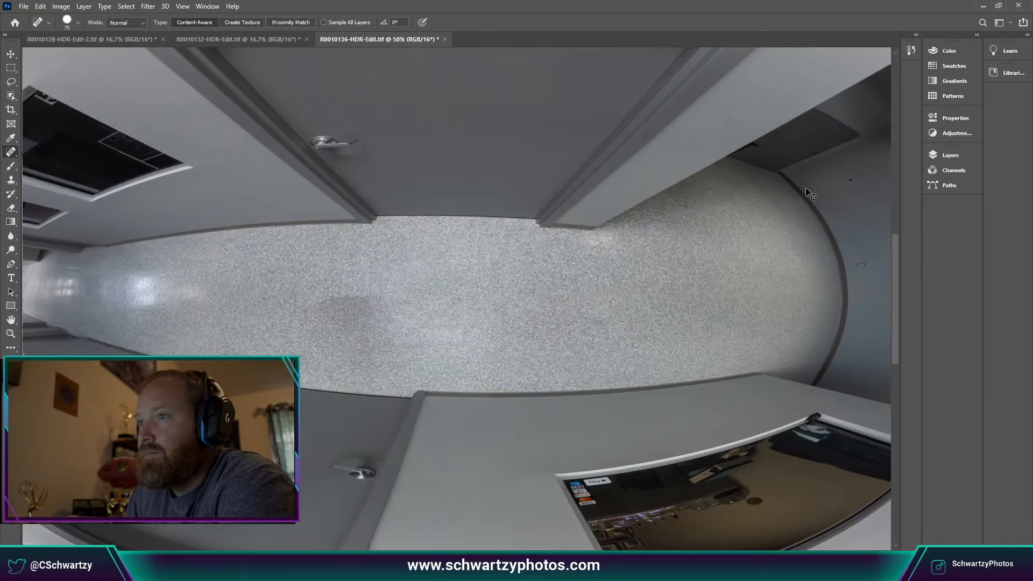
key(ctrl+plus)
key(ctrl+plus)
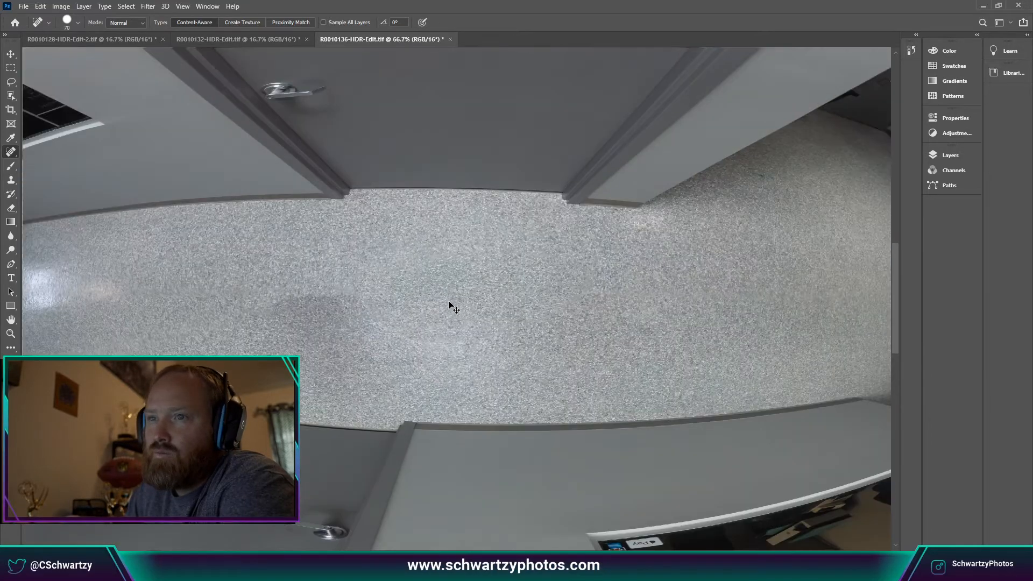
mouse_move(350, 305)
mouse_down()
mouse_move(288, 299)
mouse_move(280, 328)
mouse_move(349, 337)
mouse_up()
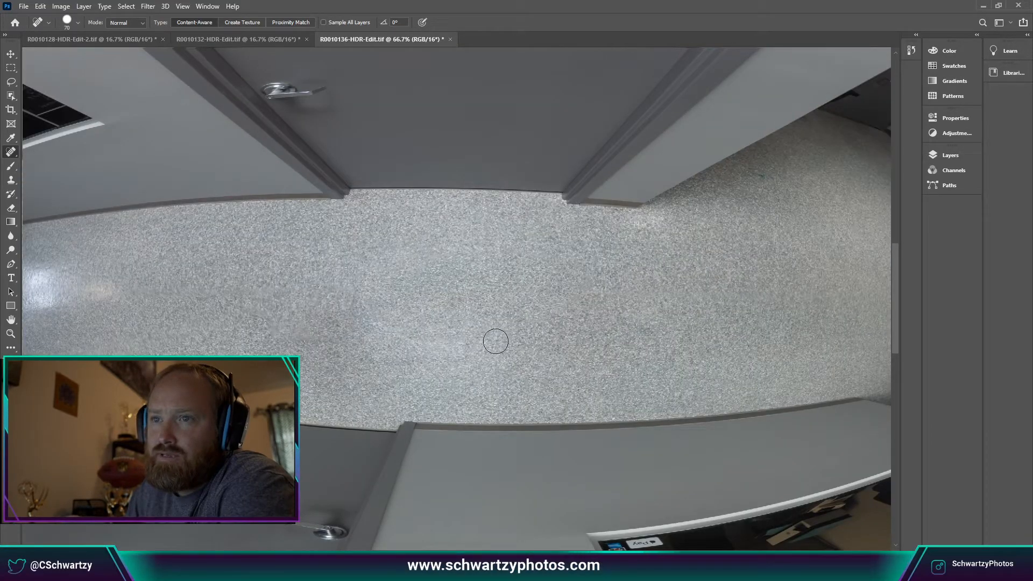
key(ctrl+minus)
key(ctrl+minus)
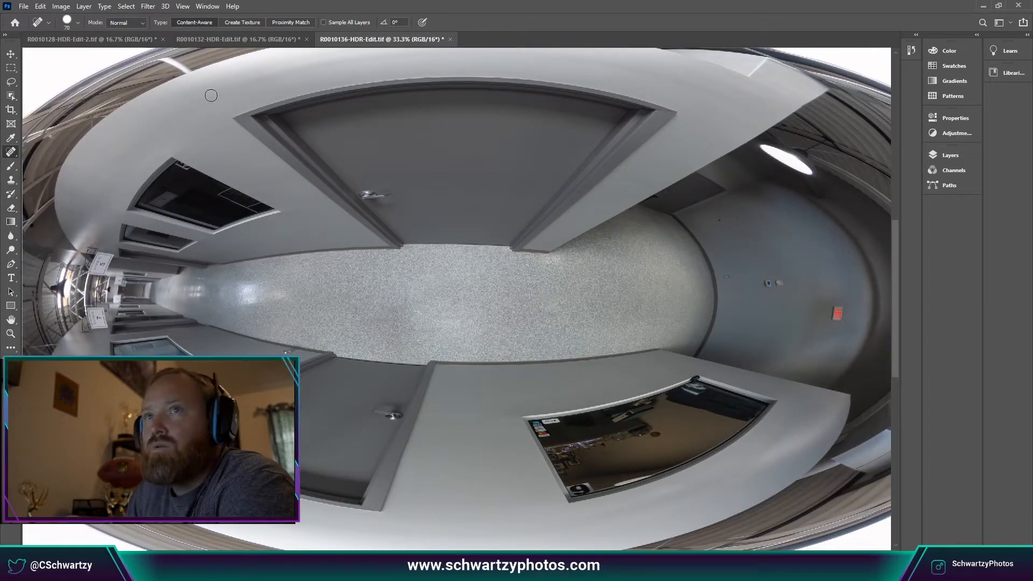
Apply Polar Coordinates with Polar to Rectangular to flatten the panorama again.
click(182, 6)
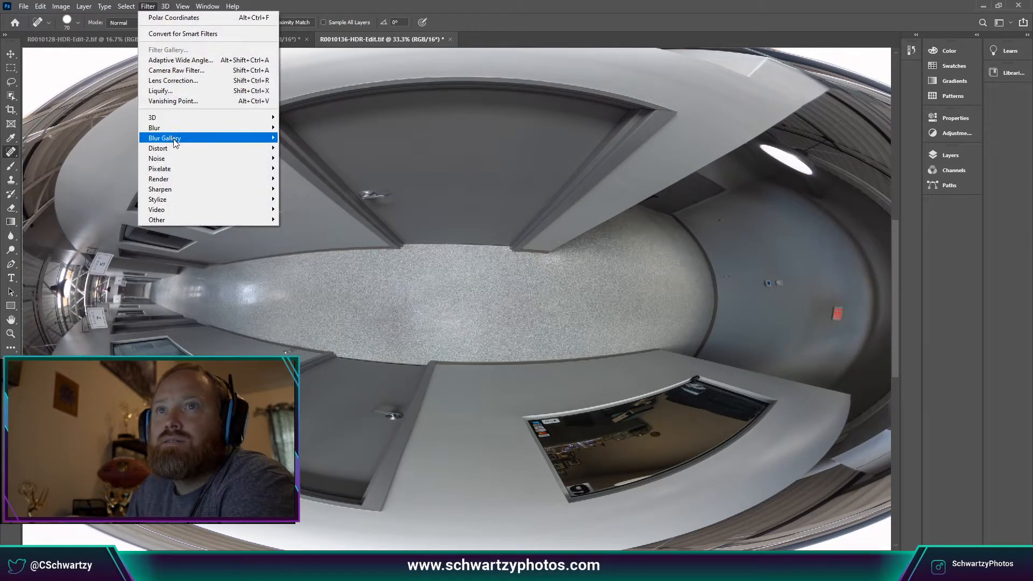
mouse_move(165, 148)
click(307, 169)
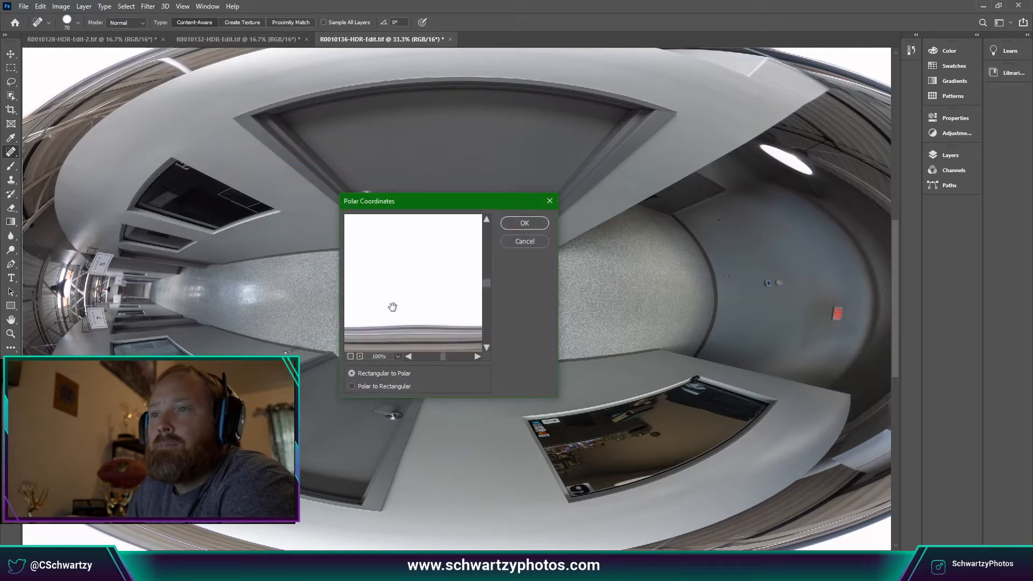
click(382, 387)
click(525, 223)
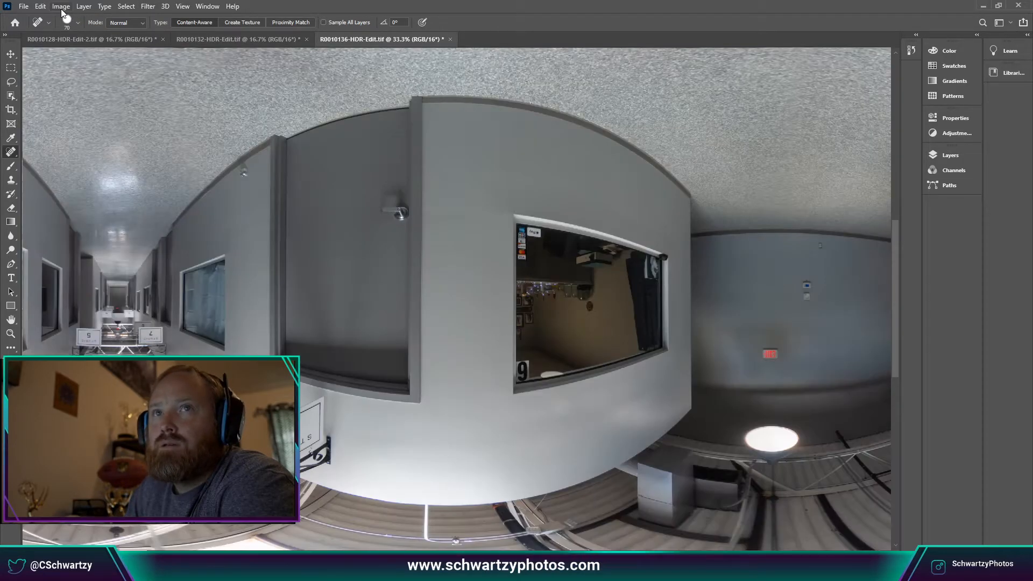
Rotate the panorama 180° upright and zoom to 100% on the EXIT sign wall.
click(60, 7)
mouse_move(86, 107)
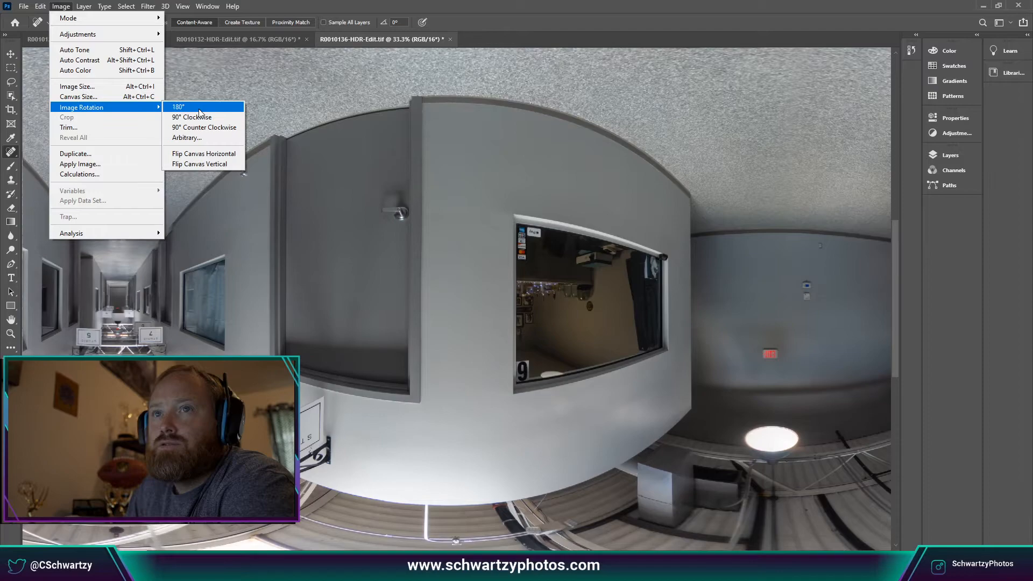
click(183, 107)
key(ctrl+plus)
key(ctrl+plus)
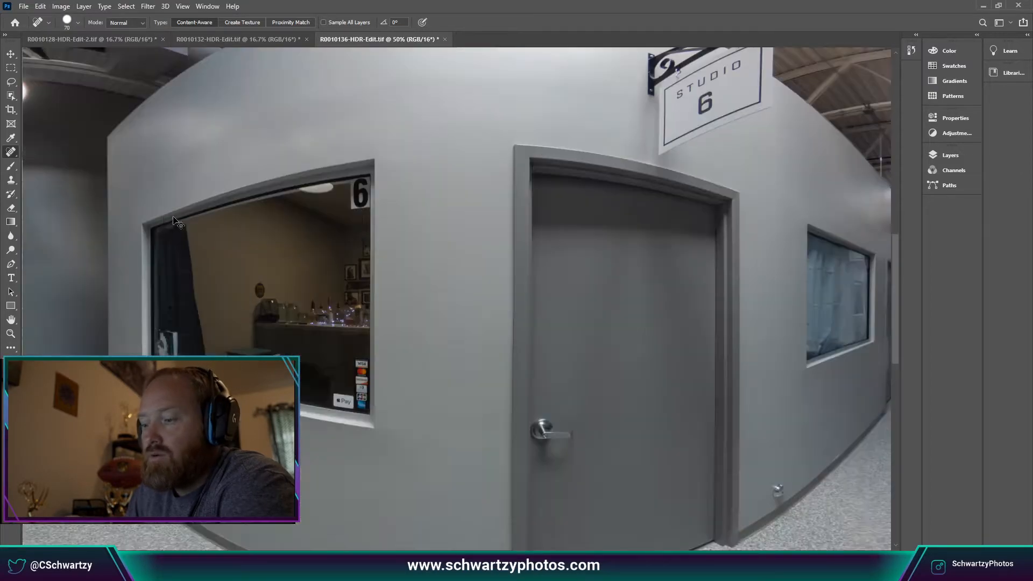
scroll(398, 544, right, 10)
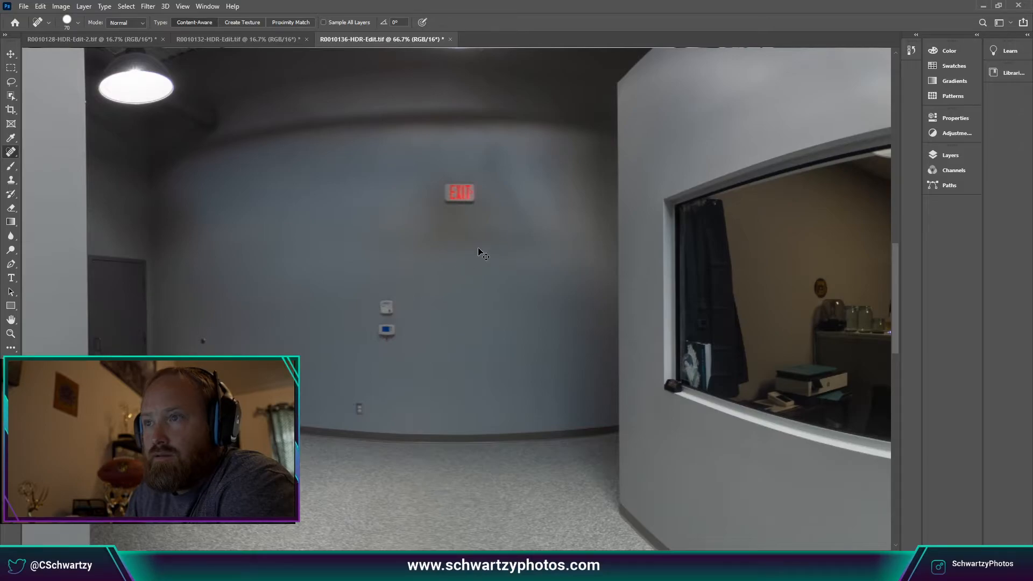
key(ctrl+plus)
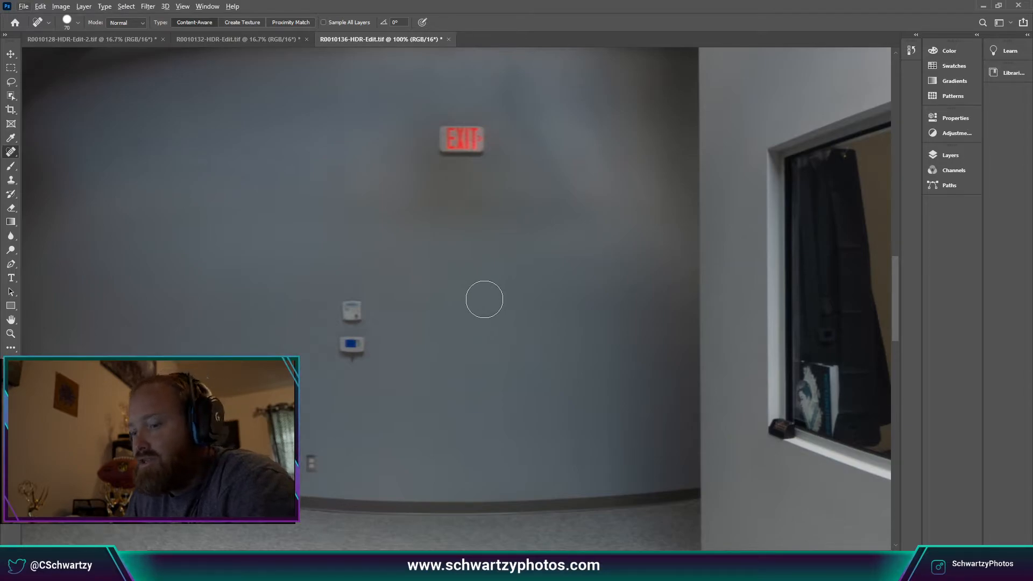
Sample clean wall with the Healing Brush and heal the stains around the EXIT sign.
right_click(11, 152)
click(54, 162)
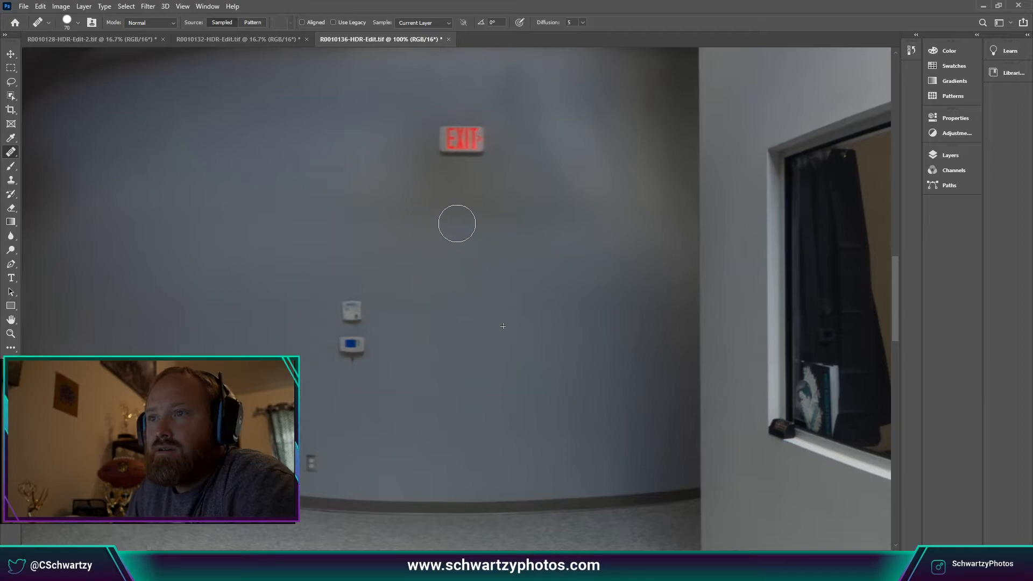
alt+click(497, 294)
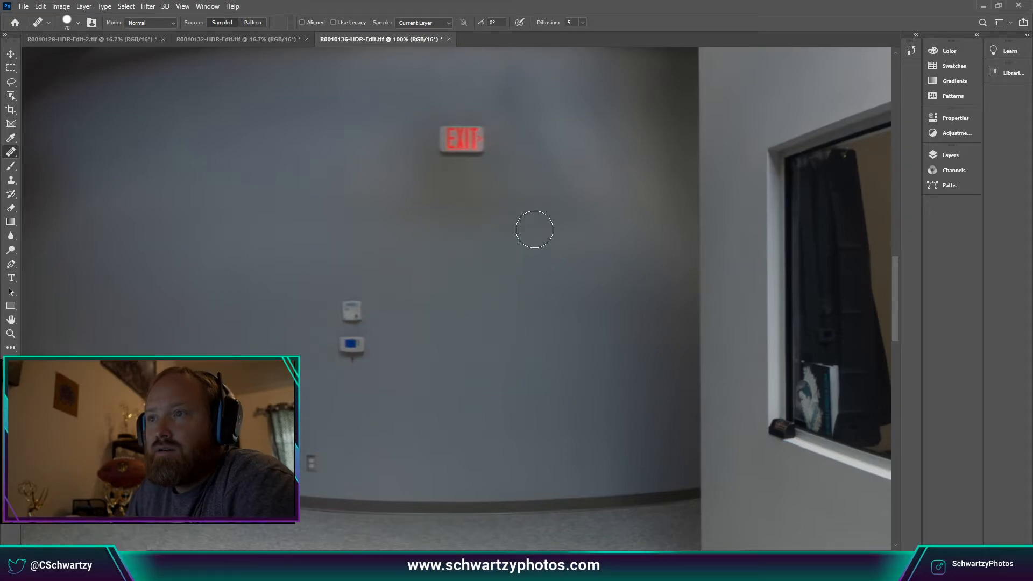
drag(544, 204, 452, 206)
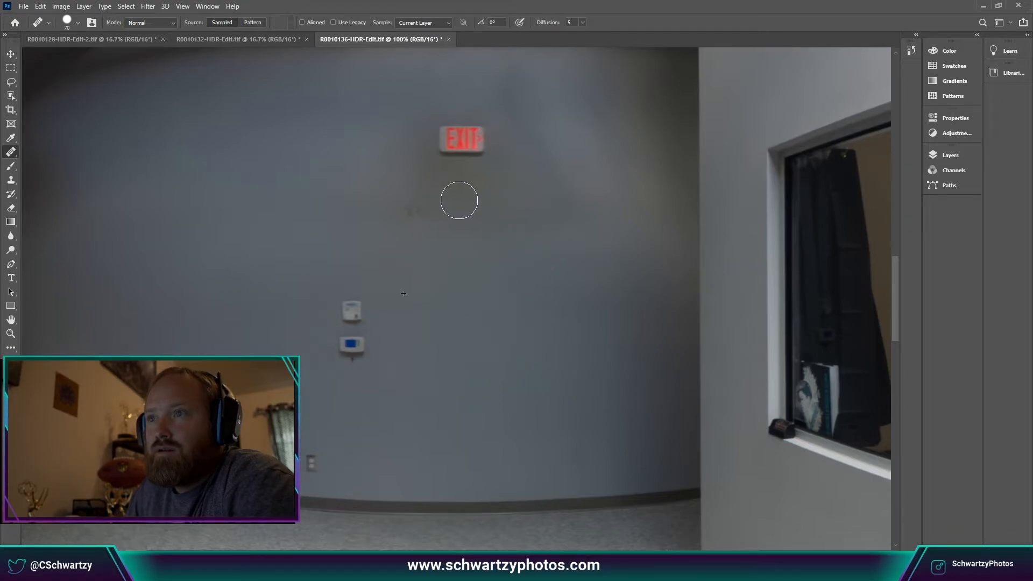
drag(421, 216, 443, 217)
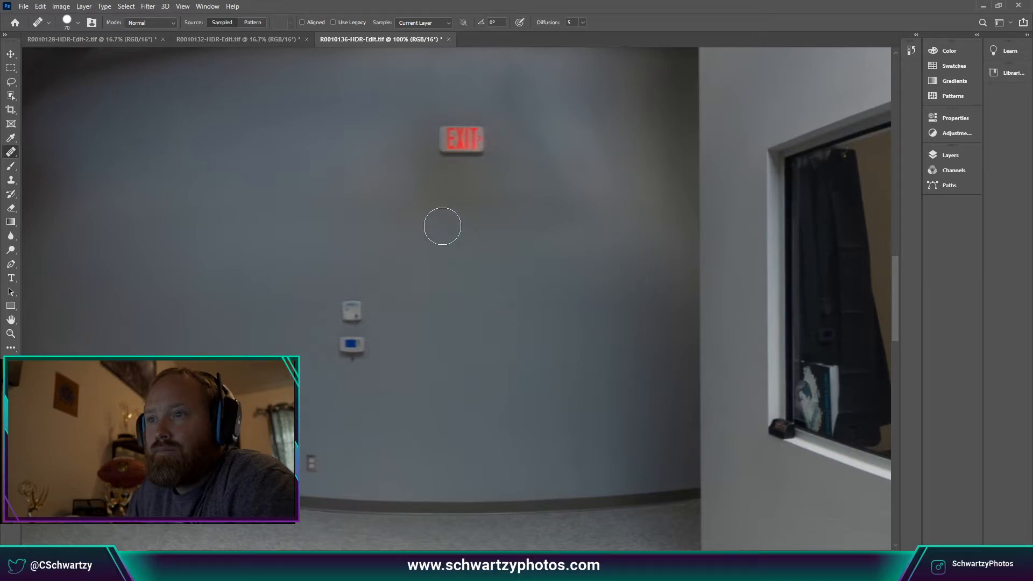
mouse_move(433, 179)
mouse_down()
mouse_move(504, 182)
mouse_move(445, 197)
mouse_move(521, 208)
mouse_move(470, 205)
mouse_up()
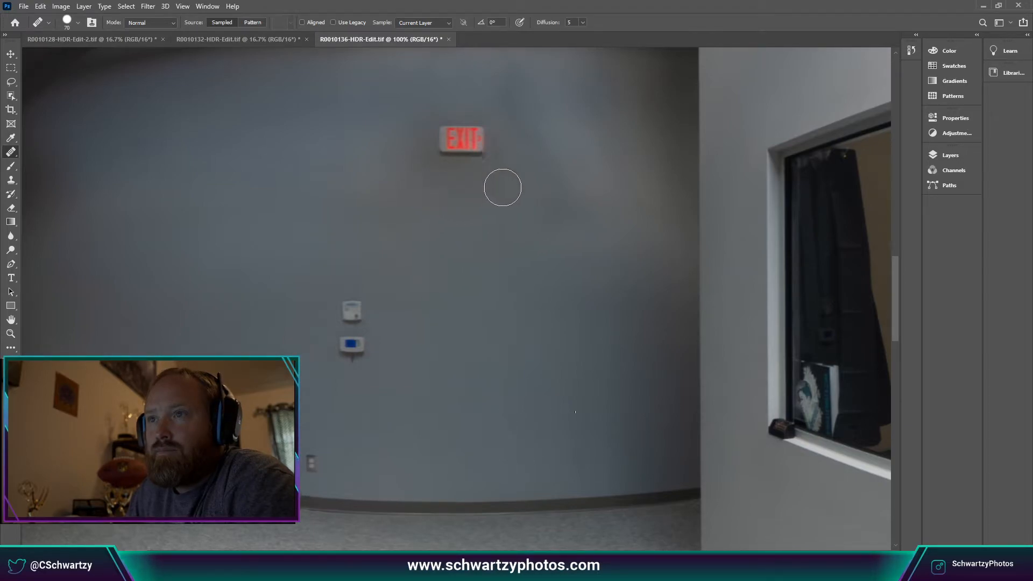
drag(503, 187, 445, 209)
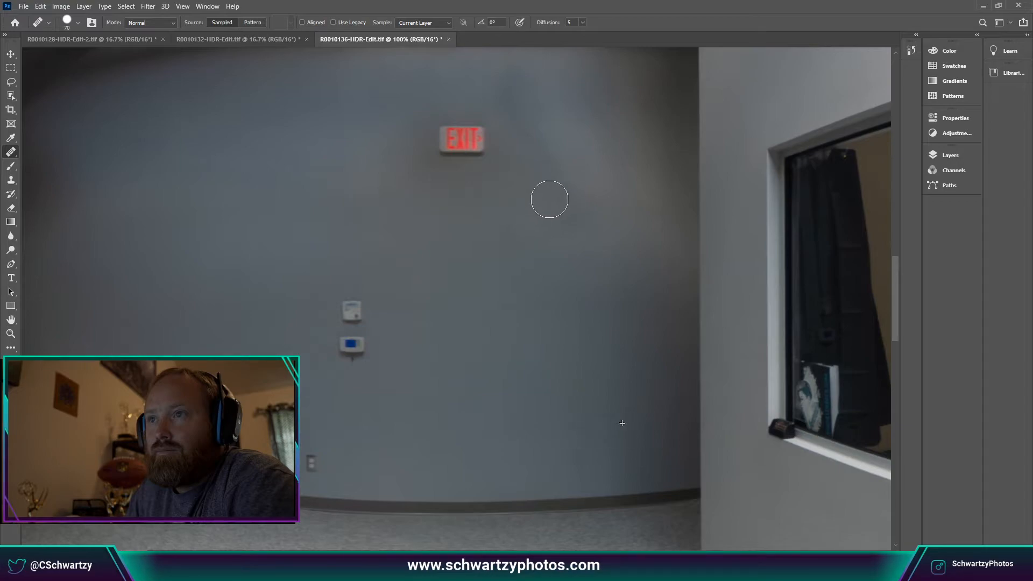
mouse_move(549, 200)
mouse_down()
mouse_move(427, 189)
mouse_move(522, 177)
mouse_move(475, 231)
mouse_move(521, 194)
mouse_move(554, 200)
mouse_up()
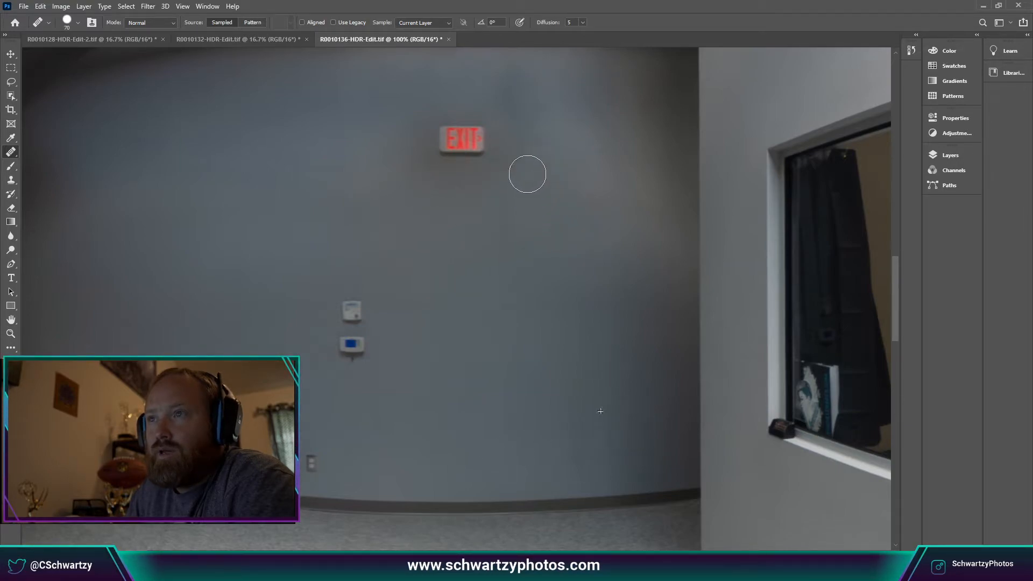
drag(523, 84, 517, 101)
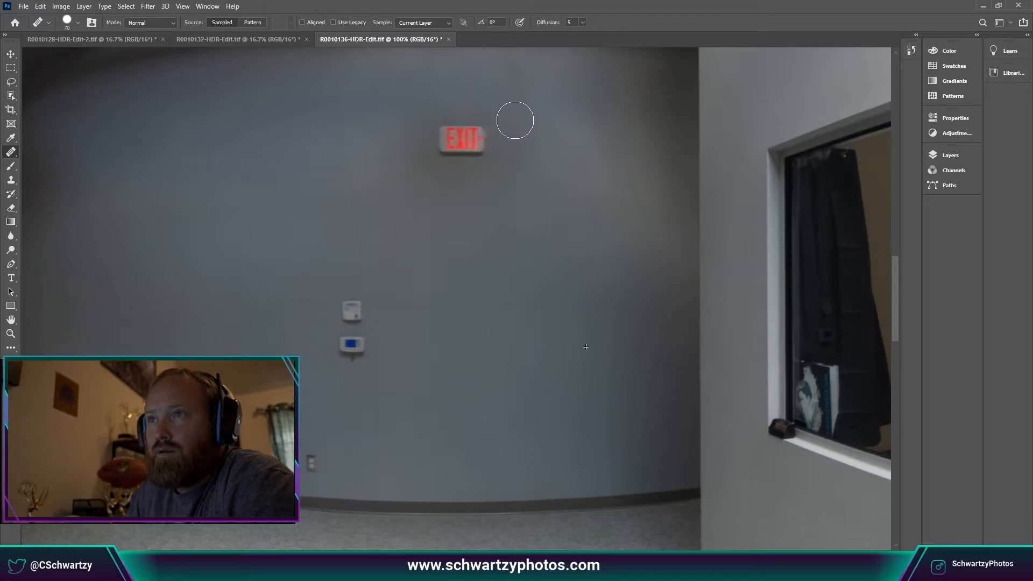
mouse_move(423, 183)
mouse_down()
mouse_move(510, 176)
mouse_move(422, 176)
mouse_up()
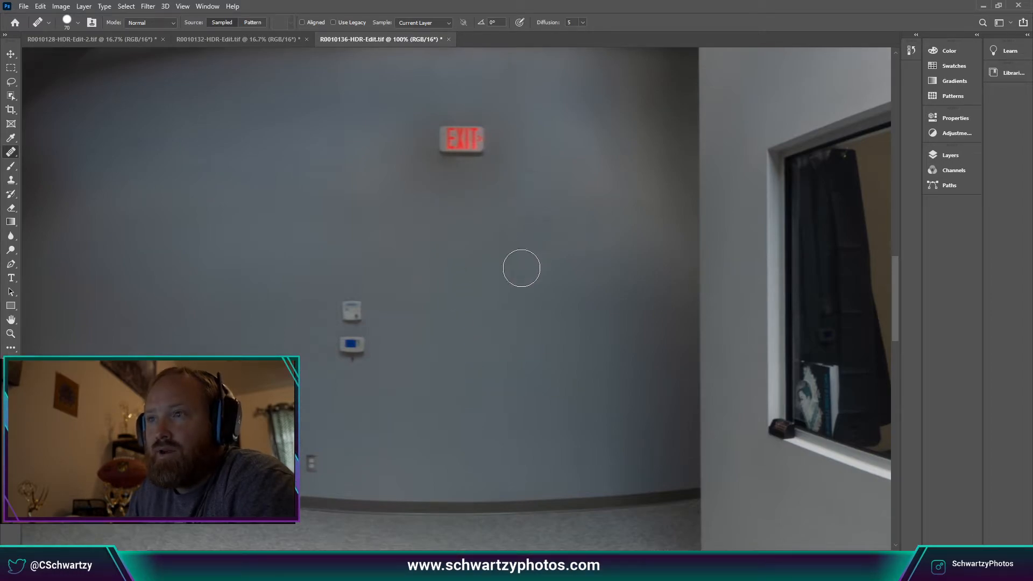
Remove the red arrow beside the EXIT sign and smooth the remaining wall patches.
click(477, 144)
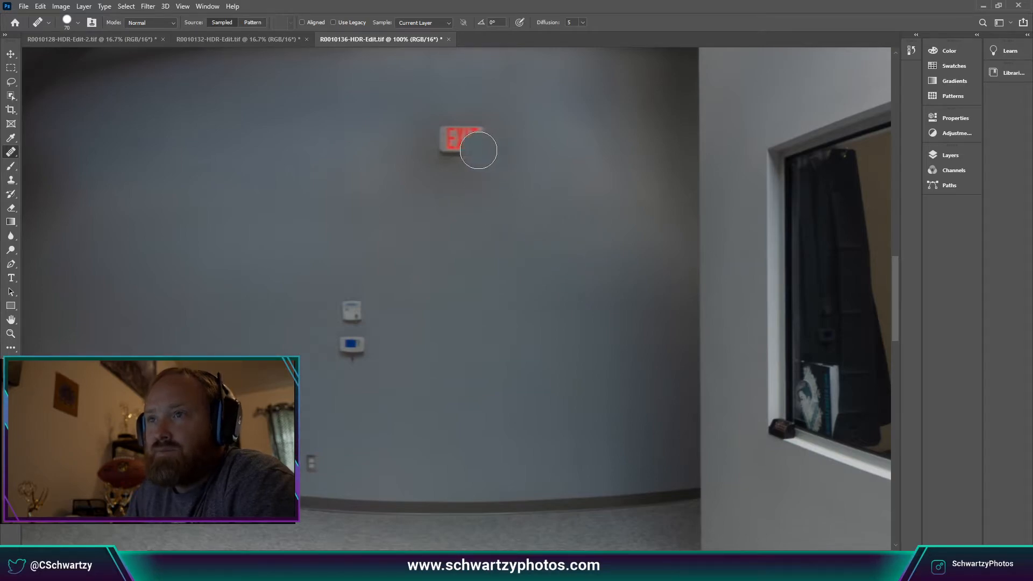
drag(413, 178, 459, 179)
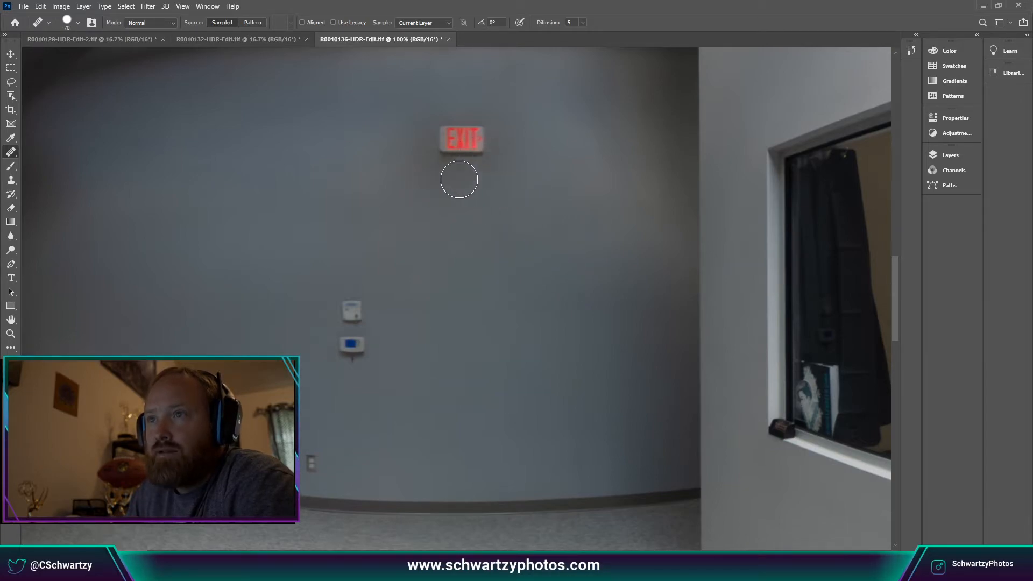
click(503, 230)
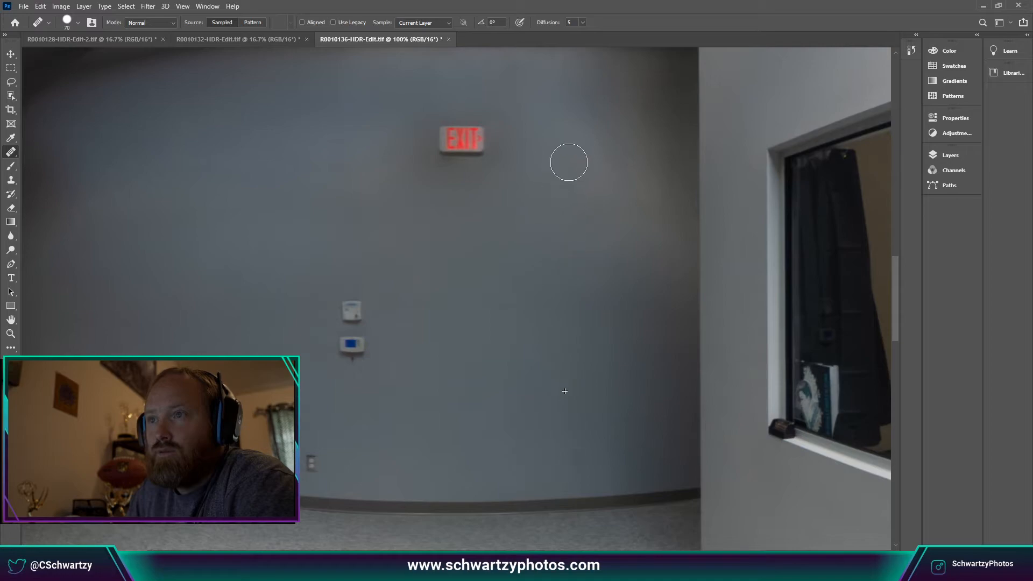
drag(569, 162, 557, 134)
mouse_move(513, 176)
mouse_down()
mouse_move(495, 92)
mouse_move(417, 115)
mouse_up()
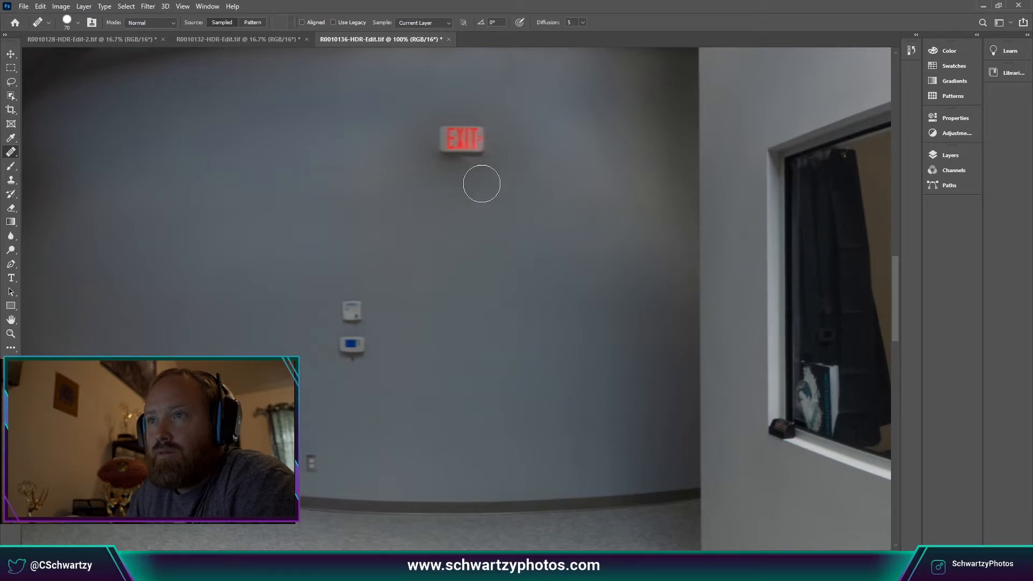
alt+click(474, 379)
drag(463, 175, 445, 174)
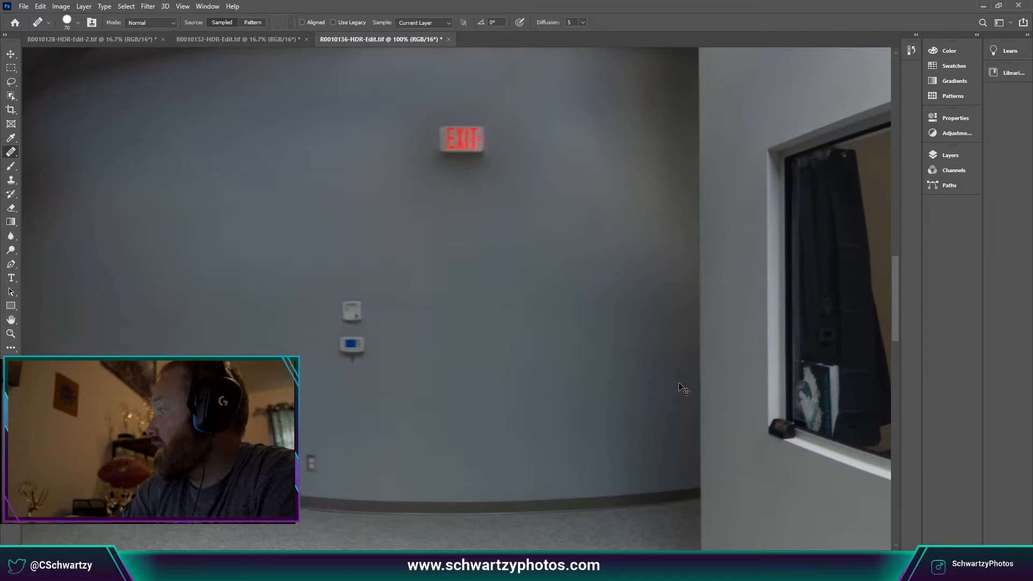
Zoom out to 16.7% and bring R0010128-HDR-Edit-2.tif to the front.
key(ctrl+minus)
key(ctrl+minus)
key(ctrl+minus)
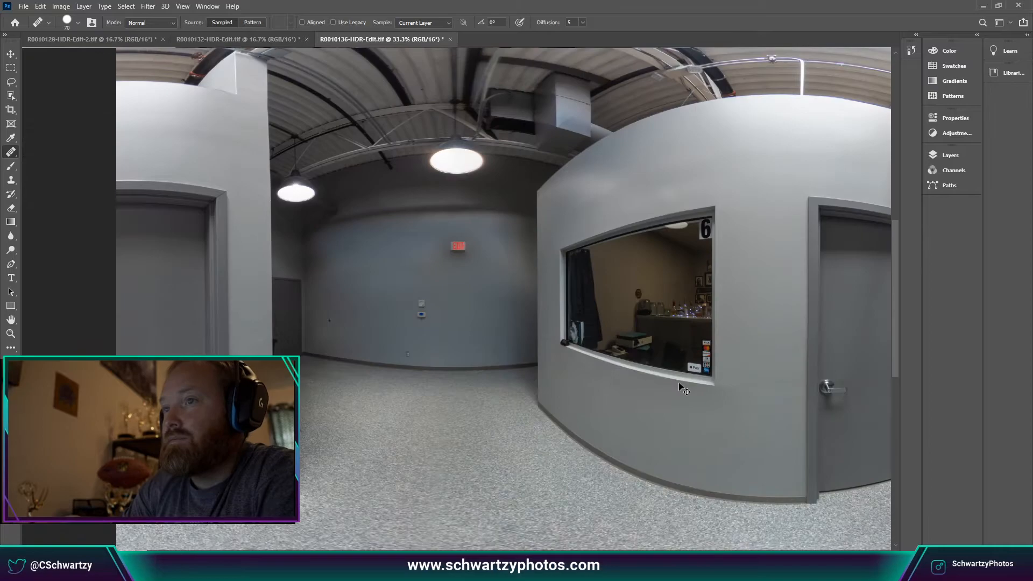
key(ctrl+minus)
key(ctrl+minus)
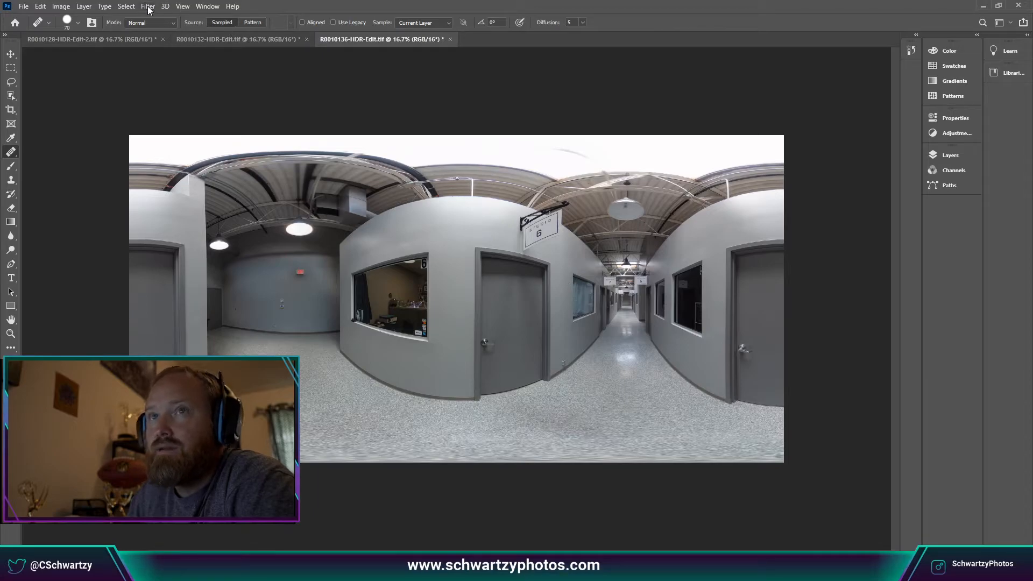
click(127, 35)
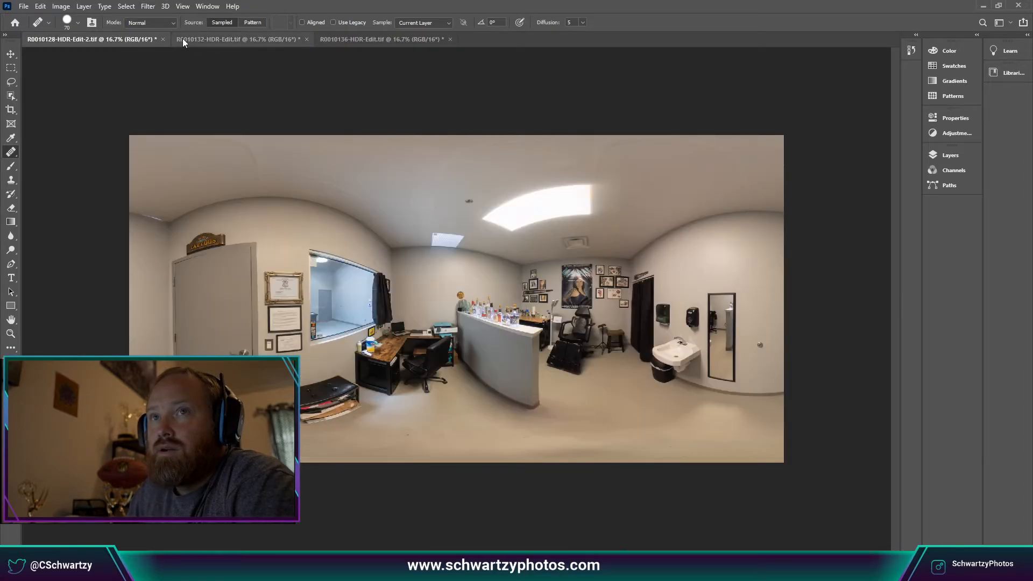
click(234, 36)
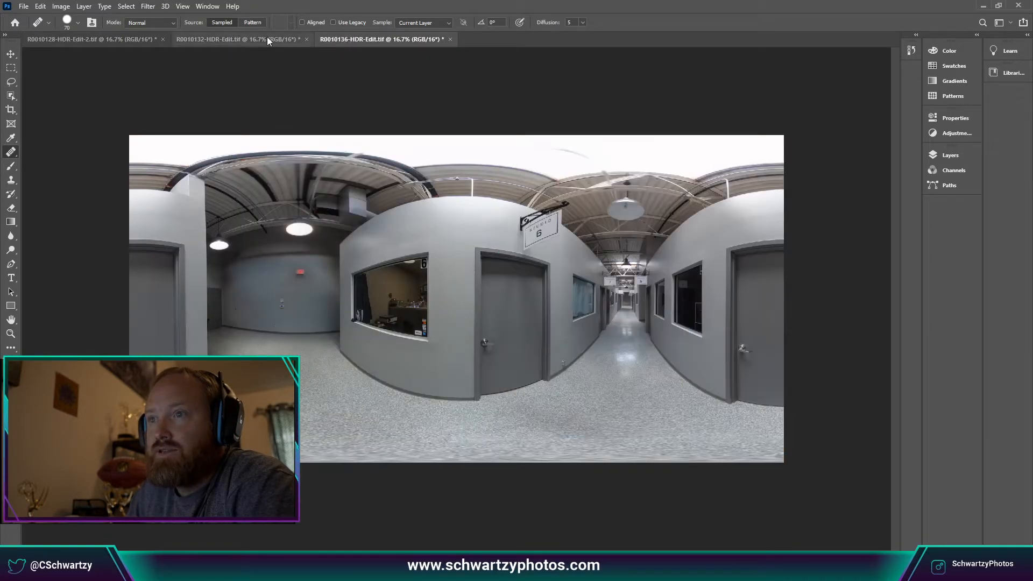
click(226, 38)
click(141, 40)
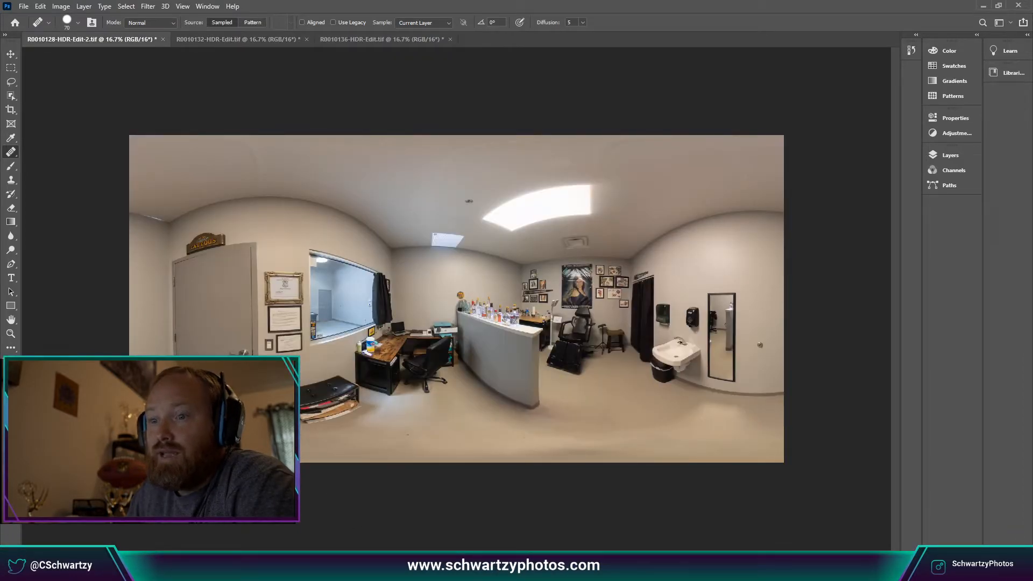
Start Export As for the panorama and switch the export format from PNG to JPG.
click(24, 6)
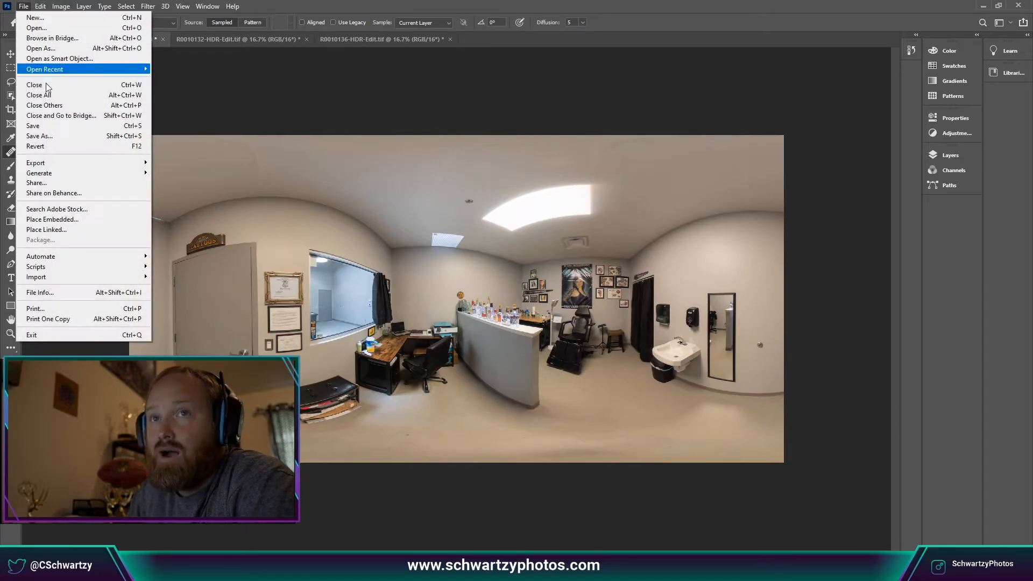
mouse_move(80, 162)
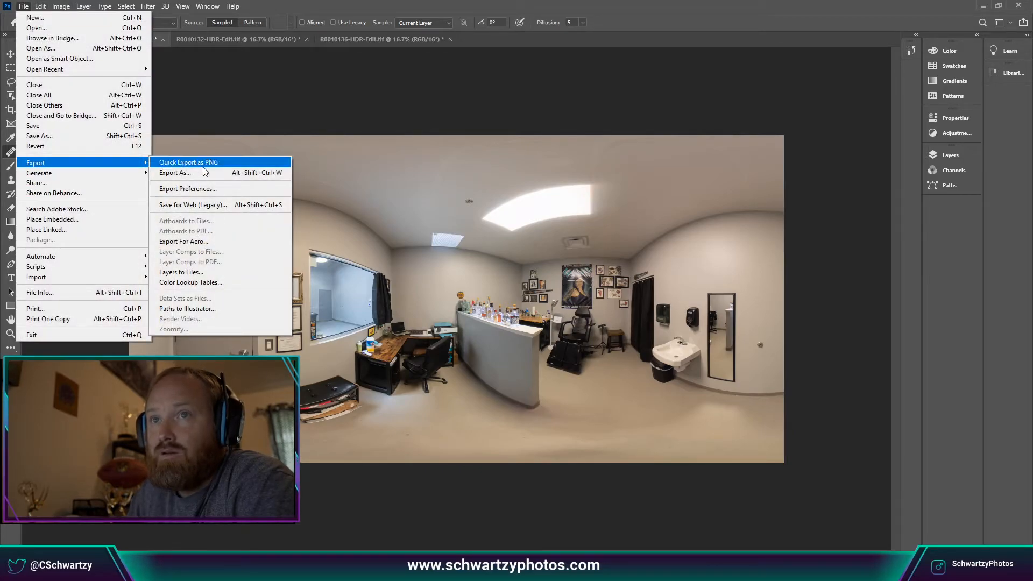
click(205, 173)
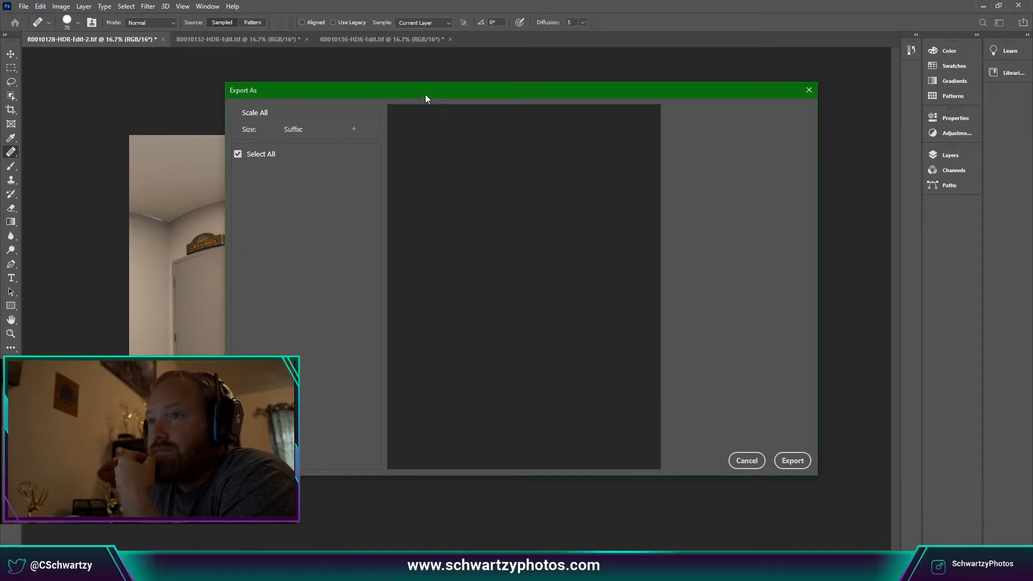
drag(426, 95, 448, 95)
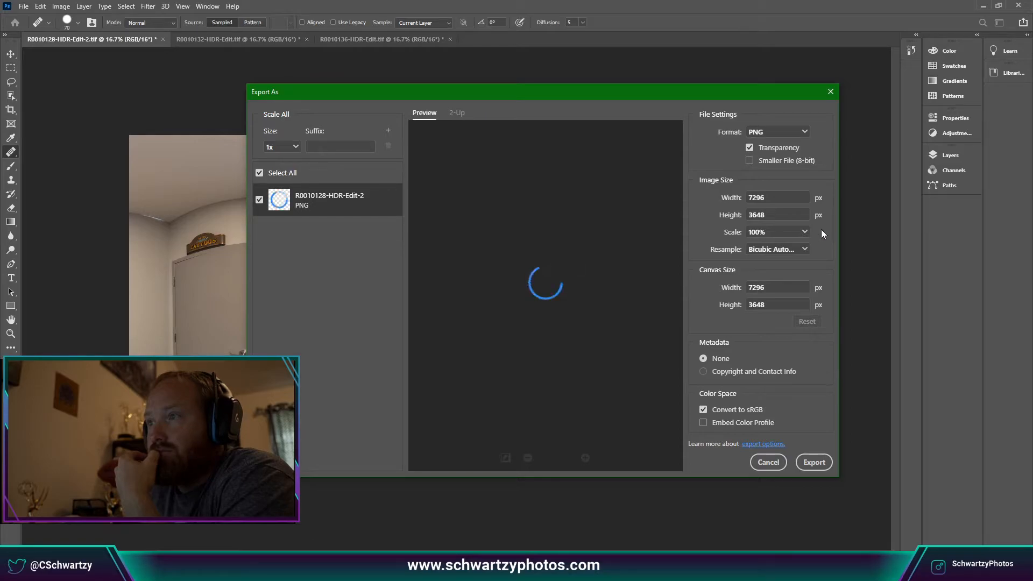
click(783, 133)
click(779, 155)
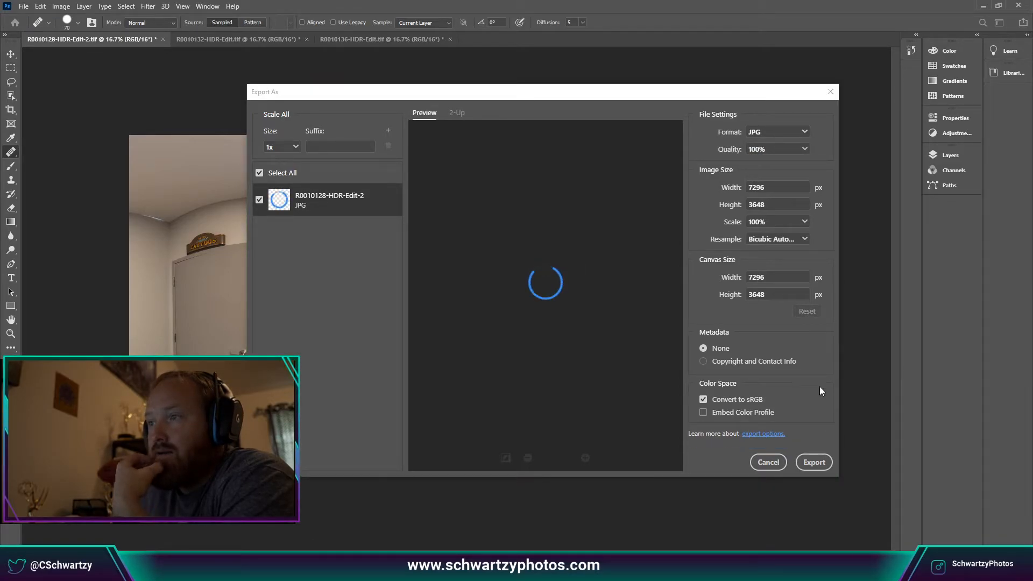
click(814, 462)
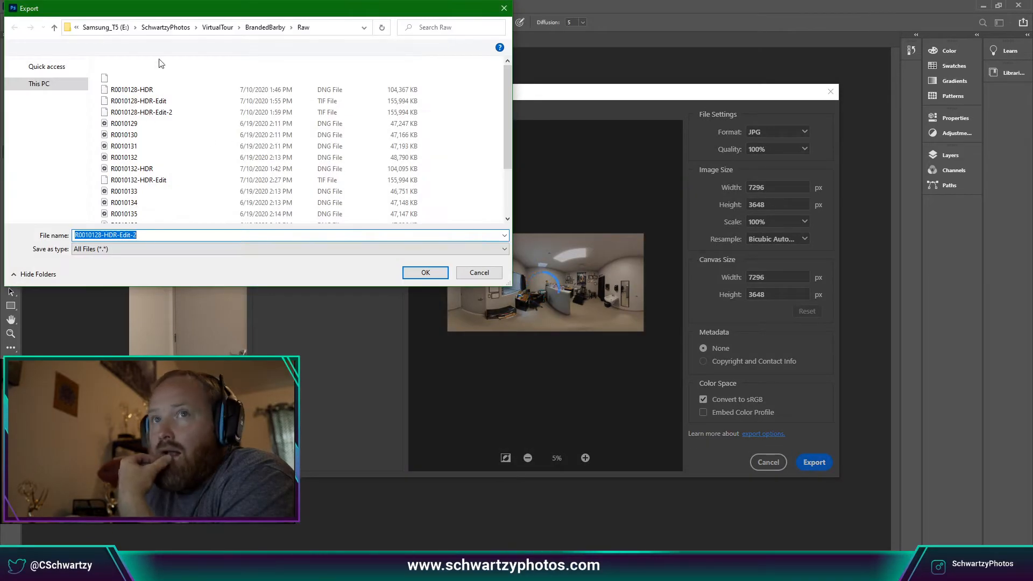
Save the JPG as Inside_1 in the VirtualTour > BrandedBarby folder.
click(265, 27)
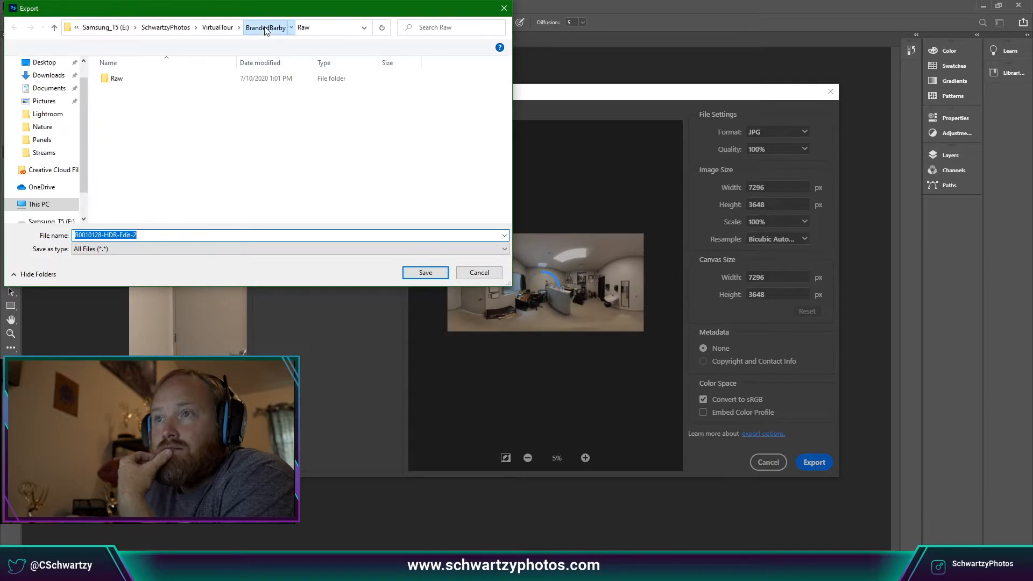
click(264, 28)
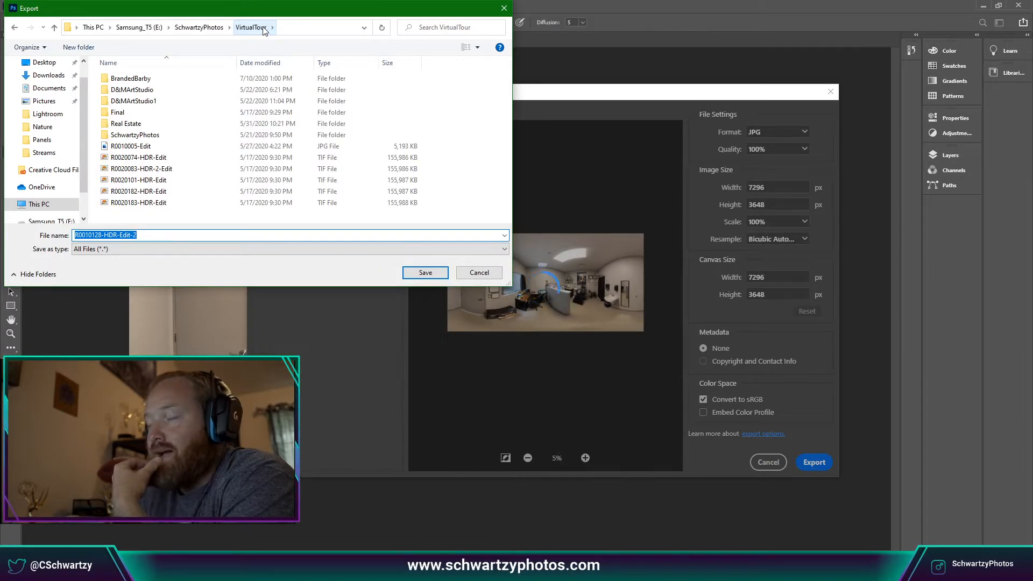
drag(303, 6, 521, 96)
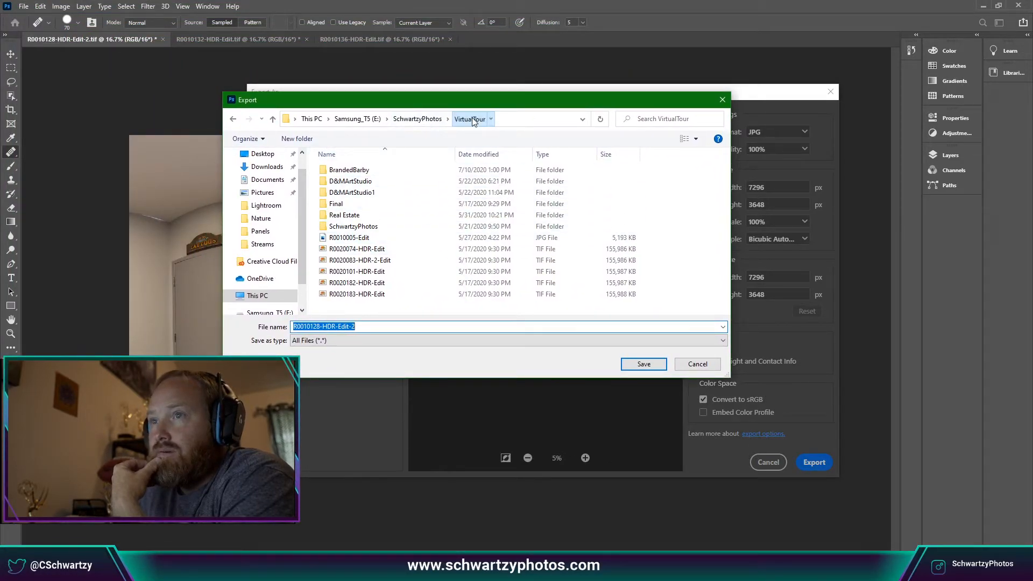
click(356, 171)
double_click(357, 171)
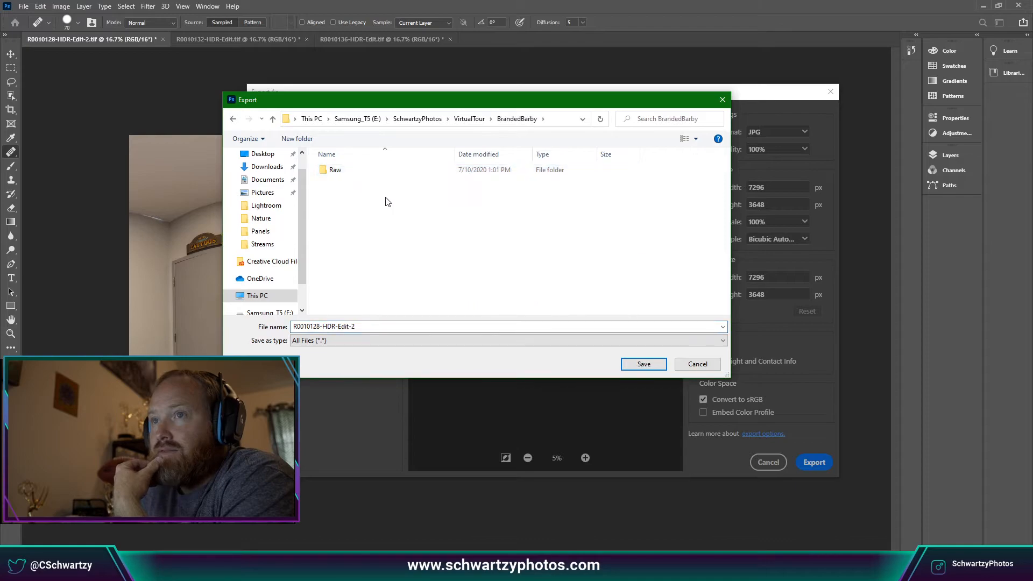
double_click(383, 325)
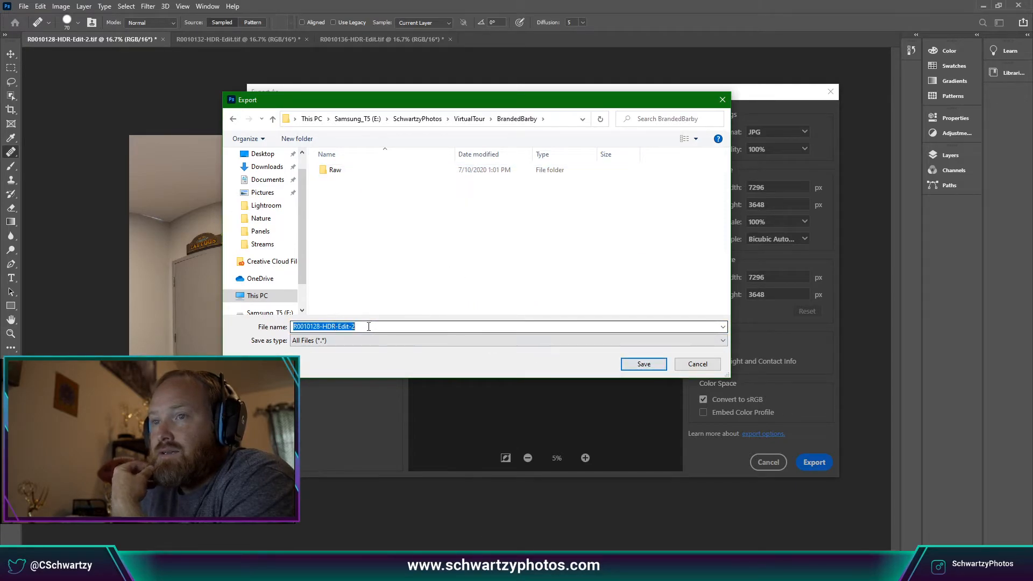
drag(426, 108, 492, 106)
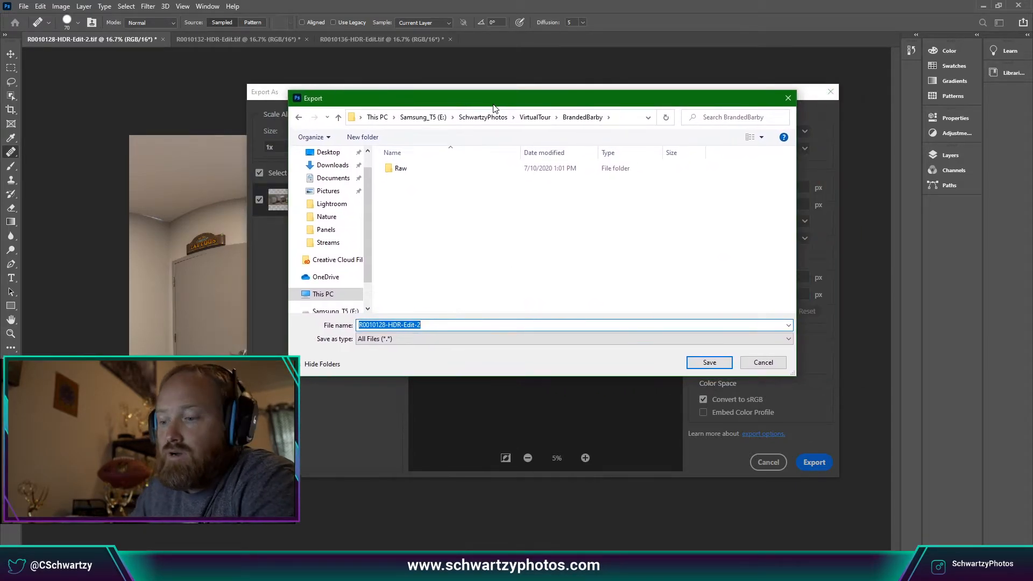
text(Insice)
key(BackSpace)
key(BackSpace)
text(de1)
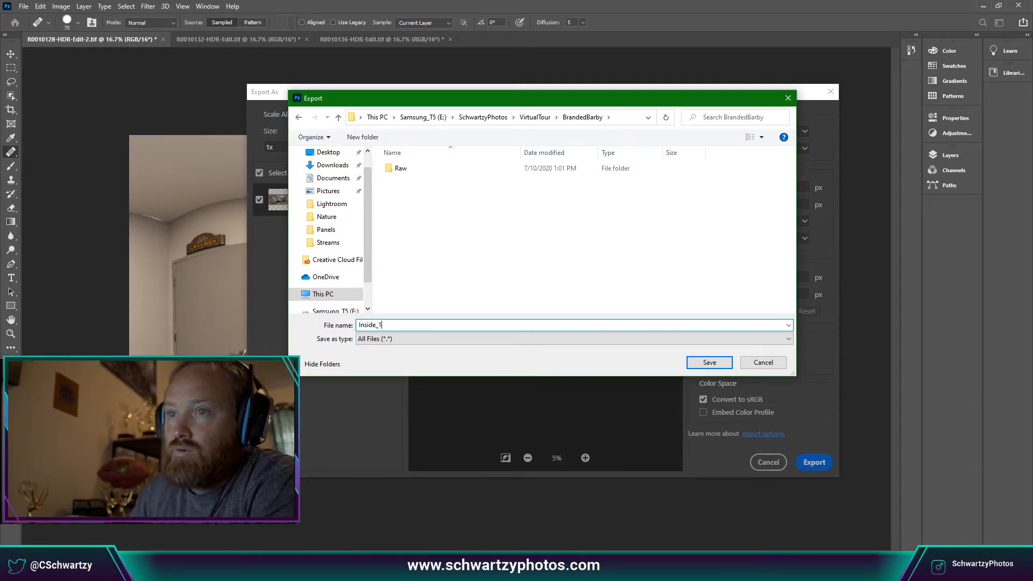
click(710, 362)
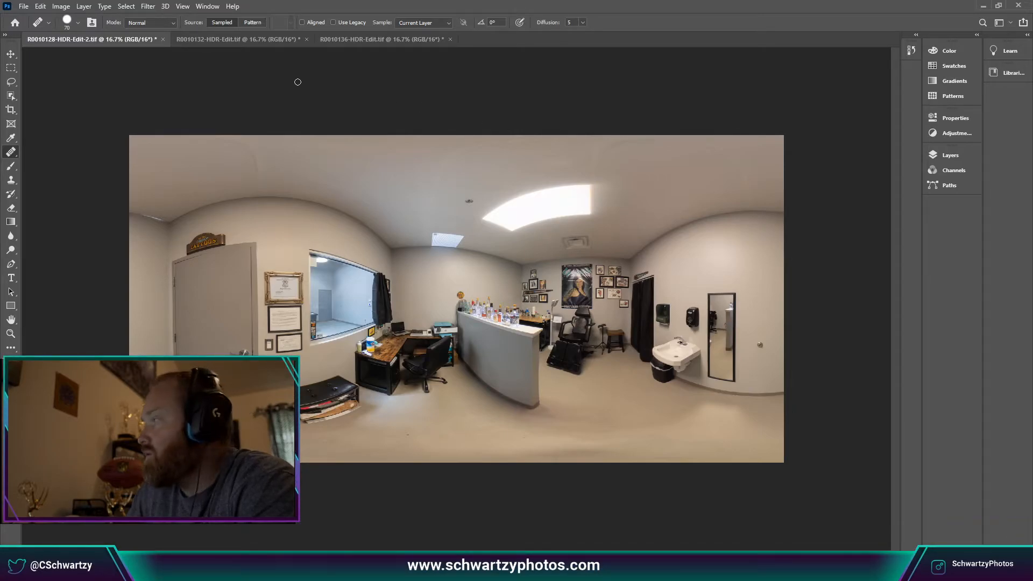
Switch to the R0010132-HDR-Edit.tif panorama and export it with JPG format.
click(239, 45)
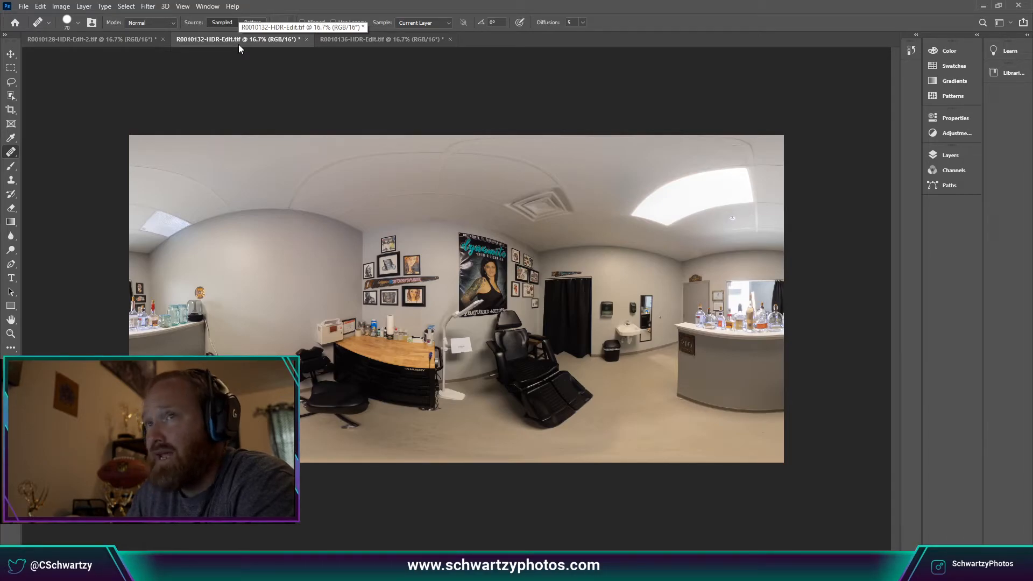
click(24, 6)
mouse_move(85, 170)
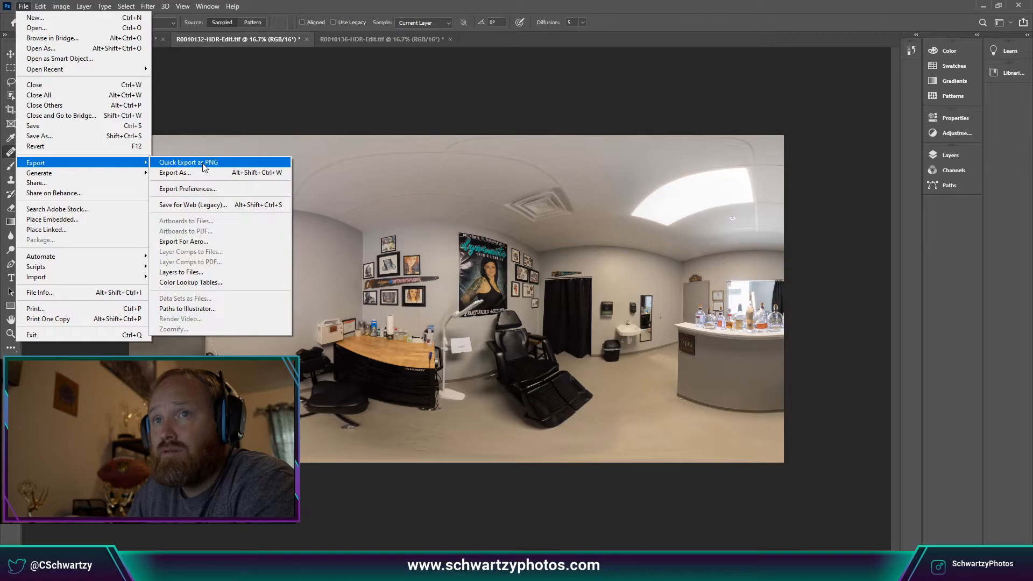
click(199, 172)
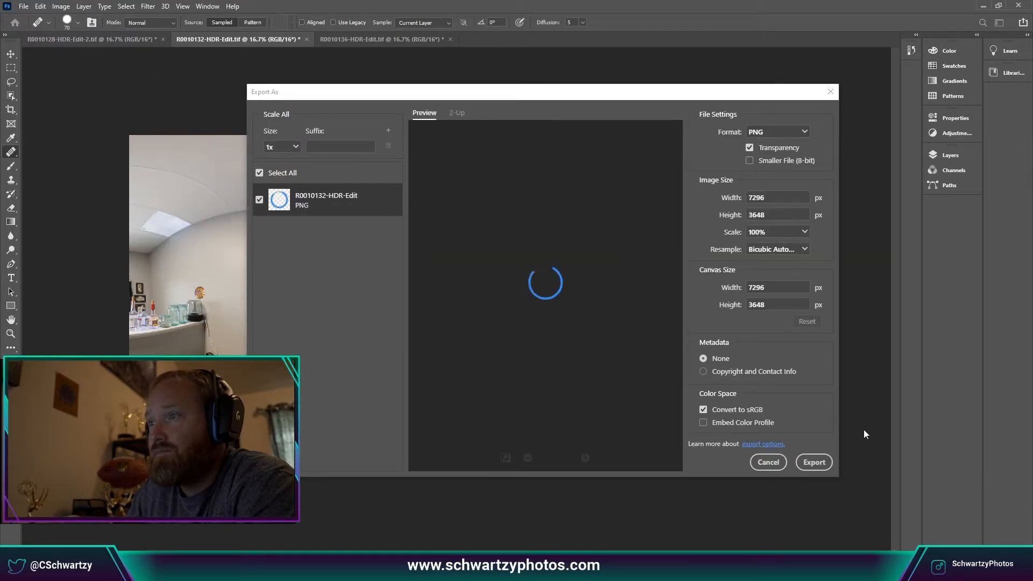
click(801, 133)
click(791, 161)
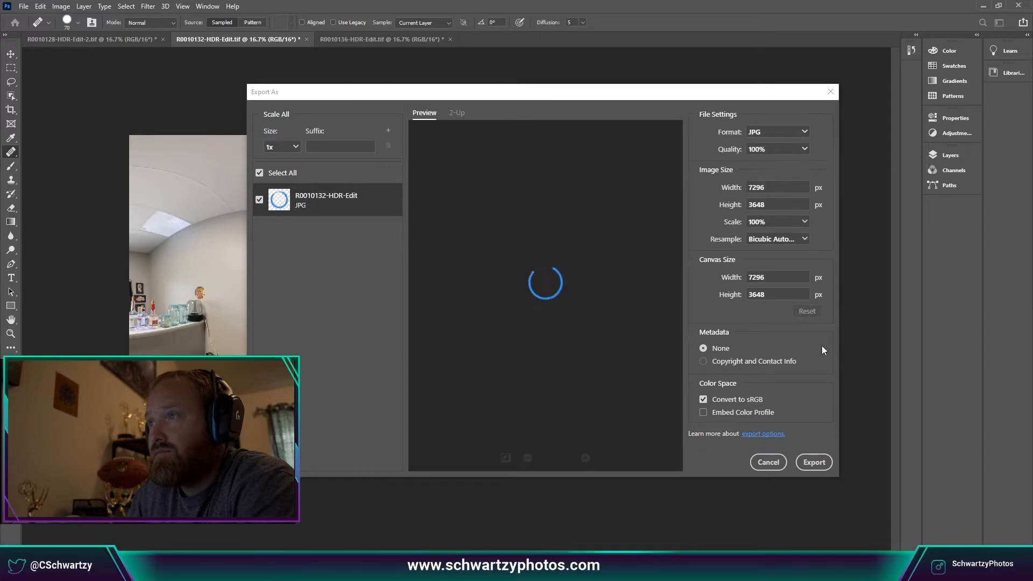
click(814, 464)
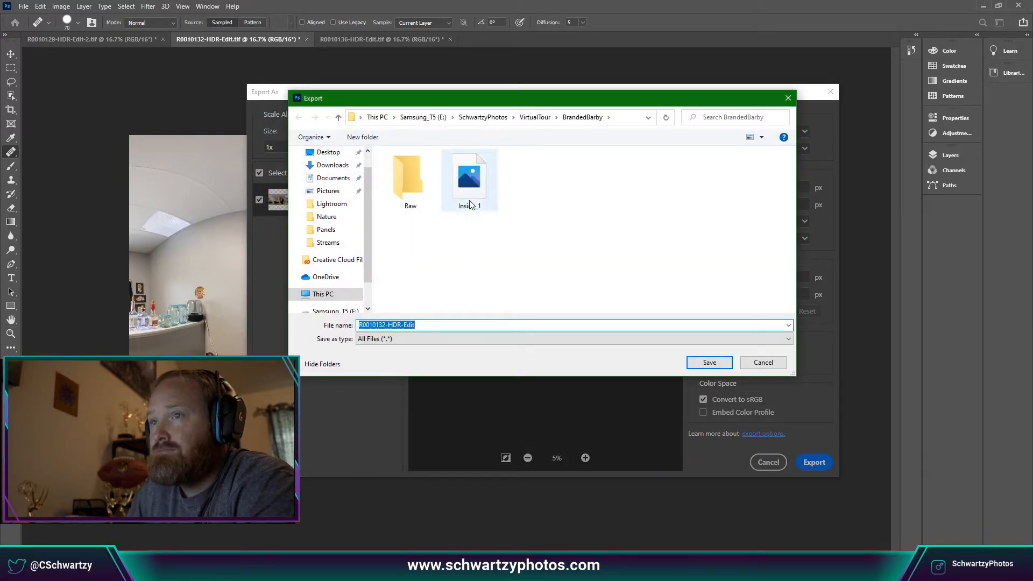
Save the JPG as Inside_2 in BrandedBarby.
click(469, 186)
click(456, 324)
key(BackSpace)
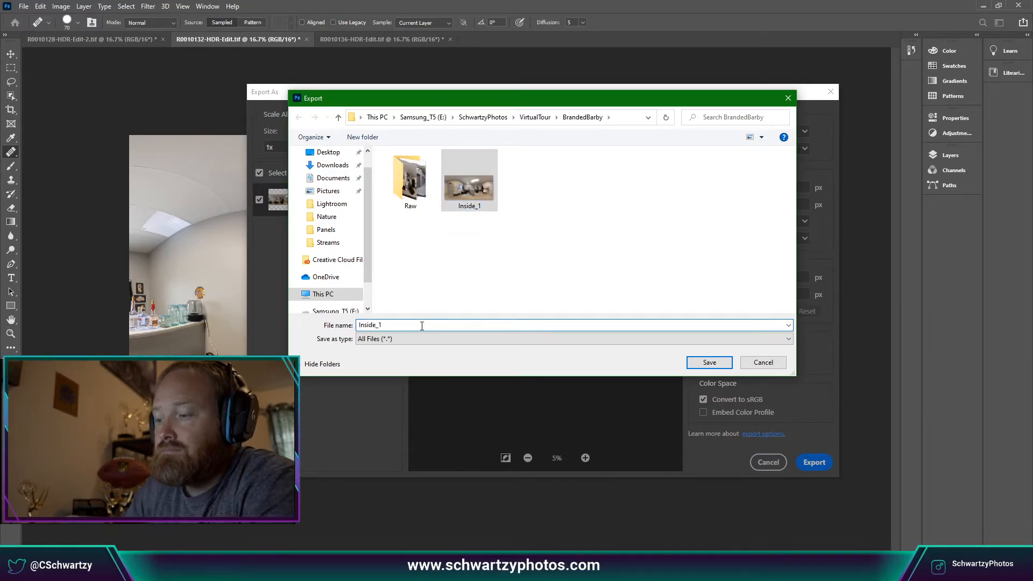
text(2)
click(710, 363)
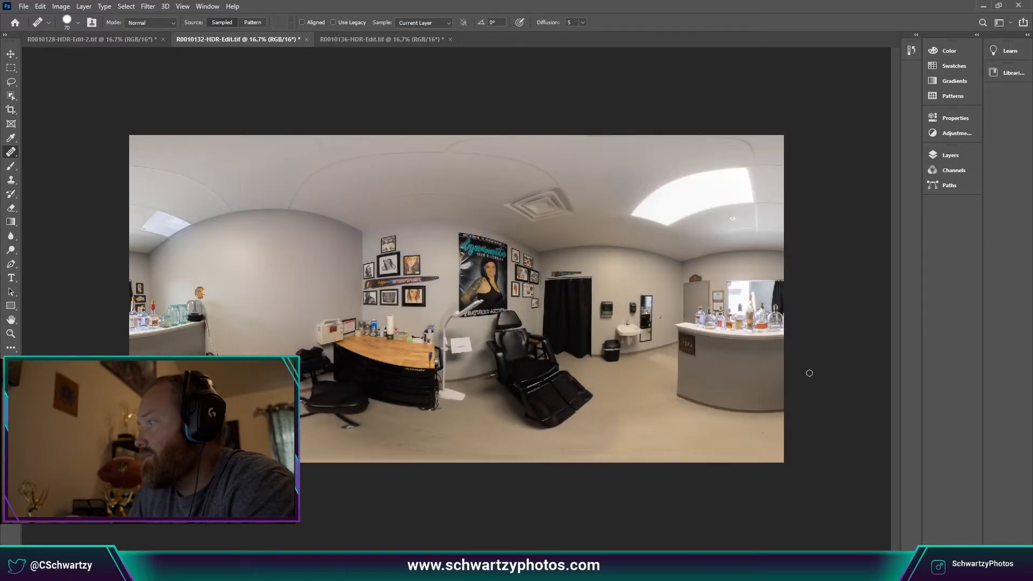
Switch to the R0010136-HDR-Edit.tif hallway panorama and set its export format to JPG.
click(396, 40)
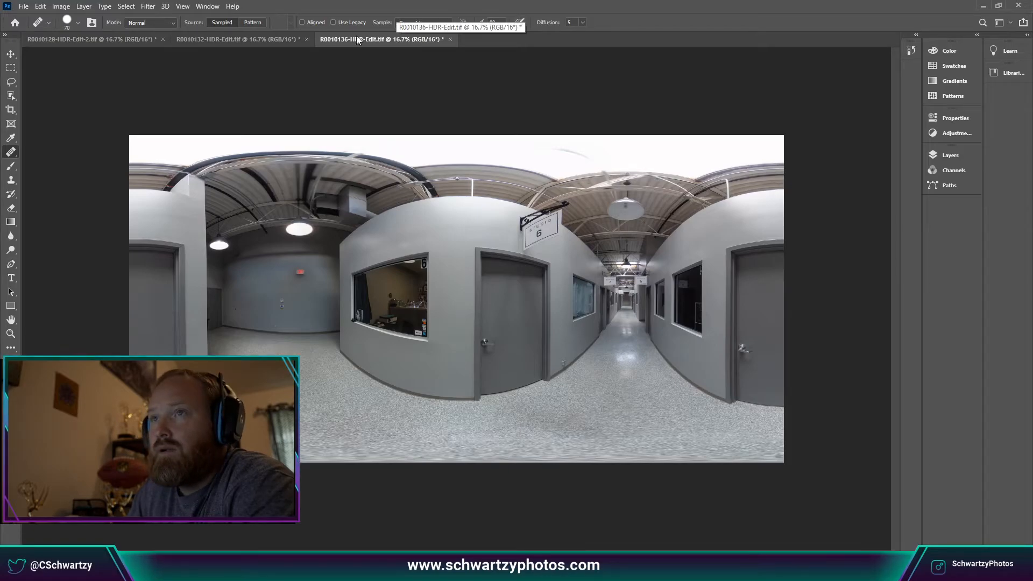
click(23, 7)
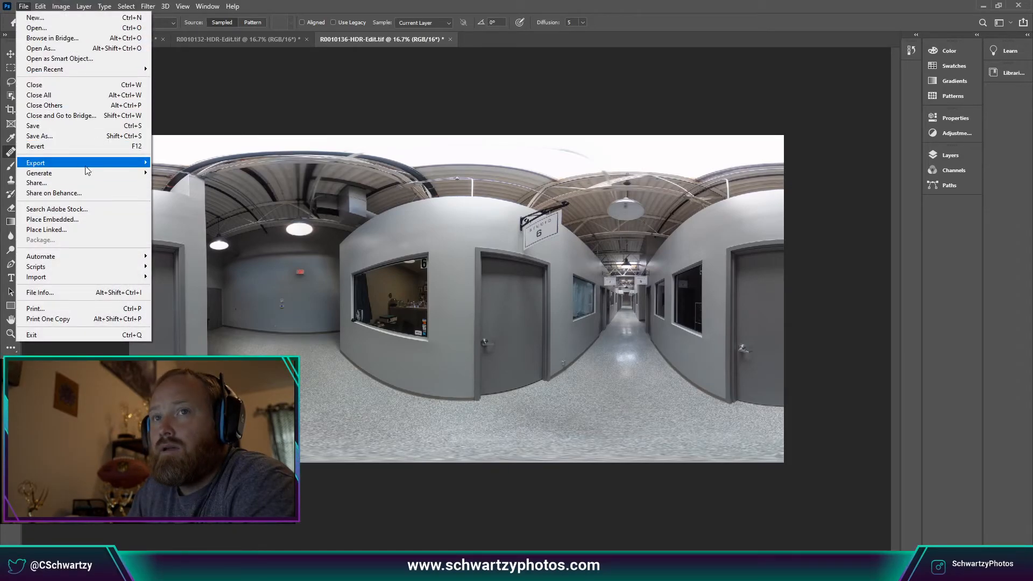
mouse_move(53, 162)
click(178, 173)
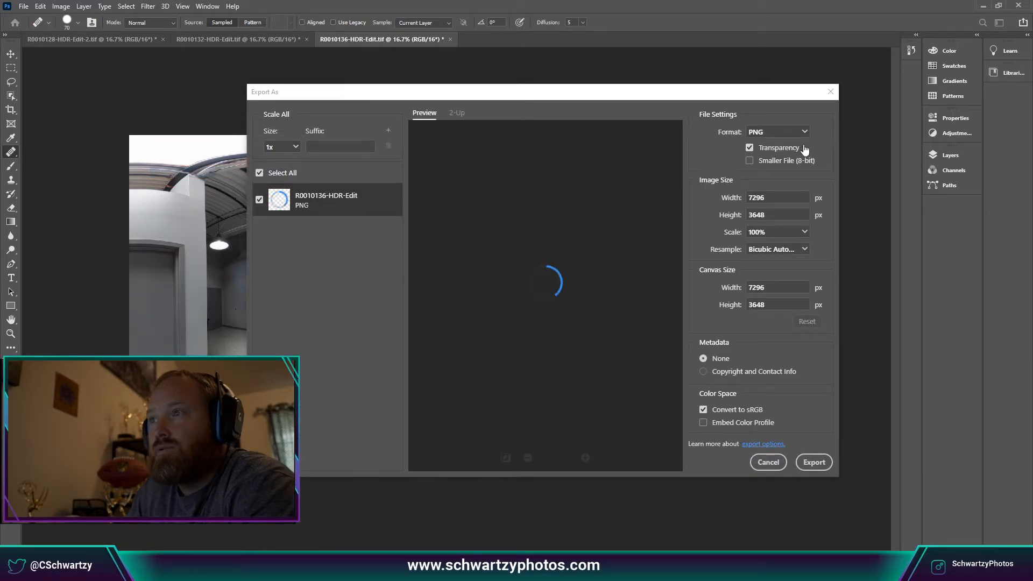
click(803, 132)
click(796, 162)
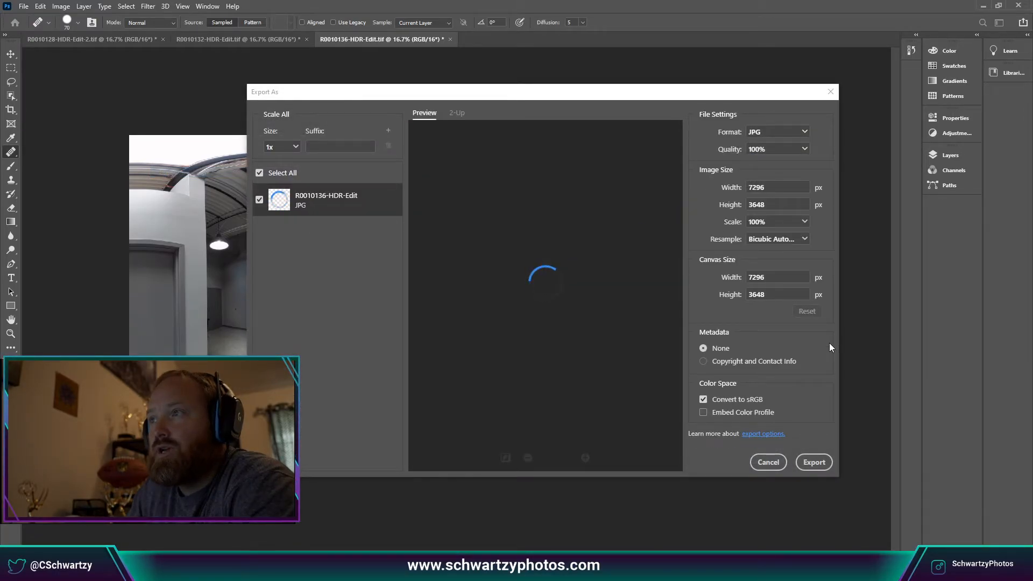
Save the hallway JPG as Outside next to Inside_1 and Inside_2.
click(827, 464)
click(814, 463)
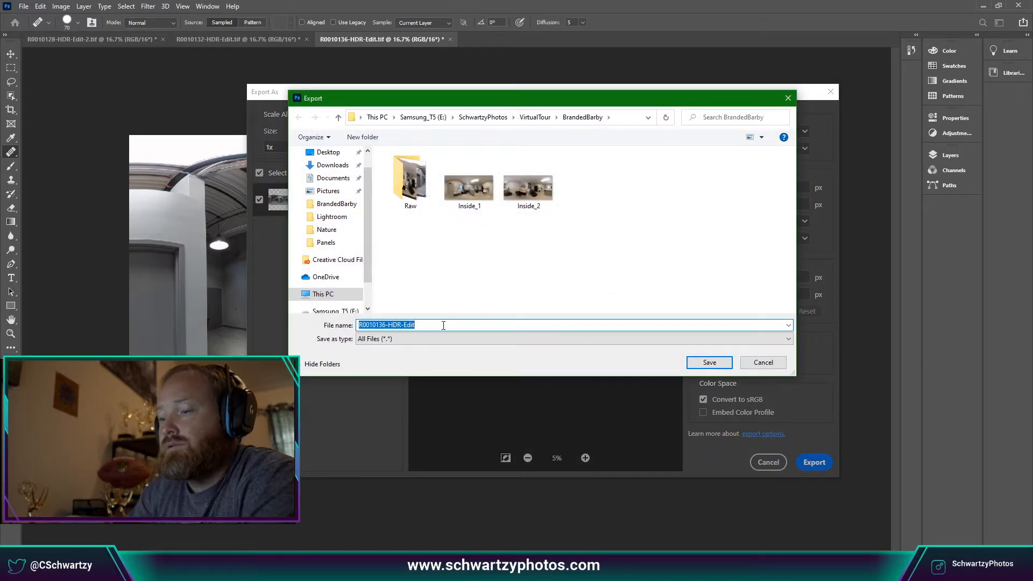
text(Outside)
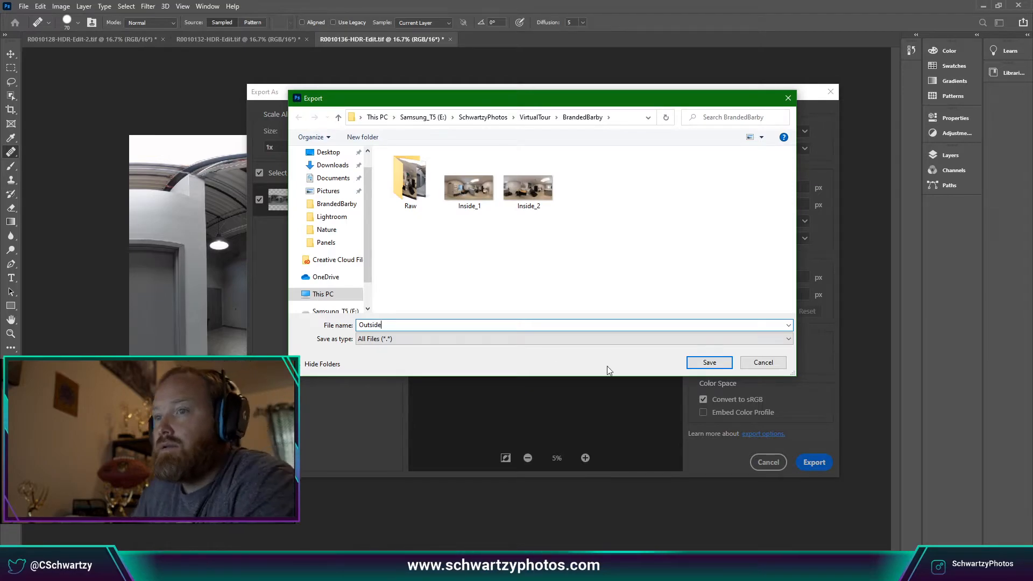
click(709, 363)
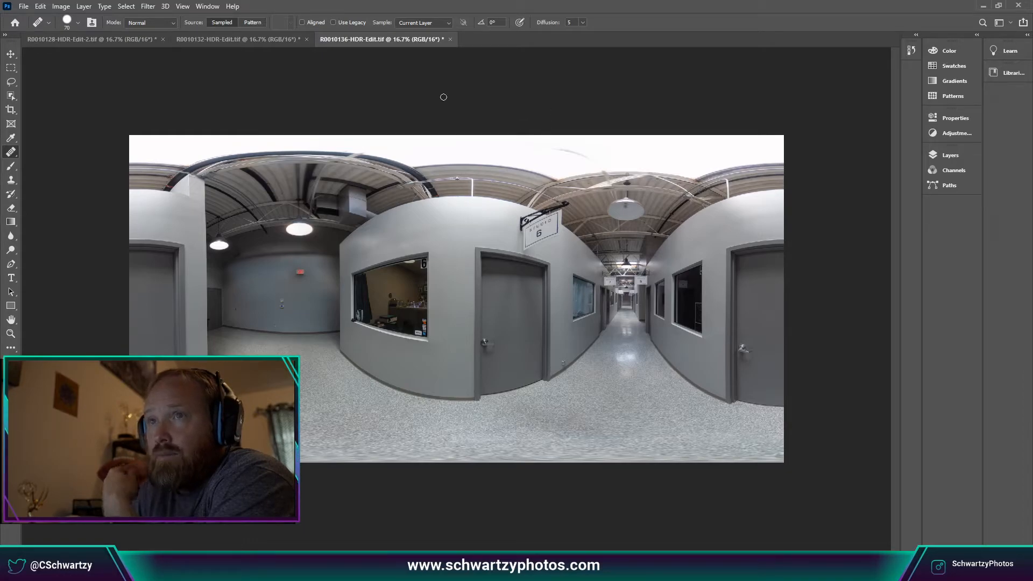
Quit Photoshop, saving the hallway, R0010132 and R0010128 panoramas, then switch to Edge.
click(1018, 5)
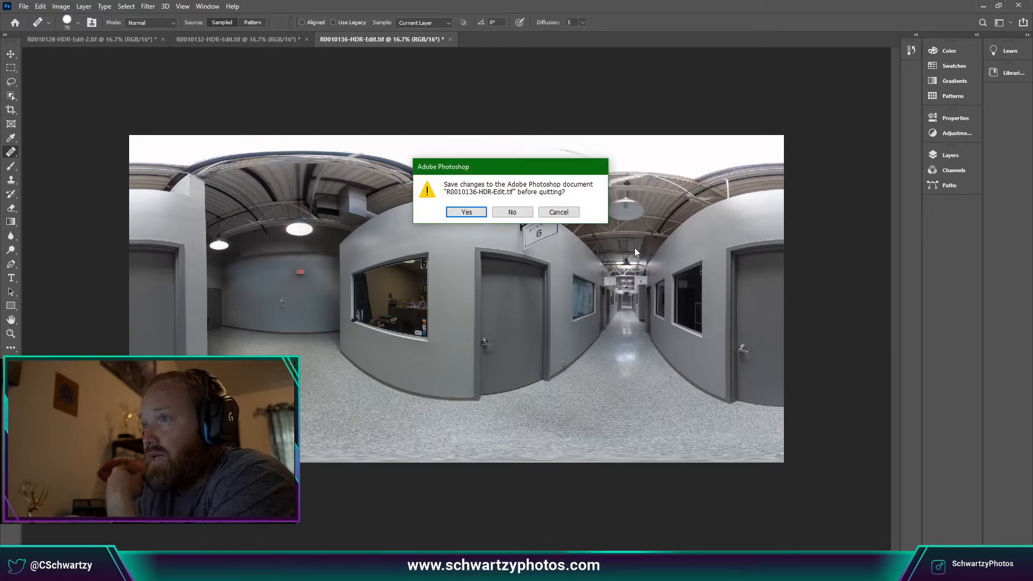
click(467, 212)
click(476, 213)
click(476, 212)
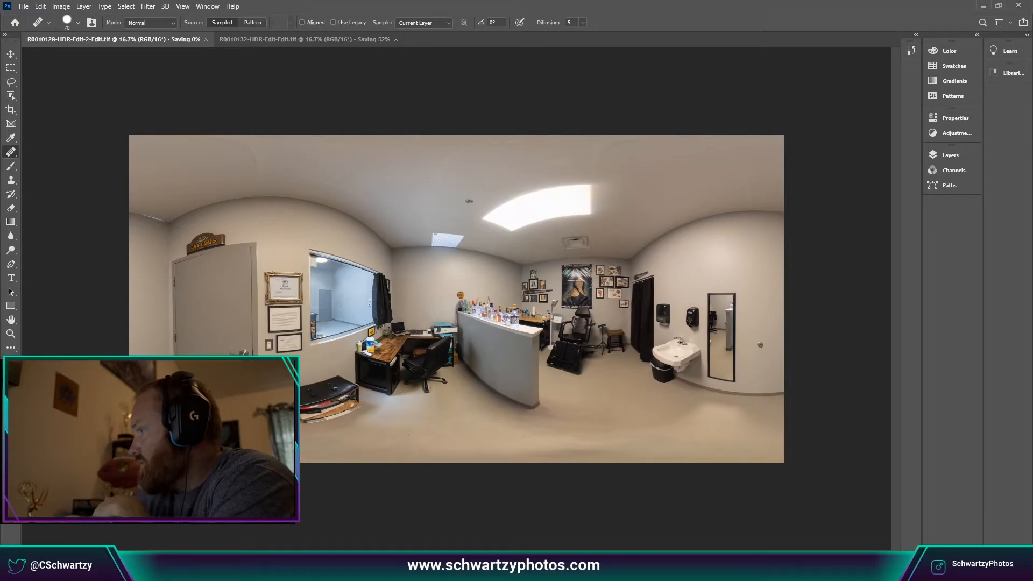
key(alt+Tab)
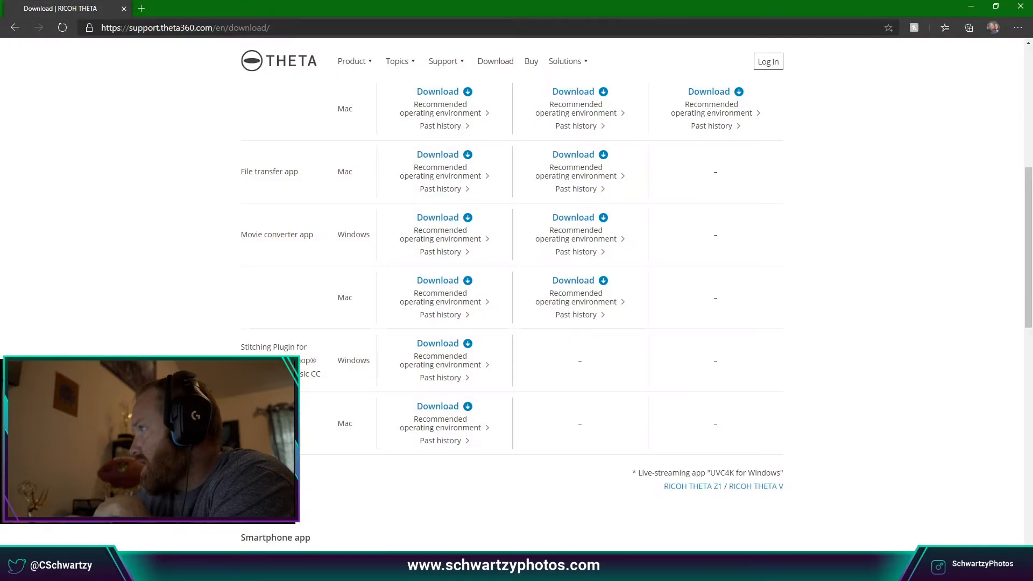
click(371, 26)
text(ww)
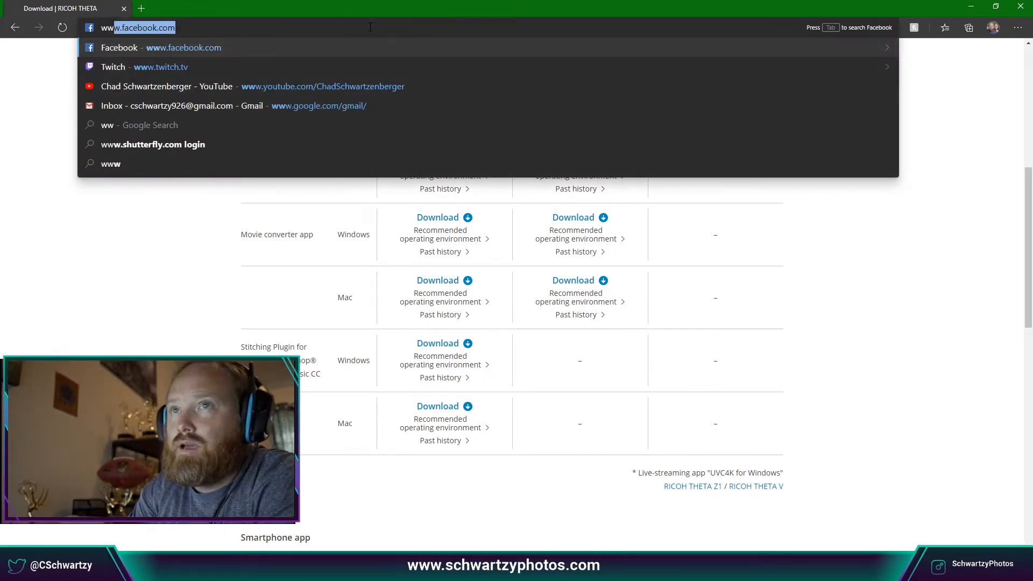
text(w.schwart)
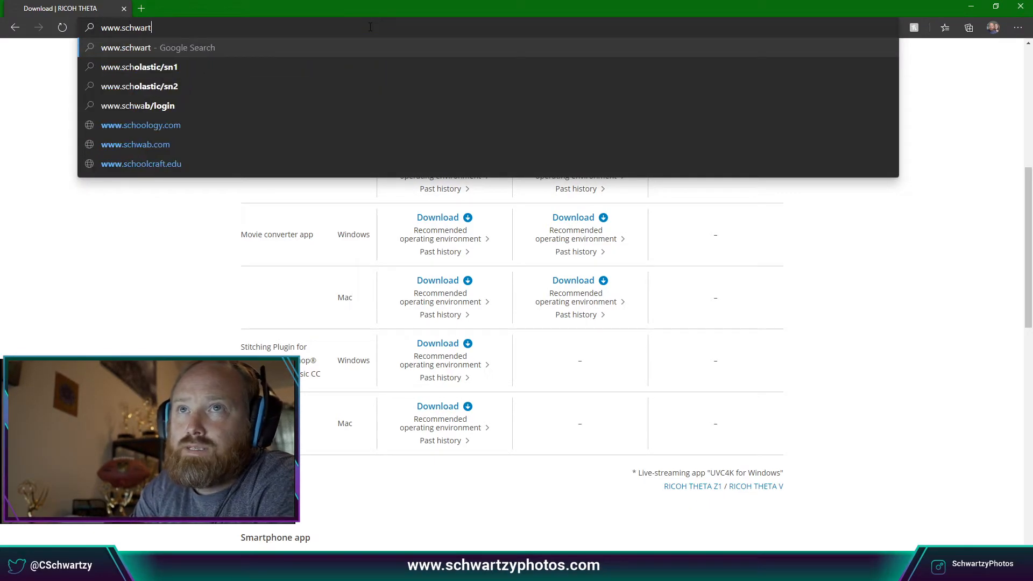
text(zyphotos.com/)
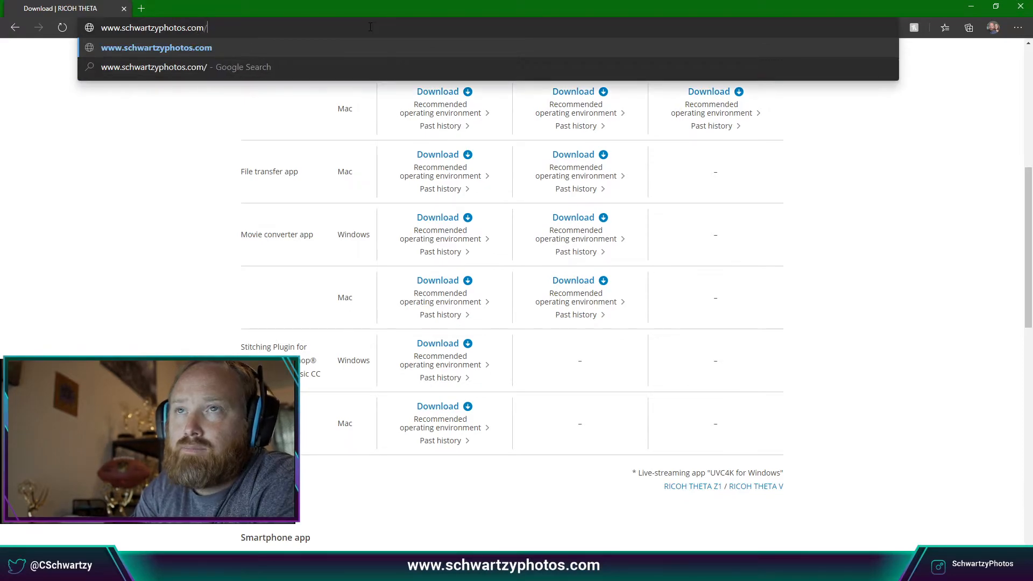
text(tours/)
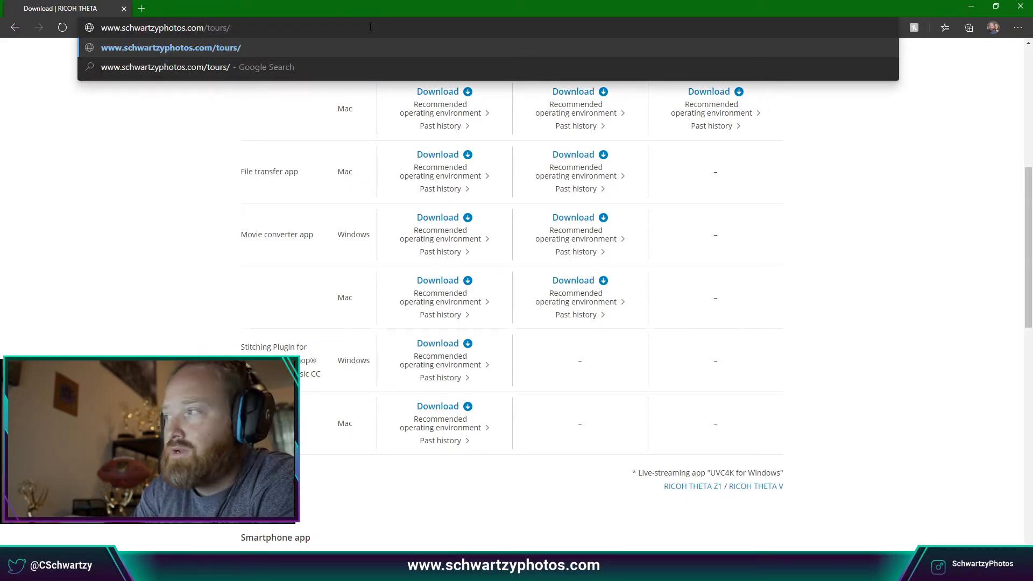
text(Schwartzy)
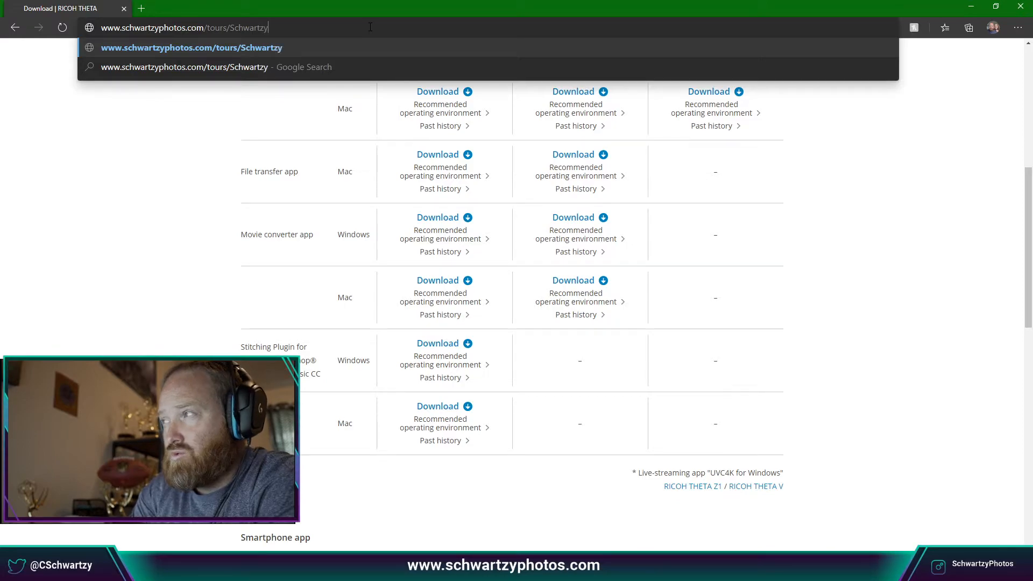
key(Return)
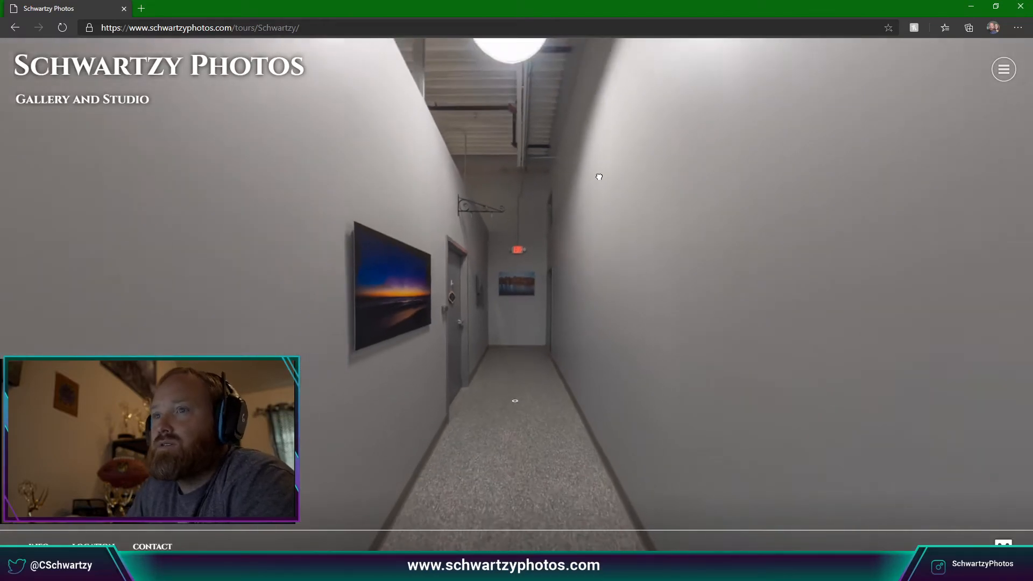
Look around the hallway panorama and floor logo, then move down the hallway to the studio door.
drag(622, 300, 892, 226)
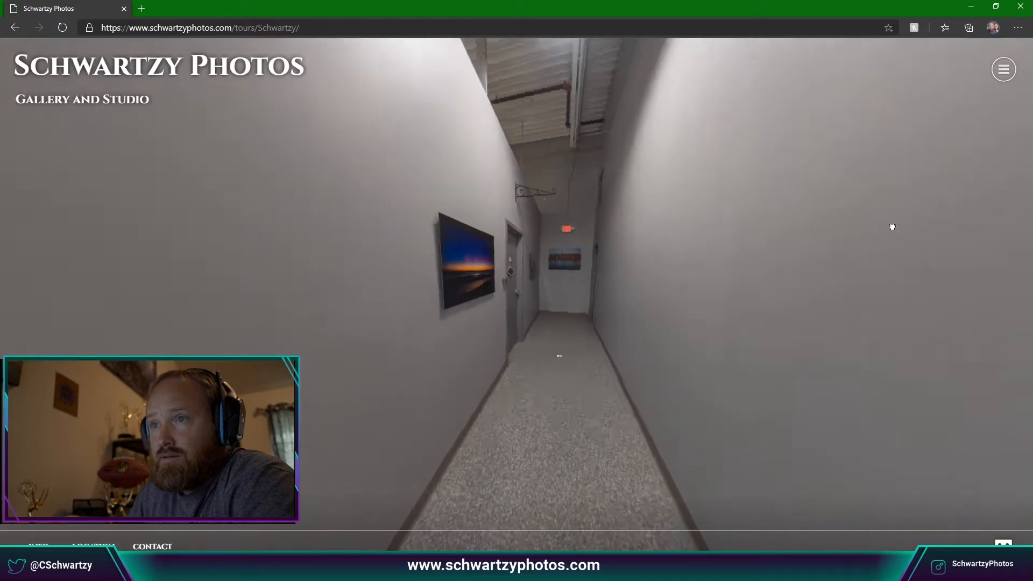
drag(576, 238, 861, 231)
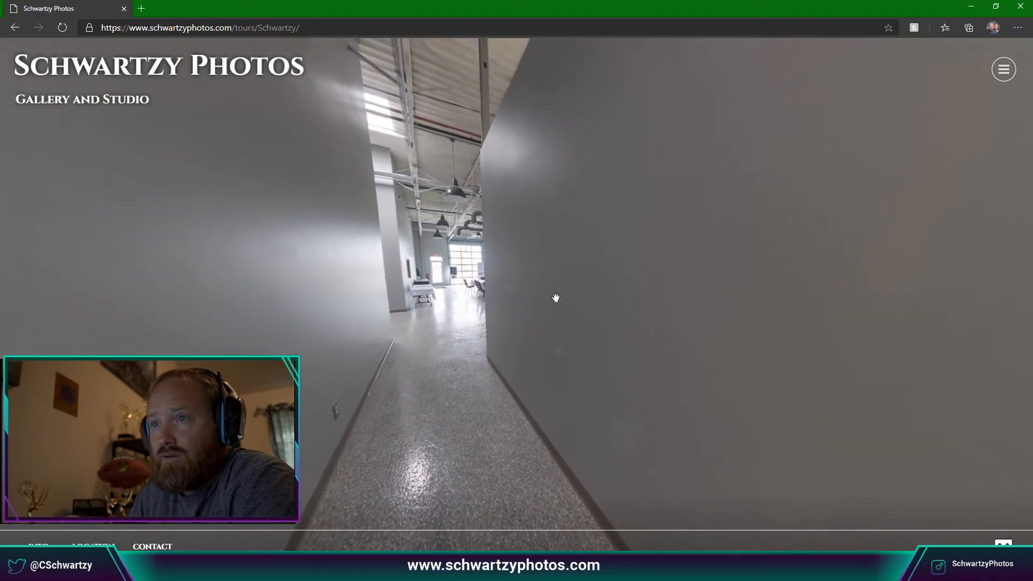
drag(556, 298, 546, 218)
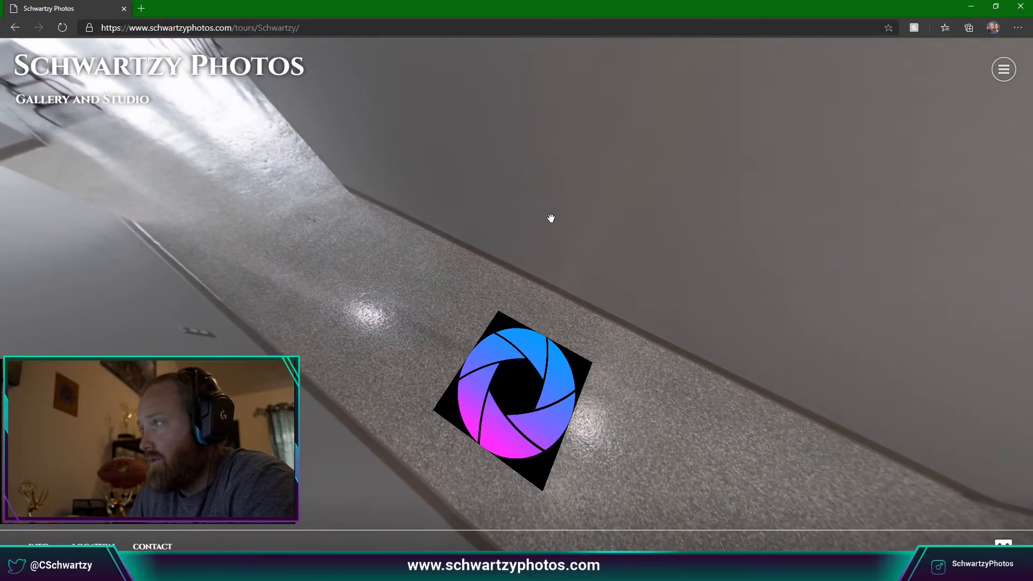
drag(599, 256, 591, 342)
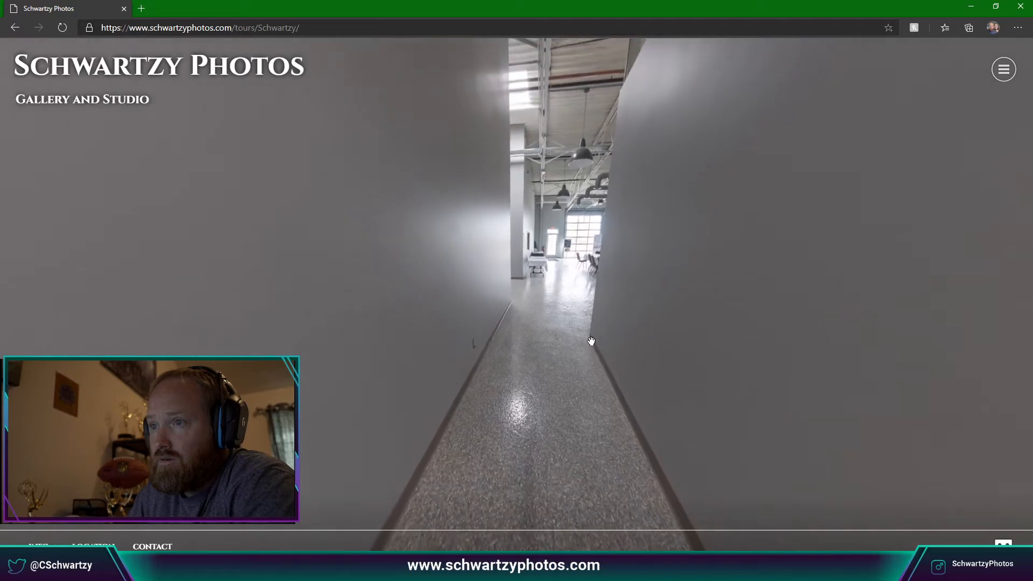
drag(403, 330, 582, 321)
drag(310, 345, 768, 300)
drag(549, 309, 619, 304)
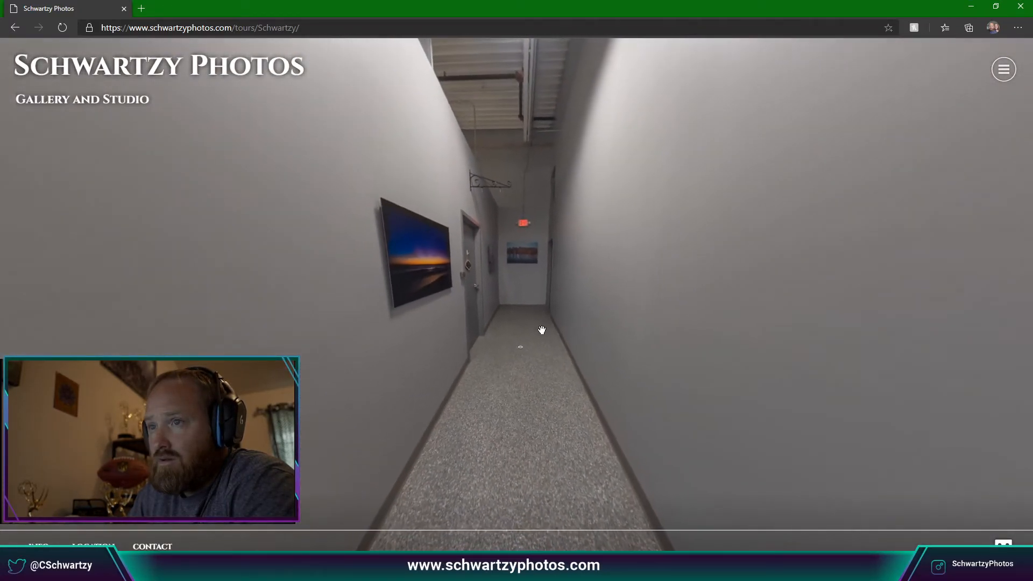
click(523, 349)
Preview the sunset print and the studio's linked website, then close that website tab.
drag(464, 314, 655, 298)
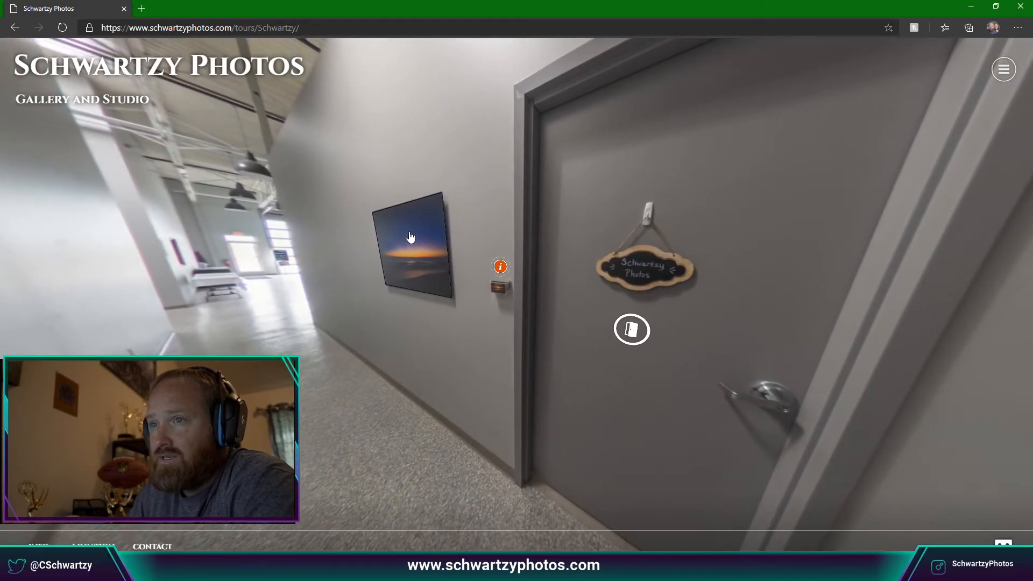
click(446, 267)
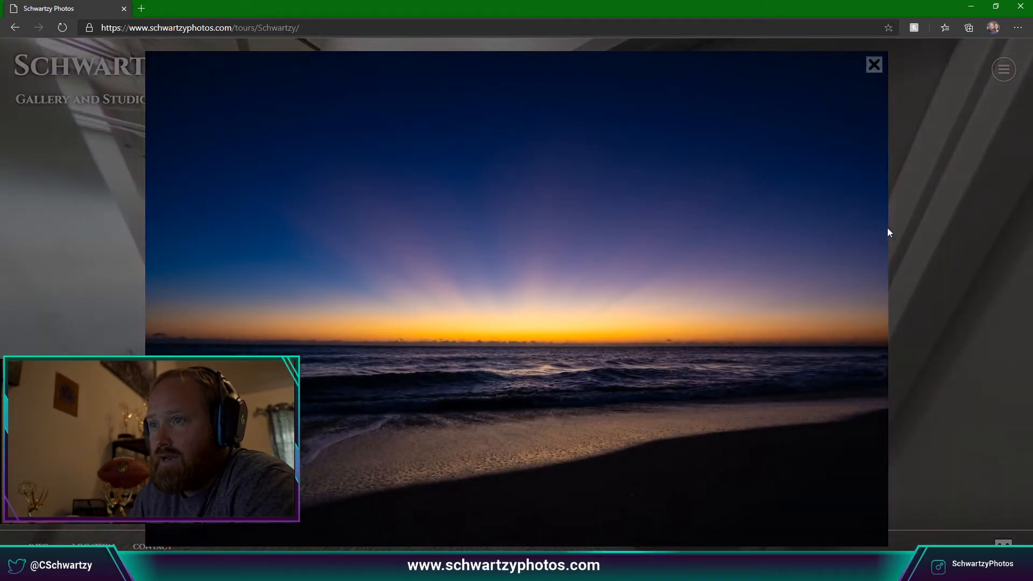
click(874, 66)
drag(634, 253, 491, 355)
click(335, 297)
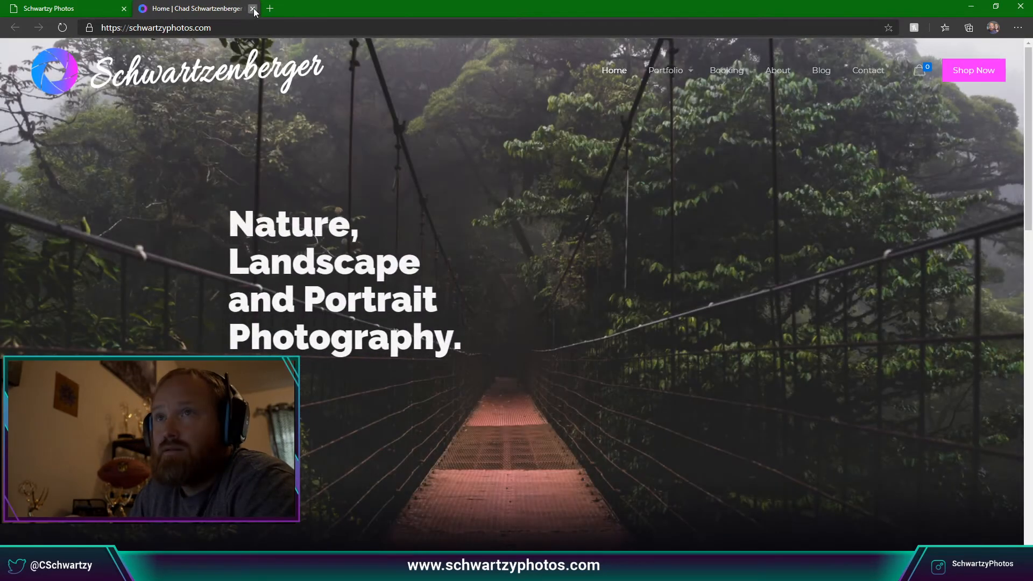
click(252, 8)
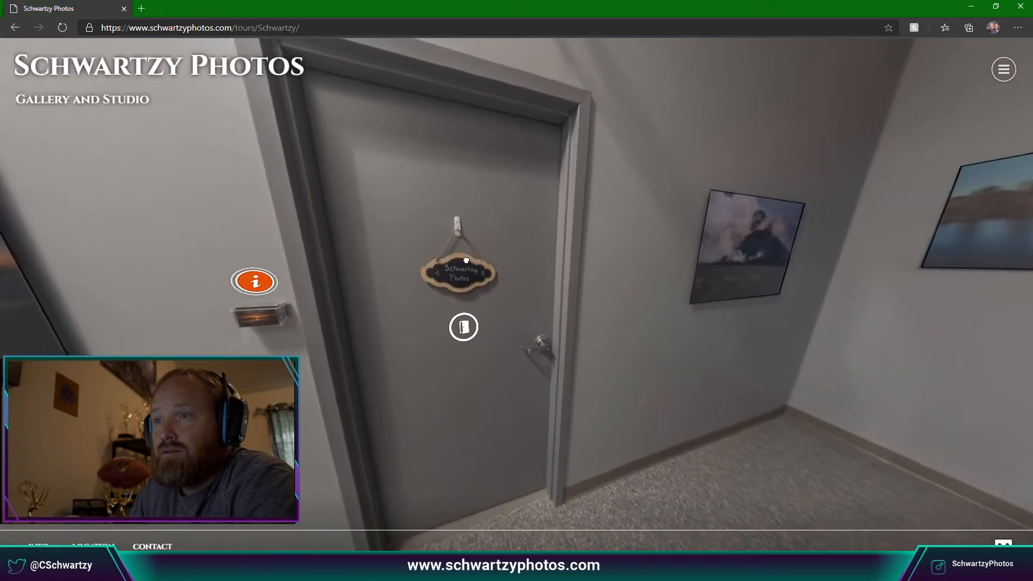
Enlarge and close the Arenal Volcano - Costa Rica and autumn lake prints.
drag(466, 260, 588, 247)
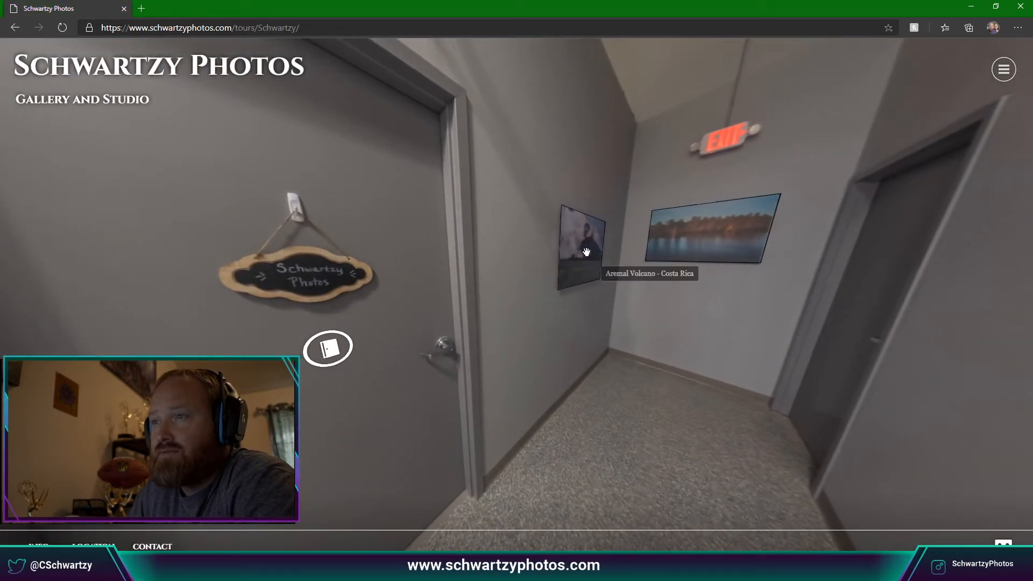
click(587, 256)
click(905, 122)
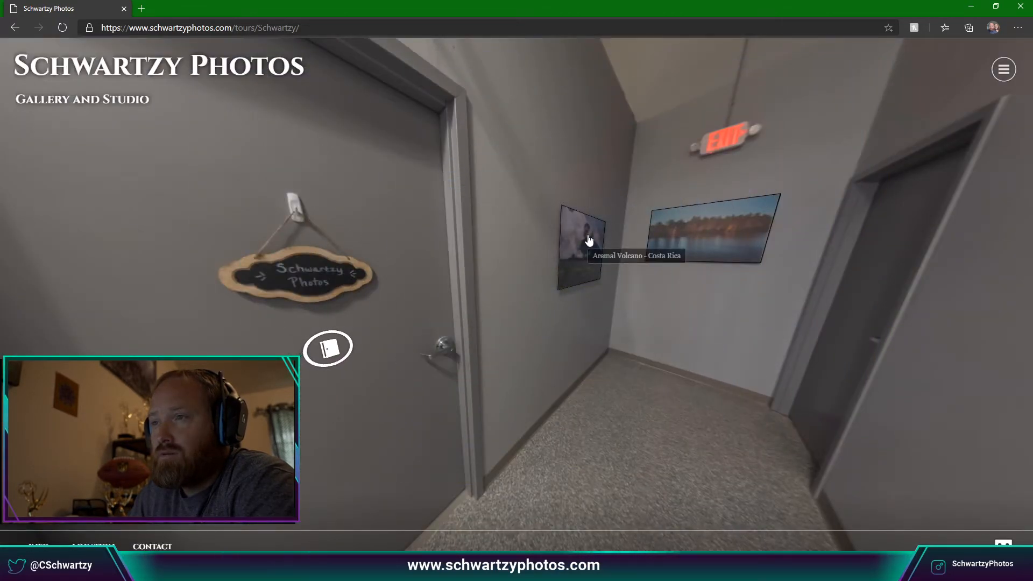
drag(685, 235, 571, 239)
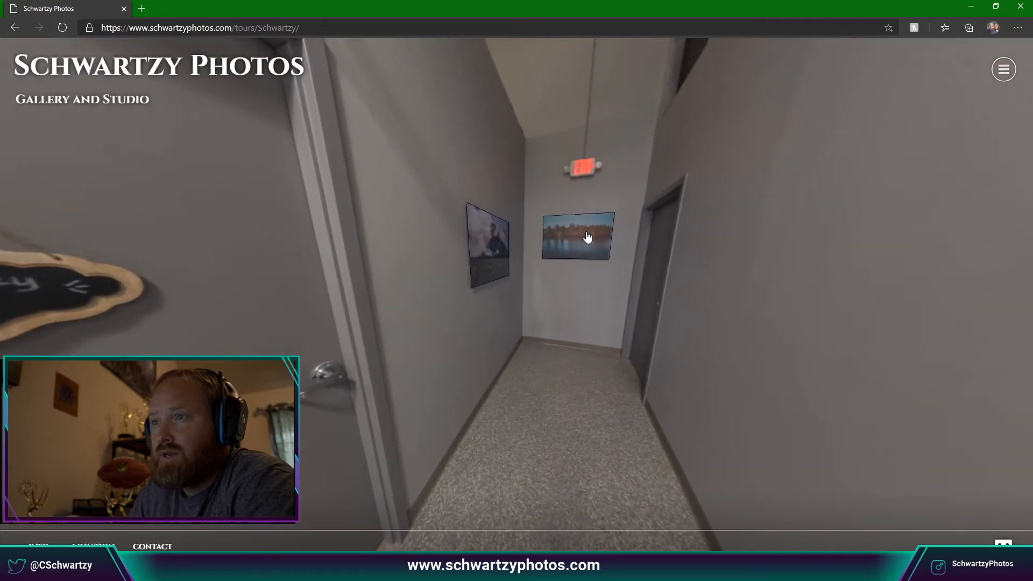
click(587, 235)
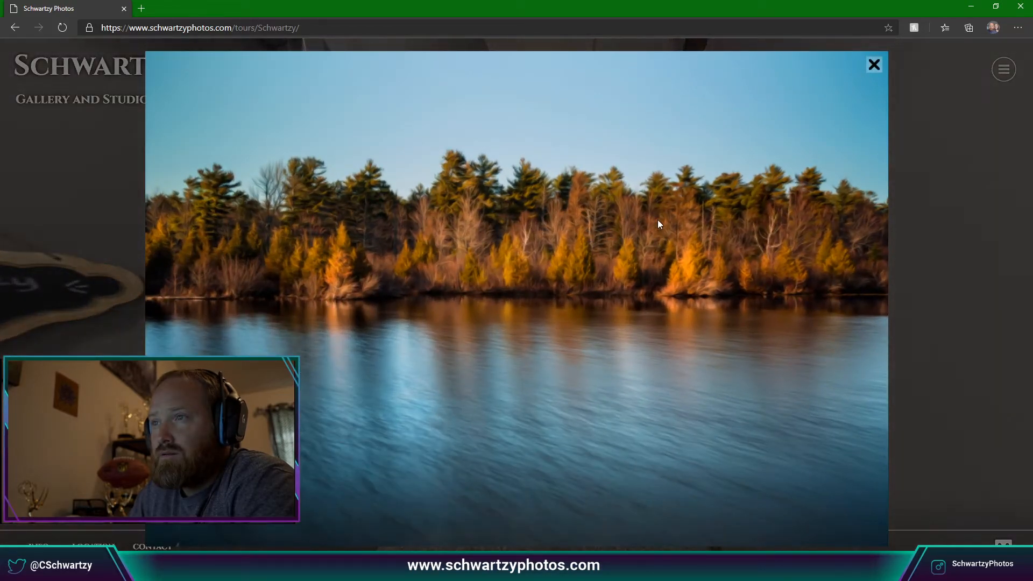
click(874, 64)
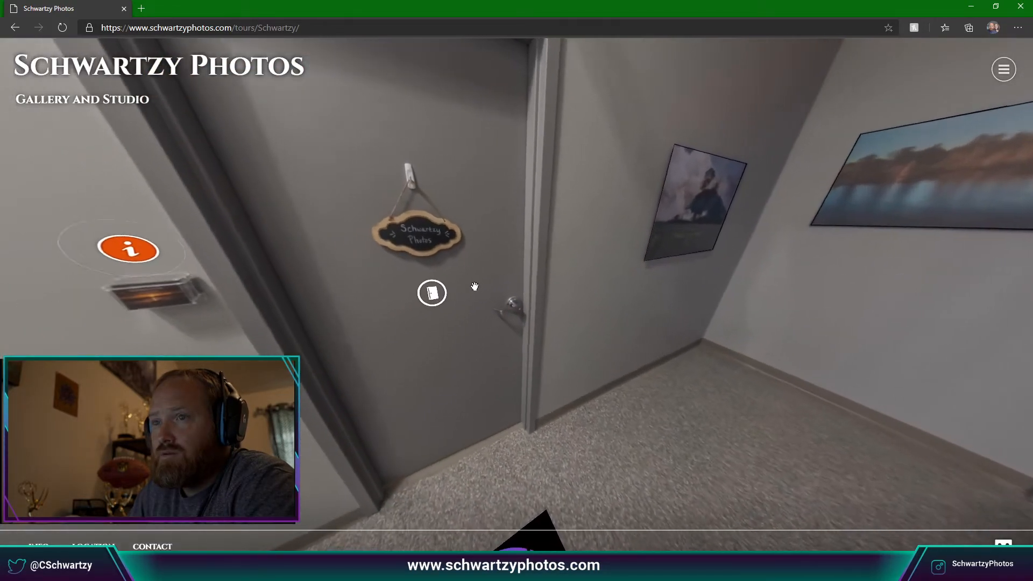
Go through the door into the studio room and look around it.
click(442, 291)
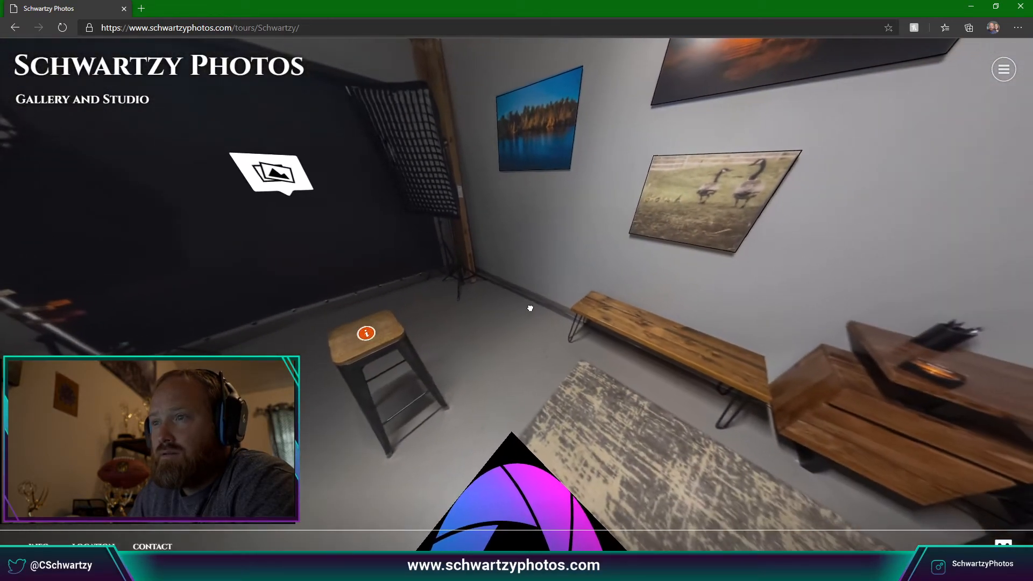
drag(530, 309, 793, 194)
drag(651, 316, 636, 265)
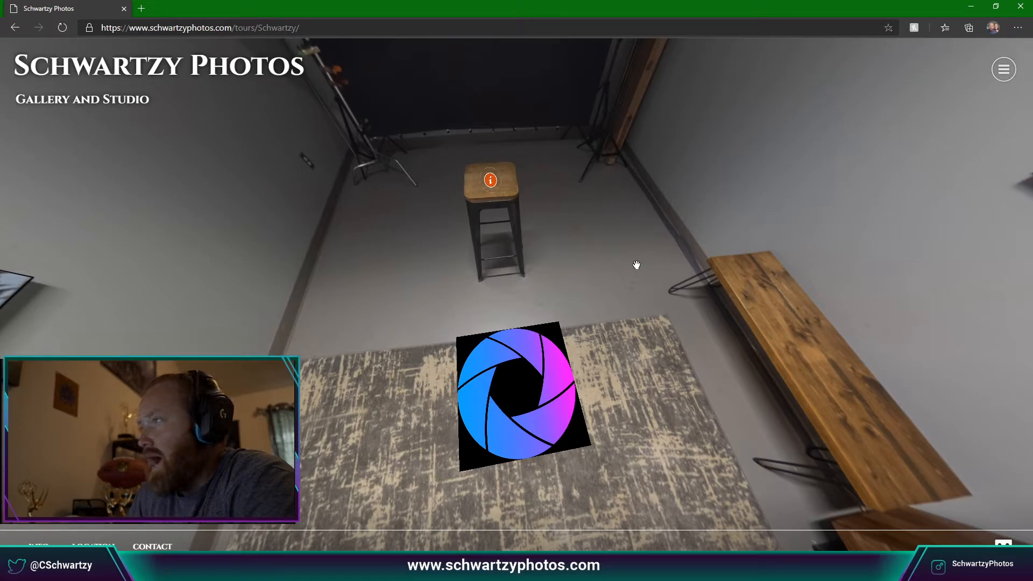
drag(637, 265, 632, 357)
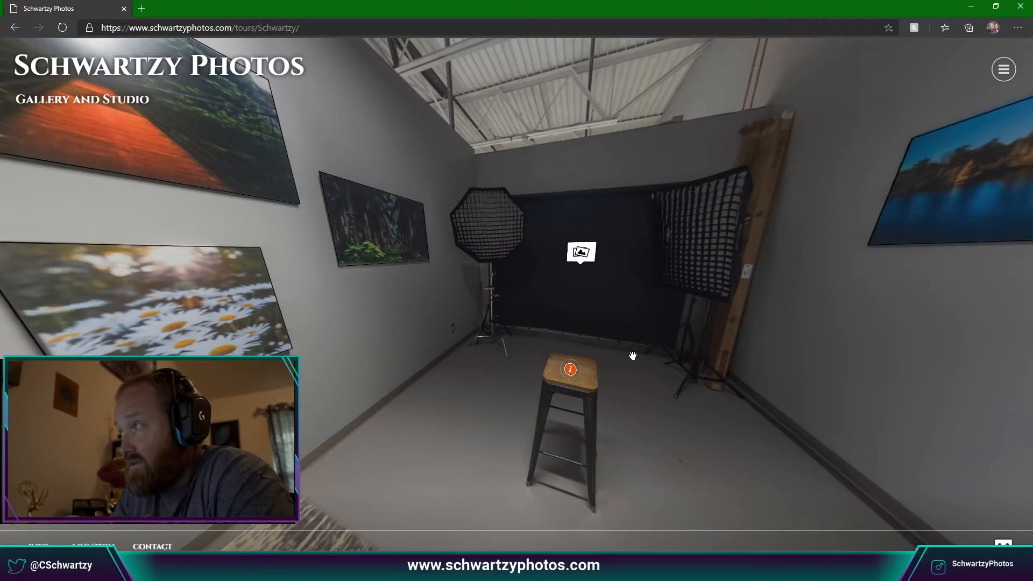
Enlarge and close the aurora print and the sunset print above the desk.
drag(488, 319, 422, 357)
click(409, 288)
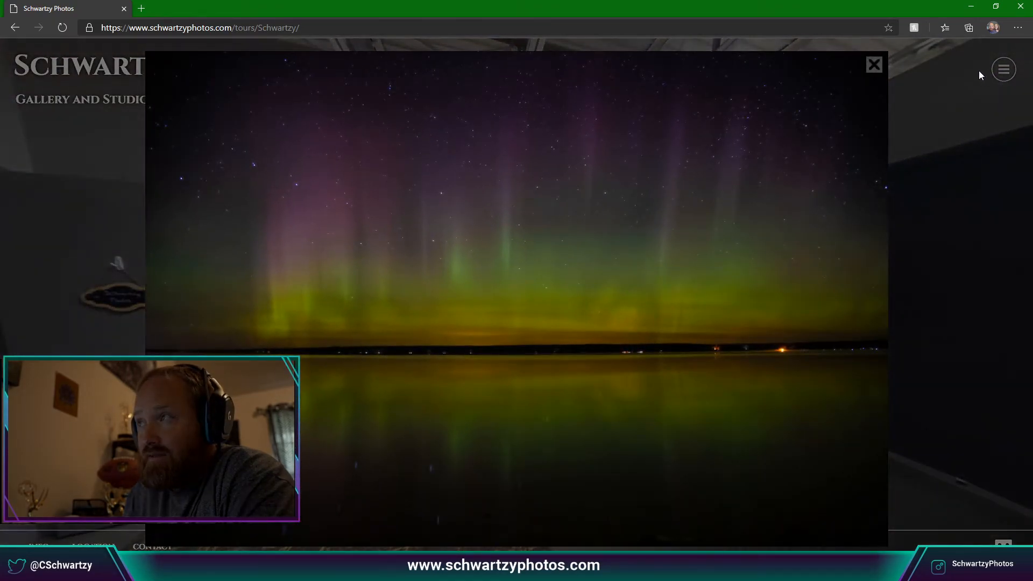
click(902, 55)
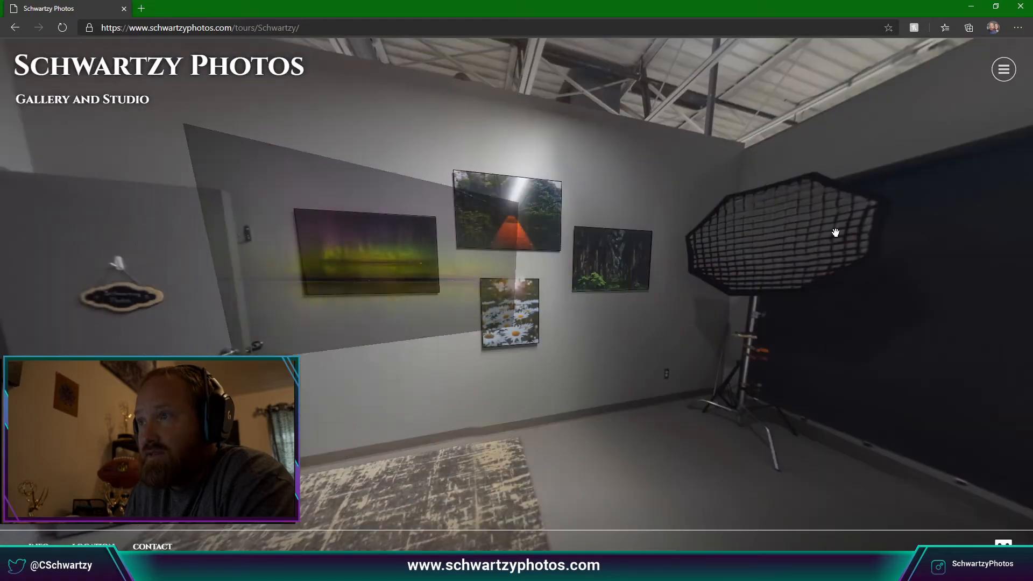
drag(835, 230, 553, 284)
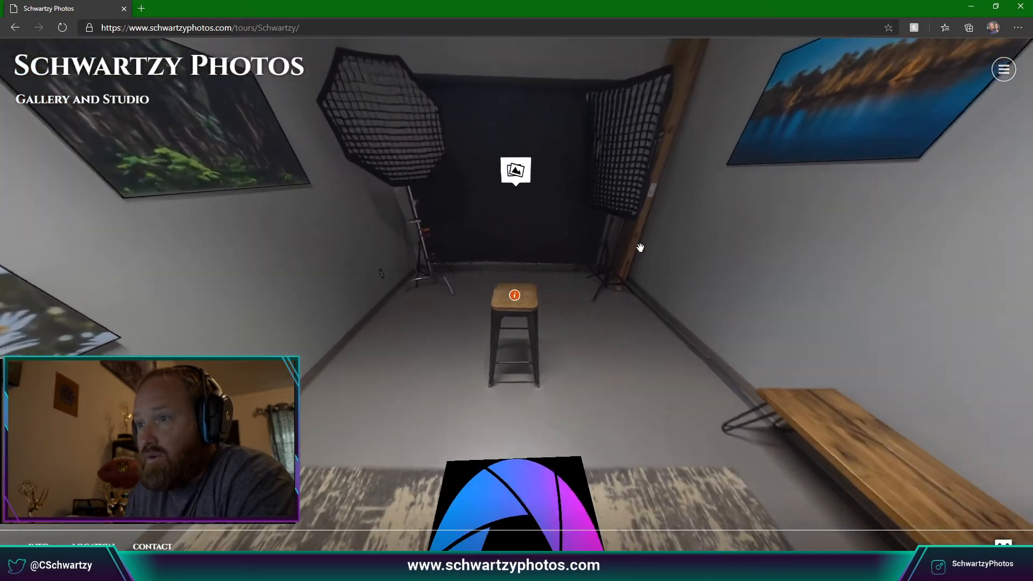
drag(829, 344, 603, 386)
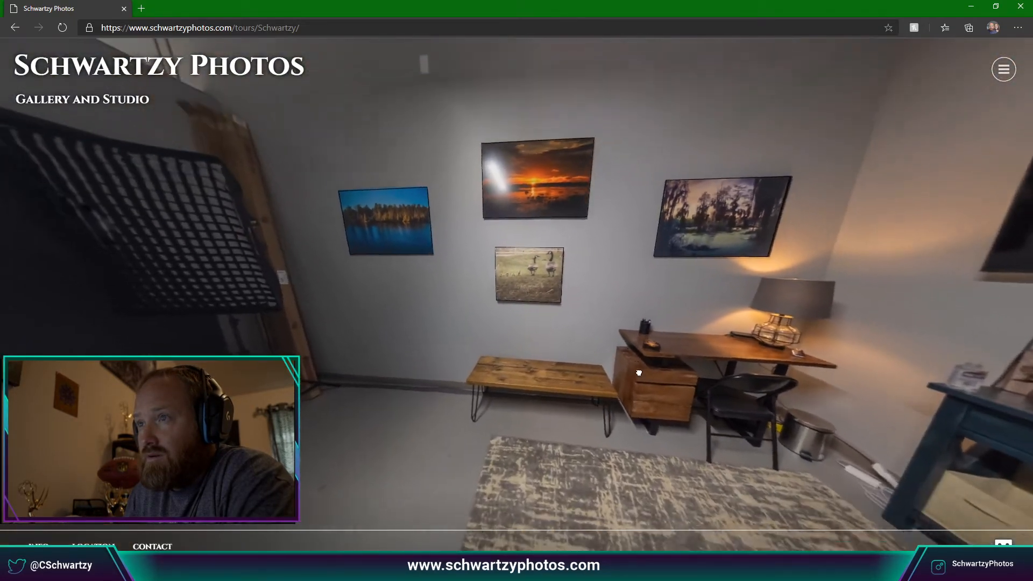
click(544, 189)
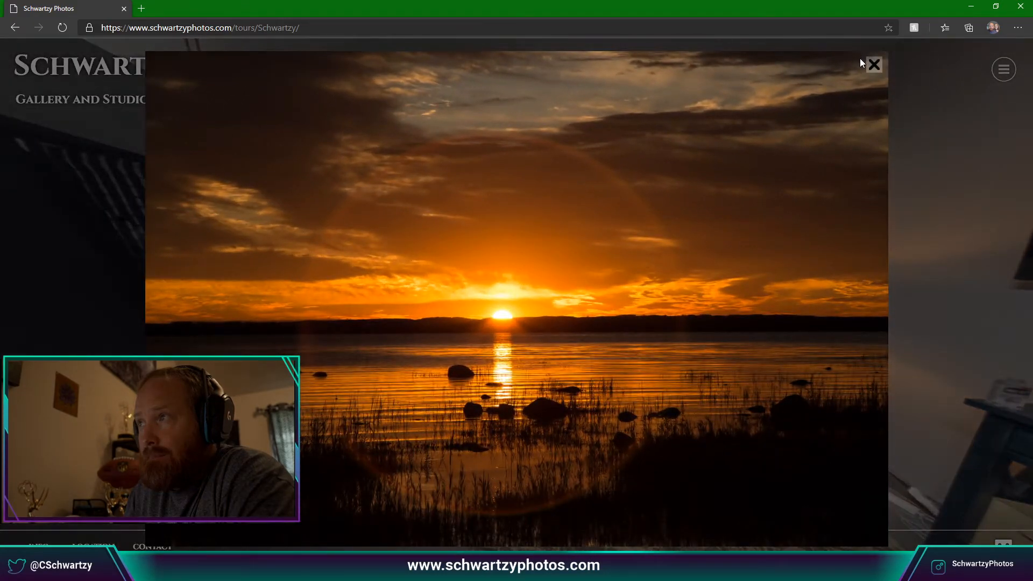
click(874, 65)
Return through the doorway to the hallway and close the browser.
drag(858, 244, 614, 321)
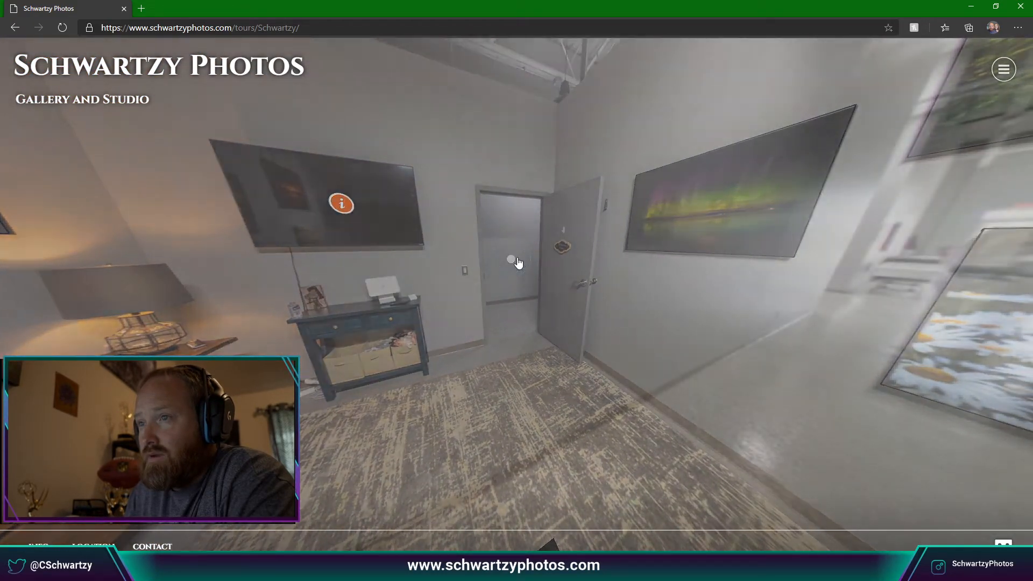
click(515, 260)
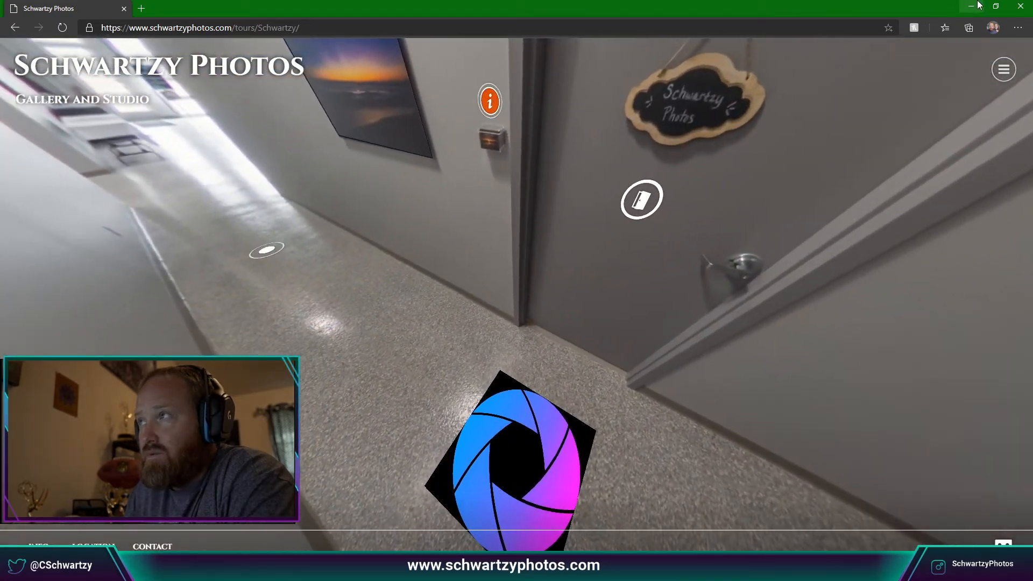
click(1020, 7)
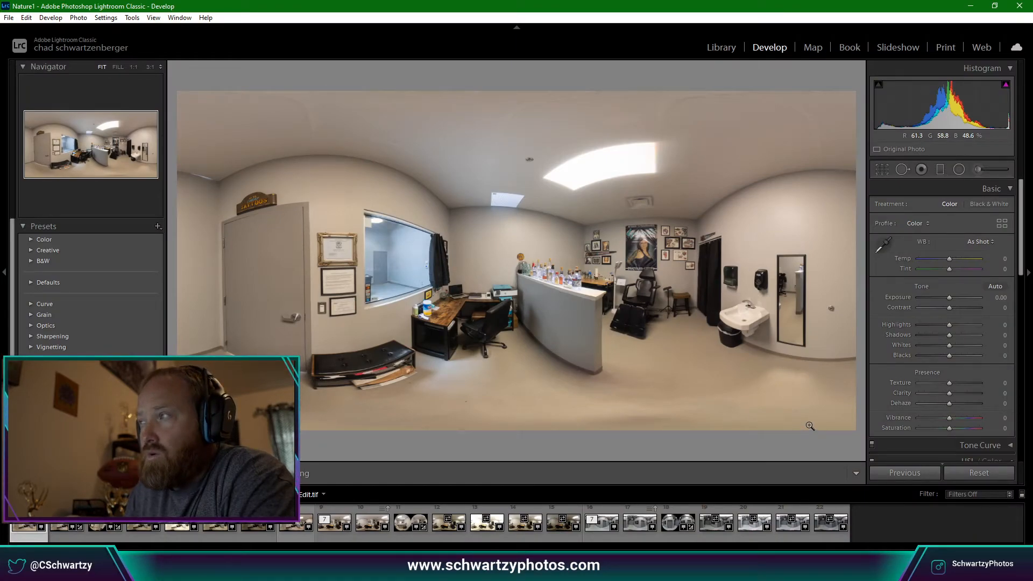
Close Lightroom Classic and confirm quitting.
click(1018, 8)
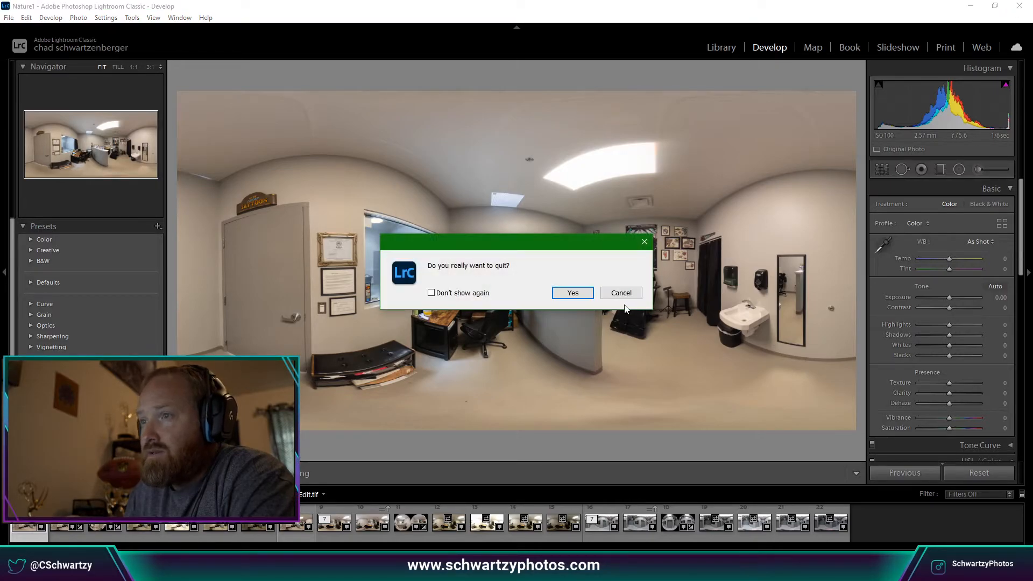
key(Return)
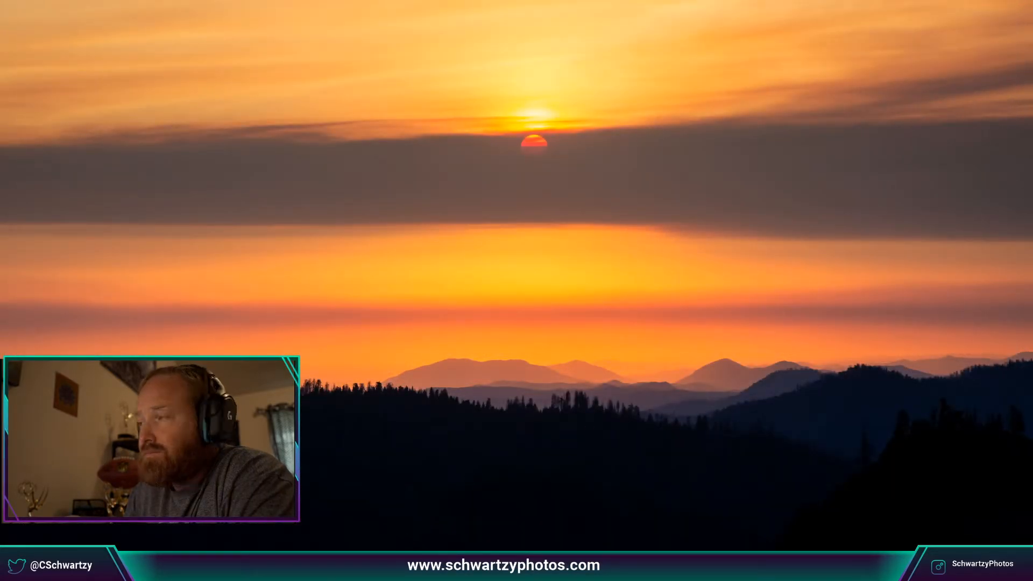
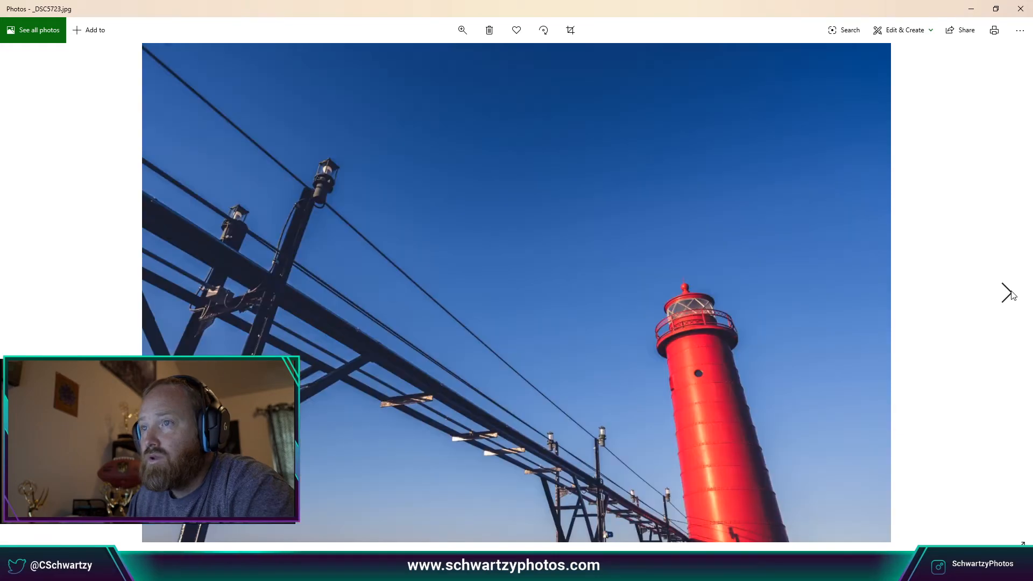
click(1011, 294)
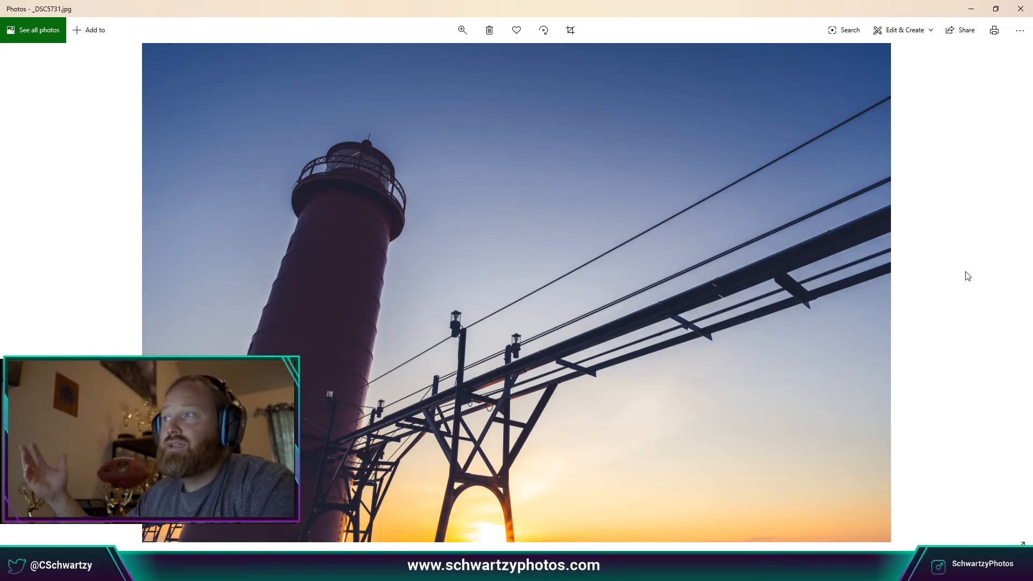
Advance two photos from _DSC5723 to the portrait beach sunset _DSC5767.
click(1018, 296)
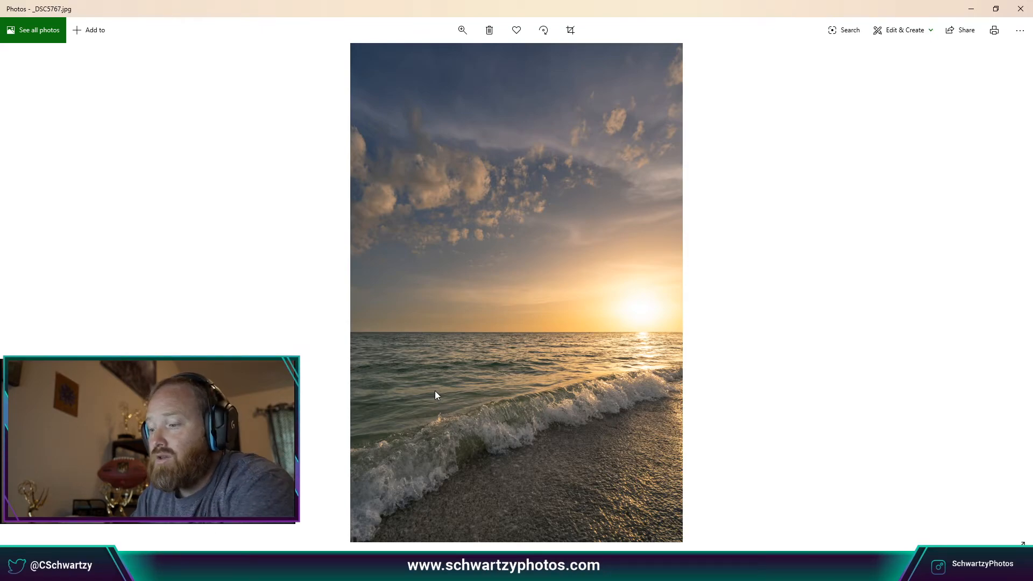
Zoom into the beach sunset photo and pan across the wave, beach and sky.
scroll(435, 391, up, 3)
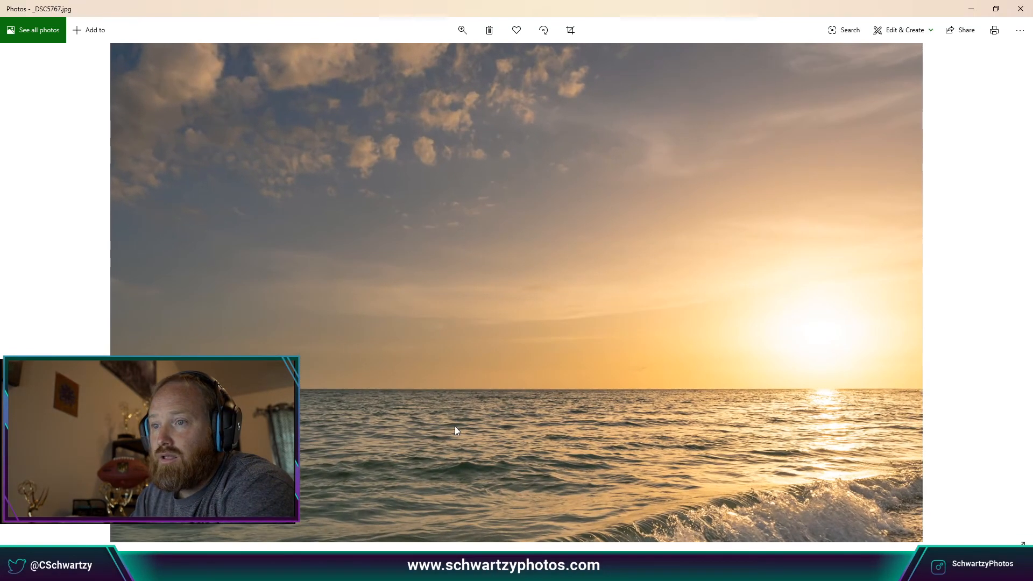
drag(454, 427, 550, 272)
drag(571, 388, 599, 329)
drag(611, 386, 580, 306)
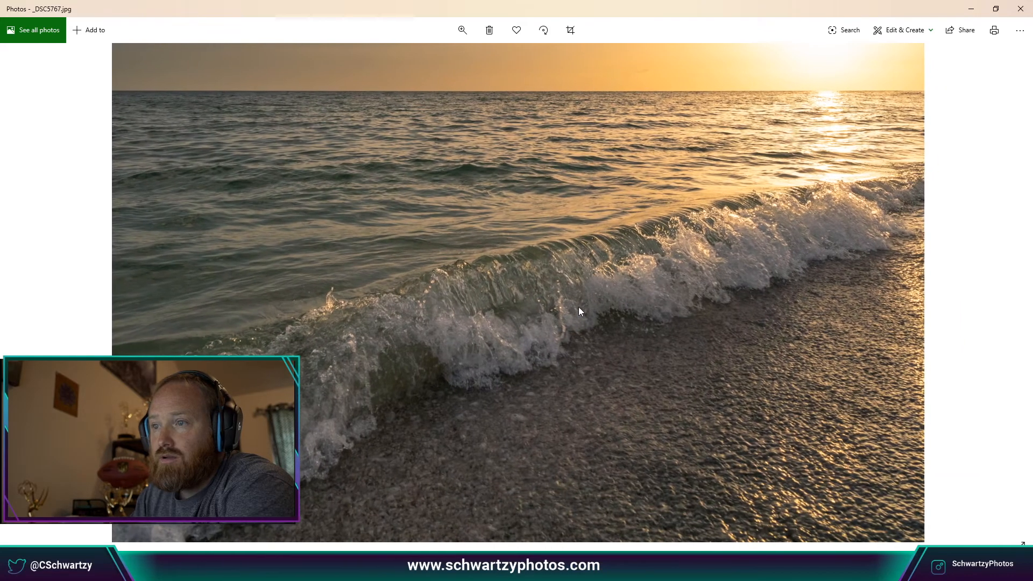
drag(504, 336, 540, 282)
drag(551, 317, 523, 431)
drag(489, 283, 505, 358)
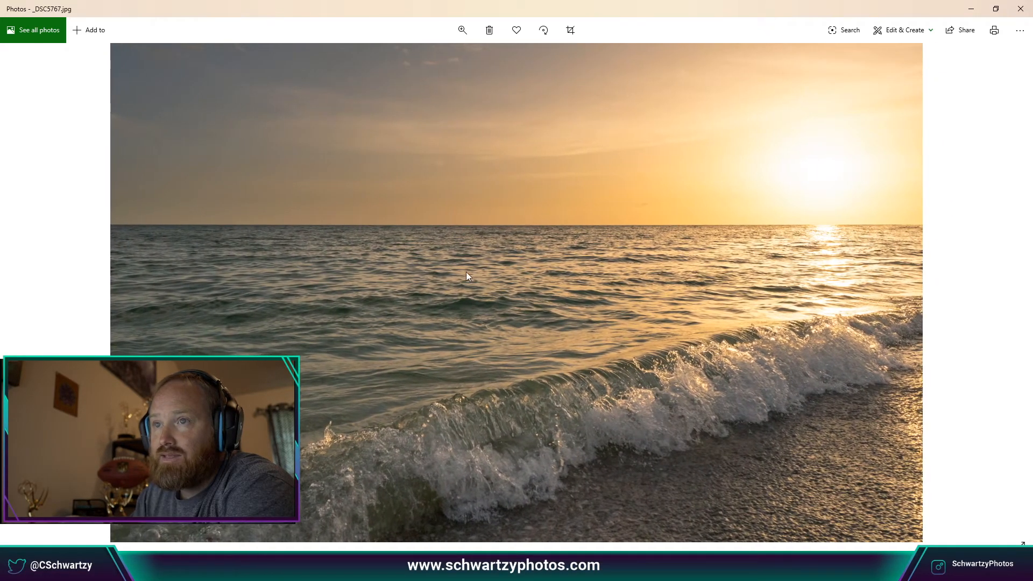
drag(467, 273, 430, 372)
drag(487, 401, 533, 399)
drag(371, 217, 516, 356)
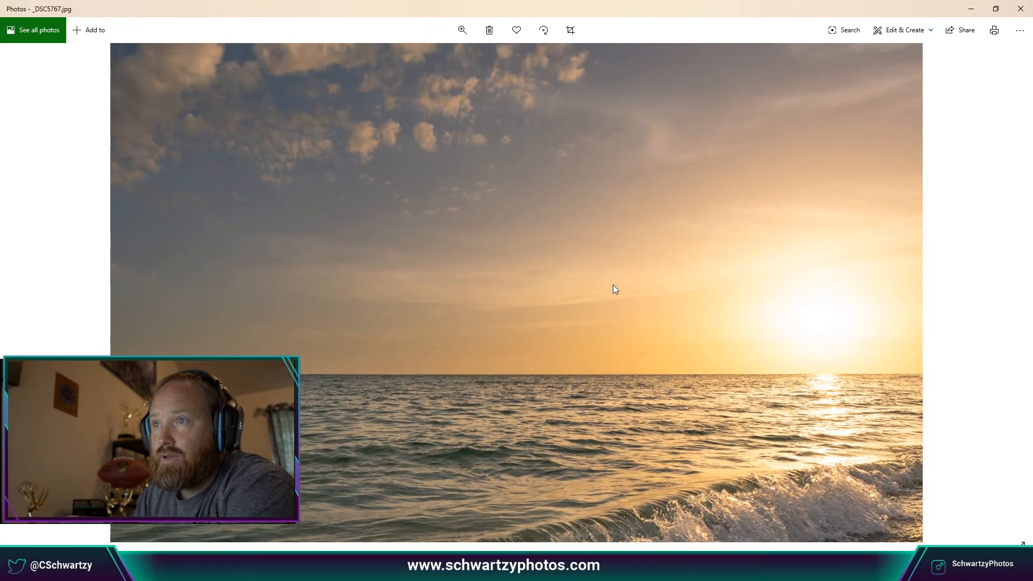
Zoom back out and close Photos, returning to the Nature folder thumbnails.
scroll(706, 347, down, 5)
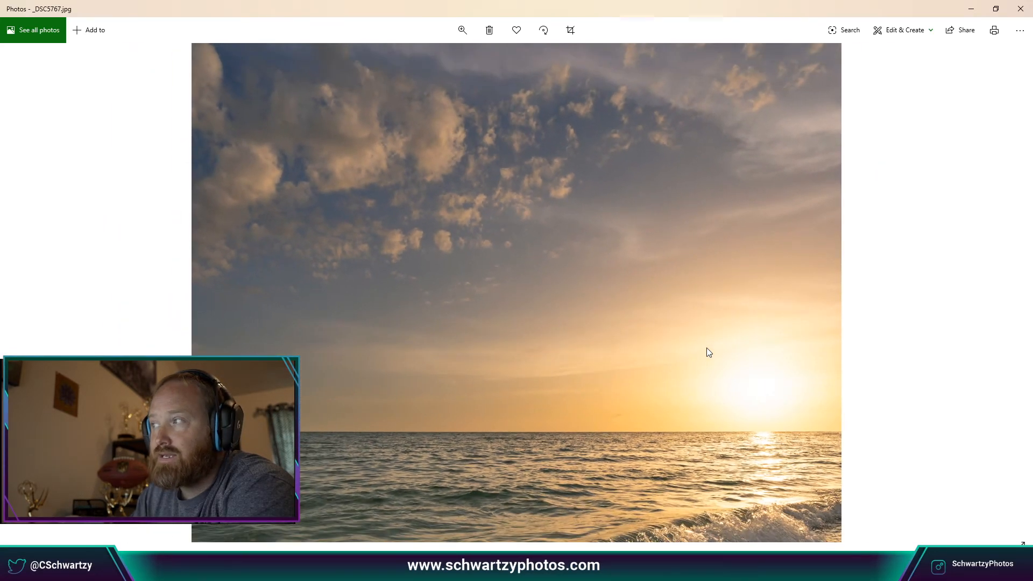
click(1021, 8)
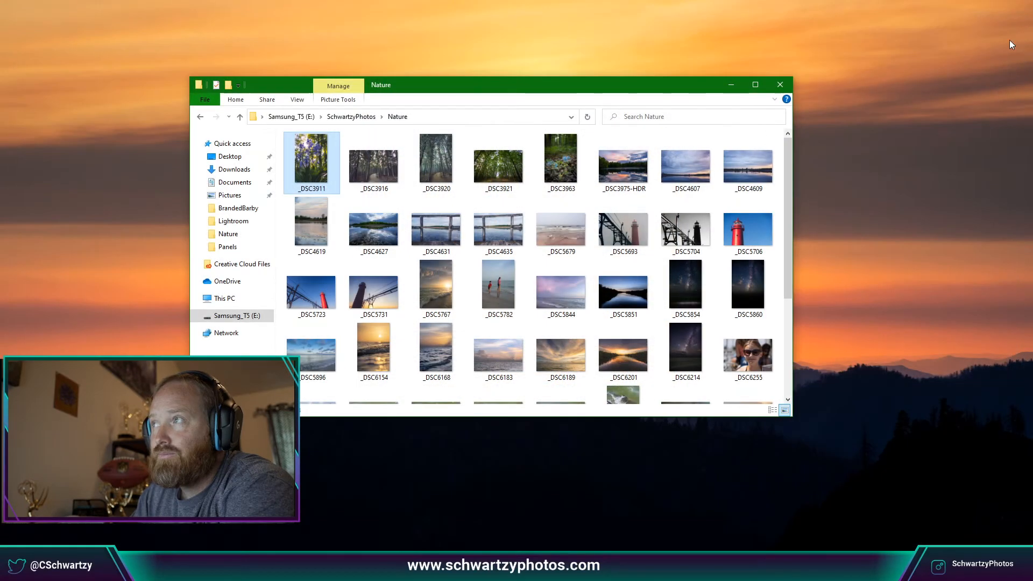
scroll(694, 302, down, 6)
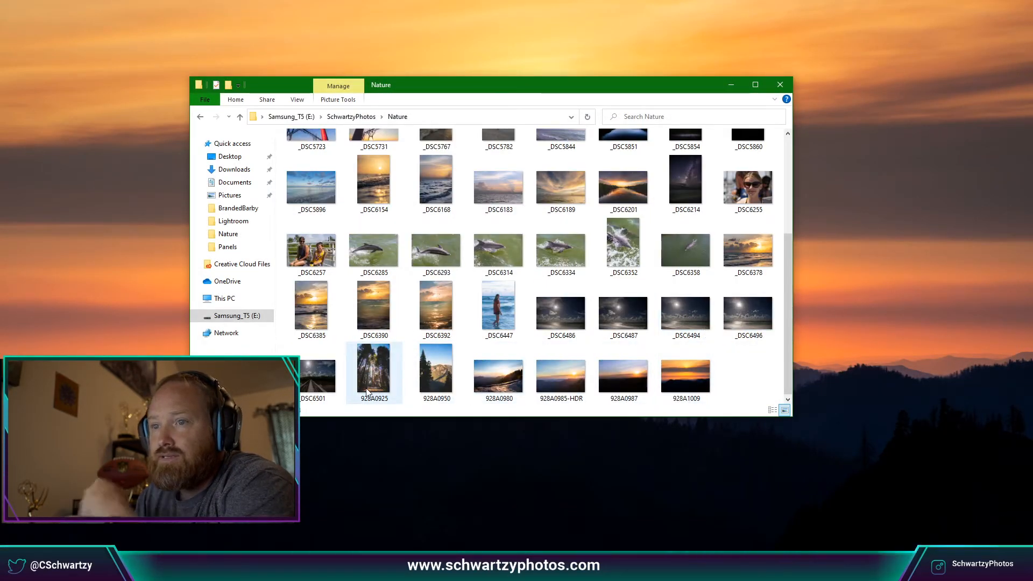
View 928A0925, then the moonlit mountain 928A0950, and close the viewer.
mouse_move(370, 390)
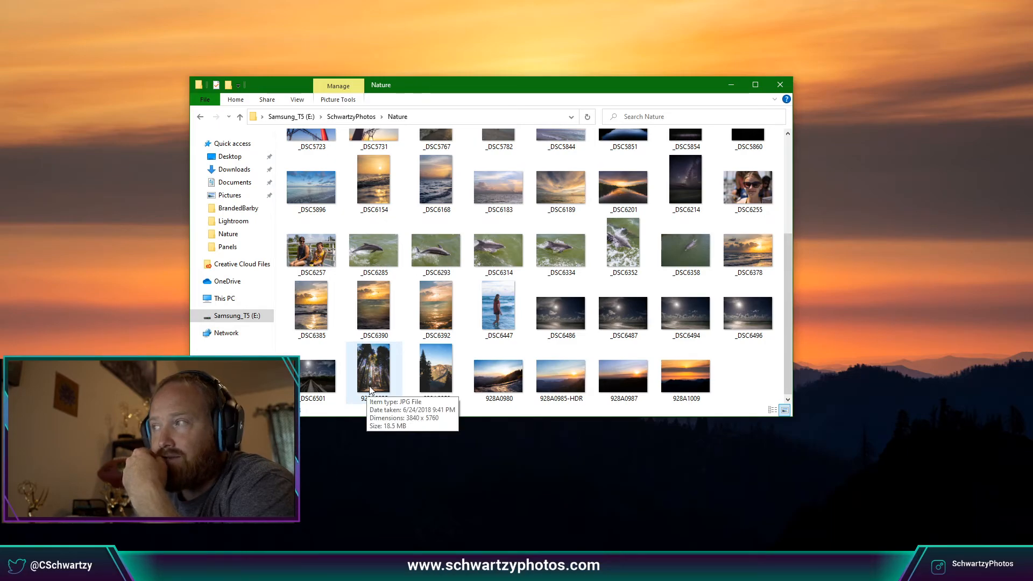
double_click(369, 385)
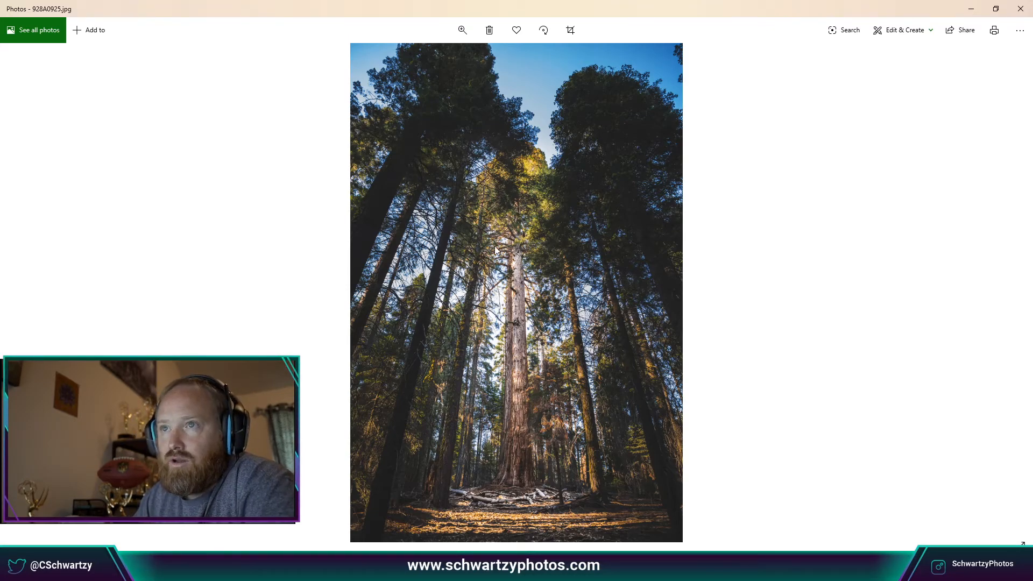
key(Right)
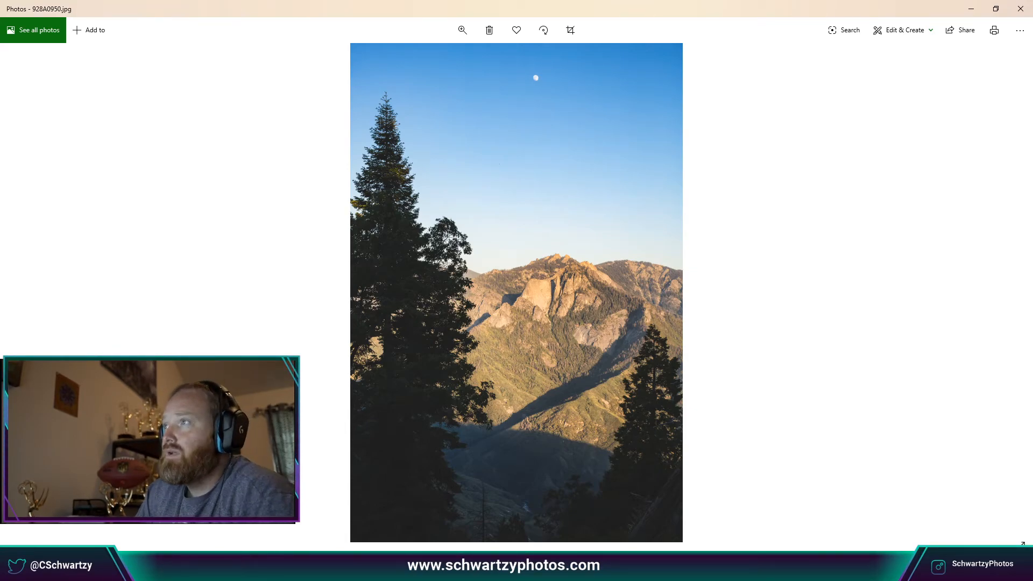
click(1019, 11)
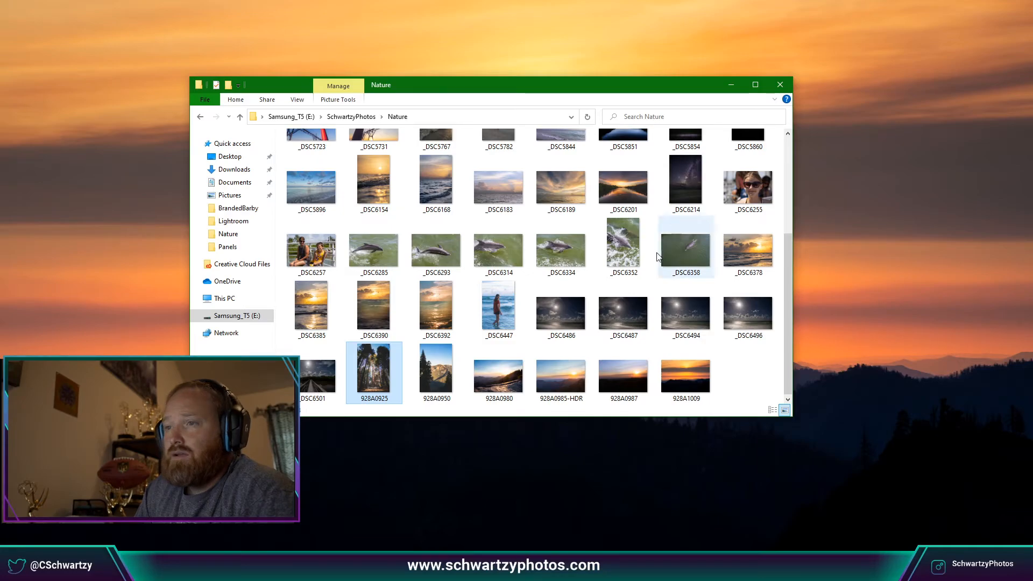
Open 928A0950 and browse forward past 928A0980 to the 928A0985-HDR sunset.
double_click(441, 375)
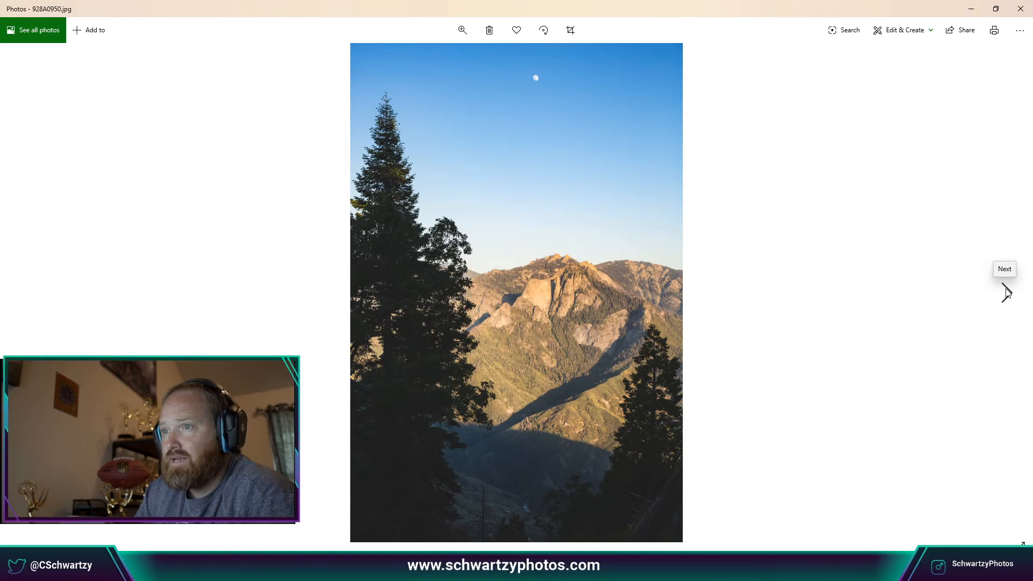
click(1007, 293)
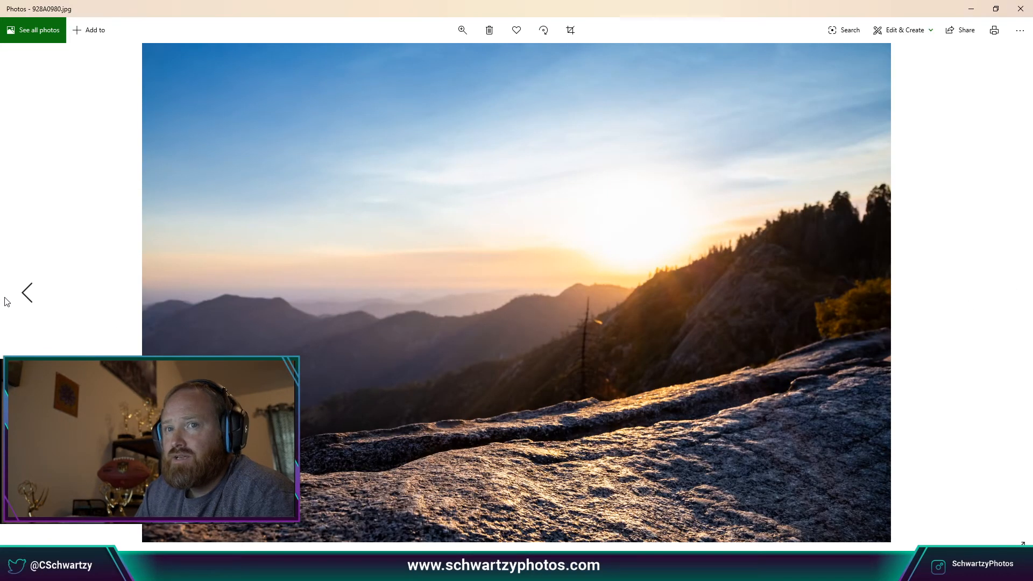
click(27, 294)
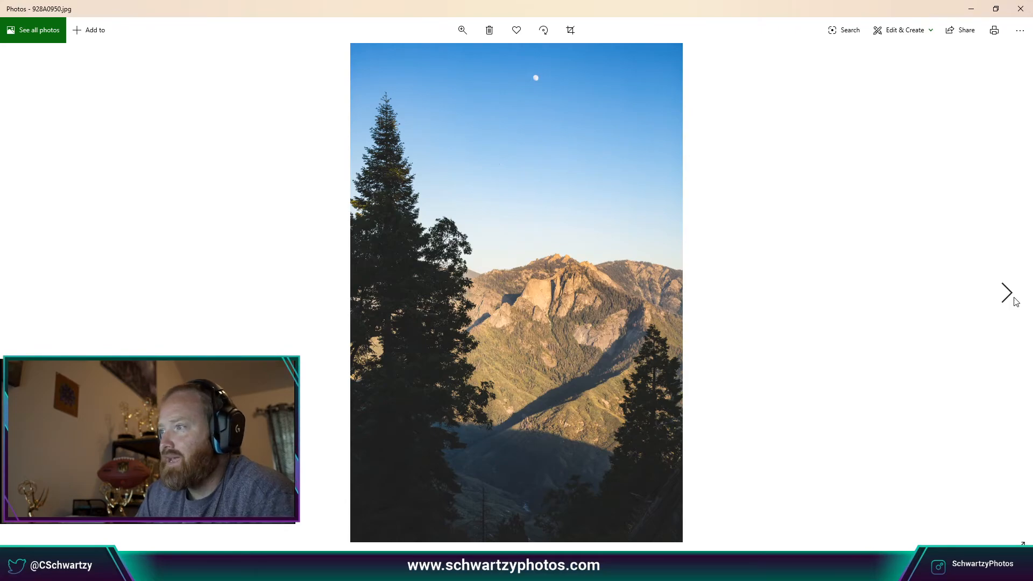
click(1016, 298)
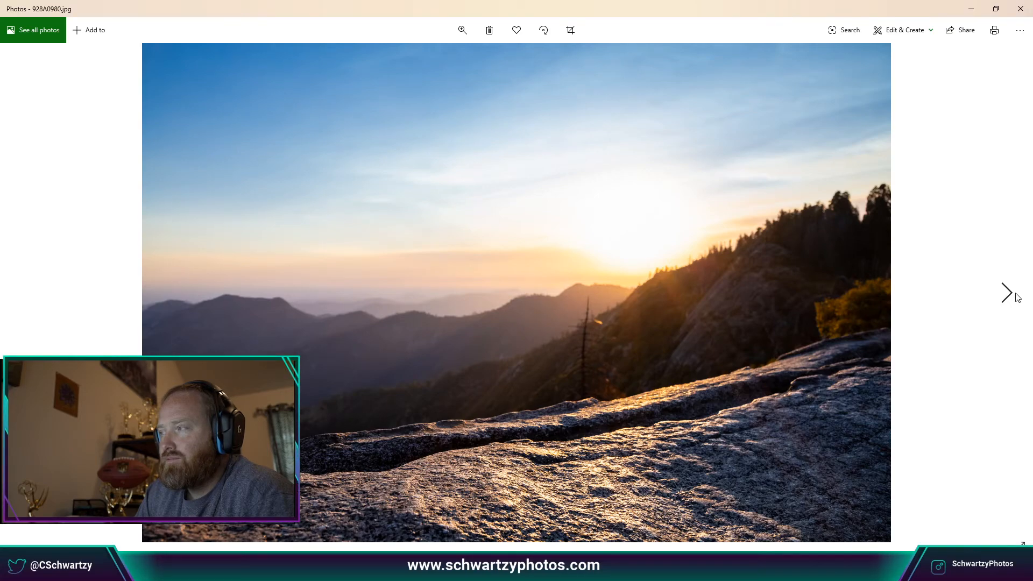
click(1017, 297)
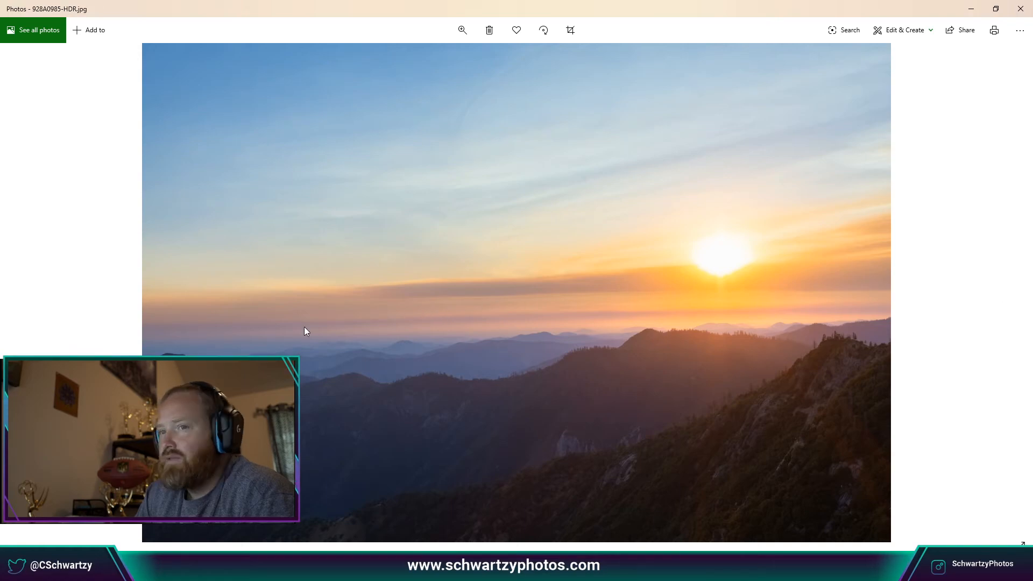
Step back three photos to the sequoia shot 928A0925.
click(24, 294)
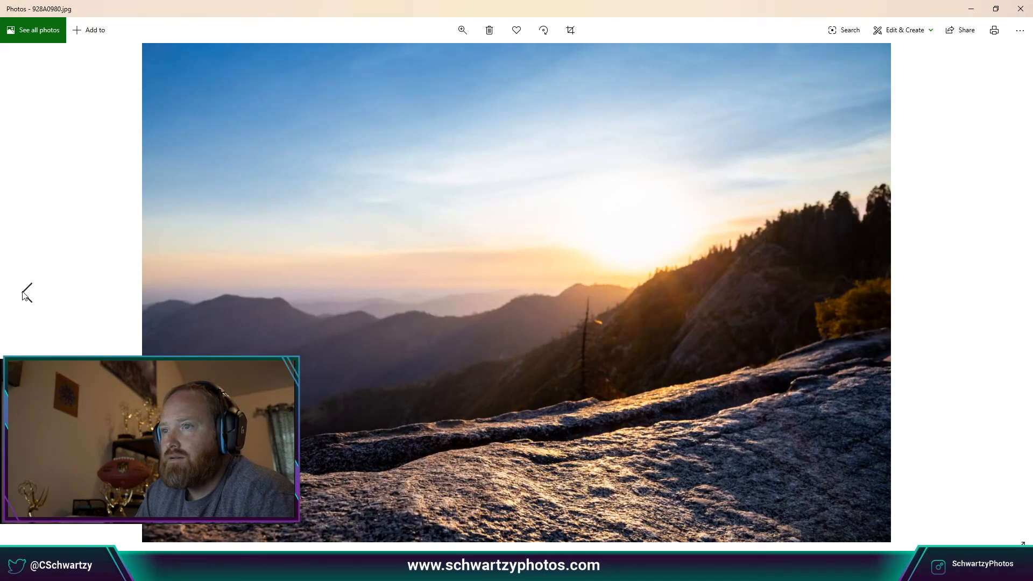
click(24, 295)
click(25, 295)
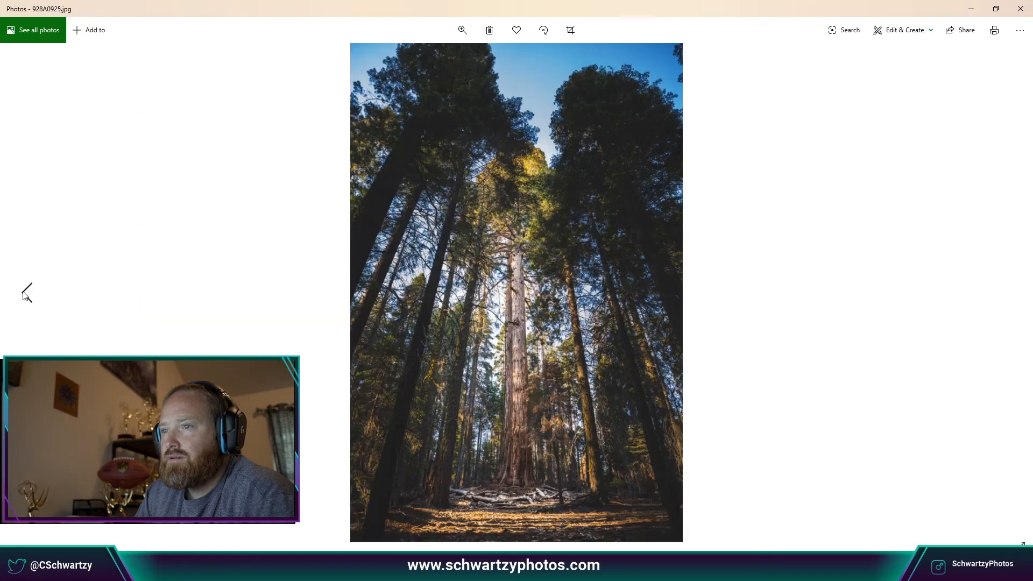
Browse forward through the sunsets, comparing 928A0980 and 928A0985-HDR, to reach 928A0987.
click(1007, 293)
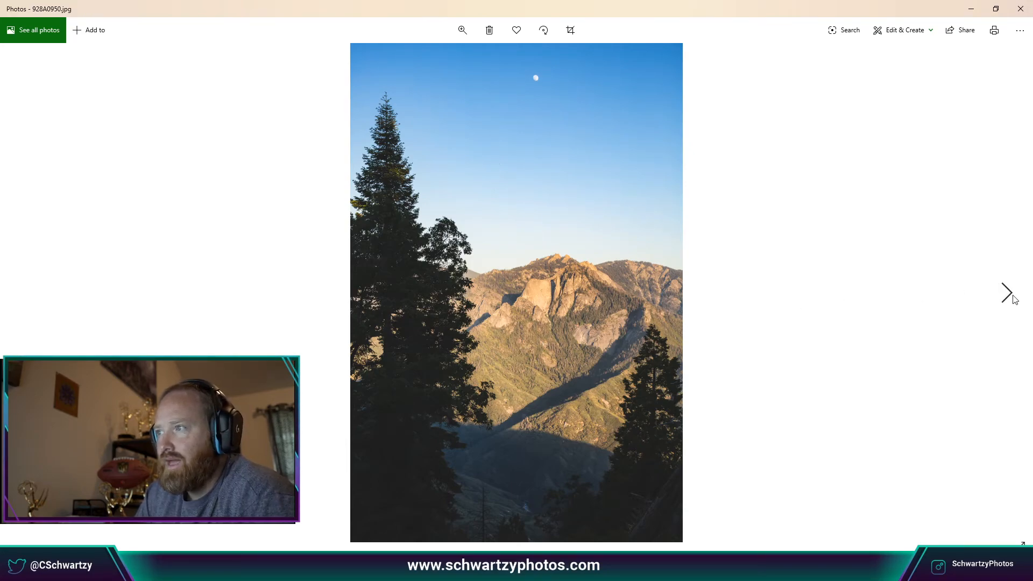
click(1009, 294)
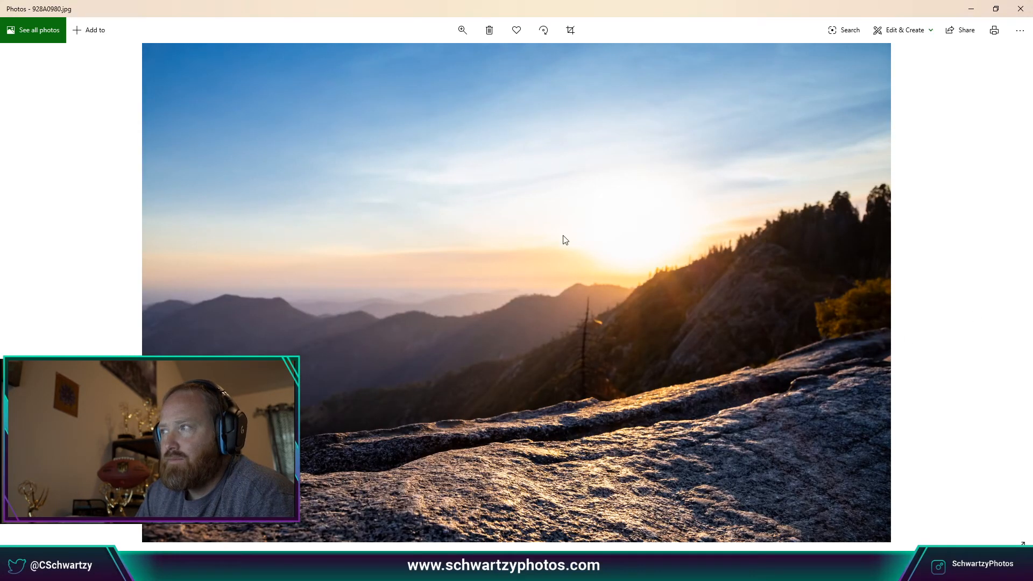
click(1007, 293)
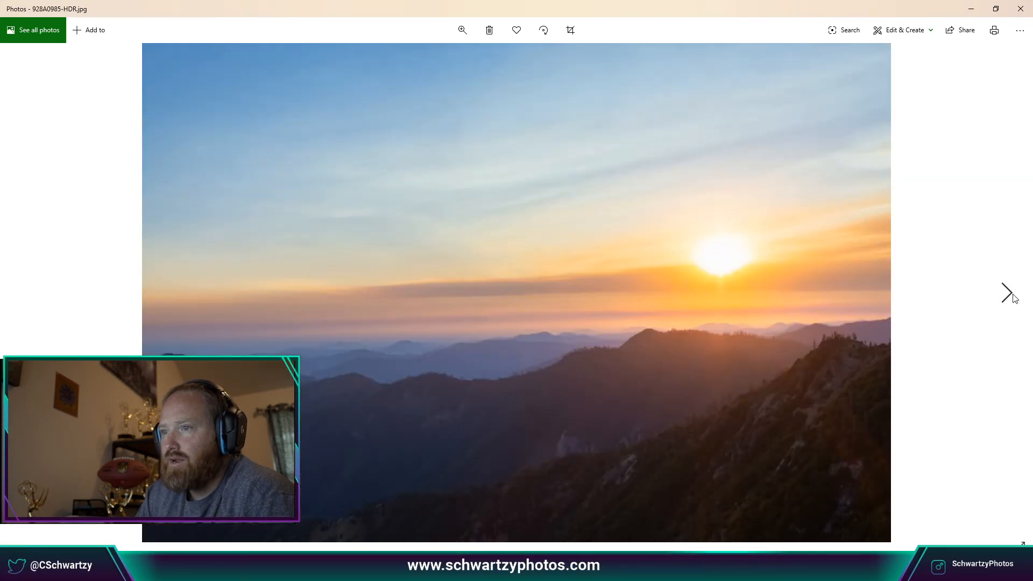
click(25, 293)
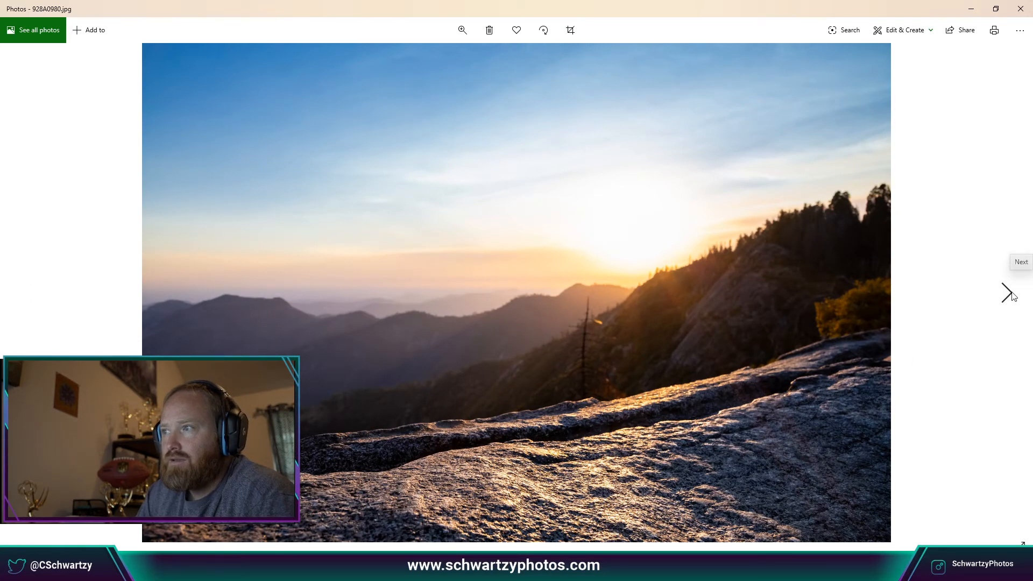
click(1008, 294)
click(26, 293)
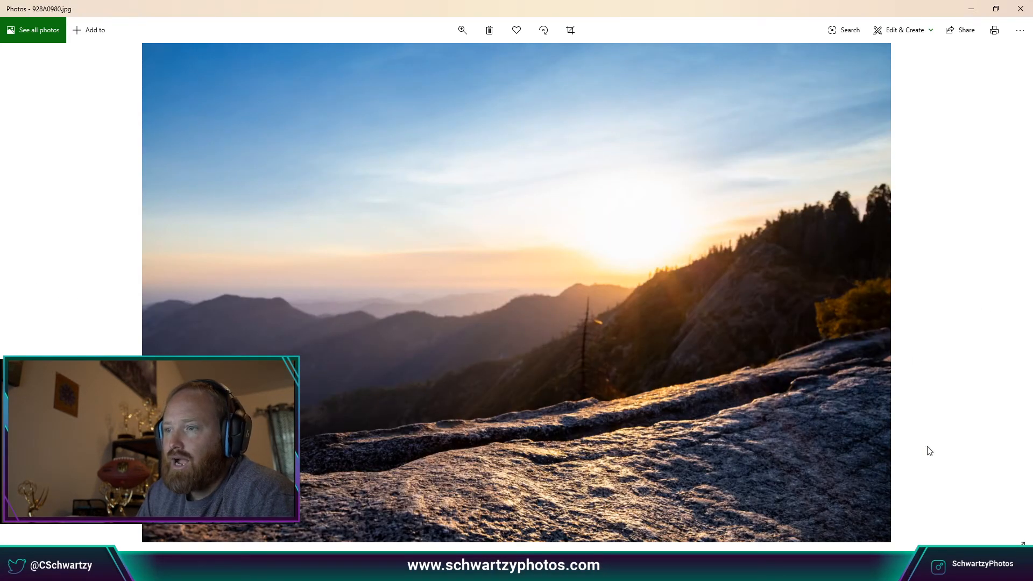
click(1012, 295)
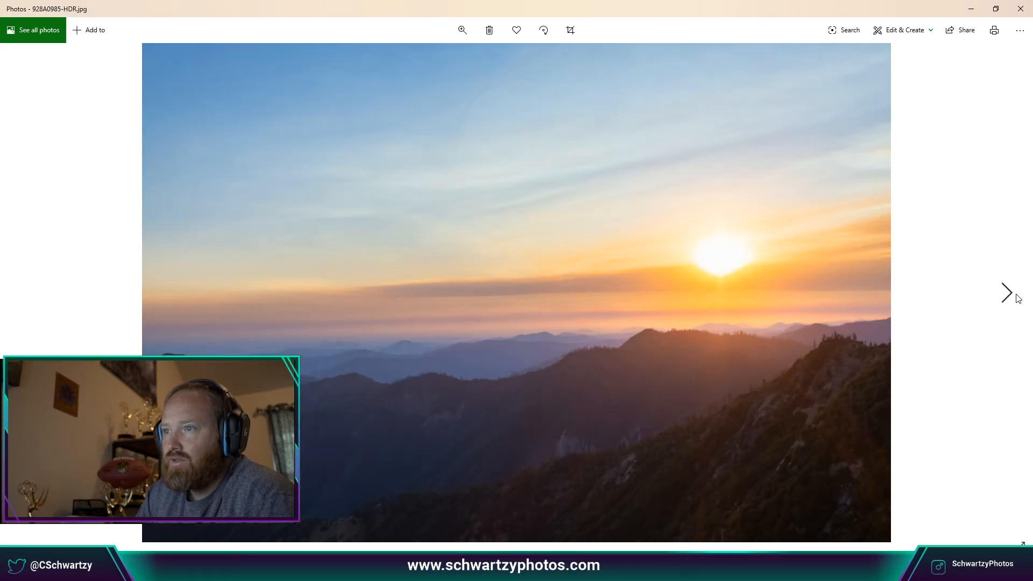
click(1018, 299)
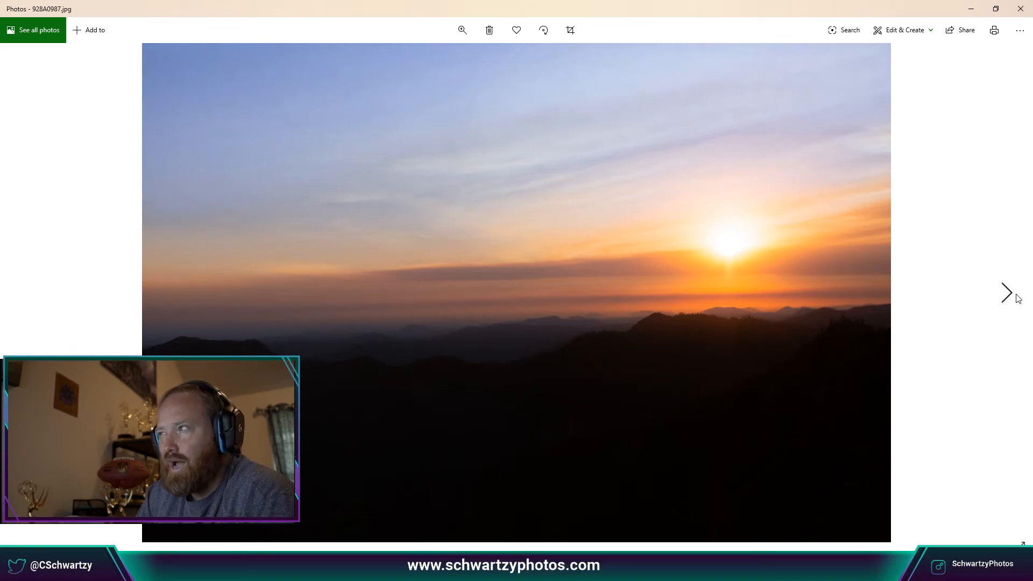
Advance to 928A1009, the half-set sun behind smoky clouds over forested ridges.
click(1017, 299)
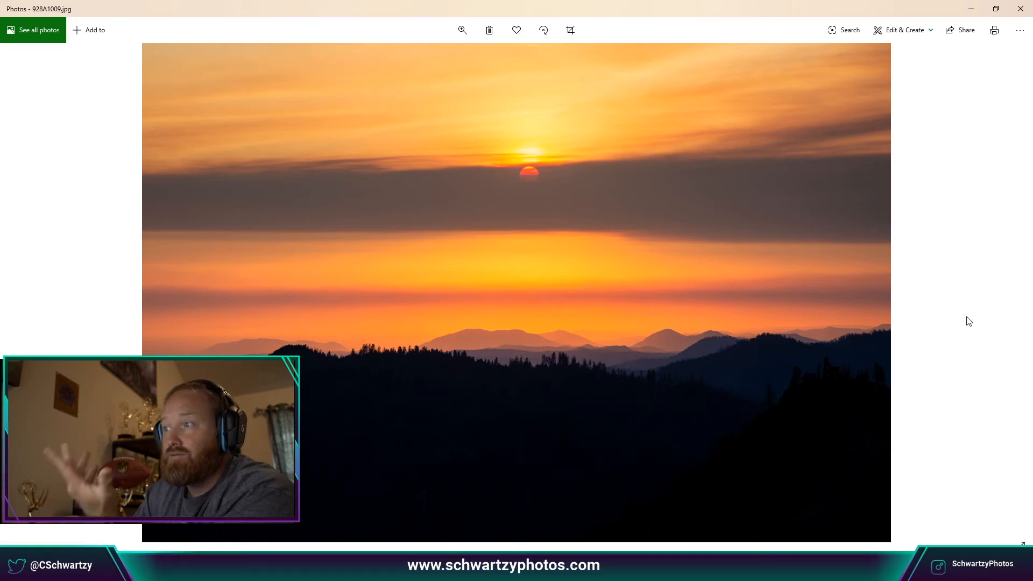
Close Photos and the Nature folder, then drag the empty 3DVista project window to the desktop centre.
click(1021, 9)
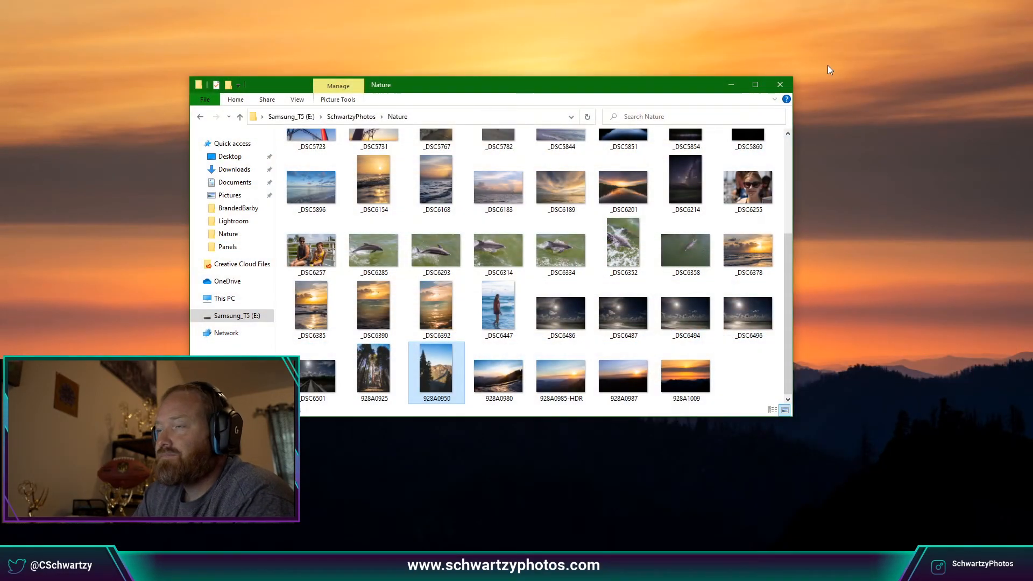
click(784, 84)
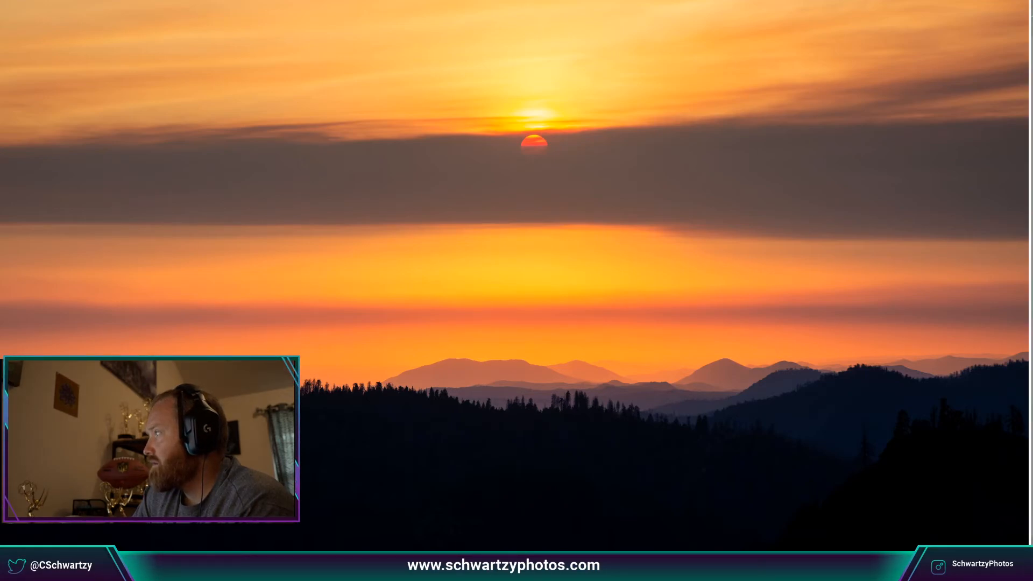
drag(1032, 229, 685, 68)
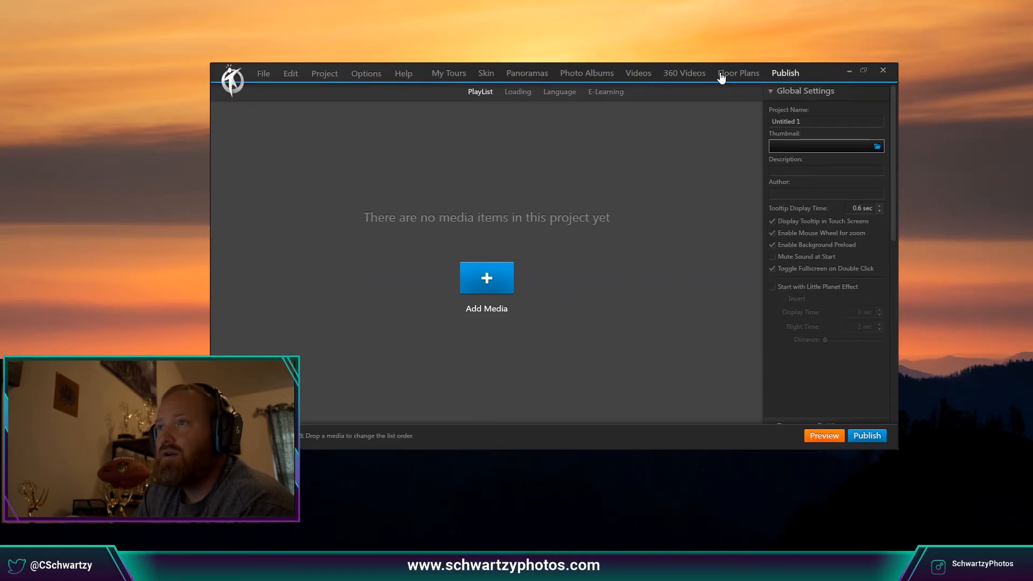
Maximize the Untitled 1 project window and bring up the Add Media dialog.
click(865, 71)
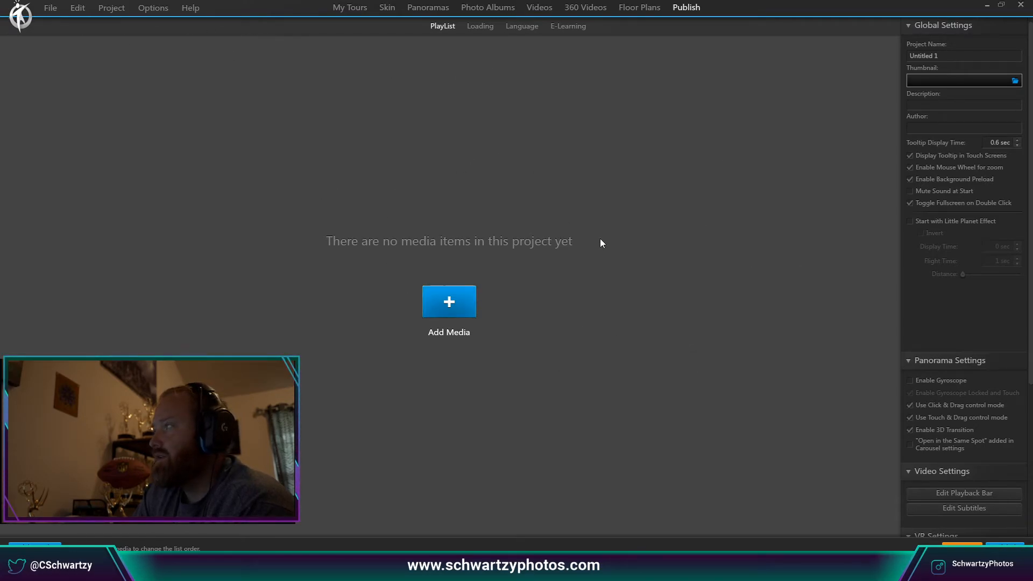
click(450, 302)
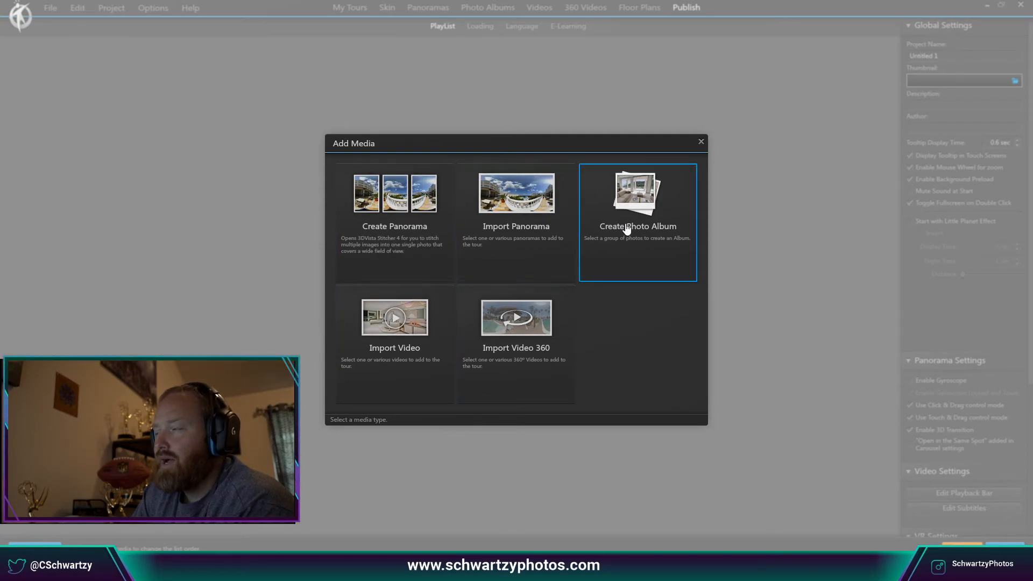
Choose Import Panorama > Standard Panorama and browse the Samsung_T5 drive into SchwartzyPhotos.
click(537, 227)
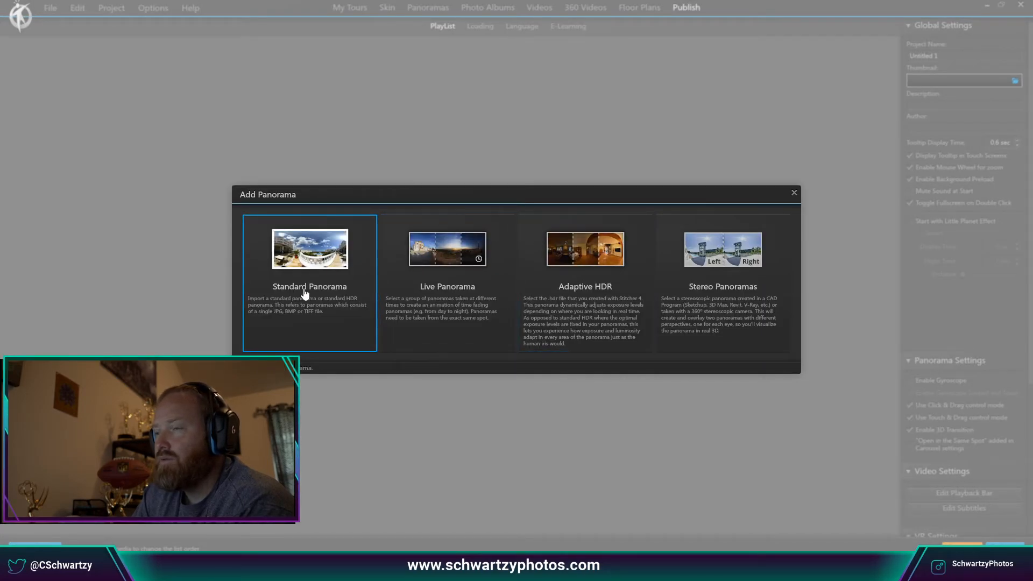
click(319, 323)
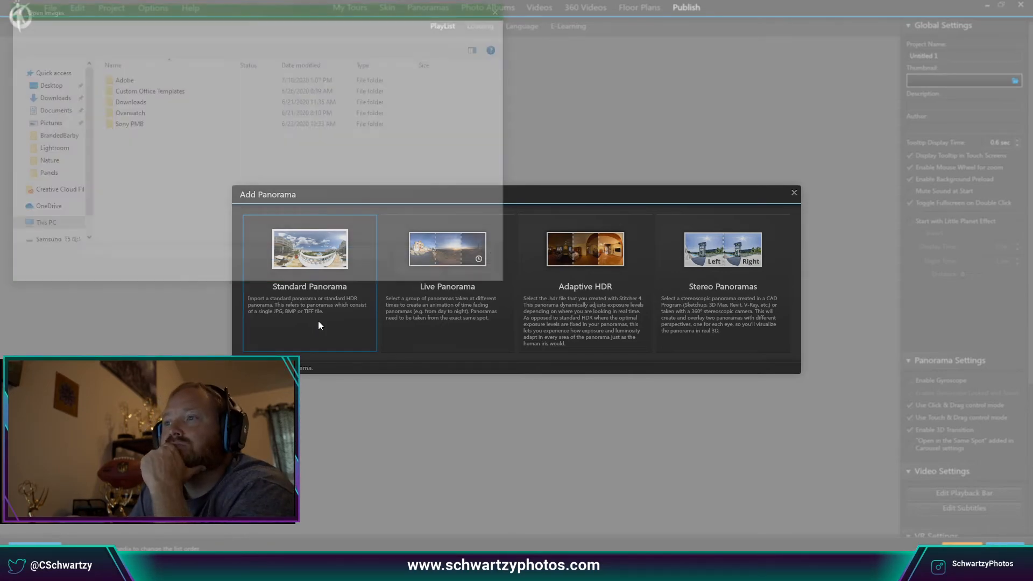
scroll(53, 215, down, 2)
click(53, 211)
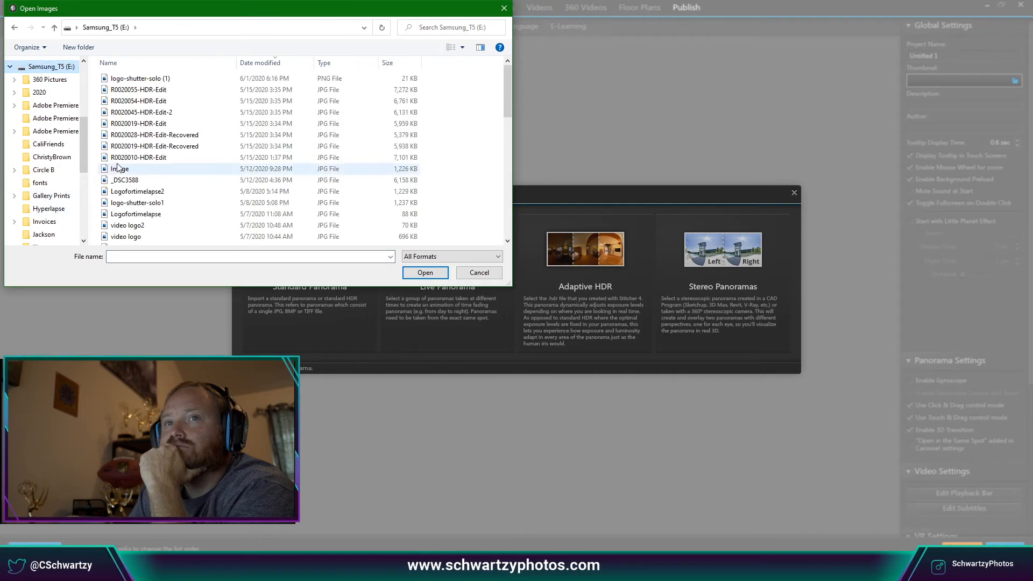
scroll(130, 174, down, 6)
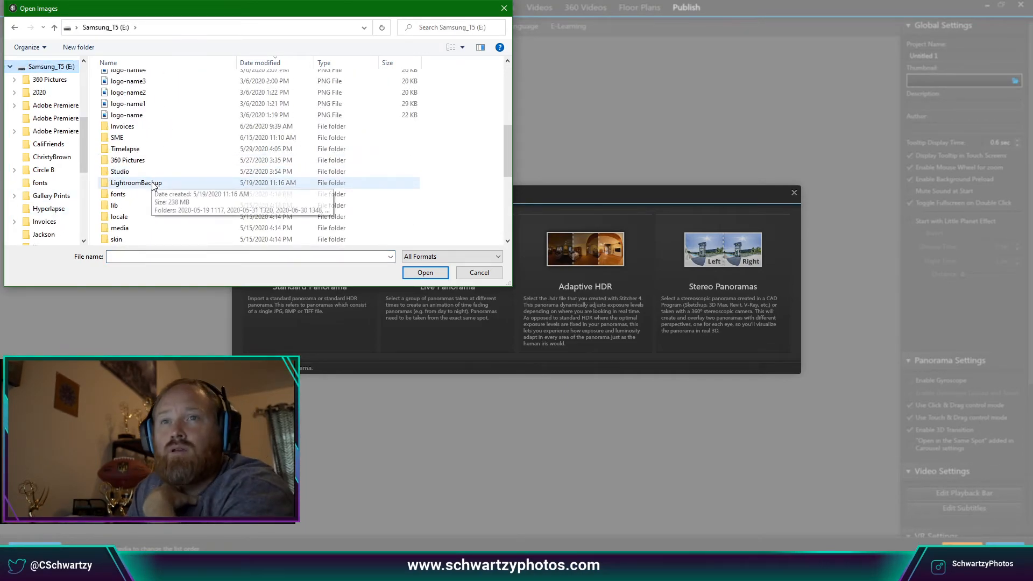
scroll(150, 183, down, 1)
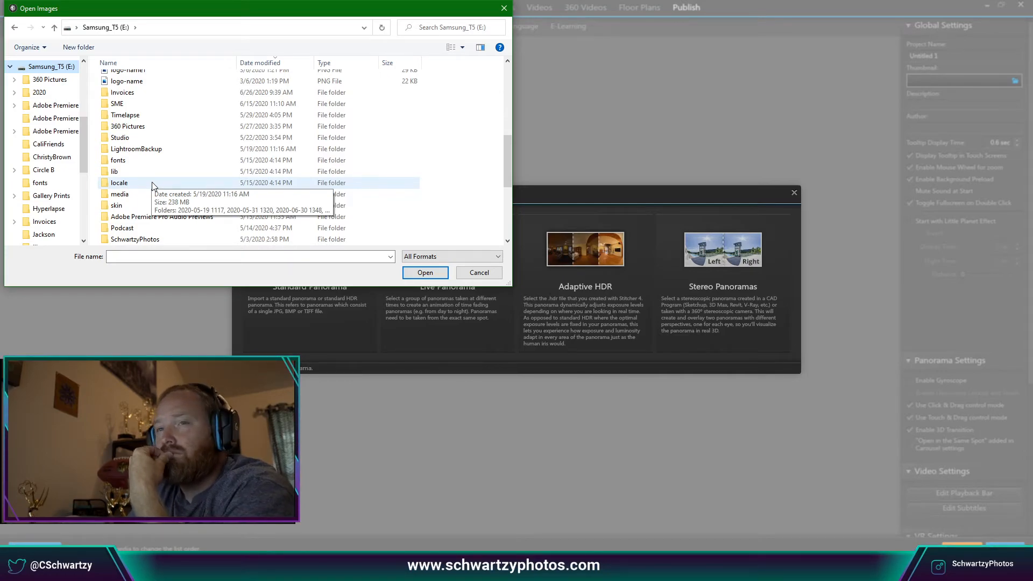
scroll(153, 185, down, 2)
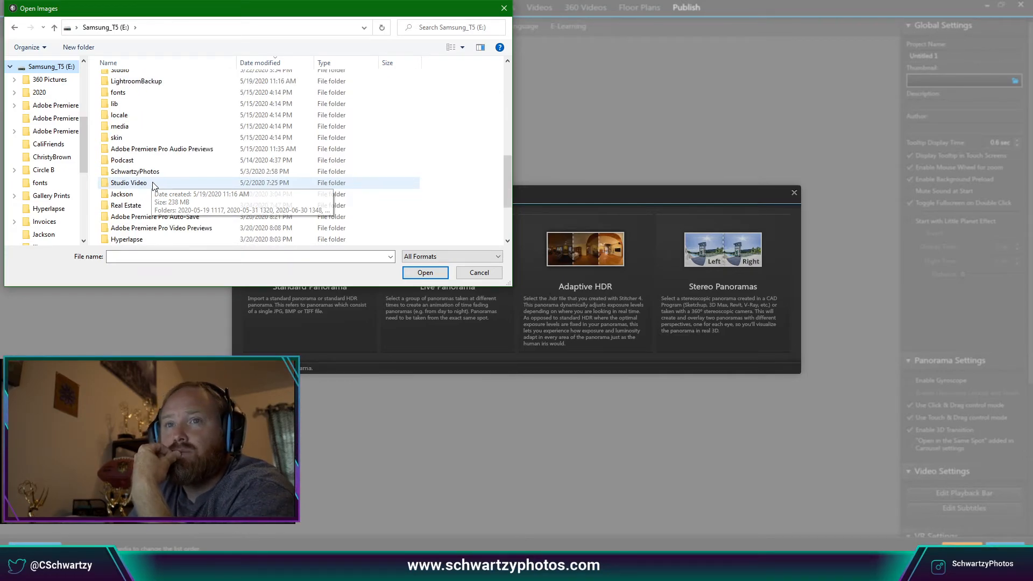
double_click(138, 172)
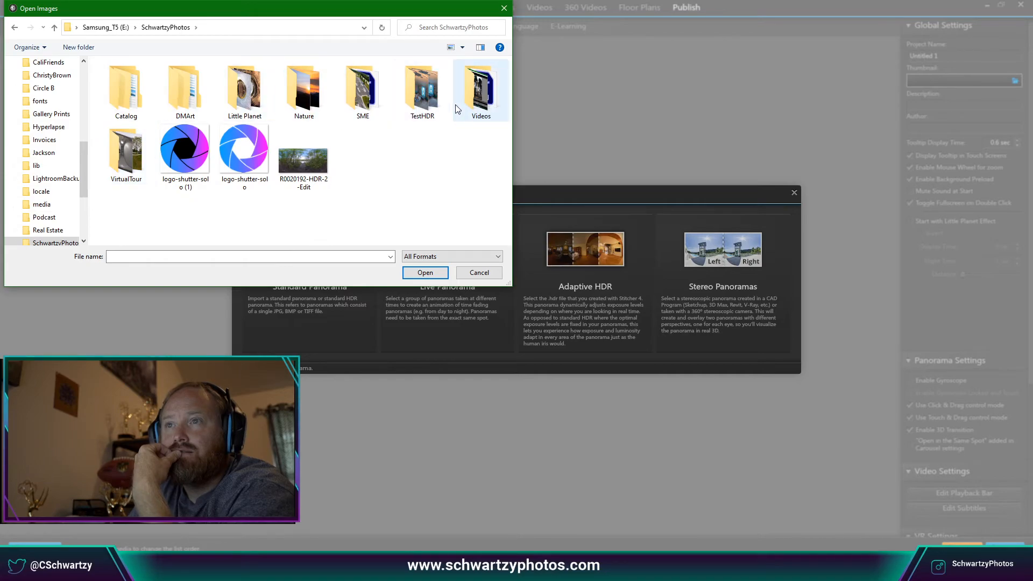
Open VirtualTour\BrandedBarby and import Inside_1, Inside_2 and Outside.
click(135, 161)
double_click(135, 161)
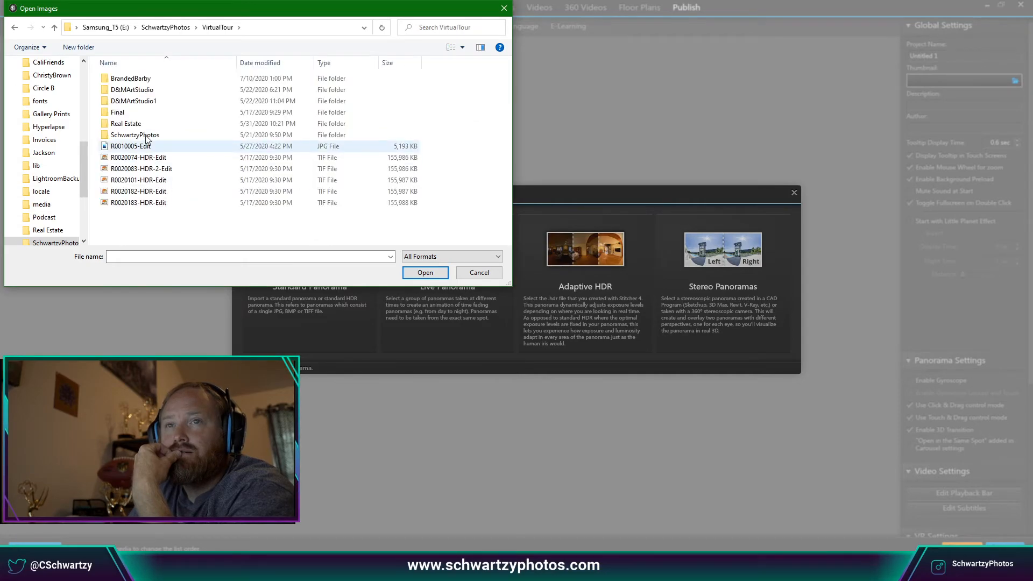
double_click(147, 81)
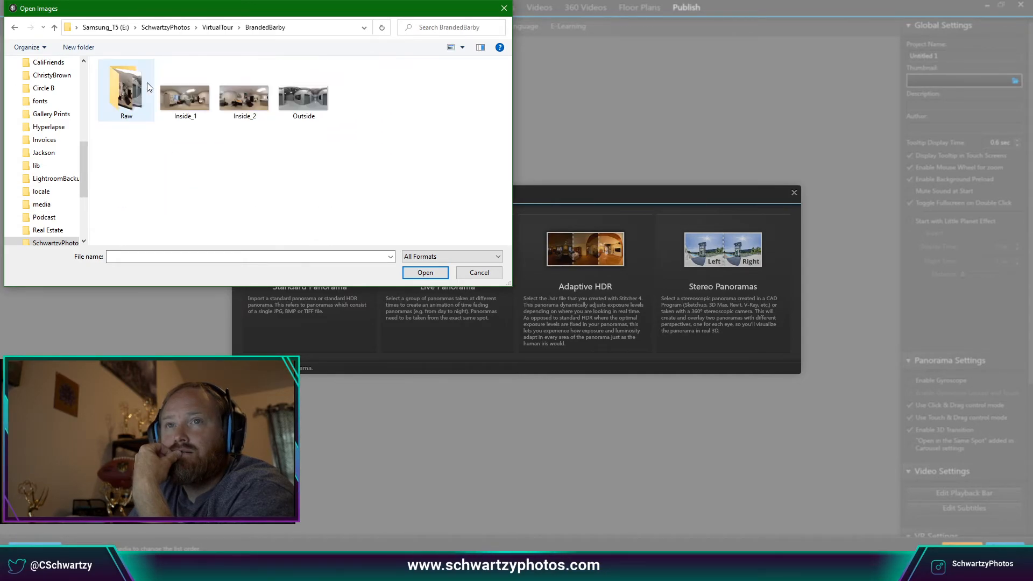
click(184, 104)
shift+click(304, 119)
click(436, 273)
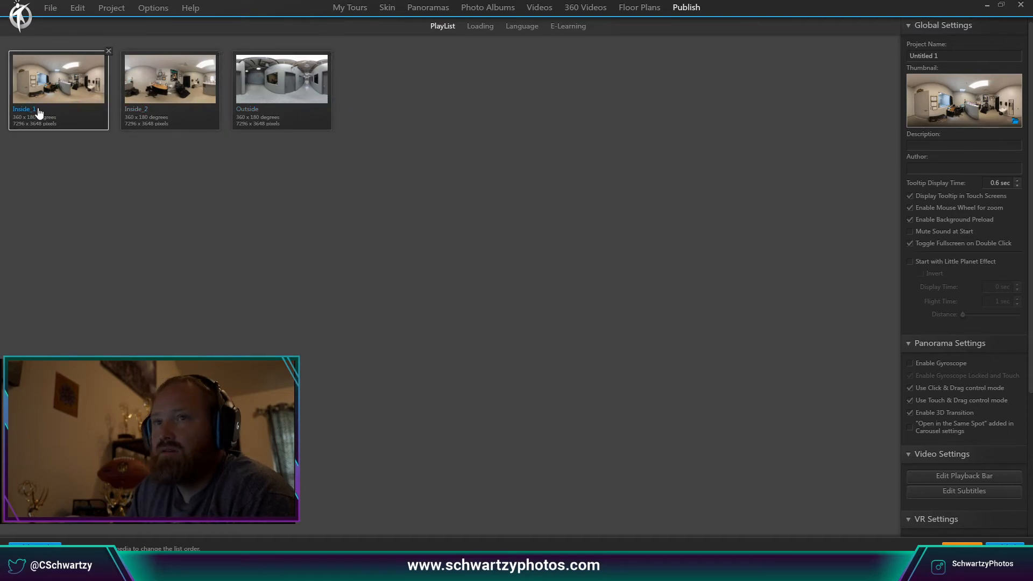
Open Inside_1's panorama settings and turn the view around the tattoo studio.
click(50, 119)
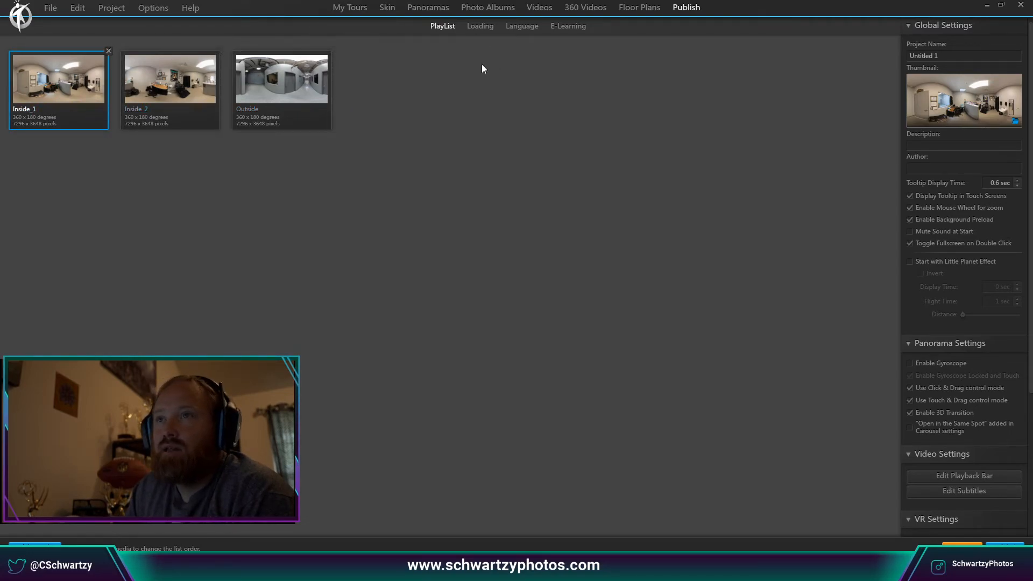
double_click(72, 124)
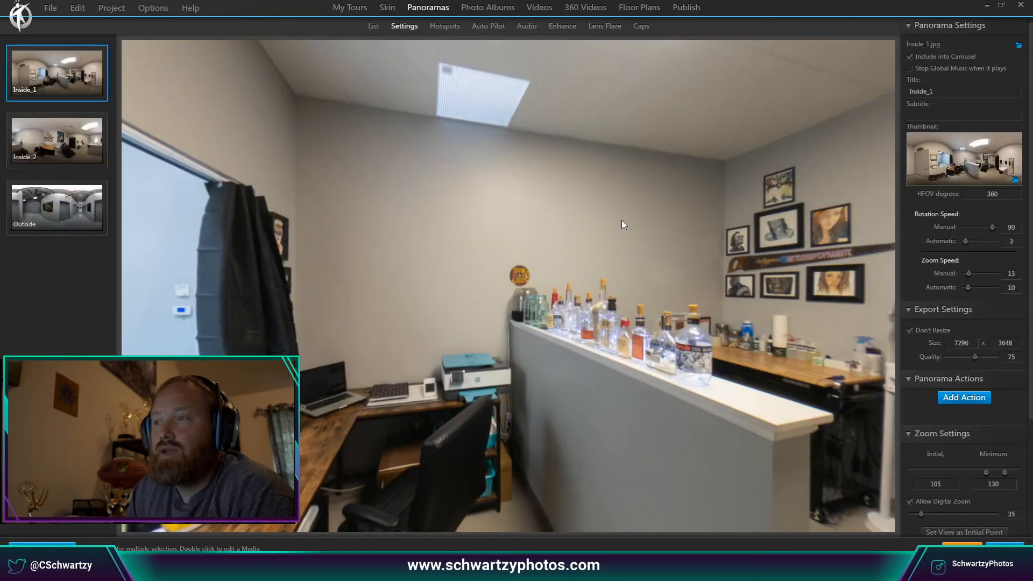
drag(622, 221, 472, 218)
scroll(495, 234, down, 5)
drag(606, 264, 684, 340)
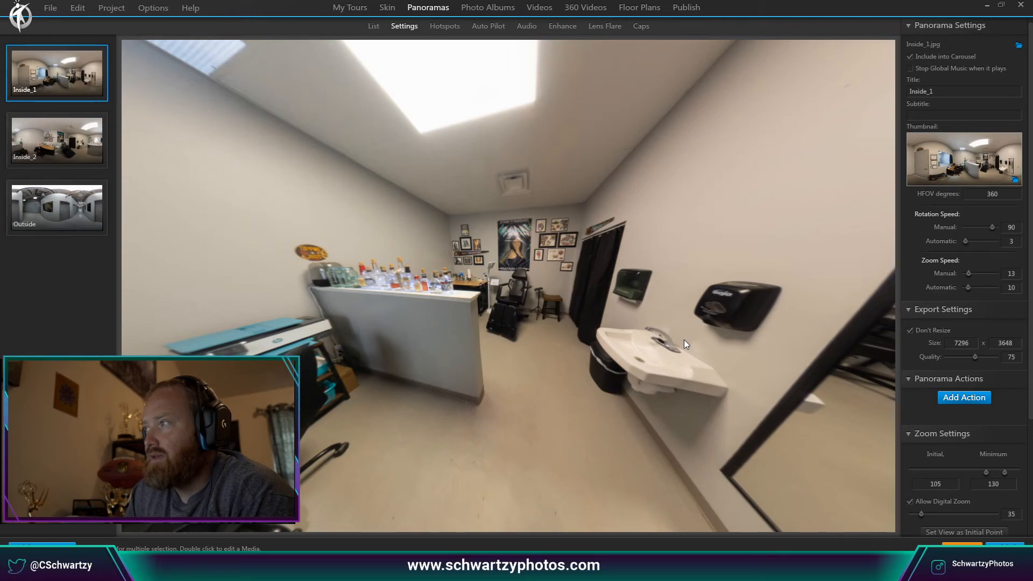
Test the zoom range repeatedly, then turn toward the door wall and the desk counter.
scroll(684, 341, up, 3)
scroll(684, 340, down, 3)
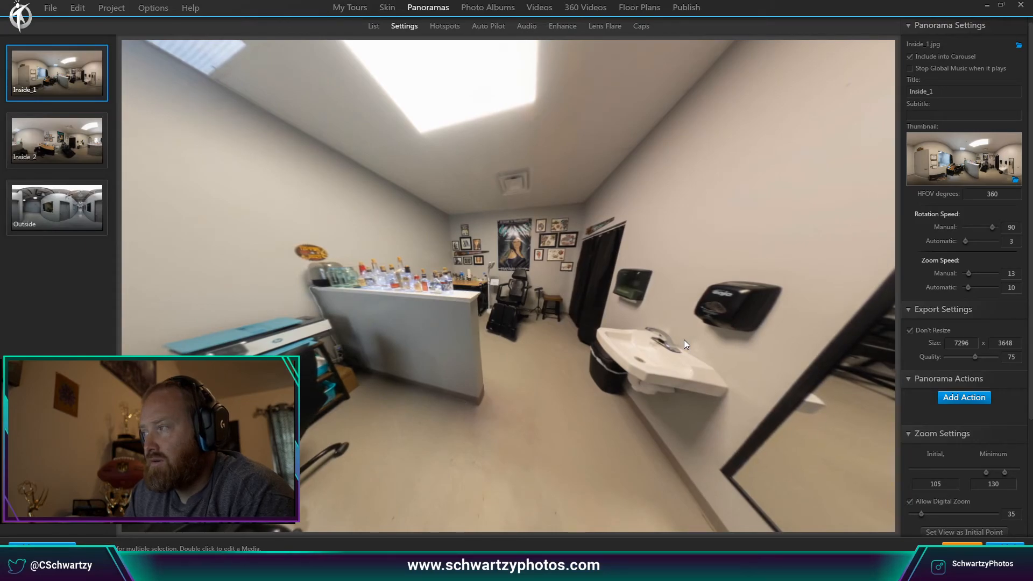
scroll(684, 340, up, 3)
scroll(684, 338, down, 3)
scroll(605, 282, up, 10)
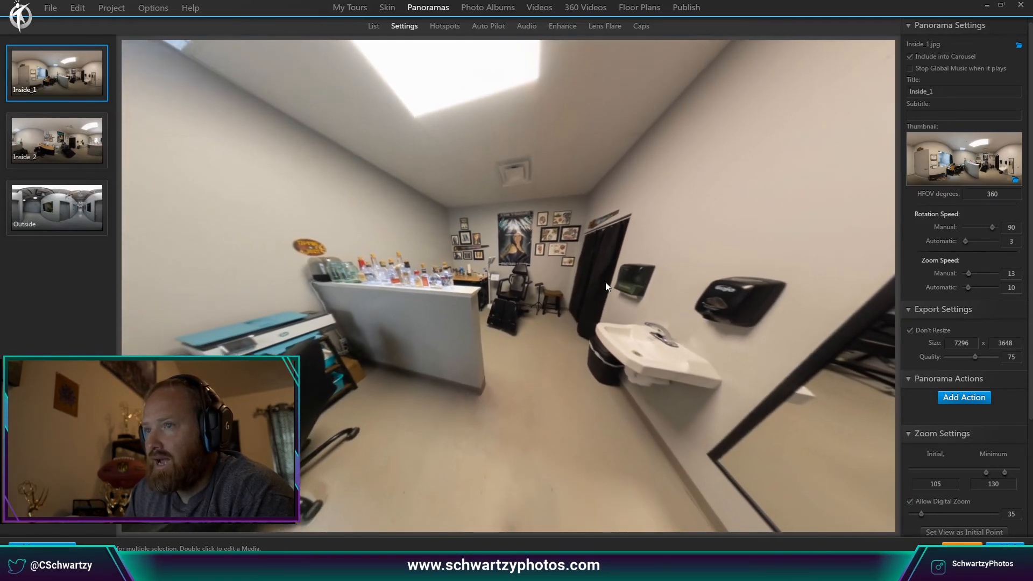
scroll(556, 242, down, 8)
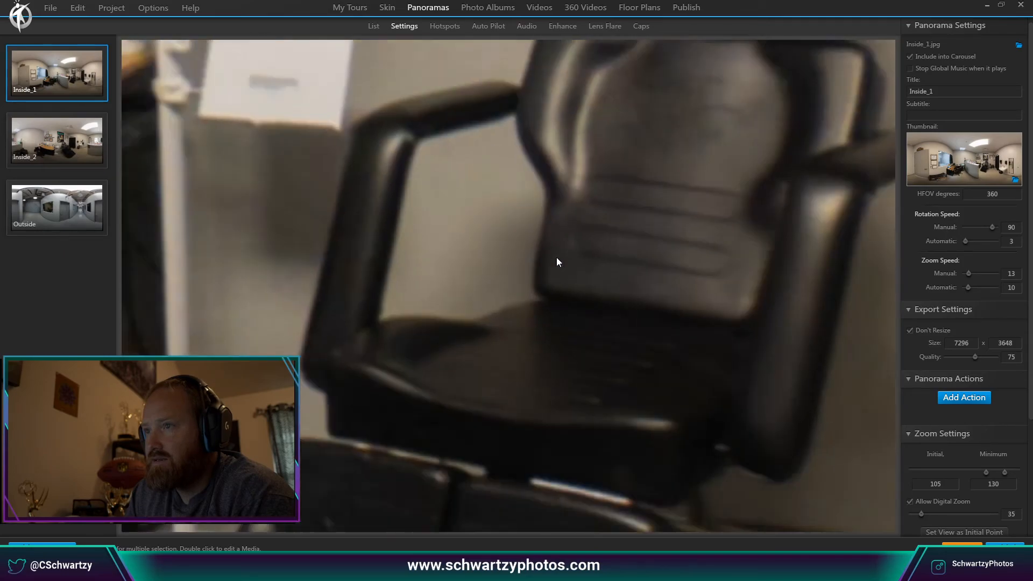
scroll(598, 192, up, 3)
scroll(599, 191, up, 3)
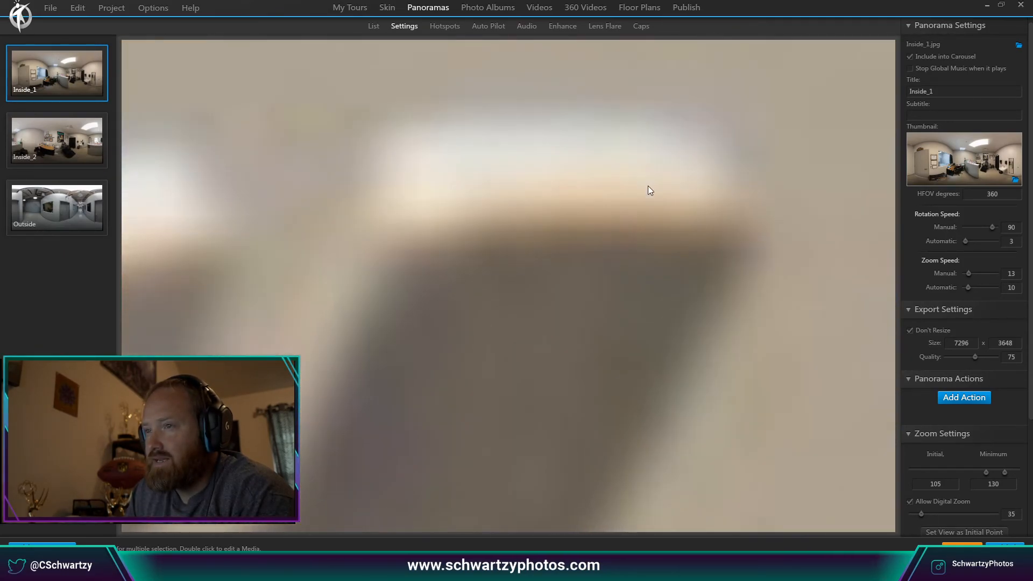
scroll(625, 228, down, 8)
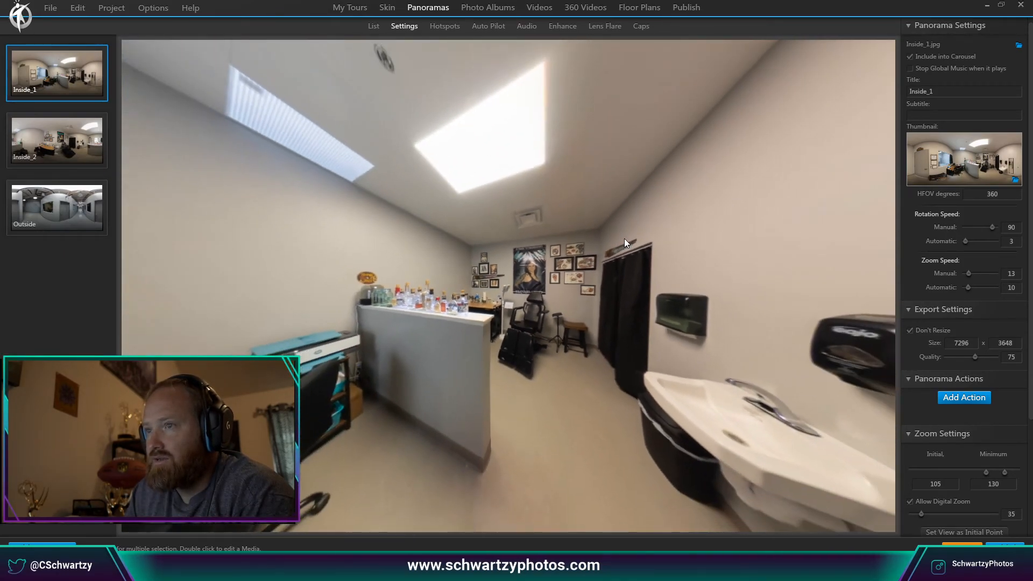
drag(624, 238, 567, 360)
scroll(568, 359, up, 3)
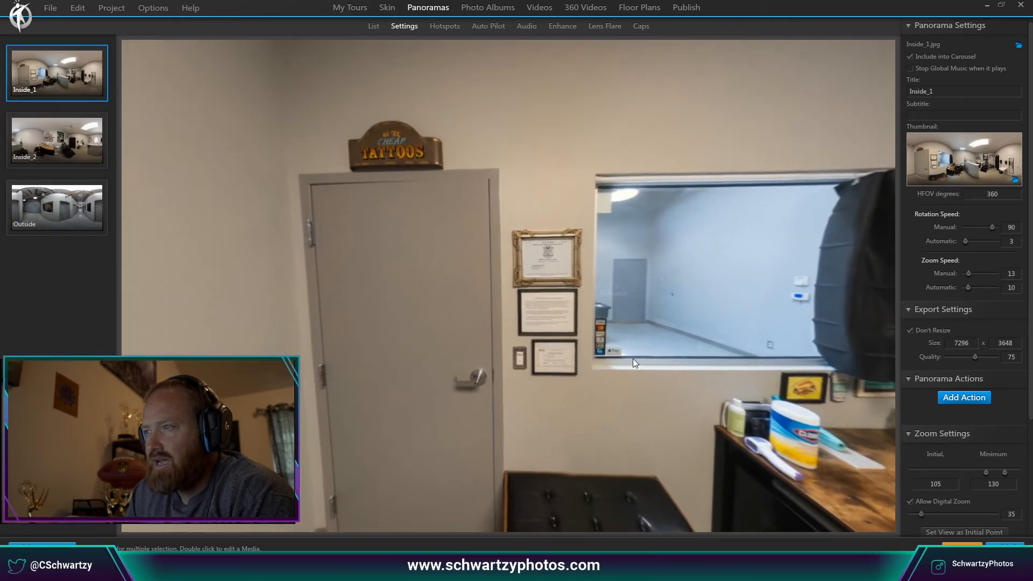
drag(633, 358, 864, 376)
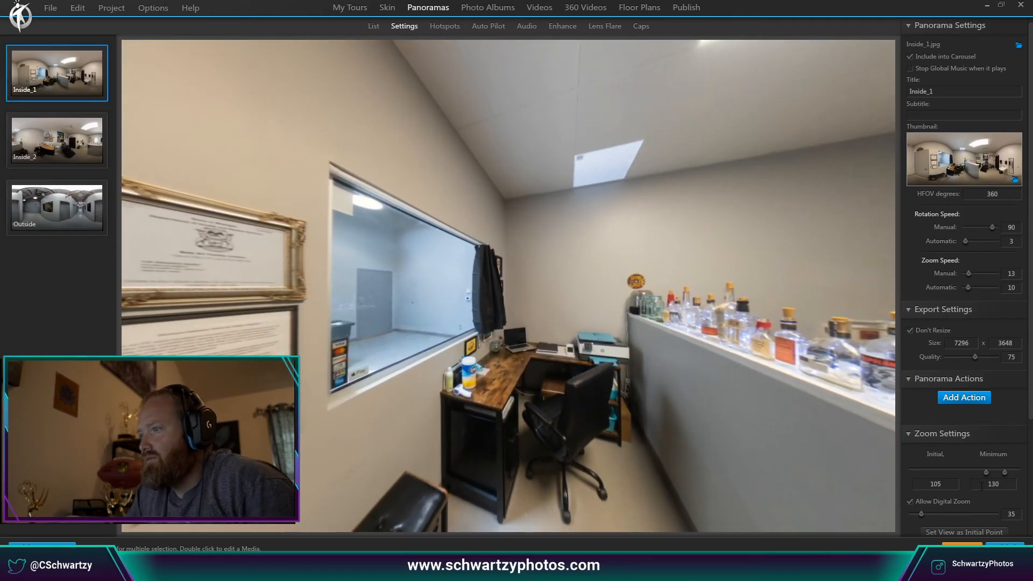
click(997, 484)
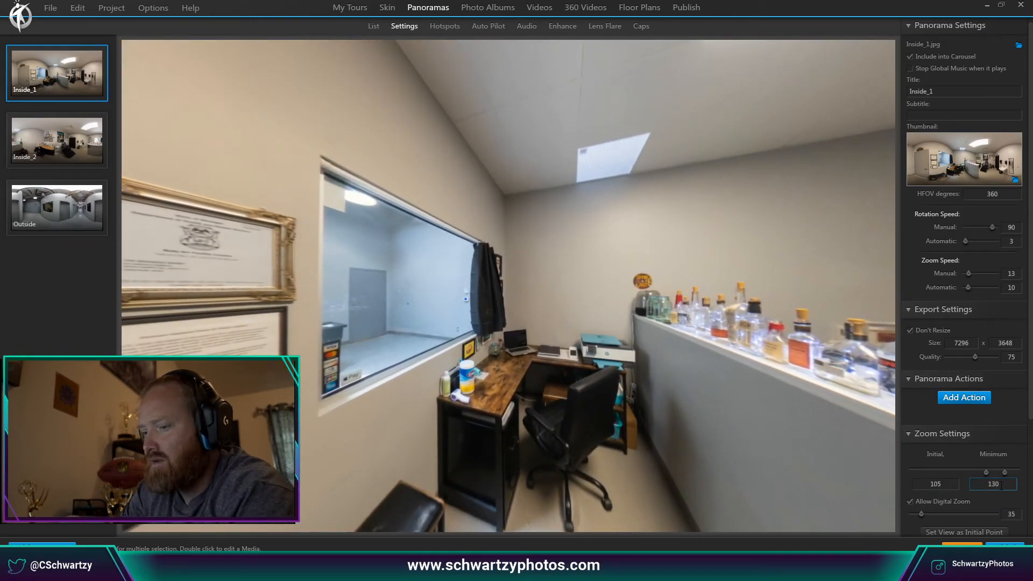
key(Return)
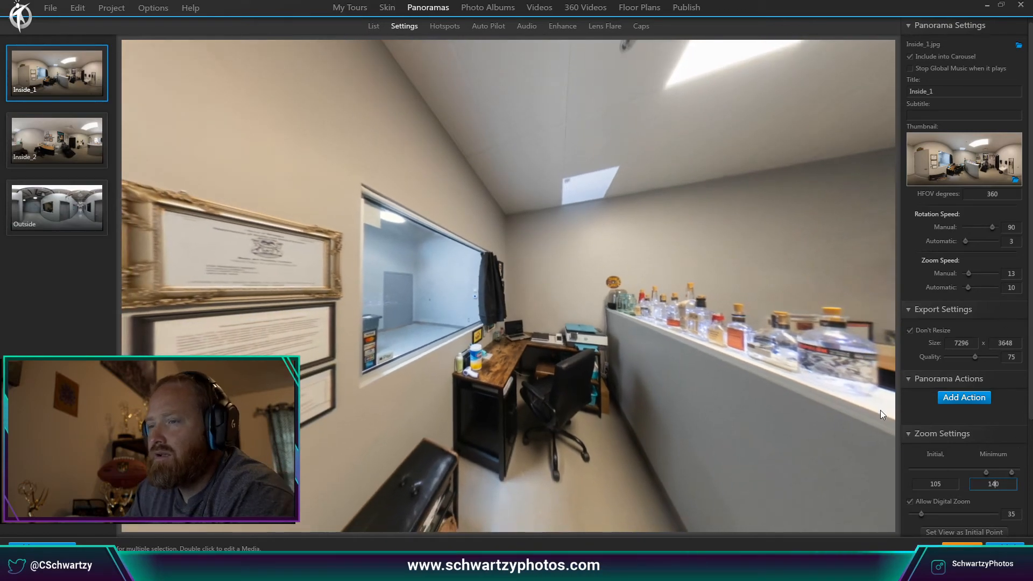
drag(786, 379, 796, 411)
double_click(947, 484)
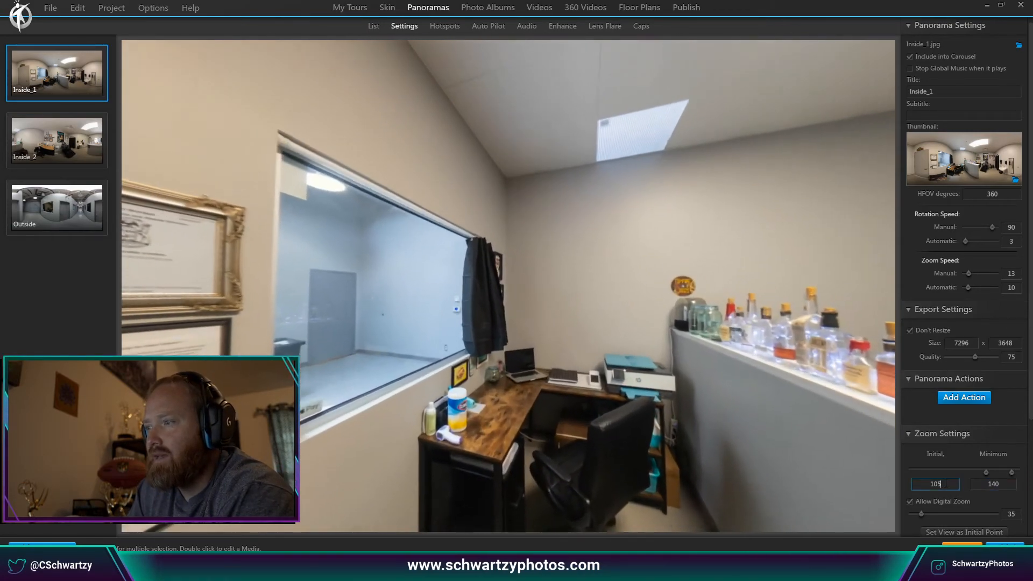
text(1)
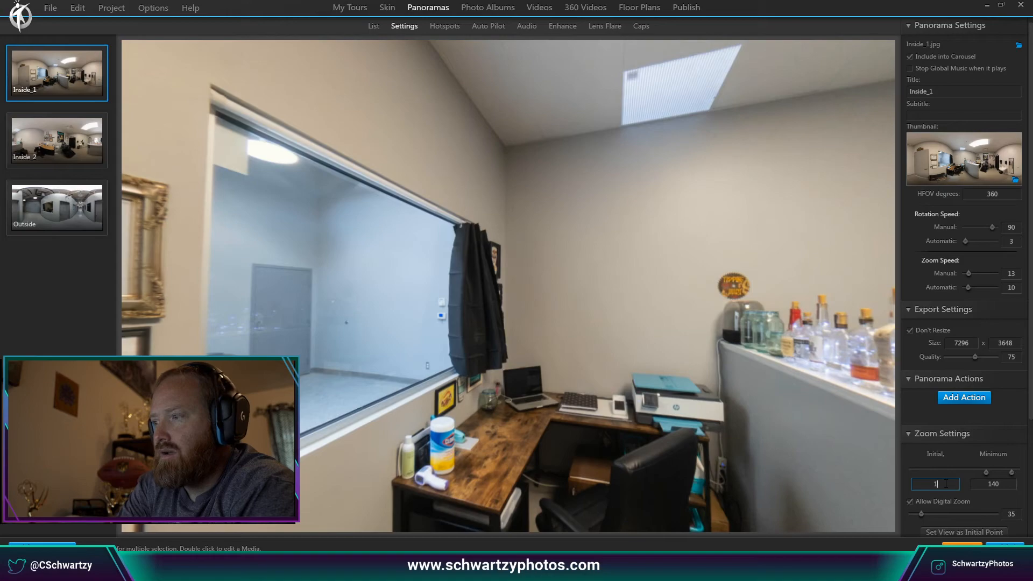
key(Return)
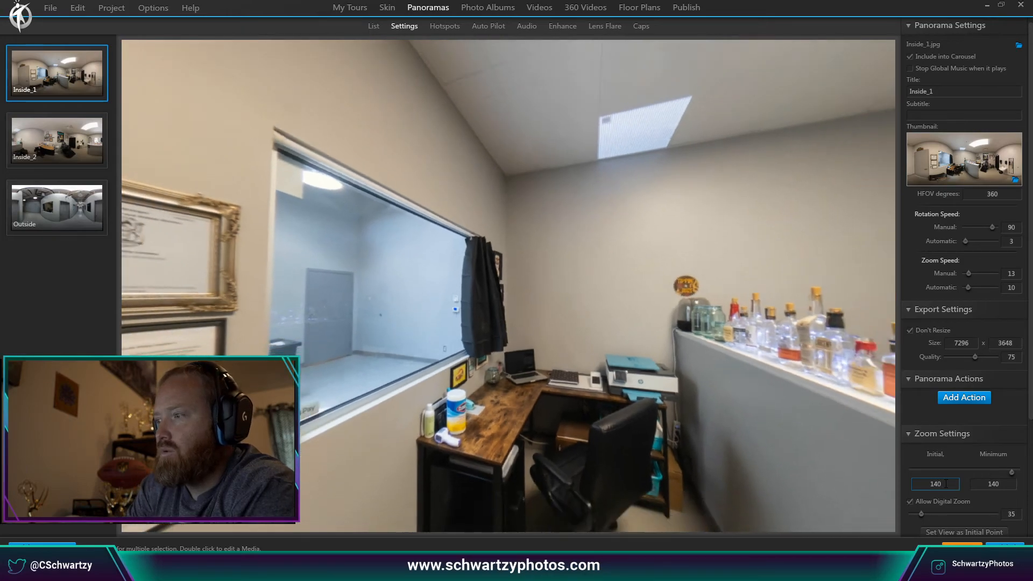
drag(820, 425, 733, 351)
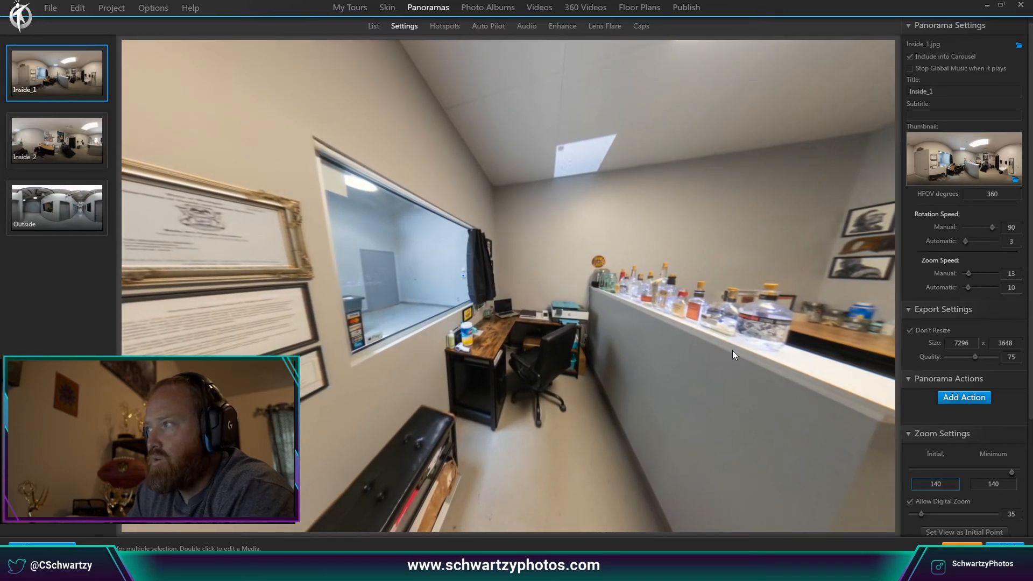
drag(739, 345, 728, 312)
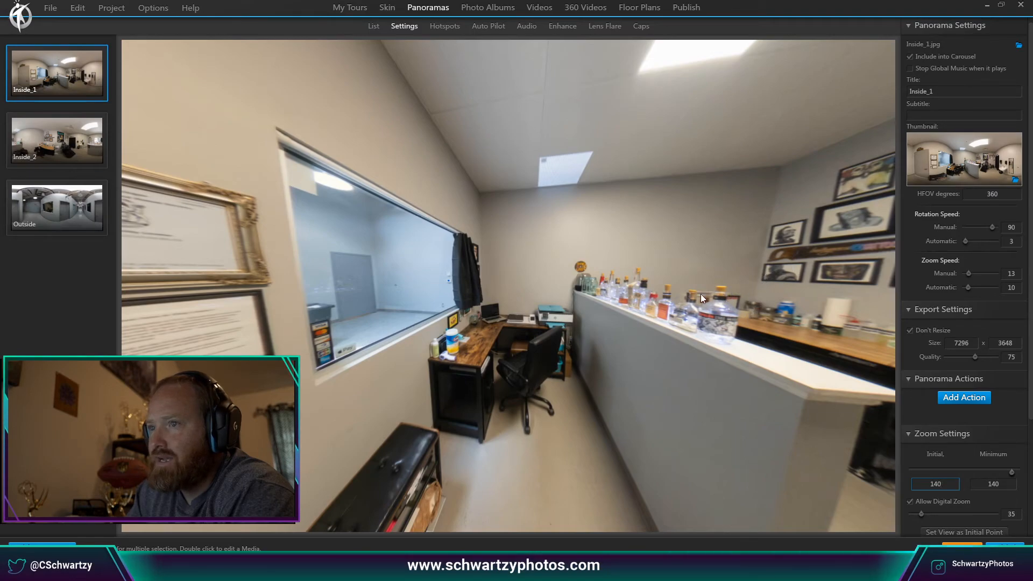
drag(638, 307, 772, 264)
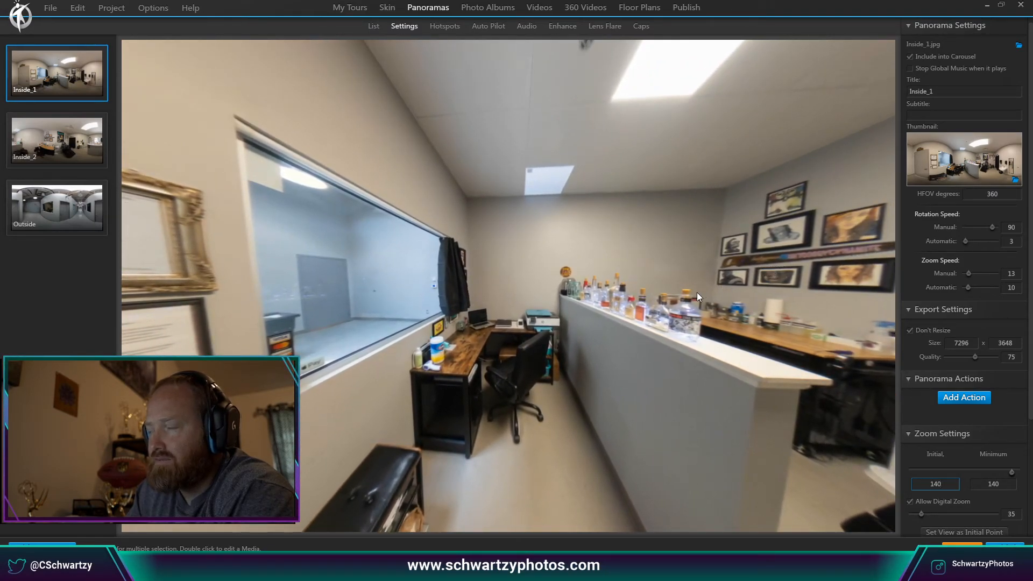
drag(711, 293, 502, 415)
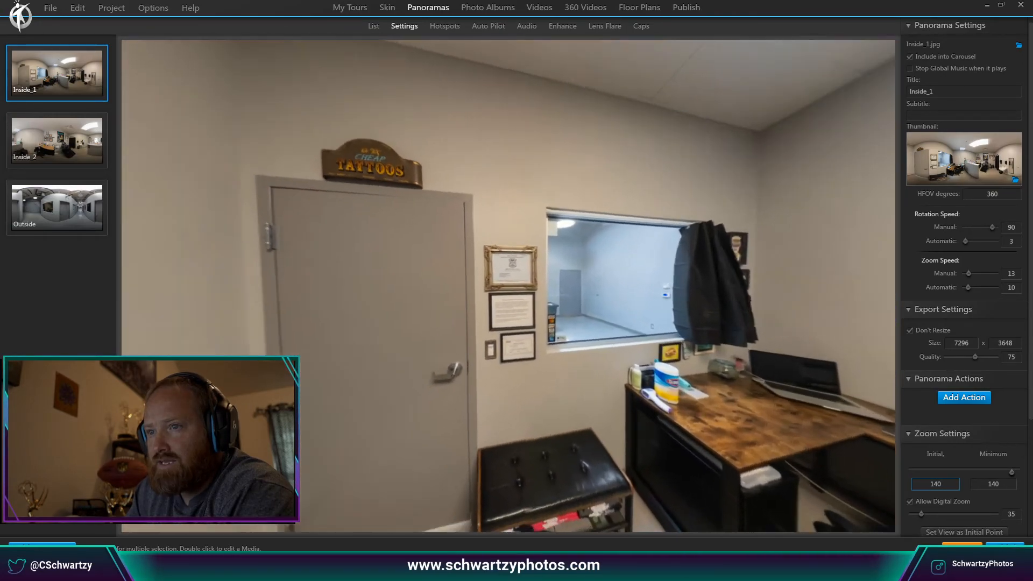
drag(242, 404, 355, 399)
drag(290, 355, 602, 296)
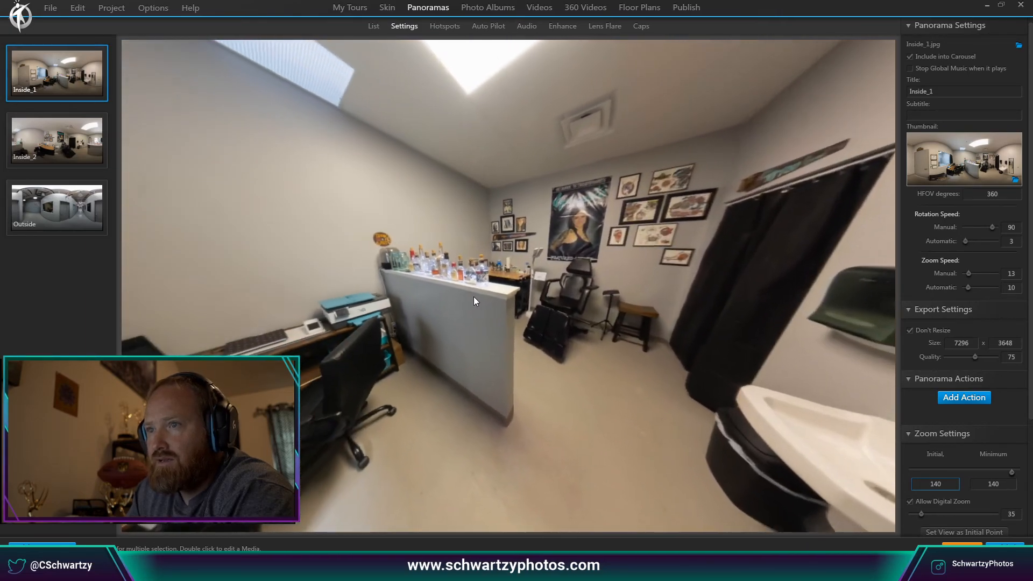
drag(474, 297, 587, 261)
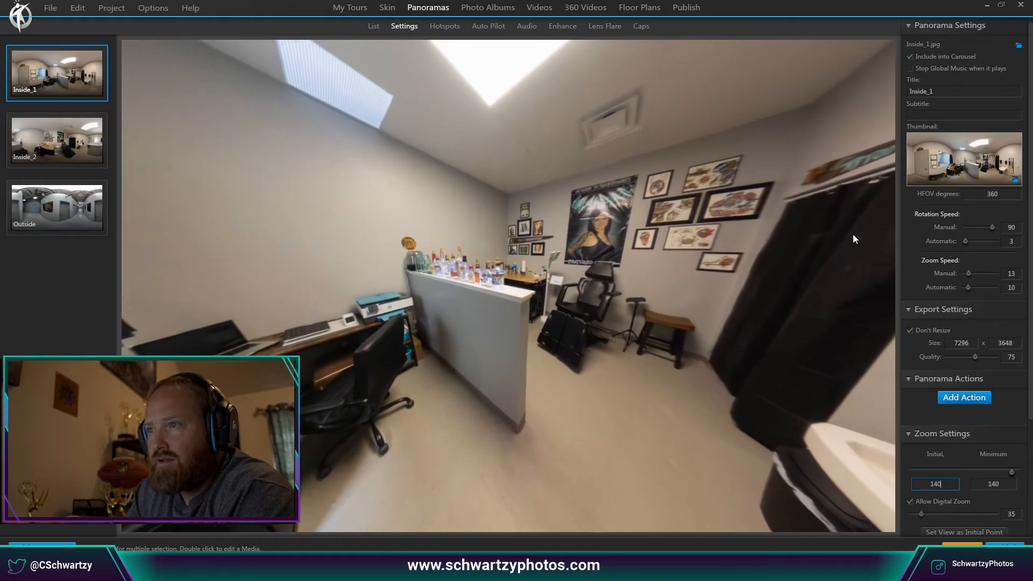
Set Inside_1's manual rotation speed to 50 and test it in the preview.
click(1011, 227)
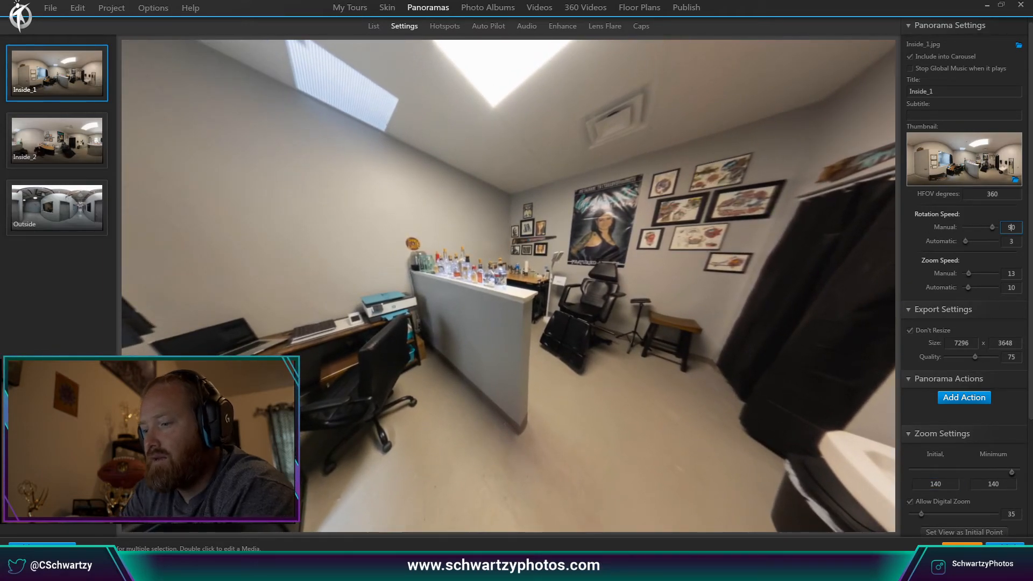
key(BackSpace)
text(5)
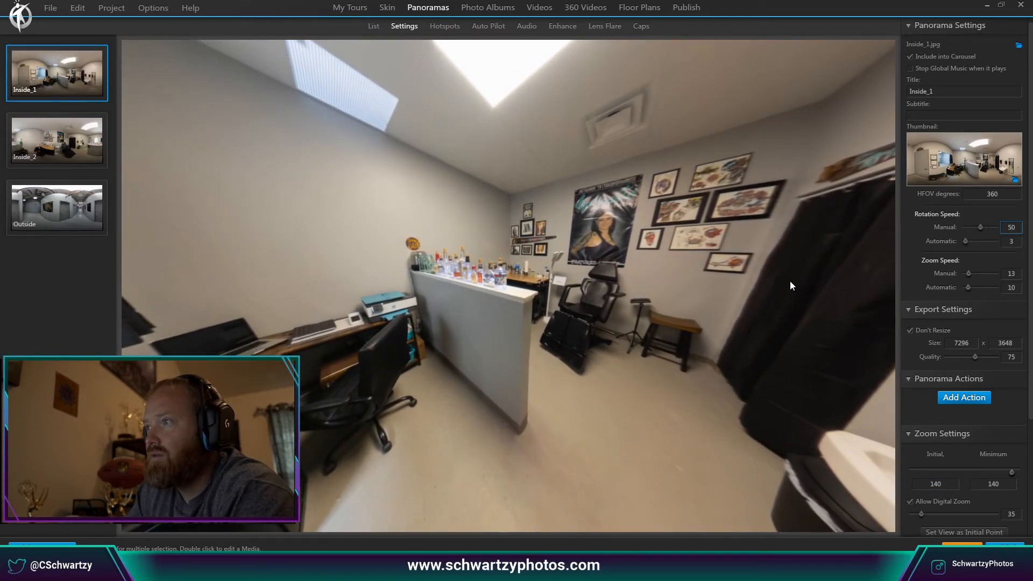
drag(790, 281, 792, 325)
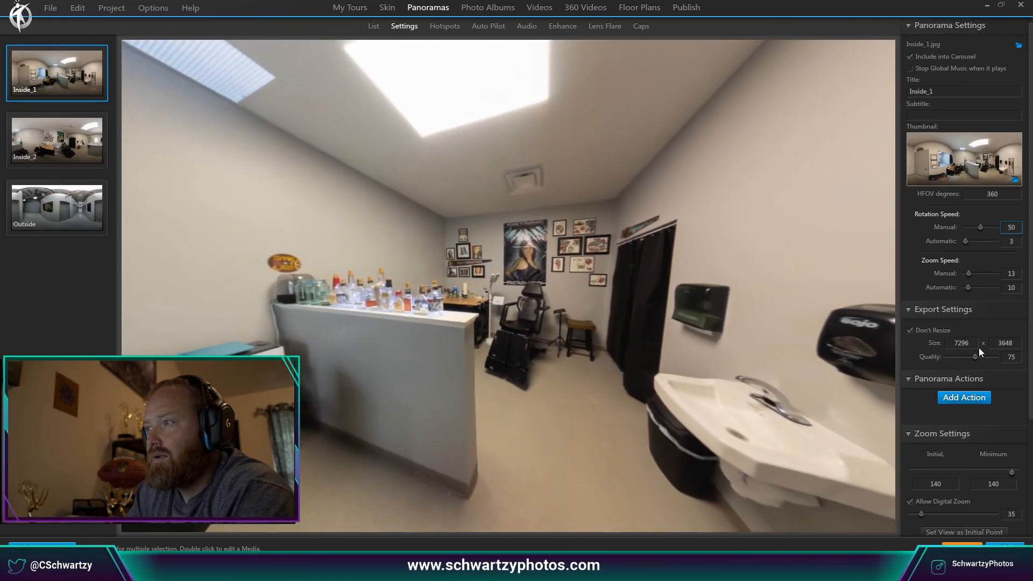
Raise export quality to 100, then look around the studio interior preview.
drag(976, 357, 1017, 360)
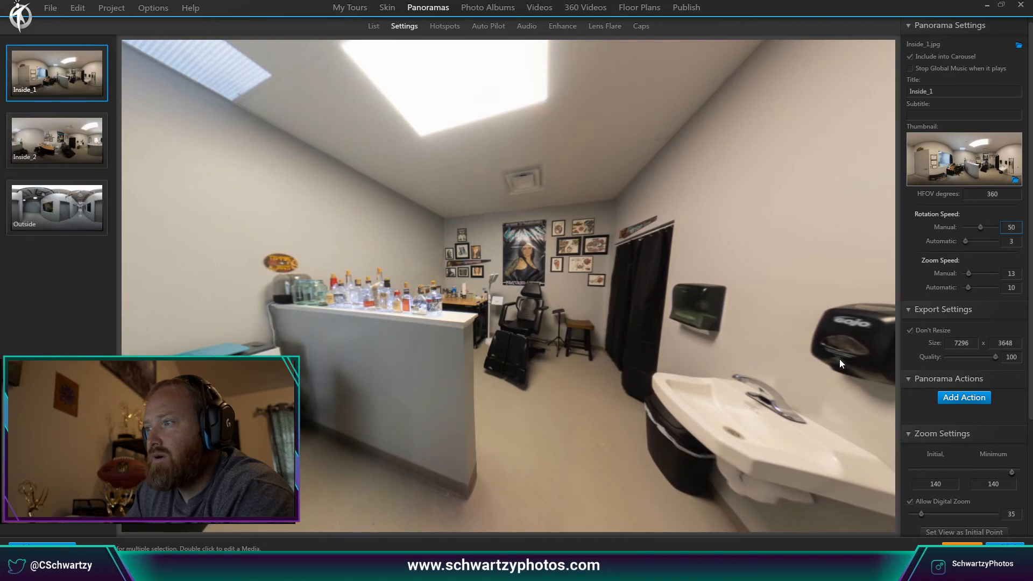
drag(841, 363, 802, 350)
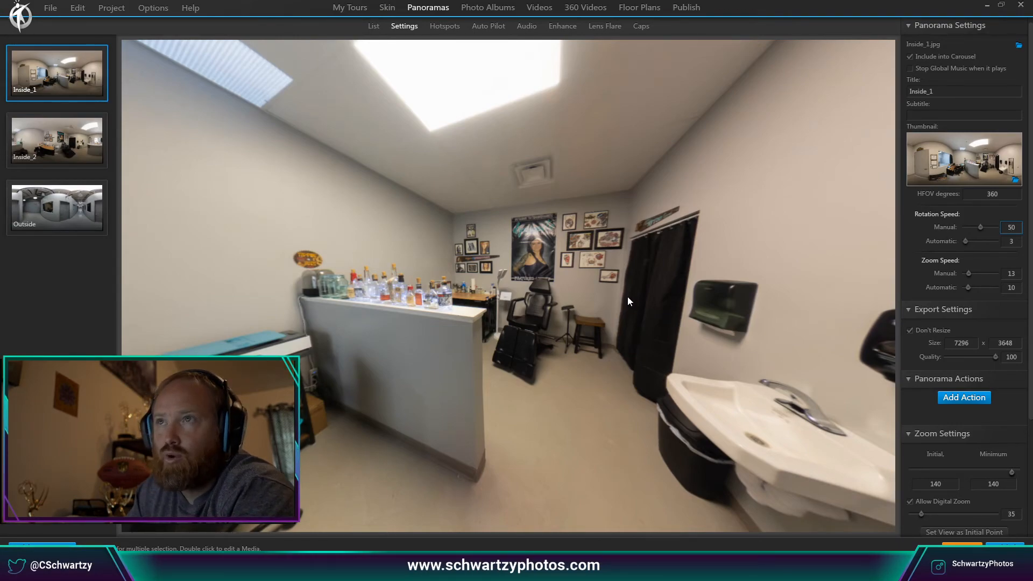
drag(767, 366, 824, 304)
drag(714, 321, 901, 314)
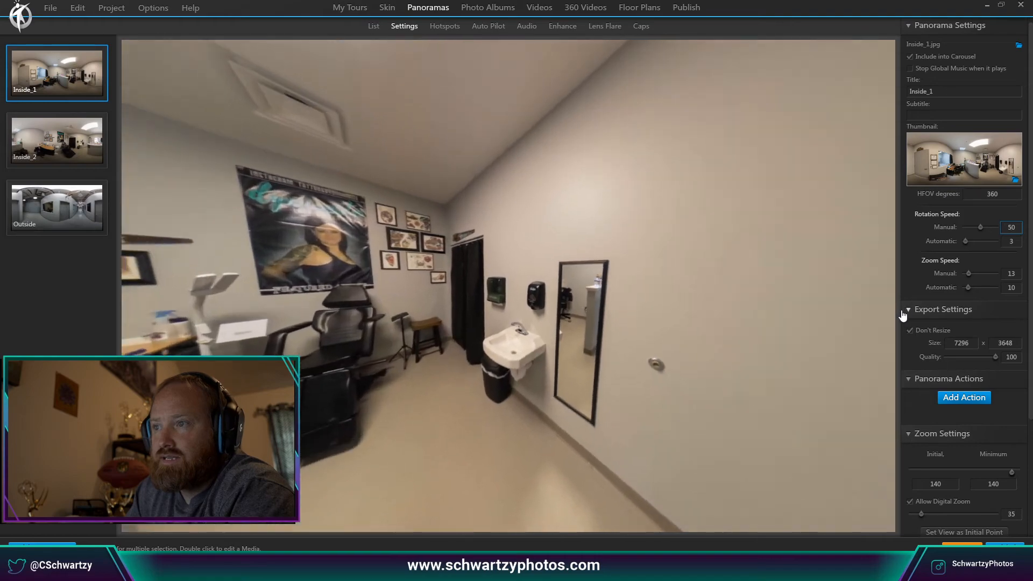
drag(655, 324, 328, 336)
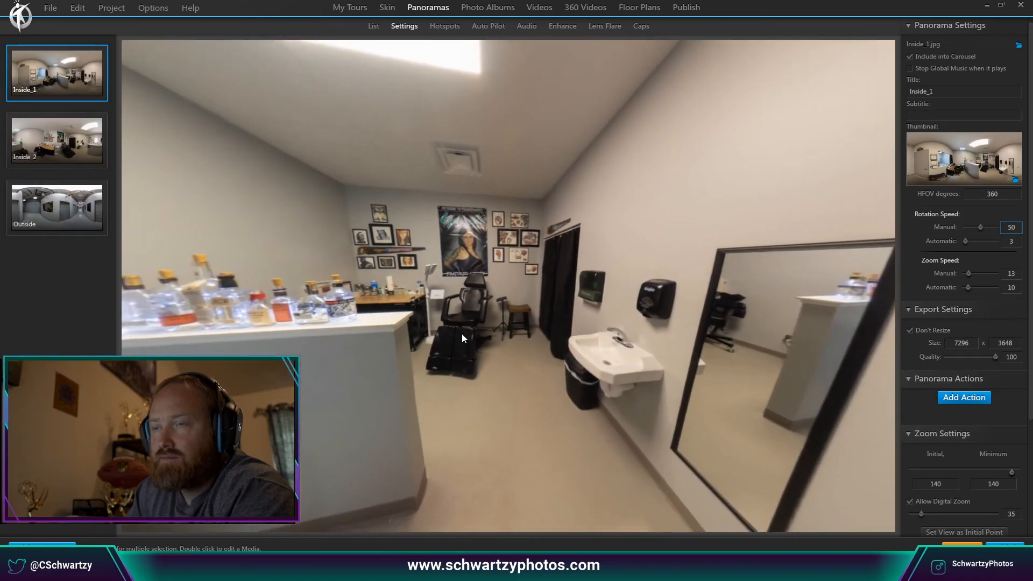
drag(462, 333, 618, 32)
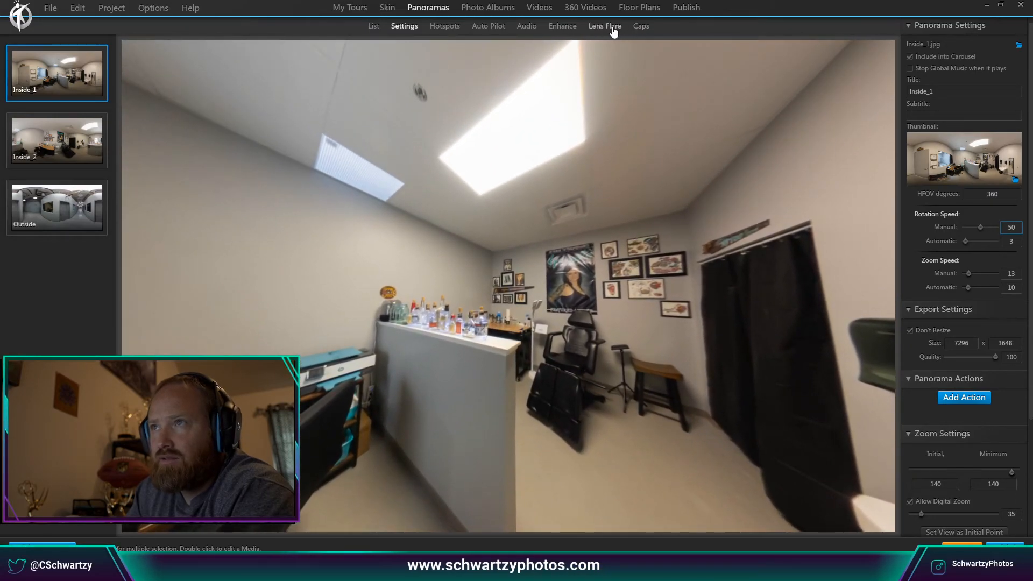
Add a lens flare on the ceiling light, select its second circle, then return to Settings.
click(605, 26)
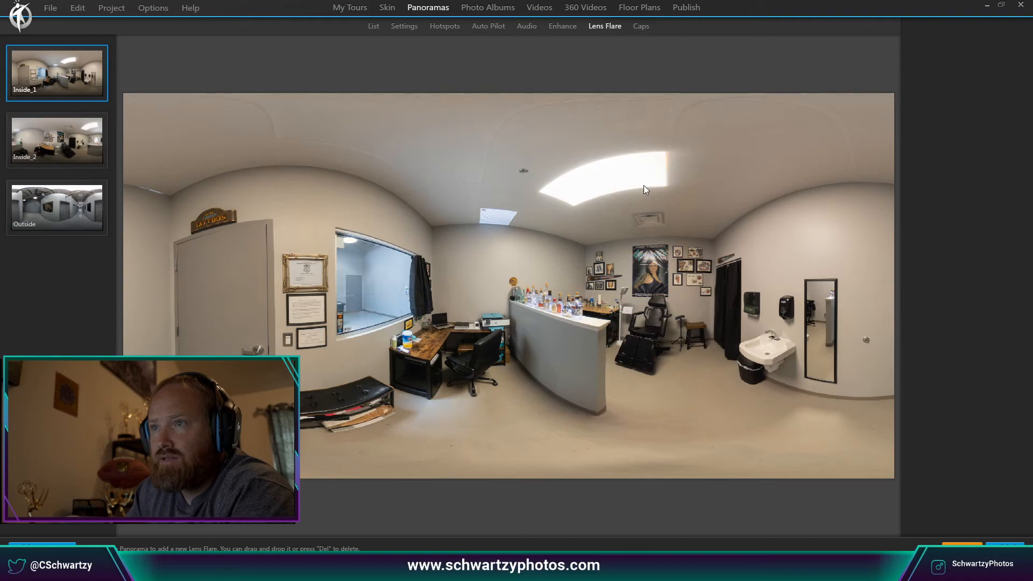
click(574, 191)
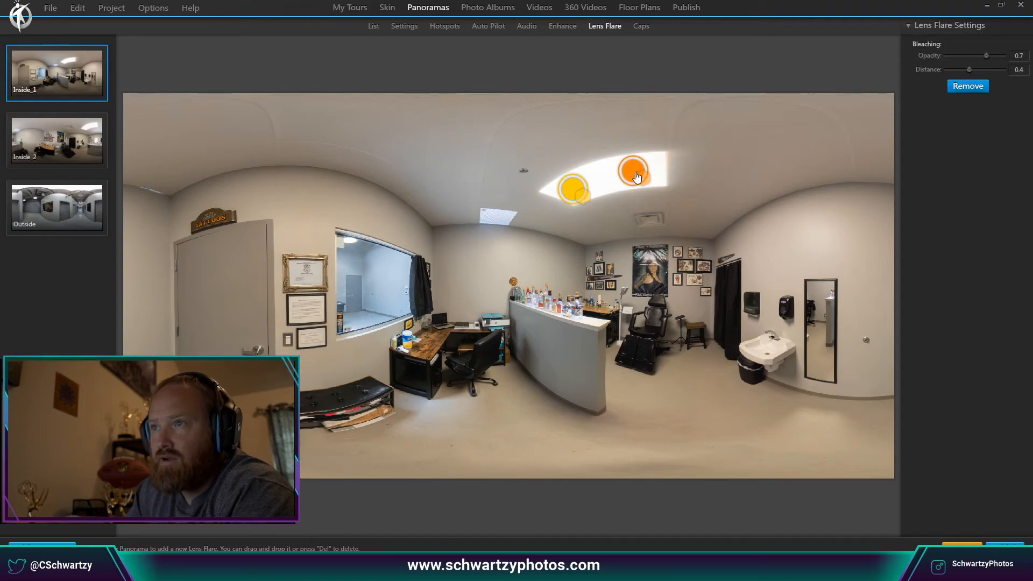
click(586, 188)
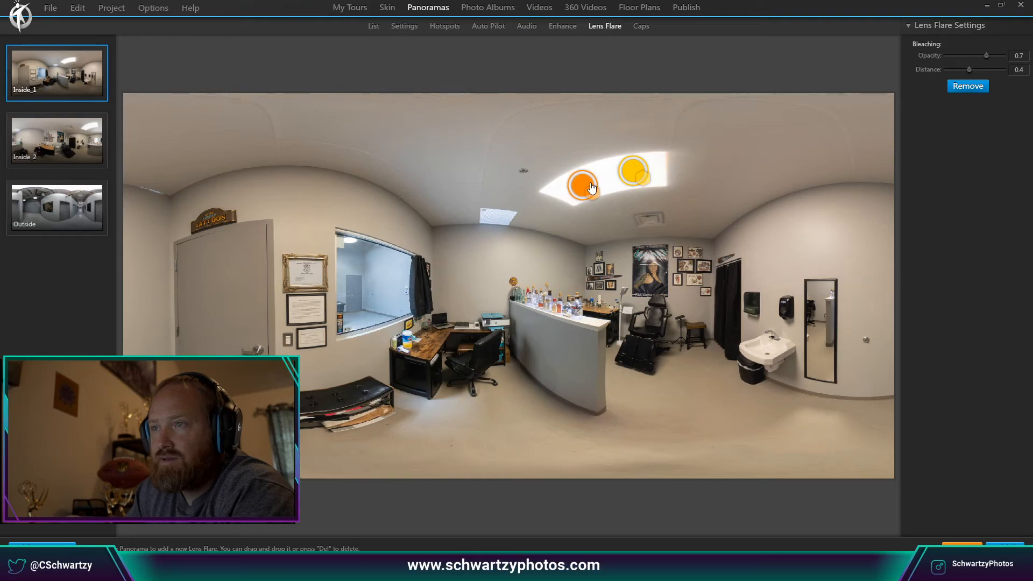
click(404, 27)
drag(467, 100, 757, 298)
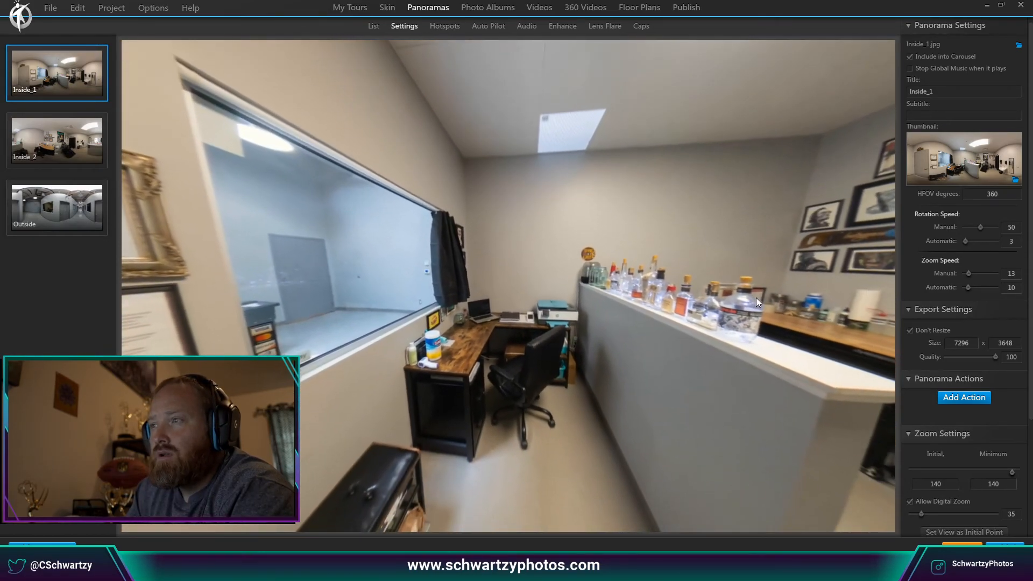
Open the Hotspots editor, switching to Inside_2 and back to Inside_1.
click(444, 26)
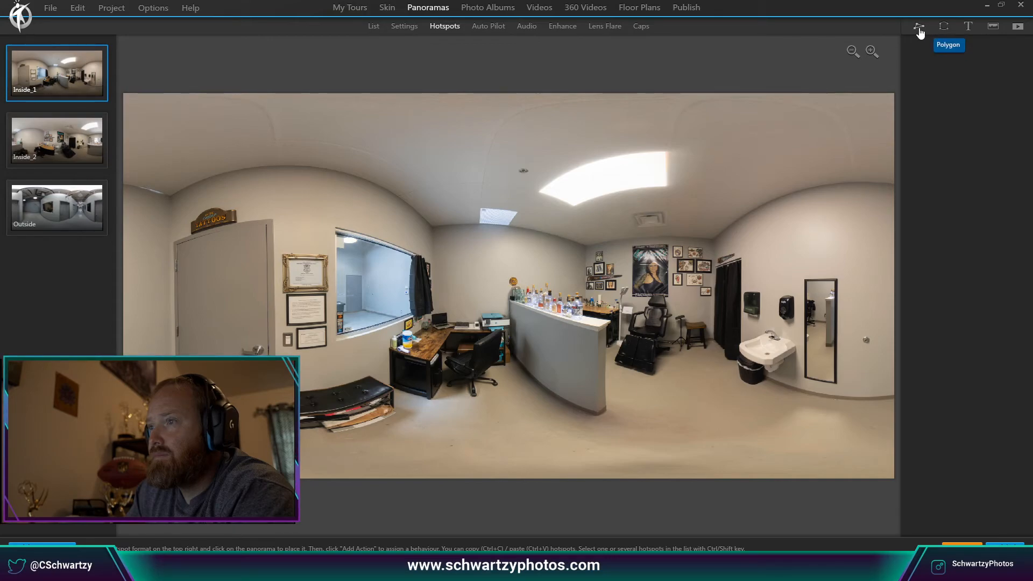
click(79, 161)
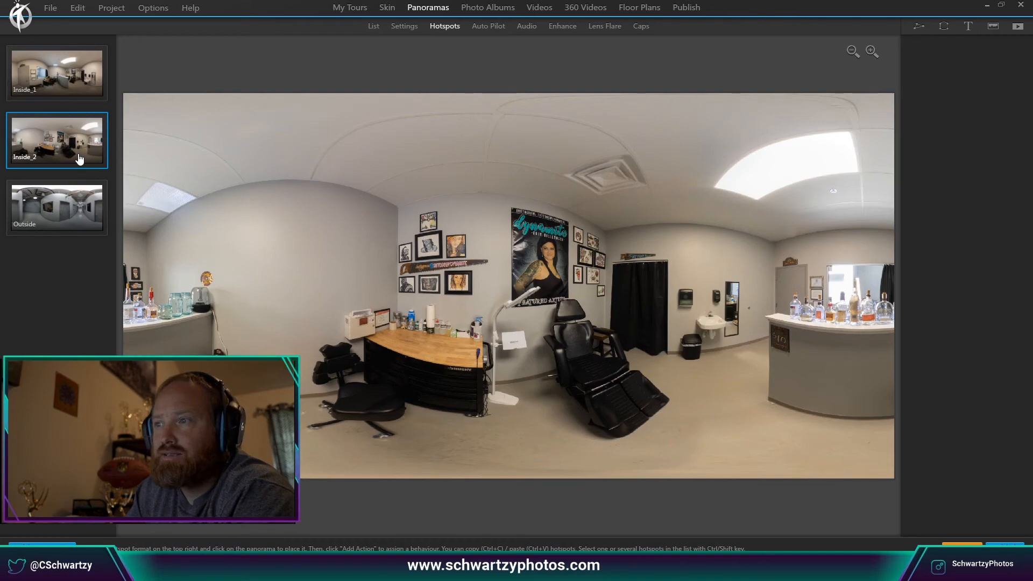
click(72, 92)
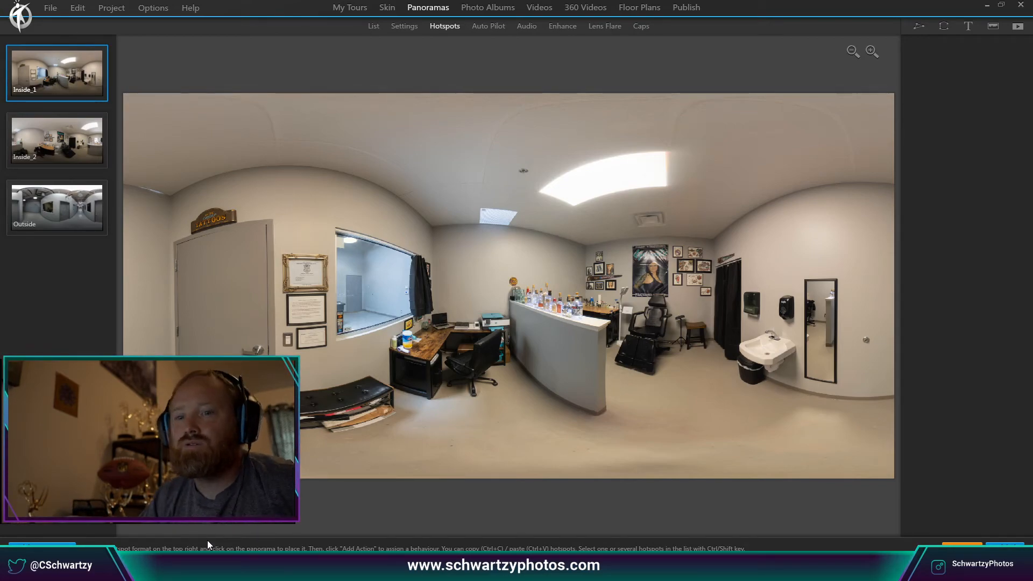
Search the web for 'google maps' in a new browser tab.
click(322, 570)
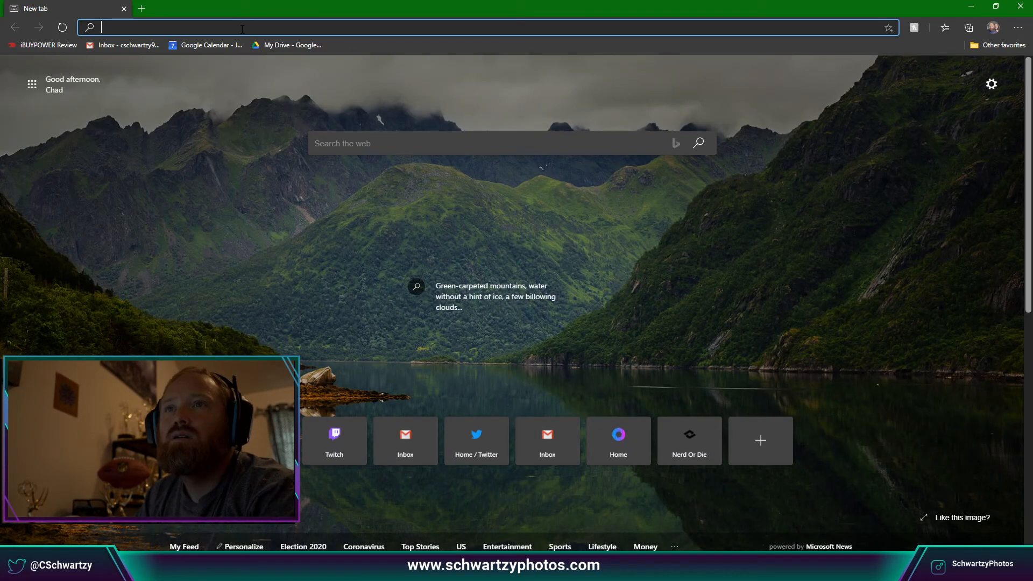
text(s)
key(BackSpace)
key(BackSpace)
text(googl)
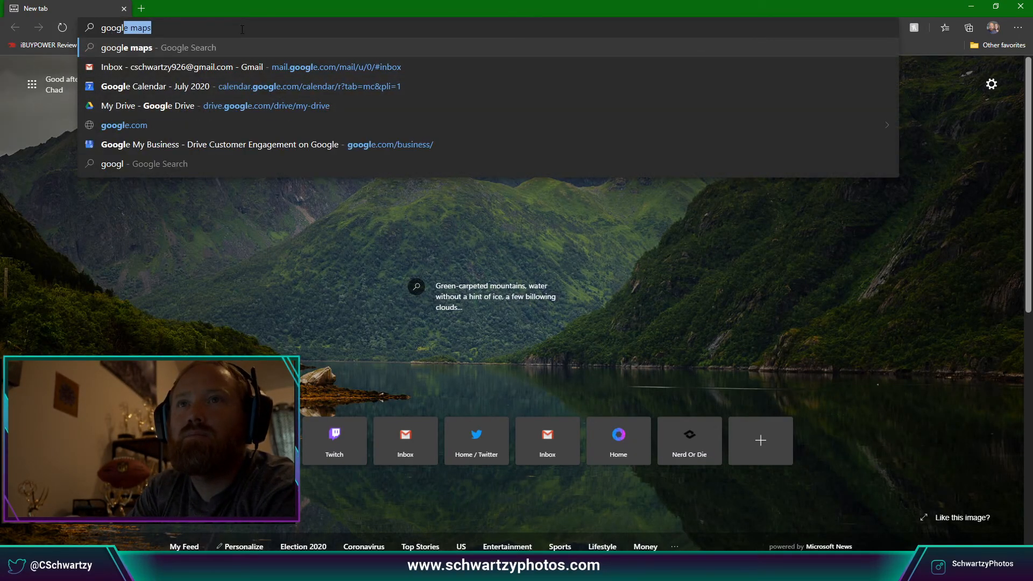
key(Return)
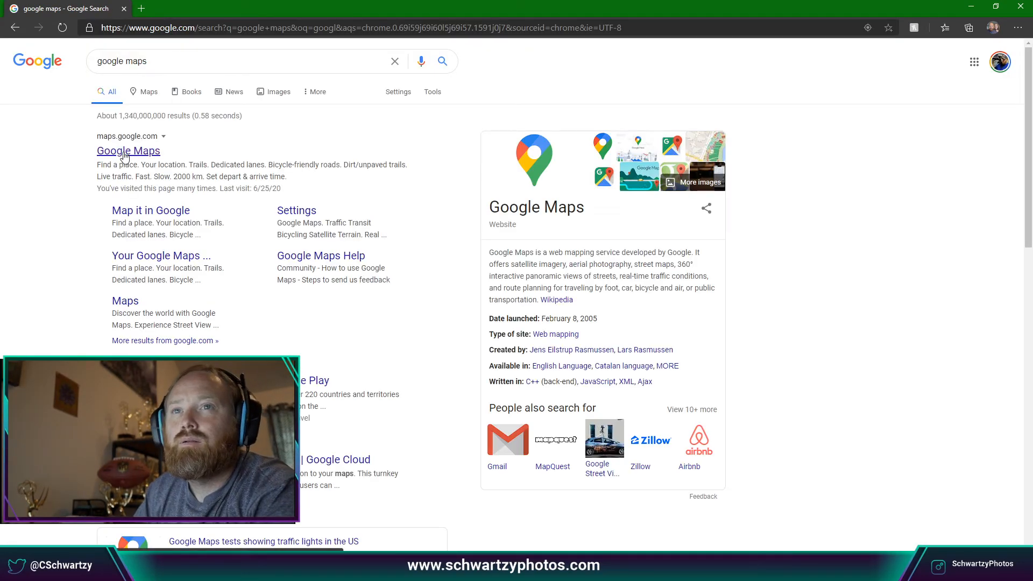
Open Google Maps and find the photography studio's listing from the search suggestions.
click(124, 159)
click(76, 51)
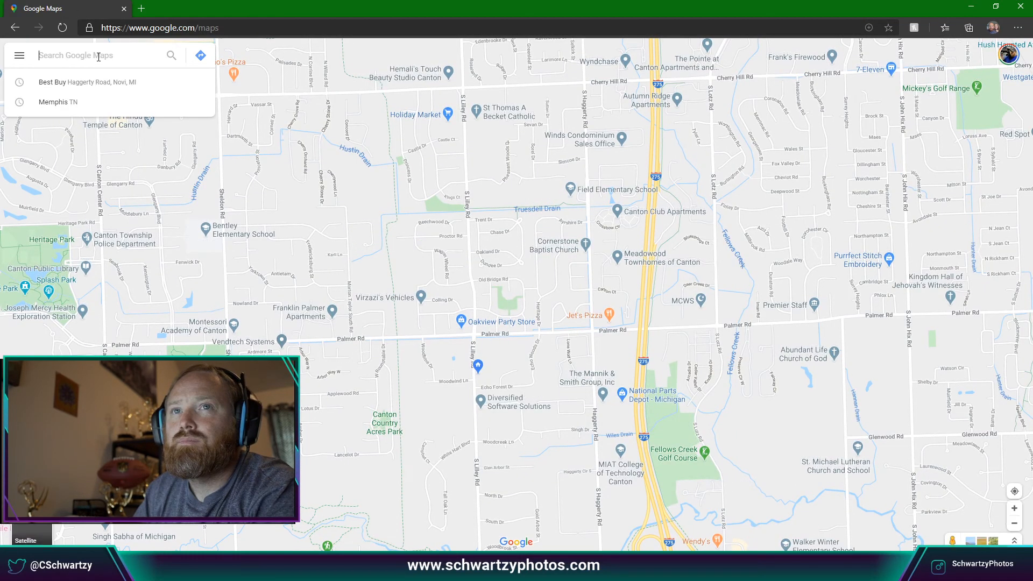
text(sc)
click(97, 102)
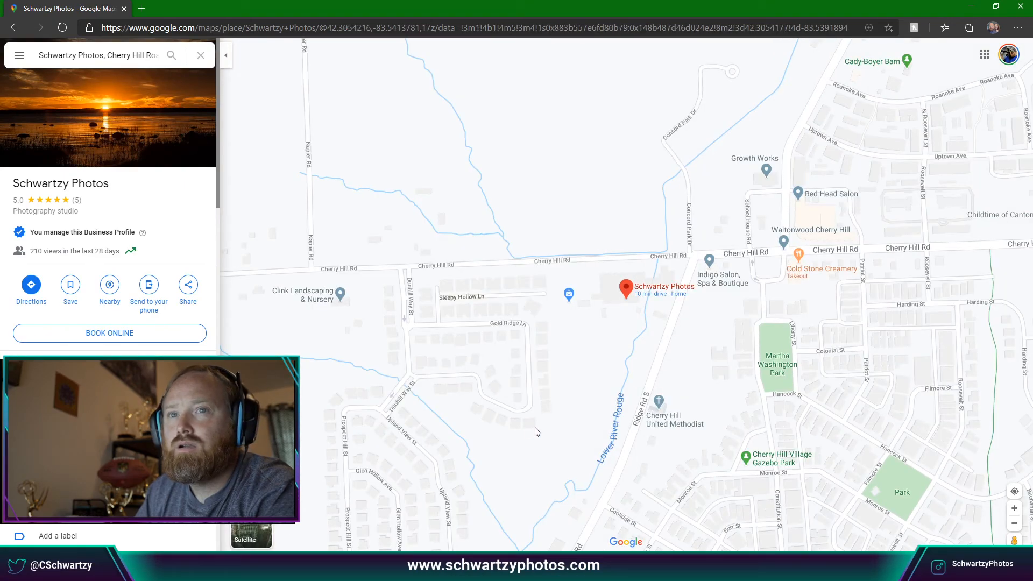
Scroll the listing to its photos and open the 360° hallway image.
scroll(536, 432, down, 1)
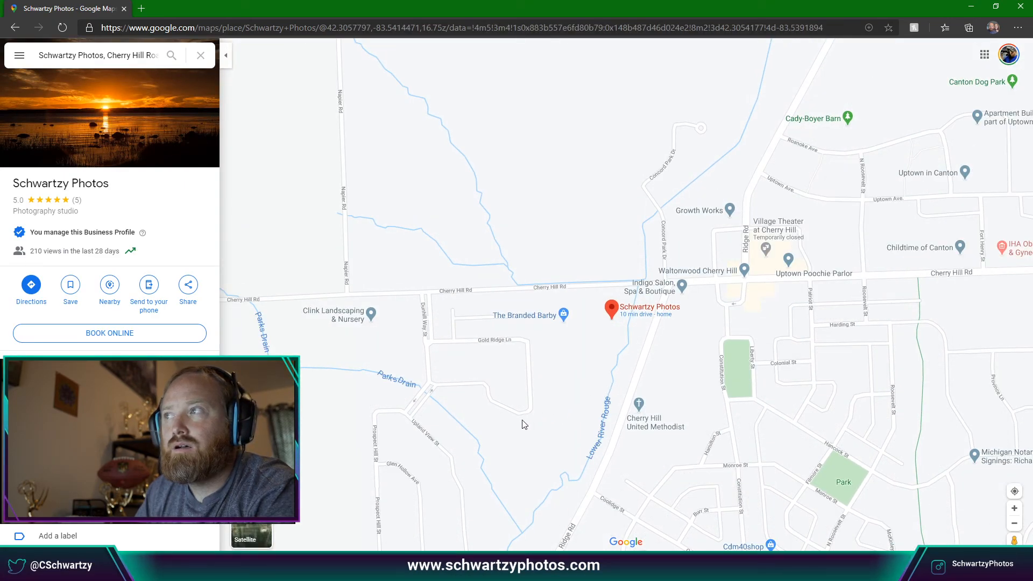
mouse_move(1013, 540)
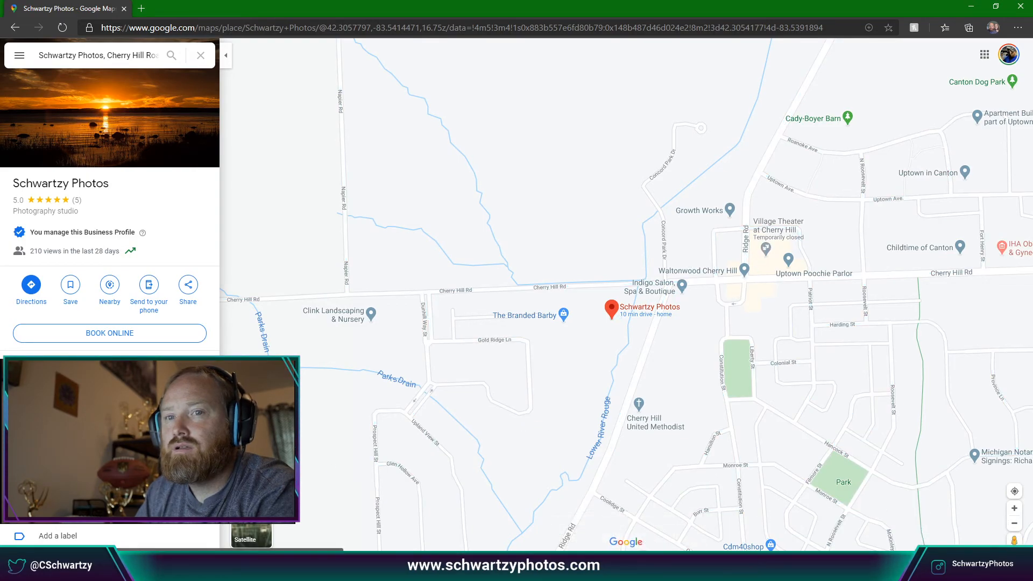
scroll(108, 291, down, 8)
scroll(161, 377, down, 2)
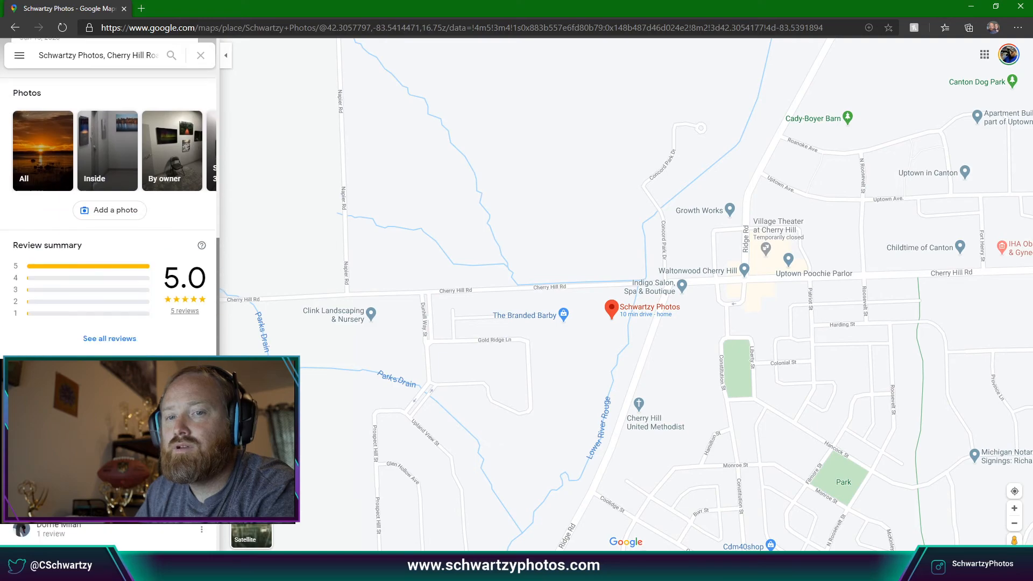
scroll(161, 377, up, 3)
click(204, 372)
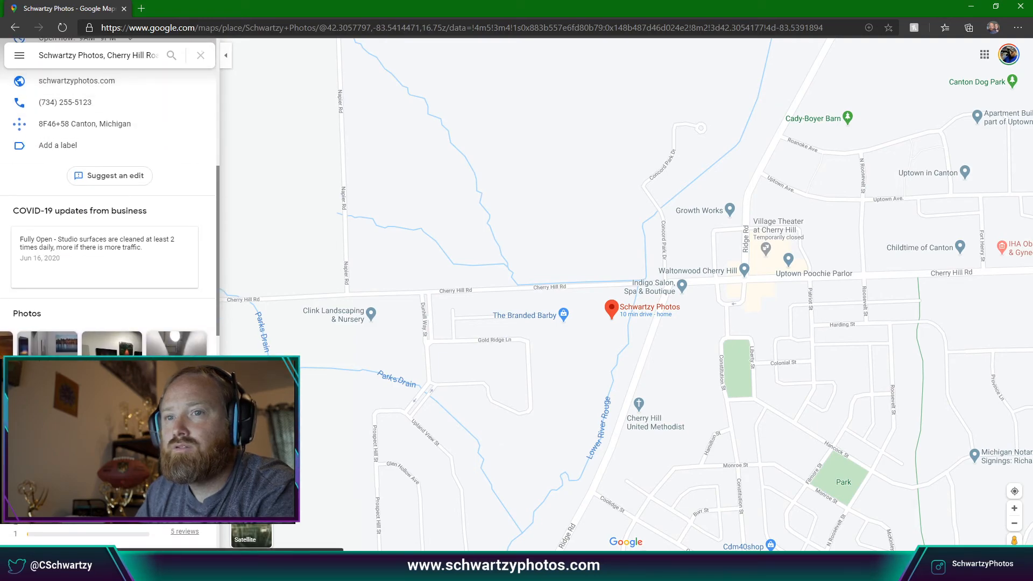
click(176, 372)
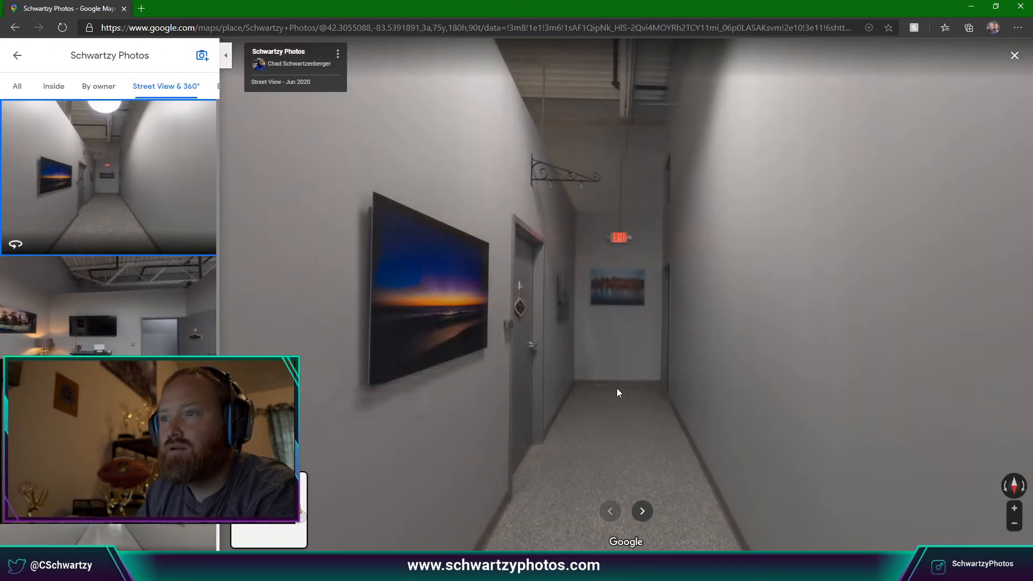
drag(617, 390, 579, 387)
drag(592, 431, 569, 403)
click(158, 224)
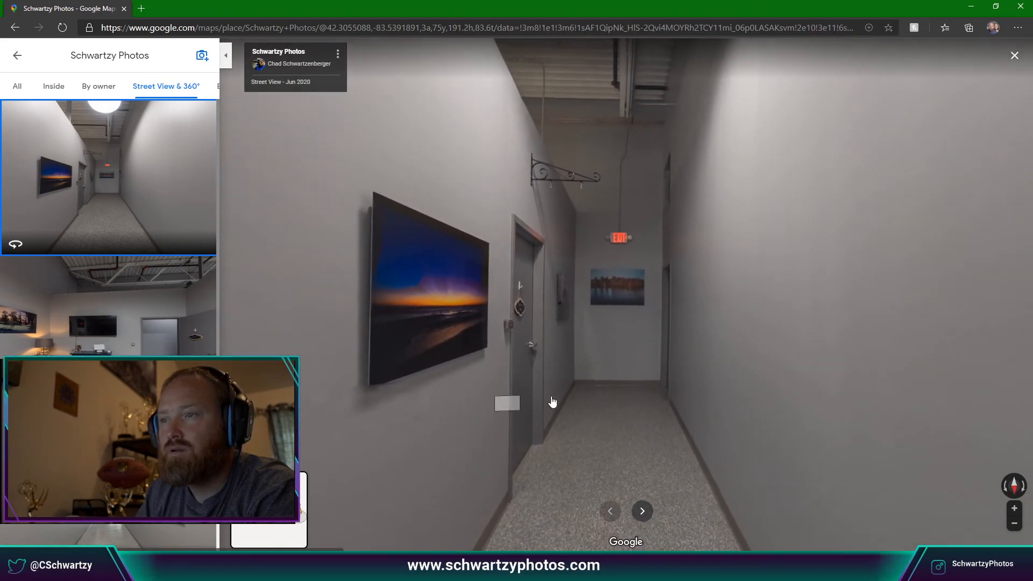
drag(669, 445, 662, 362)
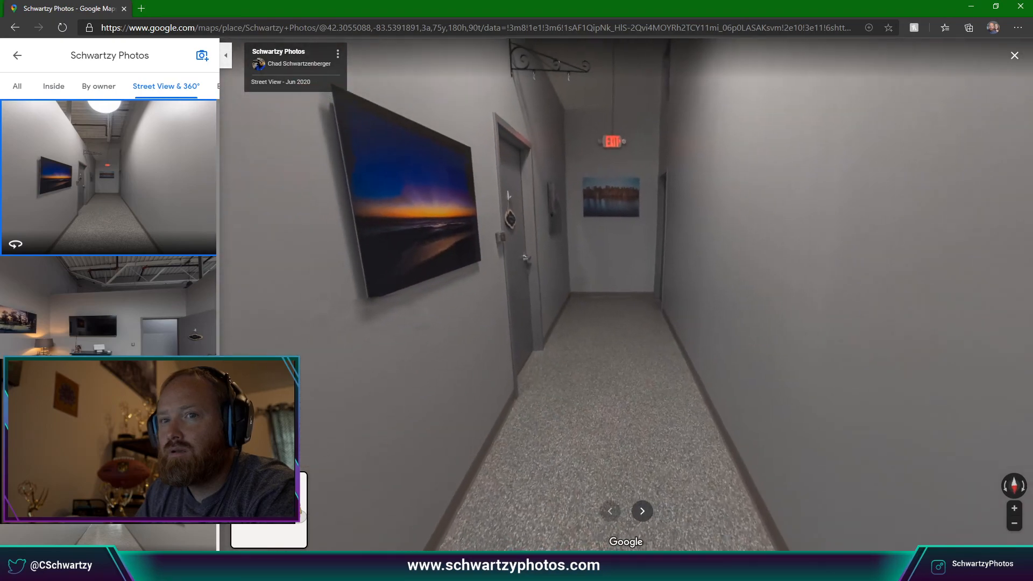
click(152, 287)
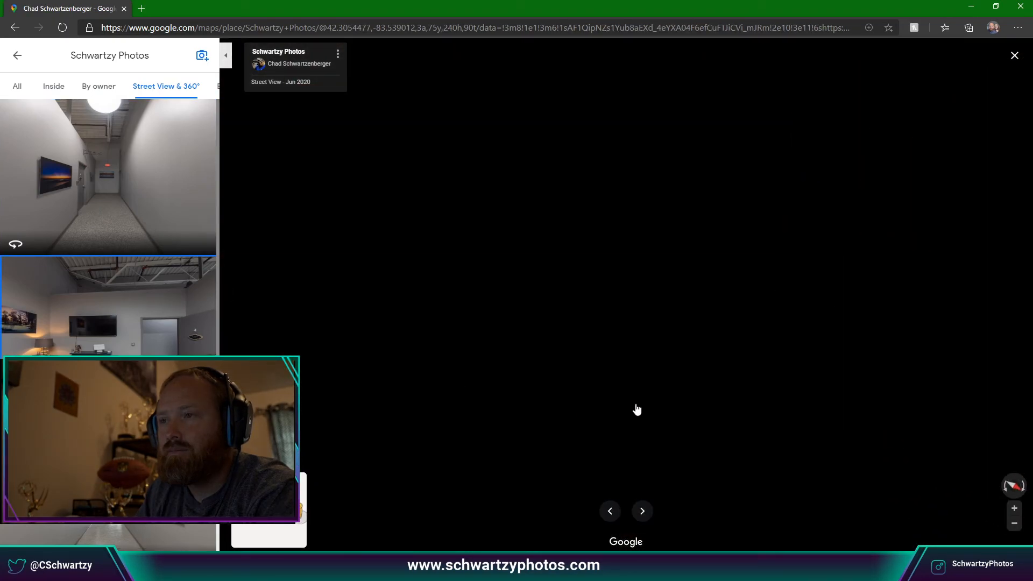
click(611, 511)
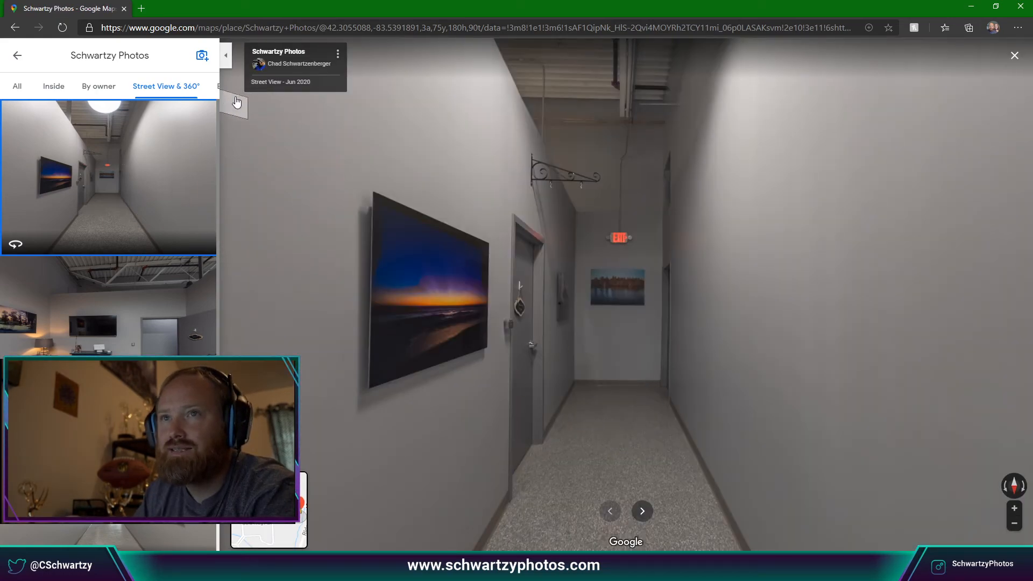
click(662, 377)
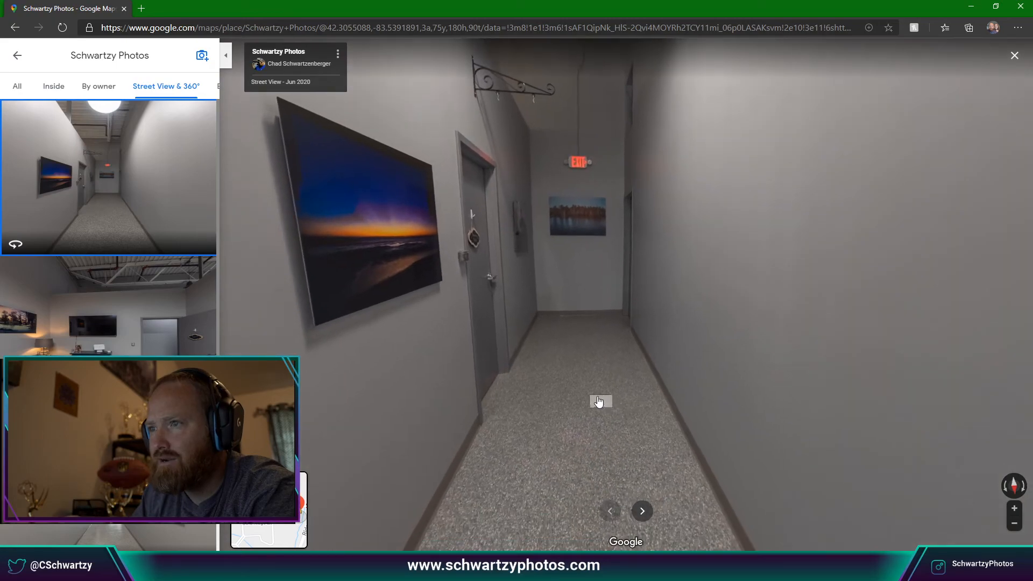
drag(641, 415, 610, 429)
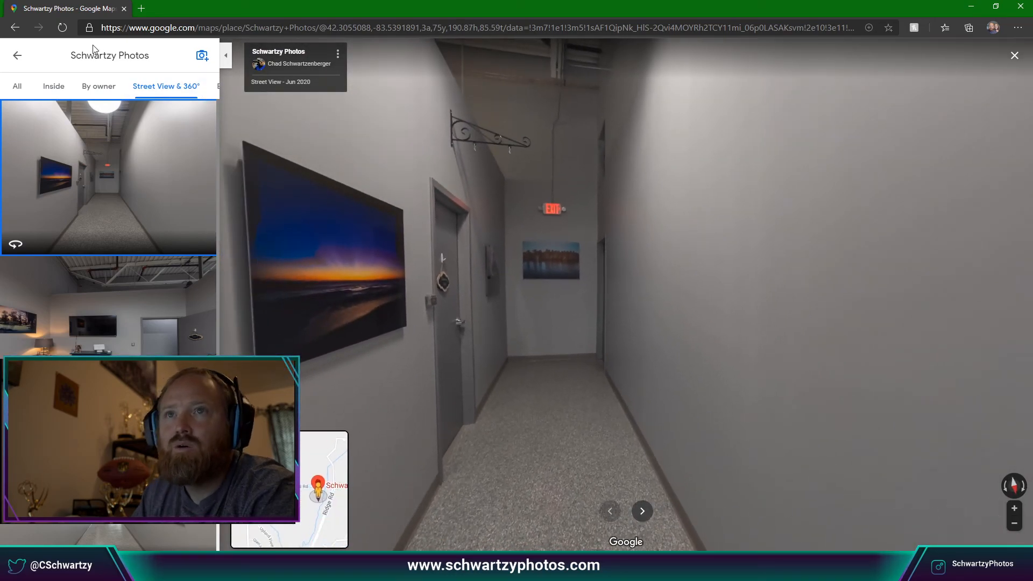
click(20, 56)
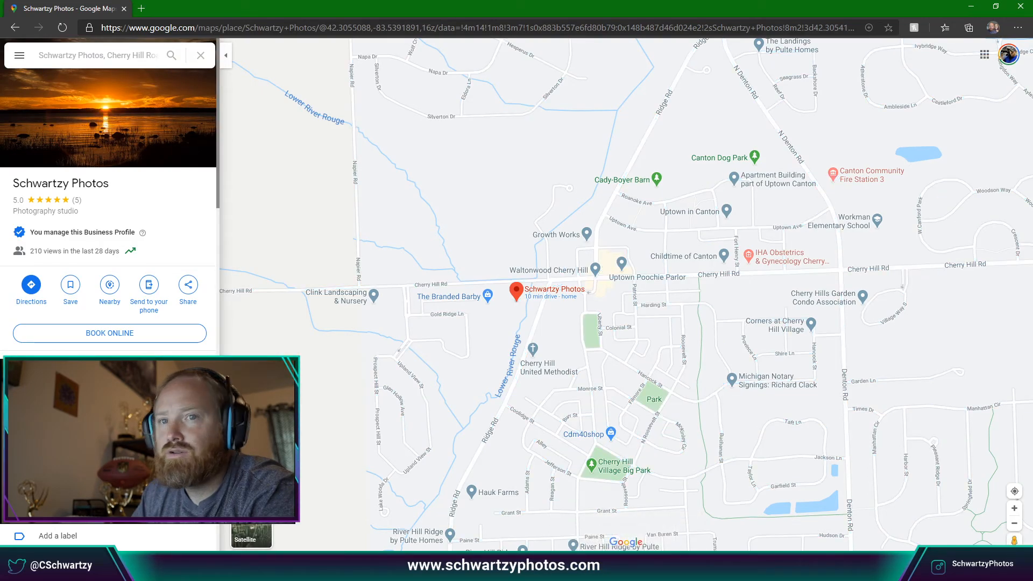
scroll(152, 323, down, 10)
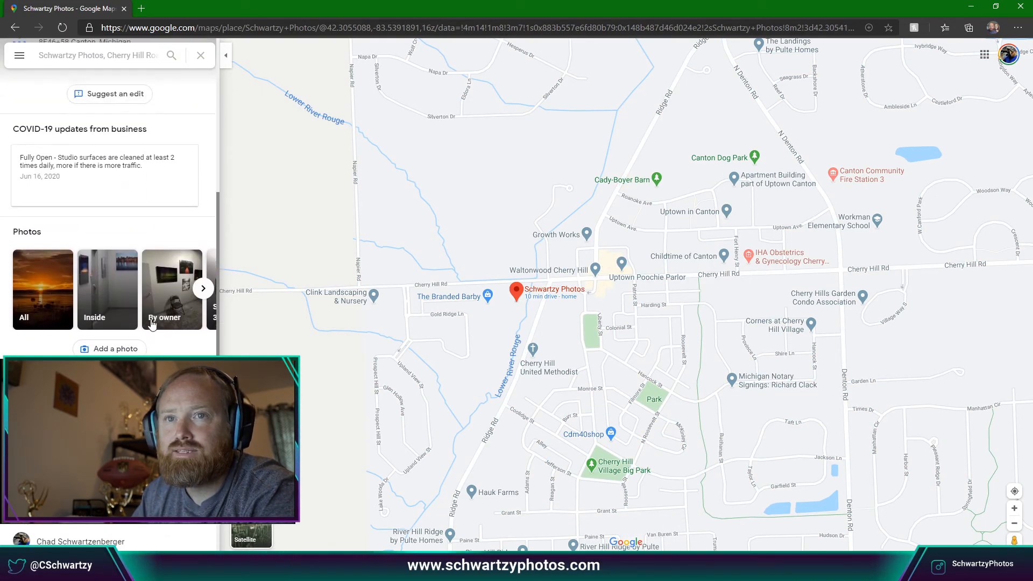
click(201, 296)
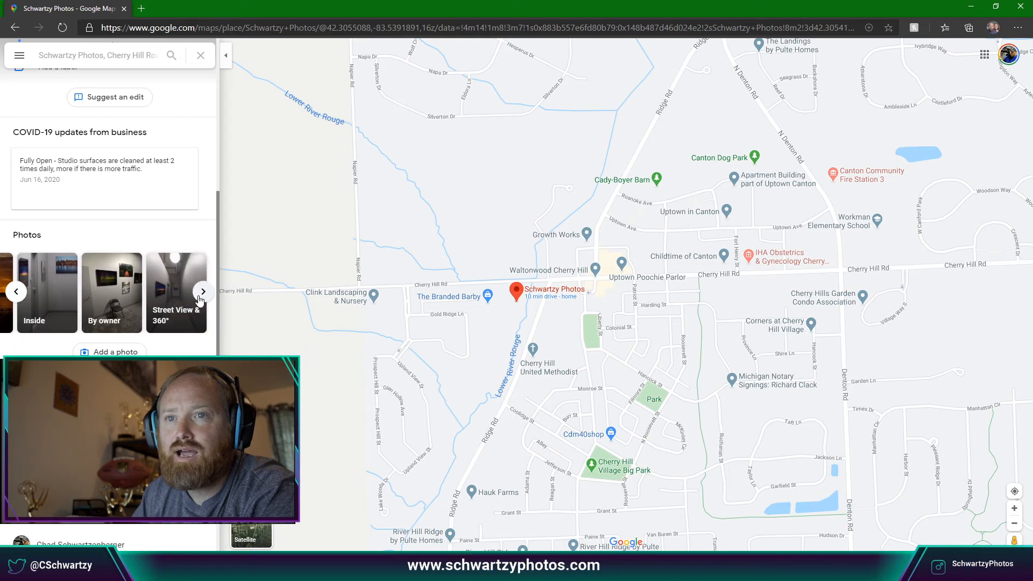
click(152, 315)
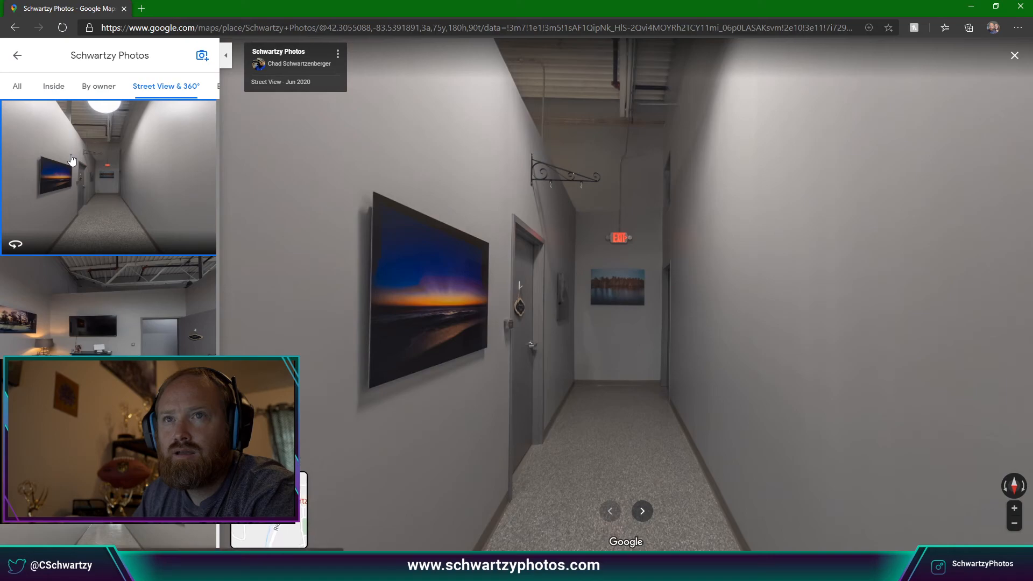
Turn toward the studio door in the hallway panorama, then step into the office and look around.
click(86, 339)
click(150, 366)
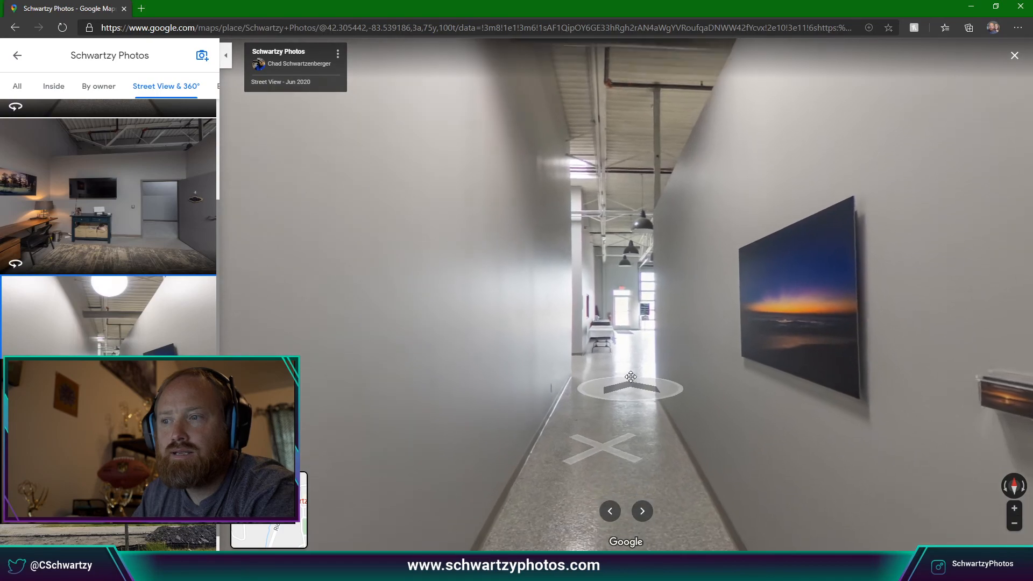
drag(631, 377, 622, 329)
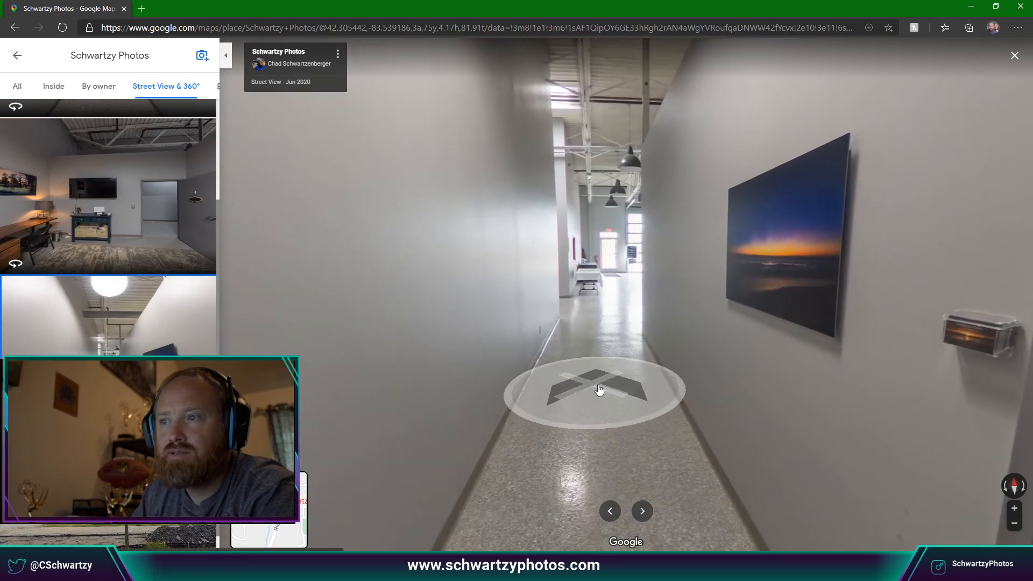
drag(751, 398, 430, 381)
drag(658, 389, 598, 355)
click(598, 355)
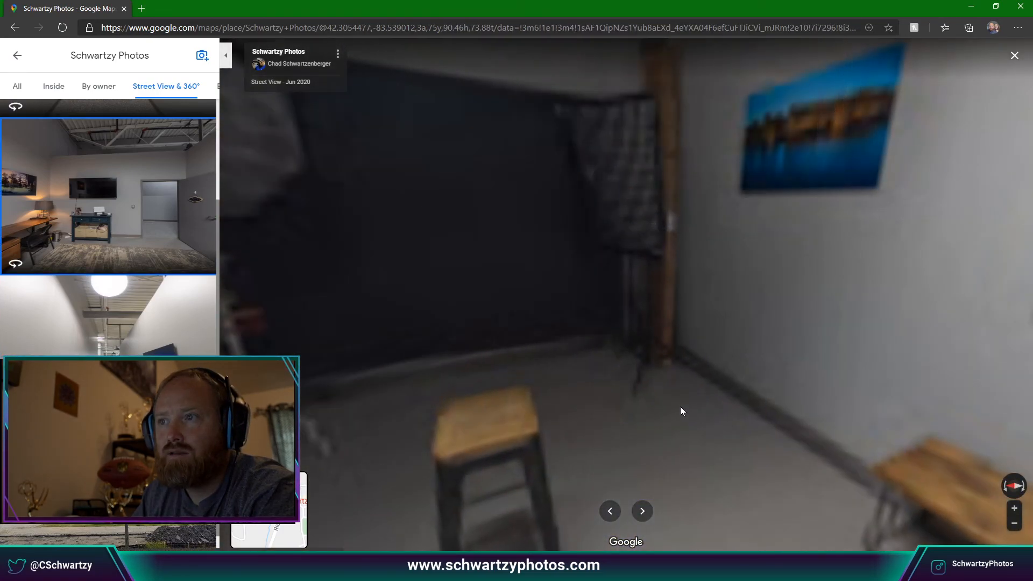
drag(681, 410, 720, 277)
drag(535, 292, 749, 309)
drag(613, 382, 761, 374)
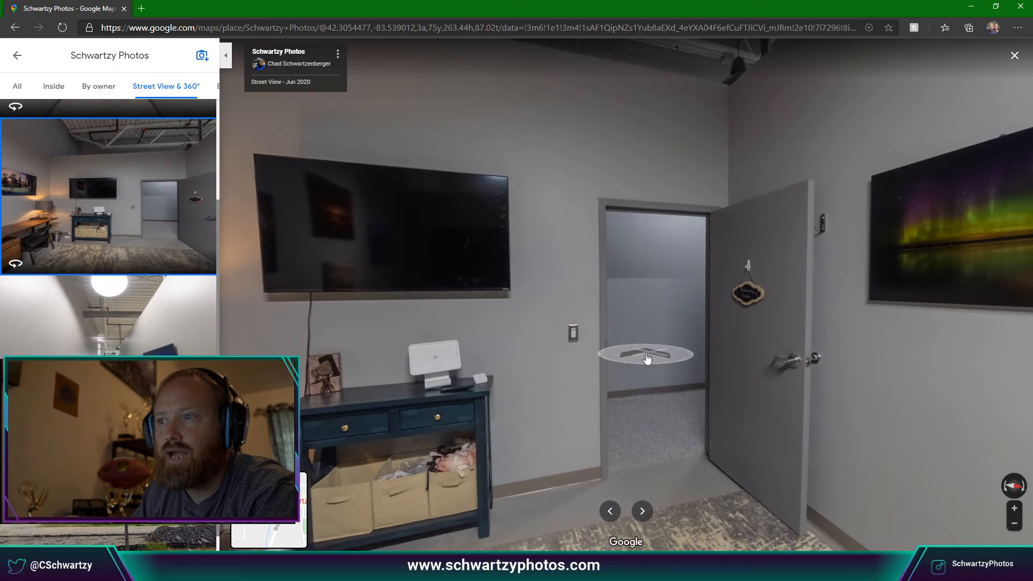
Walk back into the hallway, look along it, move forward, then close the browser.
click(648, 358)
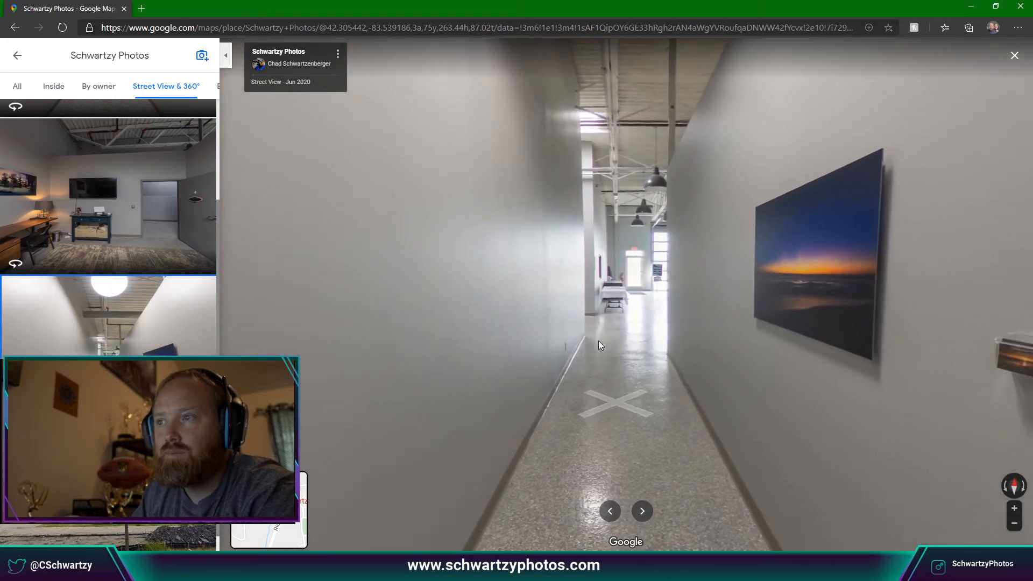
drag(856, 344, 431, 330)
drag(883, 319, 676, 312)
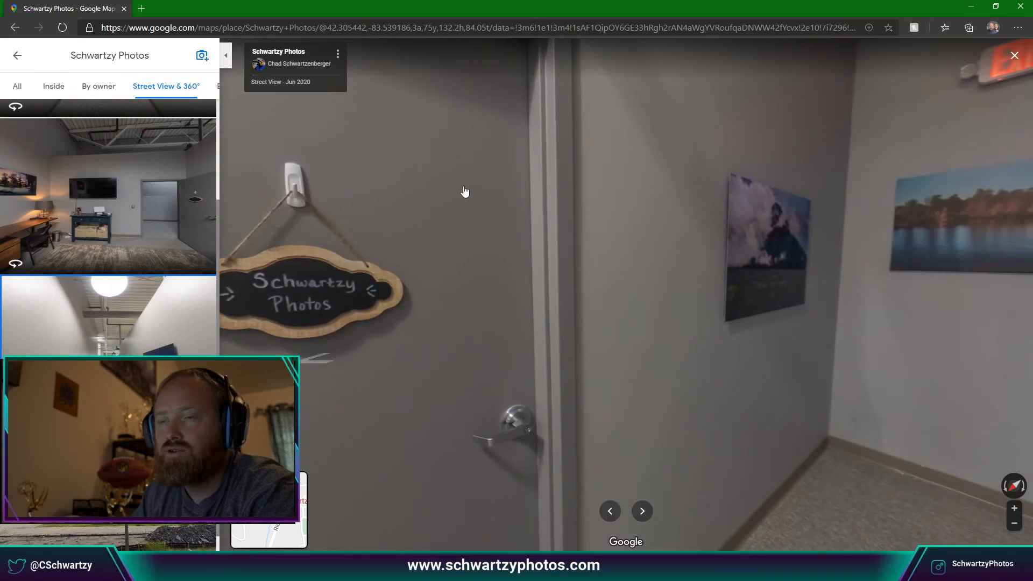
drag(675, 297, 948, 237)
drag(403, 241, 936, 239)
drag(648, 237, 529, 209)
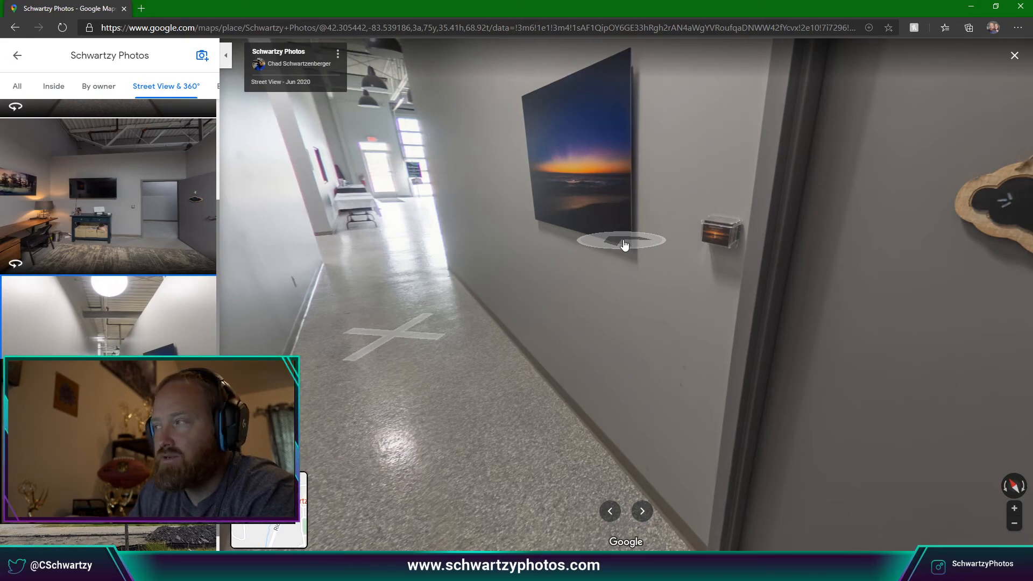
click(571, 268)
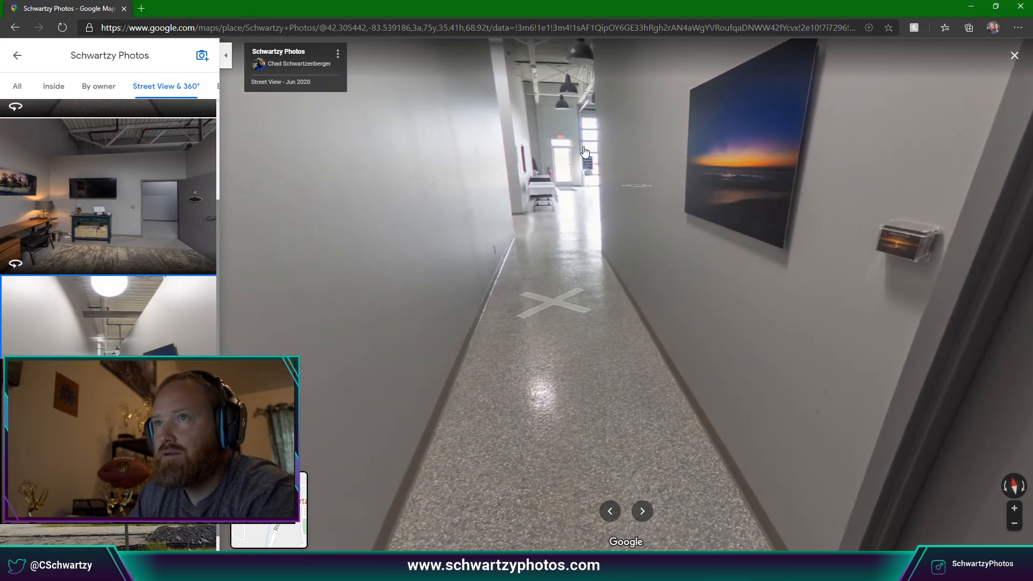
click(1022, 7)
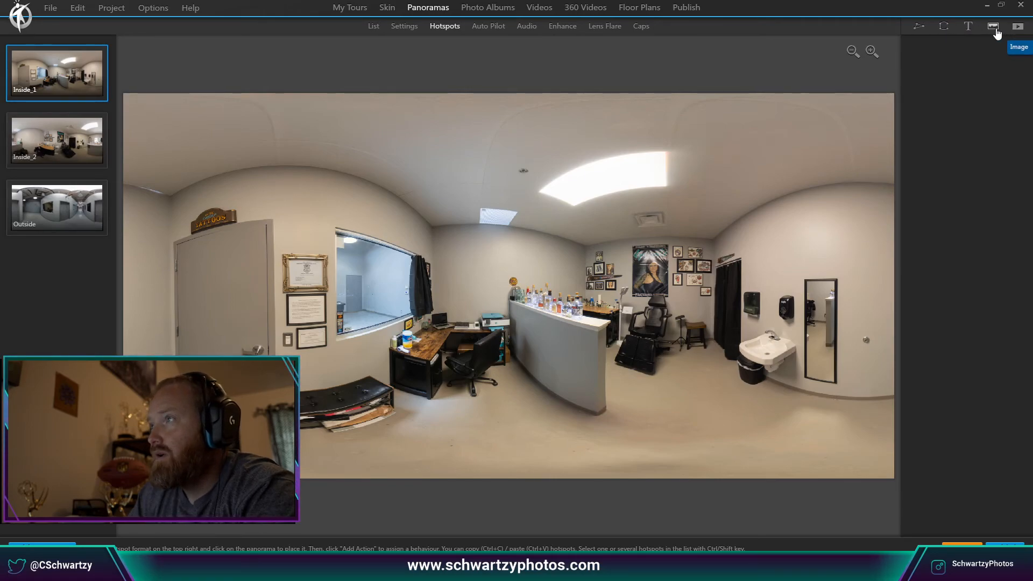
Choose the animated Go To Panorama Floor Rotated 'Circle Arrow 01a Left Up' as the hotspot image.
click(843, 230)
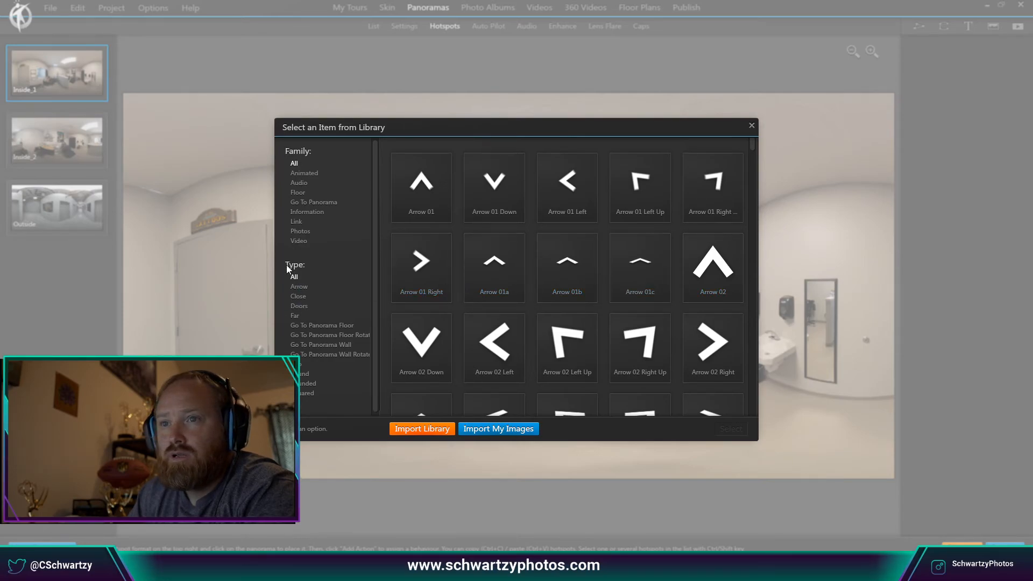
click(304, 174)
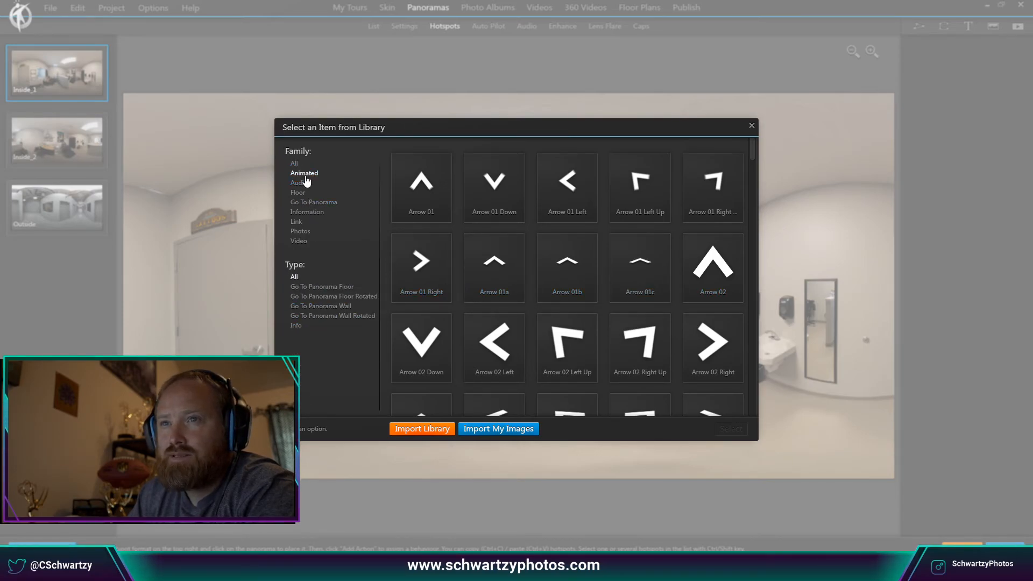
click(340, 296)
click(557, 336)
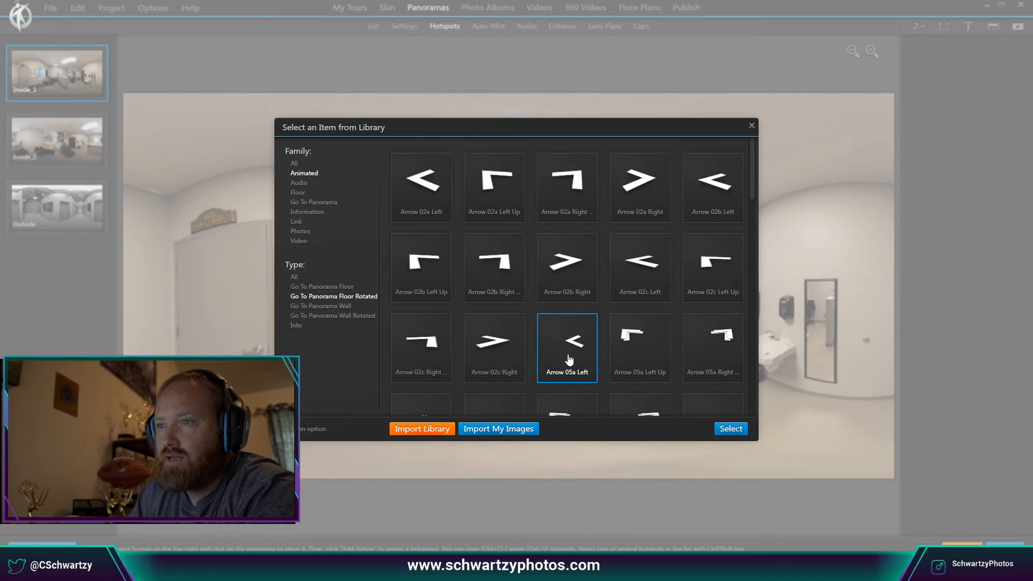
scroll(589, 376, down, 10)
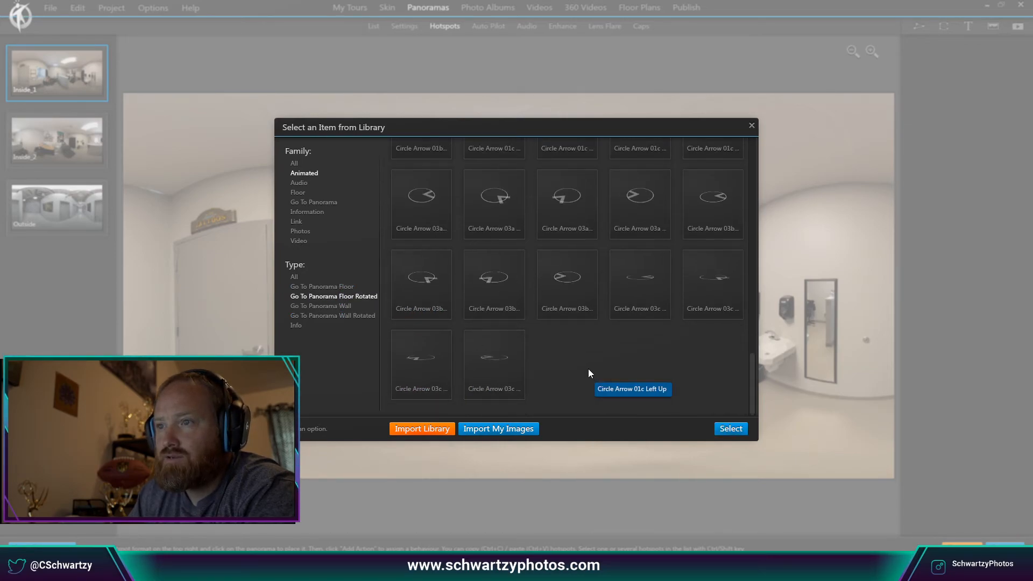
click(497, 220)
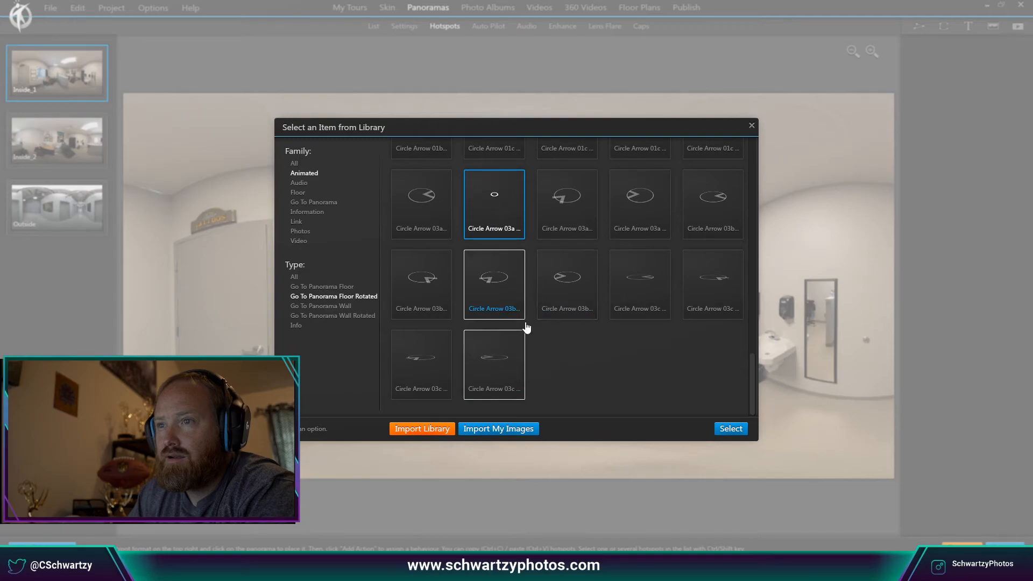
scroll(619, 339, up, 3)
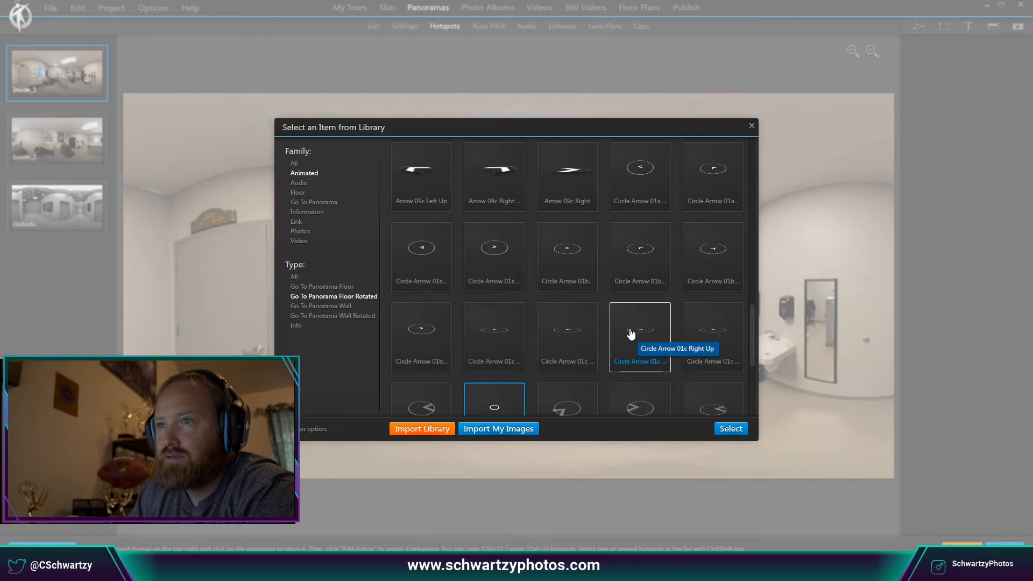
click(702, 195)
click(731, 428)
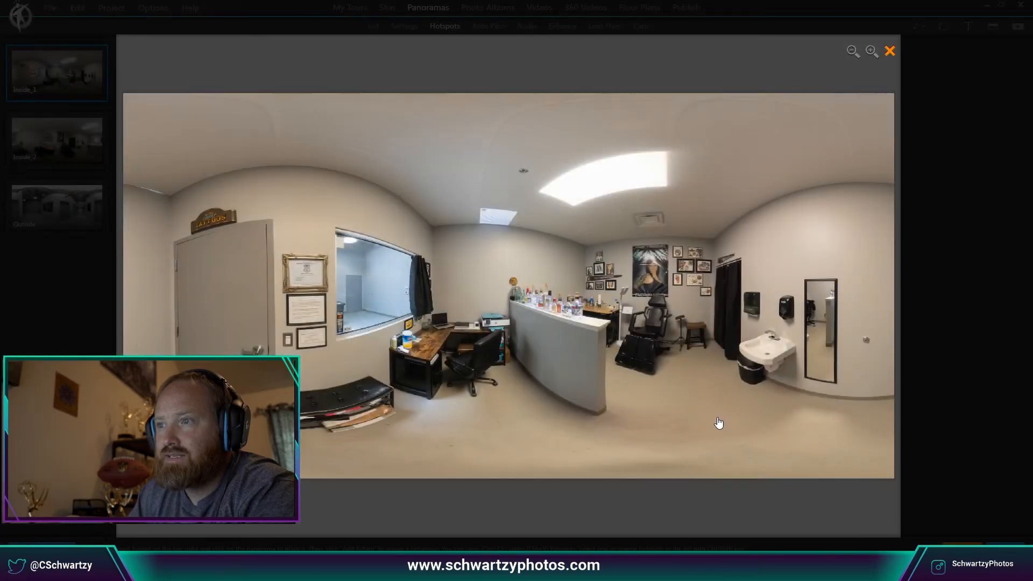
Place the arrow on the floor and link it to Inside_2, entering at Same Spot as Current Media.
click(642, 402)
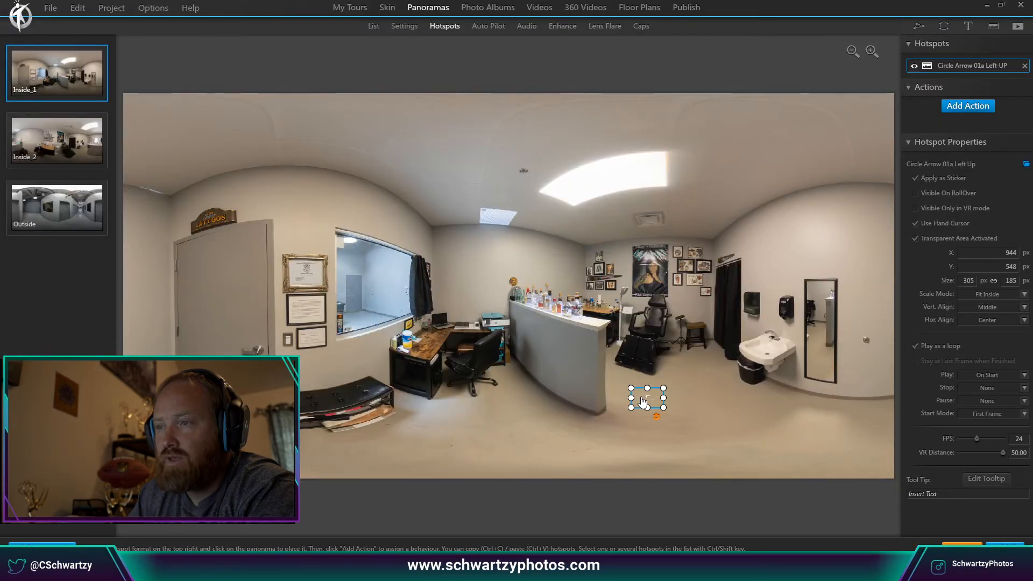
drag(645, 398, 633, 392)
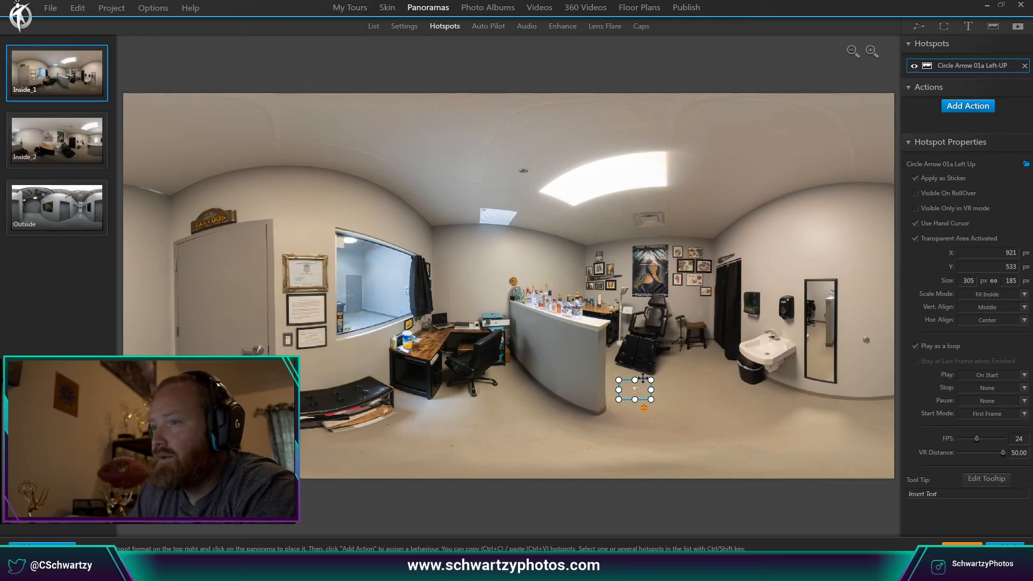
click(970, 108)
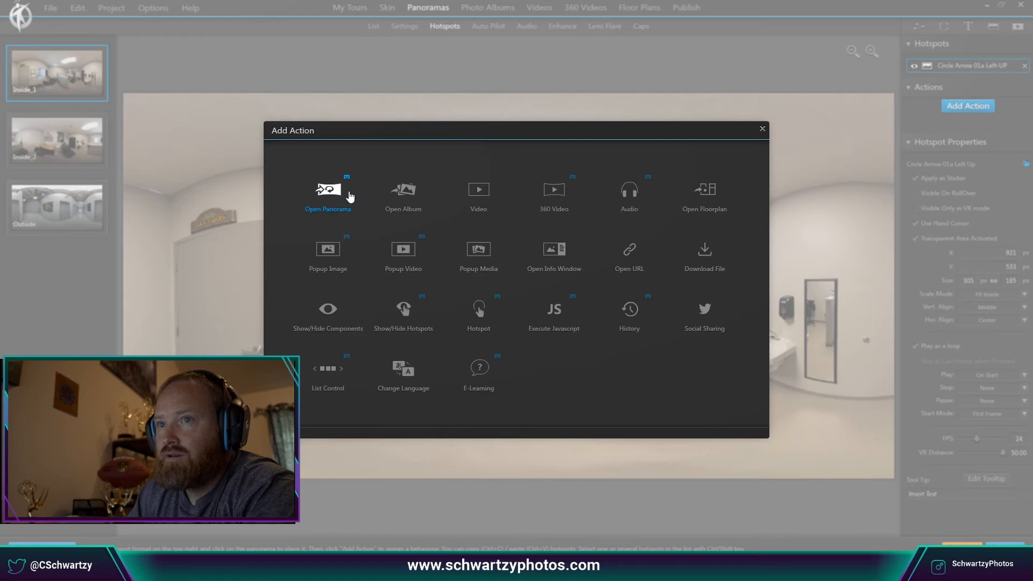
click(340, 197)
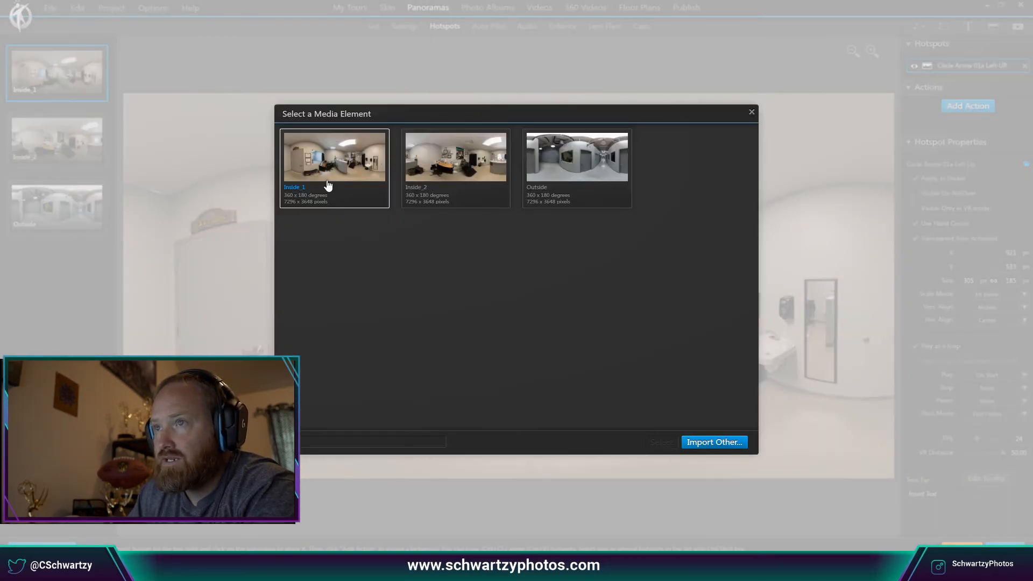
click(456, 167)
click(662, 443)
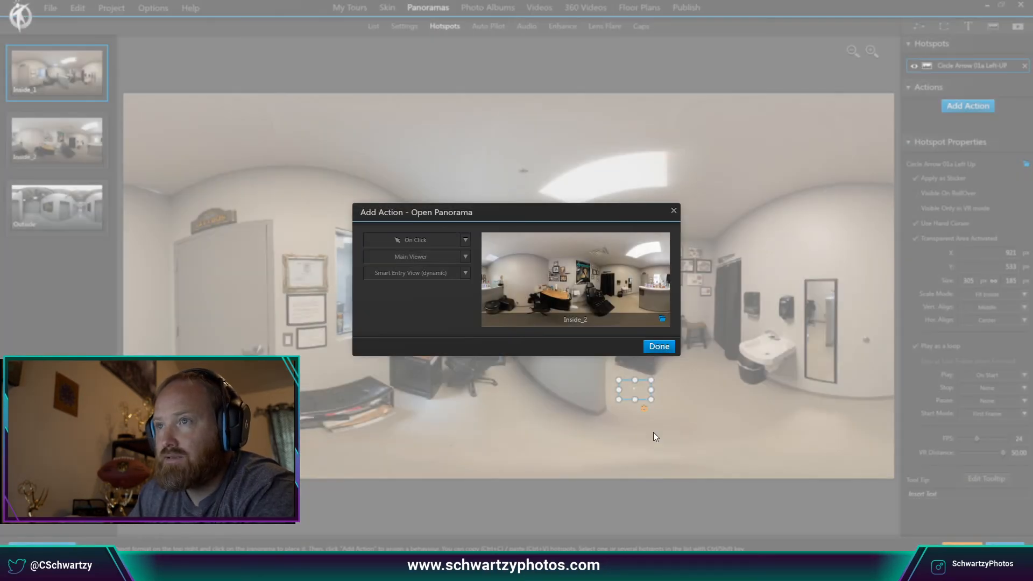
click(466, 273)
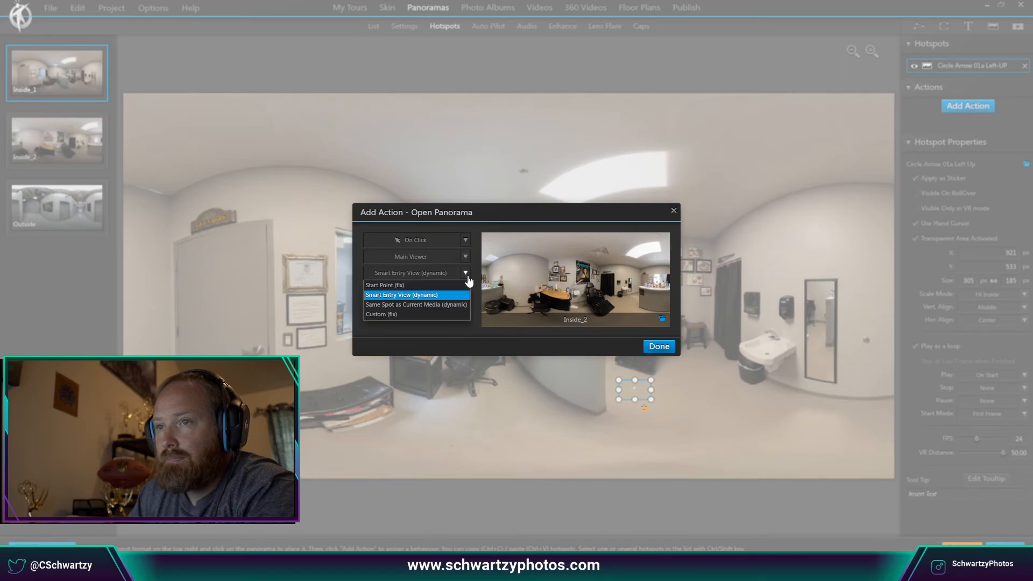
click(441, 305)
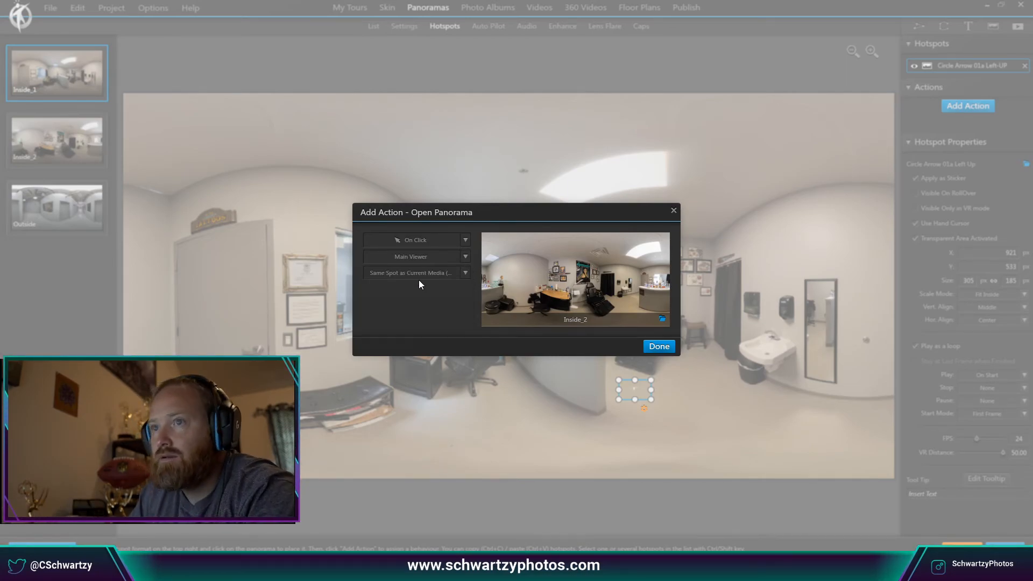
click(659, 346)
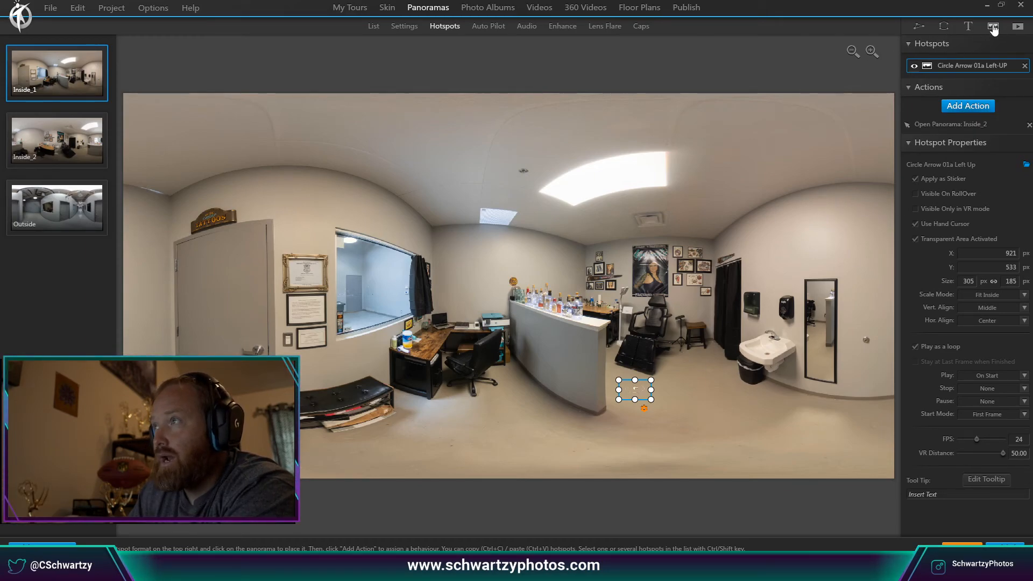
Pick the animated Go To Panorama Wall 'Circle Door 02' icon and place it on the entrance door.
click(806, 209)
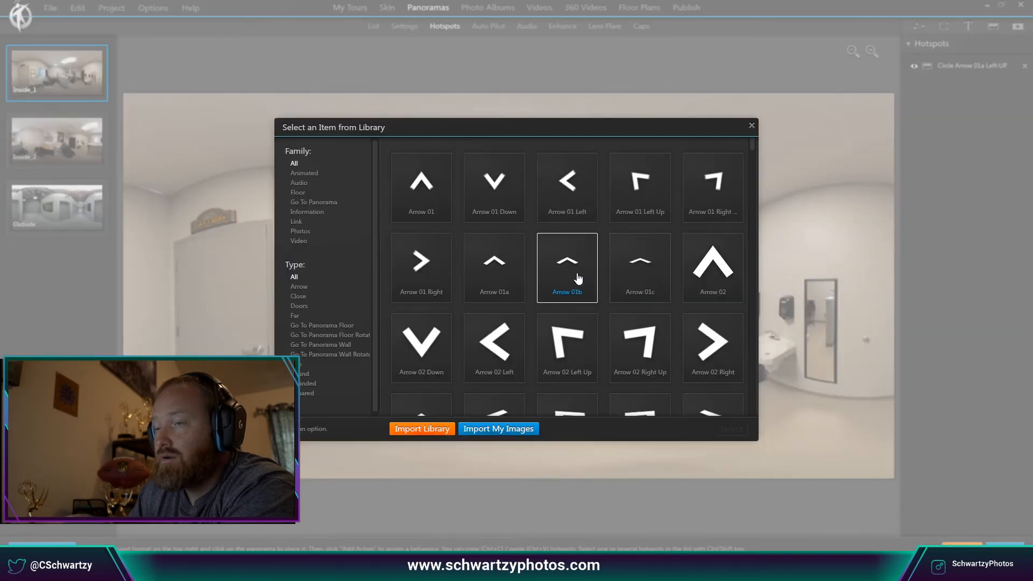
click(306, 174)
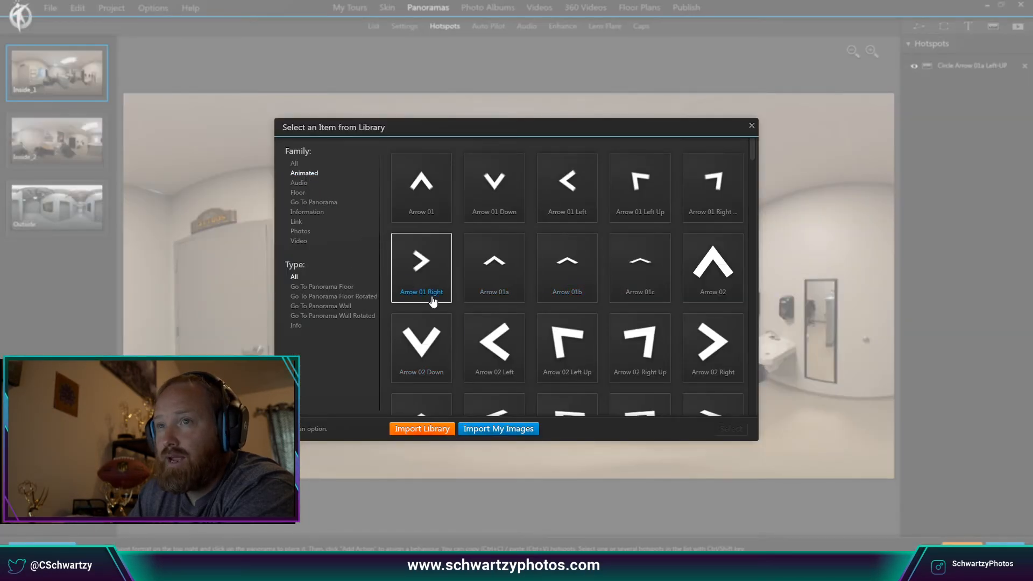
click(342, 307)
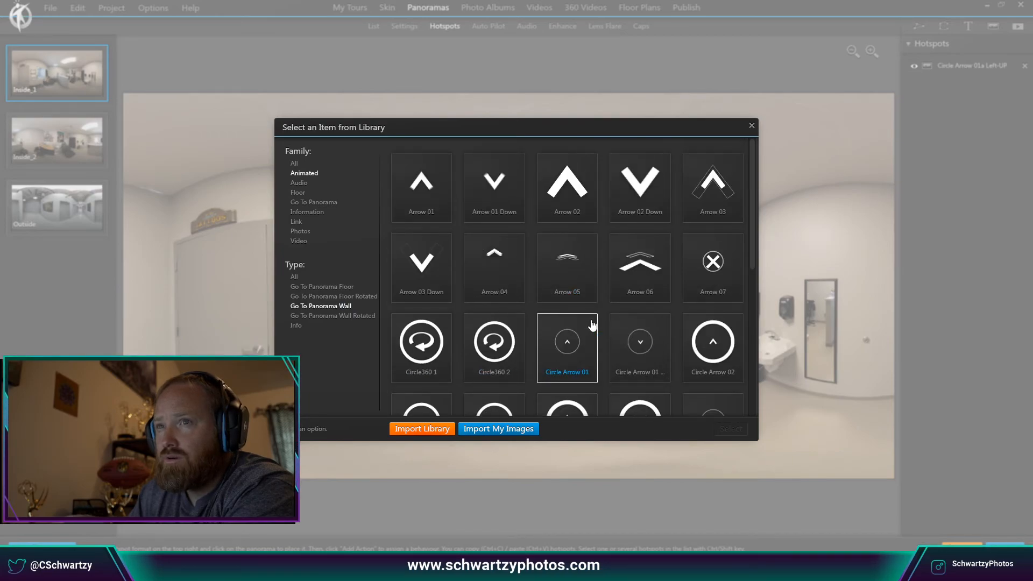
scroll(592, 324, down, 5)
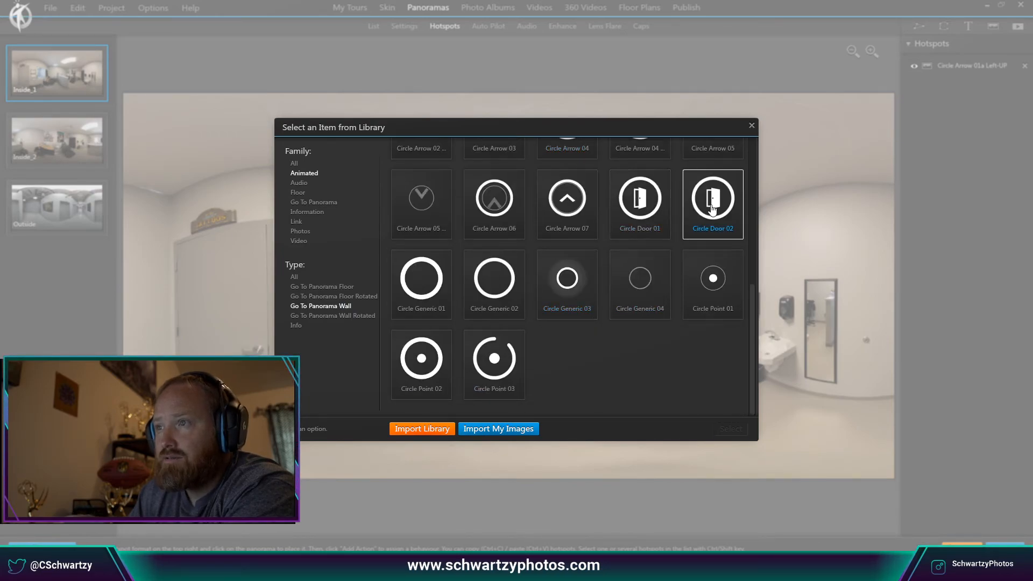
click(711, 213)
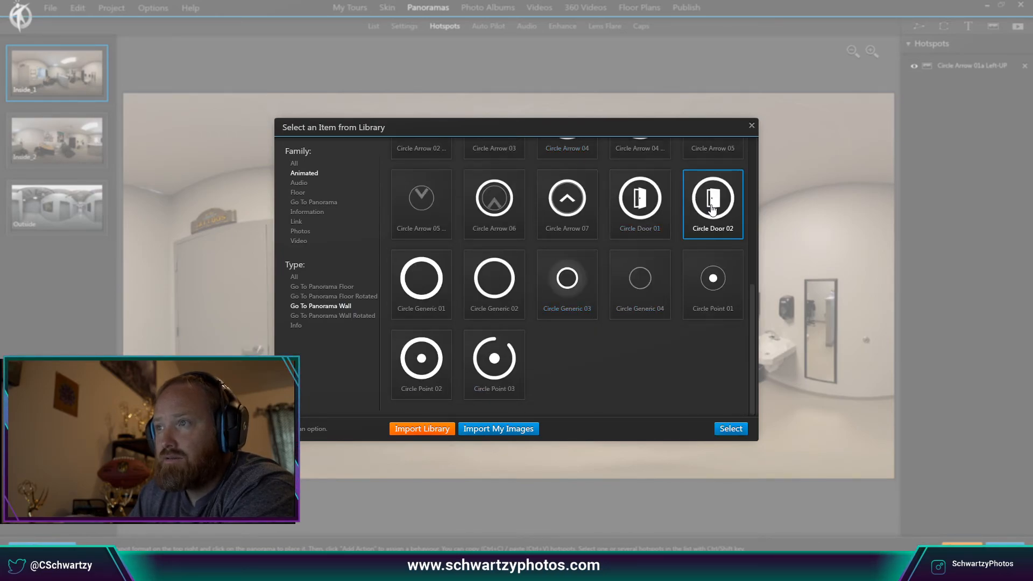
click(654, 213)
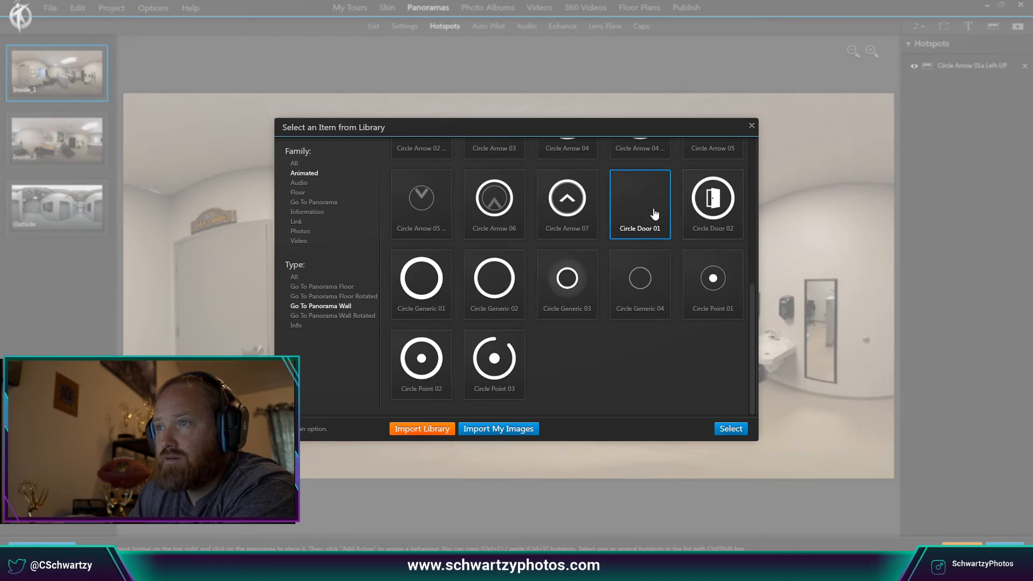
click(716, 214)
click(731, 429)
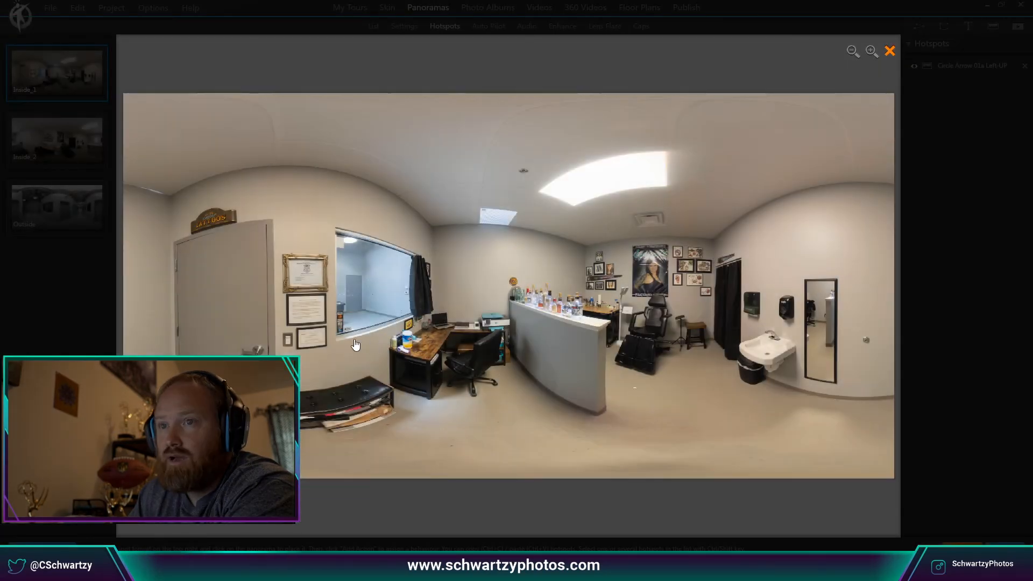
click(218, 307)
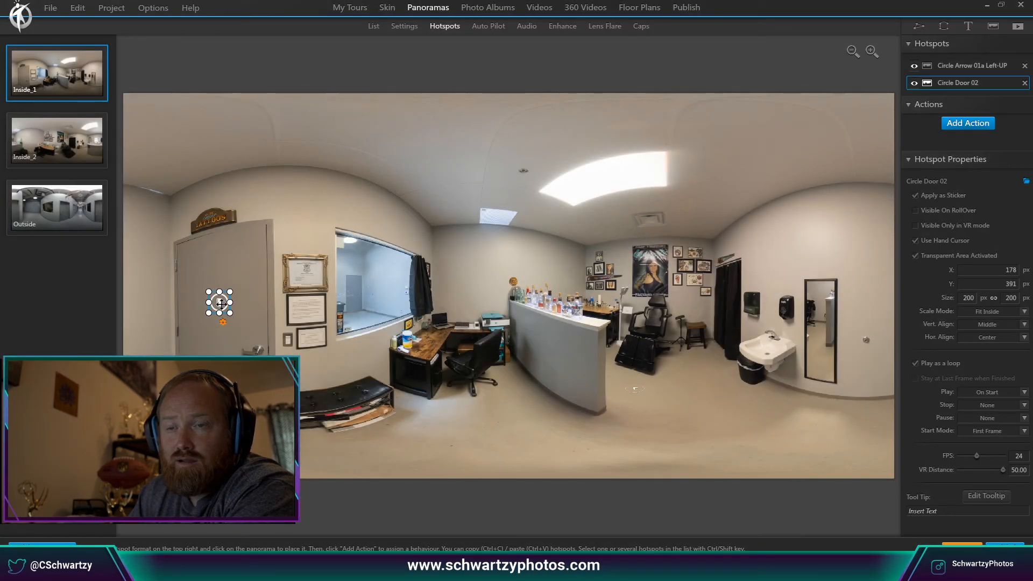
Link the door hotspot to the Outside panorama, entering at Same Spot as Current Media.
click(979, 126)
click(343, 188)
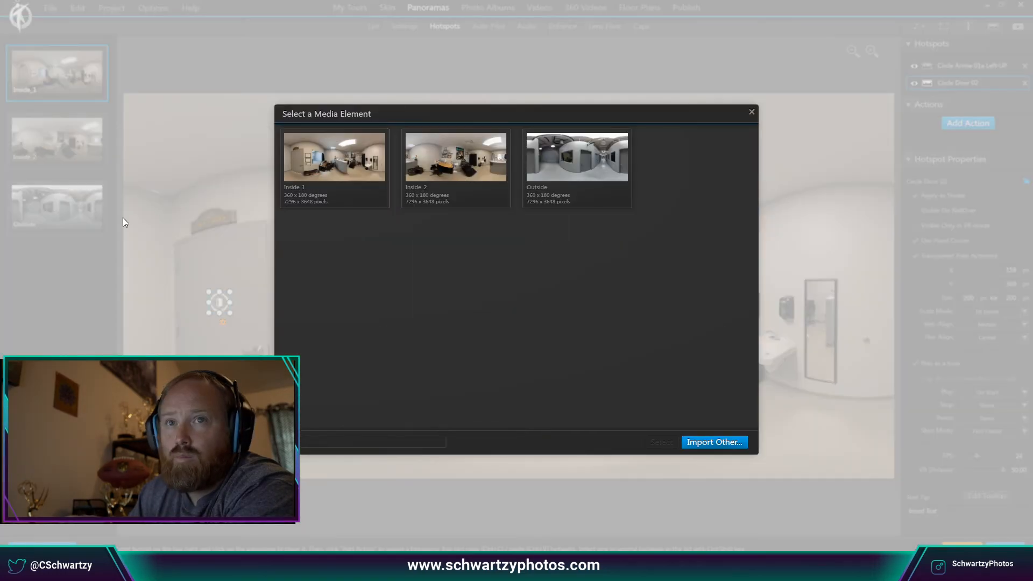
click(551, 161)
click(663, 441)
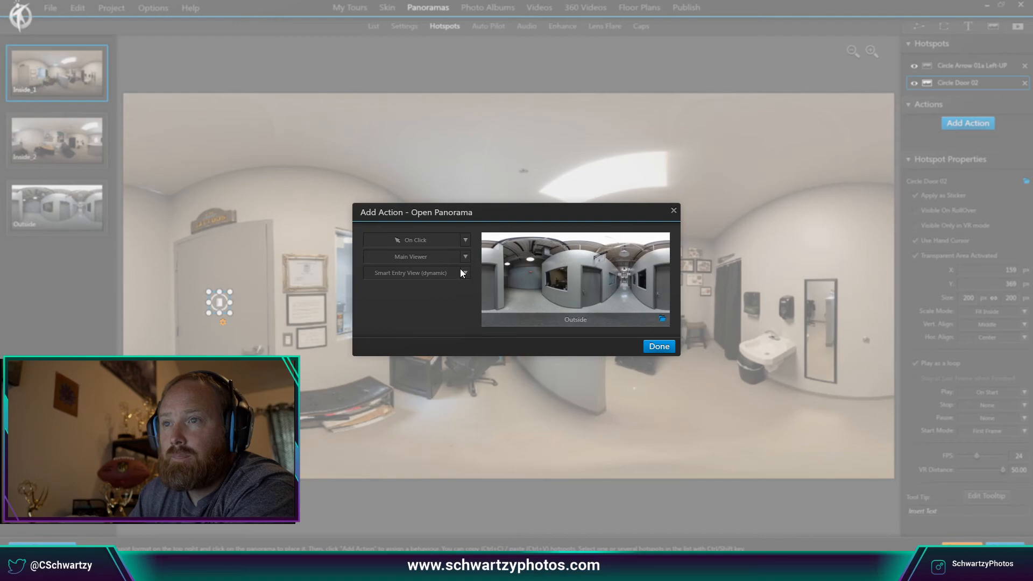
click(461, 272)
click(447, 305)
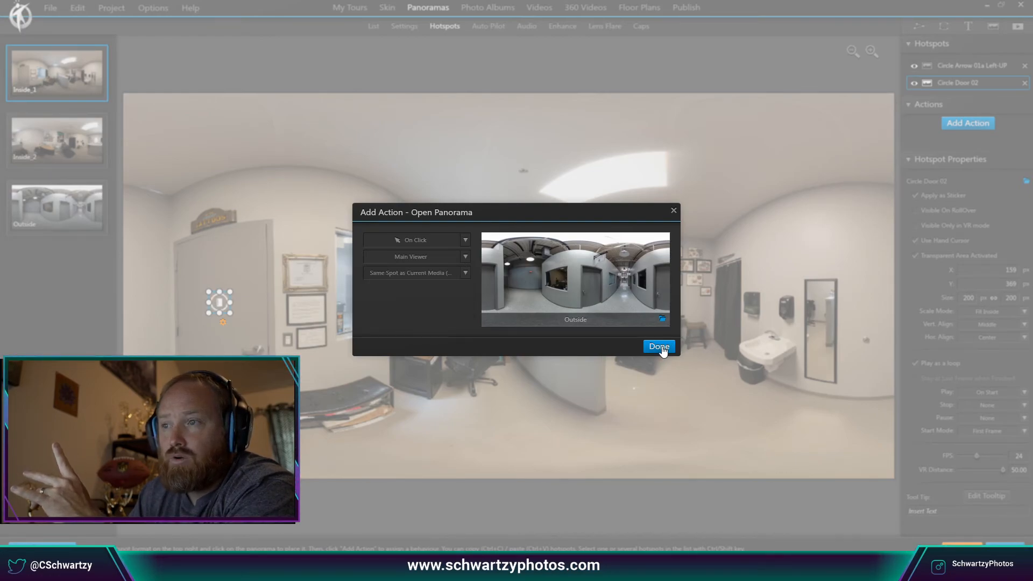
click(659, 347)
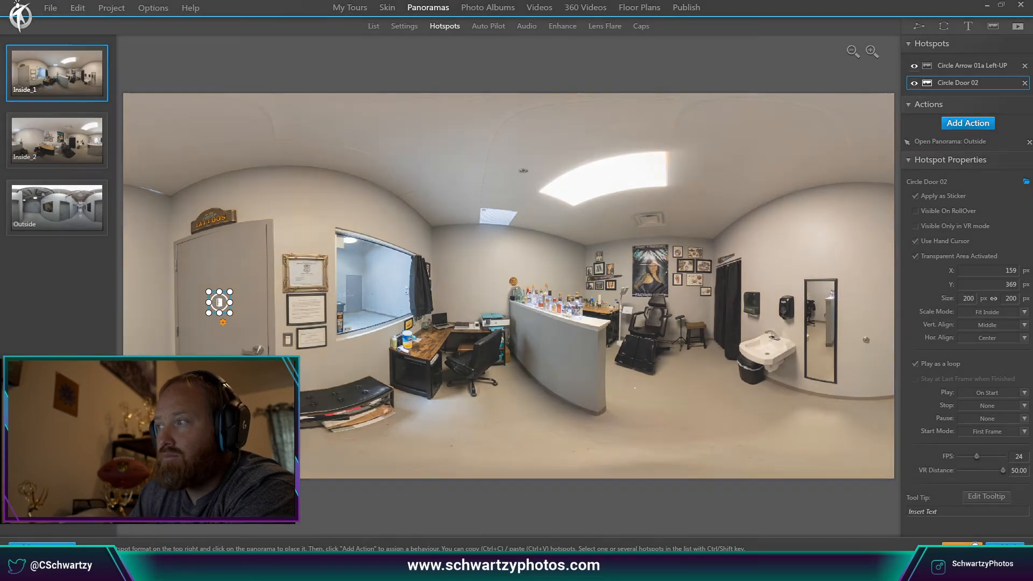
click(973, 542)
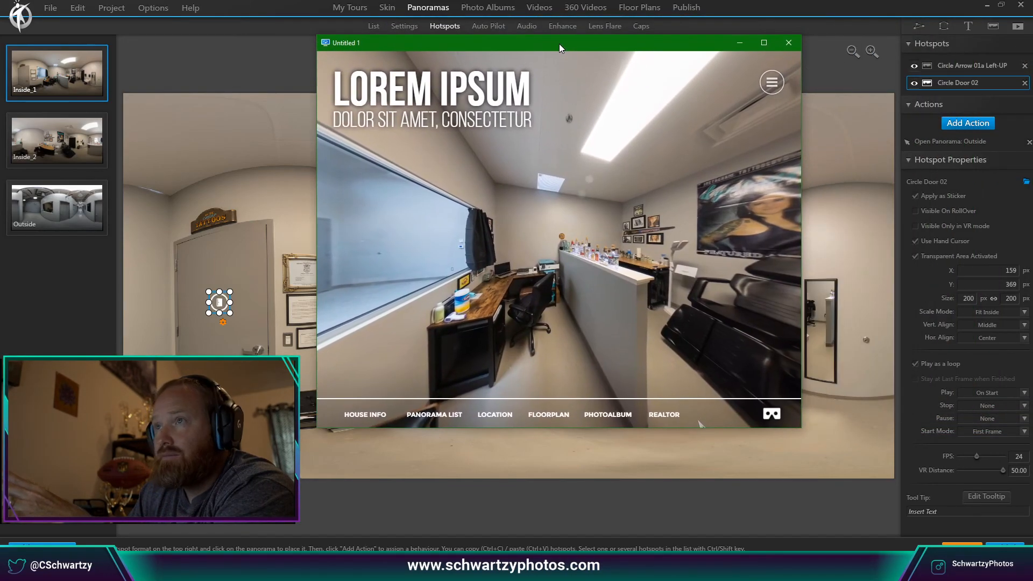
double_click(560, 44)
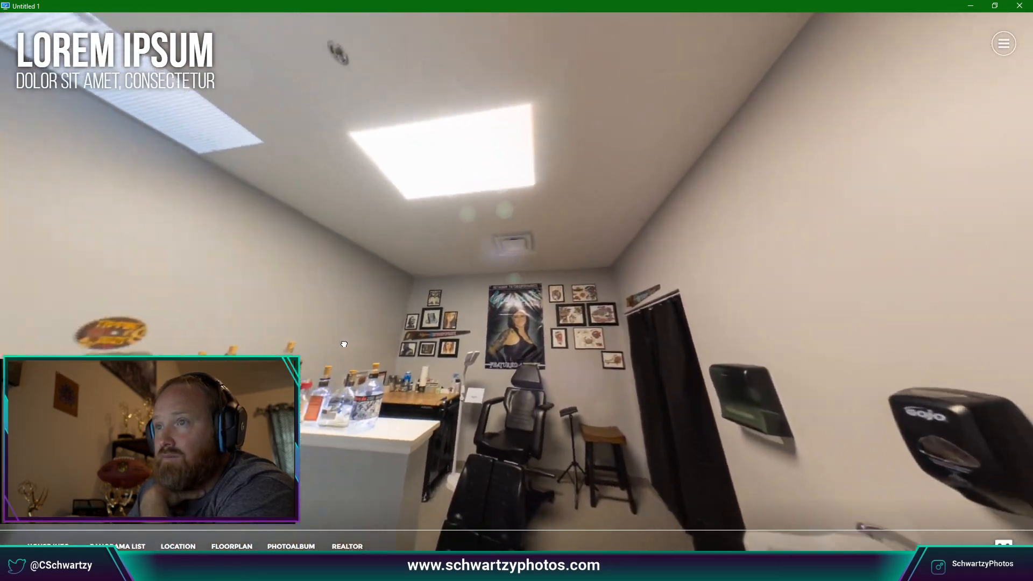
drag(345, 345, 517, 211)
drag(675, 337, 563, 250)
drag(552, 320, 436, 345)
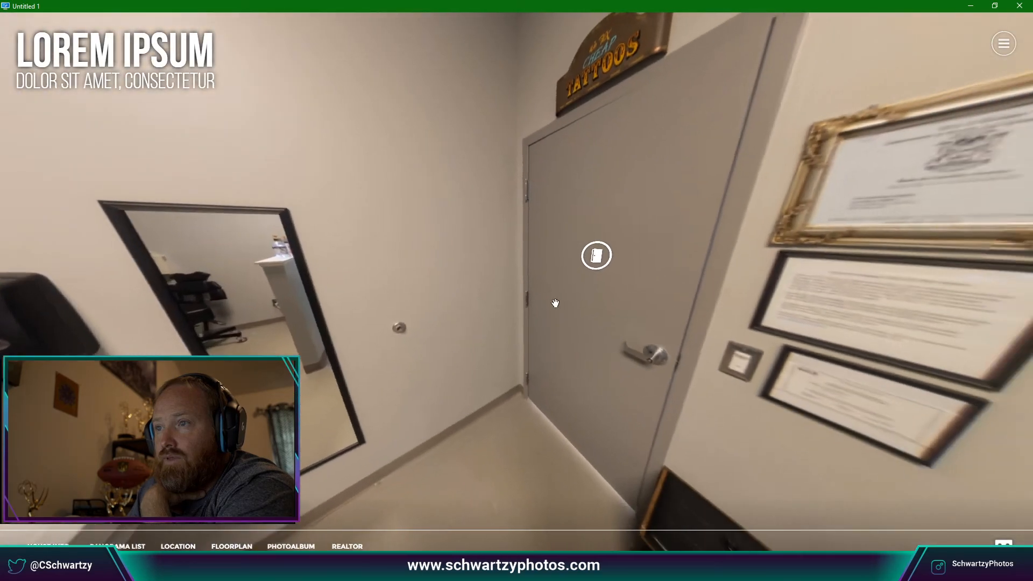
drag(555, 304, 471, 289)
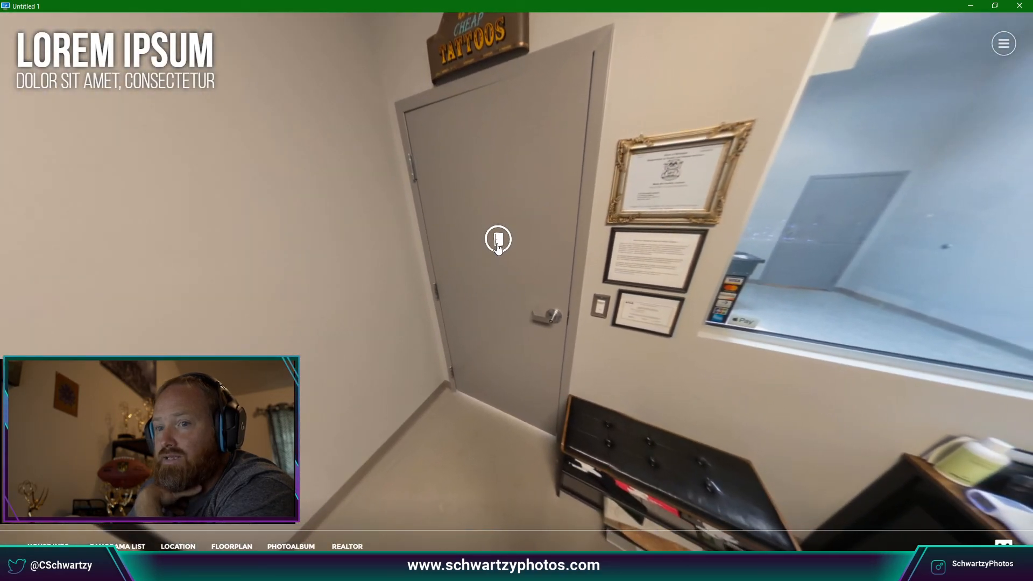
click(498, 245)
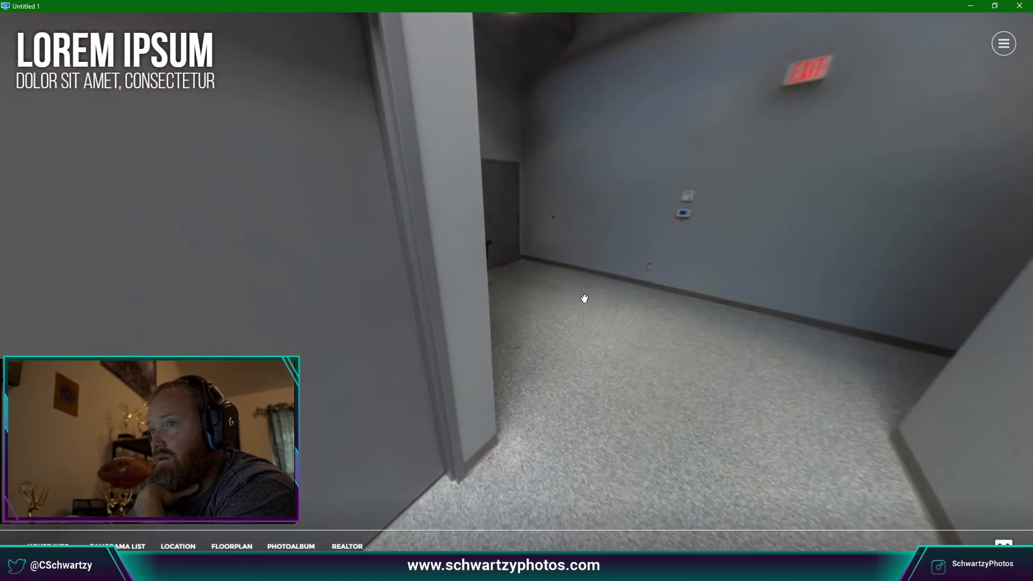
drag(583, 297, 653, 261)
double_click(701, 260)
drag(539, 234, 566, 384)
drag(600, 253, 651, 325)
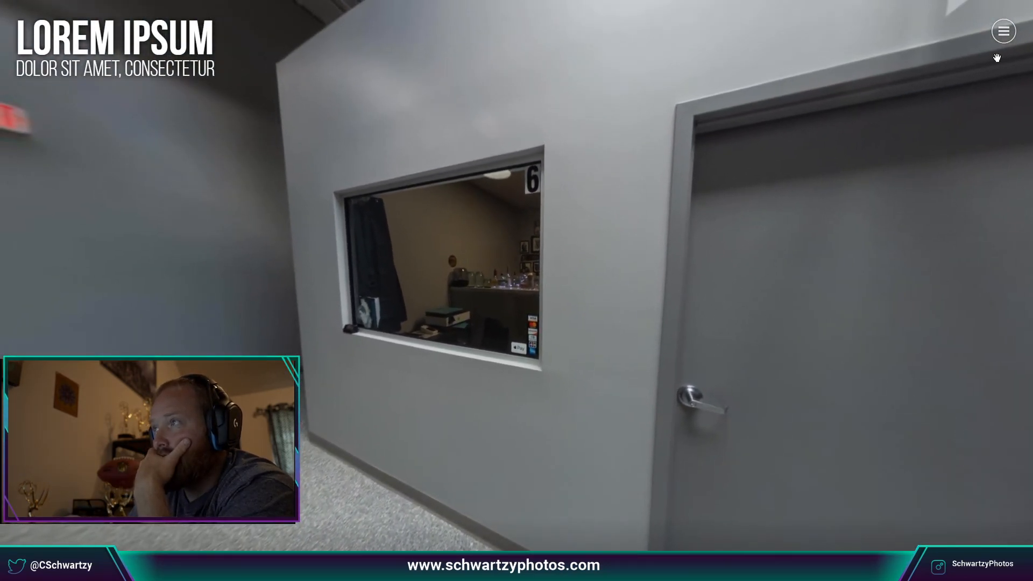
key(Escape)
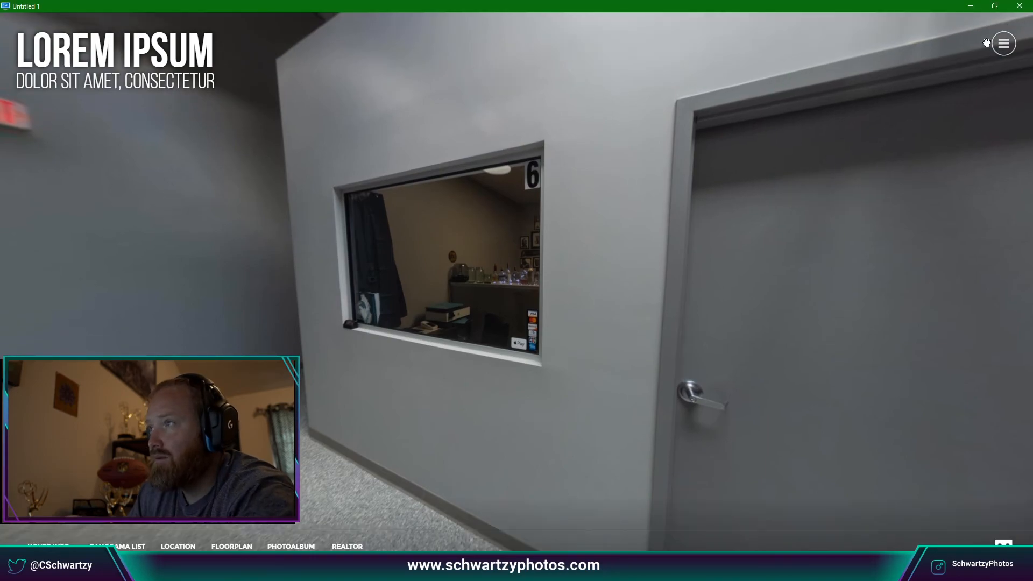
click(1017, 8)
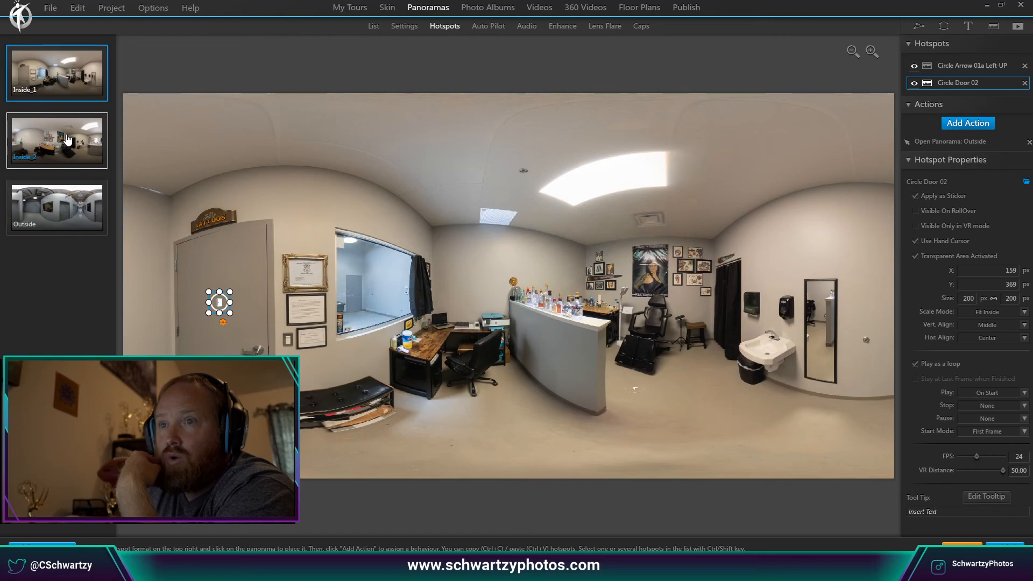
Review the Inside_1 door hotspot, then select the Circle Door 02 hotspot in the Outside panorama.
click(70, 212)
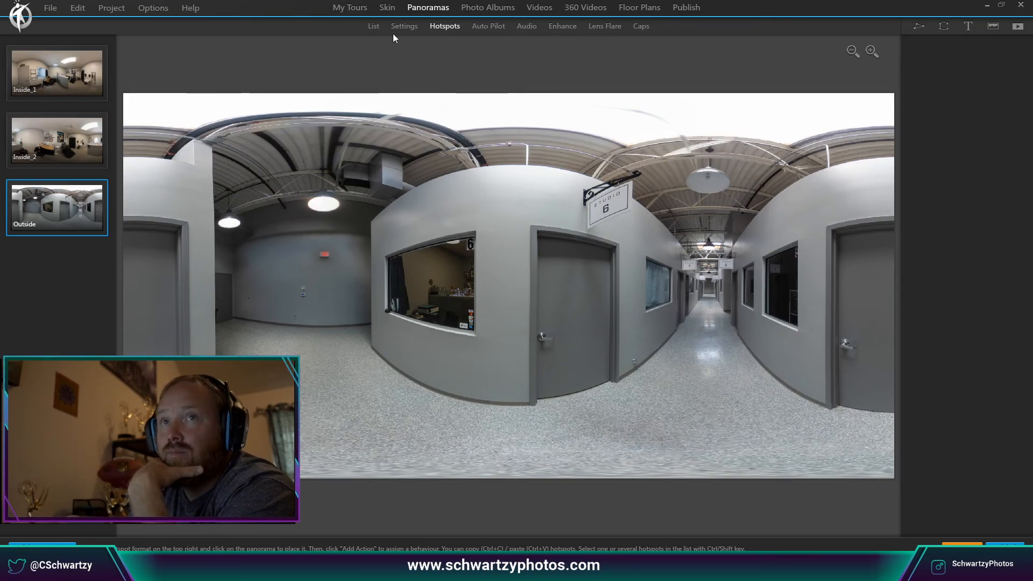
click(71, 135)
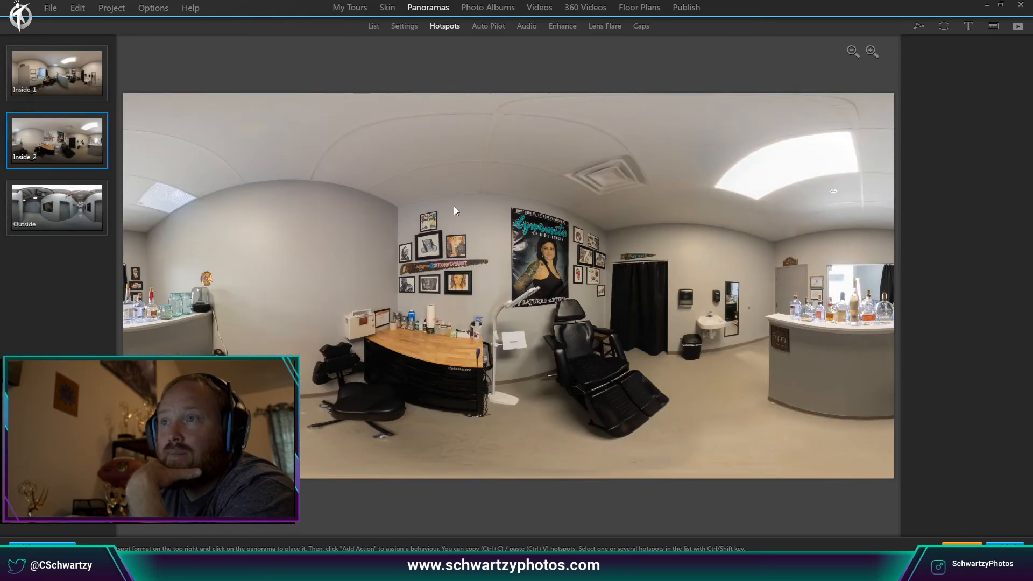
click(57, 89)
click(953, 82)
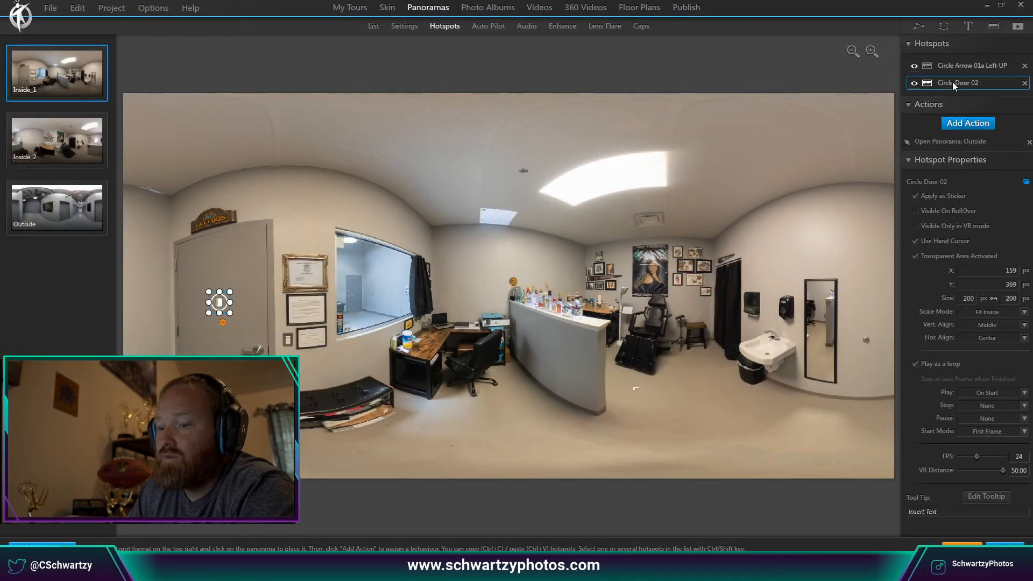
click(57, 208)
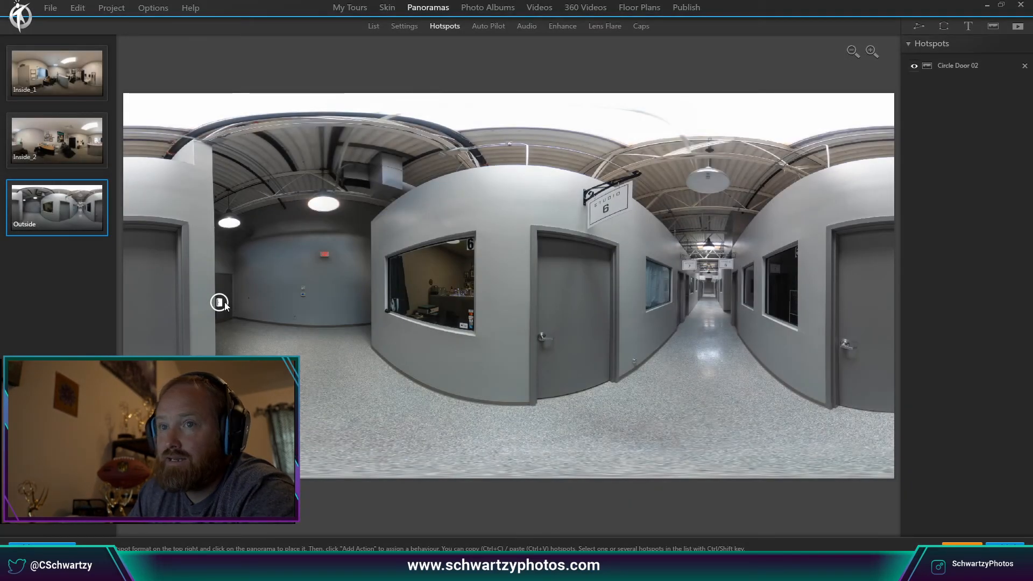
click(221, 303)
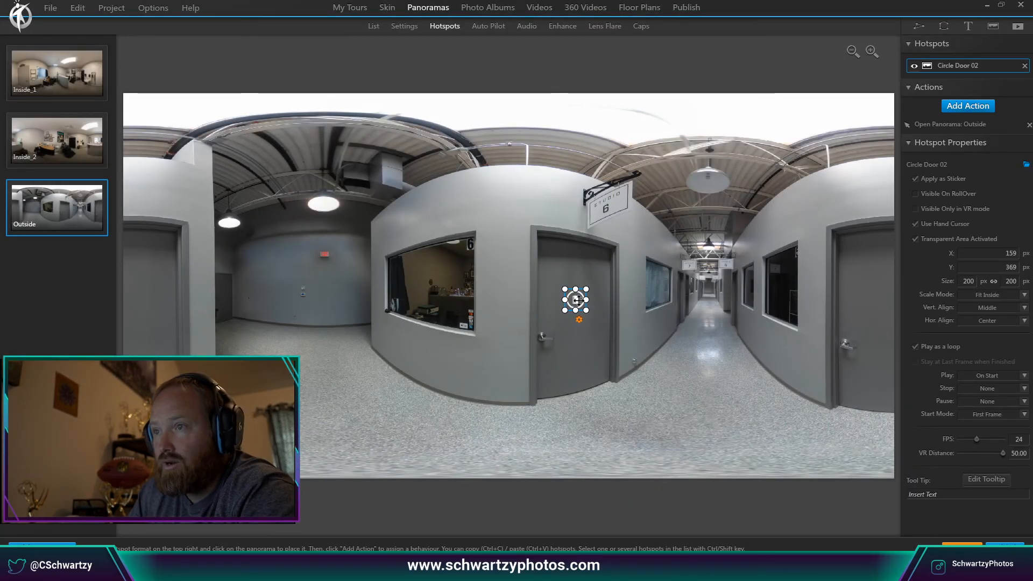
Replace the Studio 6 door hotspot's Open Panorama: Outside action with Open Panorama: Inside_1.
click(957, 109)
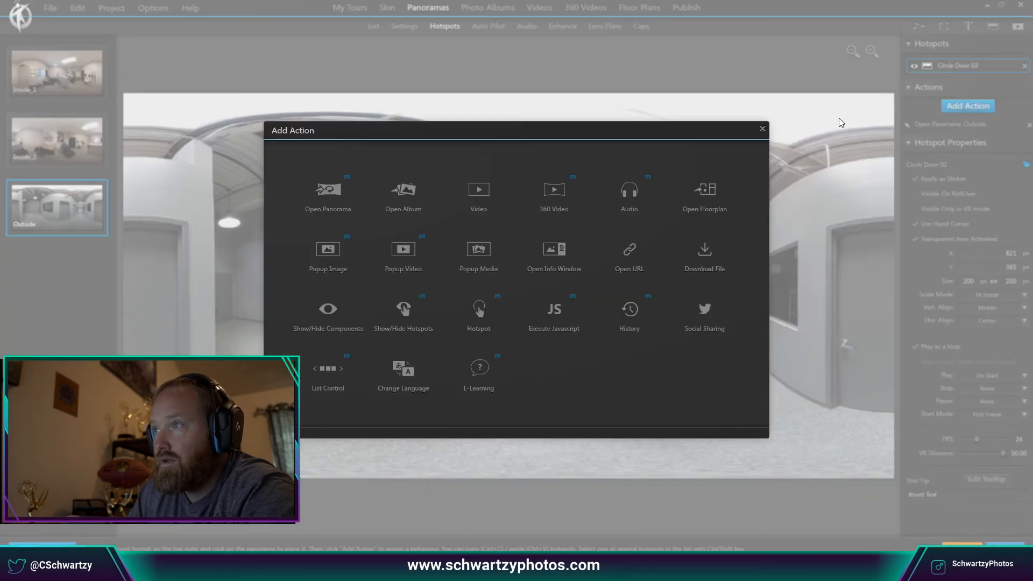
click(763, 130)
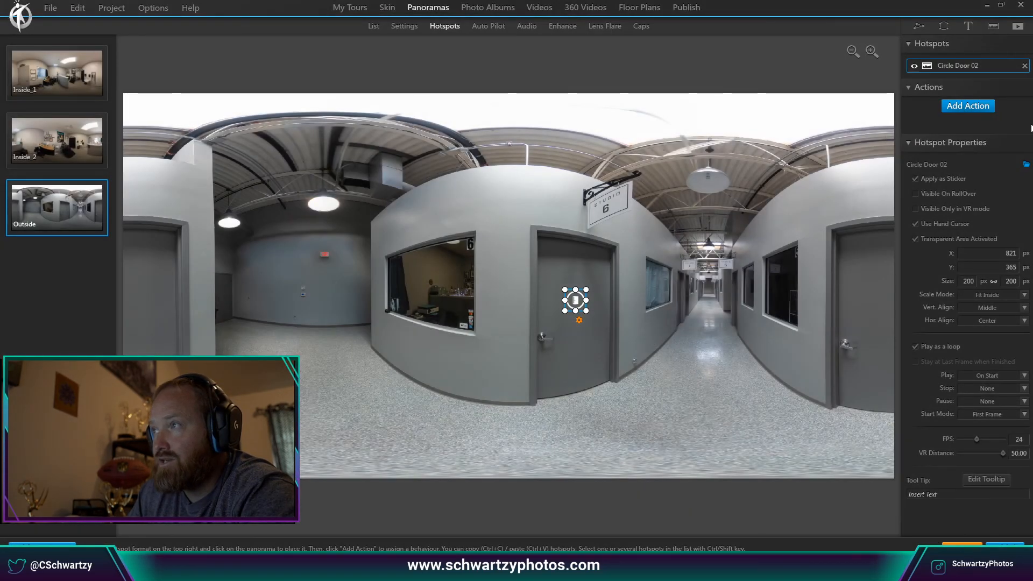
click(984, 108)
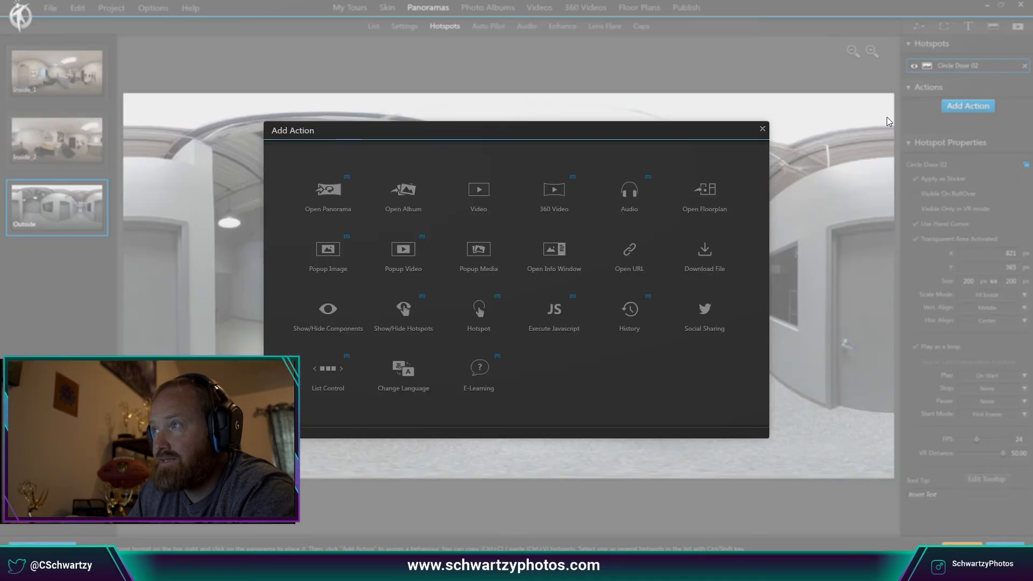
click(343, 200)
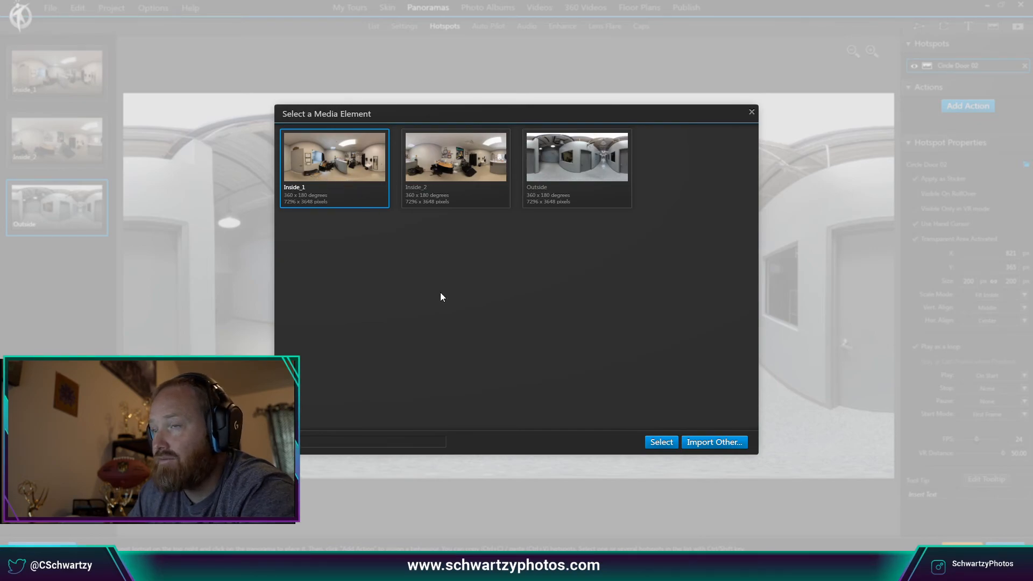
click(661, 443)
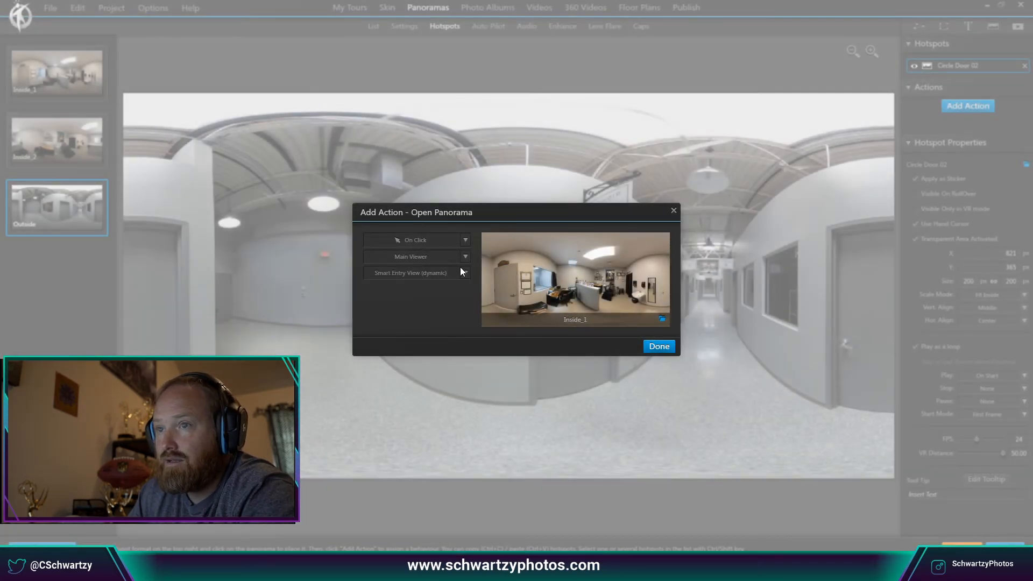
Enter Inside_1 at Same Spot as Current Media in the Main Viewer, then launch a tour preview.
click(464, 273)
click(452, 305)
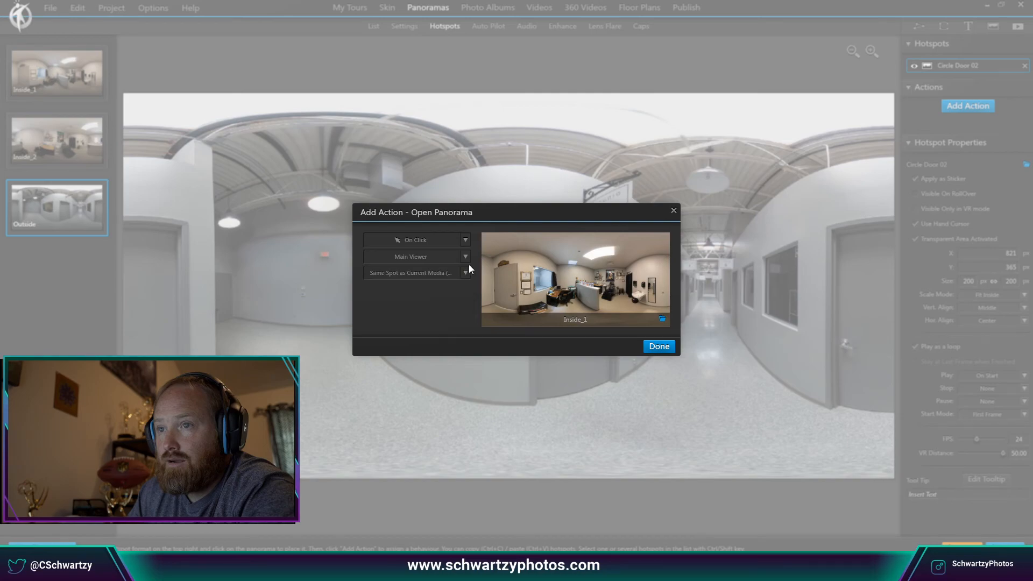
click(466, 258)
click(466, 258)
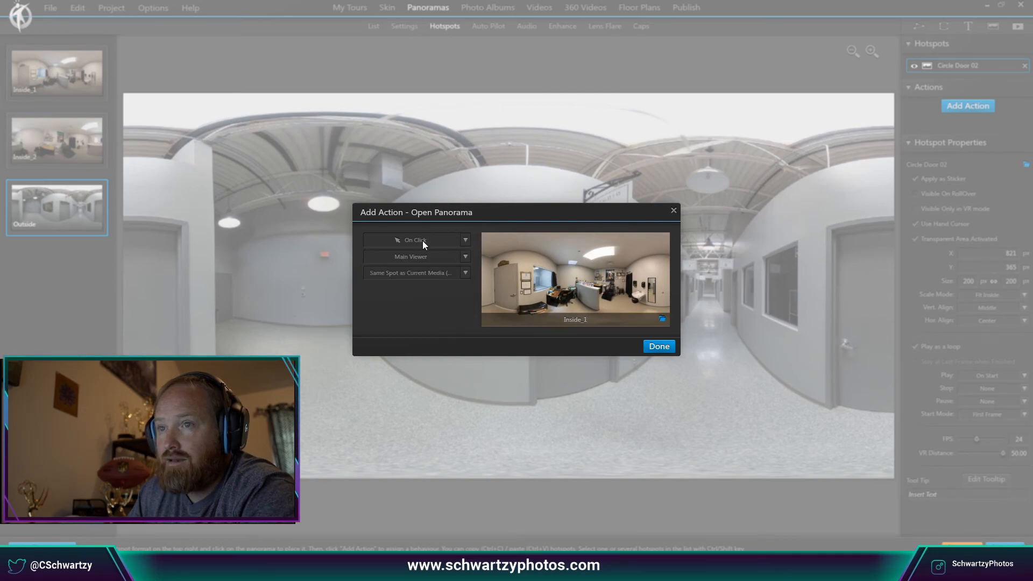
click(651, 349)
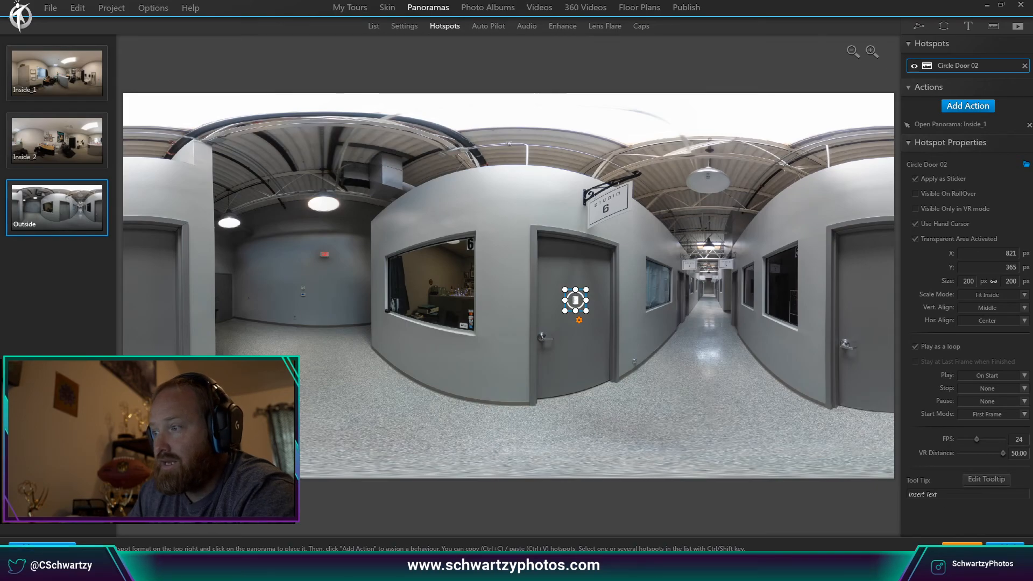
click(972, 543)
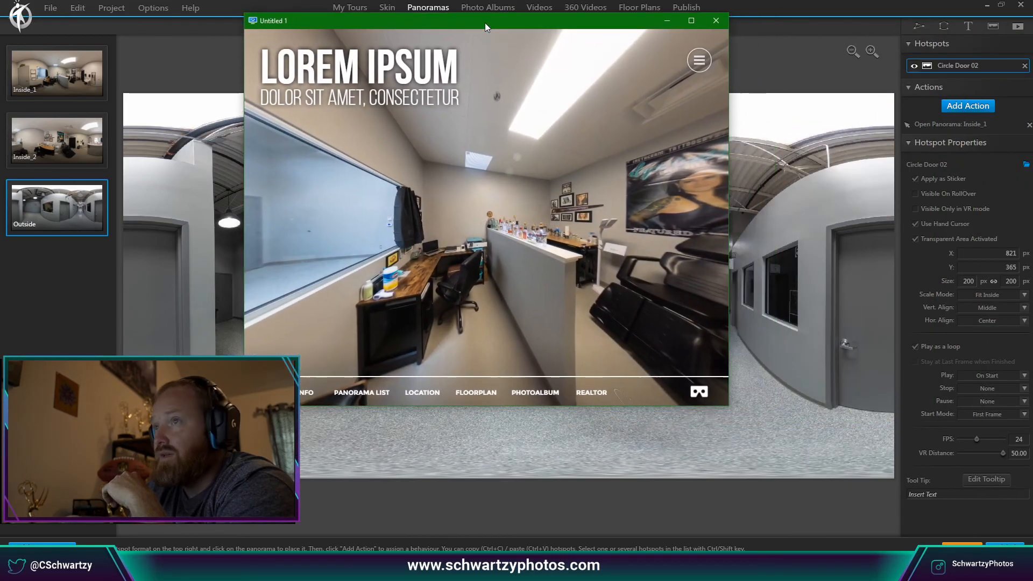
Maximize the preview and go through the door into the hallway, looking around it.
double_click(486, 22)
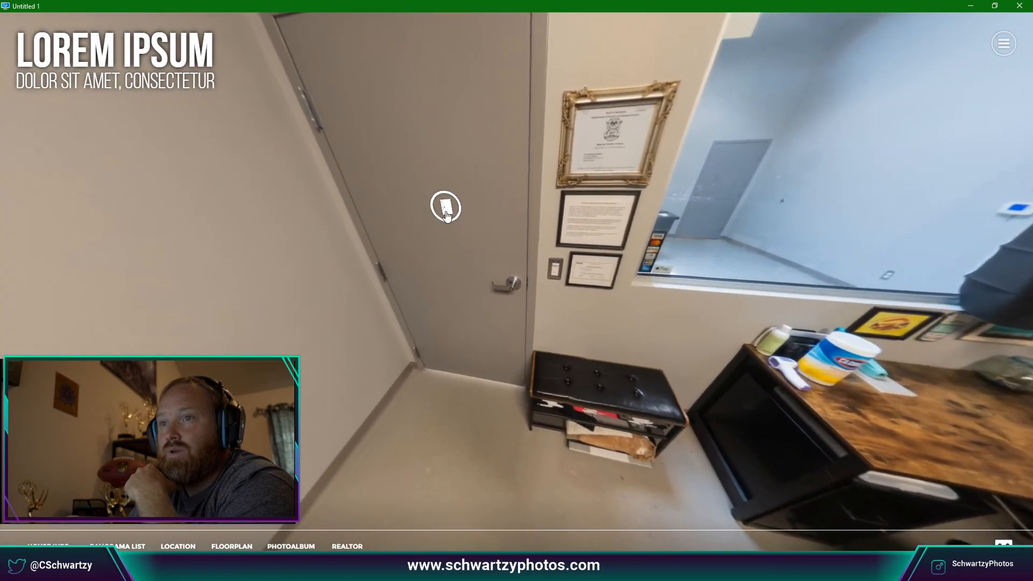
click(446, 210)
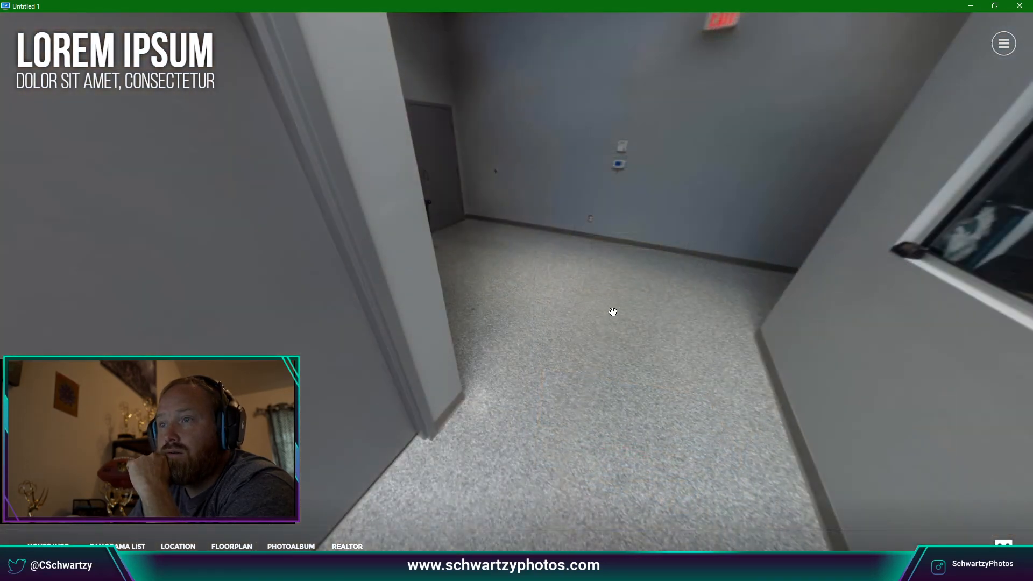
drag(613, 312, 323, 370)
drag(583, 323, 642, 286)
Enter the Studio 6 tattoo room, look around from both viewpoints, then close the preview.
click(606, 261)
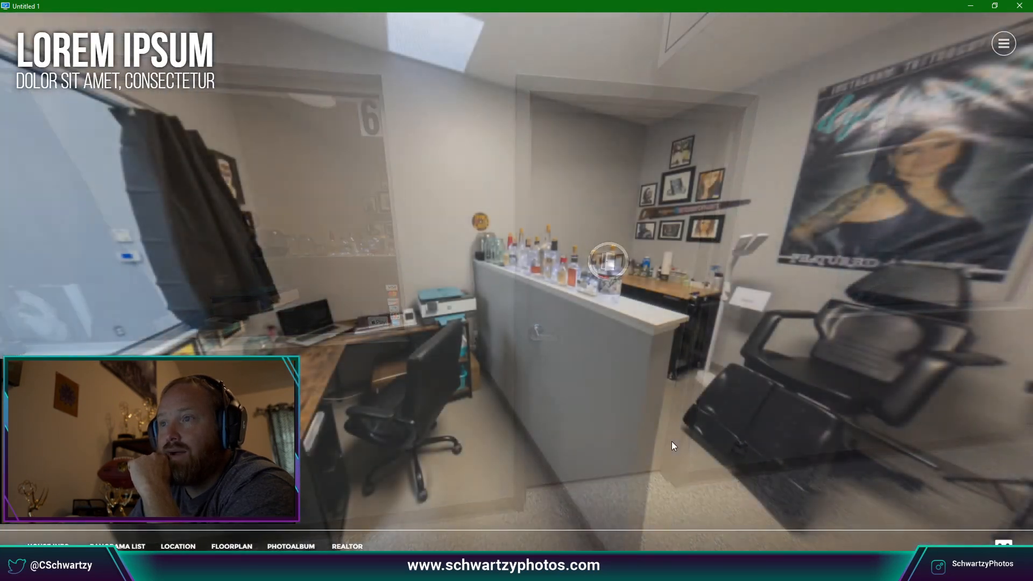
drag(671, 442, 241, 317)
drag(602, 375, 646, 431)
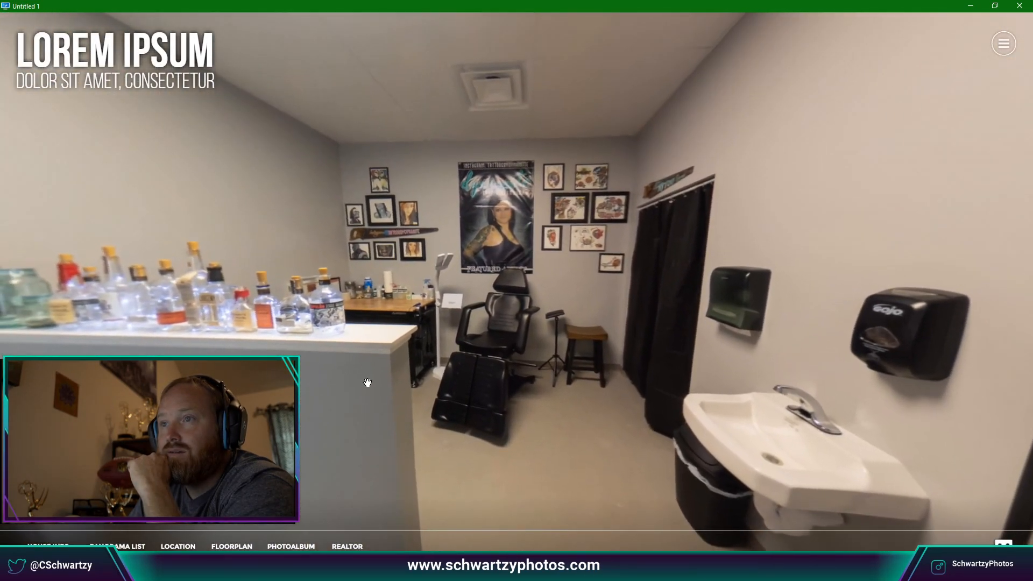
drag(366, 382, 595, 334)
drag(376, 307, 81, 240)
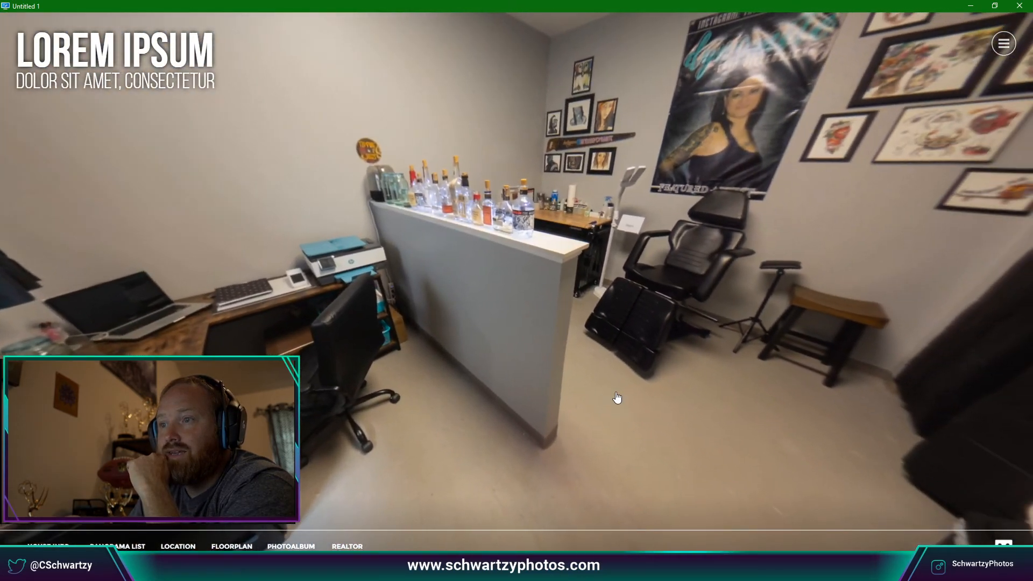
click(621, 305)
drag(578, 342, 363, 346)
drag(440, 344, 464, 333)
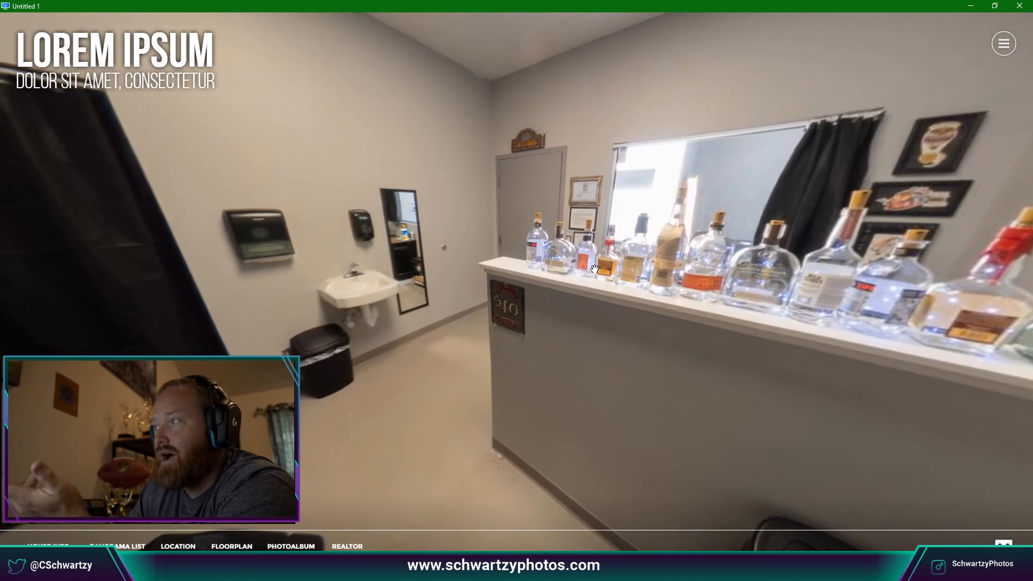
drag(446, 280, 570, 269)
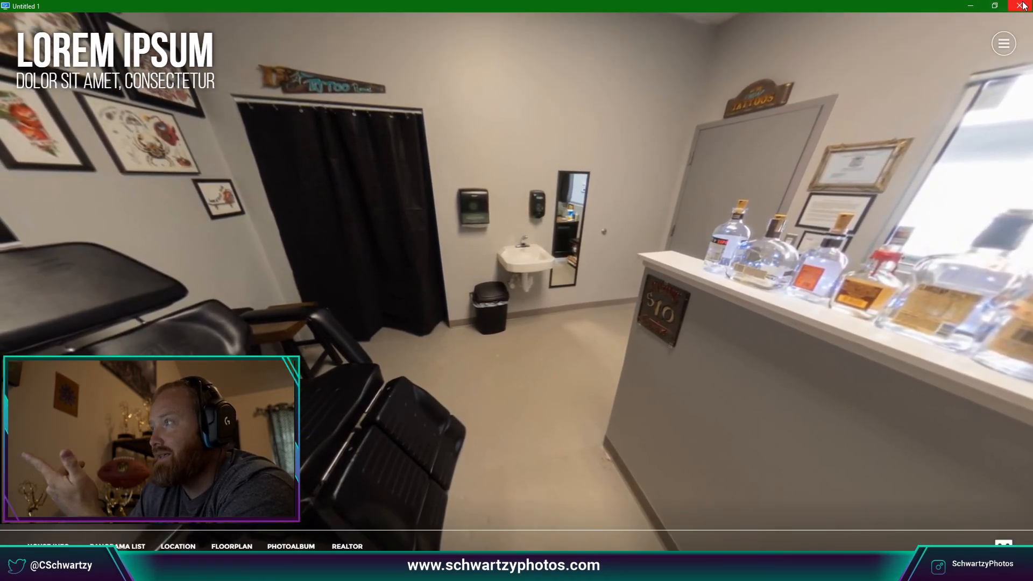
click(1020, 6)
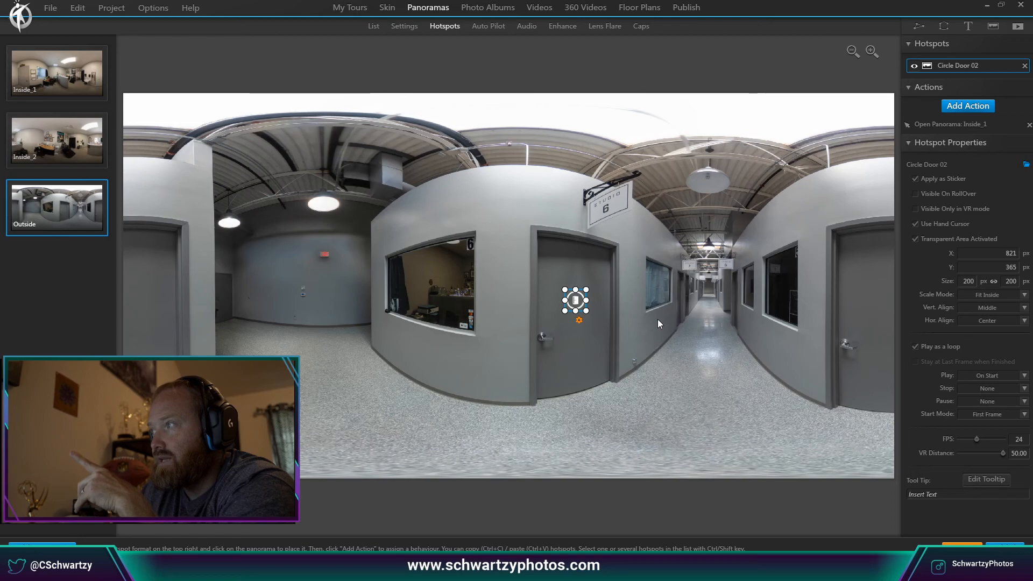
Glance at the Outside panorama's Auto Pilot and Hotspots, then show its Settings page.
click(500, 32)
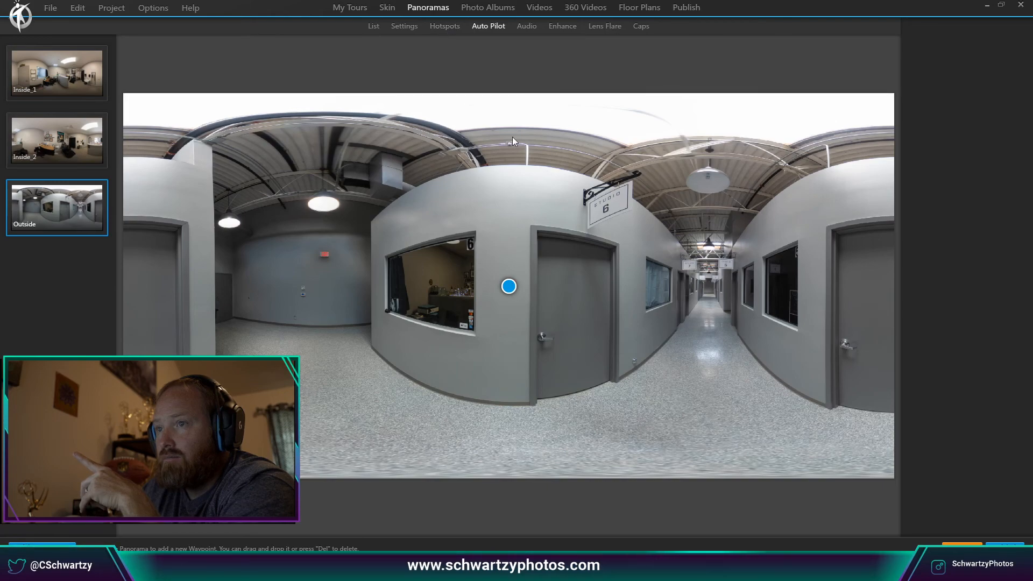
click(445, 29)
click(404, 30)
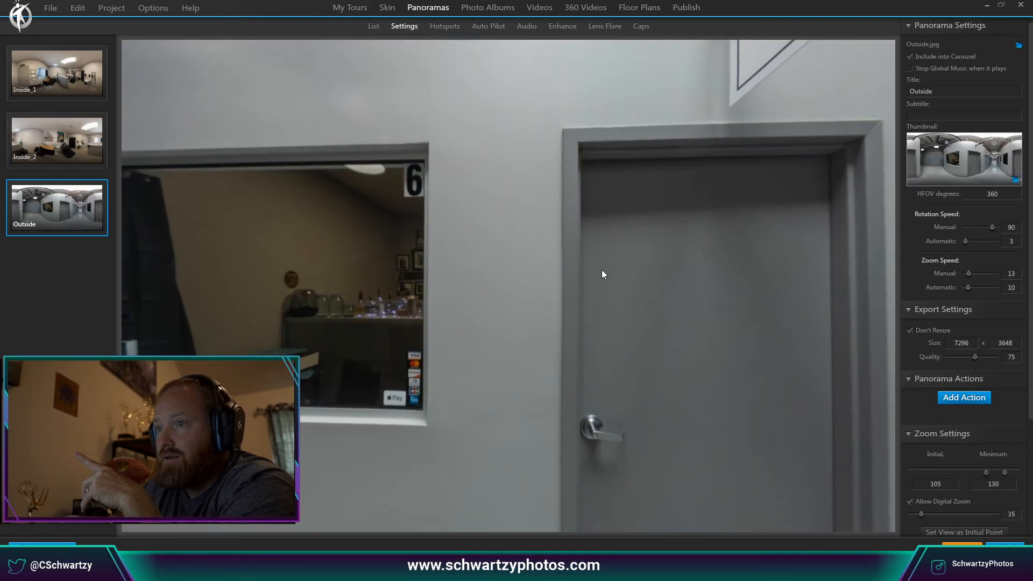
drag(601, 277, 757, 227)
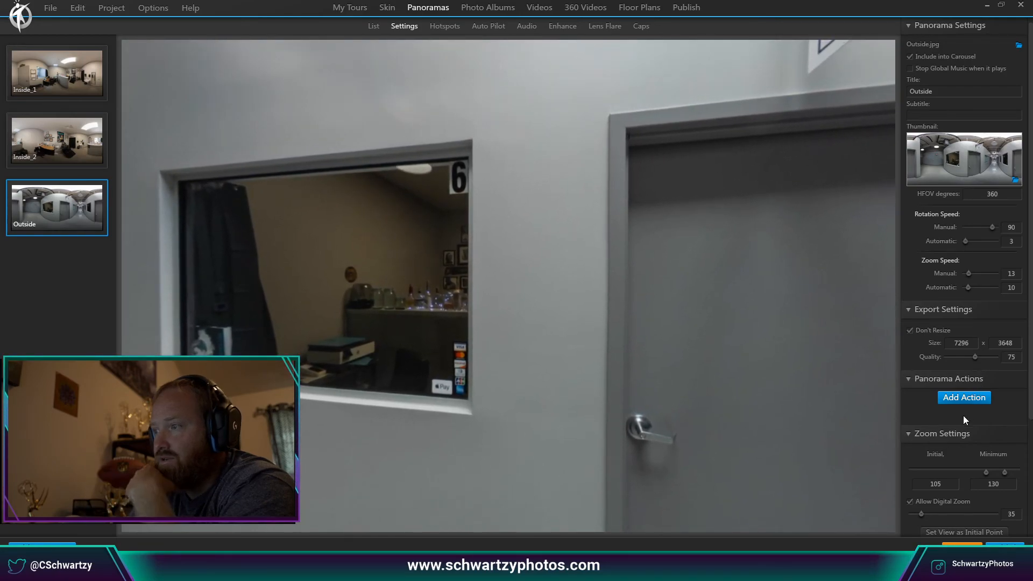
Raise the Outside panorama's minimum zoom from 130 to 140 and set initial zoom to 140.
scroll(962, 415, down, 1)
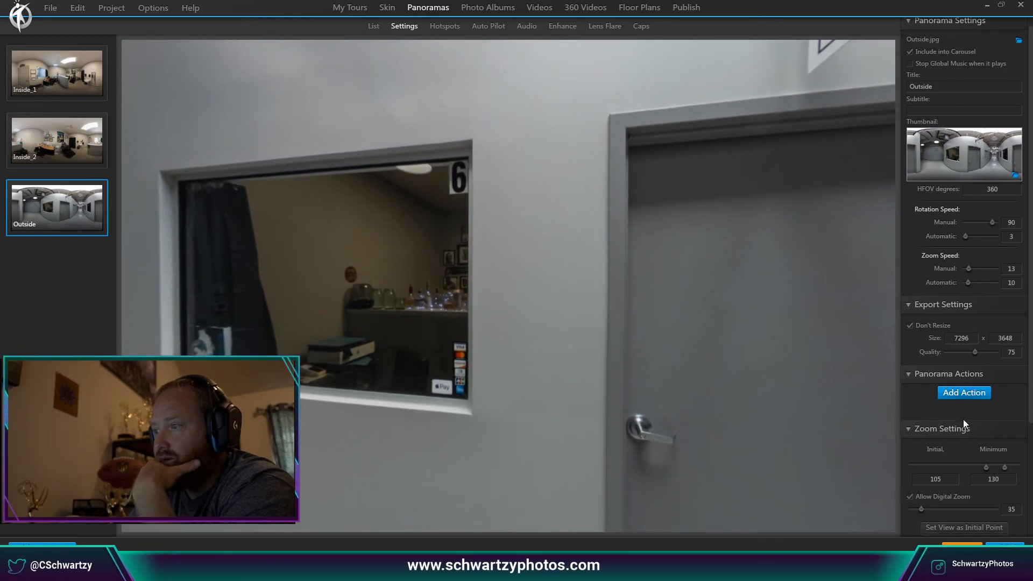
click(994, 478)
key(BackSpace)
text(4)
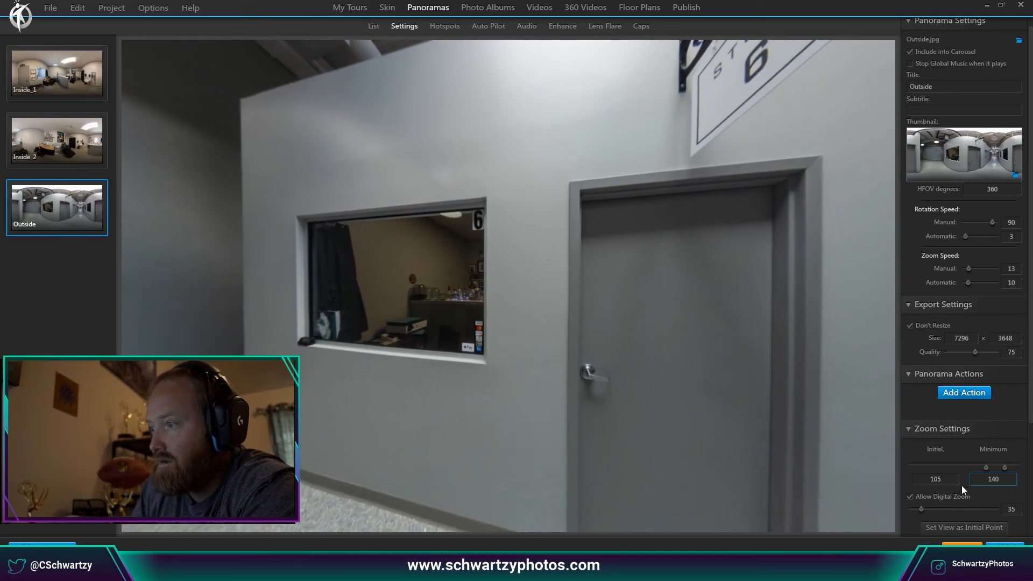
double_click(952, 479)
text(14)
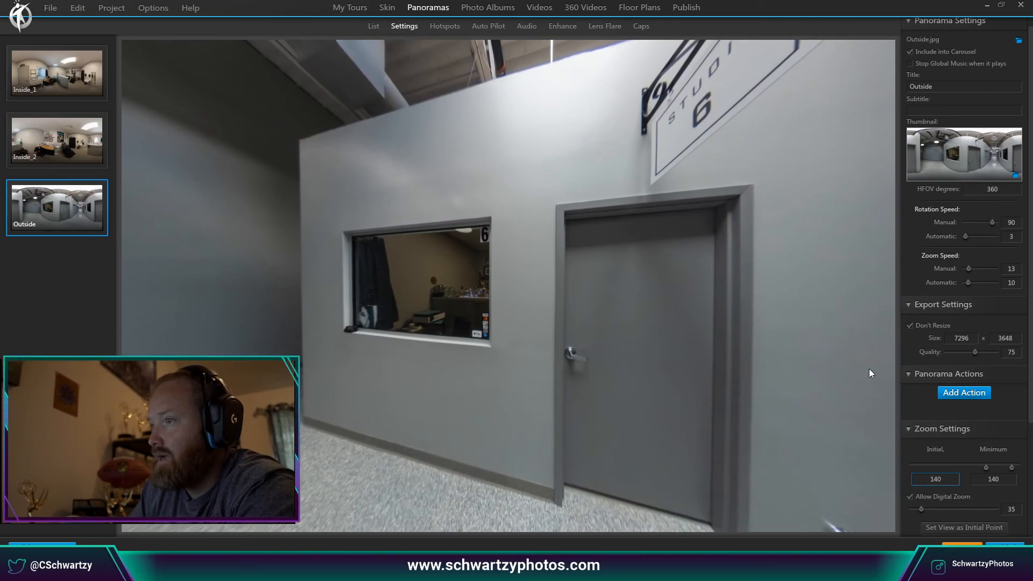
mouse_move(860, 360)
mouse_down()
mouse_move(870, 388)
mouse_move(837, 363)
mouse_move(842, 350)
mouse_move(857, 373)
mouse_move(849, 377)
mouse_move(864, 376)
mouse_up()
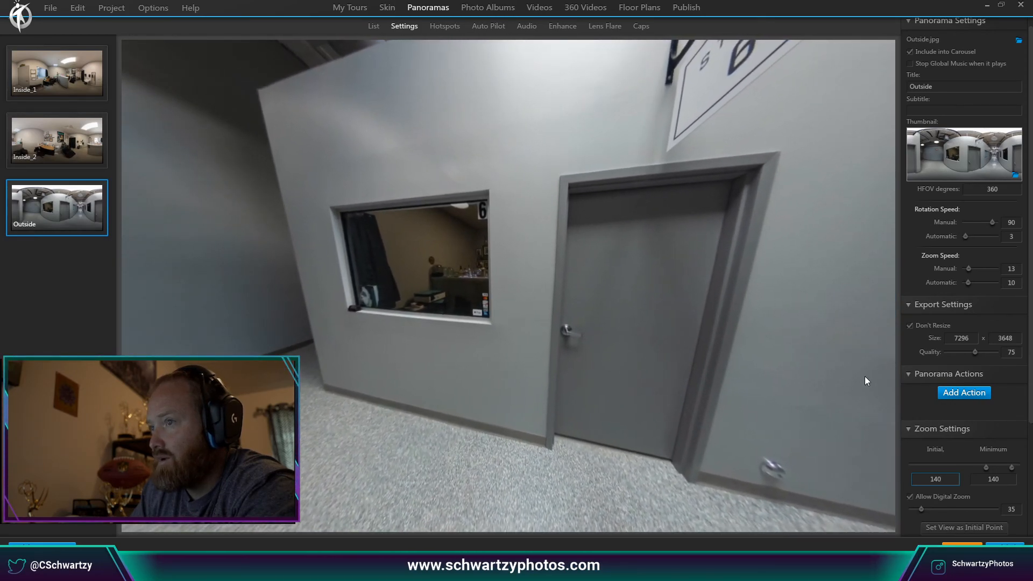
scroll(963, 466, down, 1)
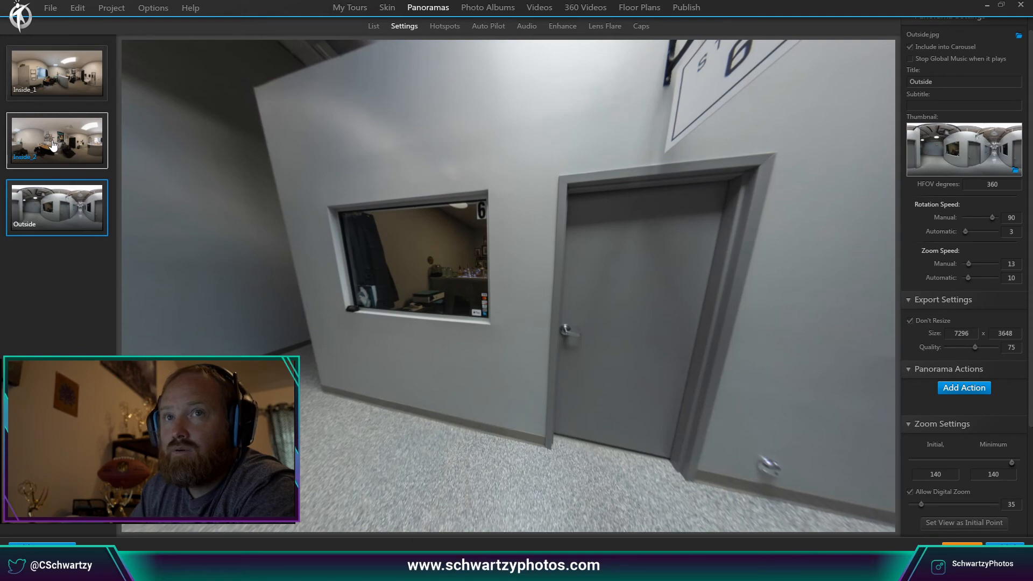
click(63, 91)
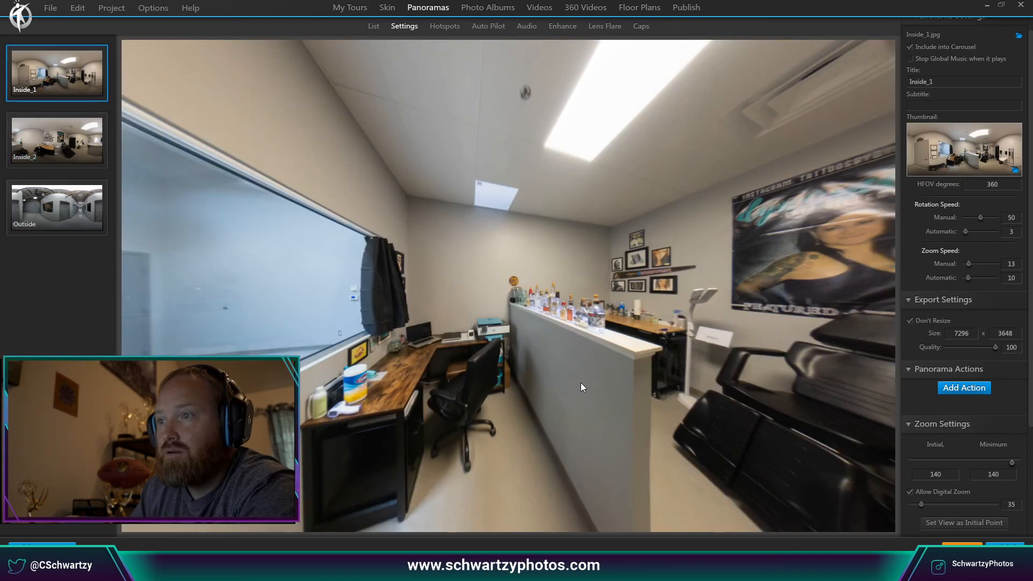
drag(580, 383, 735, 404)
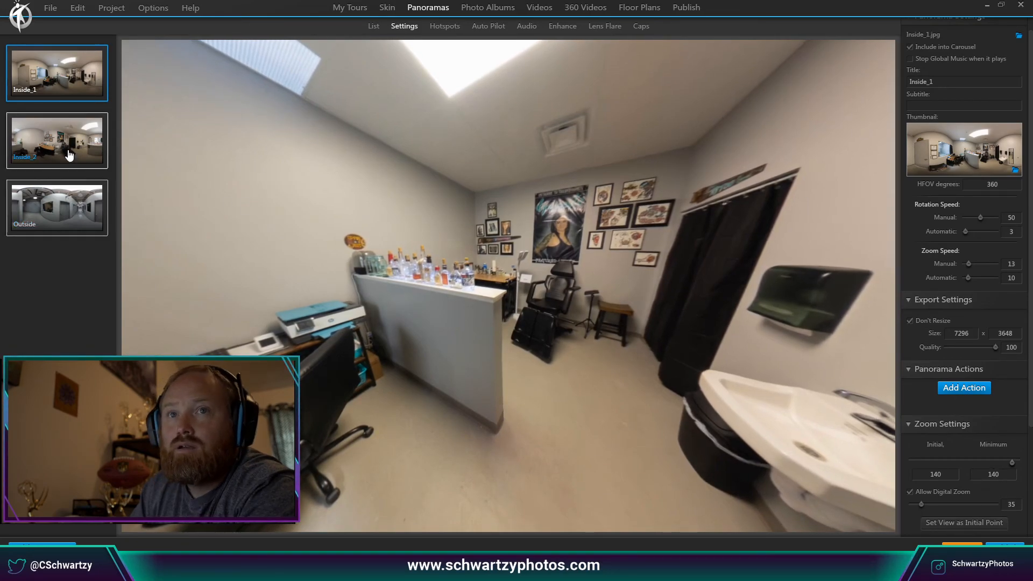
click(57, 208)
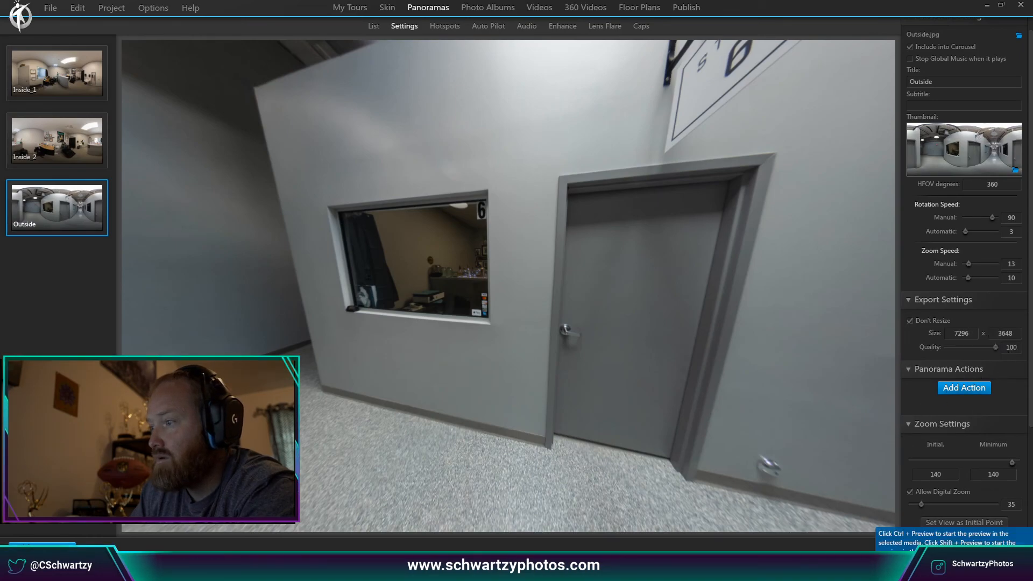
Publish a fresh preview, walk through the door into the hallway, look around, and close it.
click(963, 549)
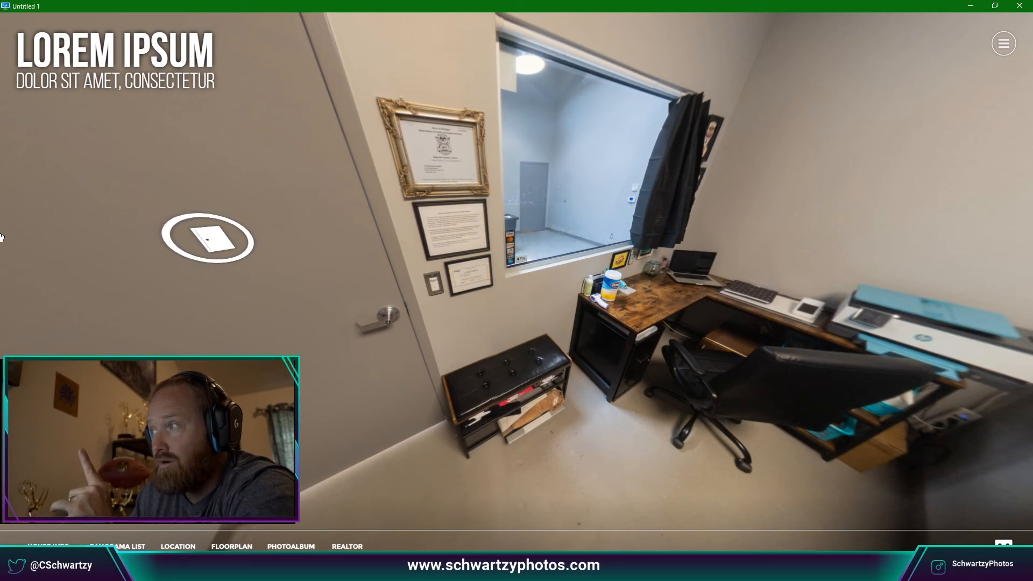
click(212, 234)
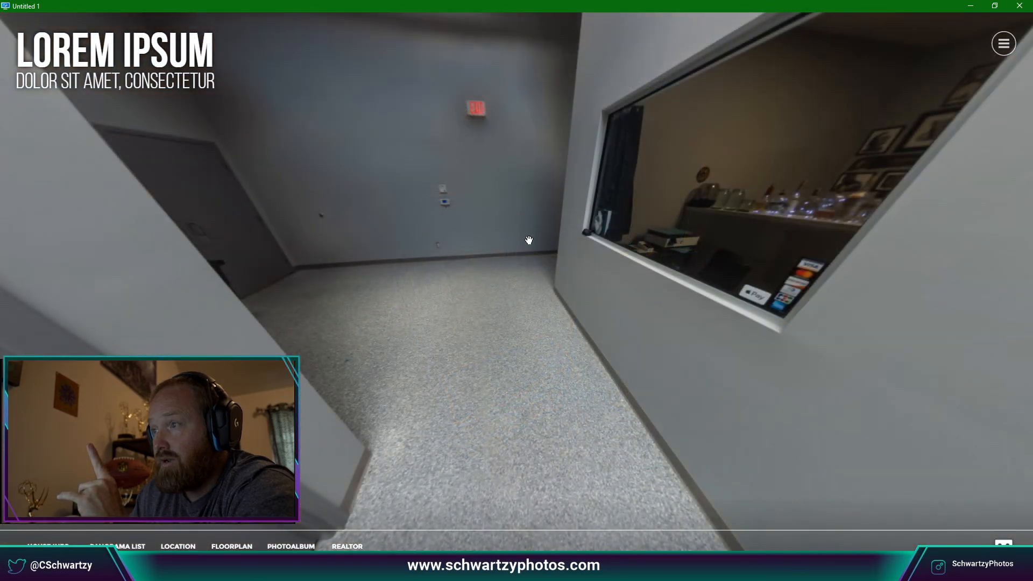
drag(529, 240, 510, 266)
drag(695, 254, 496, 256)
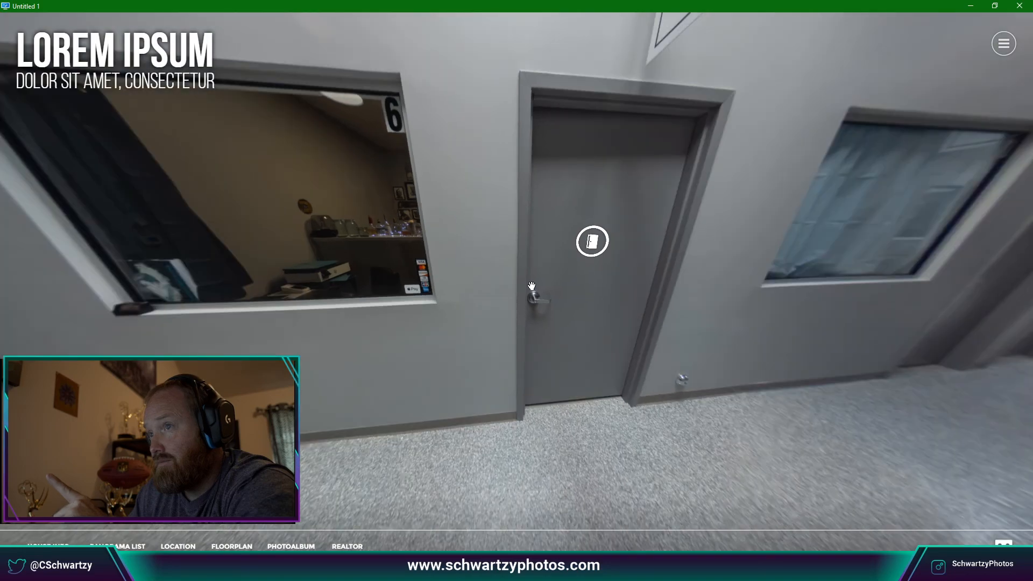
click(1021, 7)
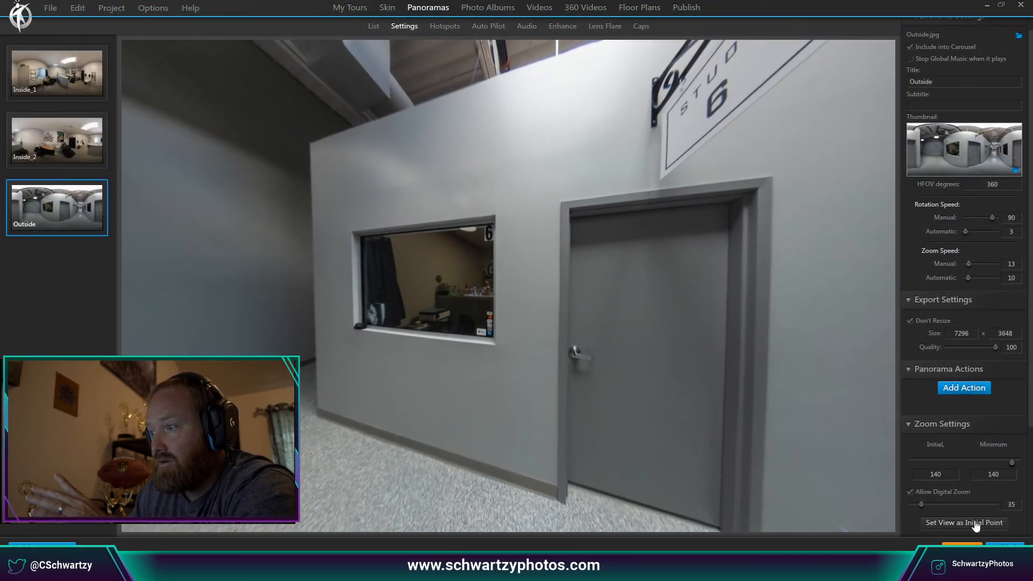
Review the Outside panorama's Auto Pilot, Hotspots and Settings tabs, then publish a tour preview.
click(483, 27)
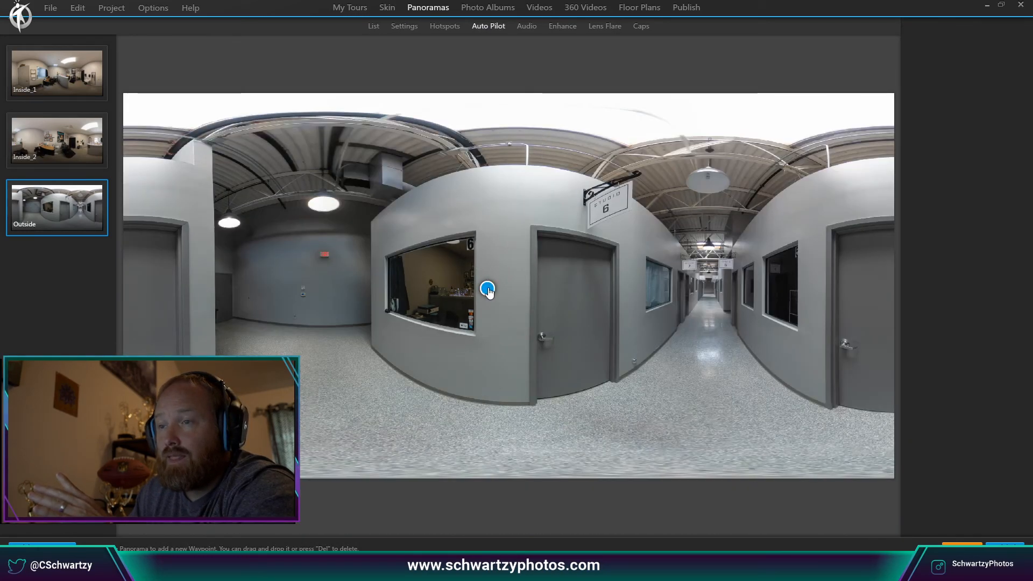
click(403, 27)
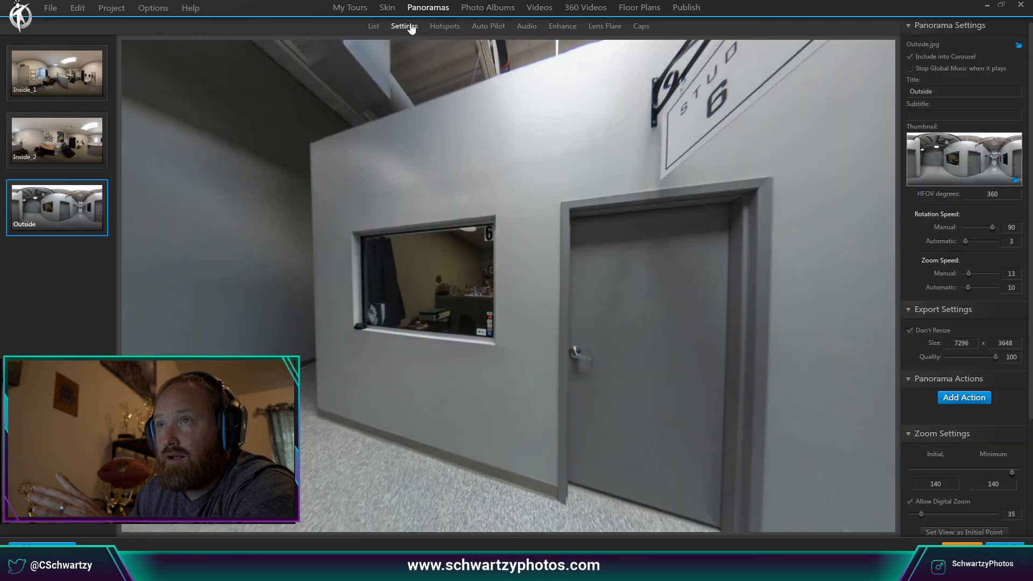
click(443, 28)
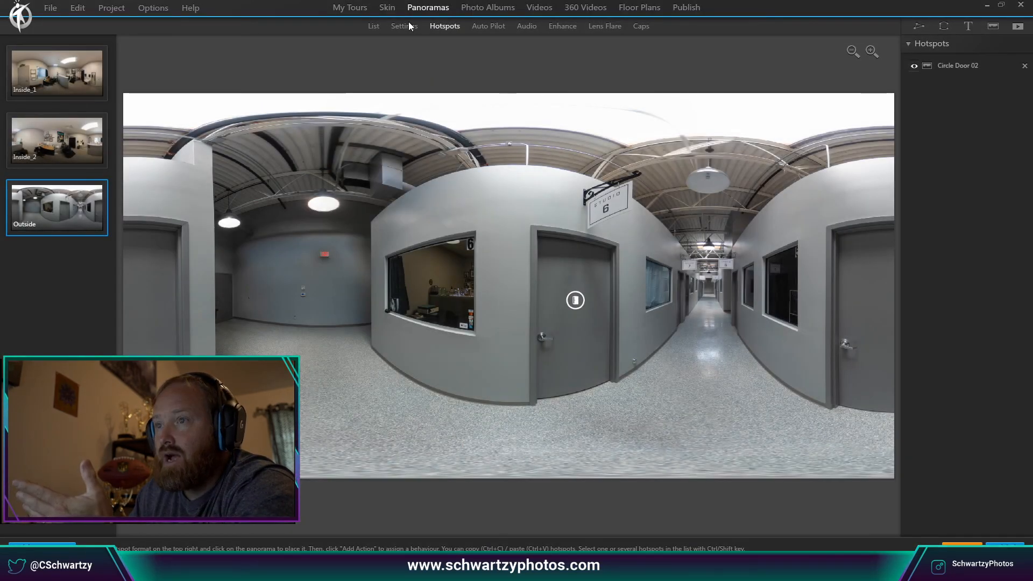
click(409, 26)
scroll(948, 453, down, 4)
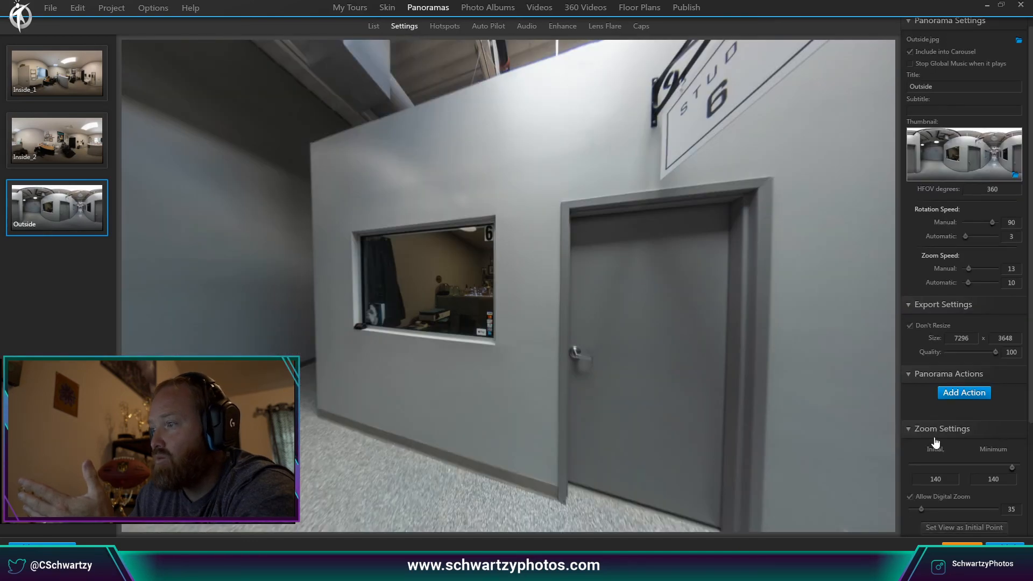
scroll(964, 489, down, 2)
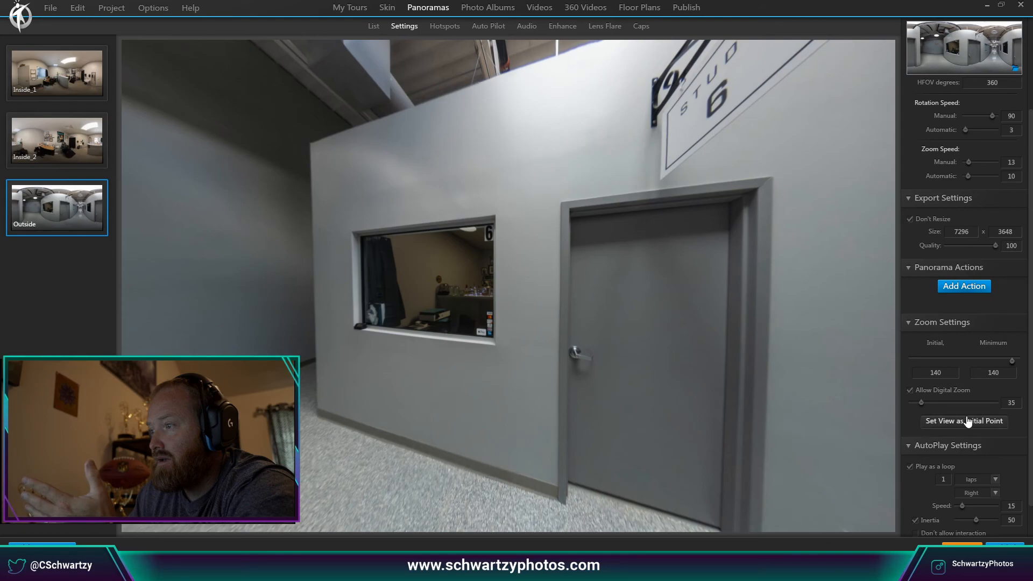
scroll(919, 335, up, 6)
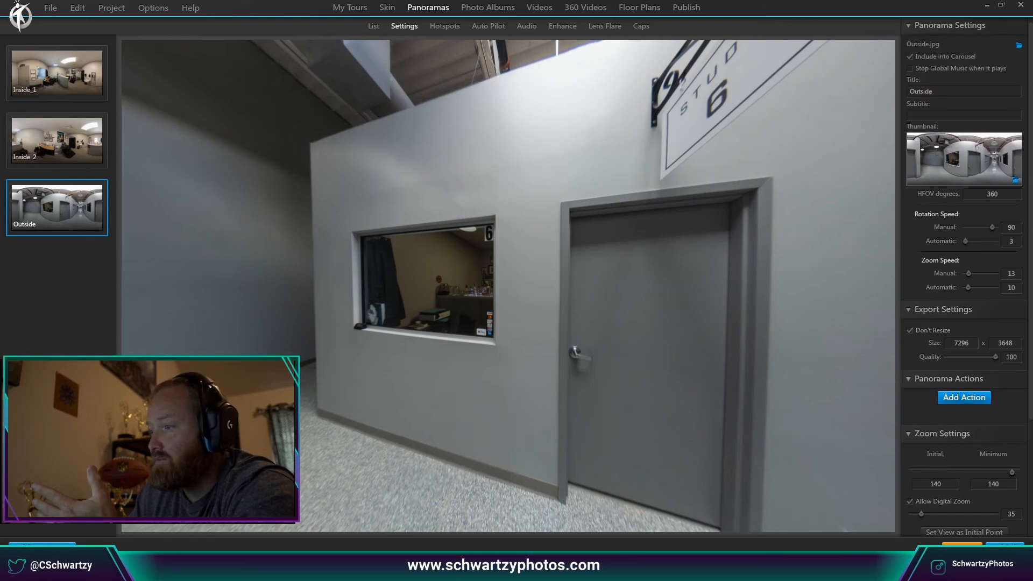
click(963, 547)
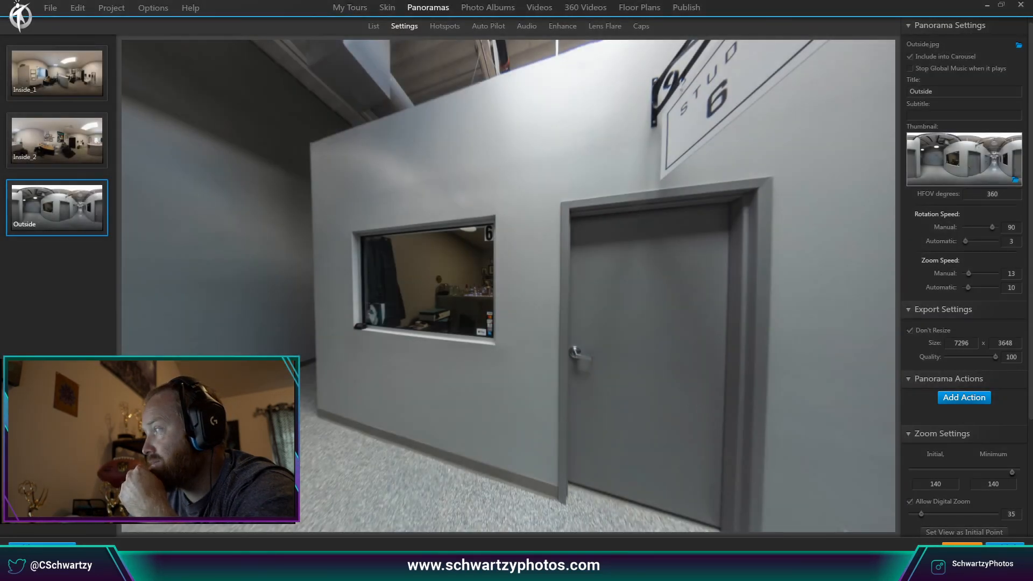
drag(1032, 105, 510, 62)
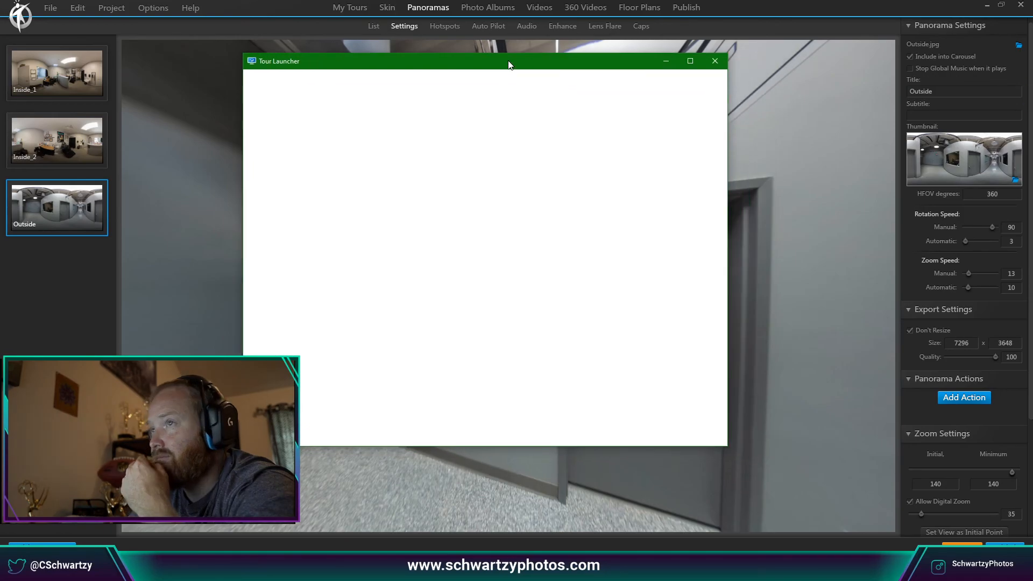
double_click(509, 62)
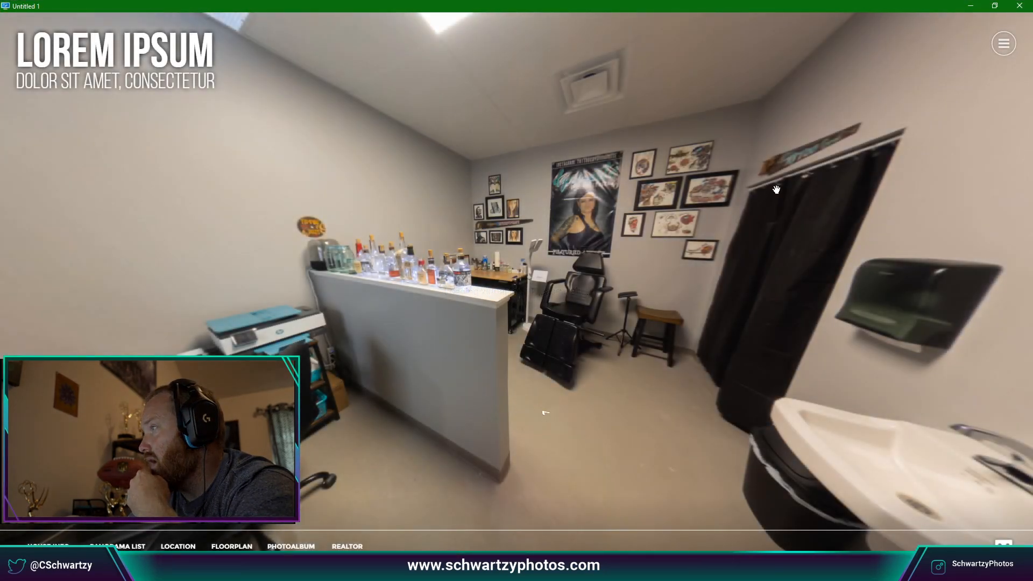
drag(755, 248, 910, 232)
drag(754, 219, 909, 205)
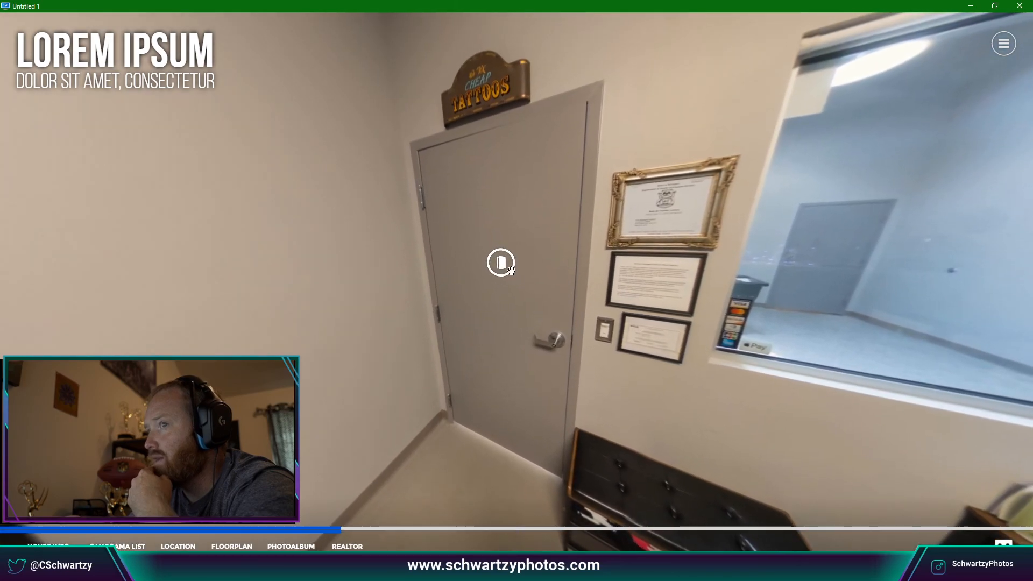
click(500, 259)
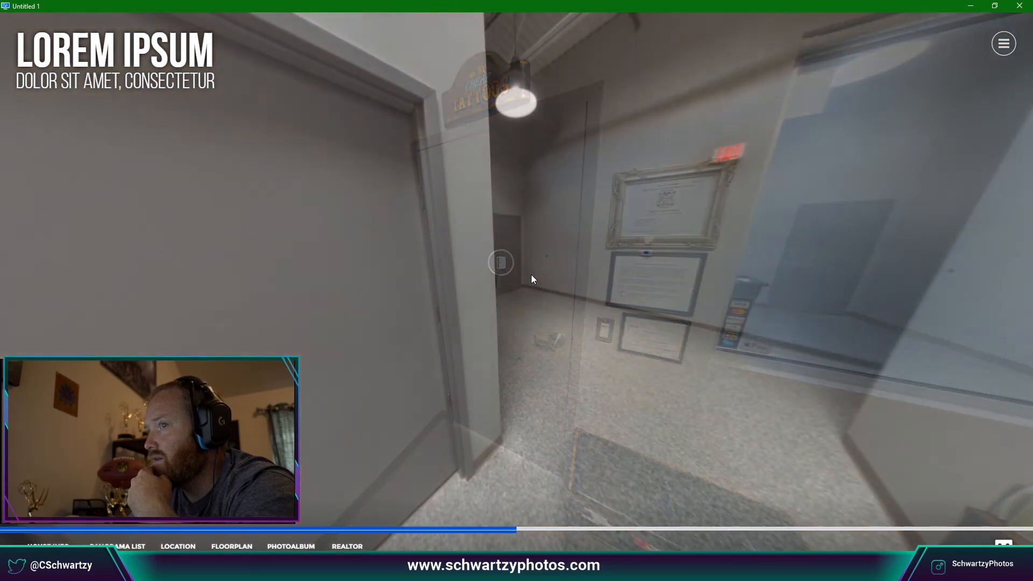
drag(529, 275, 302, 272)
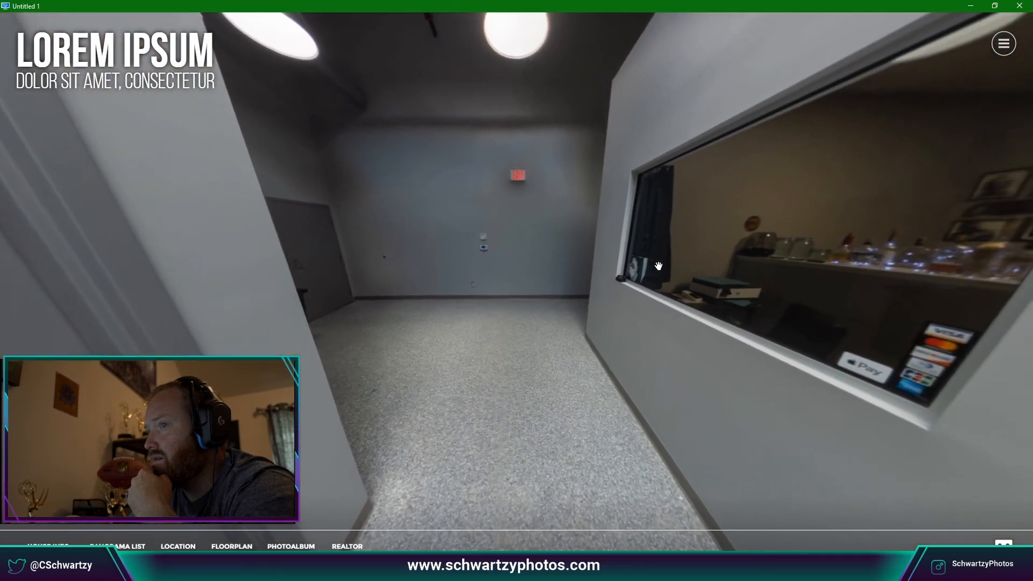
drag(659, 265, 409, 263)
drag(694, 257, 541, 283)
click(636, 283)
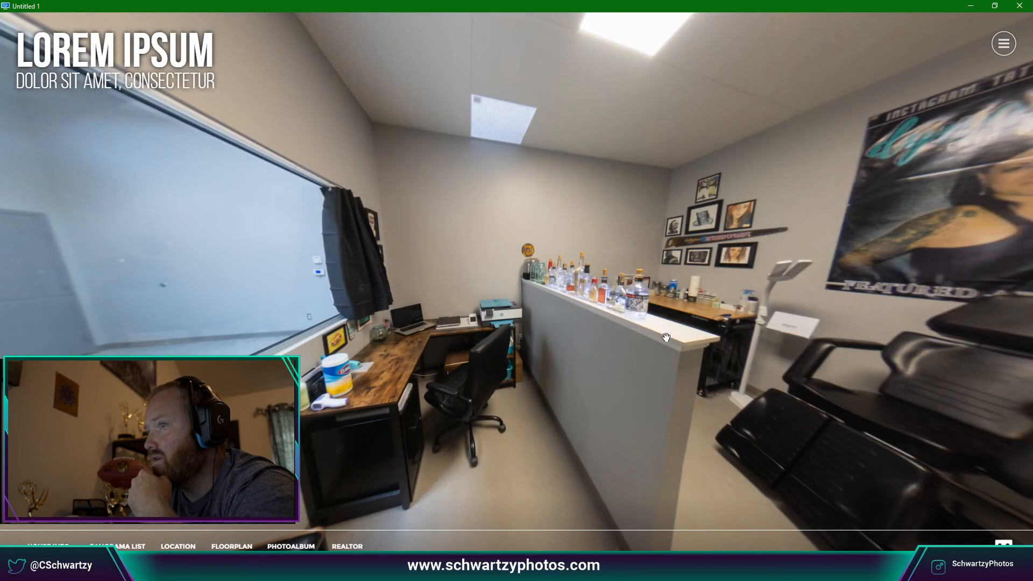
scroll(666, 338, down, 2)
drag(699, 482, 611, 397)
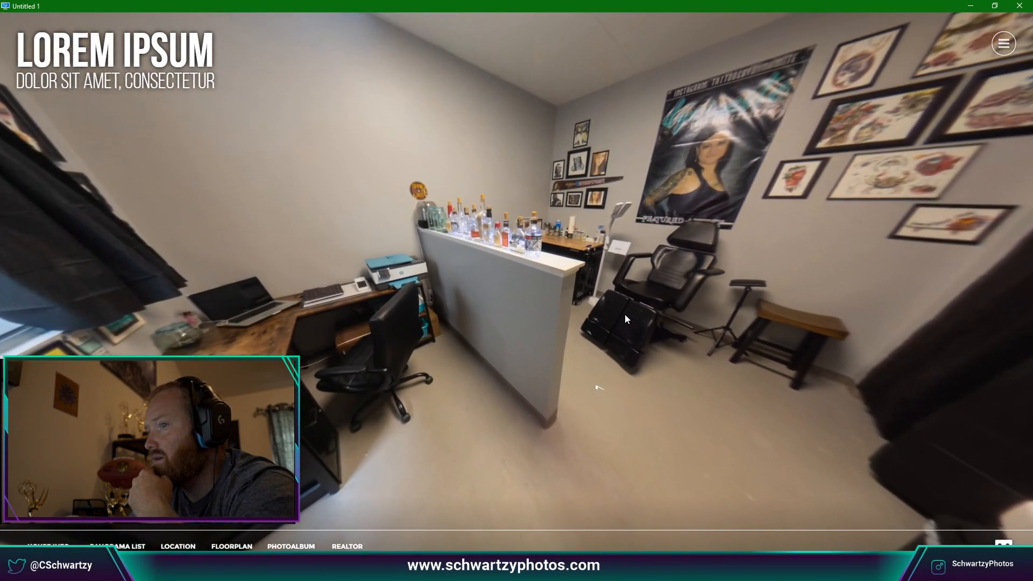
scroll(625, 312, up, 3)
click(626, 308)
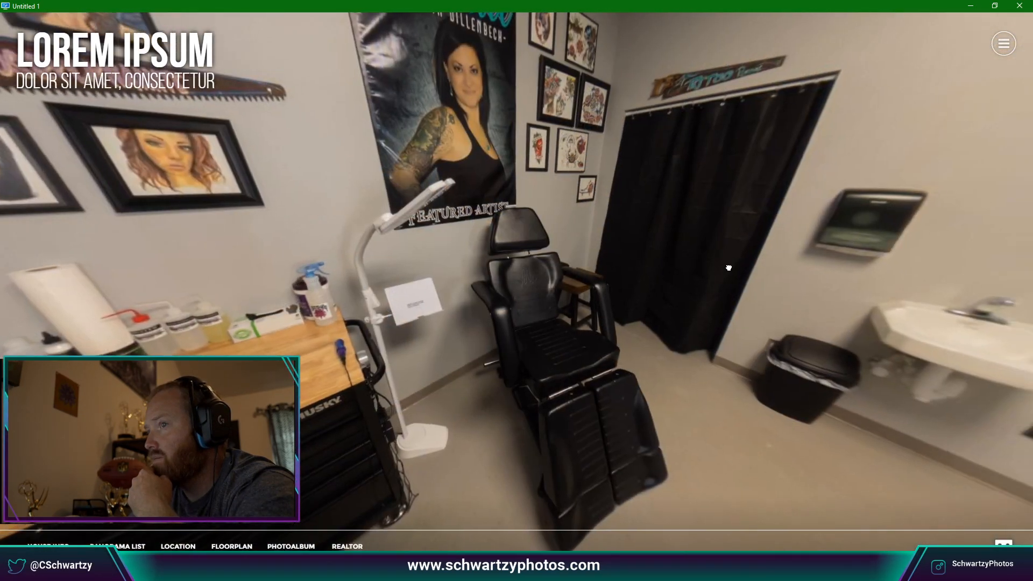
drag(729, 268, 652, 280)
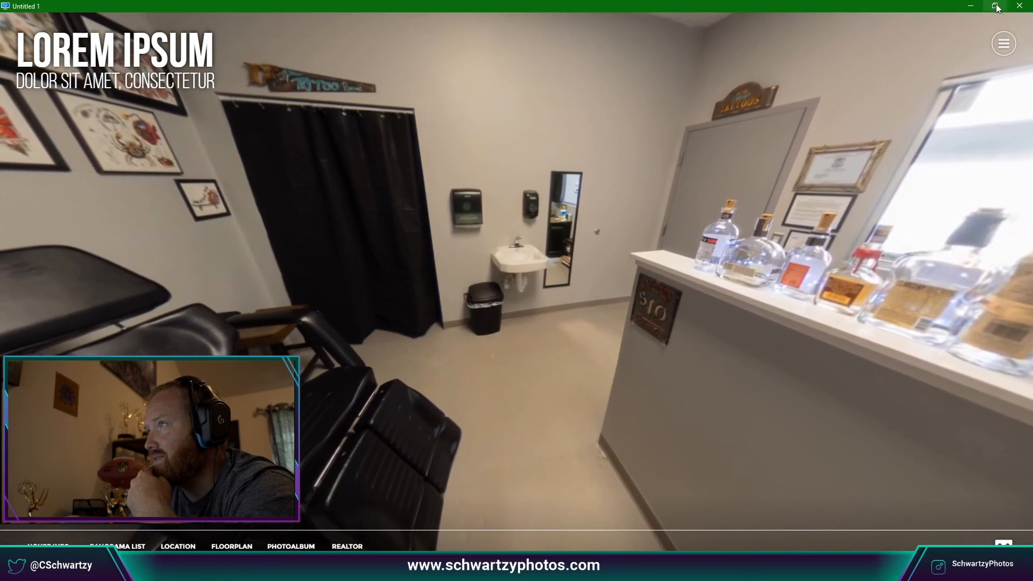
click(1020, 6)
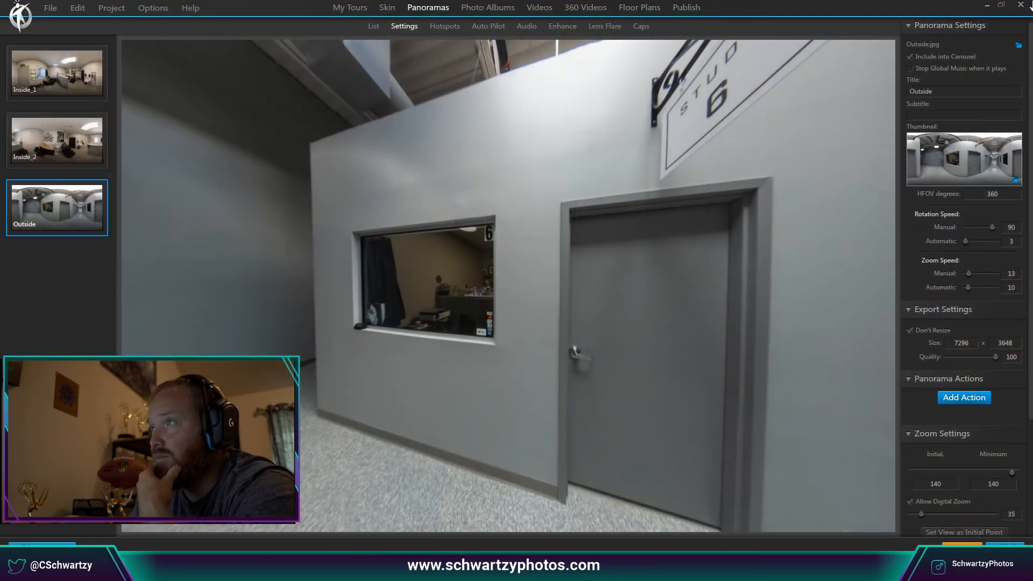
Save the project as 'Tour' in the BrandedBarby folder and close 3DVista.
click(58, 9)
click(74, 46)
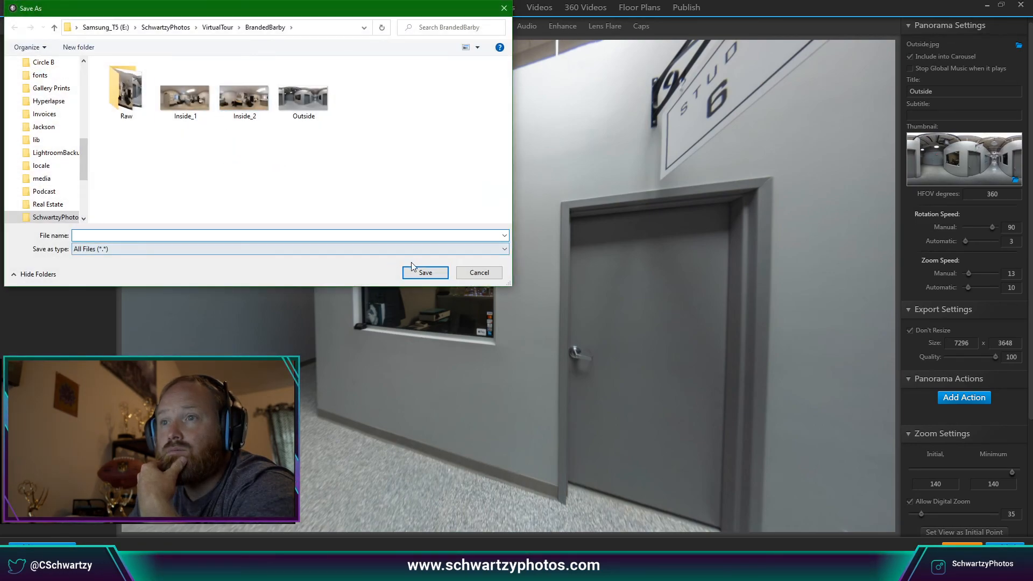
text(Tour)
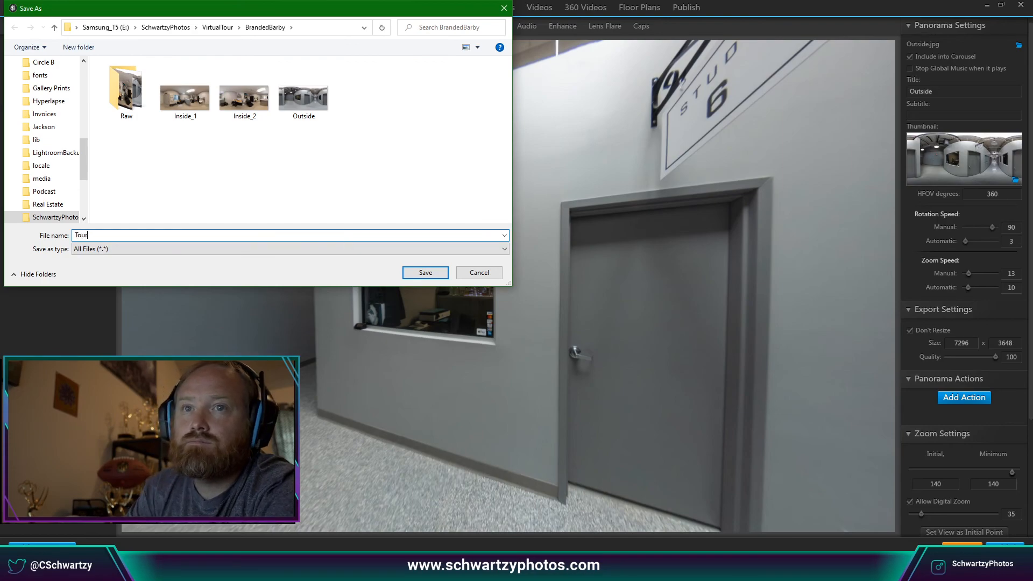
click(429, 271)
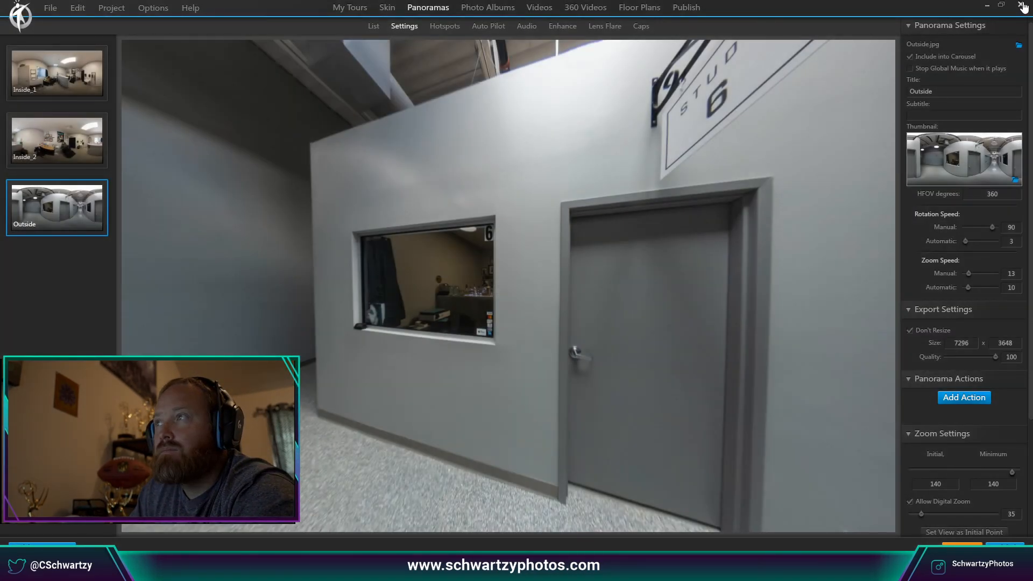
click(1022, 5)
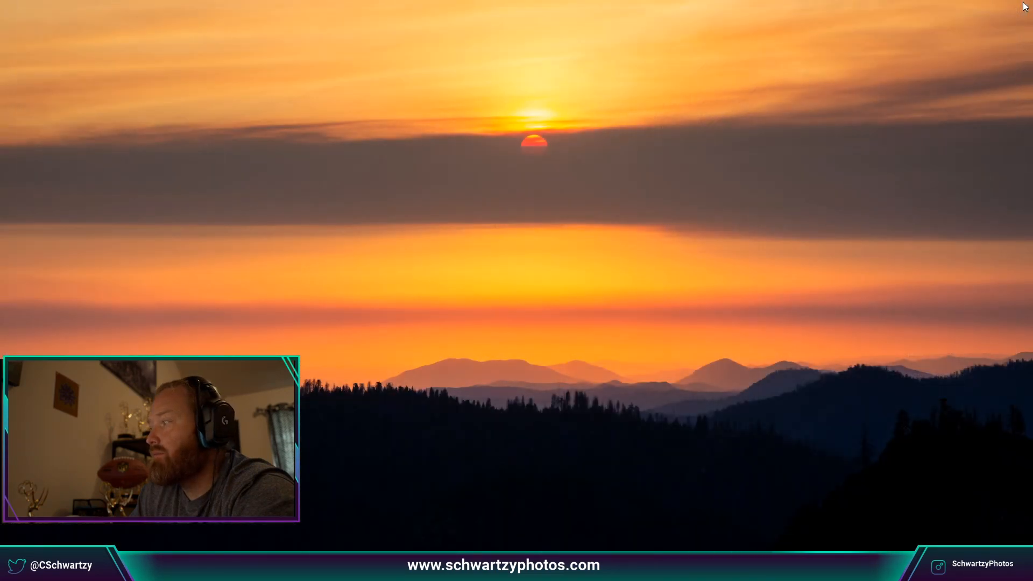